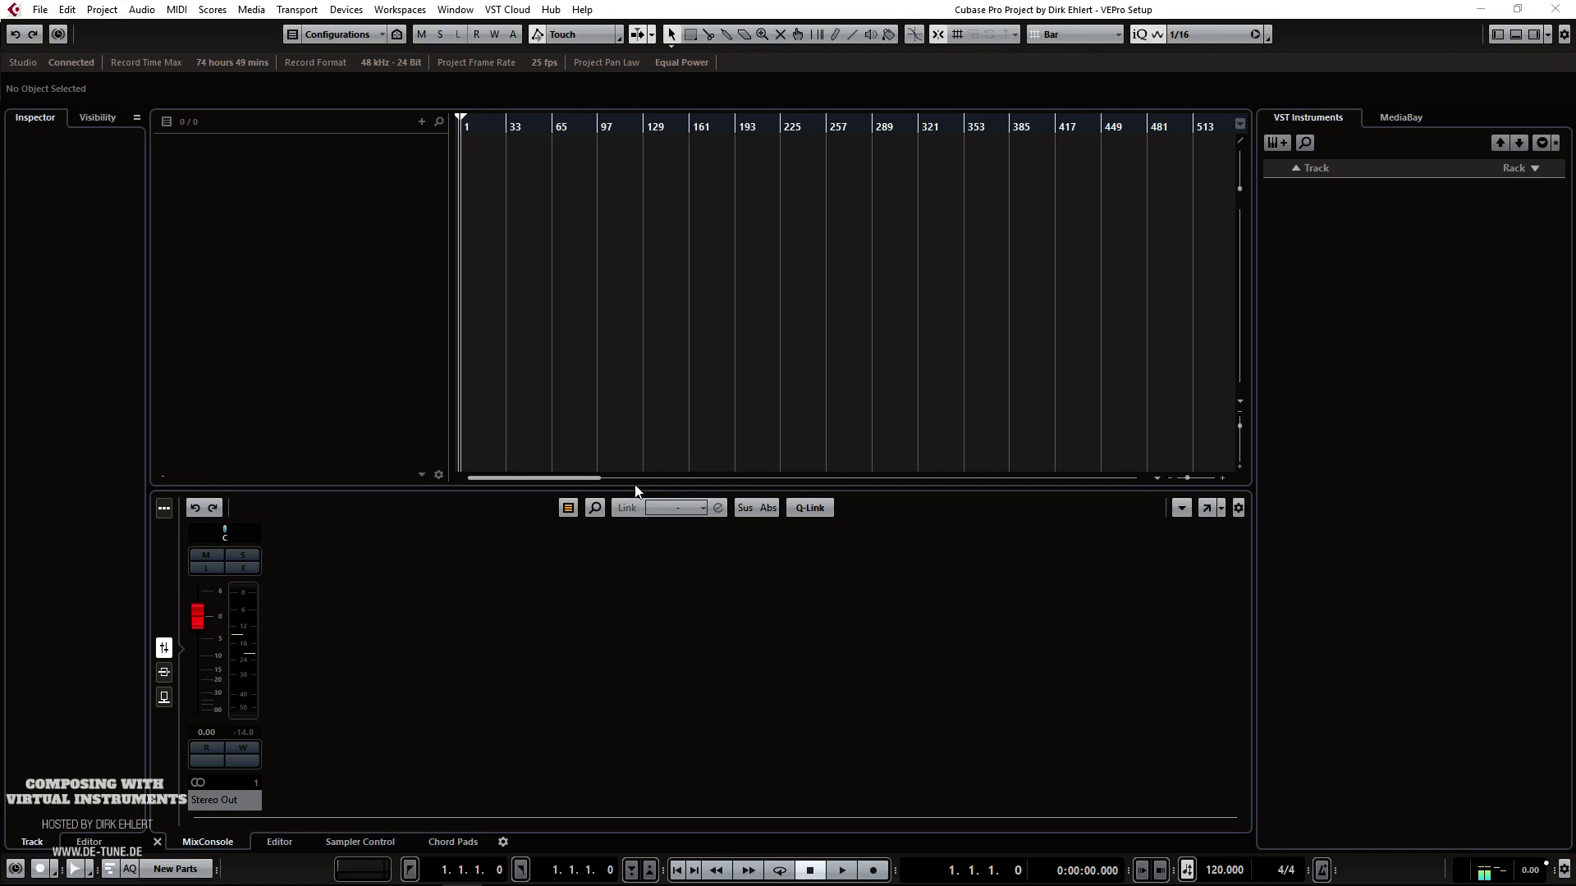
Step: Switch to Vienna Ensemble Pro Server and open its preferences at the per-instance connection settings
left_click_drag(635, 487, 632, 508)
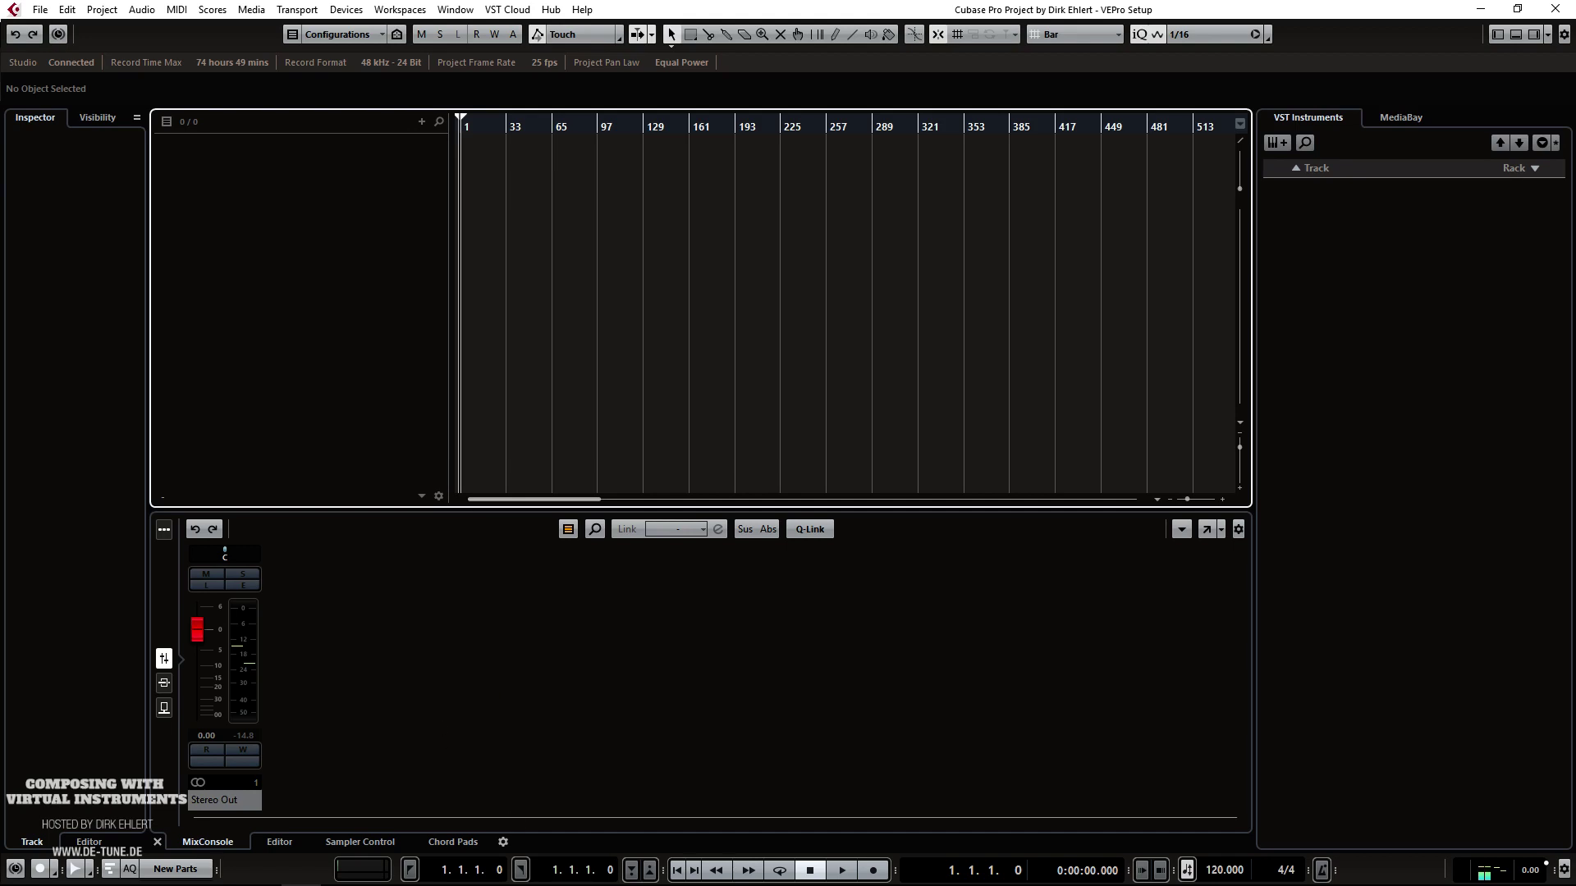
mouse_move(508, 884)
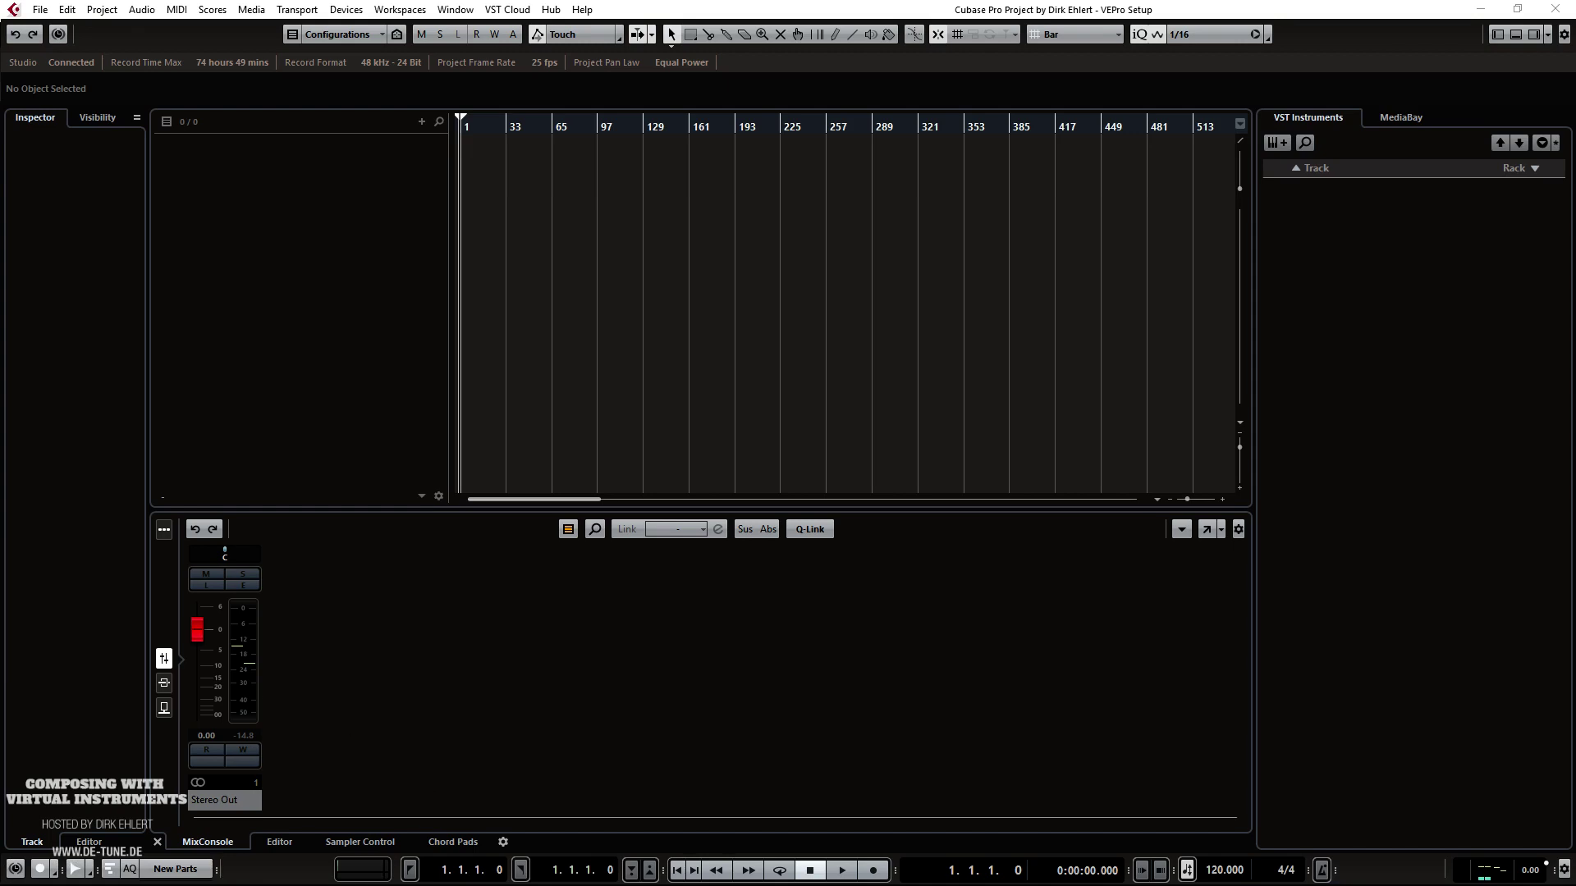
left_click(342, 885)
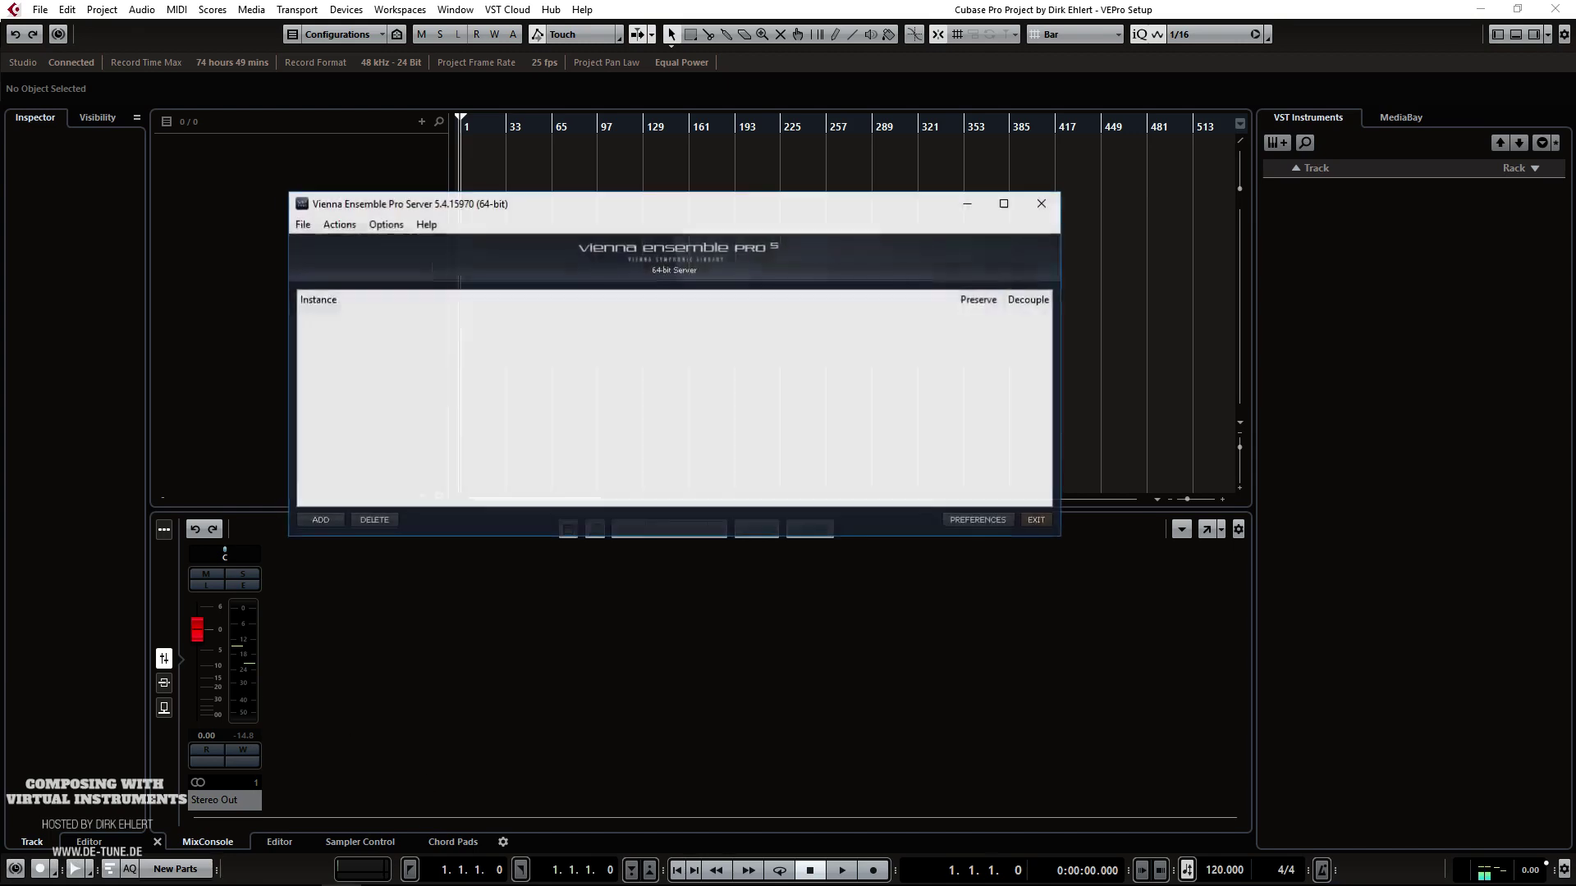
left_click_drag(490, 207, 591, 262)
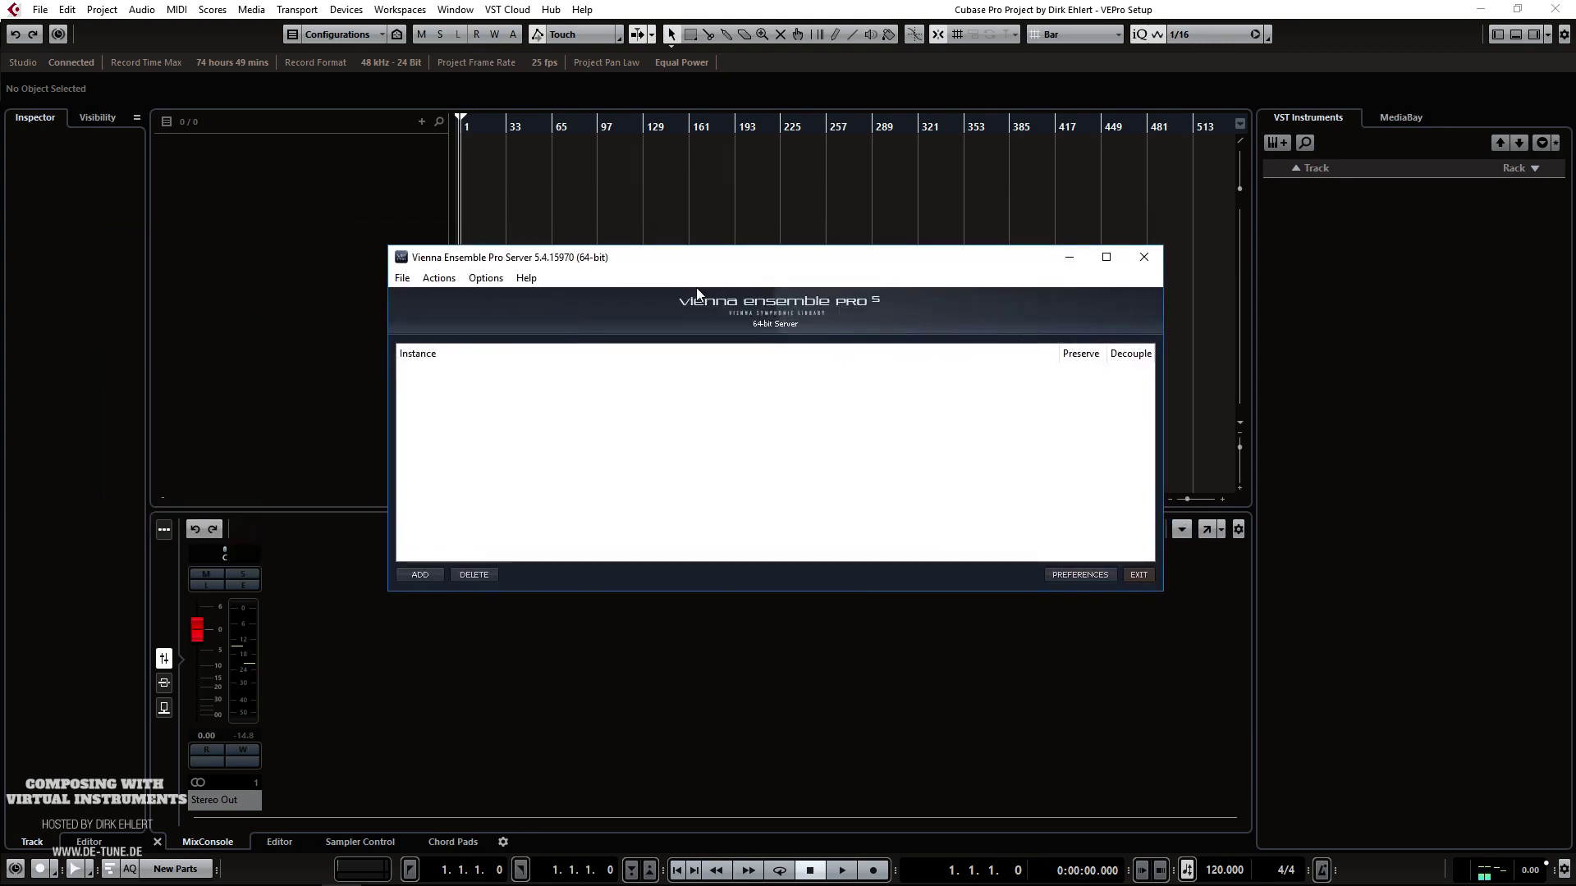
left_click(485, 279)
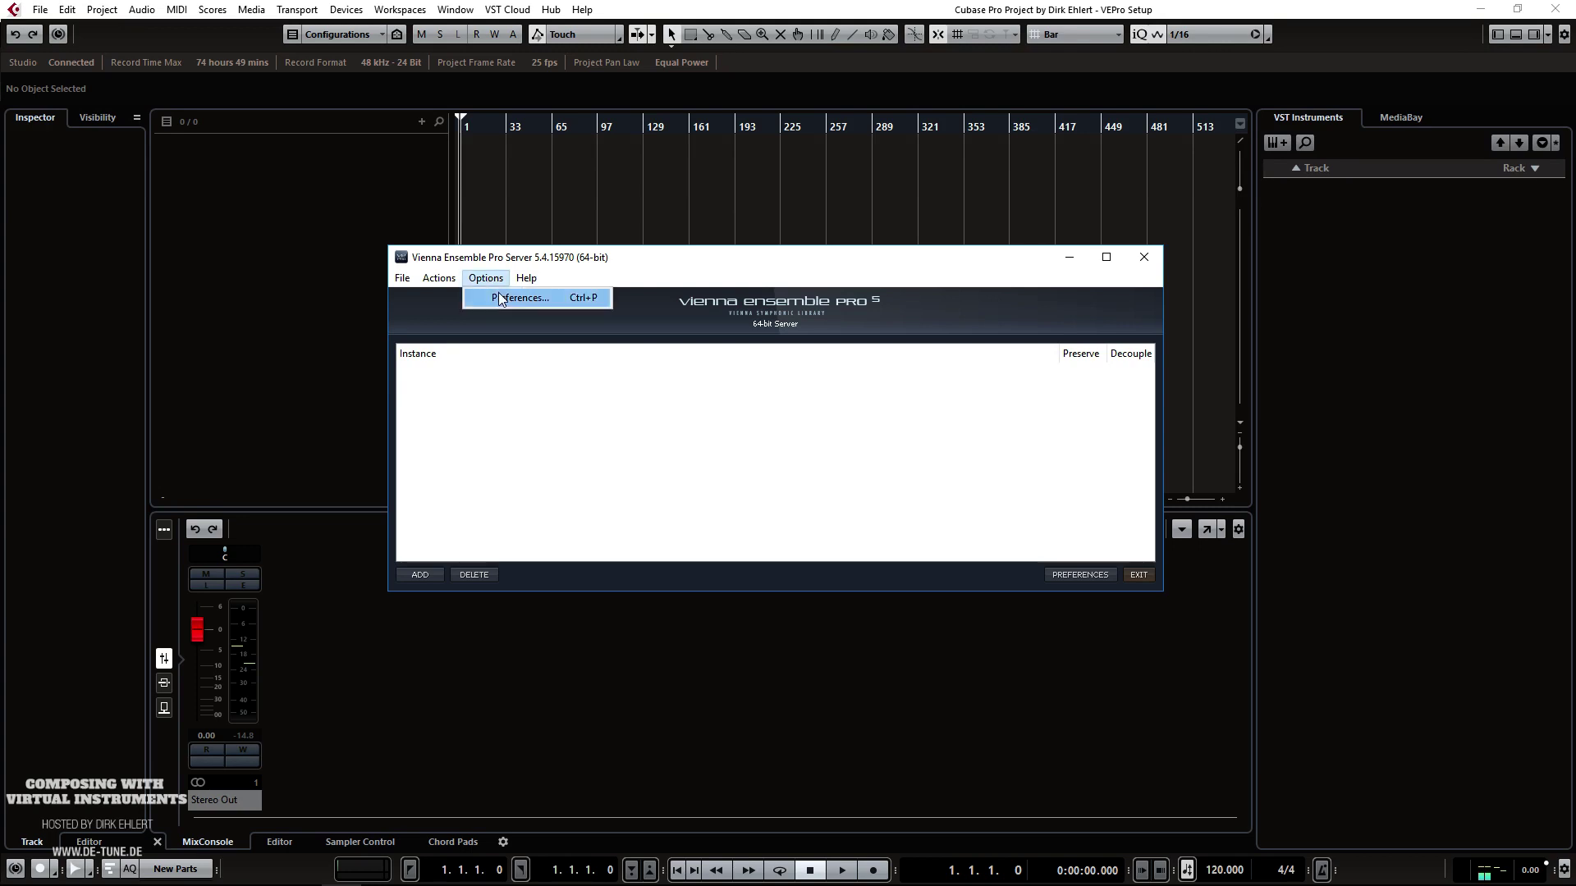
left_click(499, 294)
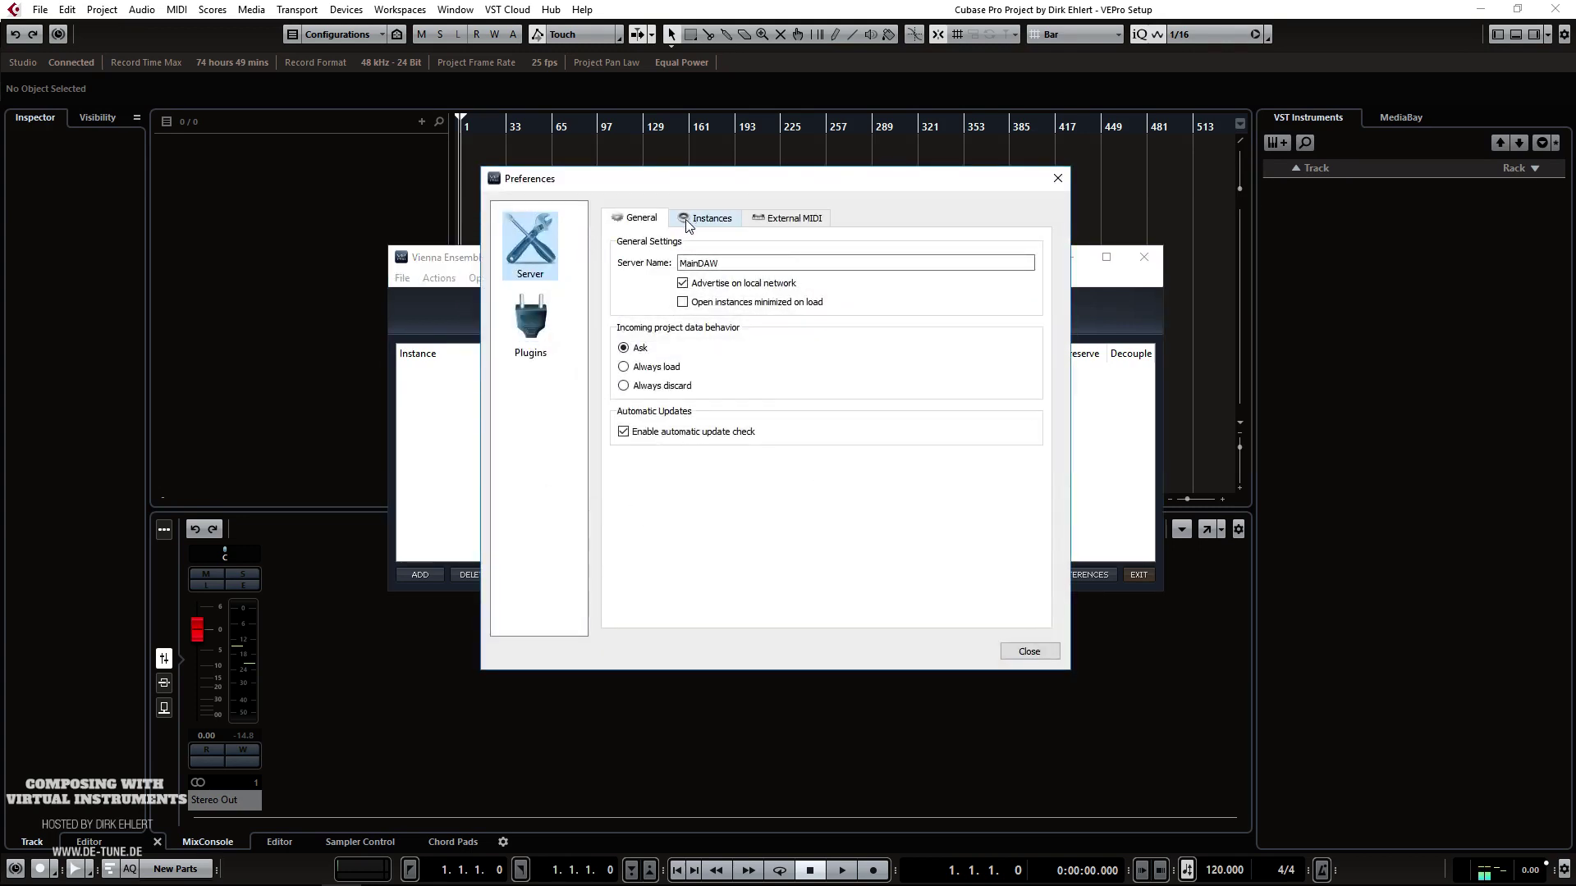
left_click(710, 220)
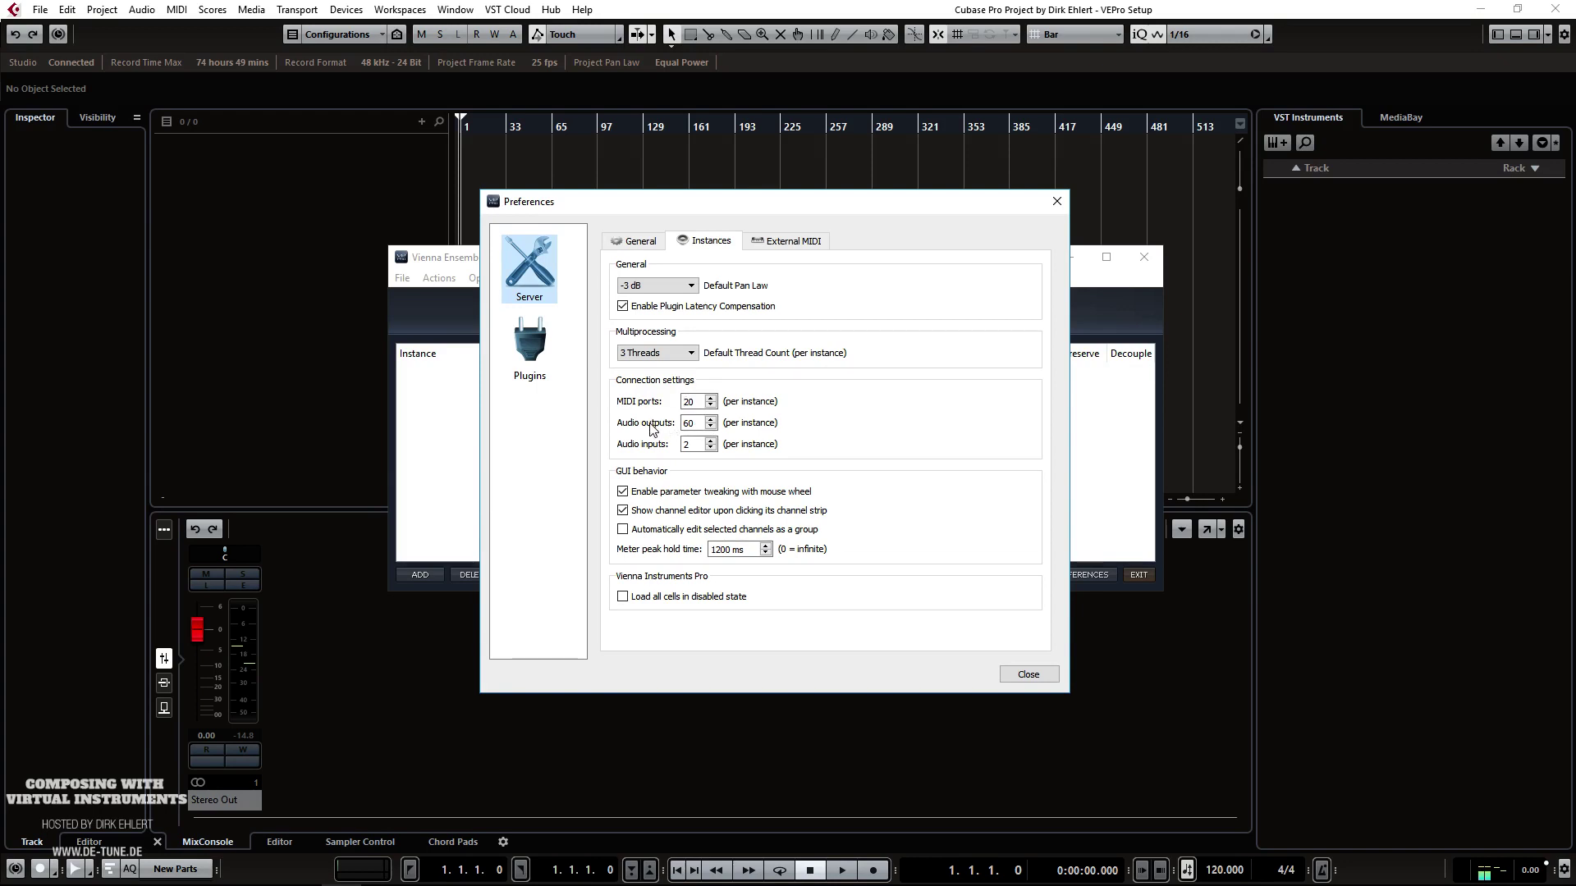
left_click(695, 427)
left_click(694, 401)
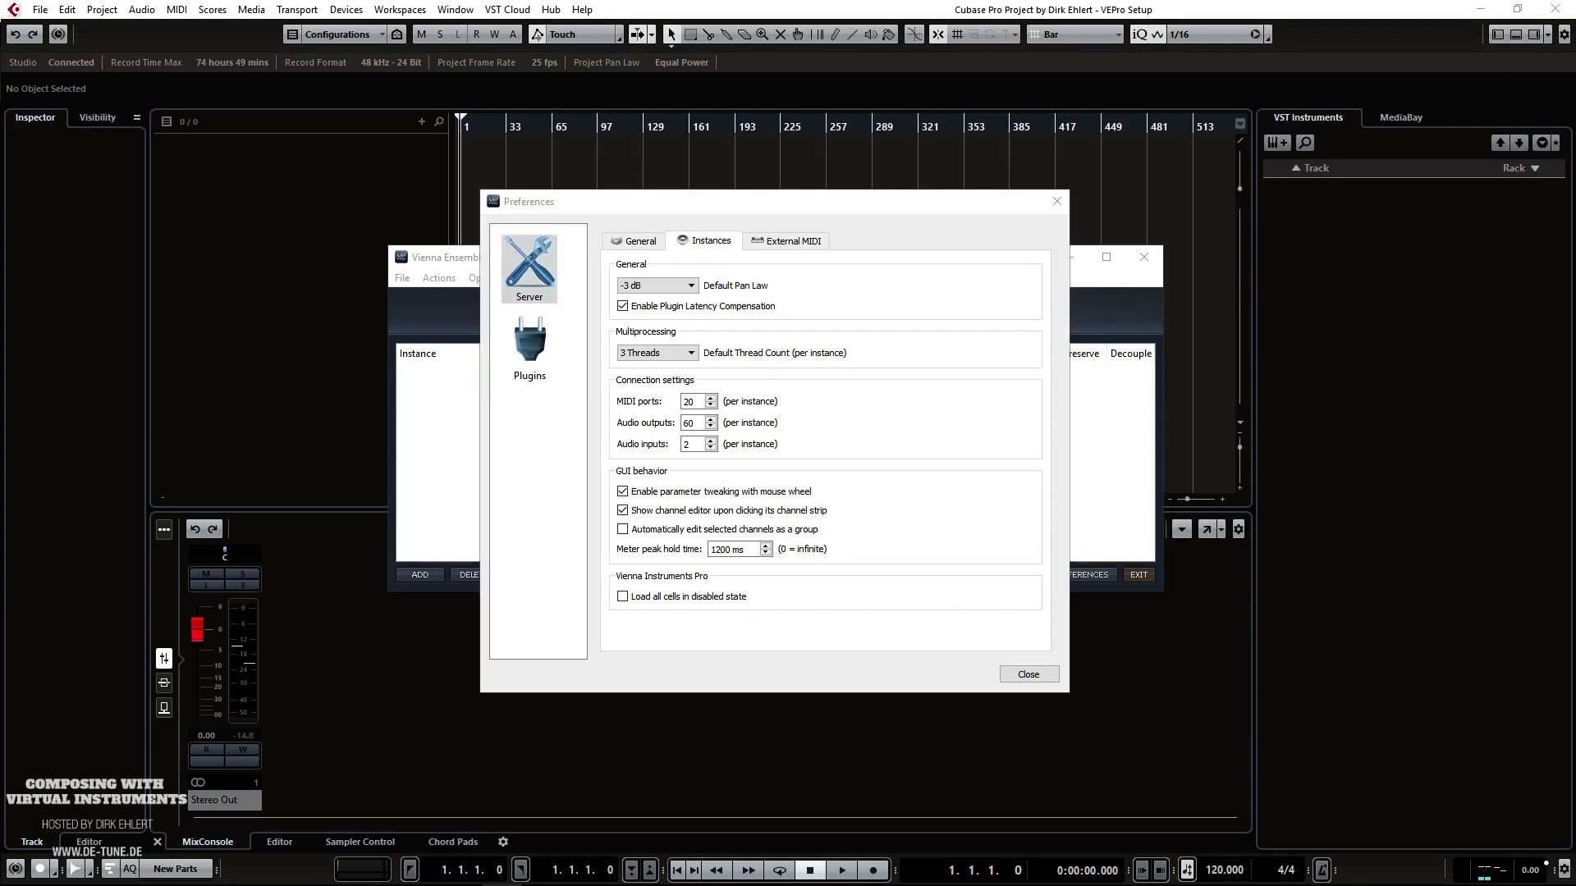
Step: Calculate 20 MIDI ports times 16 channels in the calculator, then close it
left_click(647, 470)
left_click(647, 509)
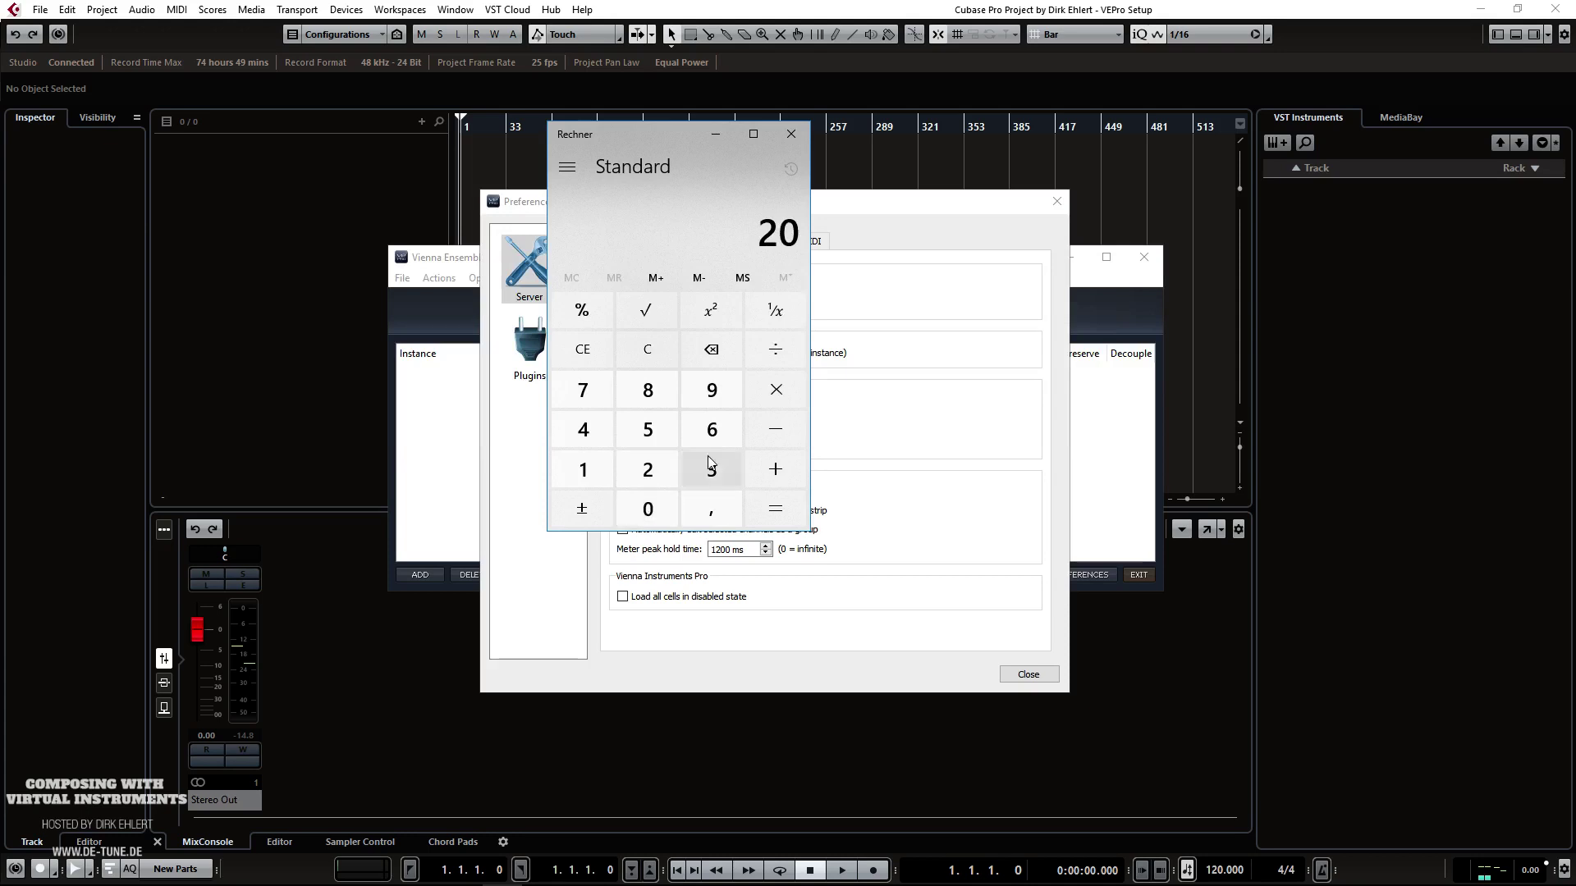
left_click(779, 391)
left_click(583, 469)
left_click(711, 429)
left_click(776, 509)
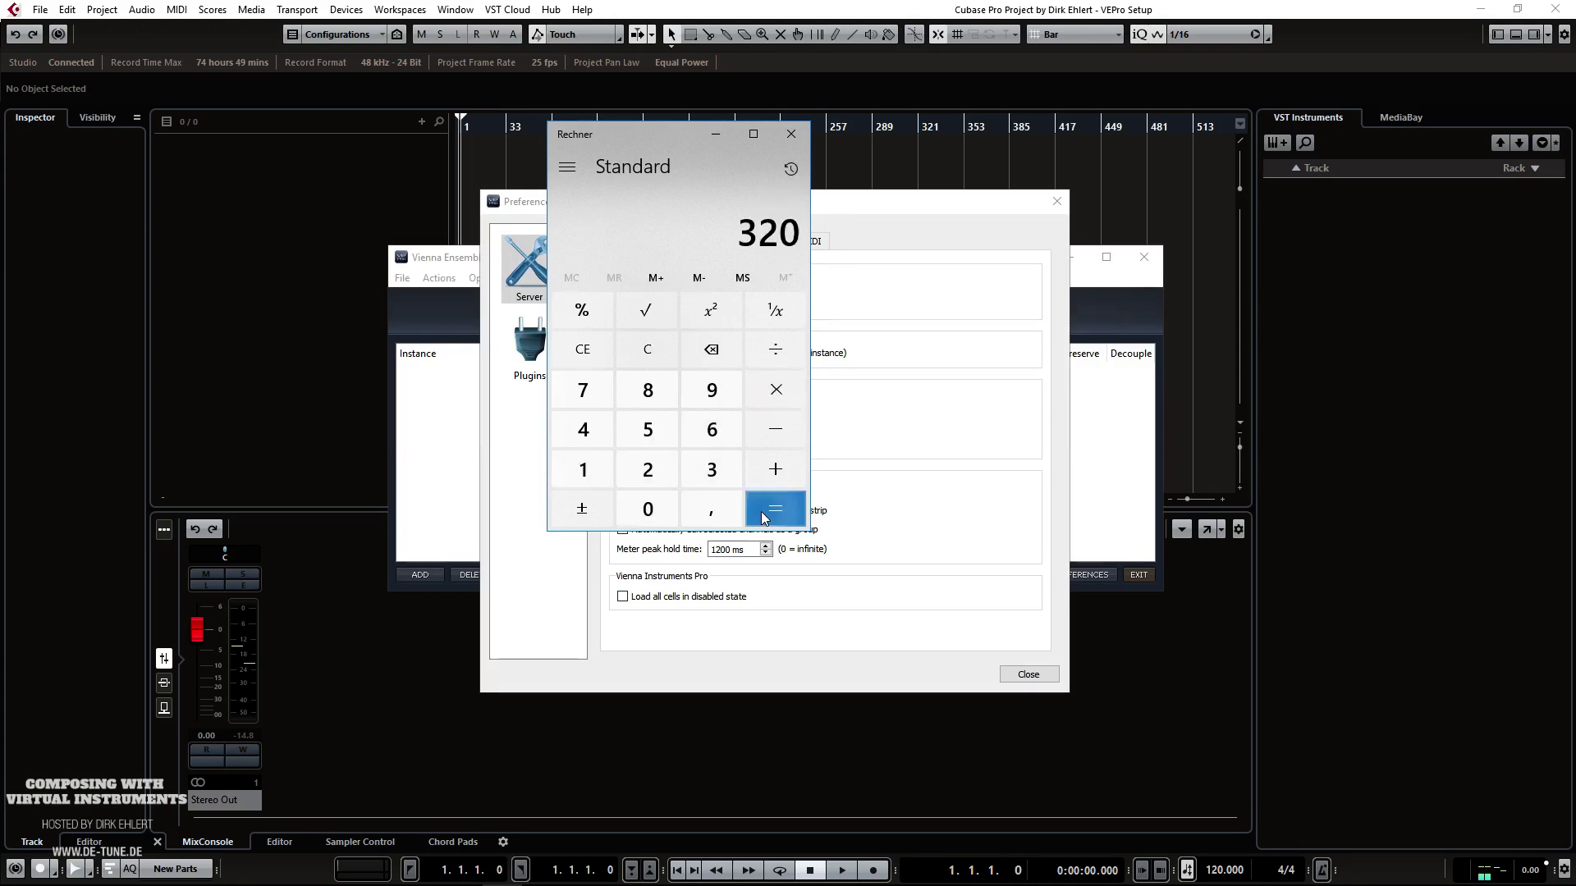
left_click(791, 134)
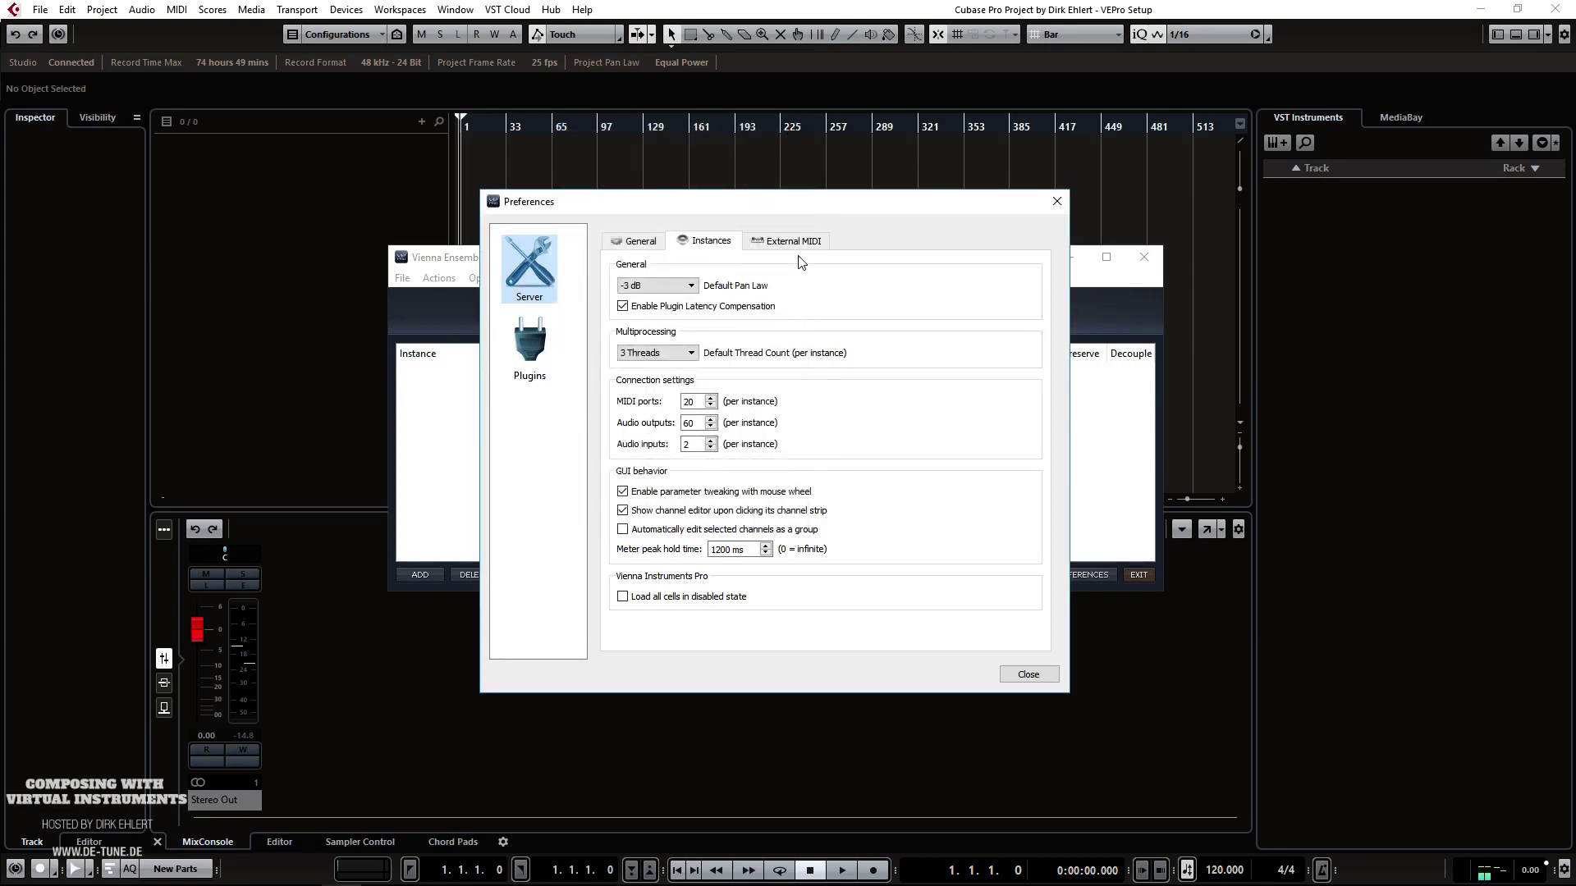
Step: Set the audio outputs per instance to 320 and close the server preferences, accepting the restart notice
double_click(698, 423)
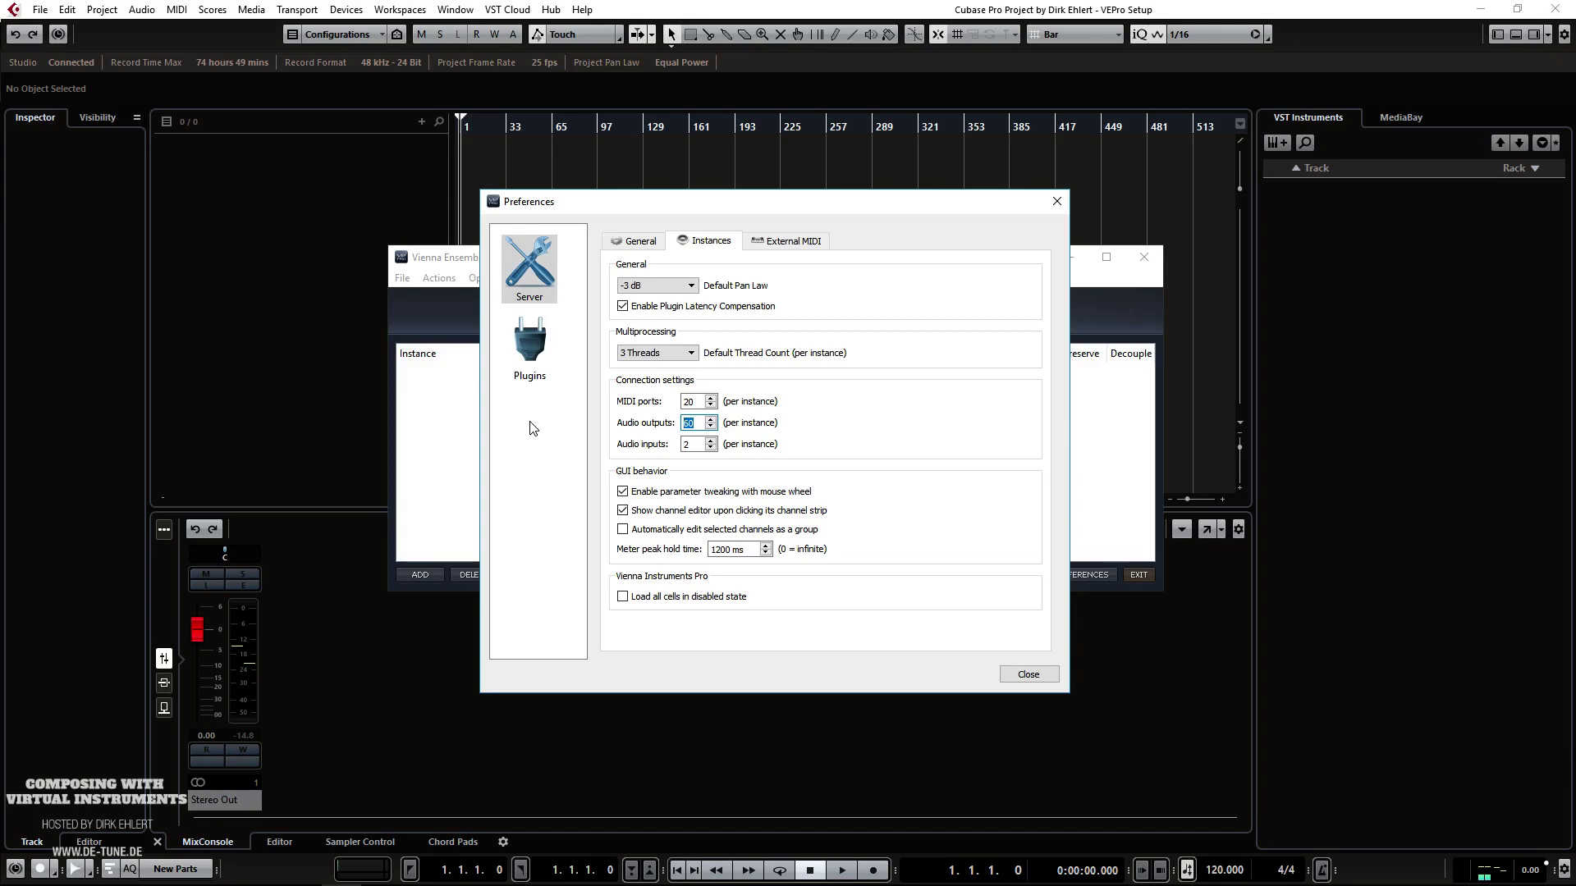
type("320")
left_click(1028, 673)
left_click(1024, 673)
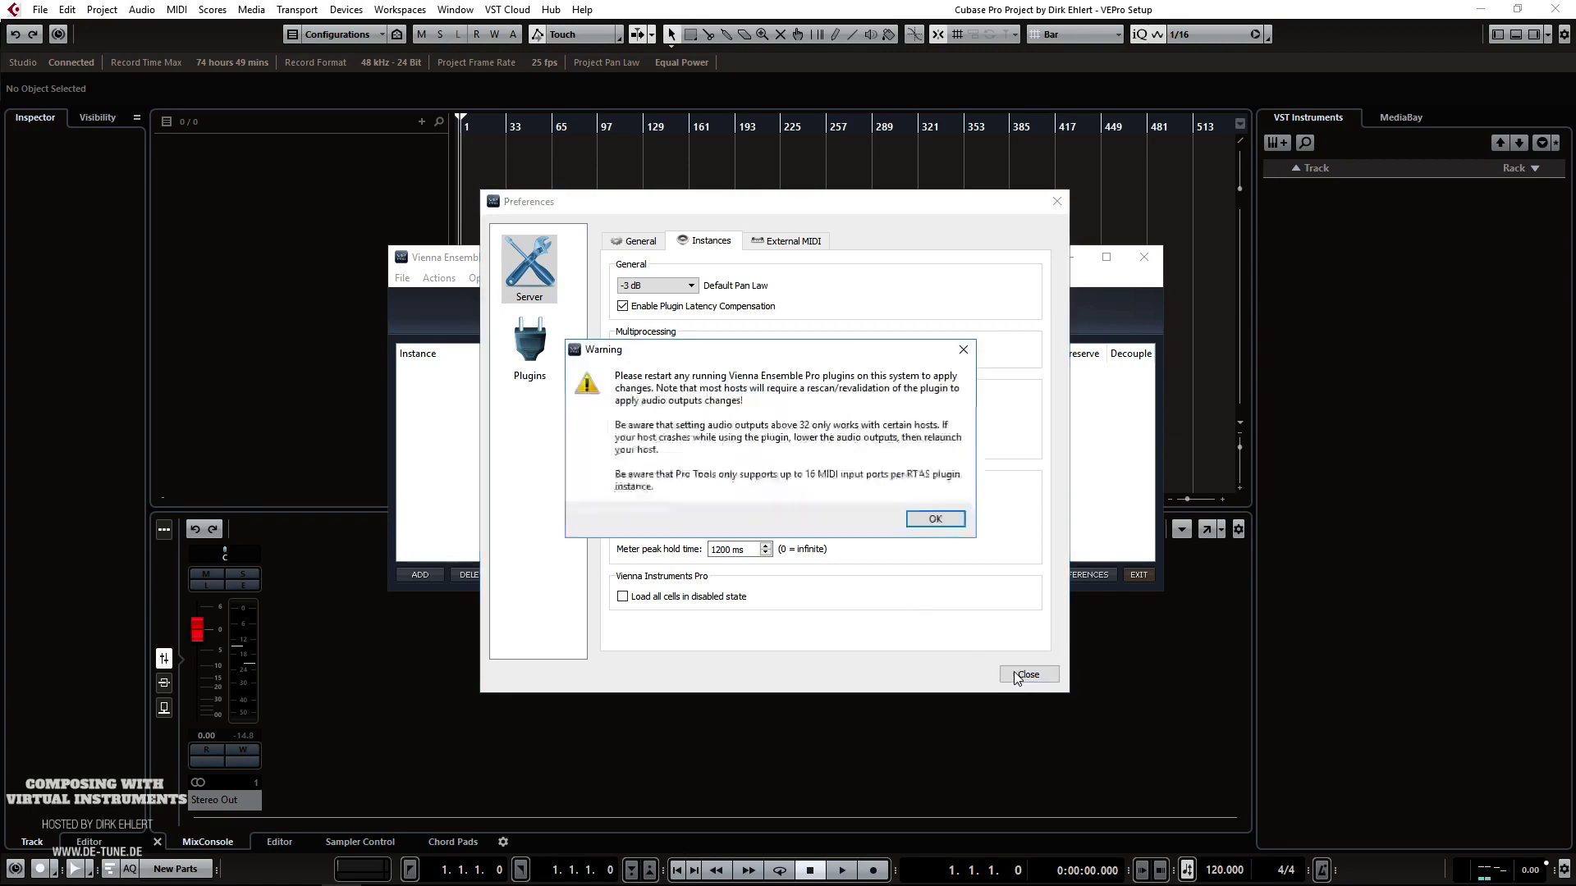
left_click(934, 520)
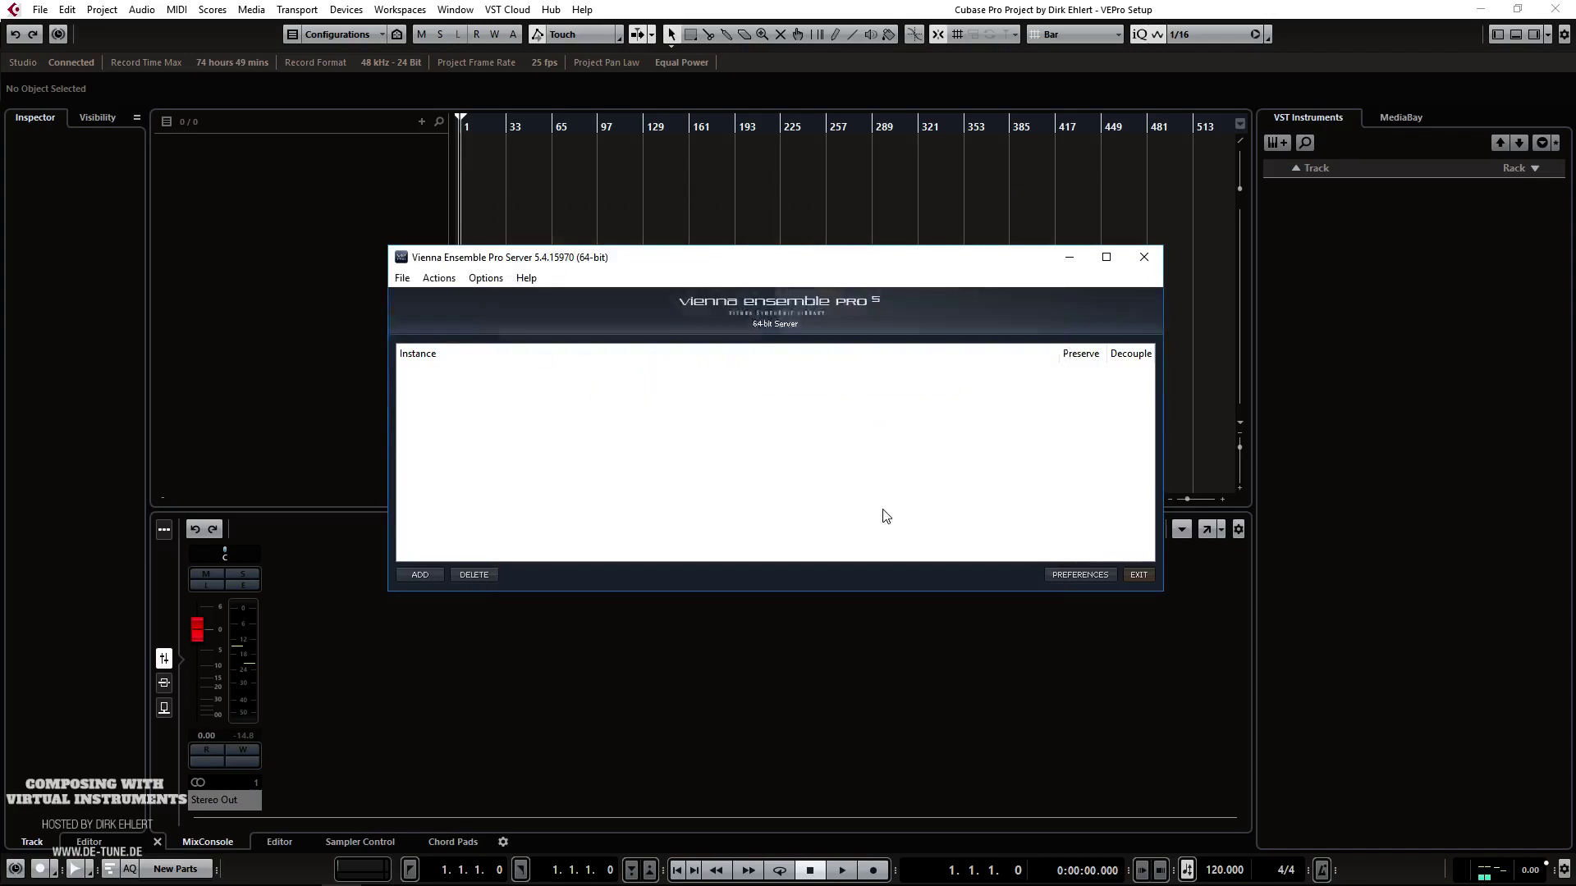
Step: Exit and relaunch the Vienna Ensemble Pro server, and check its per-instance MIDI port and audio output settings
left_click(1138, 574)
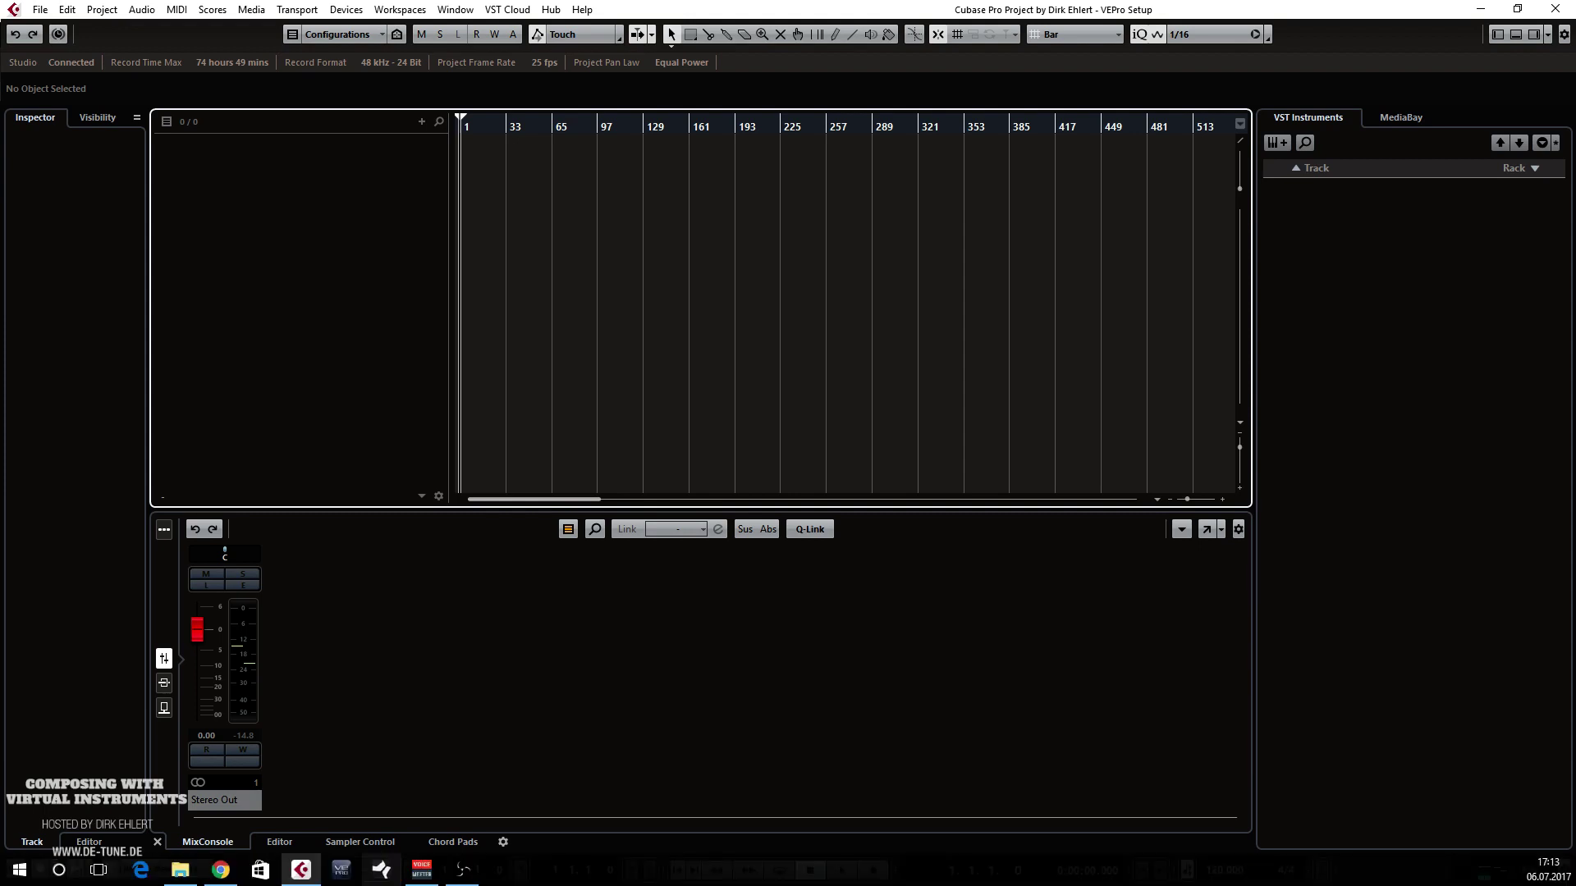
left_click(343, 870)
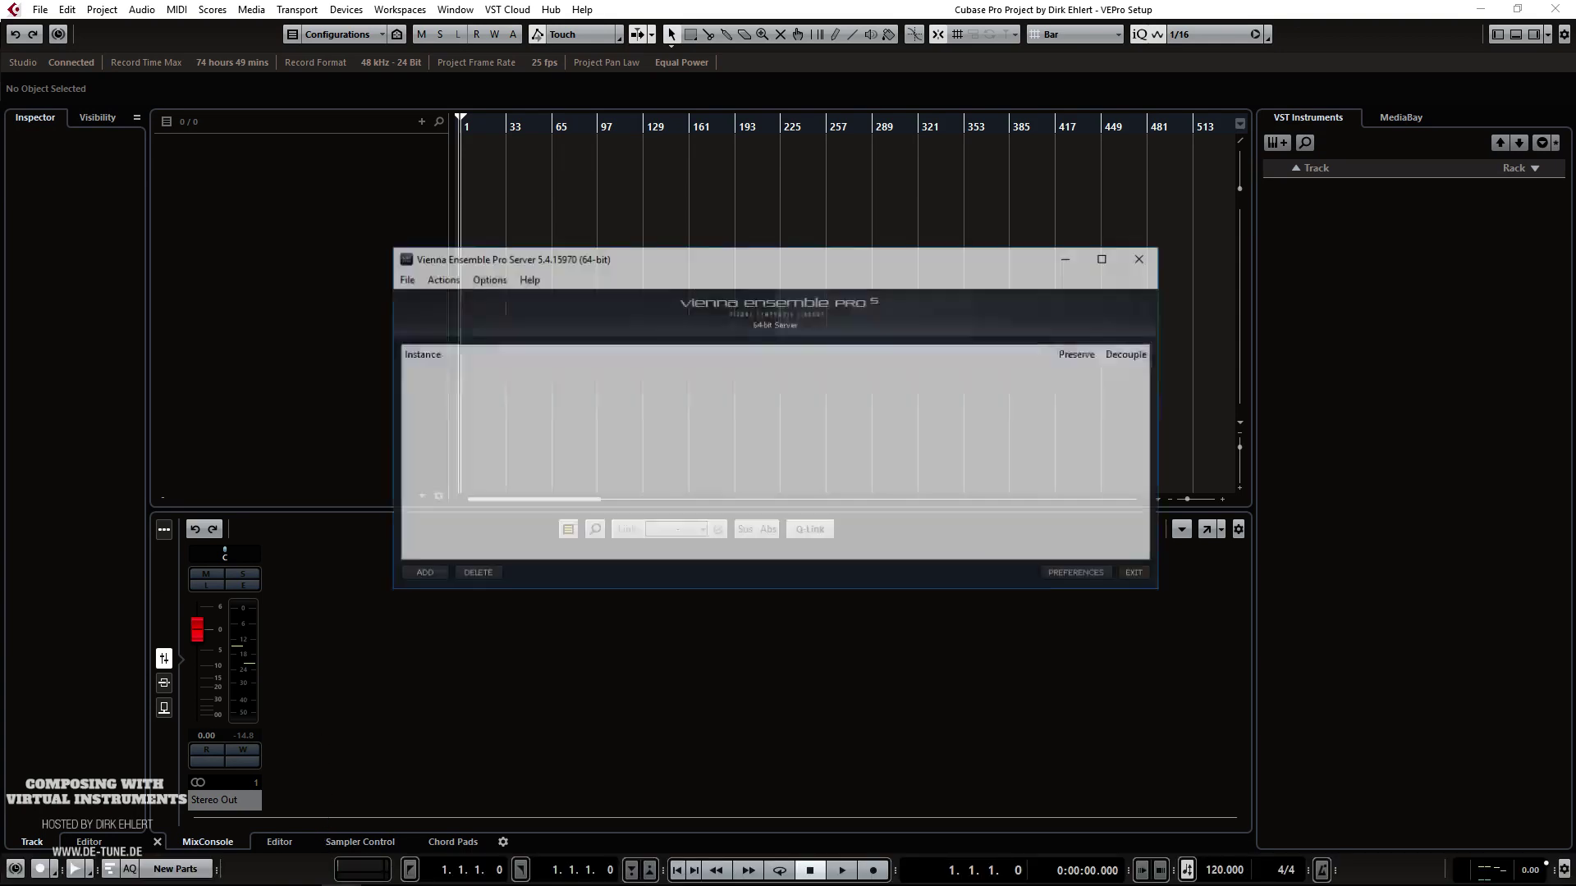
left_click(486, 278)
left_click(492, 294)
left_click(704, 219)
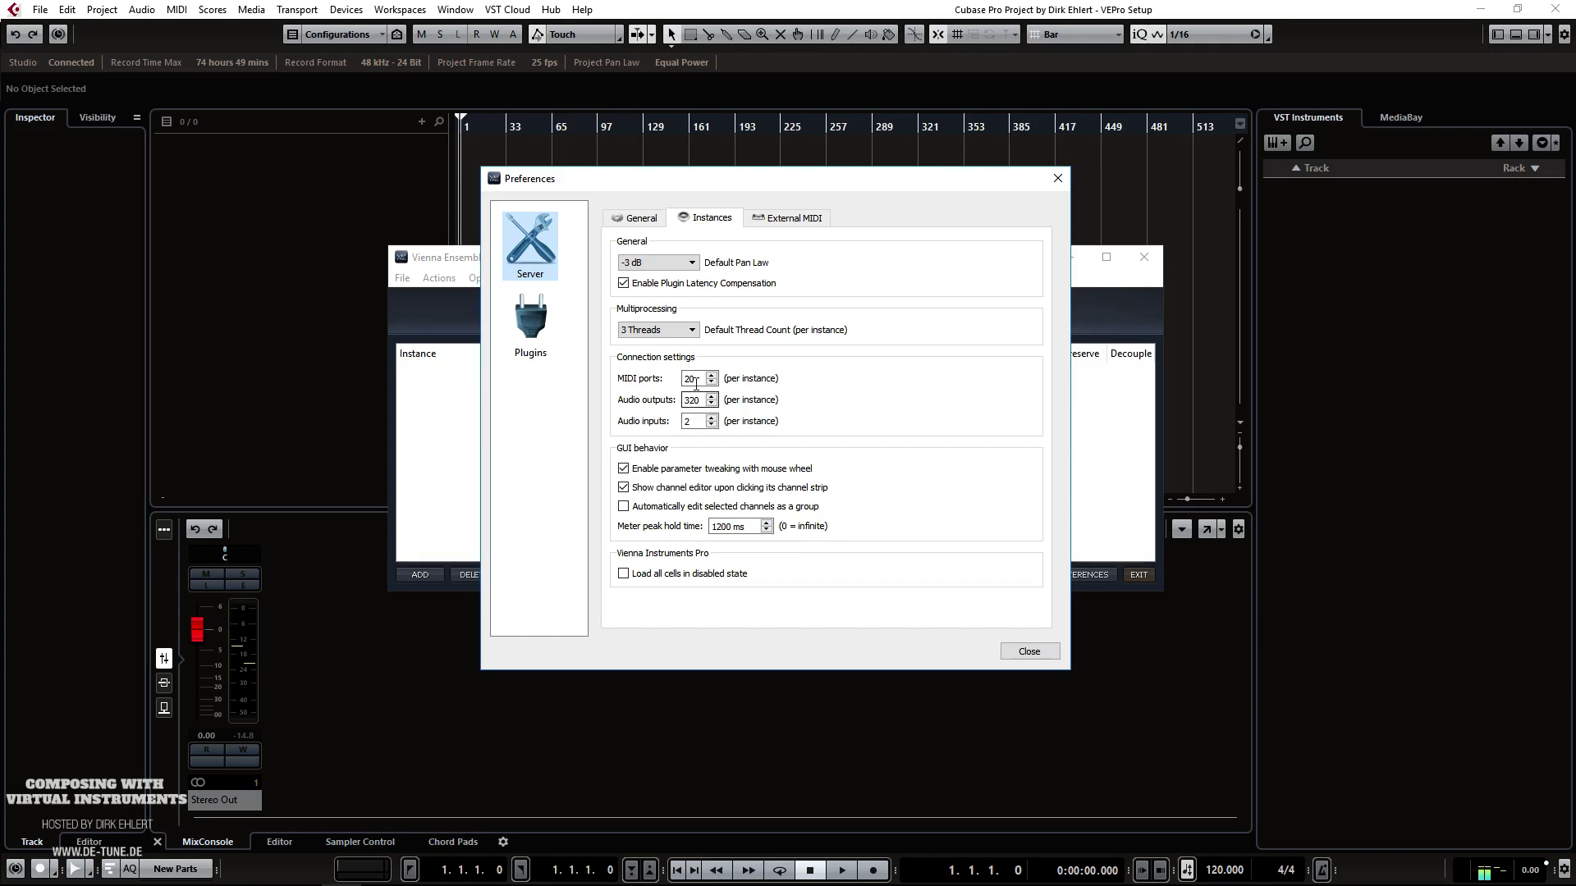
left_click(1029, 651)
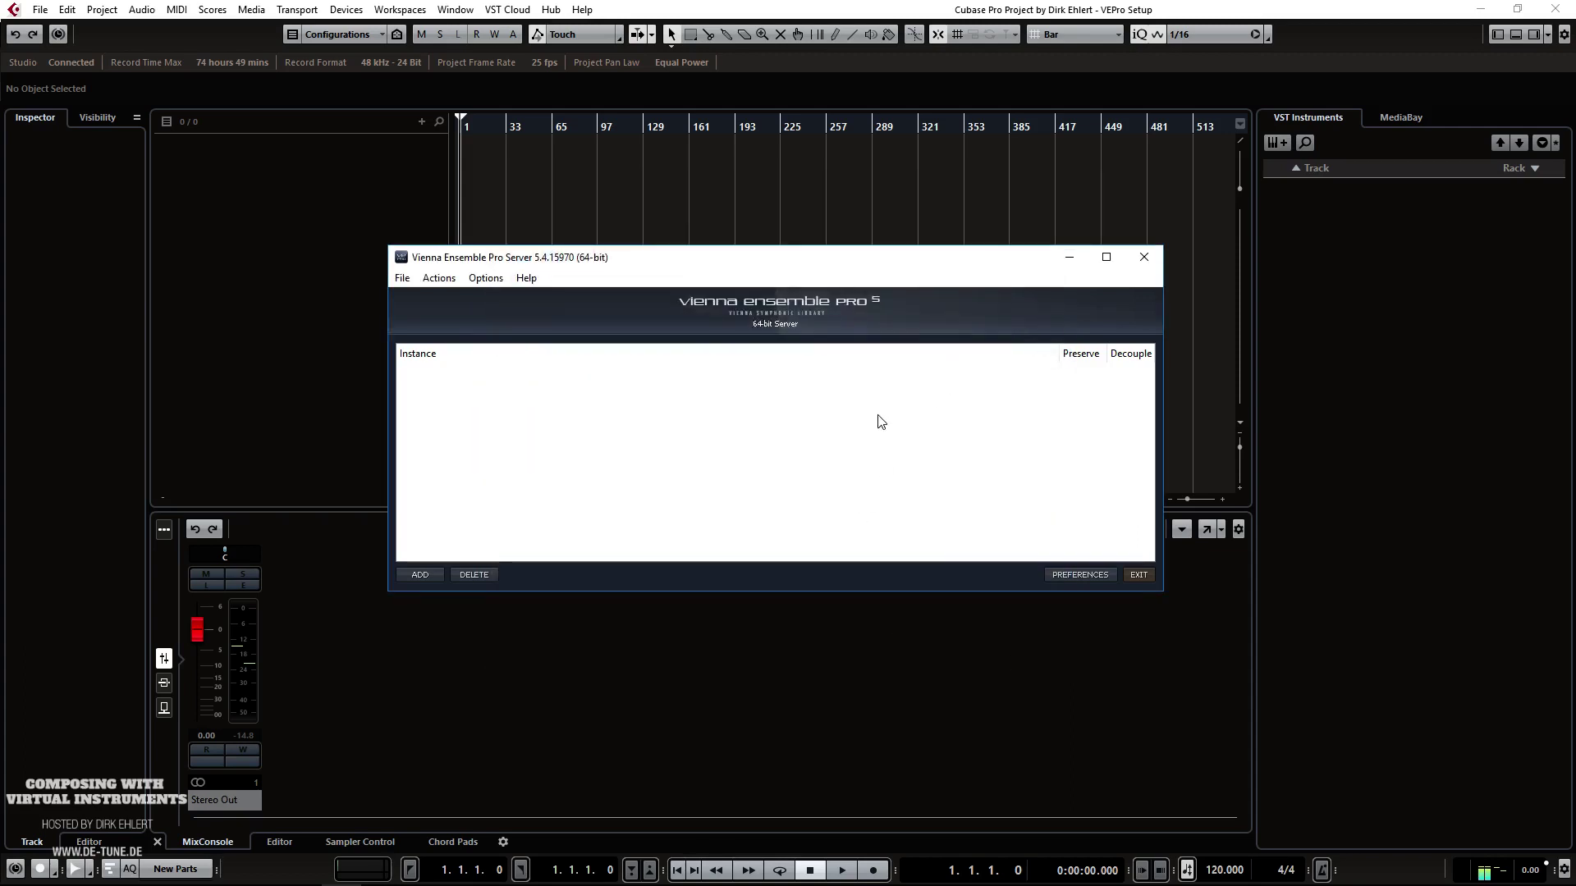
Step: Switch to Cubase and add Vienna Ensemble Pro from the Sampler category as a rack instrument with an assigned MIDI track
left_click(303, 323)
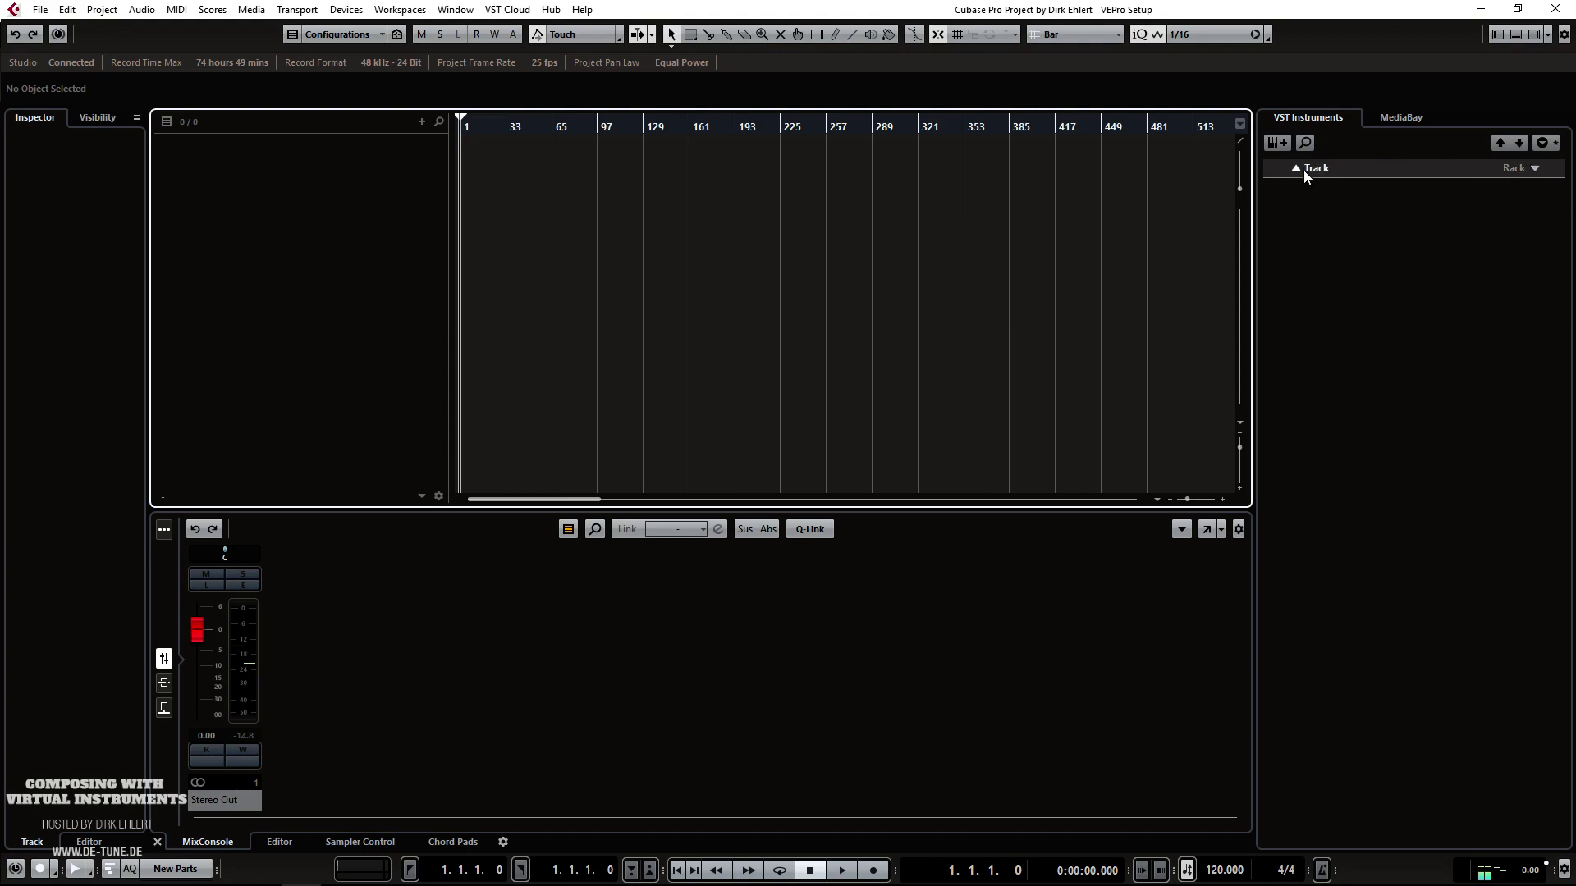
left_click(1513, 169)
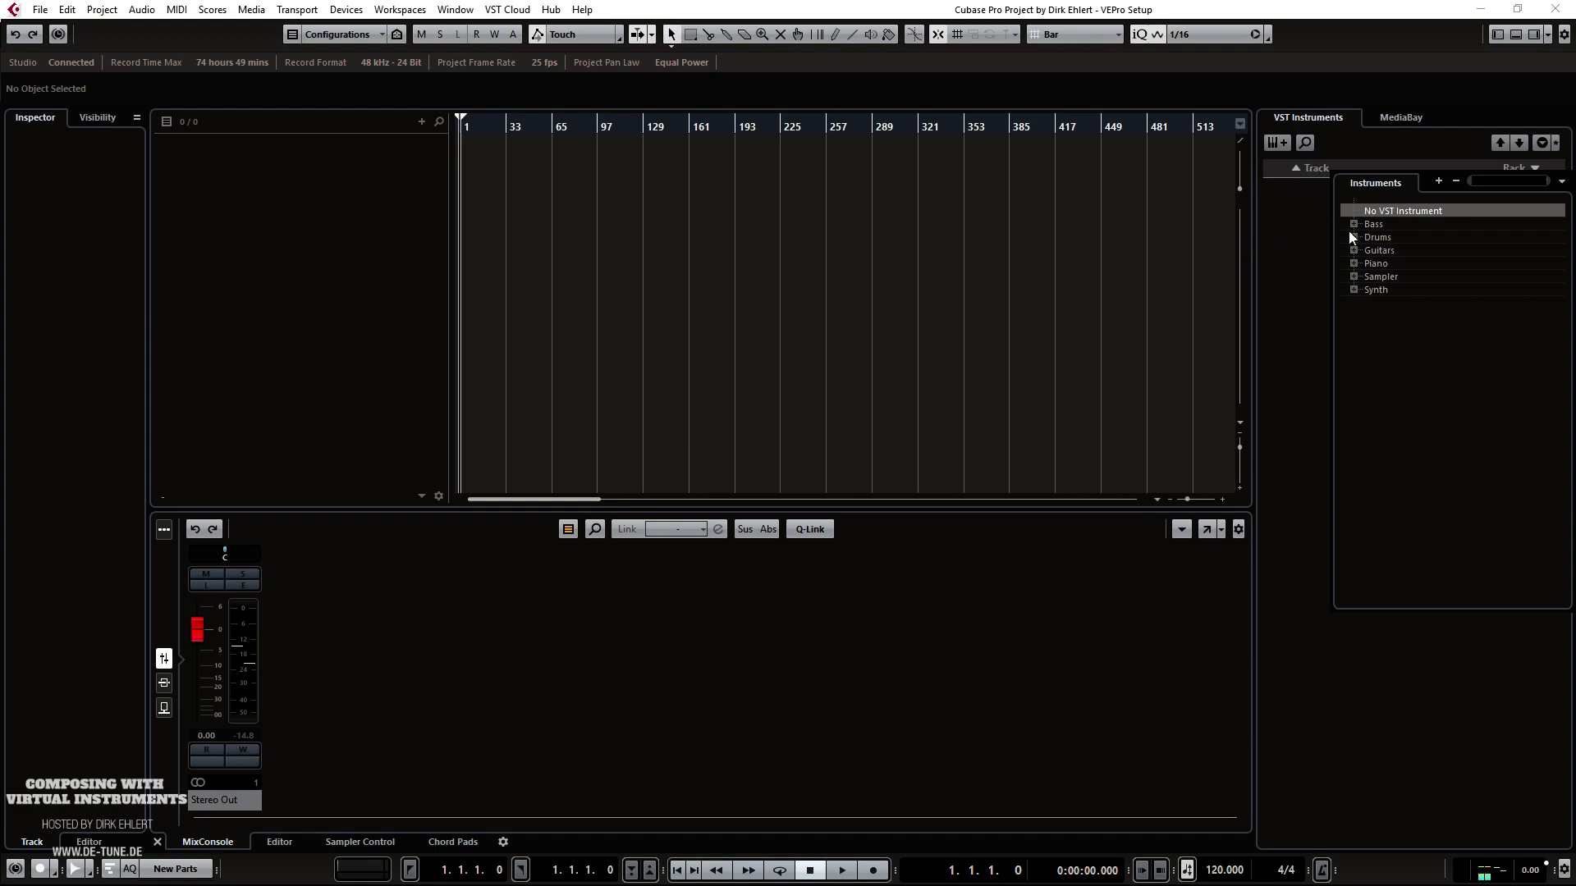
left_click(1353, 276)
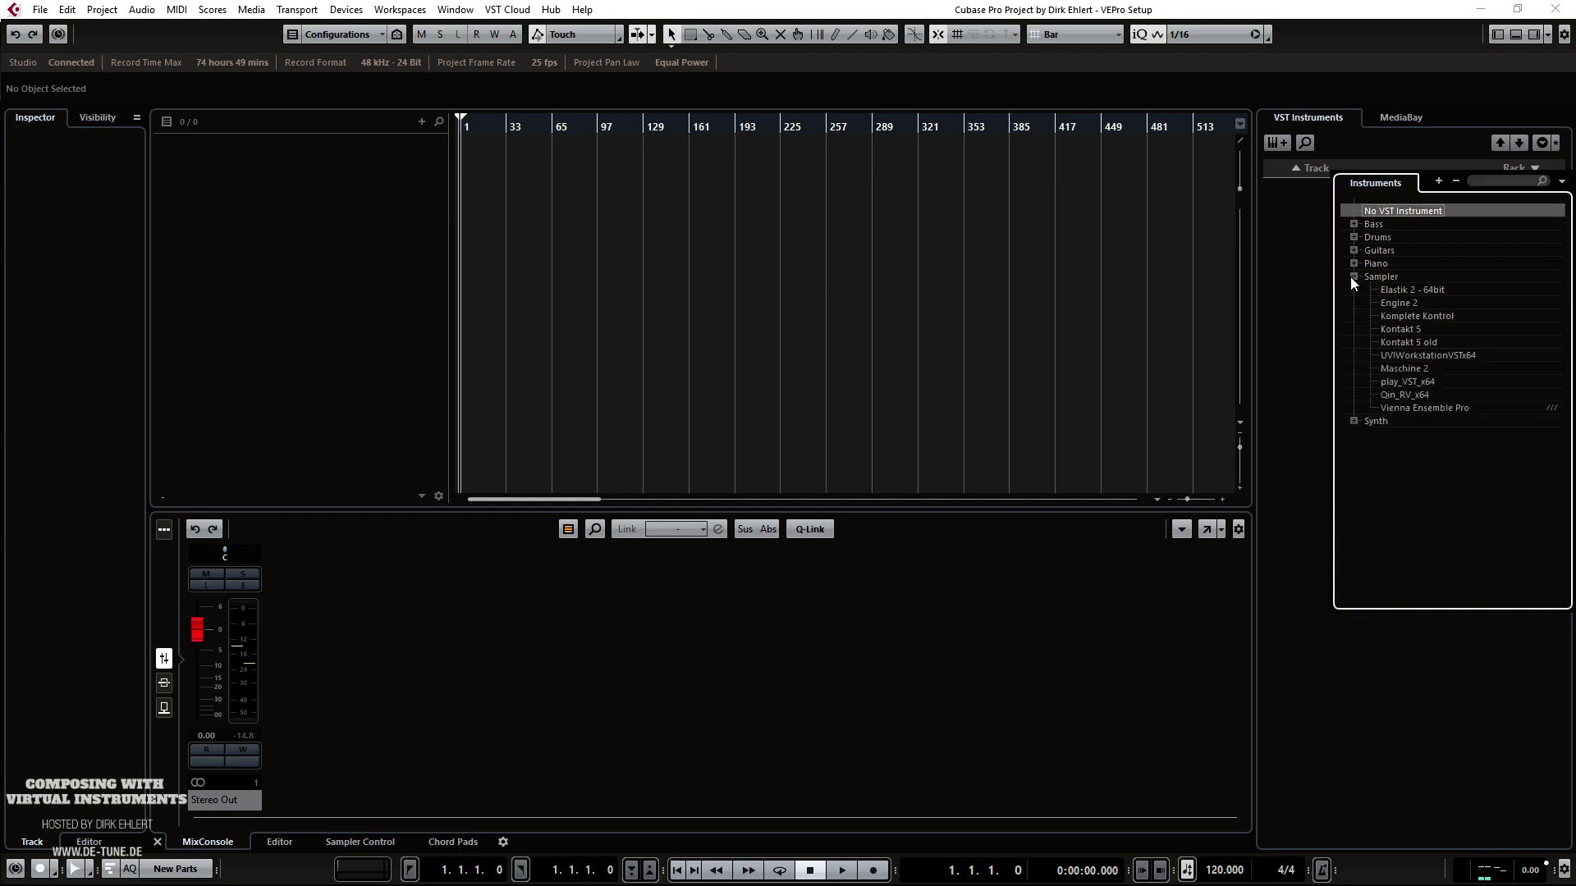
left_click(1415, 410)
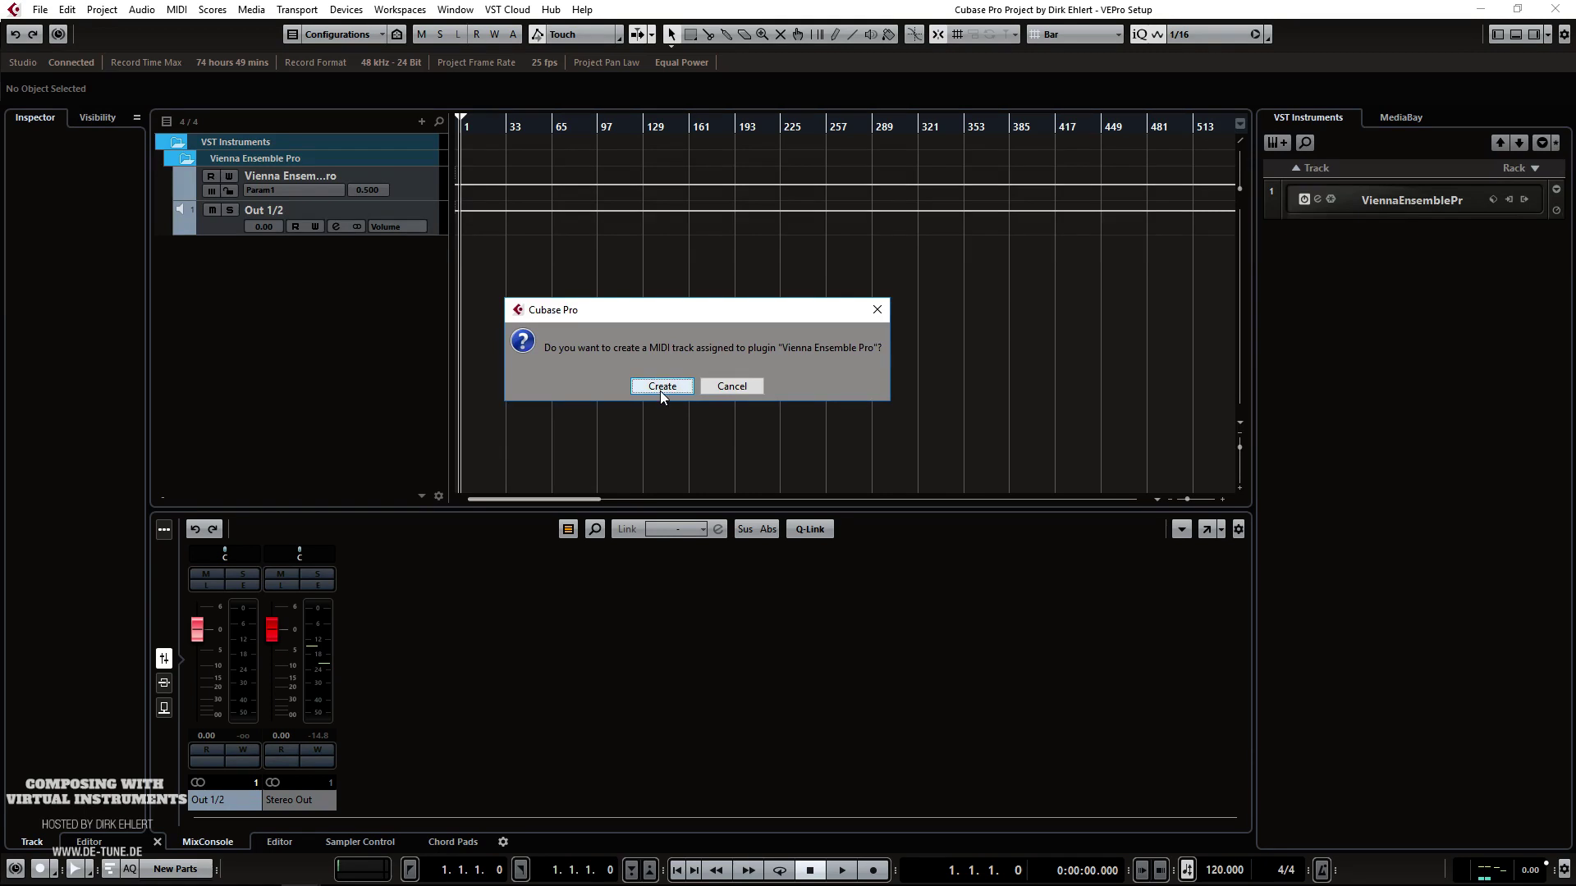
left_click(664, 388)
Step: Move the new MIDI track above the VST Instruments folder, rename it VEPro Midi 01 Channel 01, and view its MIDI output choices
left_click_drag(400, 253, 405, 139)
double_click(309, 141)
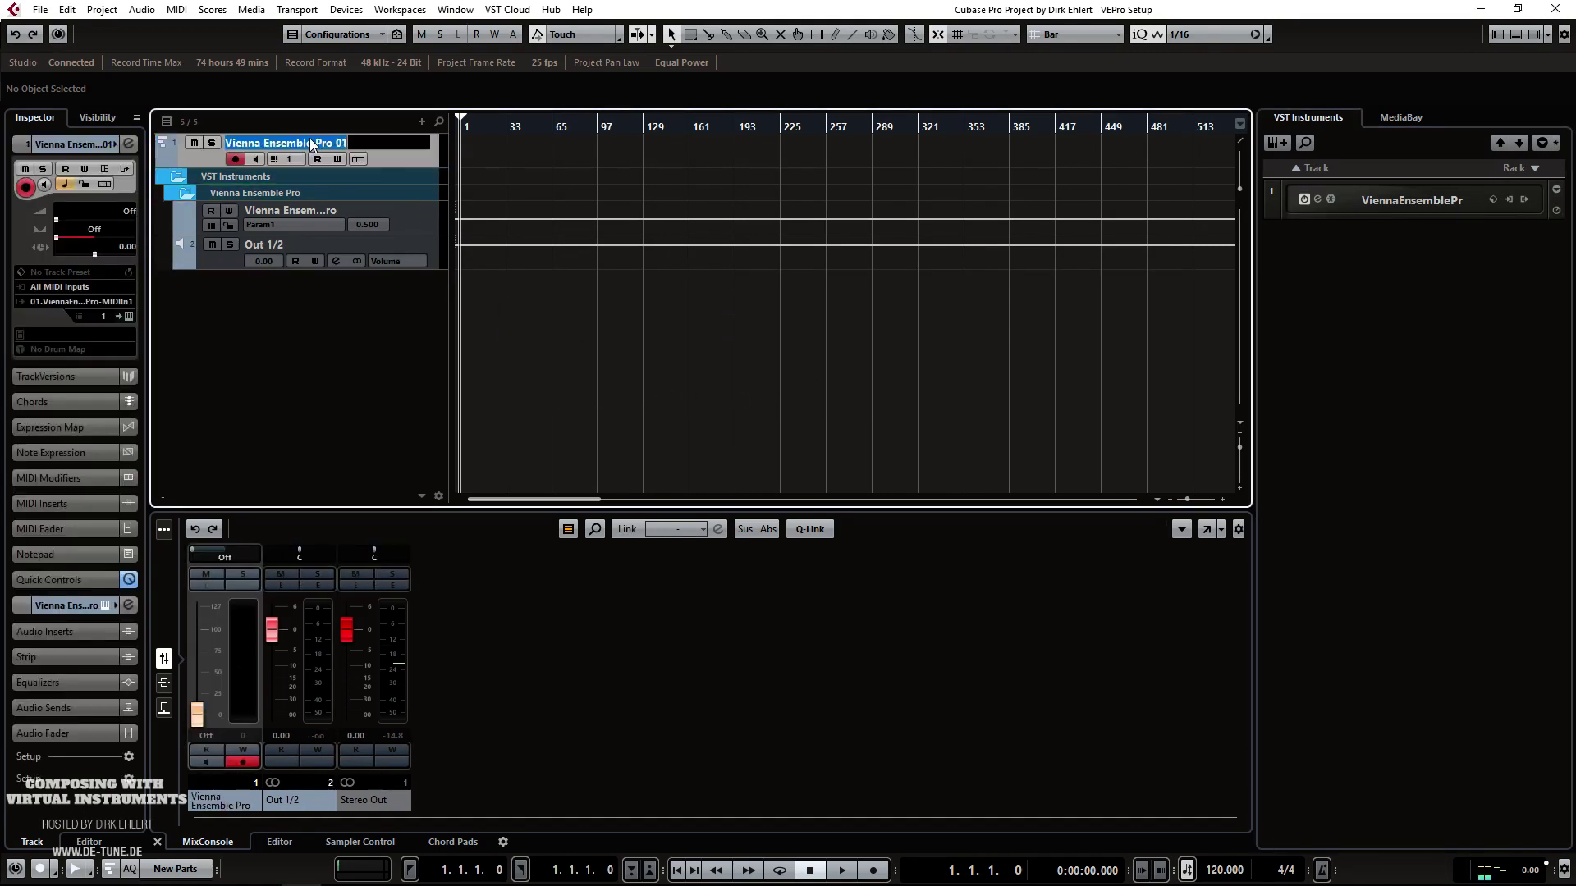
type("VEPro")
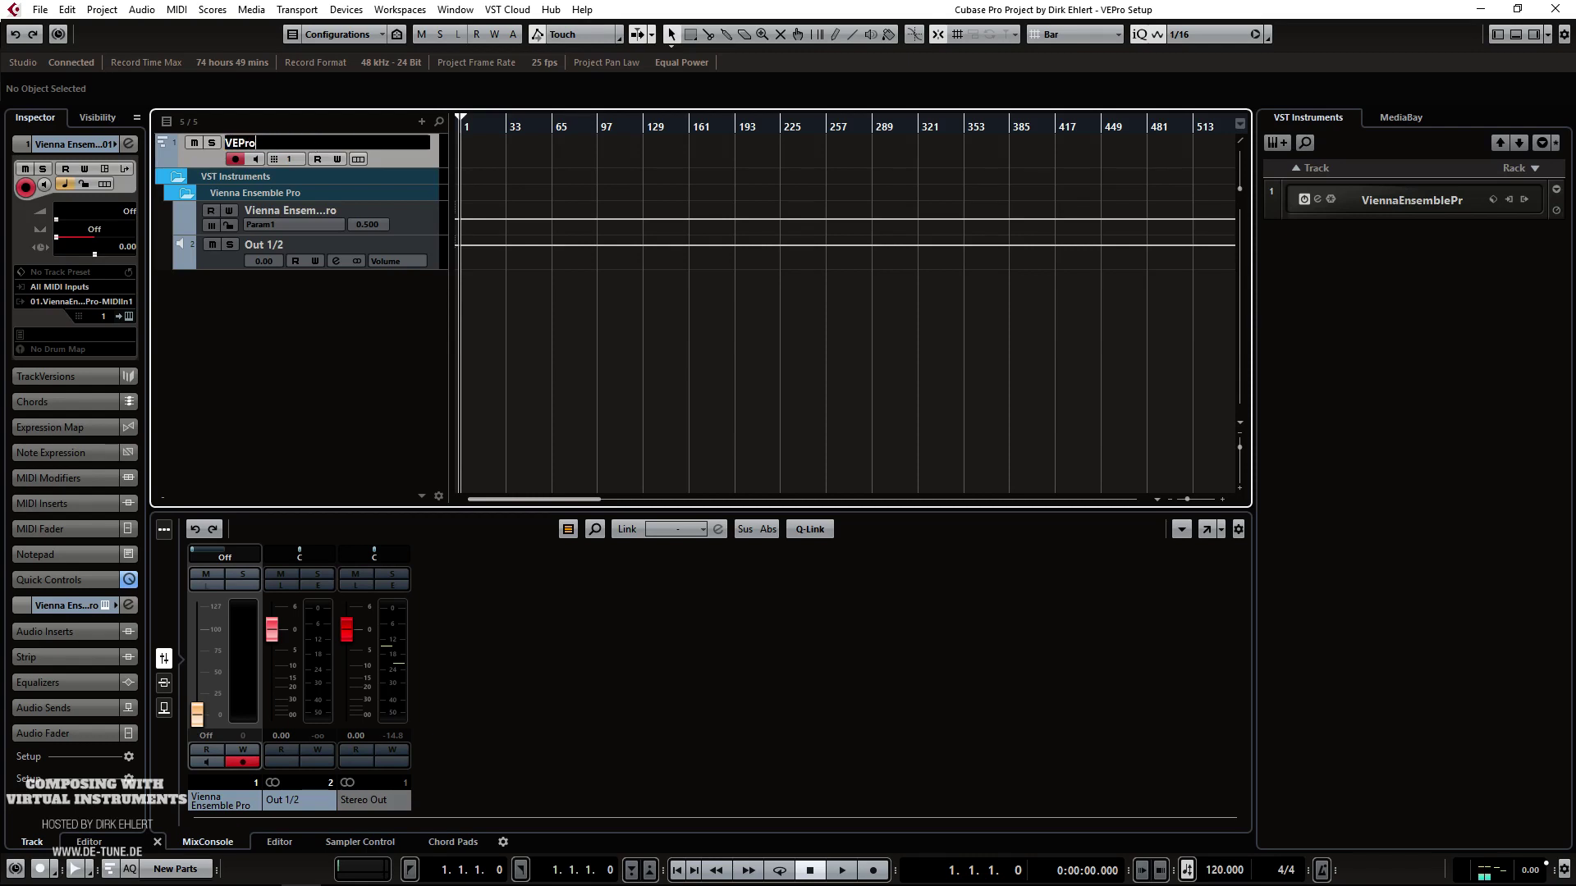
type(" Midi 01 Channel 01")
key("Return")
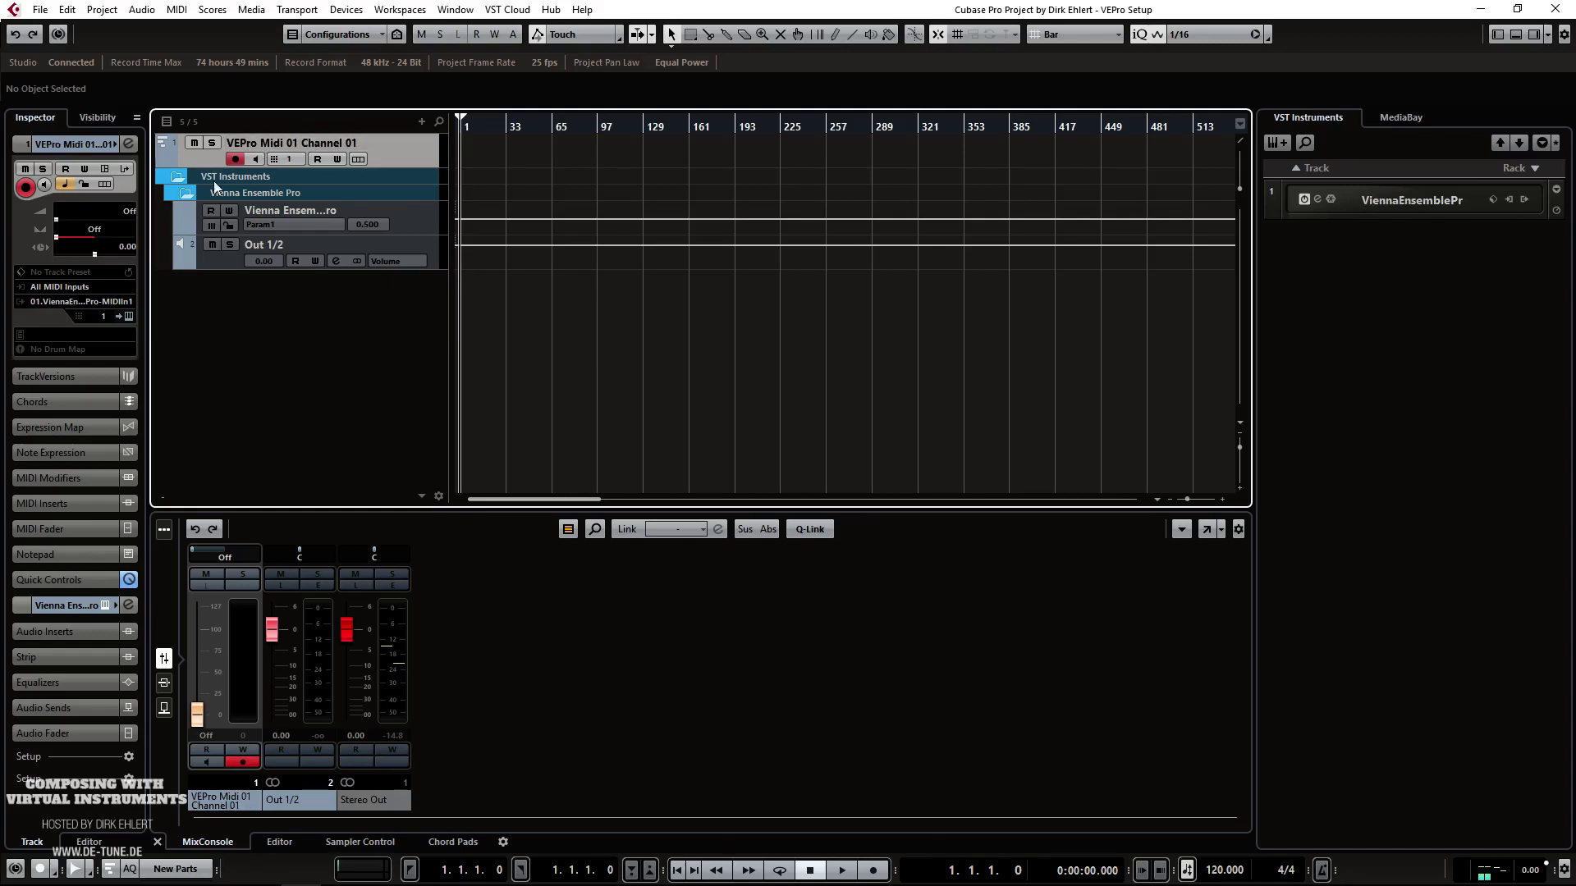
left_click(103, 302)
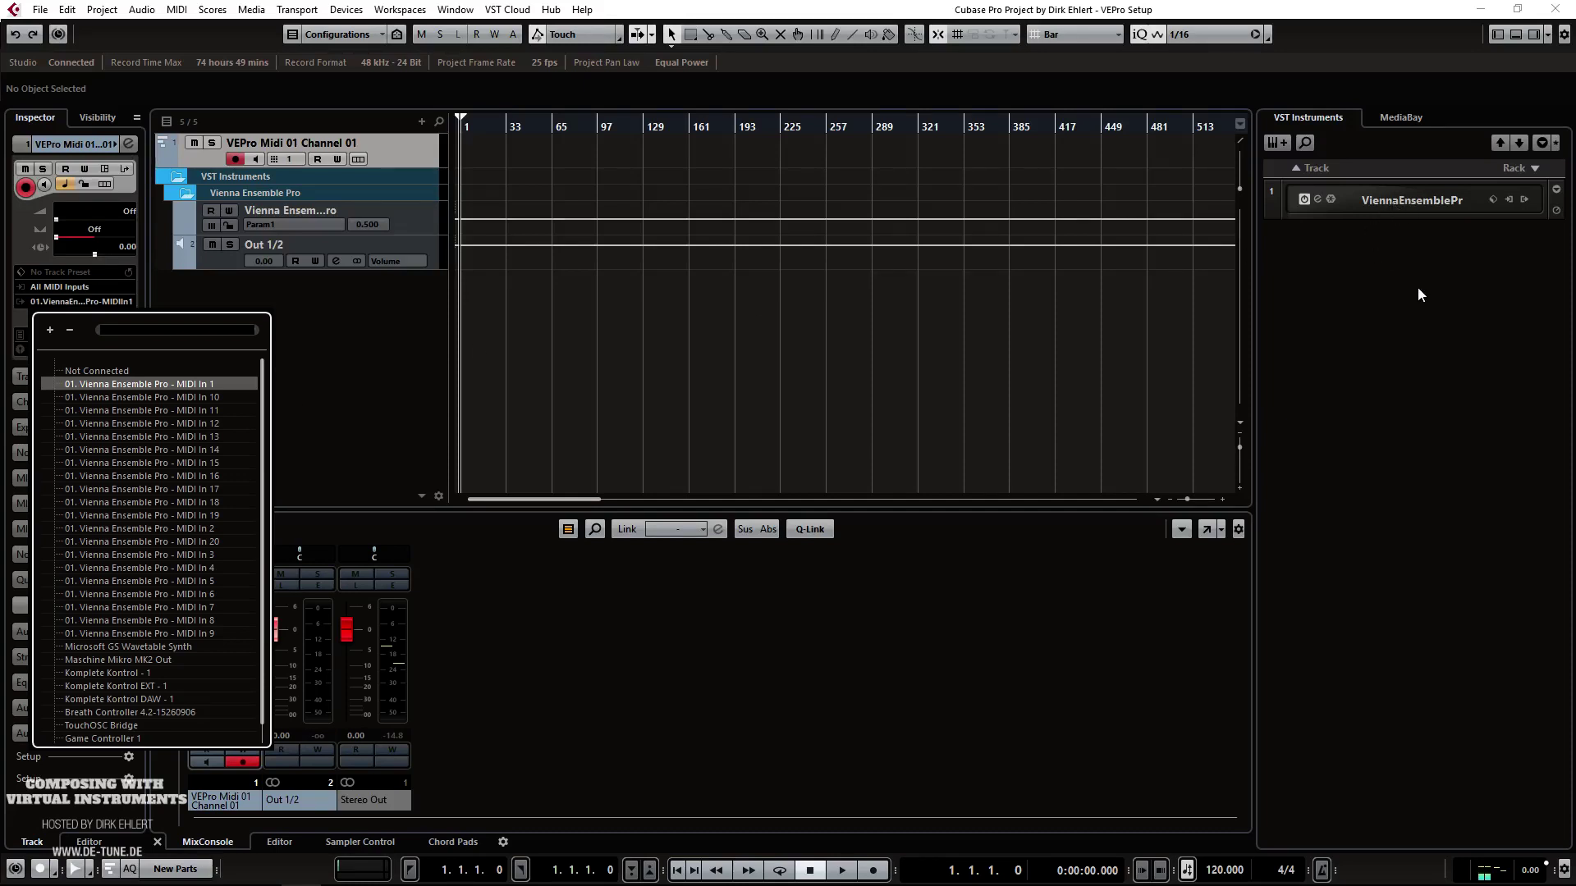
Step: Rename the Vienna Ensemble Pro rack instrument as VEPro Instance 01
double_click(1403, 204)
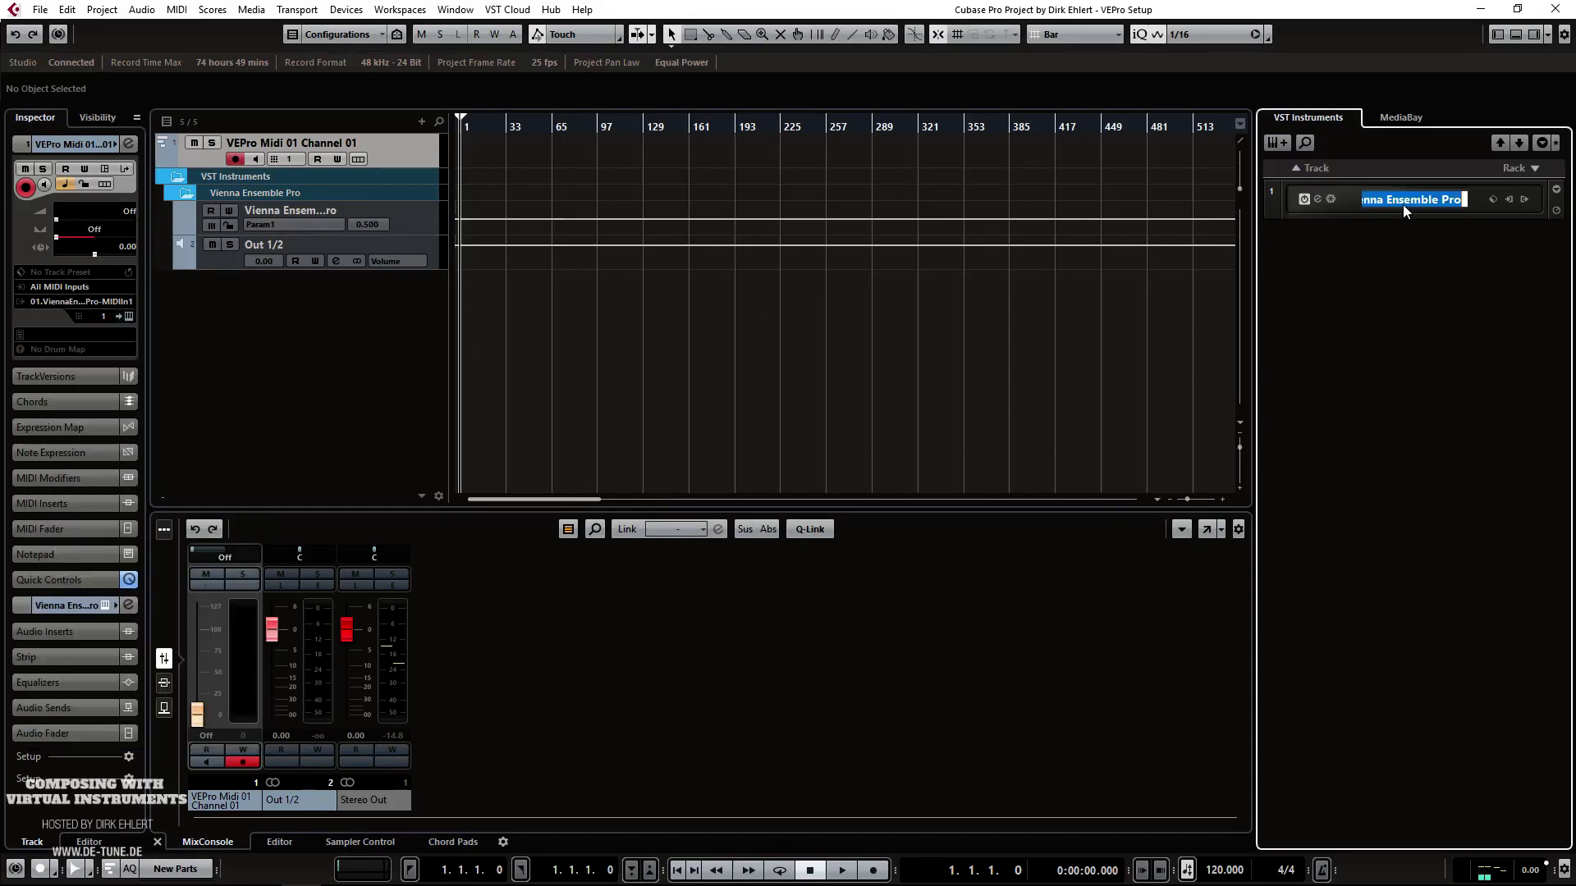
key("BackSpace")
type("VEPro Instance 01")
key("Return")
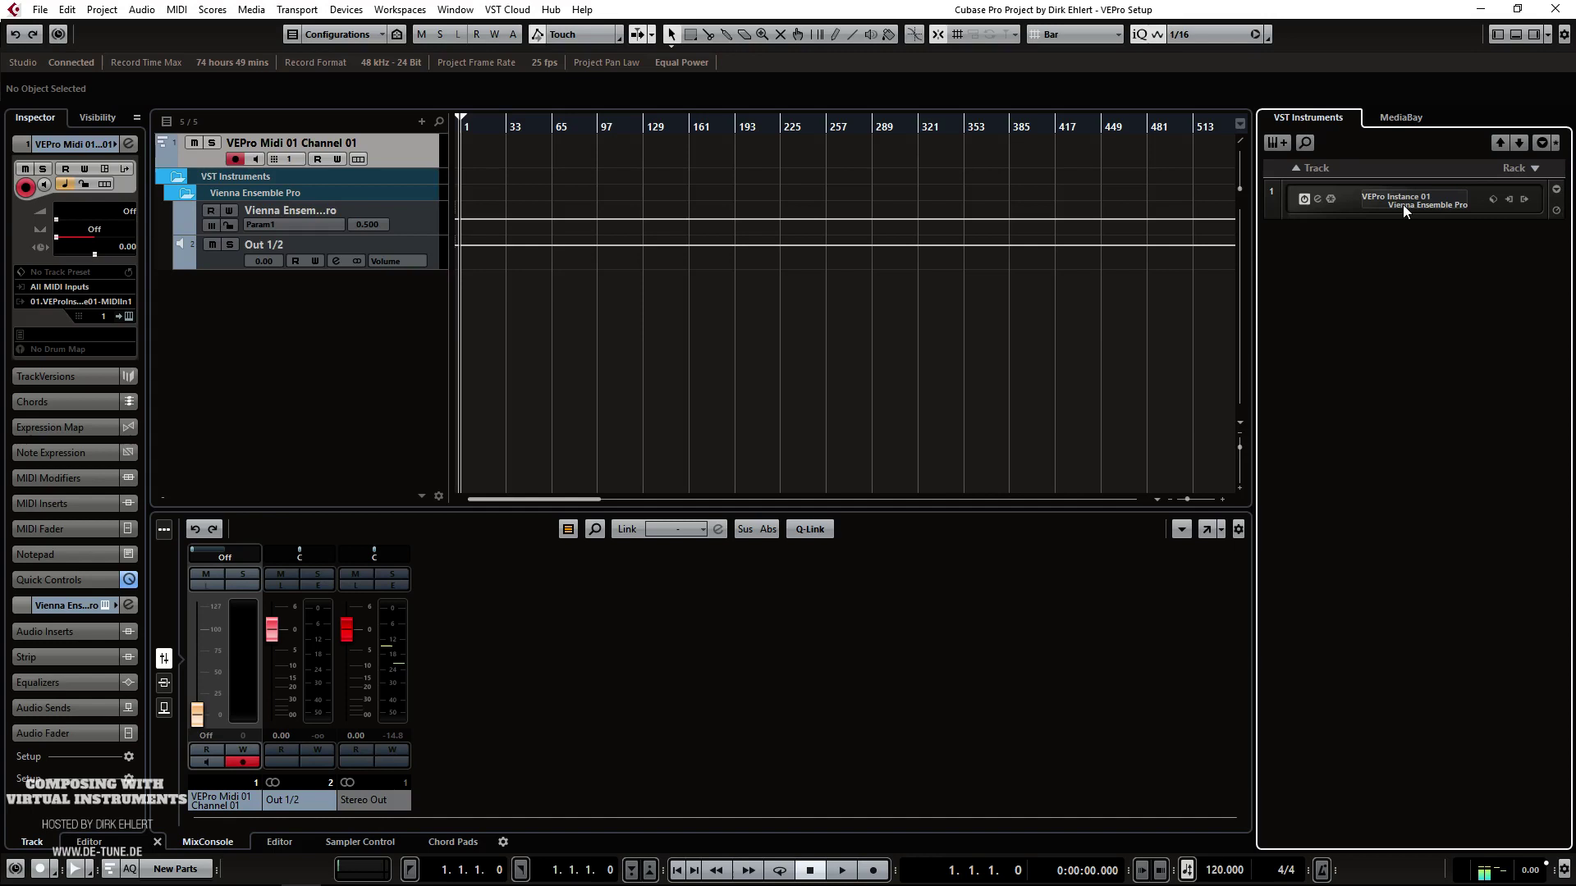
Step: Connect the plug-in to the new 64-bit localhost instance at 127.0.0.1 with the preserved name Instance 01
left_click(1318, 200)
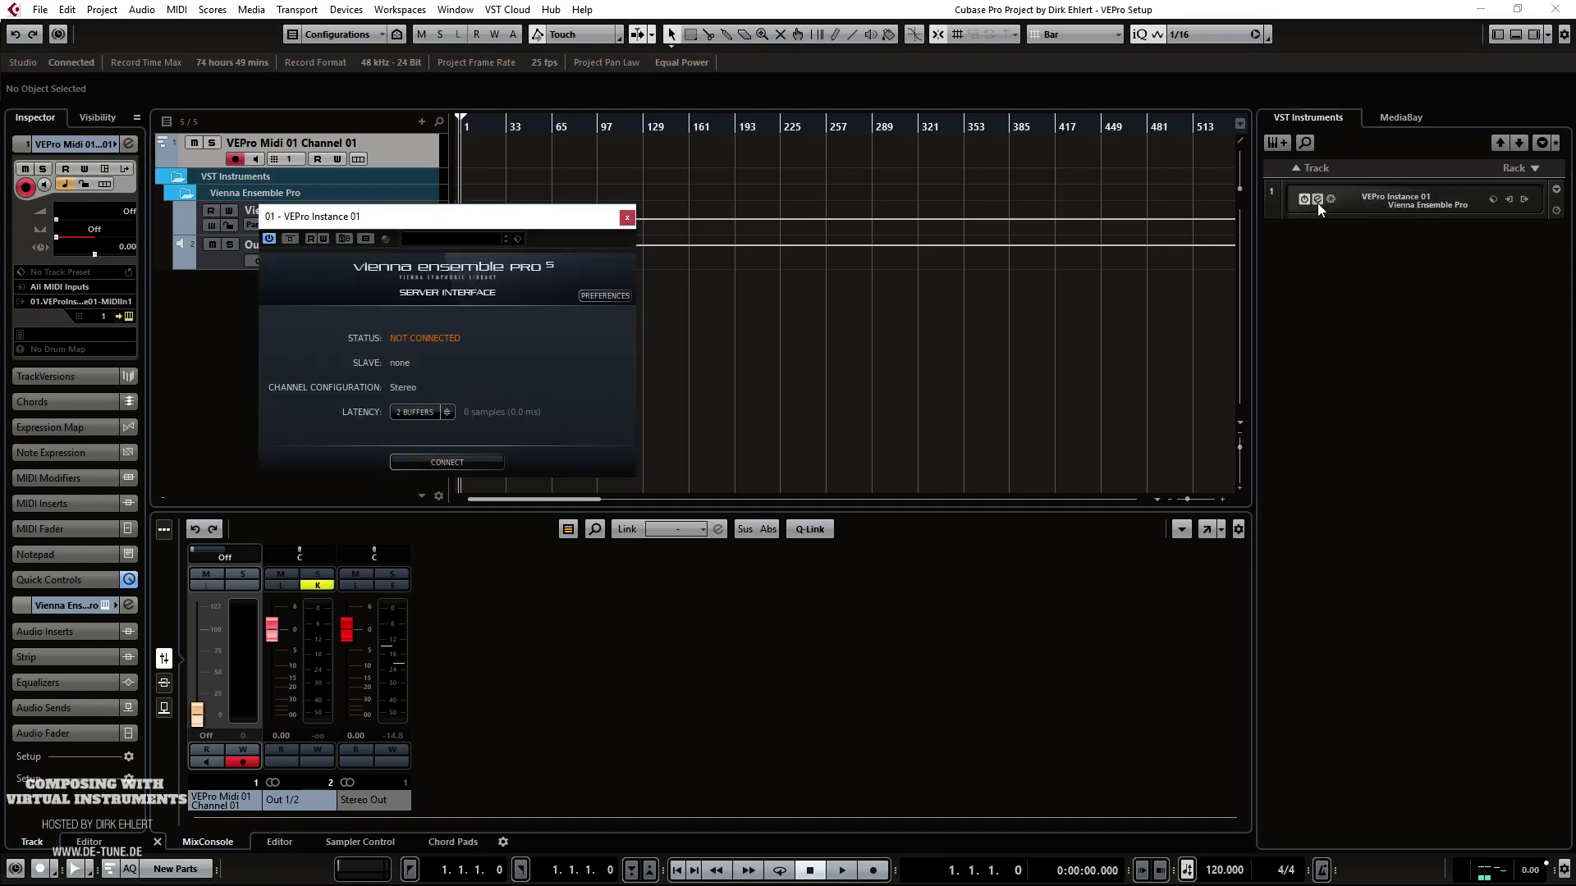
left_click(457, 468)
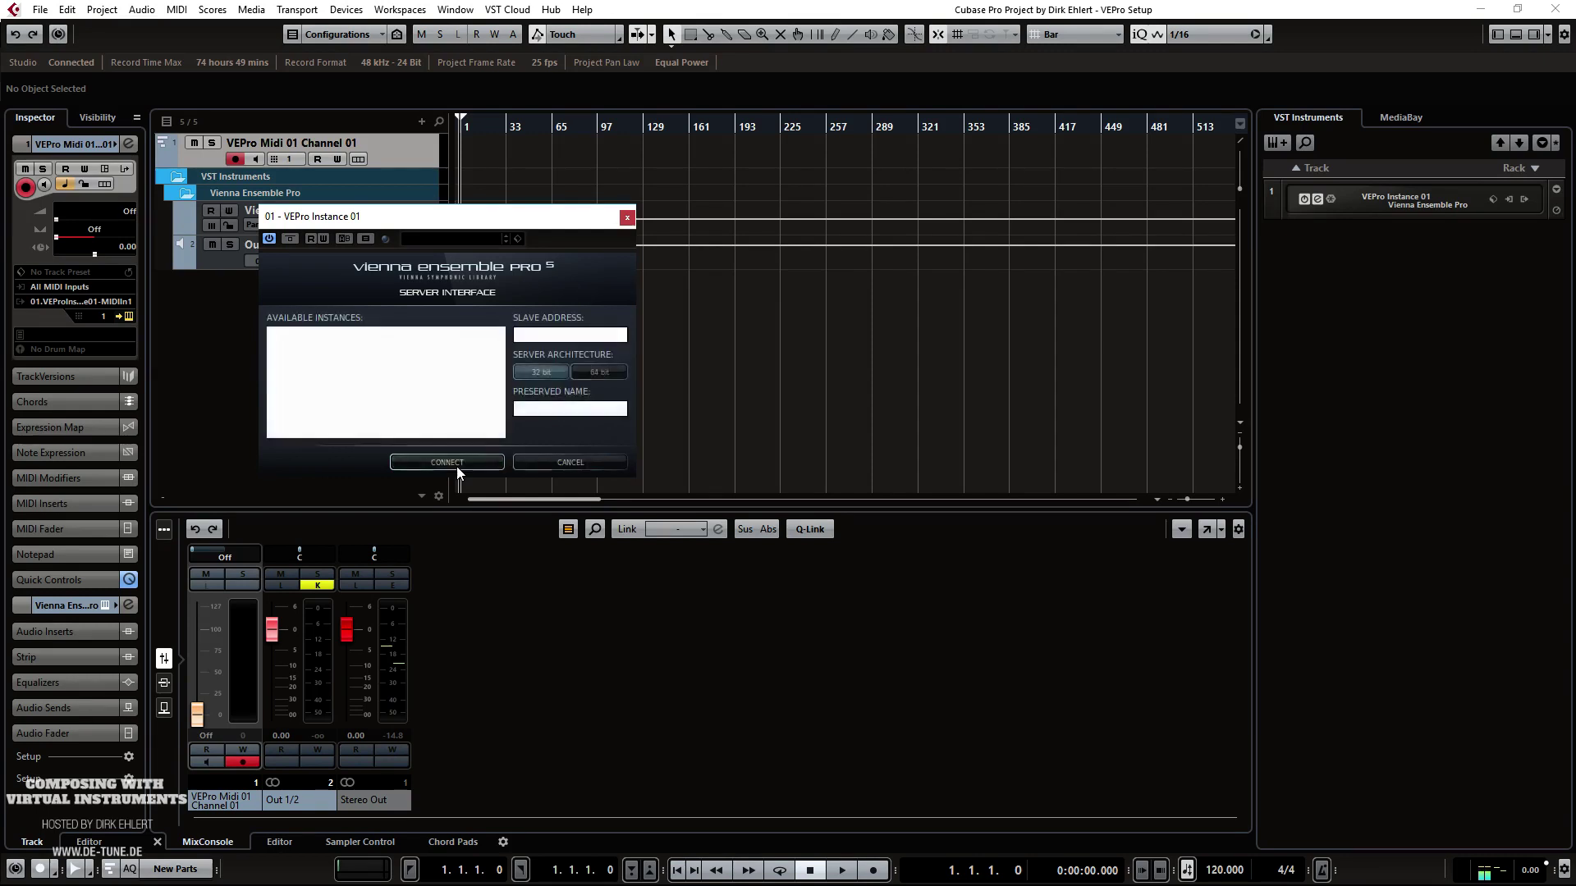
left_click(346, 335)
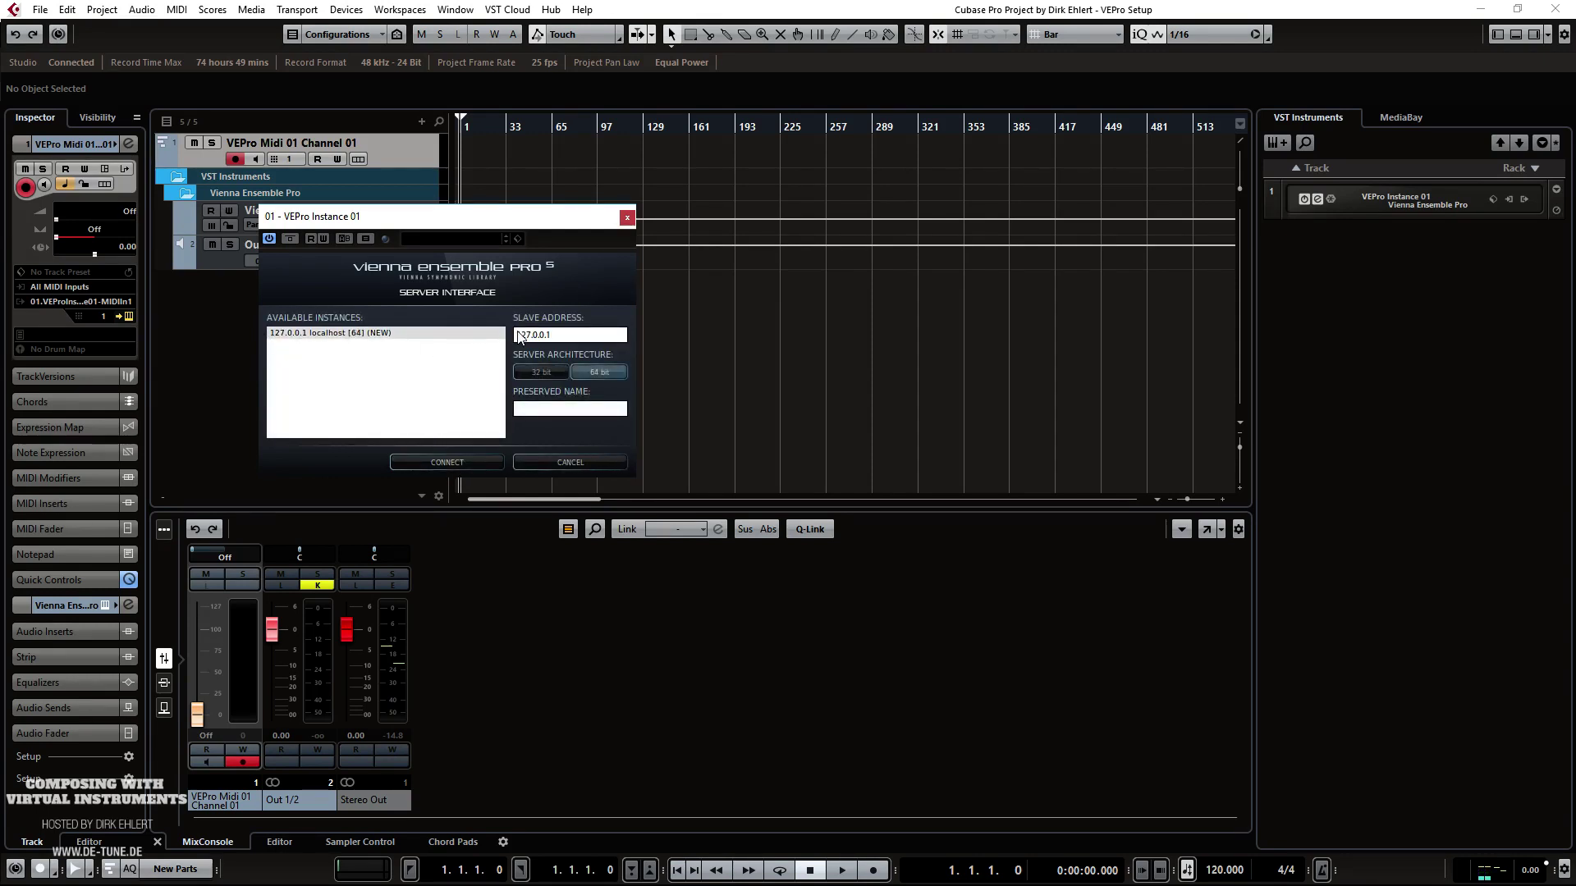
left_click(550, 410)
type("Instance 01")
left_click(467, 461)
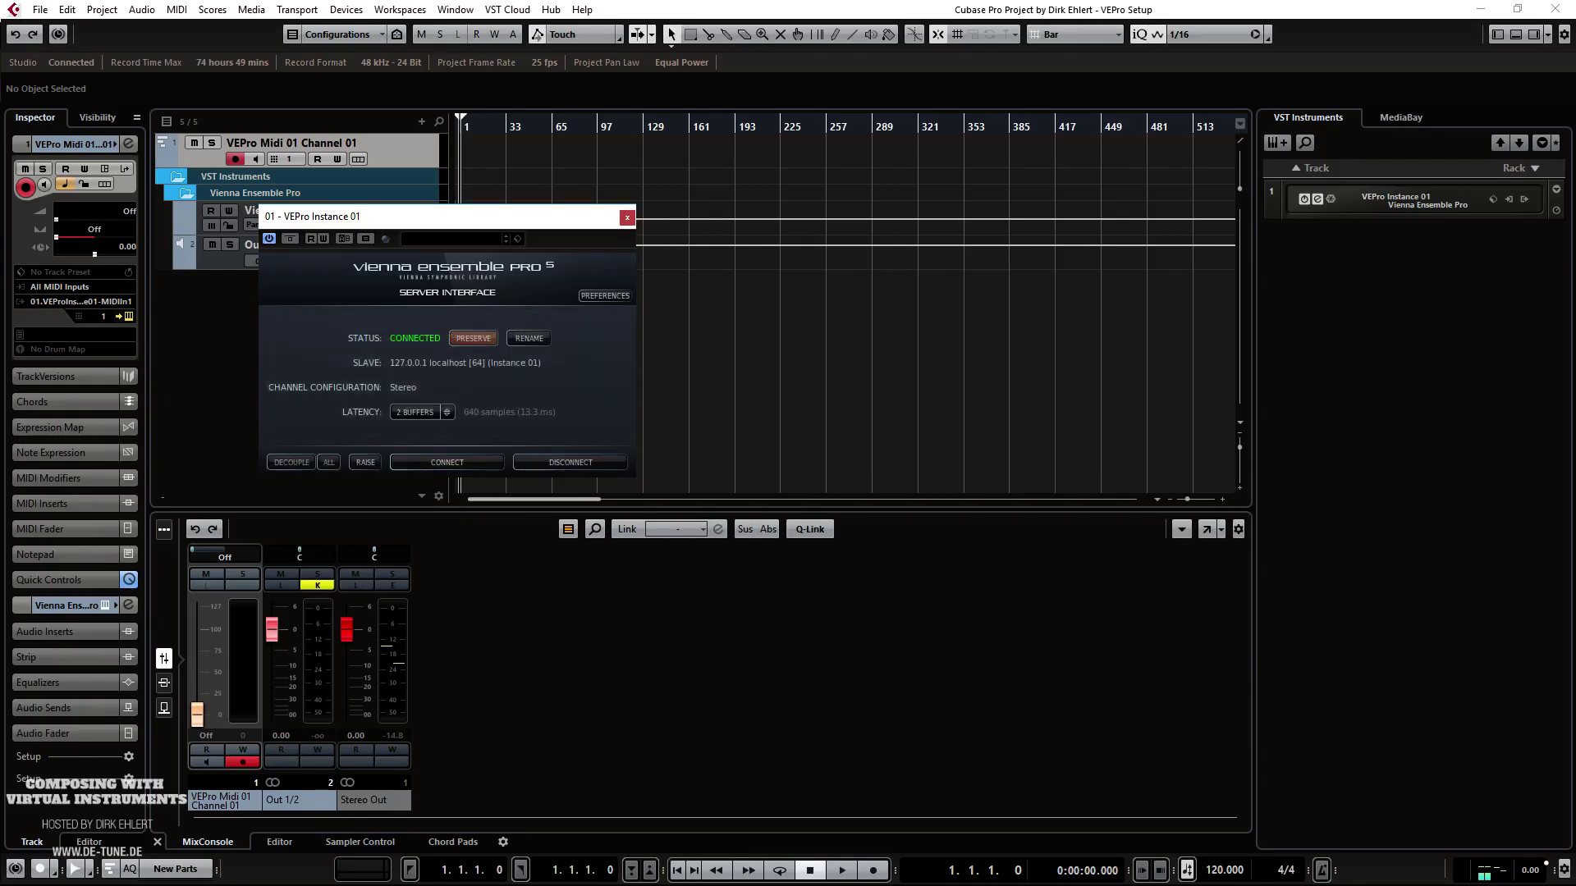
Step: Raise the connected Instance 01 mixer window and reposition it over the project
left_click(365, 462)
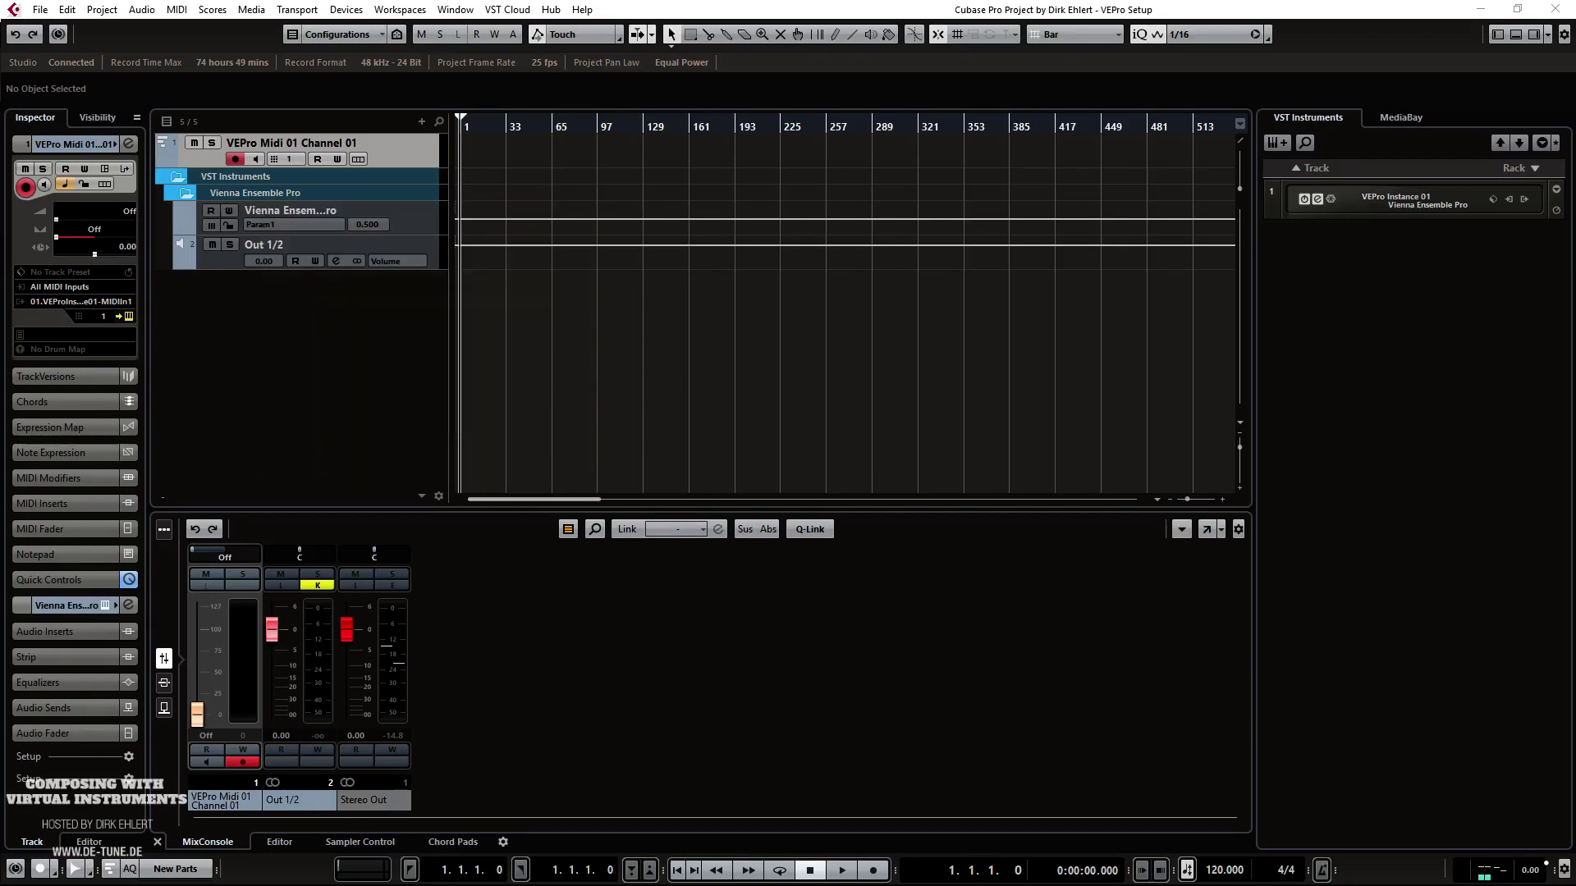
left_click_drag(1163, 433, 1057, 140)
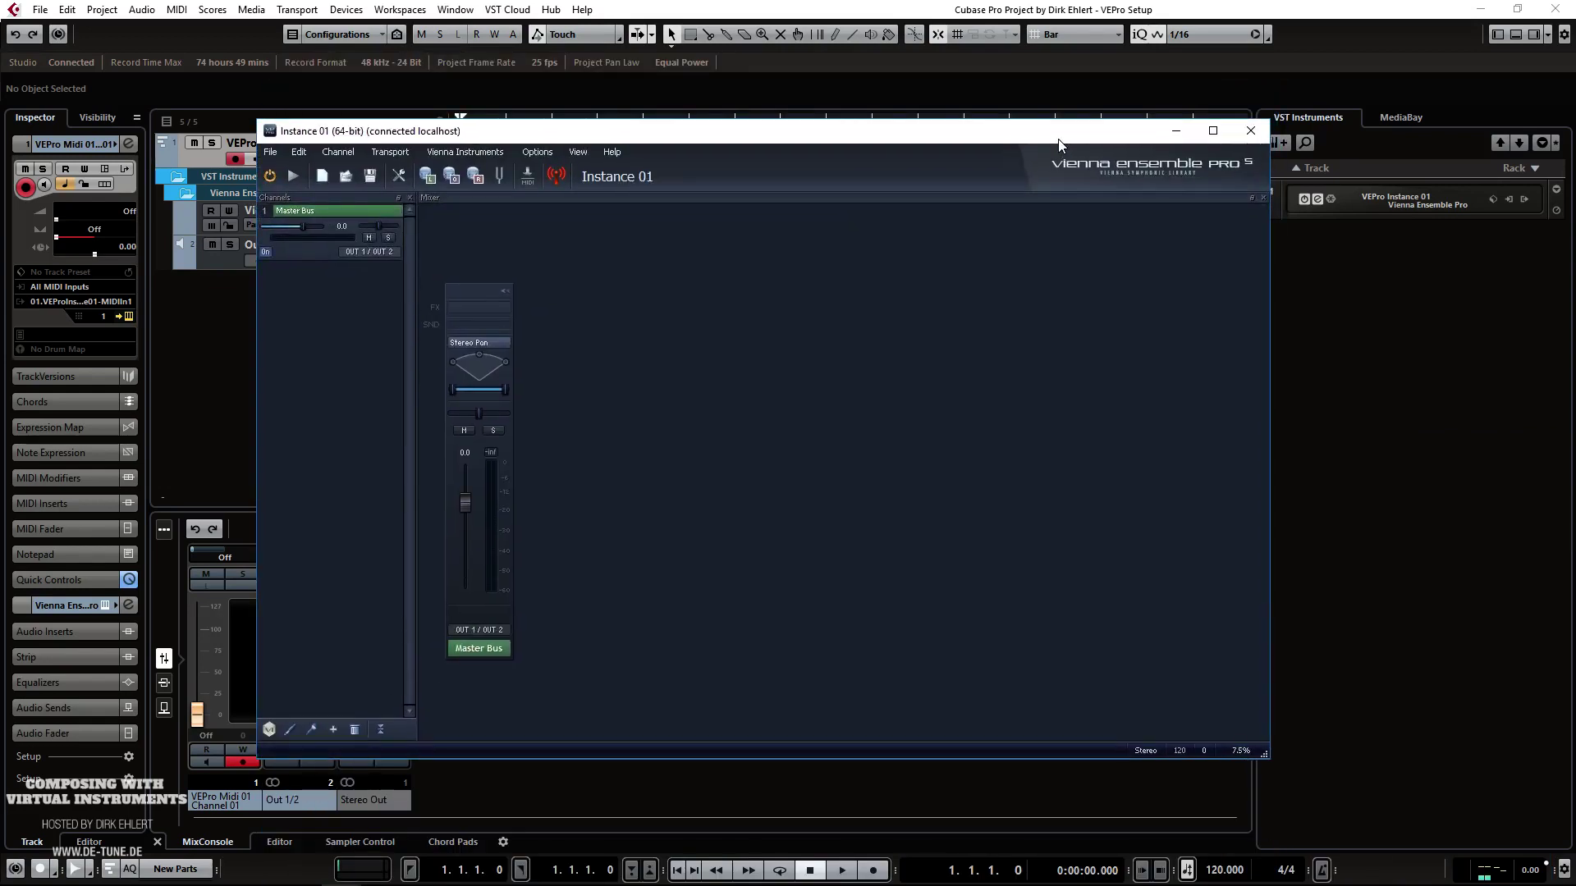
mouse_move(513, 878)
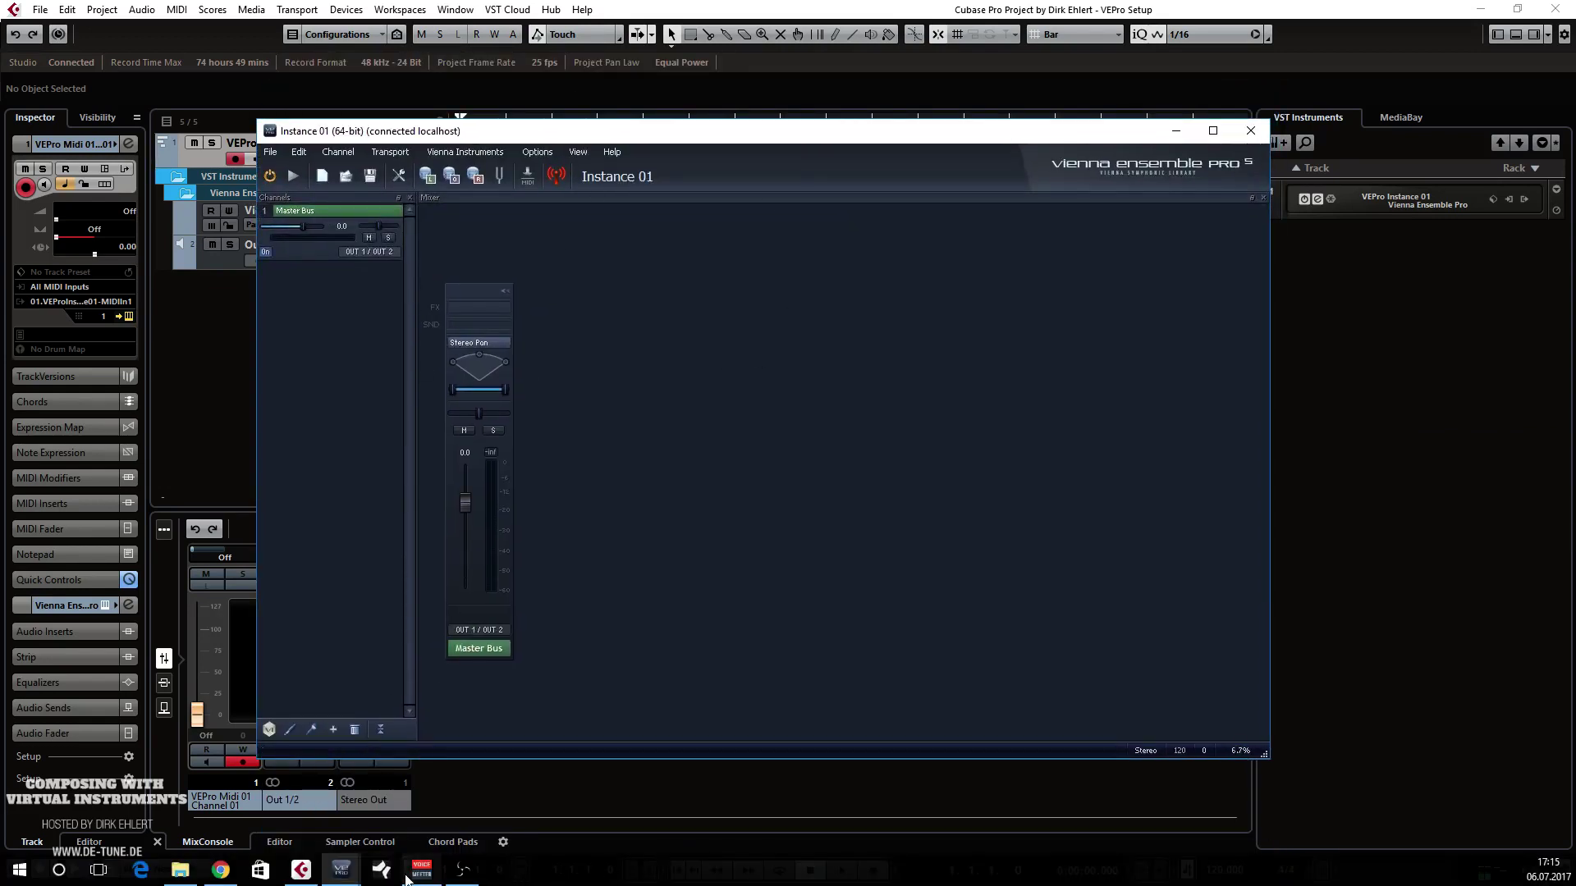
Step: Switch to the Vienna Ensemble Pro Server window, enable Decouple for Instance 01, and return to the Cubase project
mouse_move(333, 876)
left_click(255, 803)
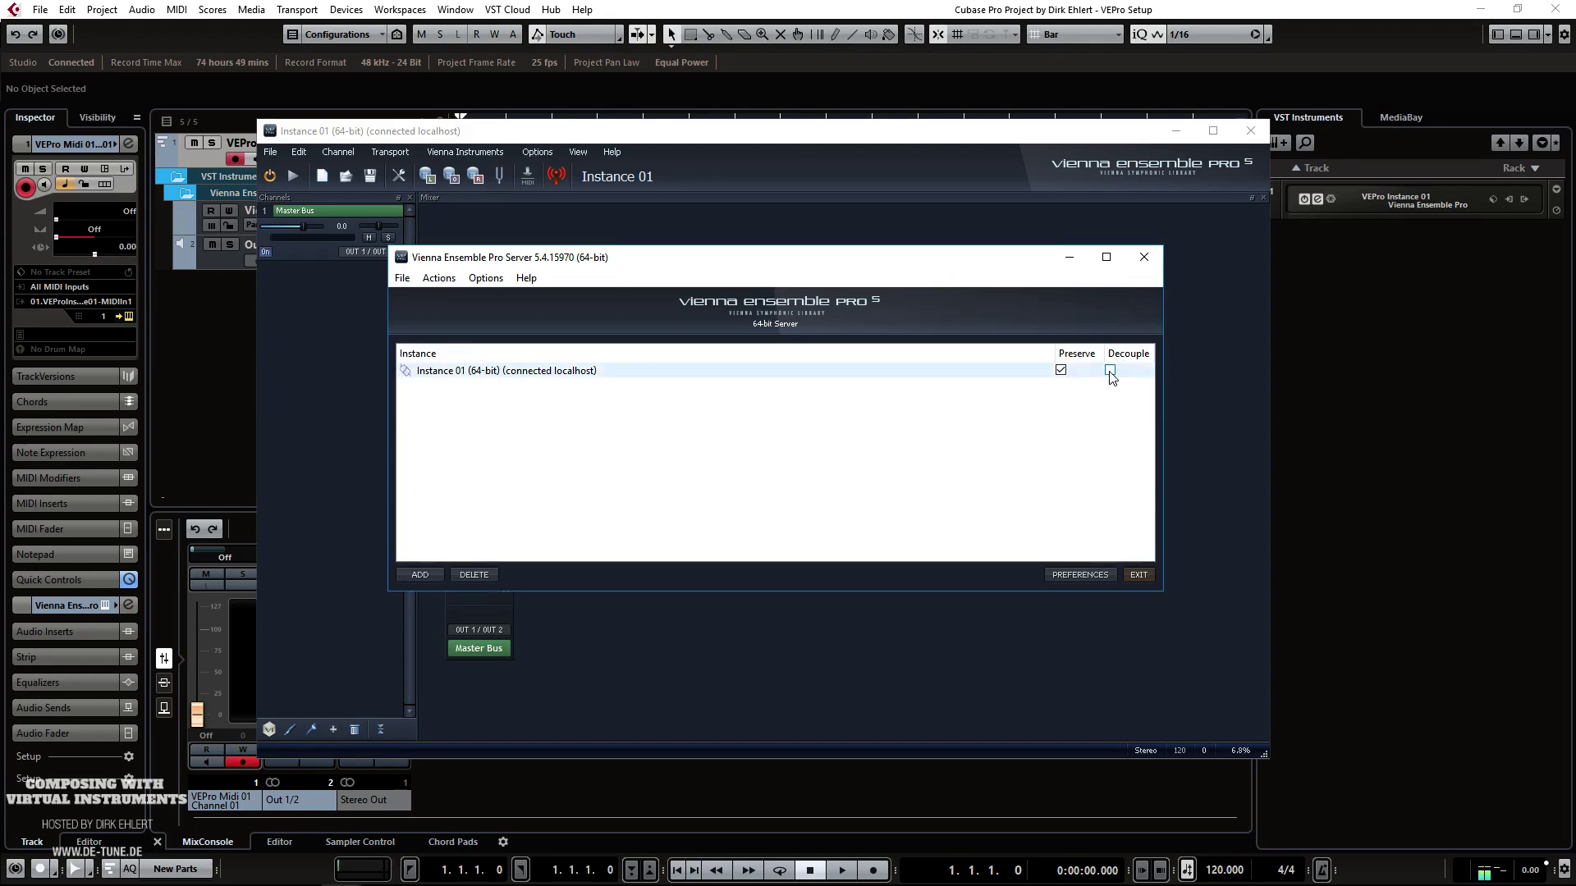
left_click(547, 378)
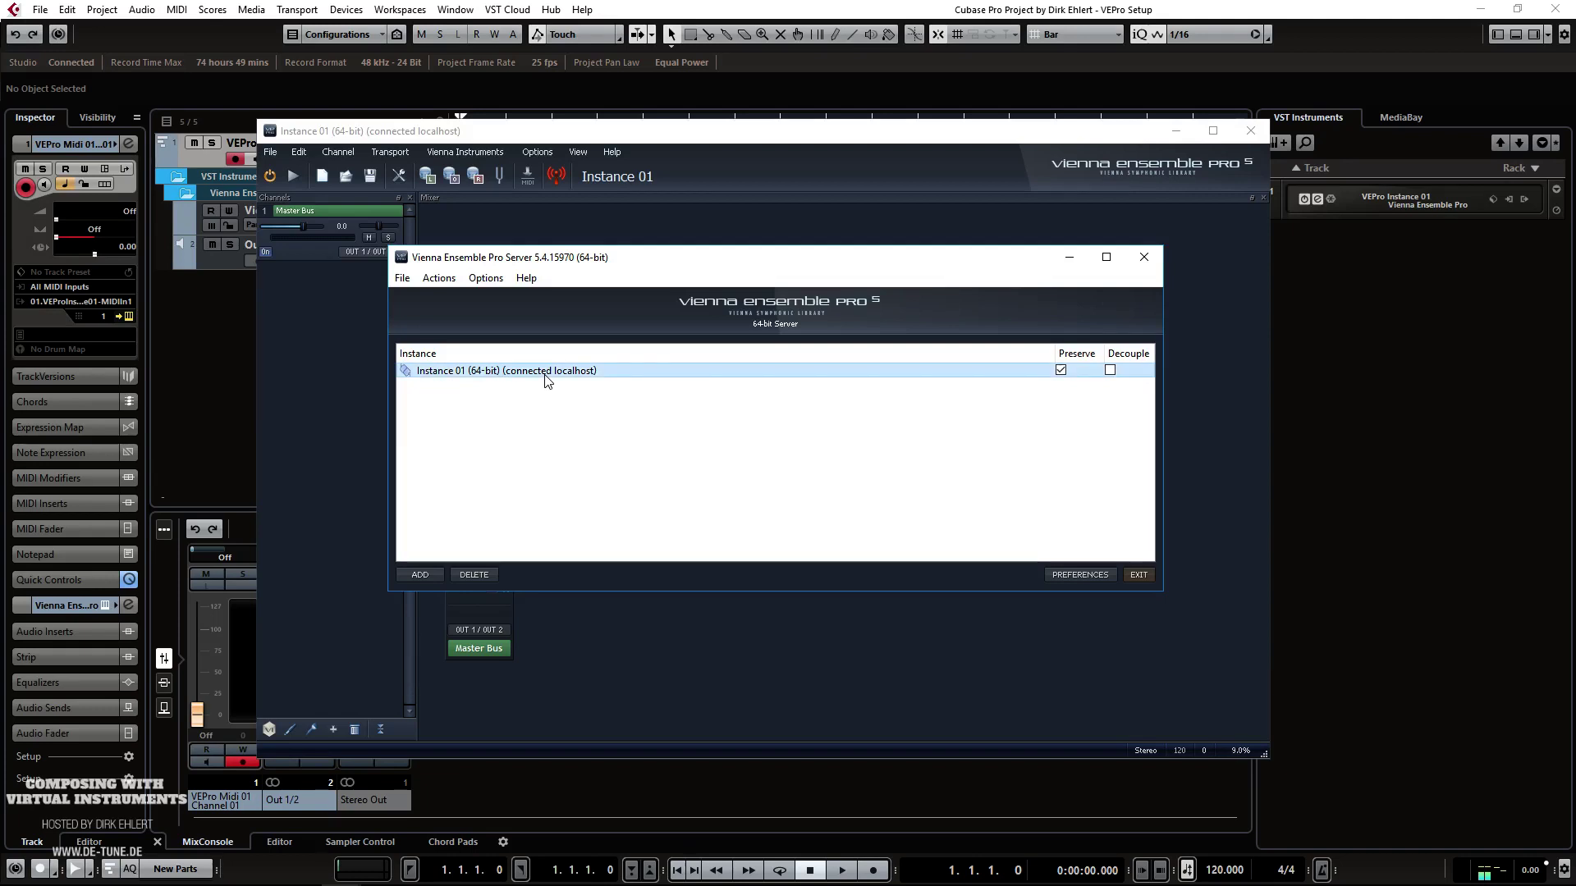
left_click(1109, 370)
left_click(1400, 338)
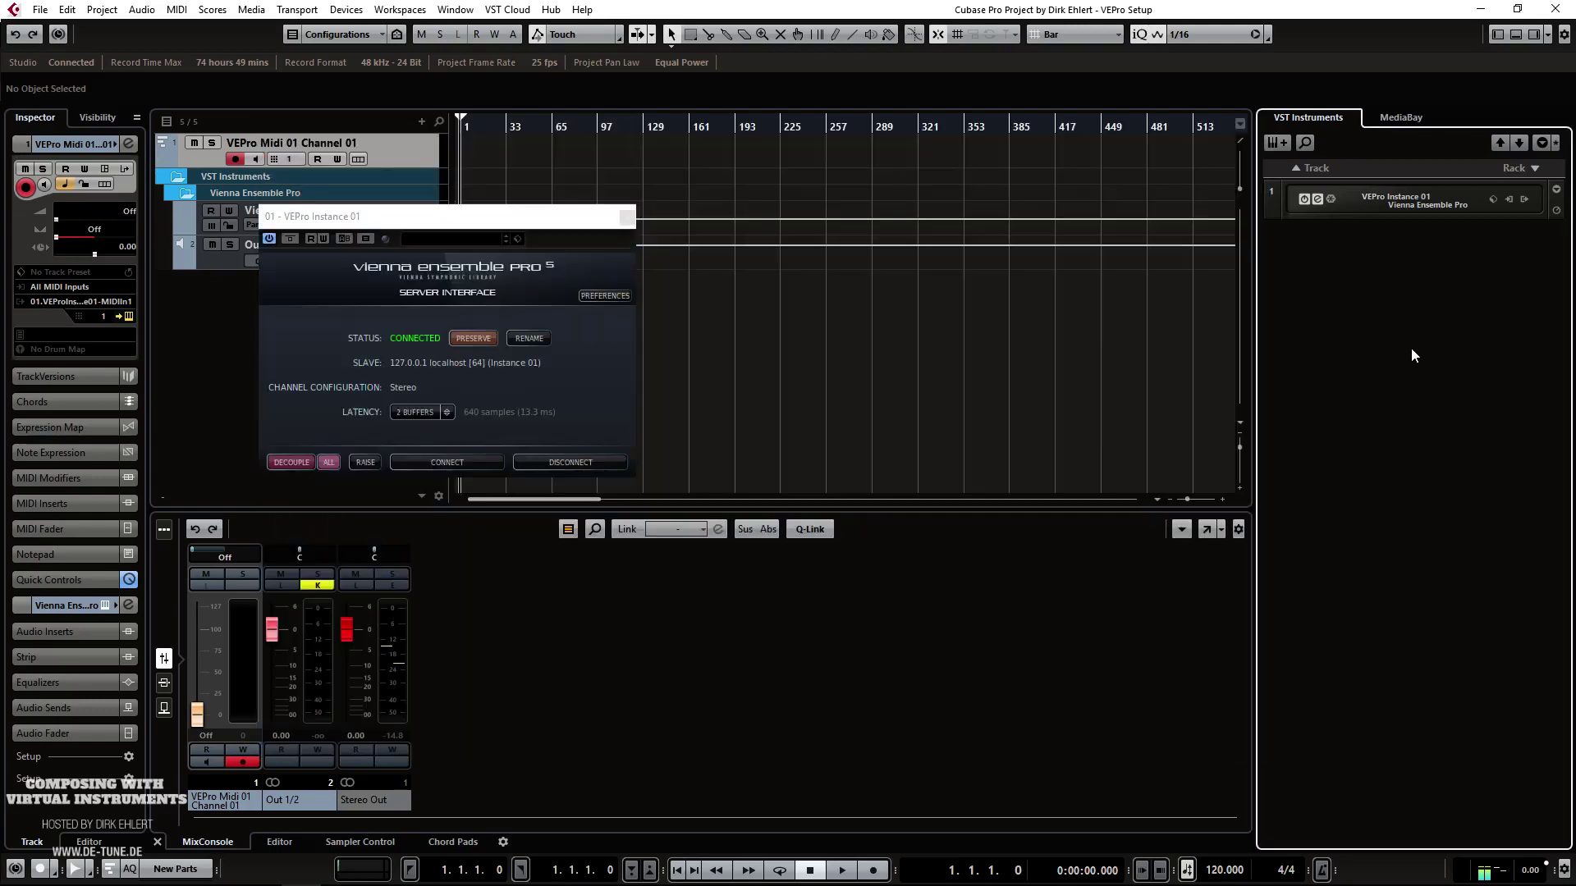
Step: Switch Decouple off and back on in the VEPro Instance 01 plug-in's server interface
mouse_move(490, 877)
mouse_move(427, 878)
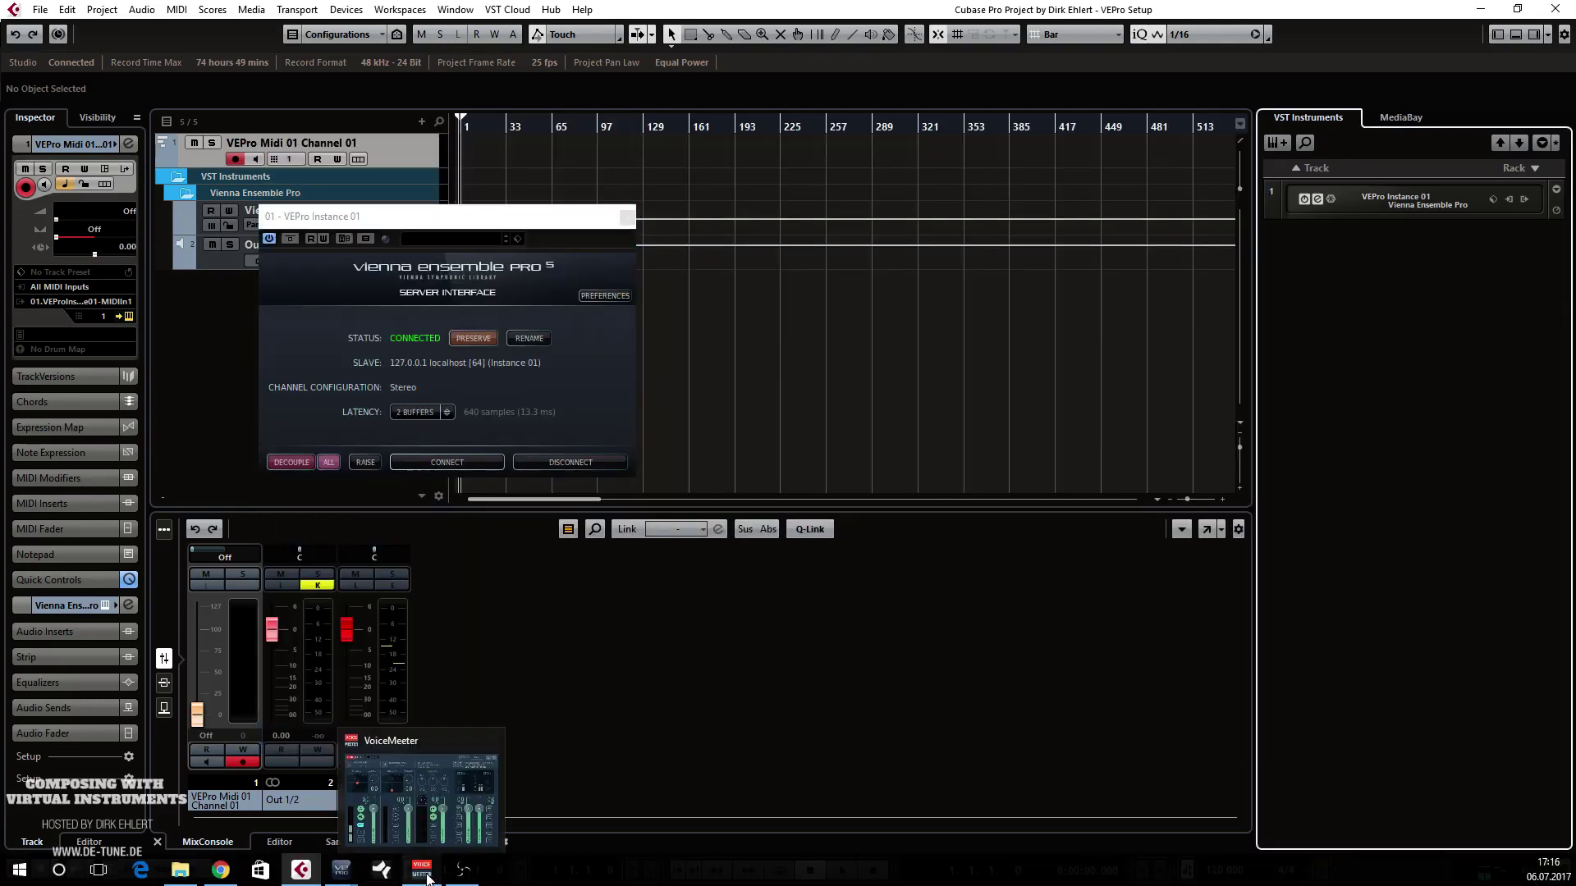
mouse_move(301, 872)
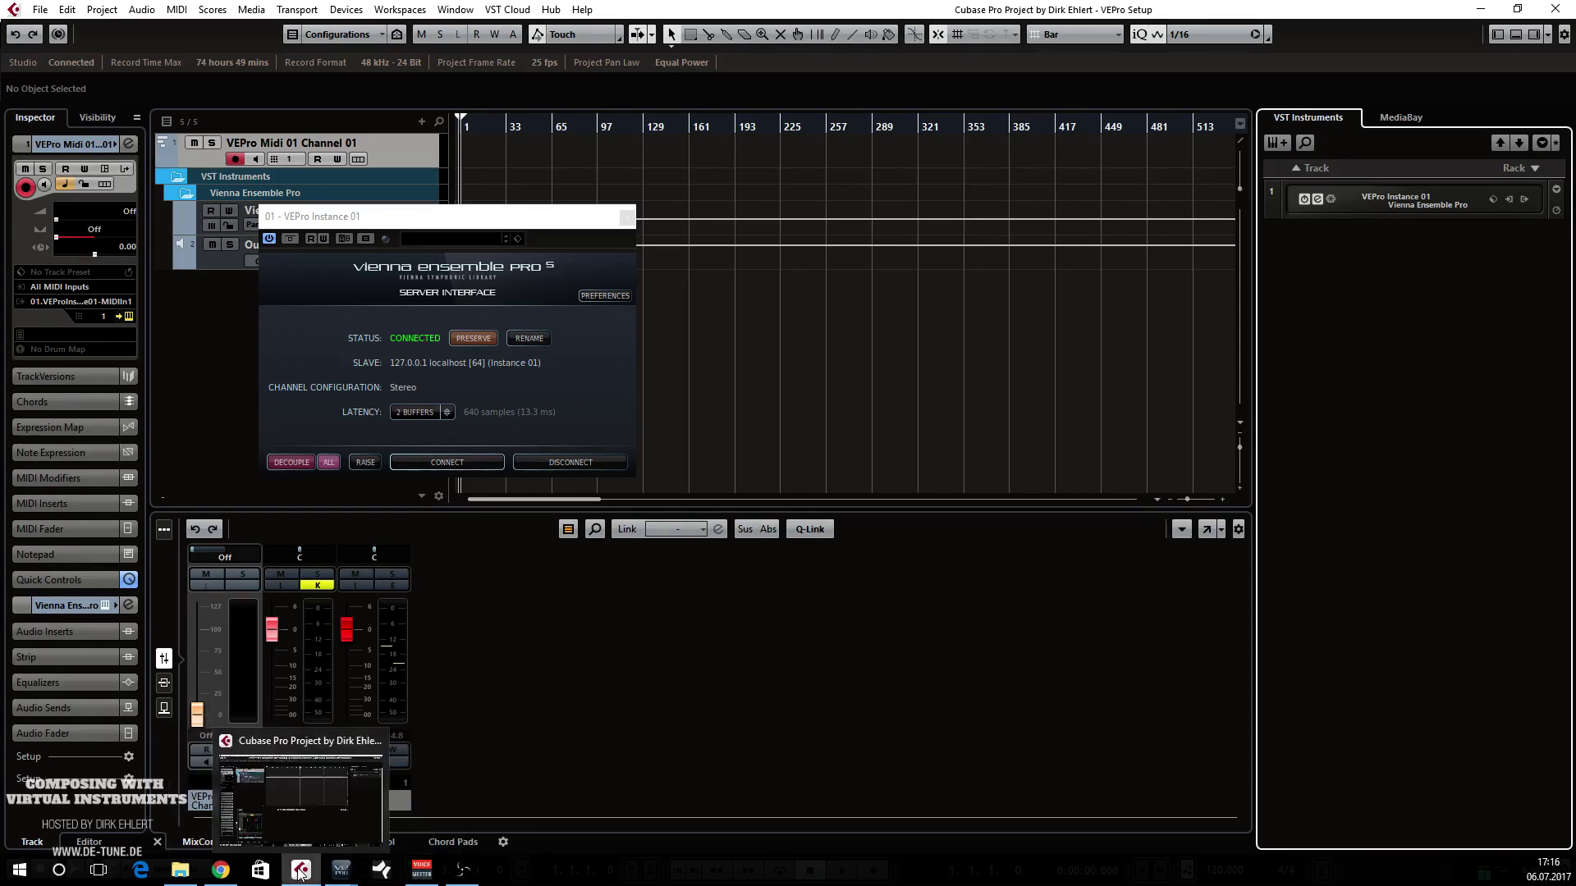
left_click(323, 791)
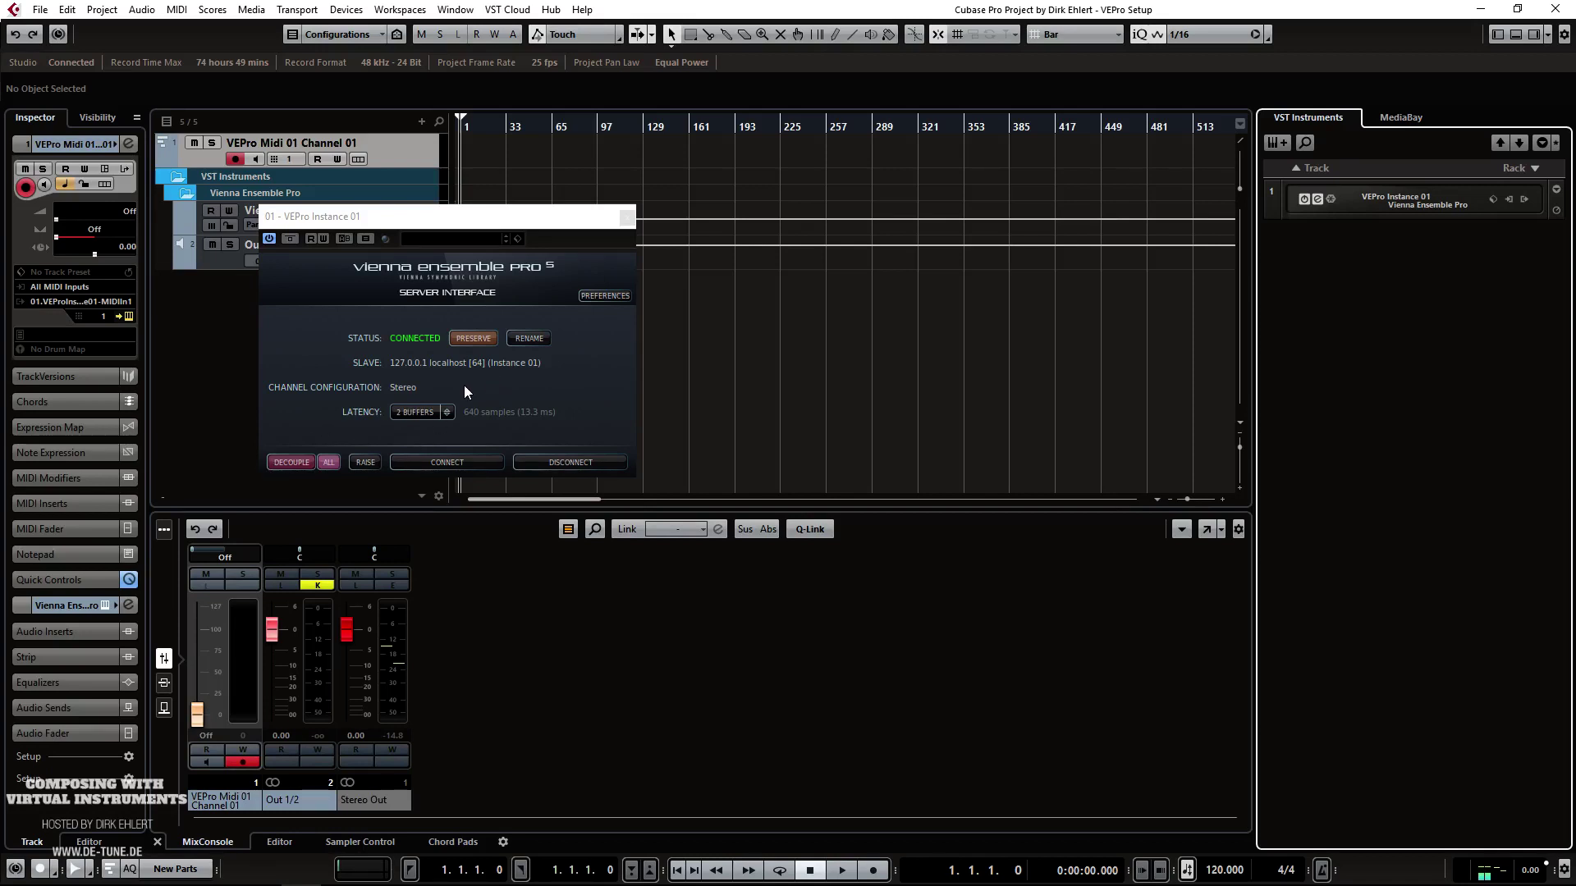
left_click(287, 462)
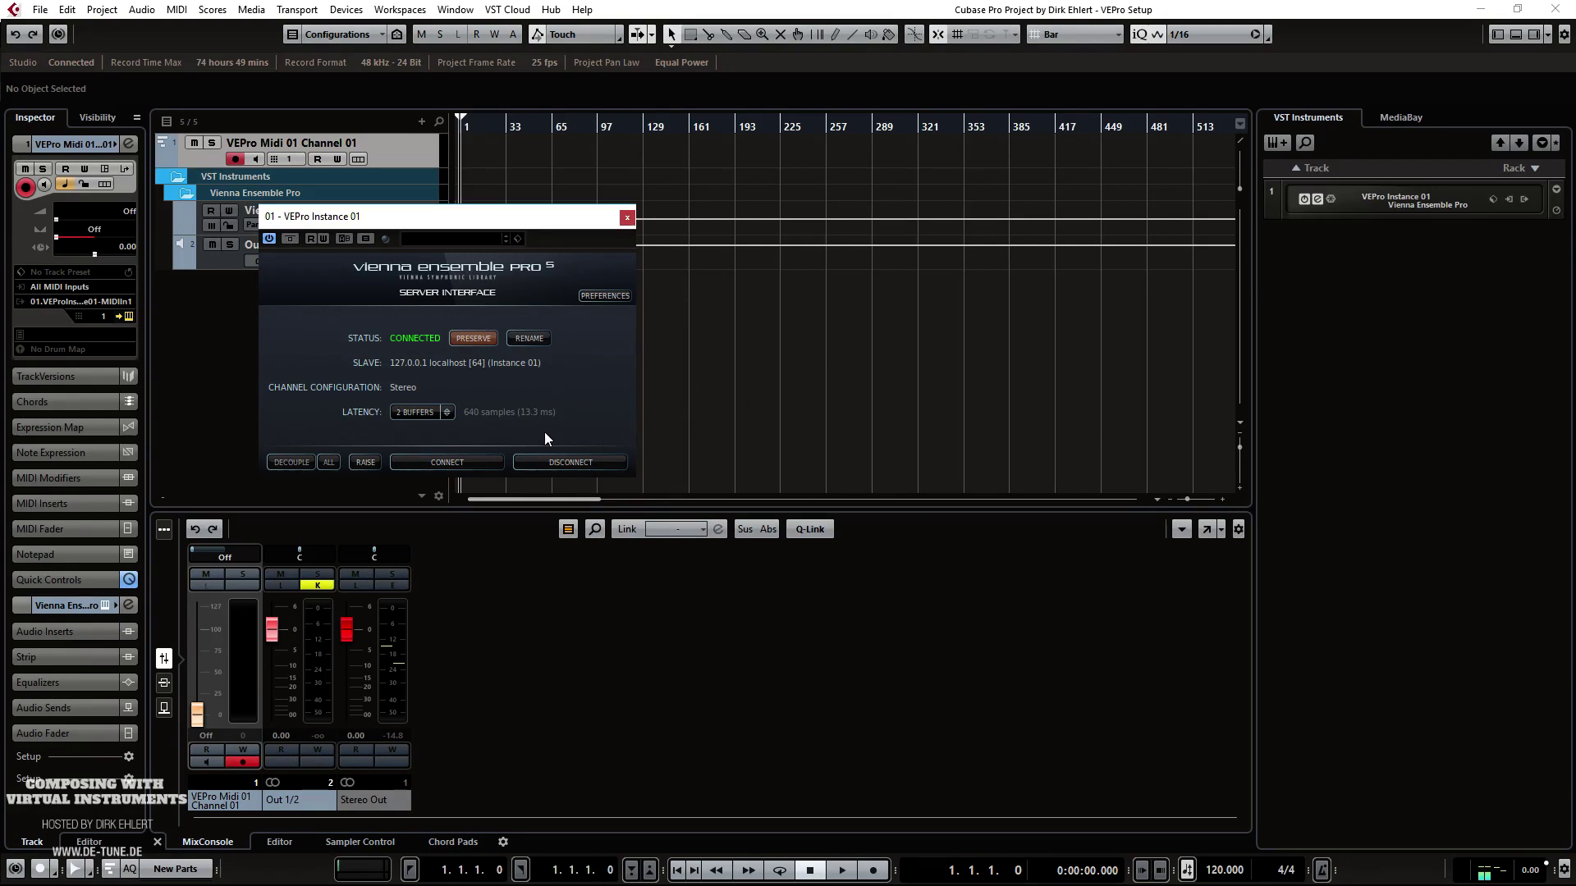
left_click(292, 462)
Step: Switch to the Instance 01 mixer window, add a stereo Kontakt 5 plugin channel, and display its interface
key("alt+Tab")
key("alt+Tab")
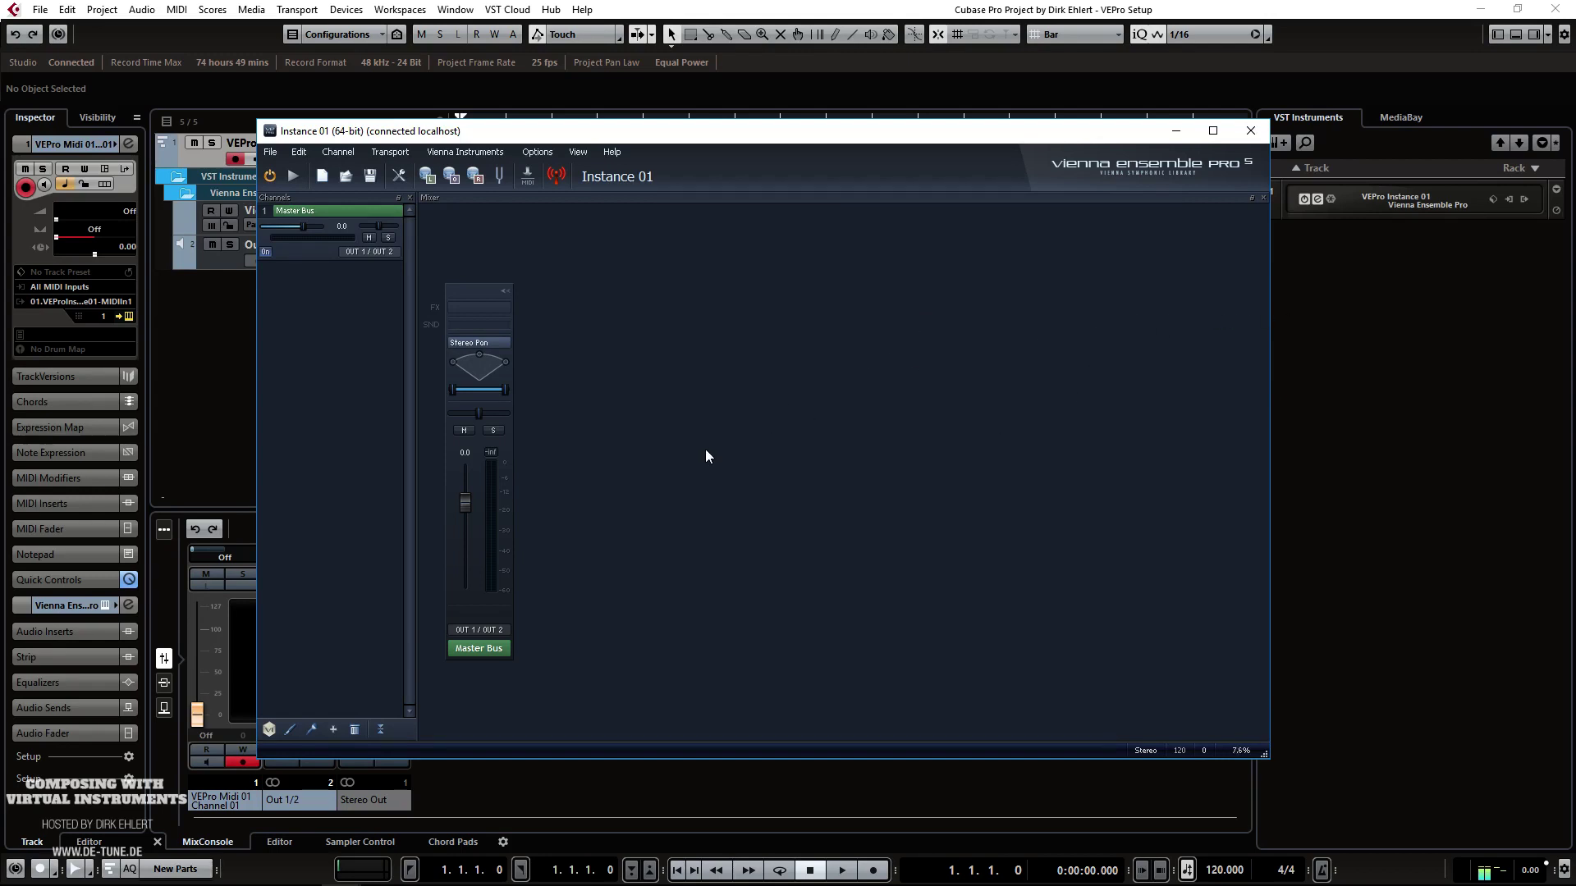
left_click(336, 153)
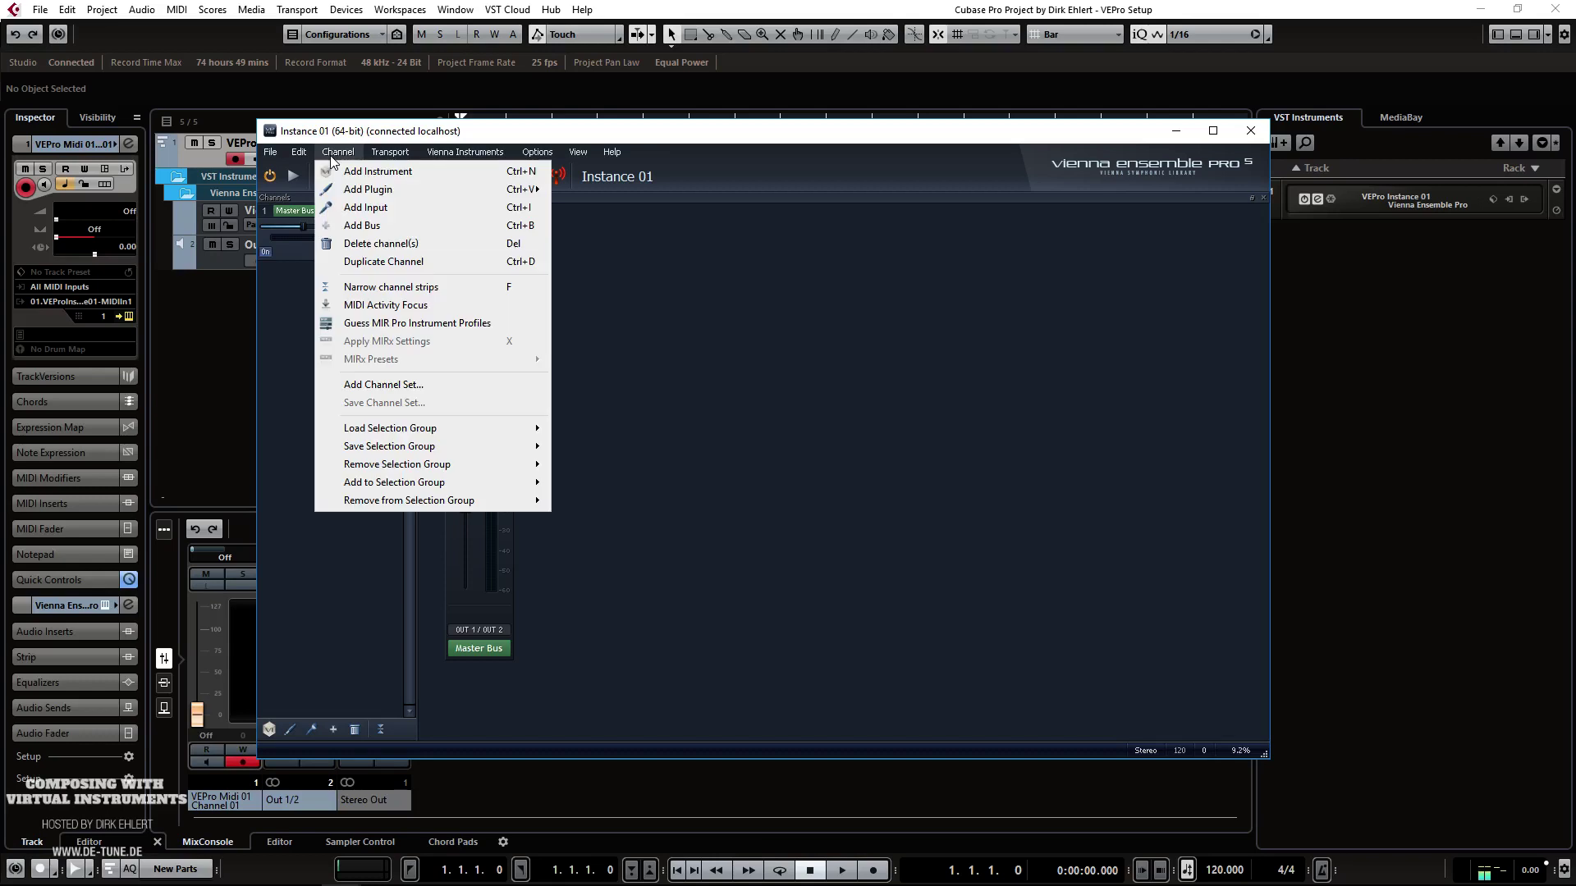
left_click(333, 156)
left_click_drag(314, 135, 365, 131)
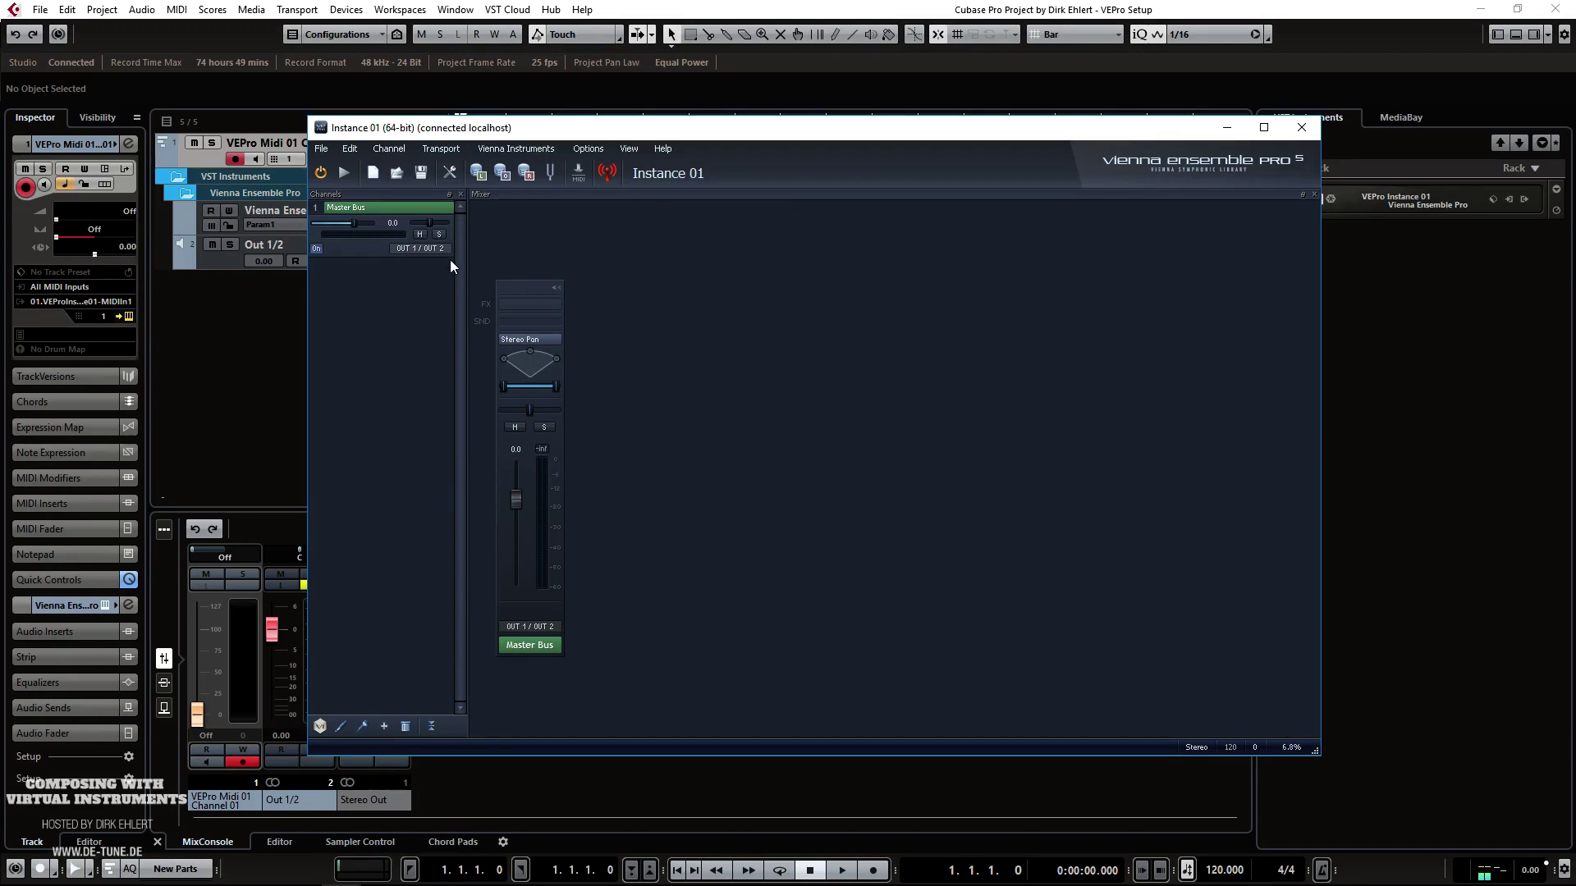
left_click(389, 148)
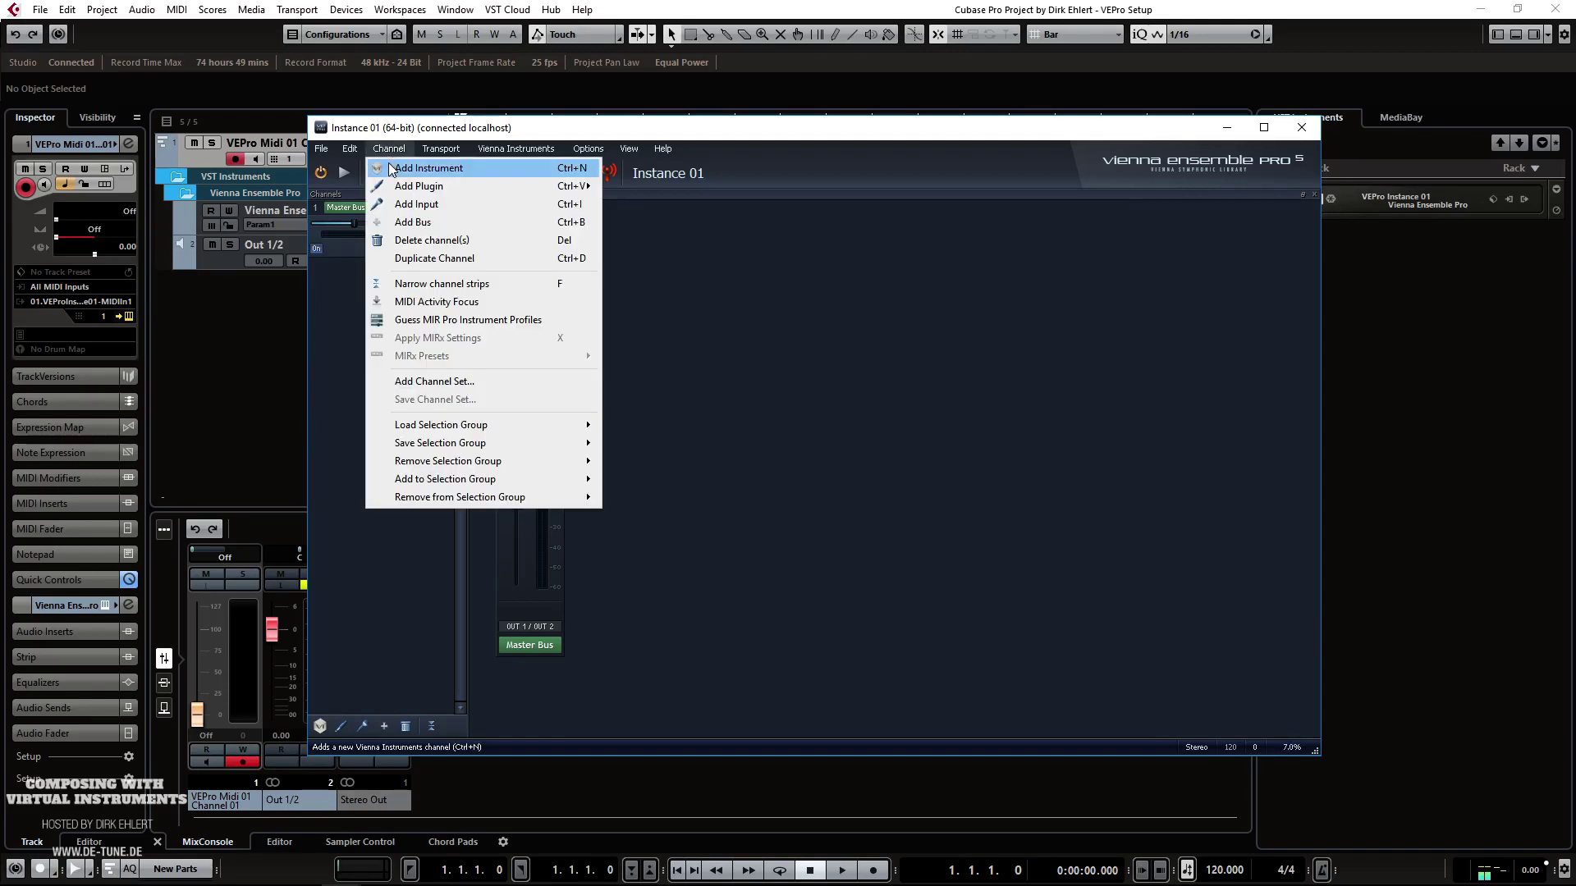
mouse_move(406, 186)
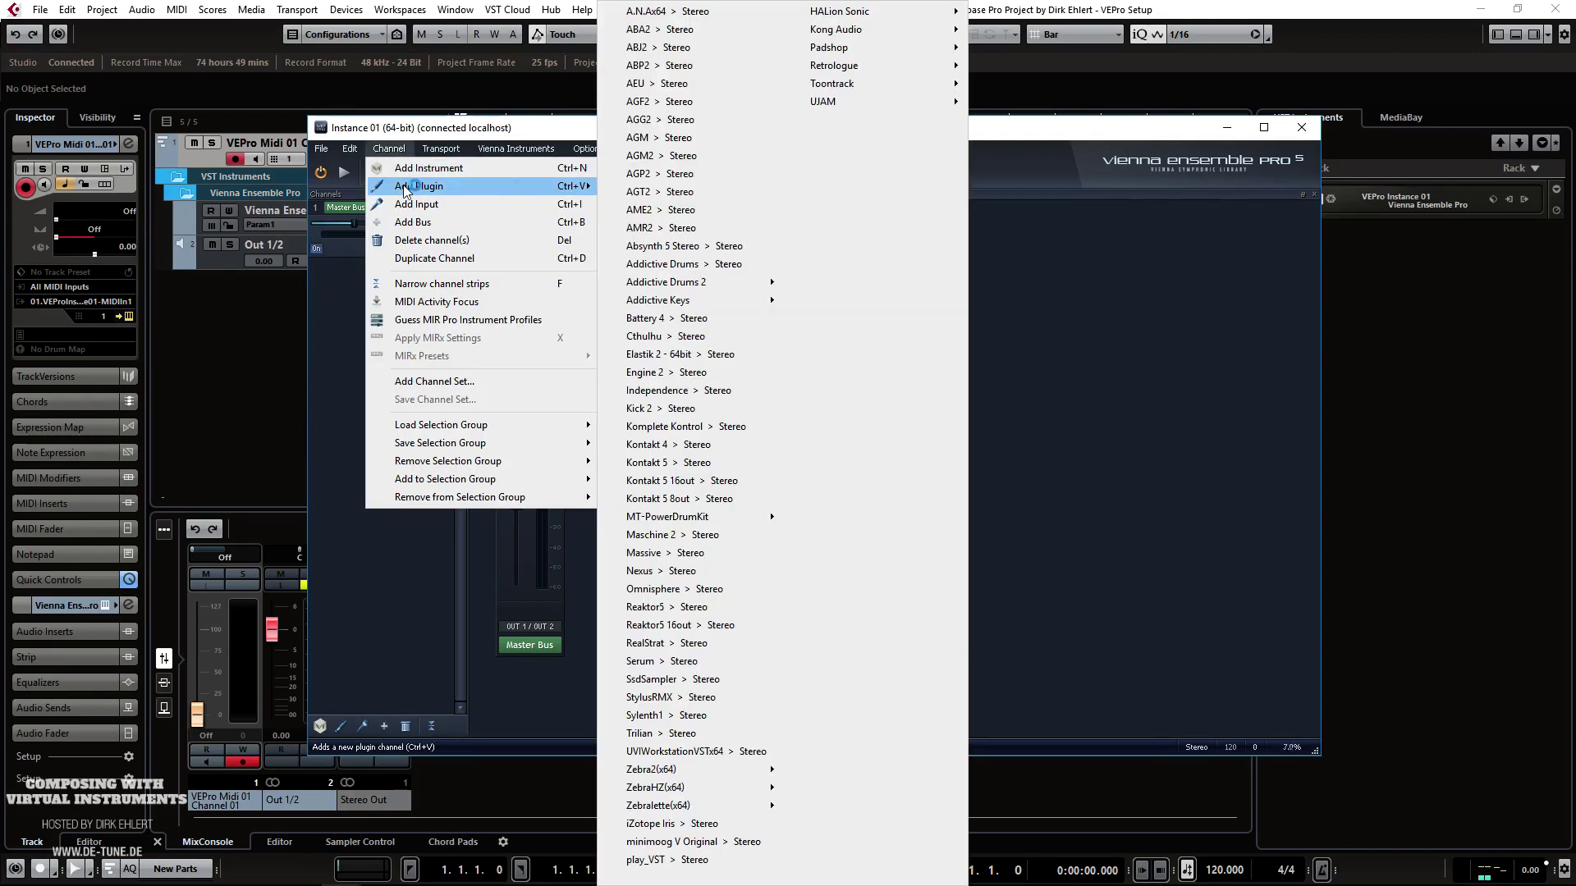
left_click(719, 450)
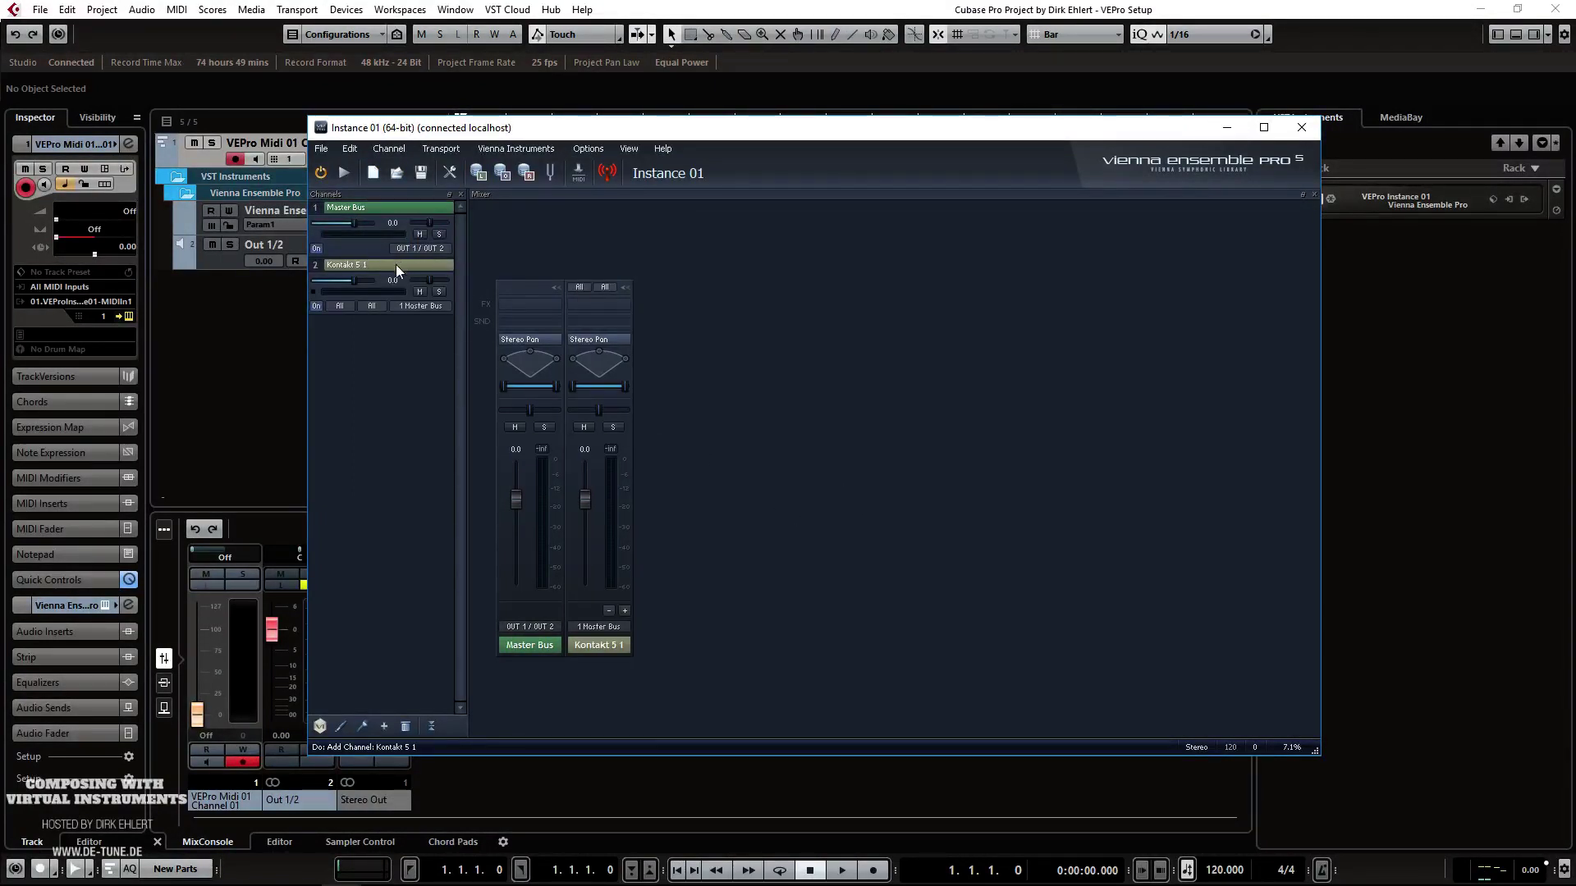
left_click(381, 268)
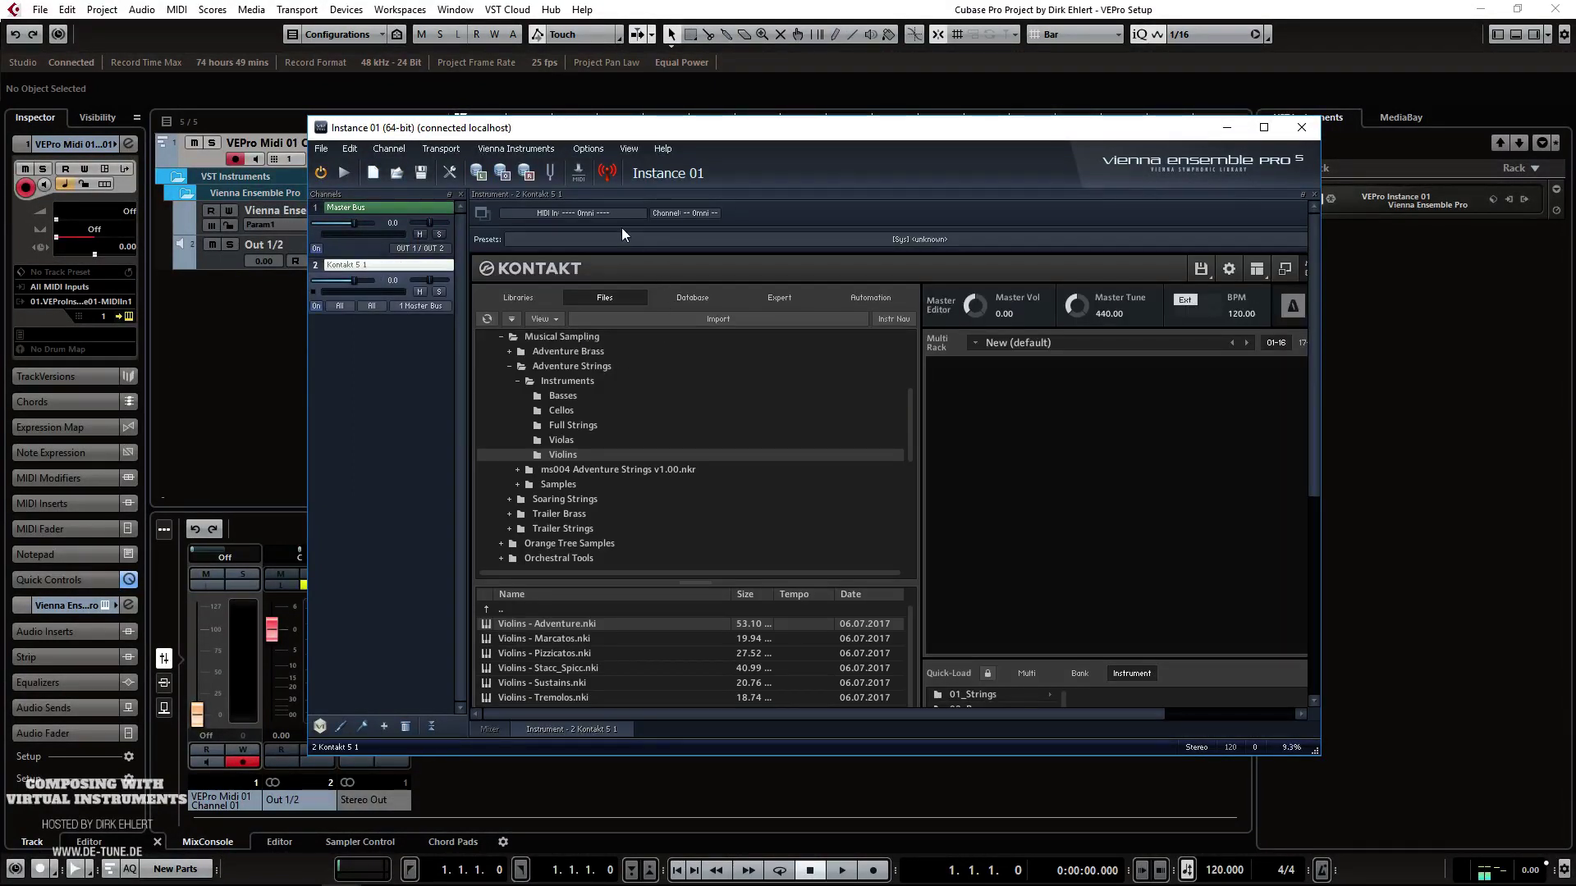
Step: In Cubase, route the output of the VEPro Midi 01 Channel 01 track to 01. VEPro Instance 01 - MIDI In 1
left_click(582, 211)
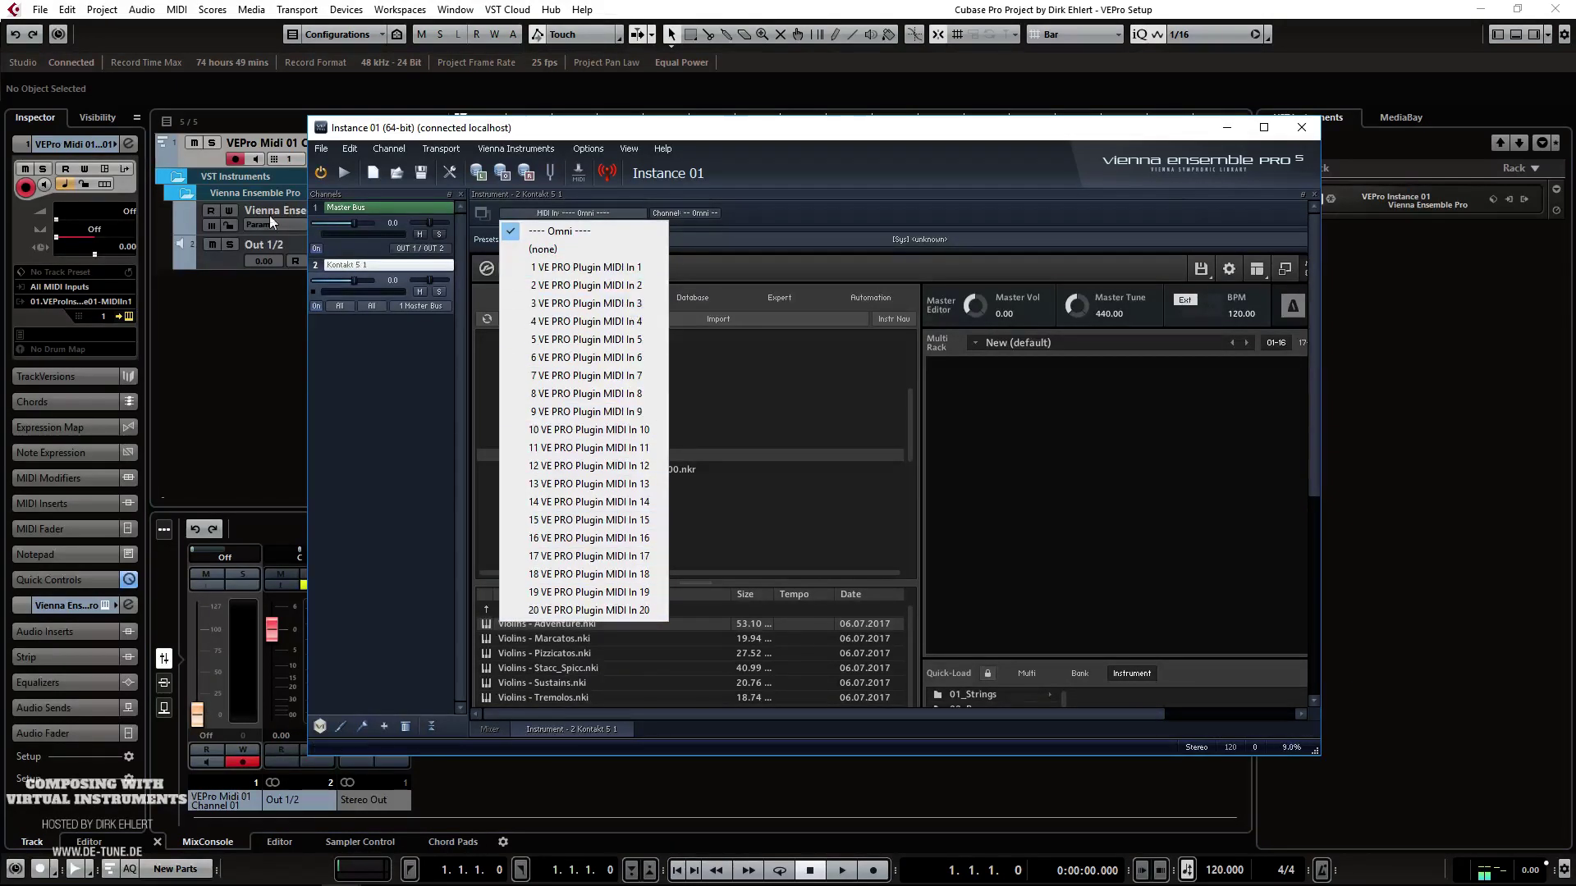
left_click(796, 144)
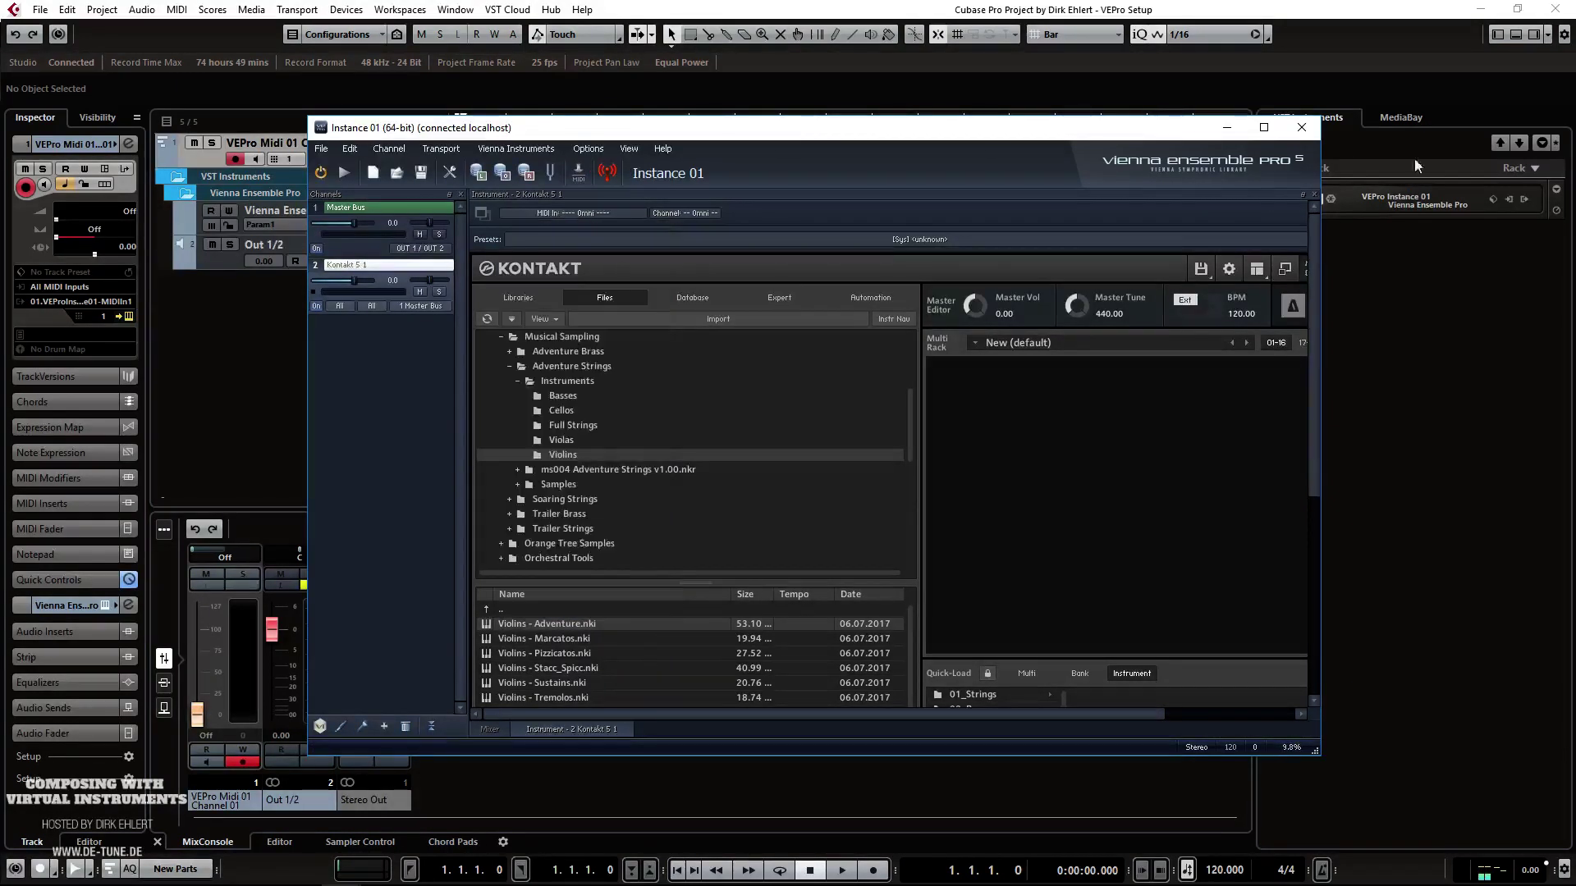
left_click_drag(790, 144, 818, 146)
key("alt+Tab")
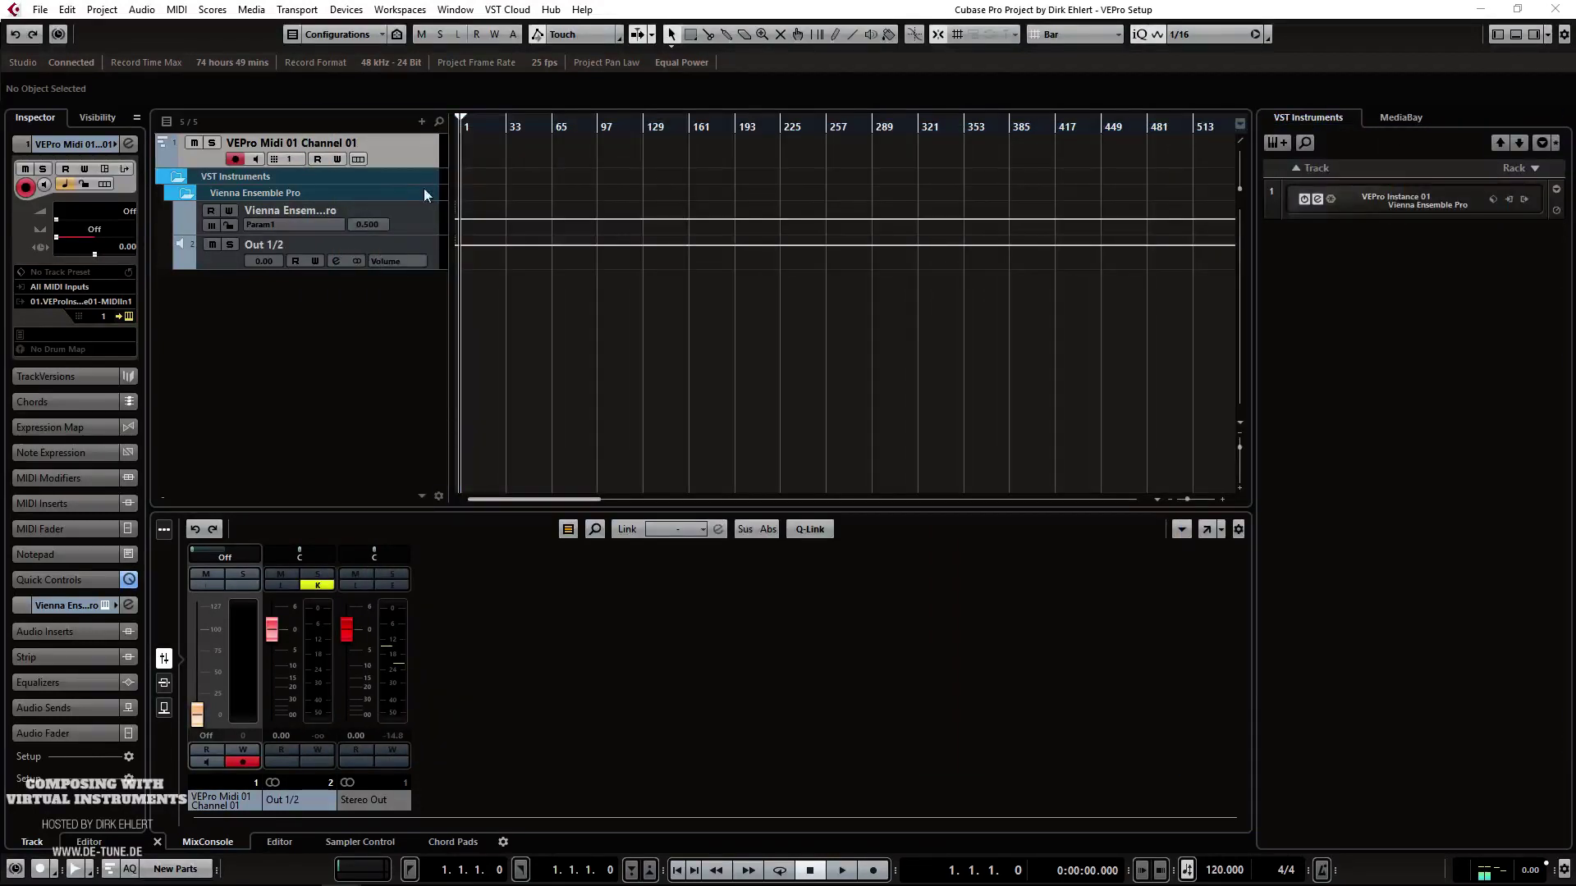
left_click(273, 144)
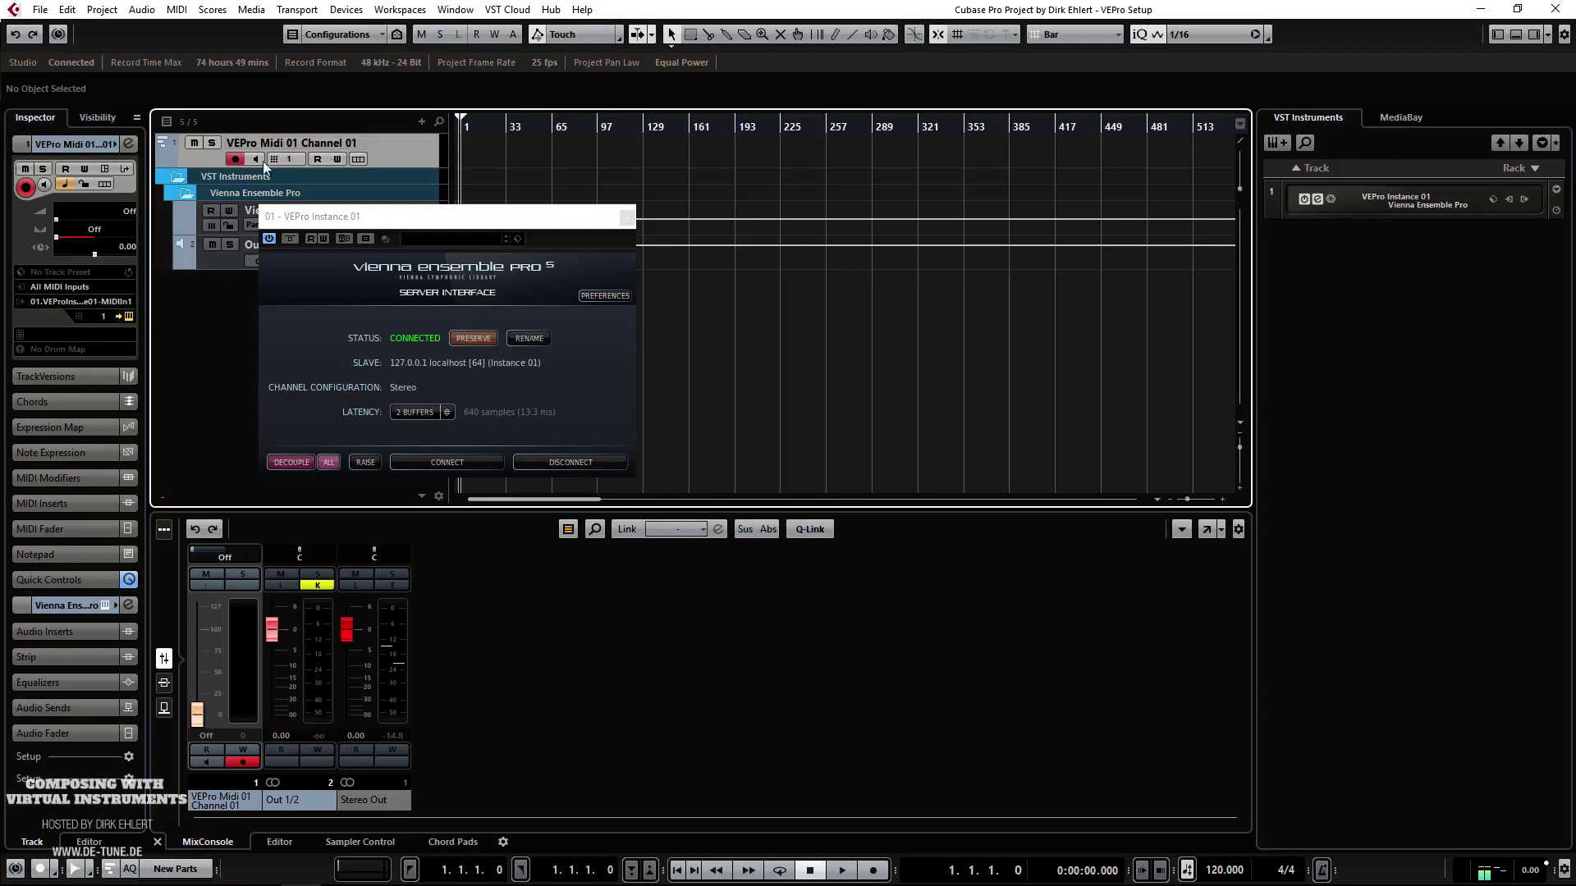
left_click(78, 301)
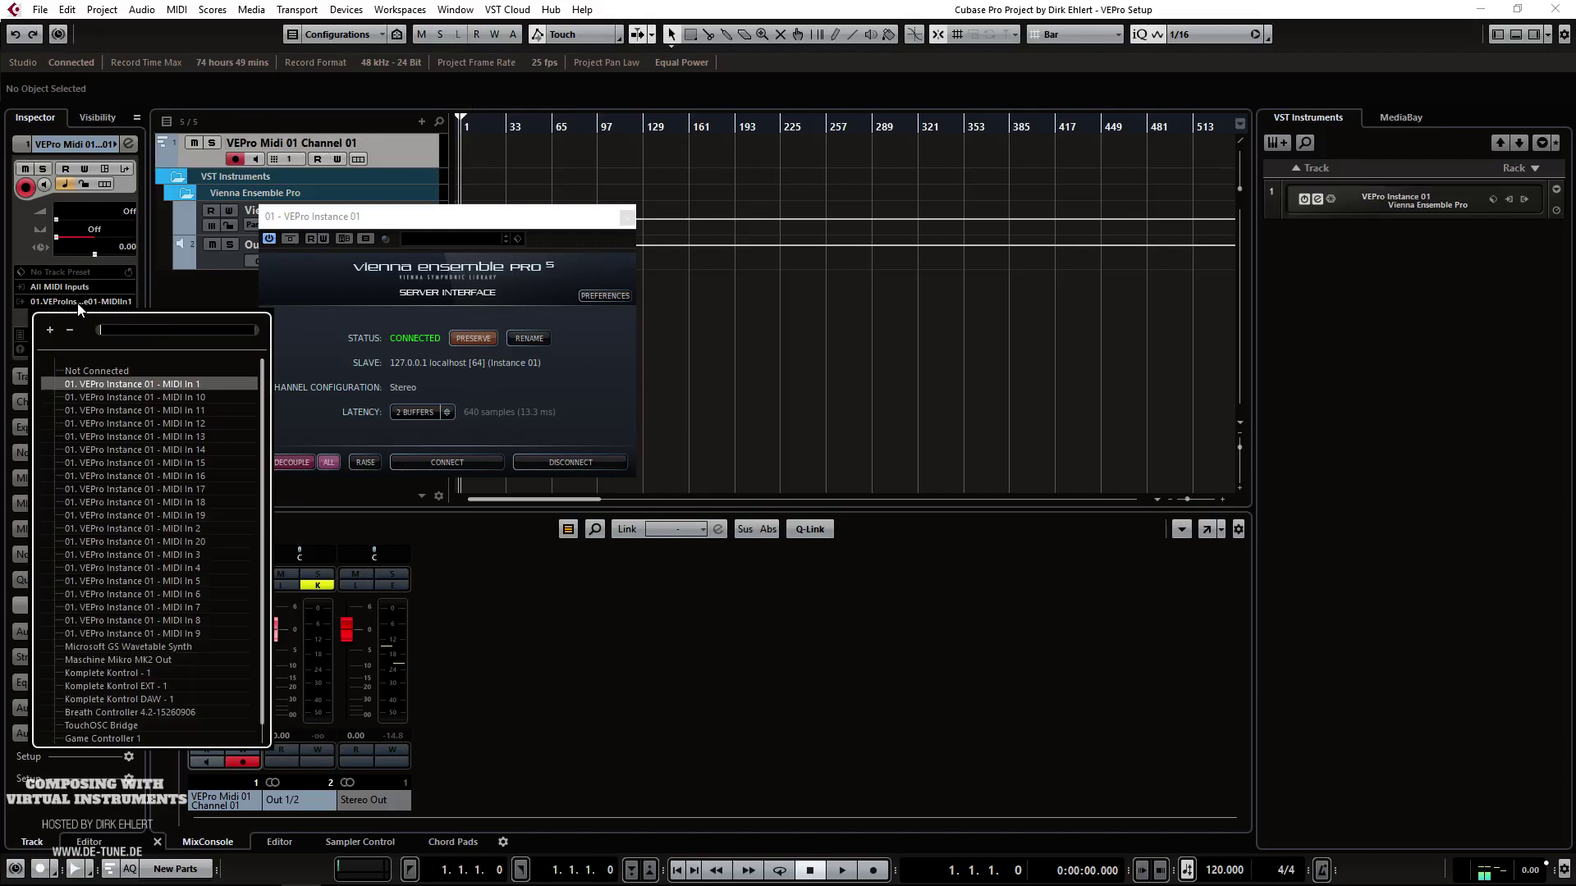
left_click(180, 382)
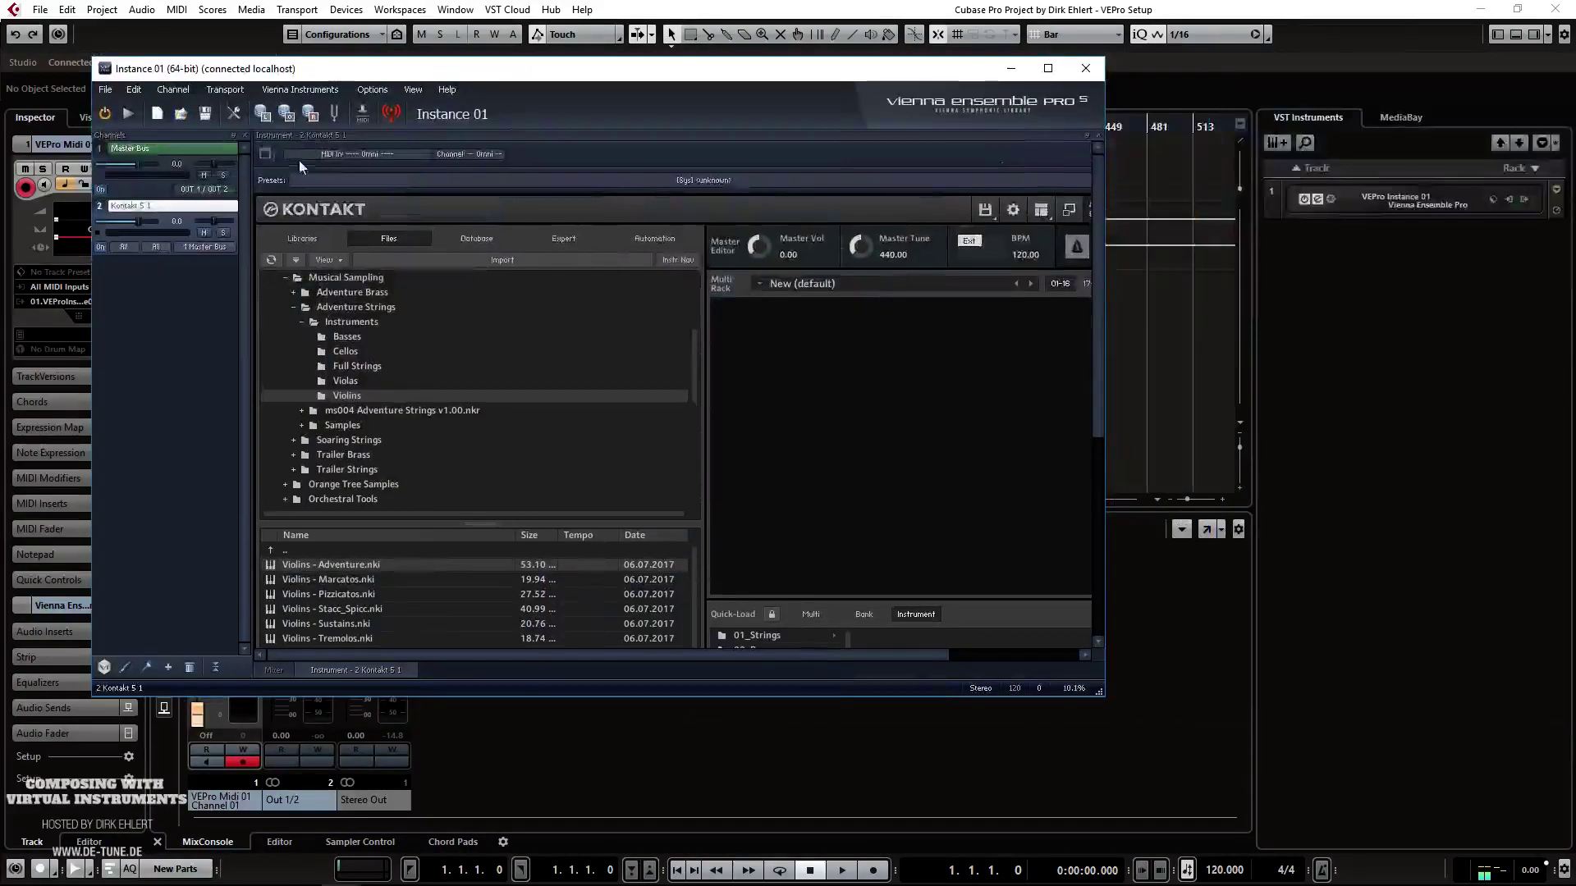
Step: In Instance 01, set the Kontakt channel's MIDI input to VE PRO Plugin MIDI In 1 with the channel on Omni
left_click(373, 155)
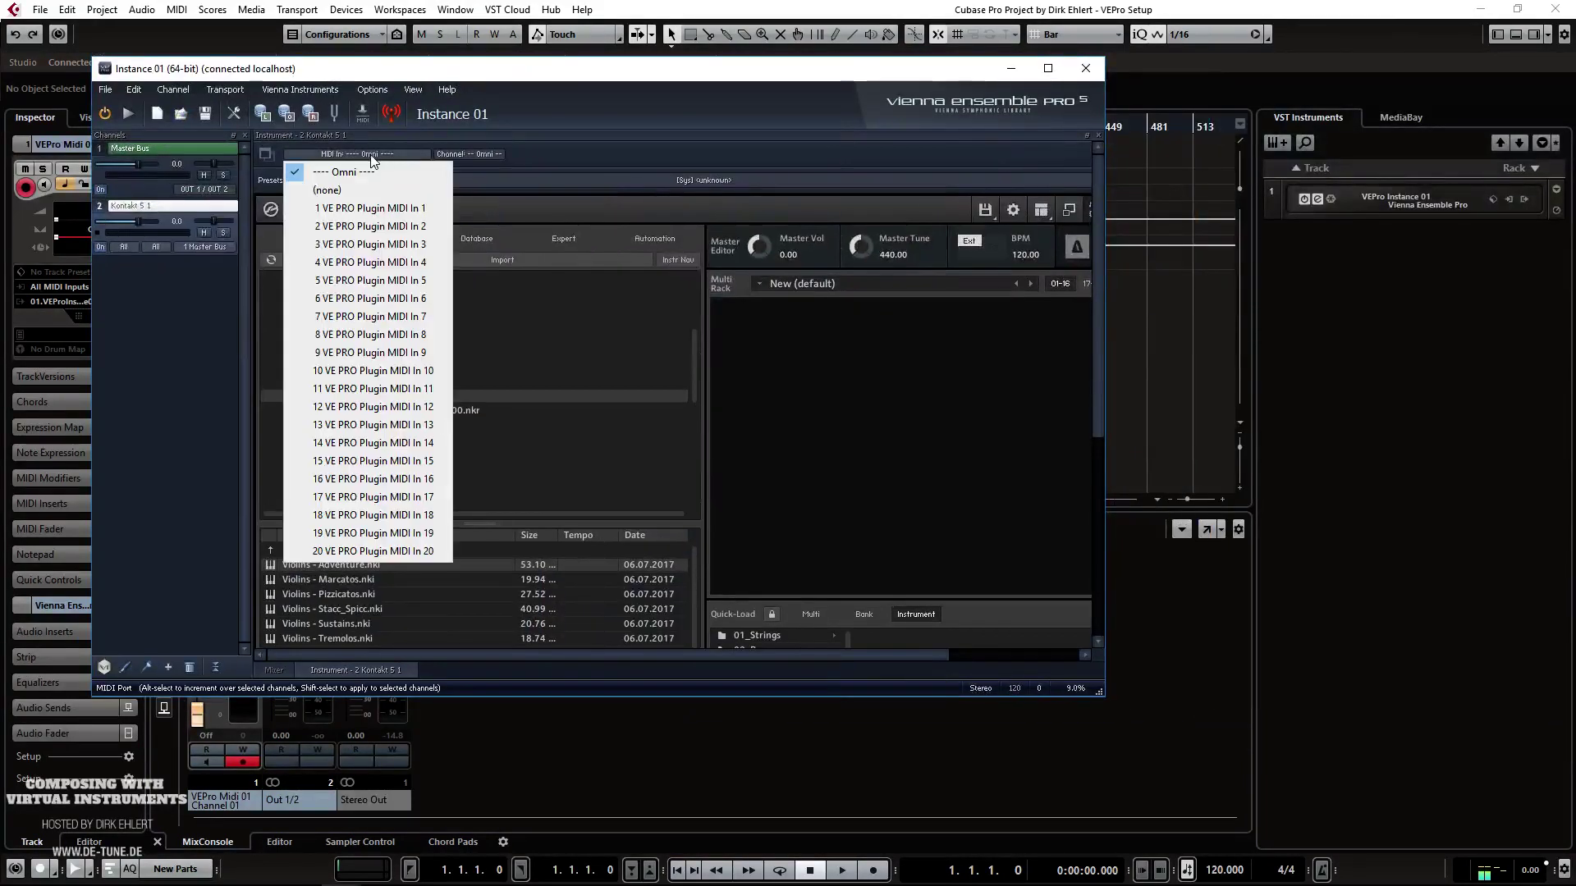
left_click(388, 208)
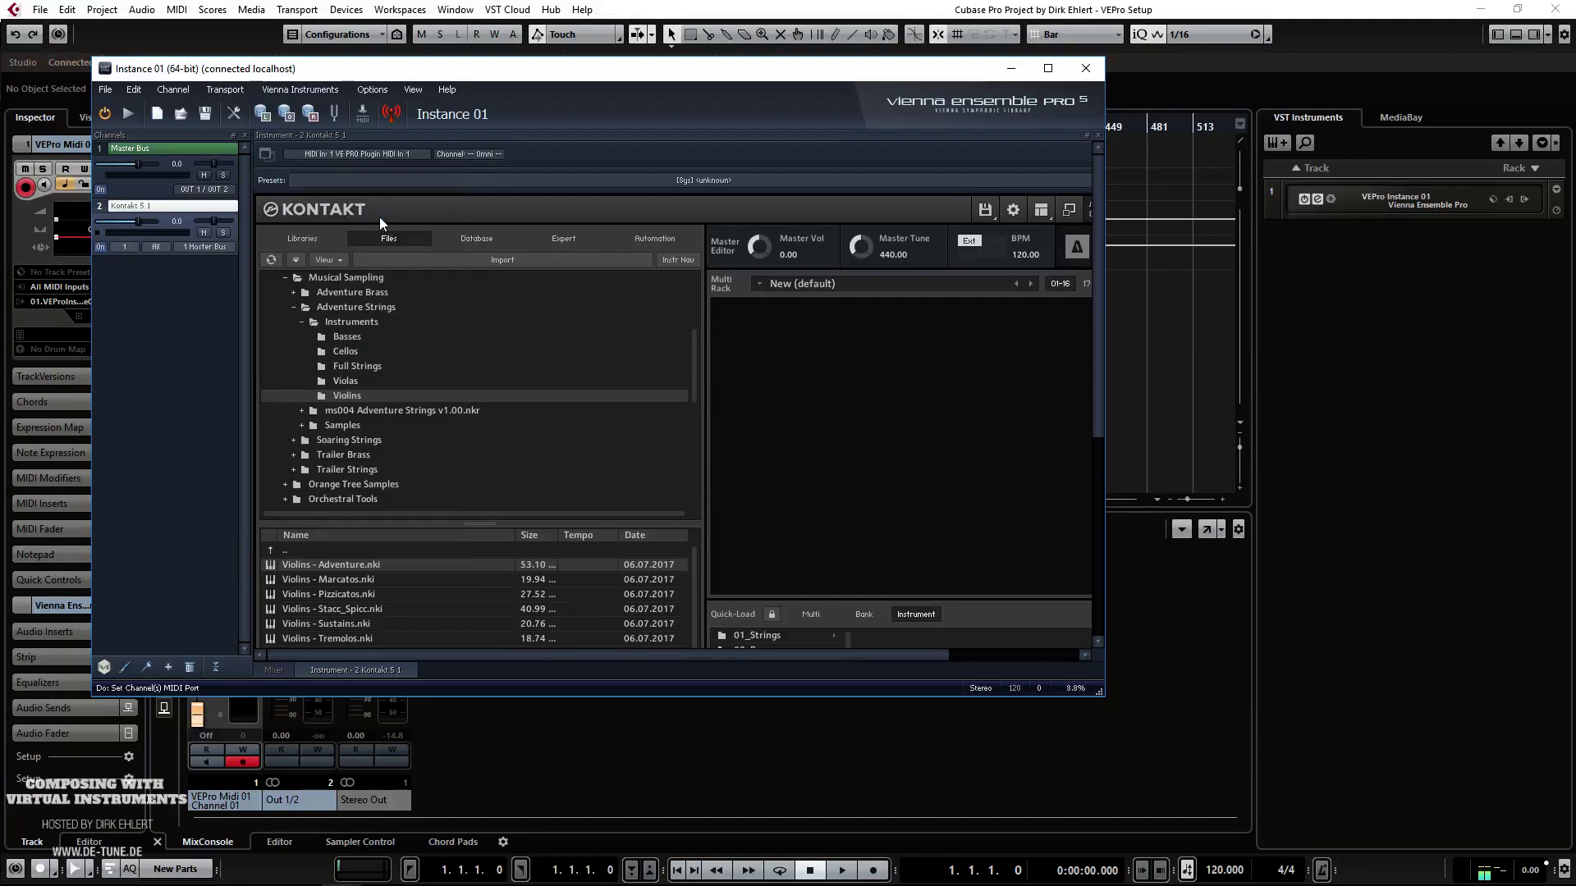
left_click(474, 155)
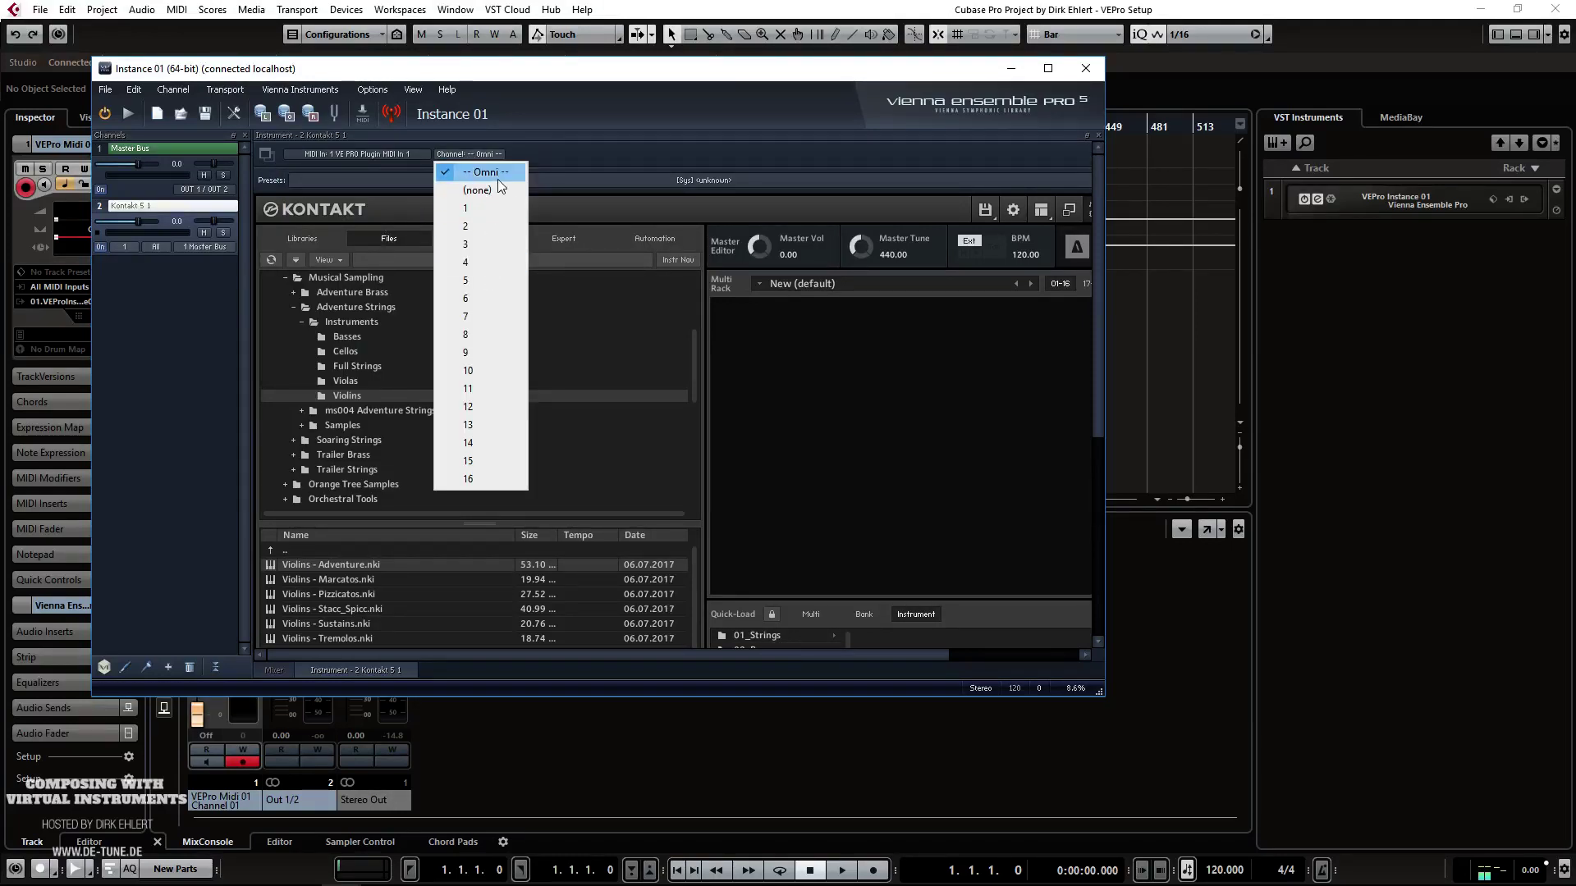
left_click(523, 171)
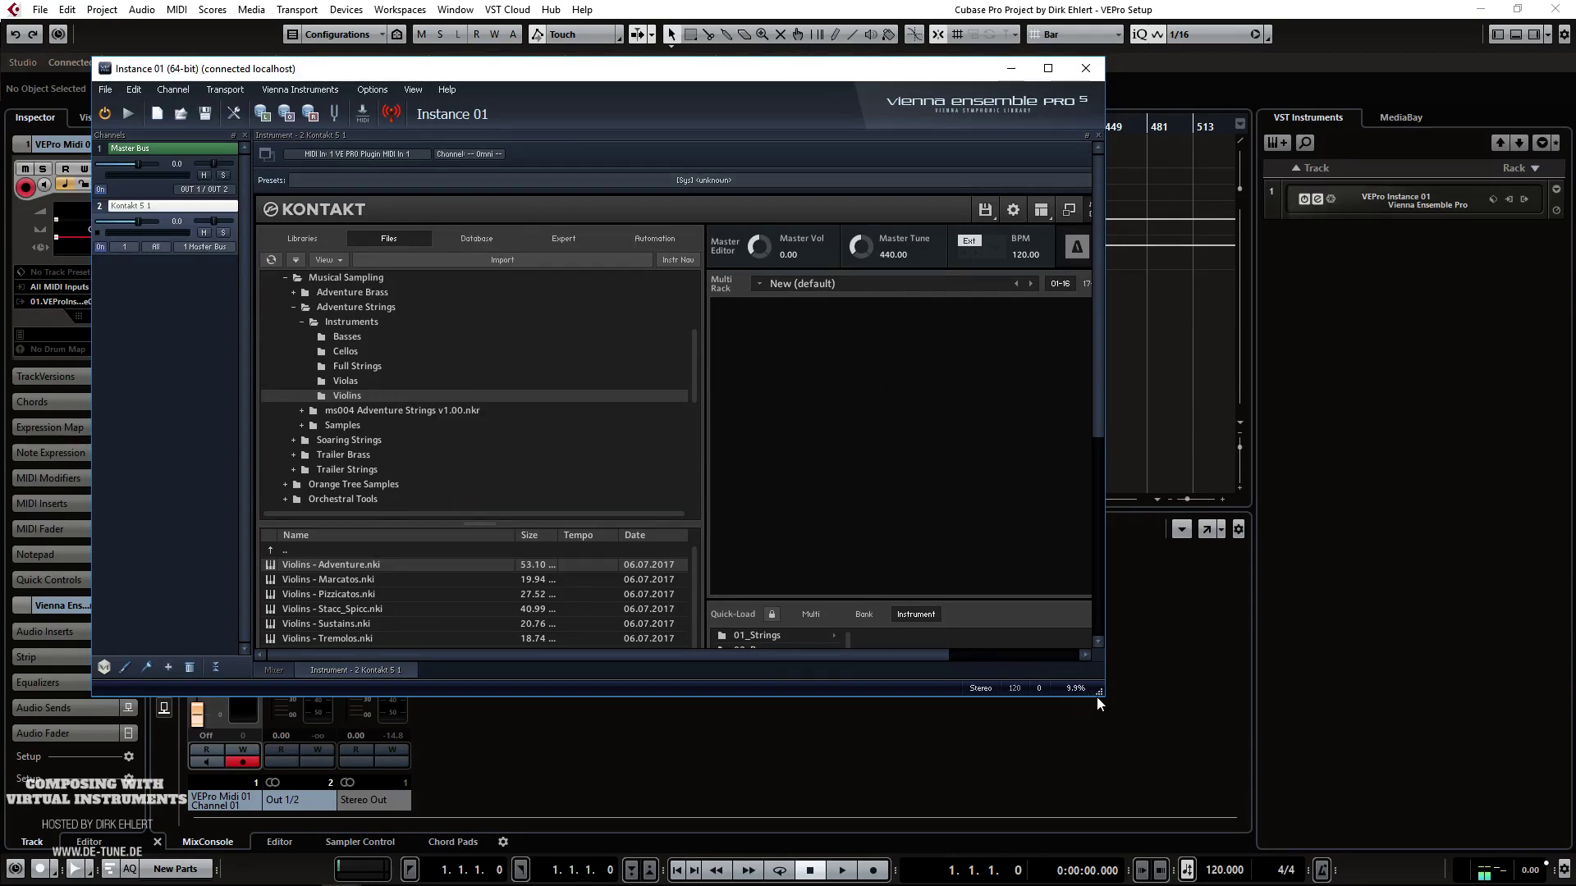
Step: Maximize the Instance 01 window and load Violins - Pizzicatos.nki from the Adventure Strings Violins instruments folder into Kontakt
left_click_drag(1101, 693, 1327, 816)
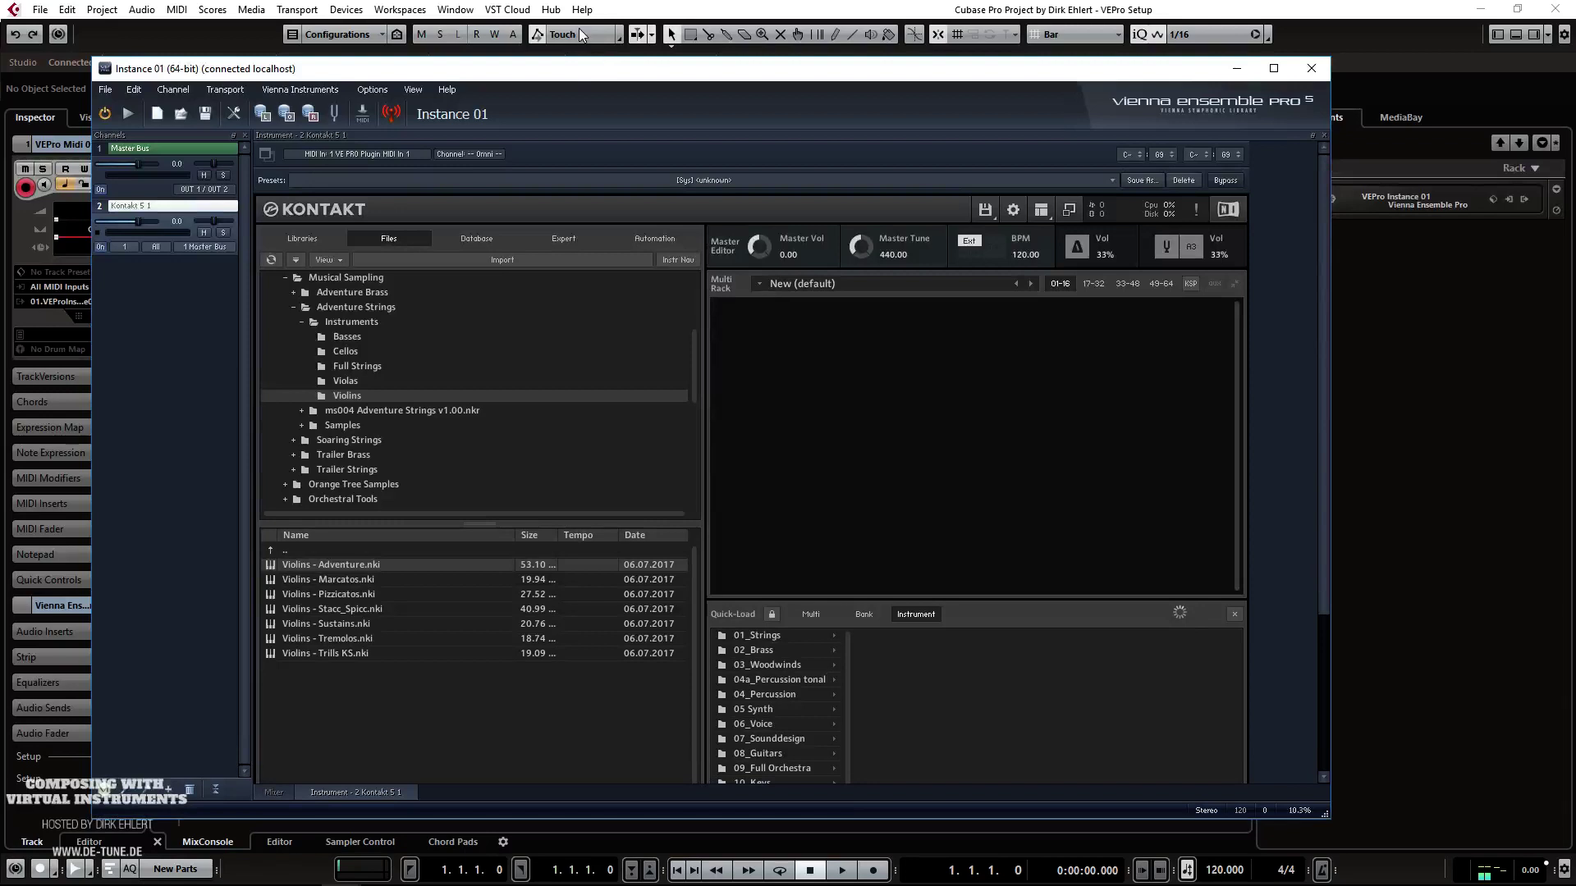
double_click(575, 72)
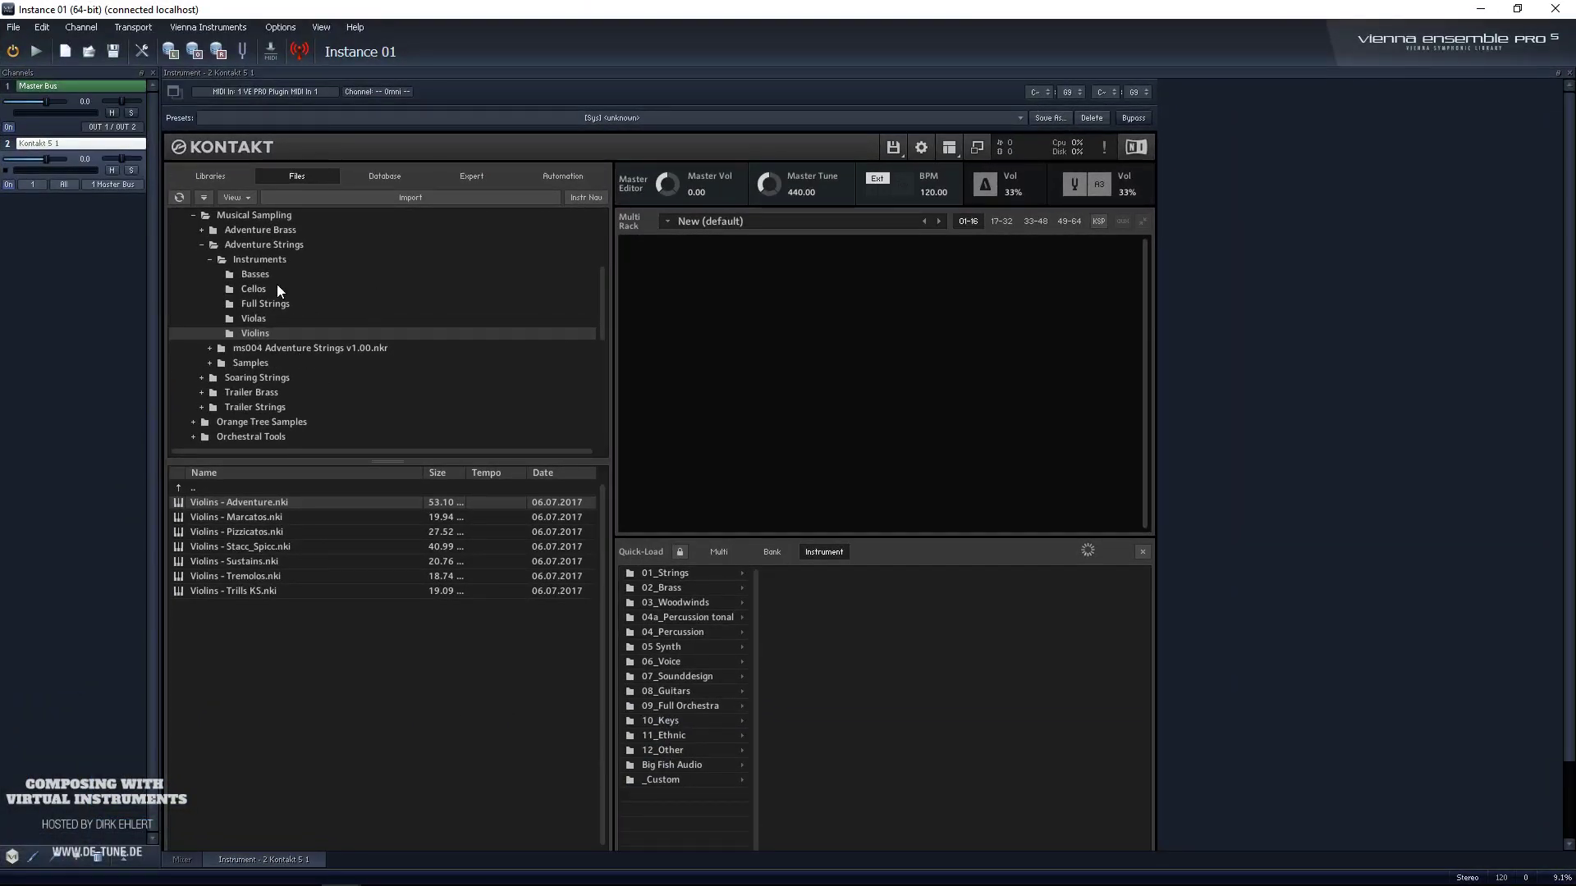
left_click(261, 260)
left_click(262, 245)
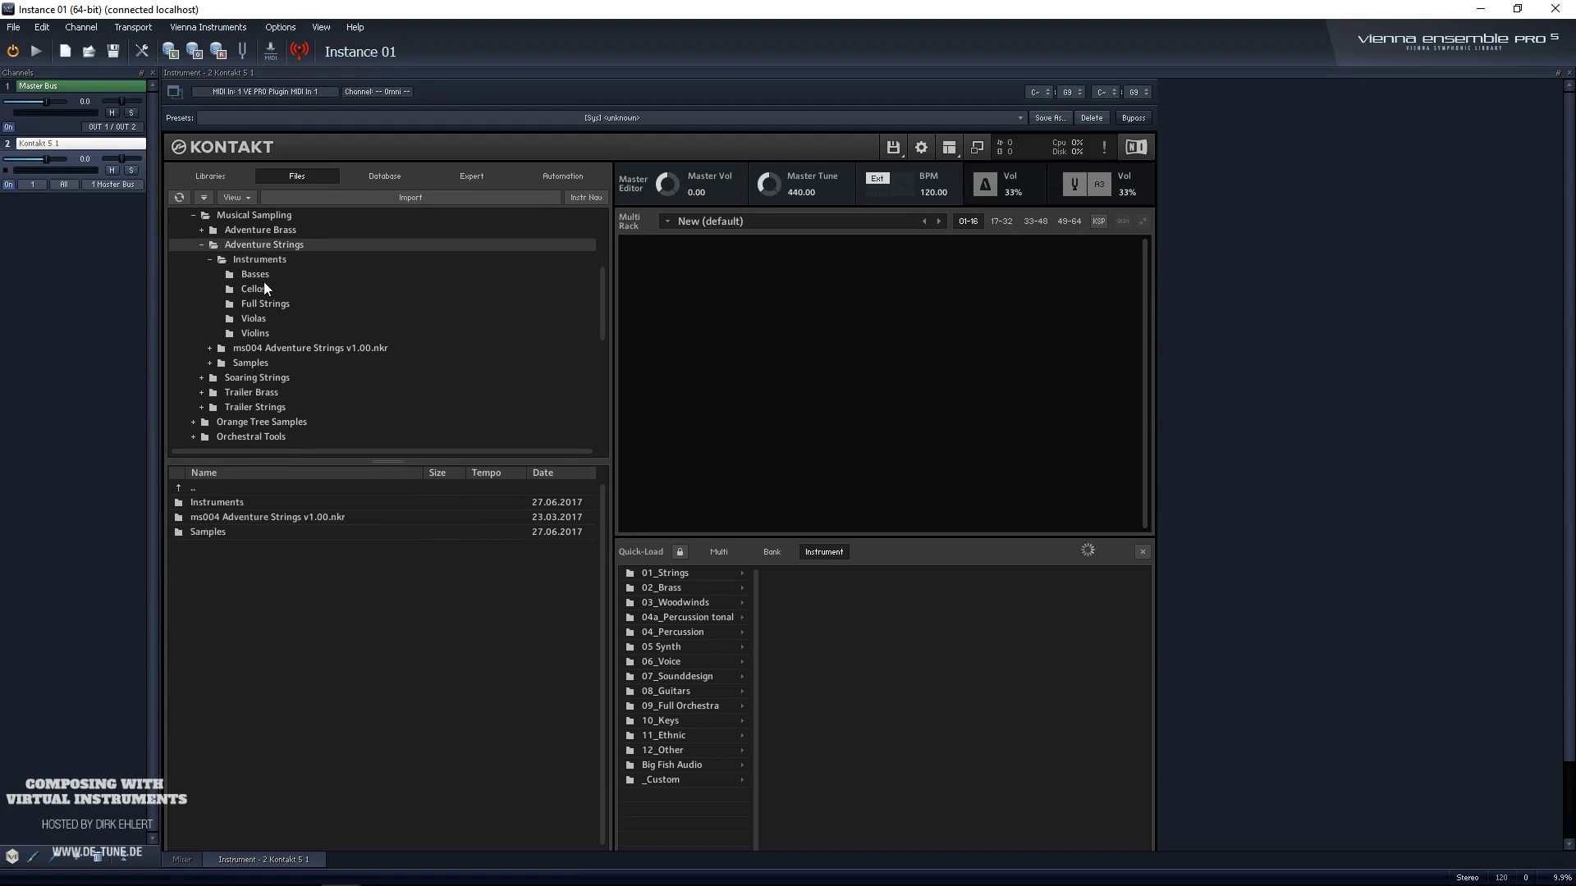
double_click(220, 501)
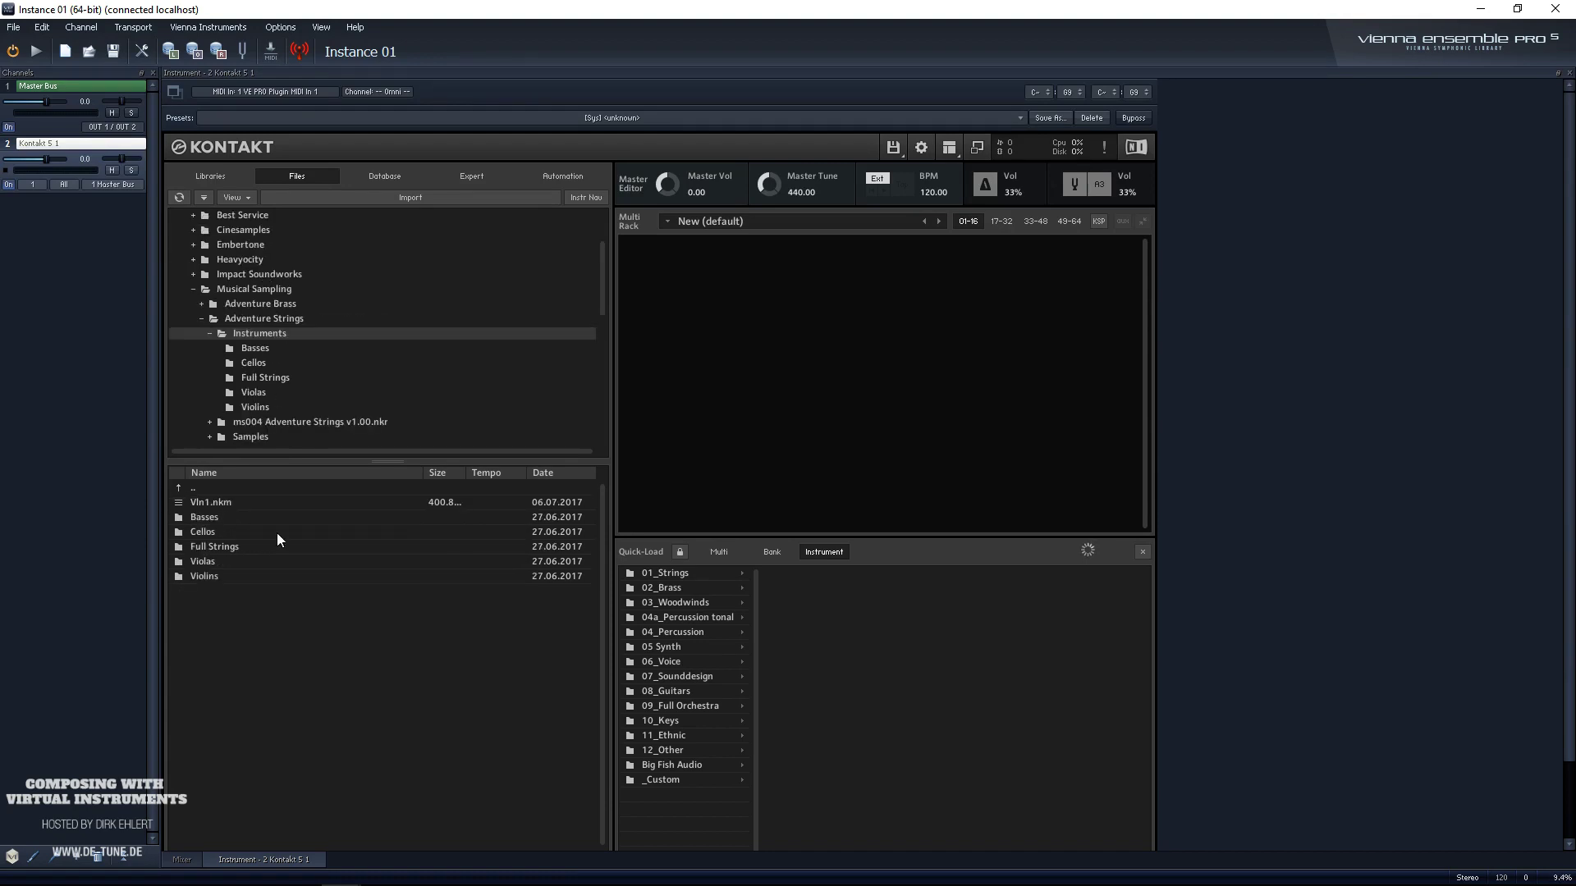
double_click(218, 573)
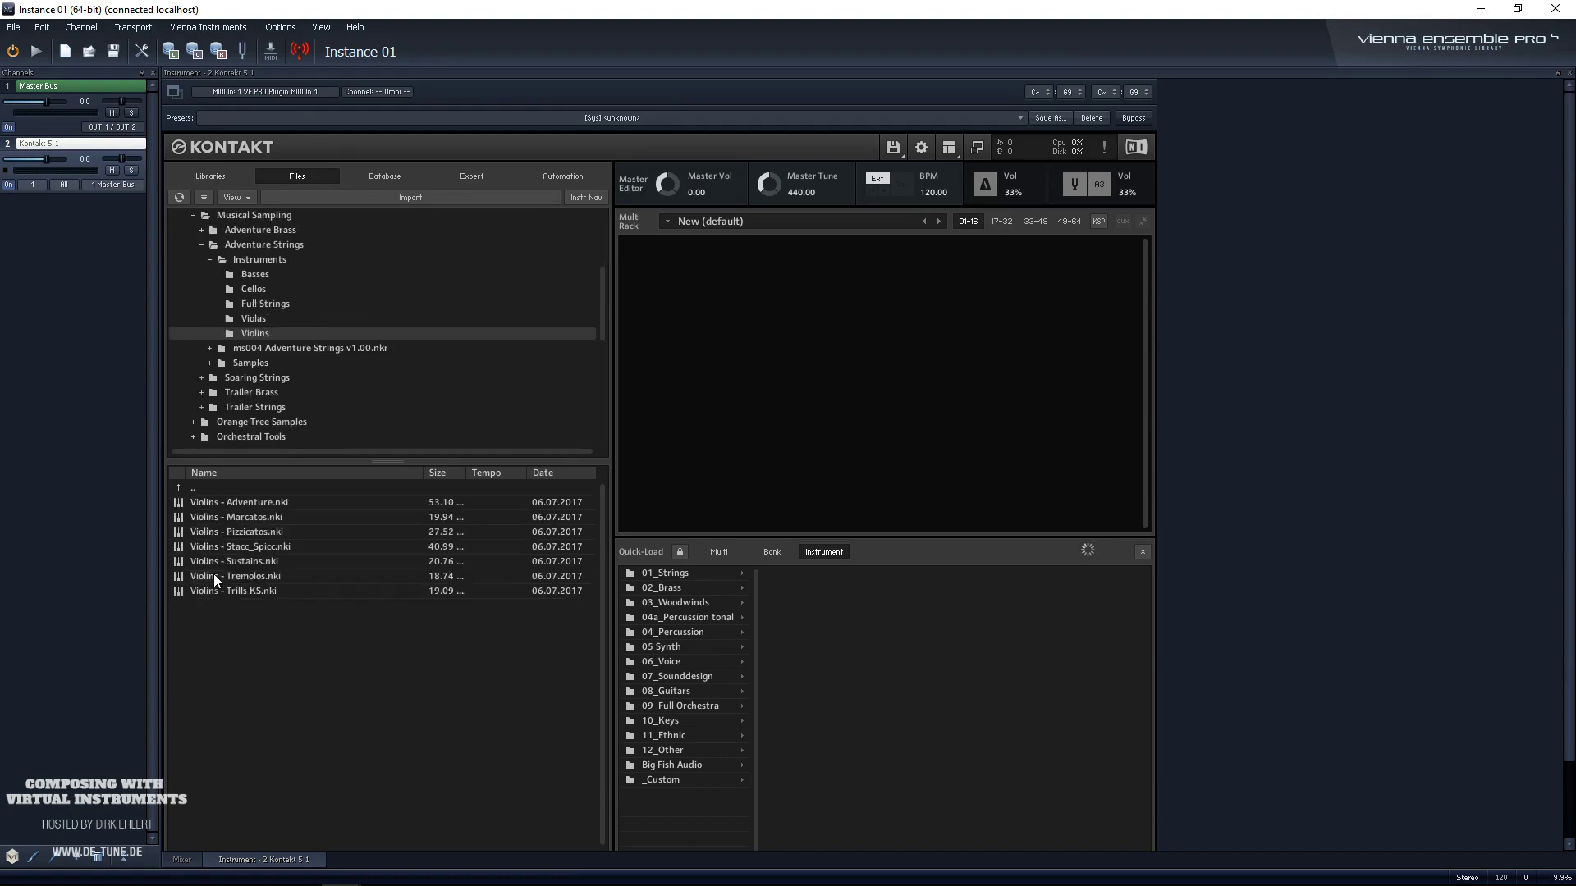
double_click(251, 532)
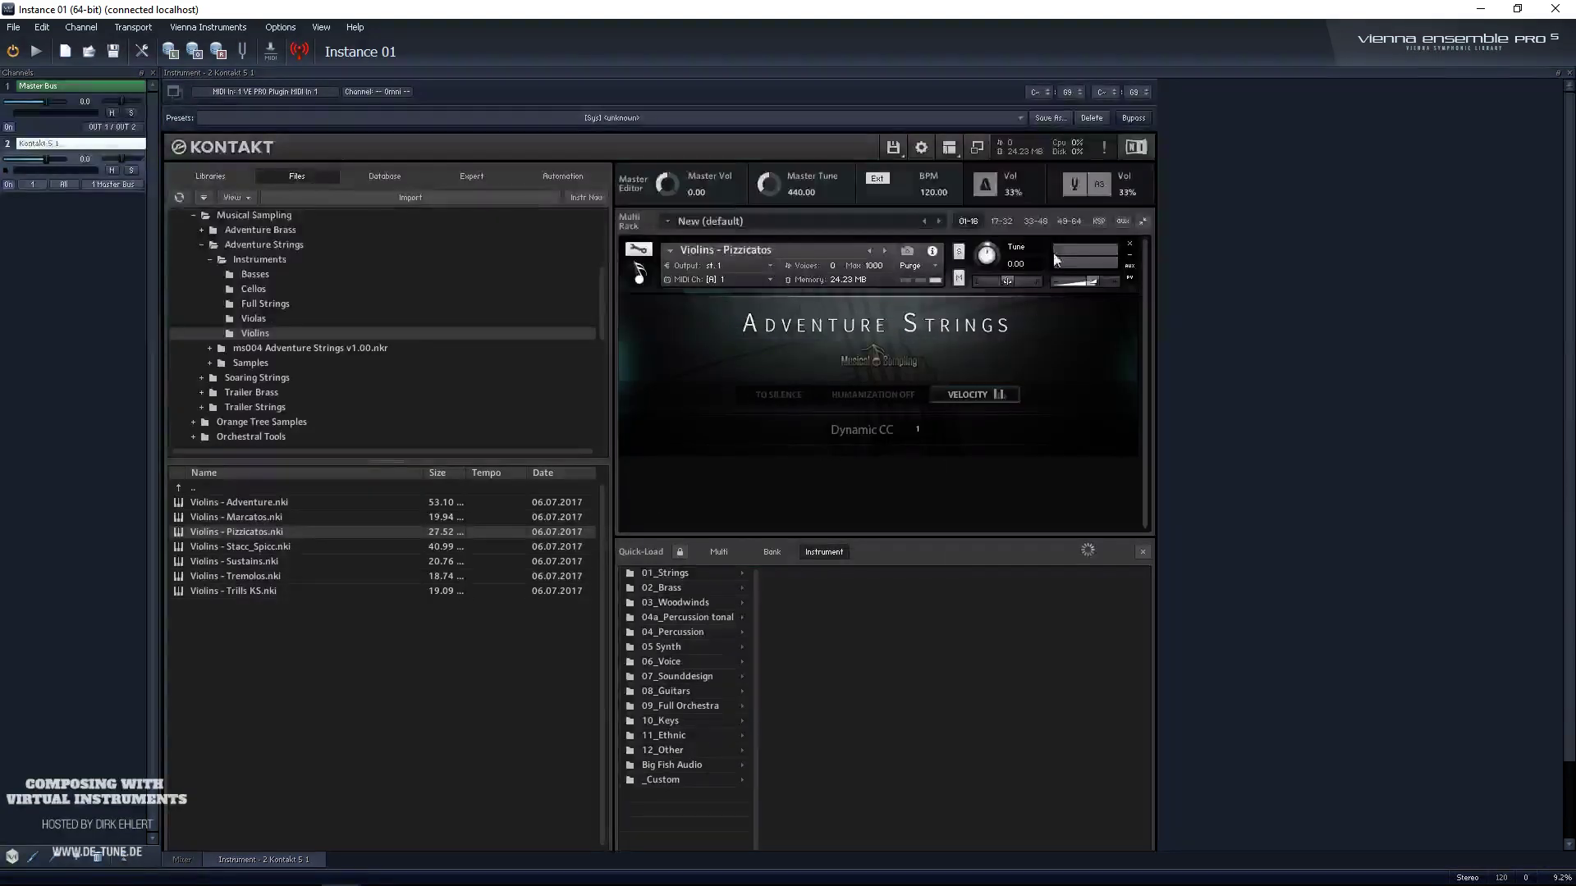
Step: Set the Violins - Pizzicatos MIDI channel to Port A channel 1, and close the VEPro Instance 01 plug-in window in Cubase
left_click(726, 263)
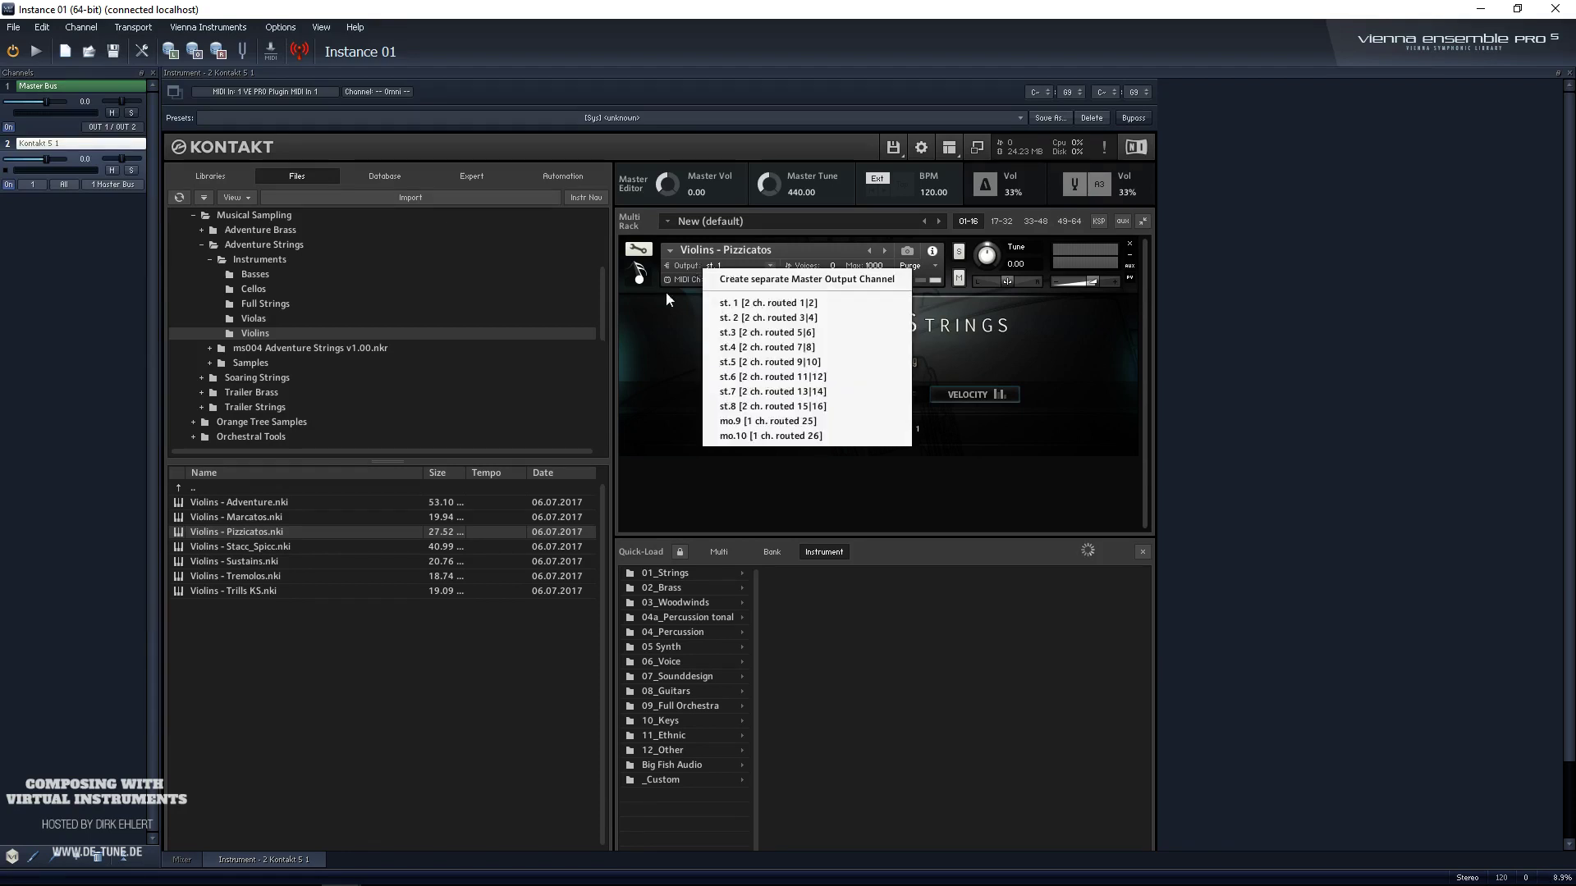
left_click(668, 347)
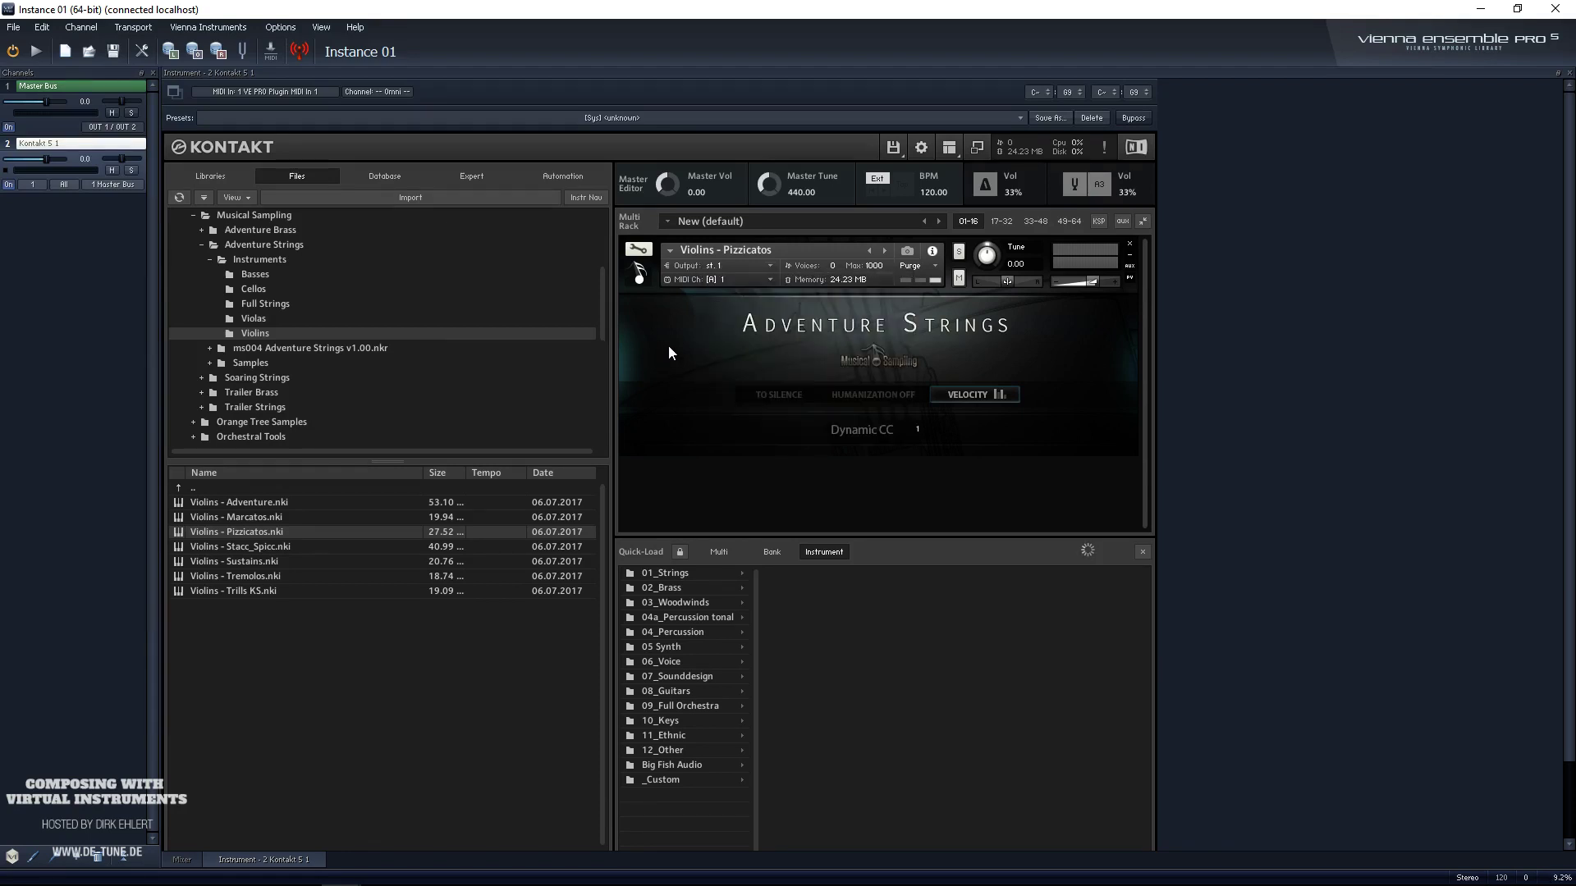
left_click(725, 279)
mouse_move(746, 310)
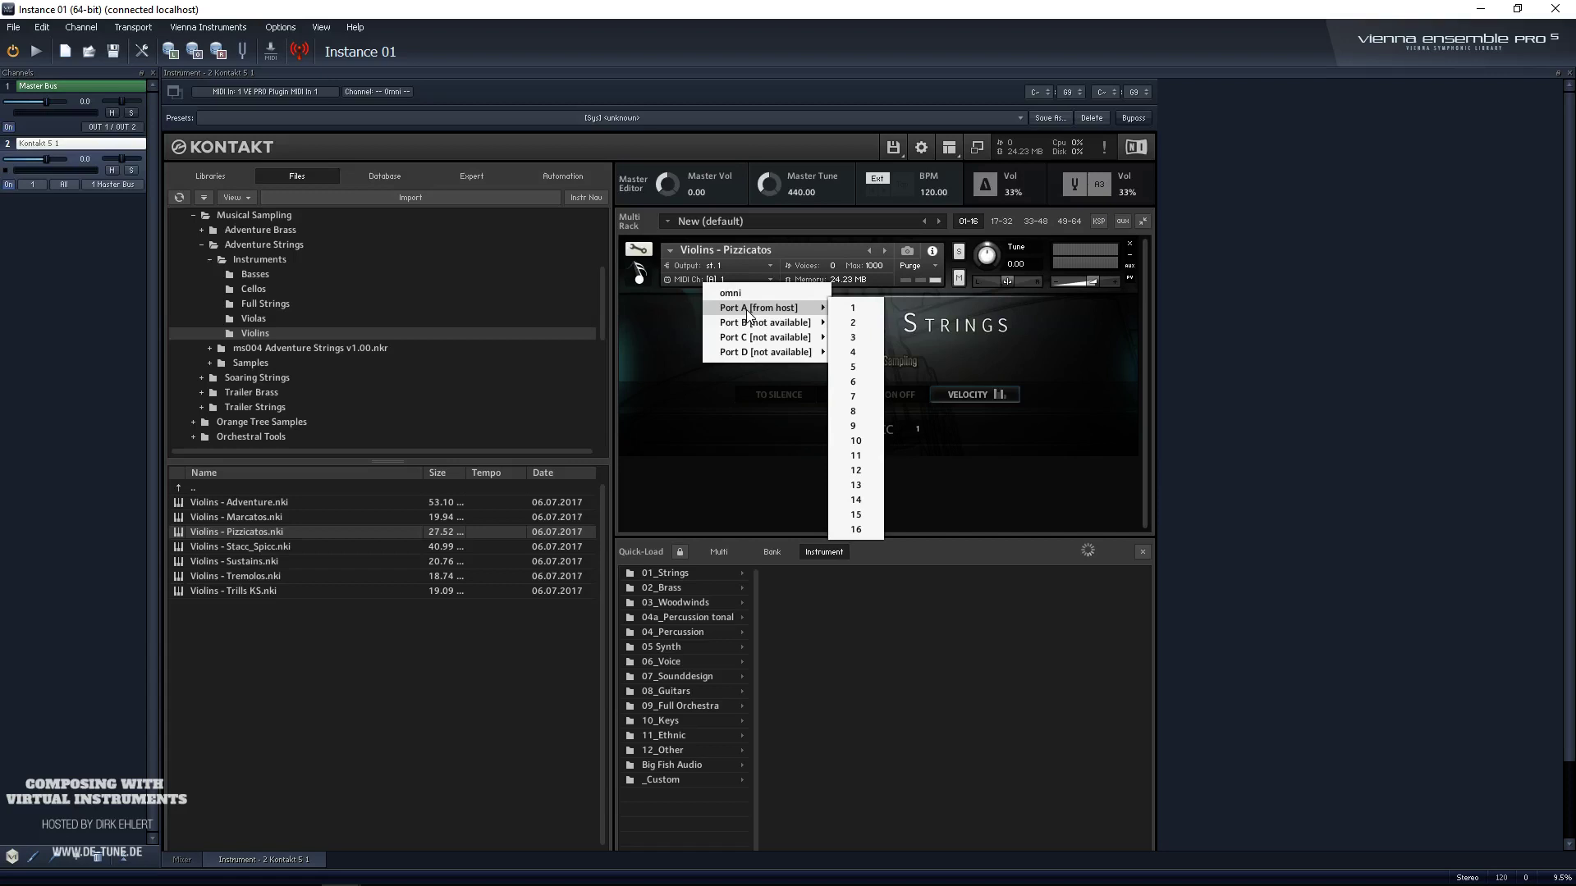
left_click(852, 308)
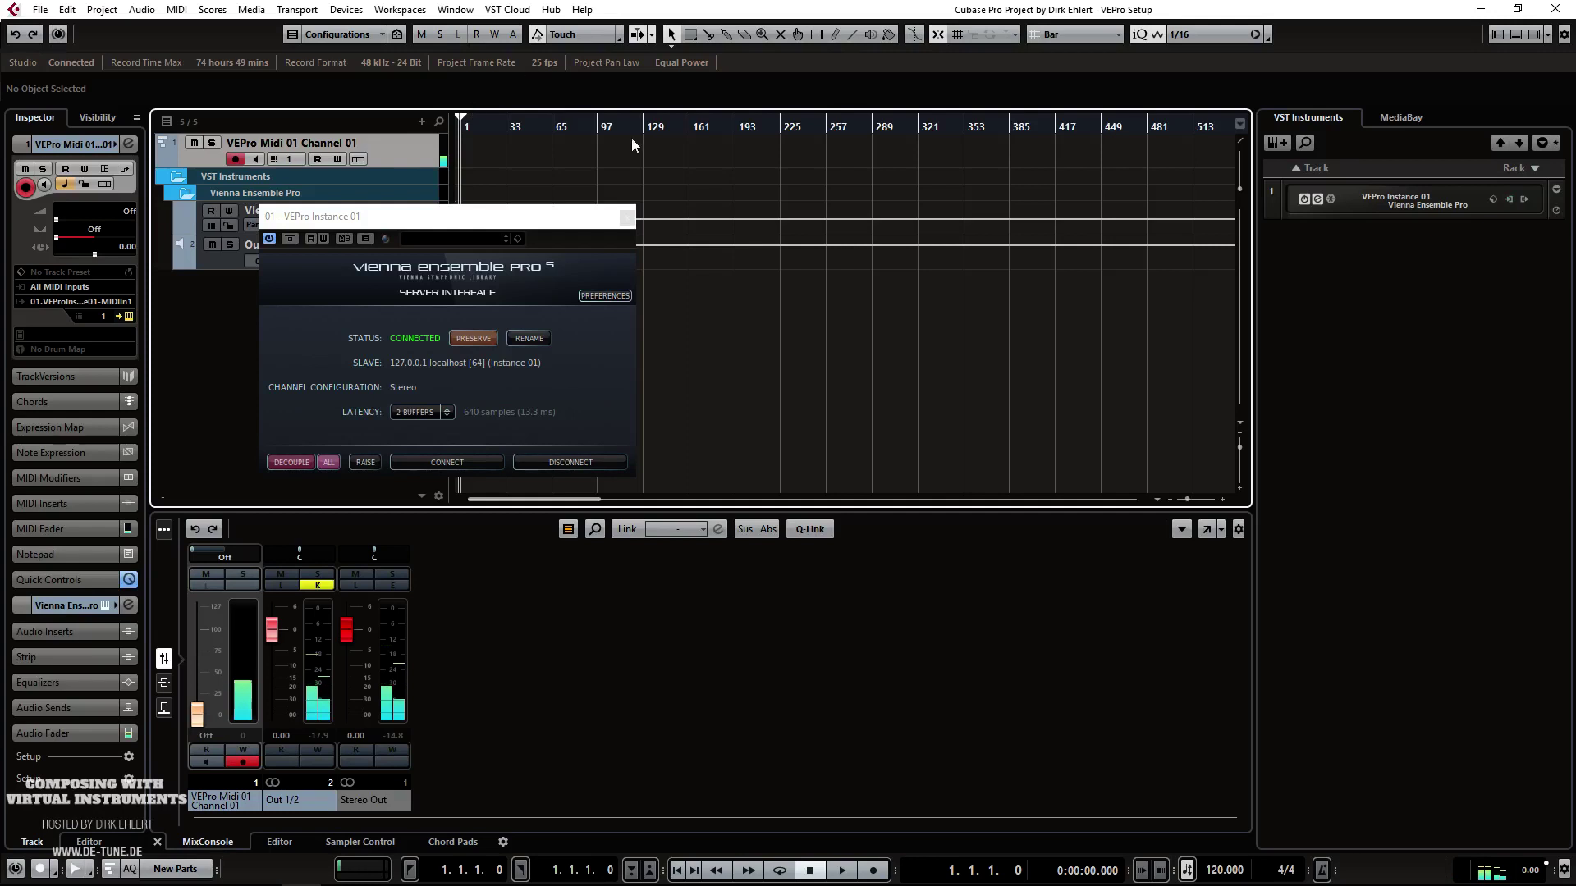
left_click(628, 219)
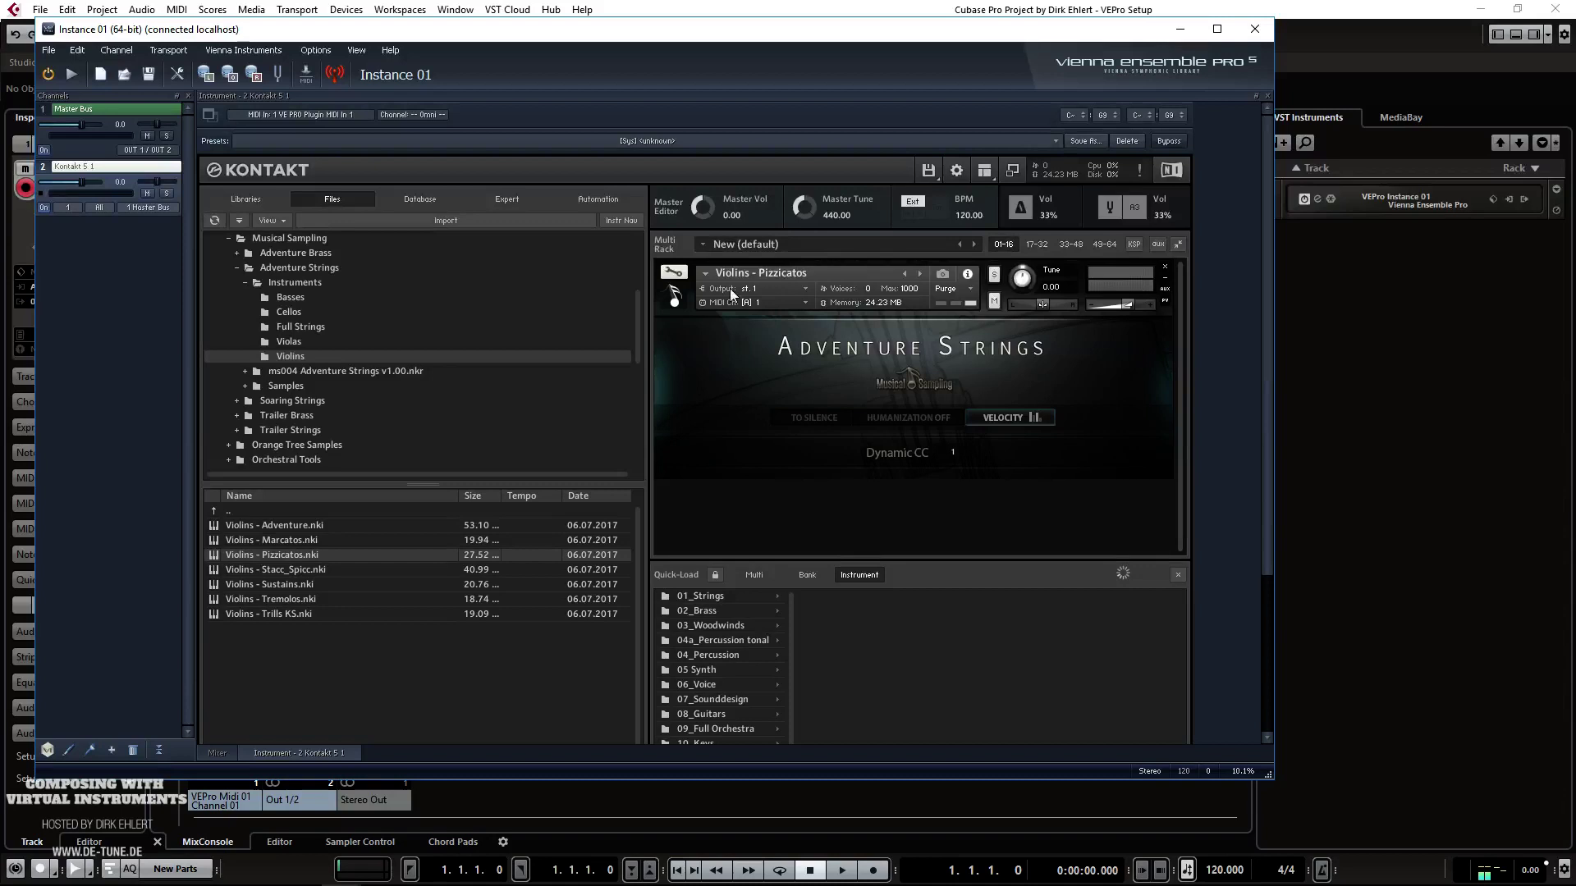
Step: Load Violins - Tremolos.nki into Kontakt, close the Quick-Load browser, and move the Instance 01 window out of the way
double_click(270, 600)
scroll(1184, 431, "down", 1)
left_click_drag(1183, 430, 1182, 489)
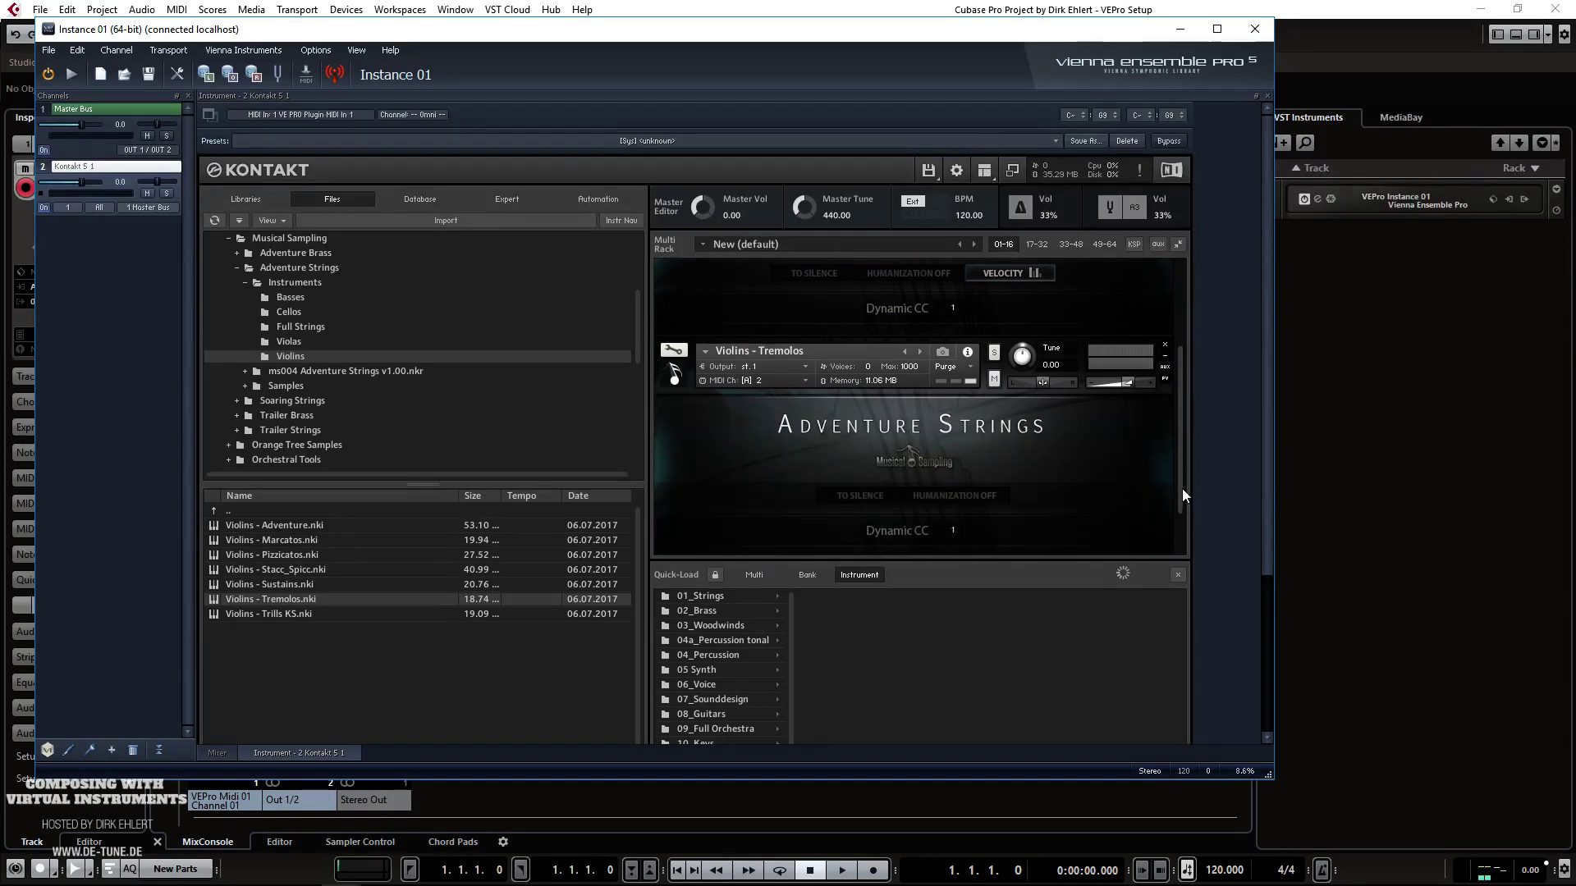
left_click(1177, 575)
left_click_drag(852, 35, 1502, 39)
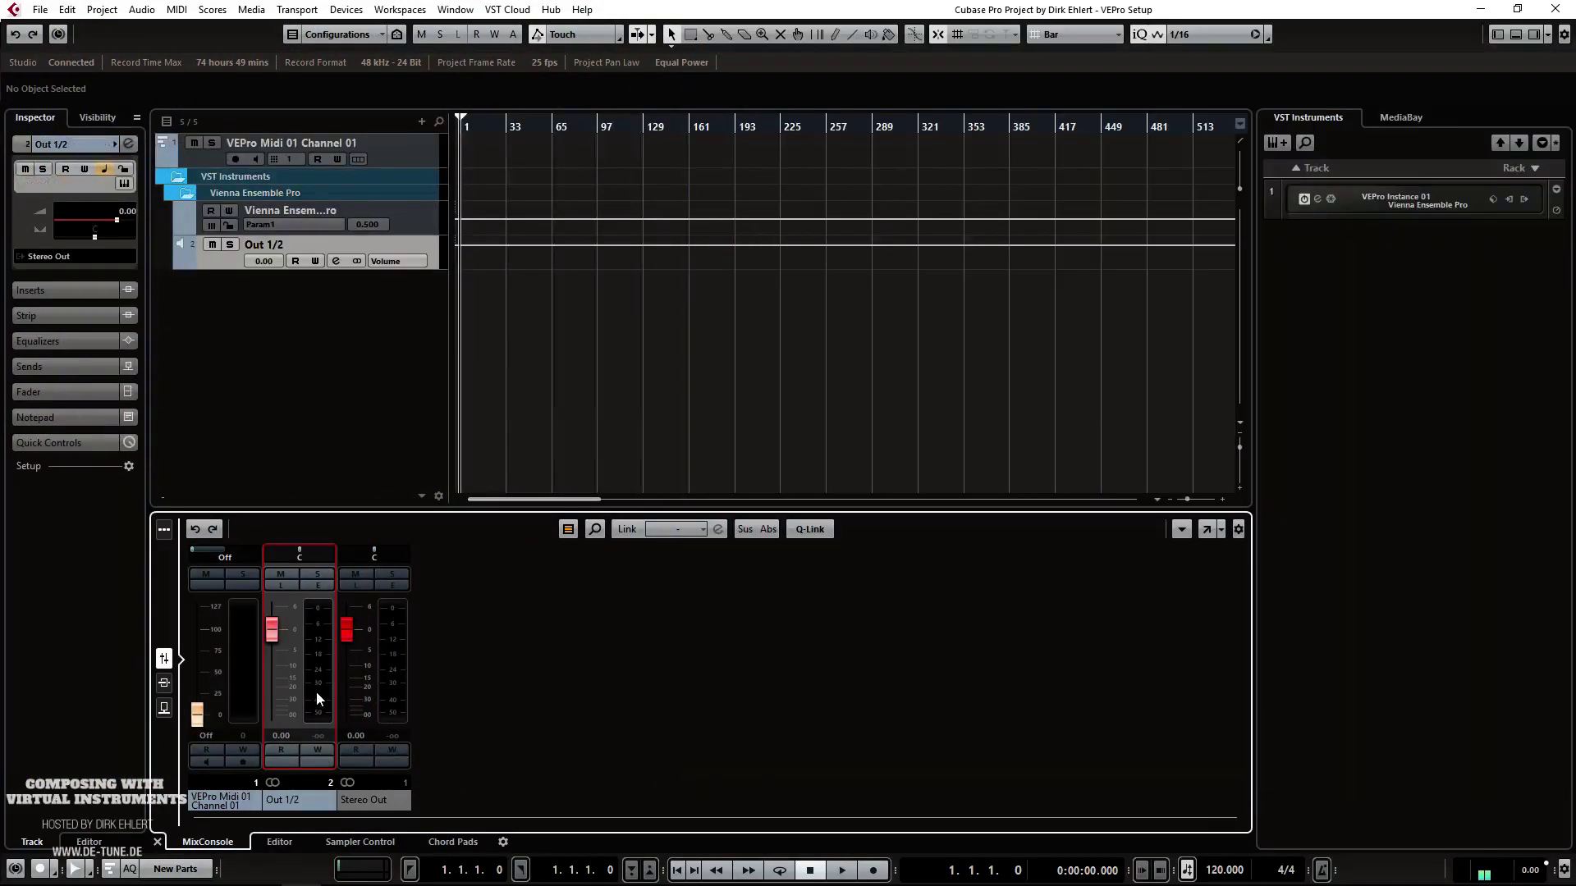
Step: In Cubase, activate the stereo outputs Out 3/4, 5/6, 7/8, 9/10 and 11/12 of VEPro Instance 01
left_click(316, 692)
left_click(1524, 201)
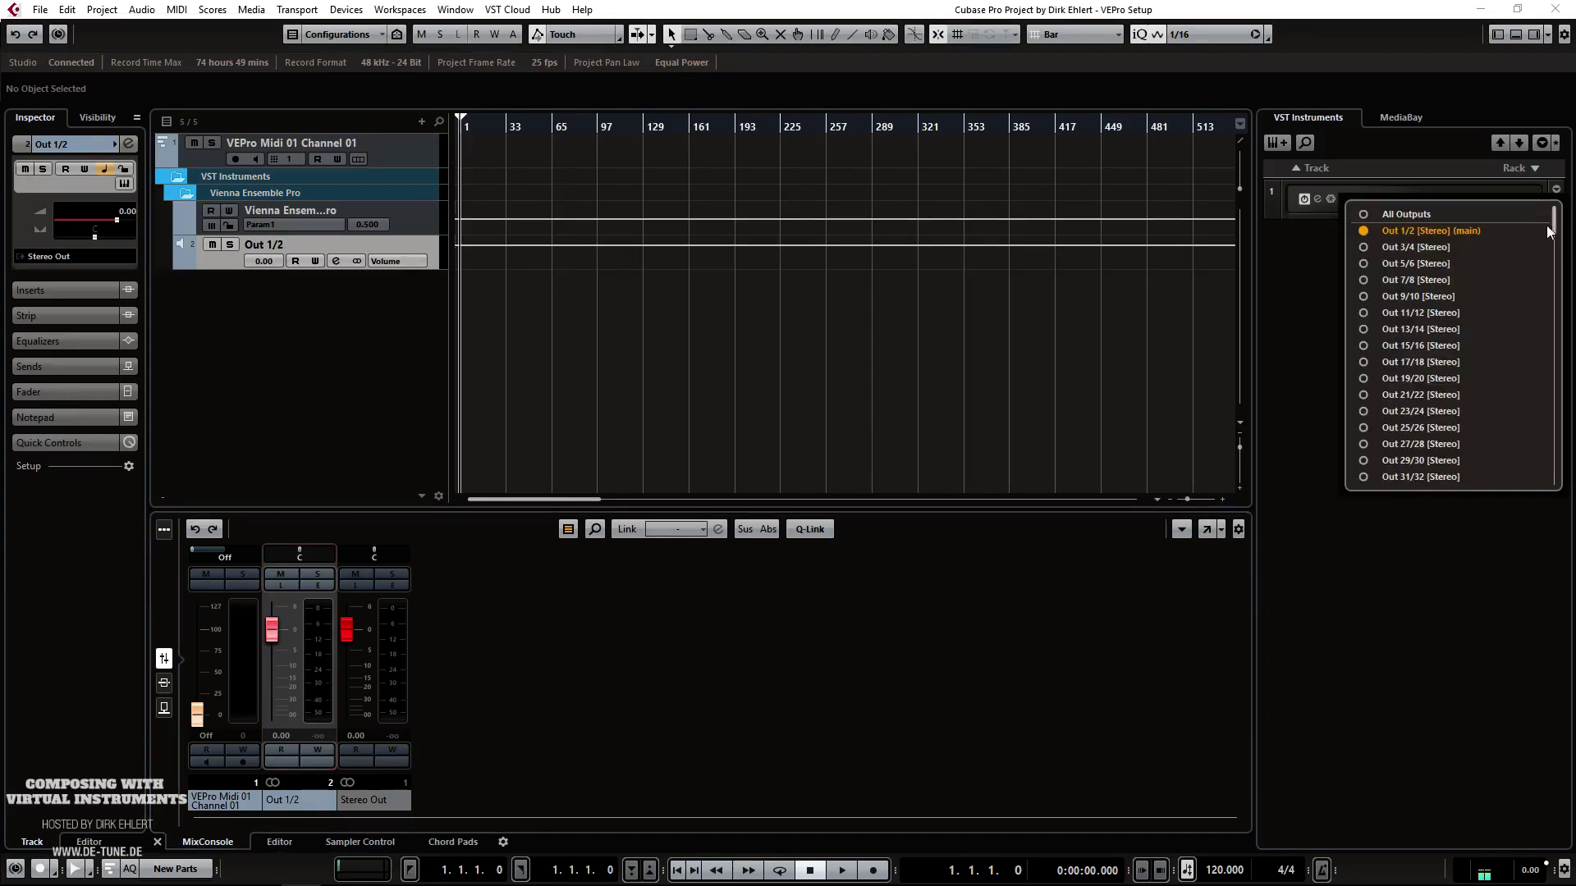
left_click_drag(1556, 229, 1551, 197)
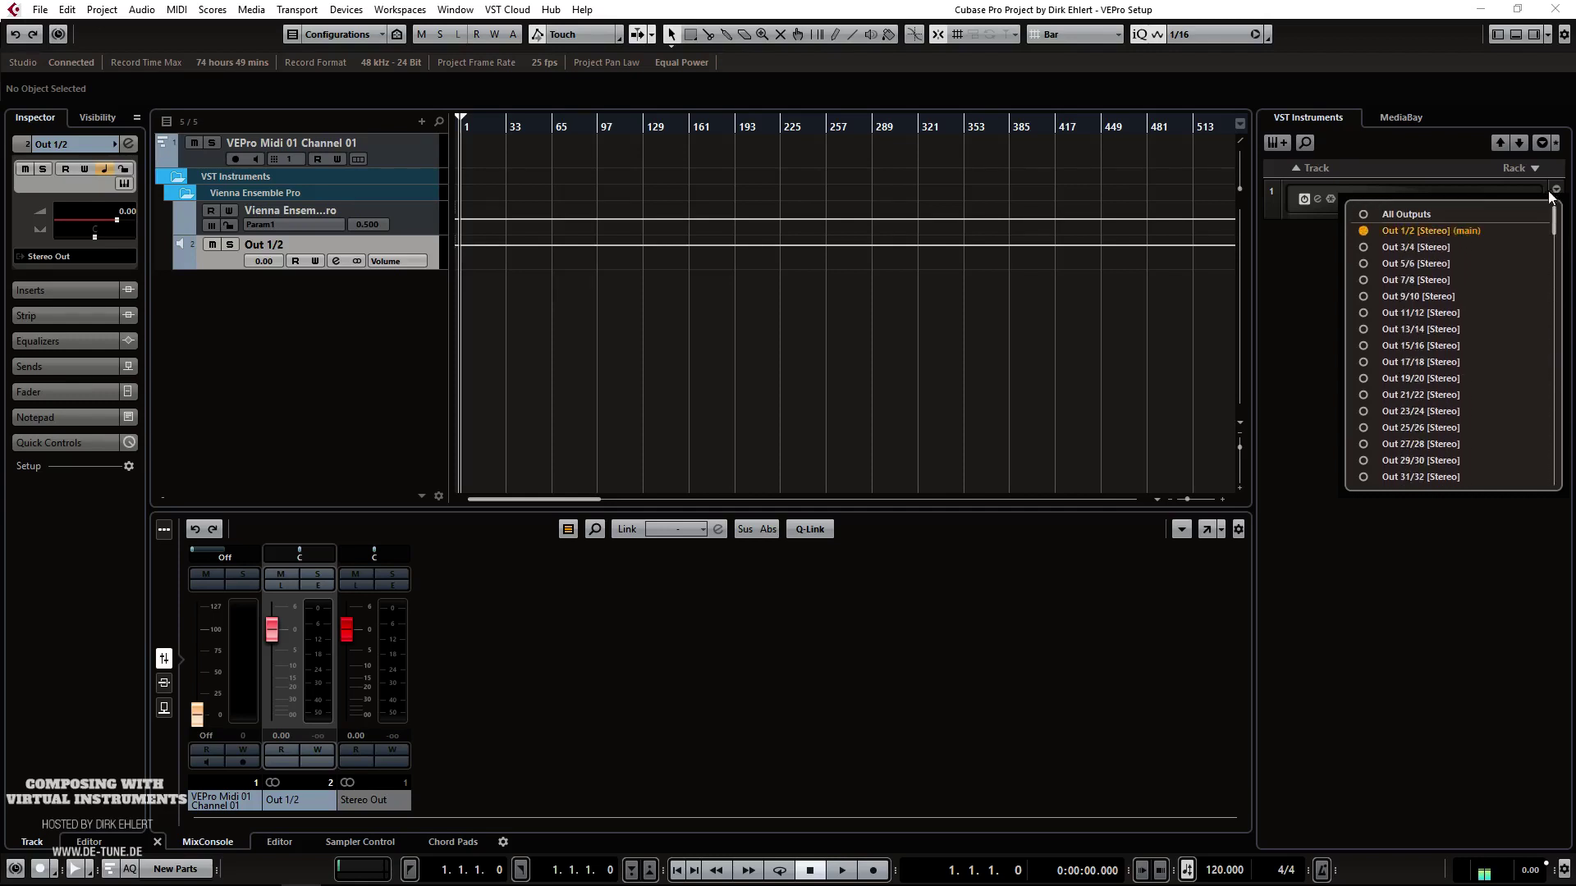
left_click(1363, 248)
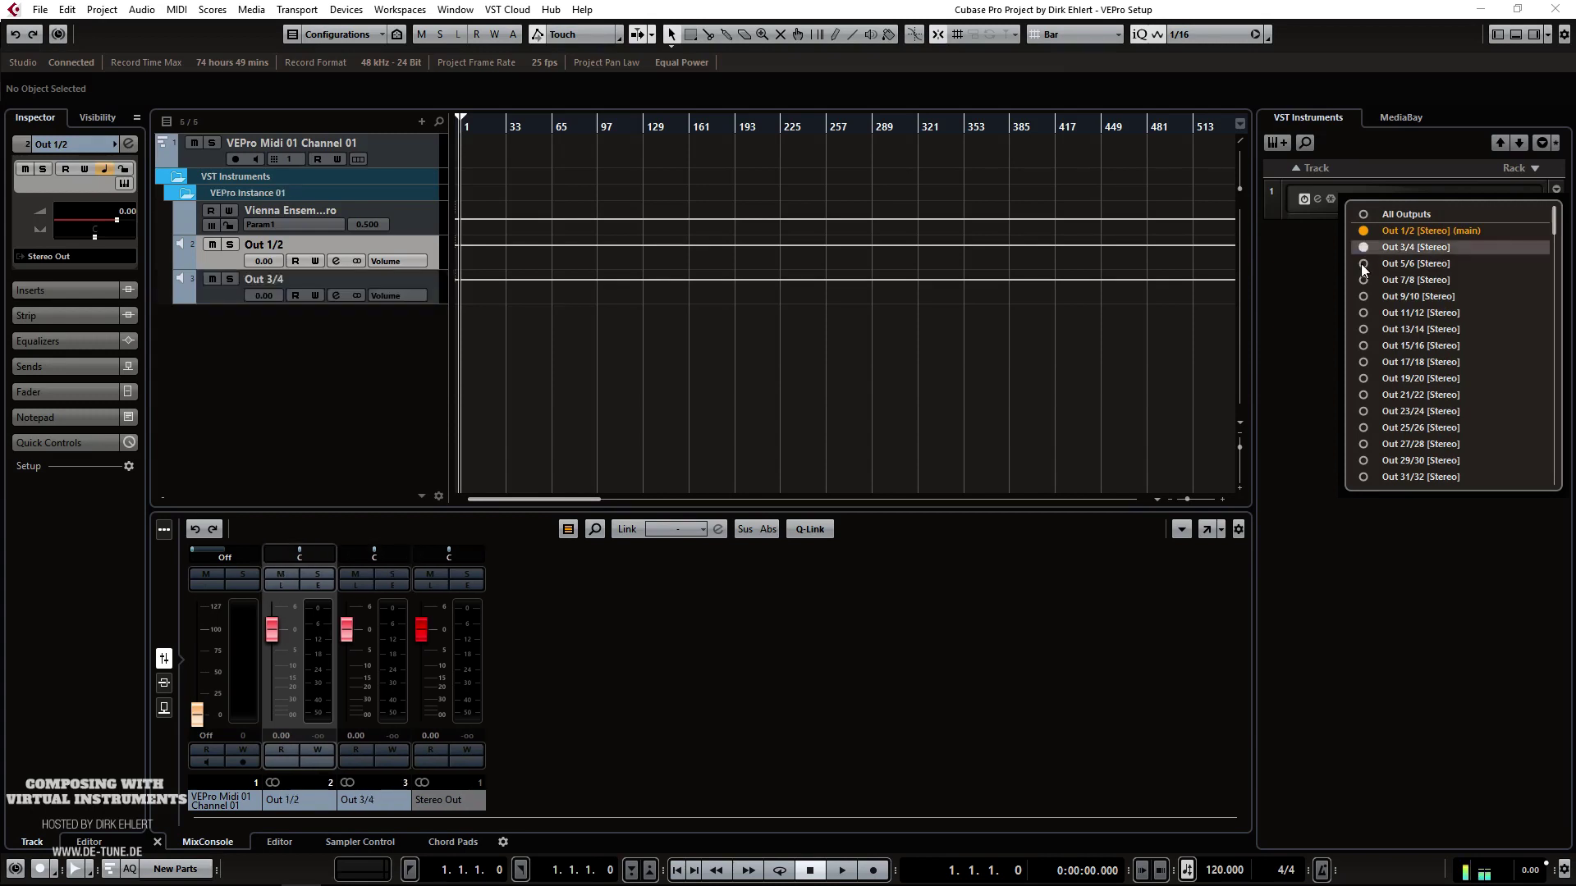
left_click(1363, 264)
left_click(1363, 280)
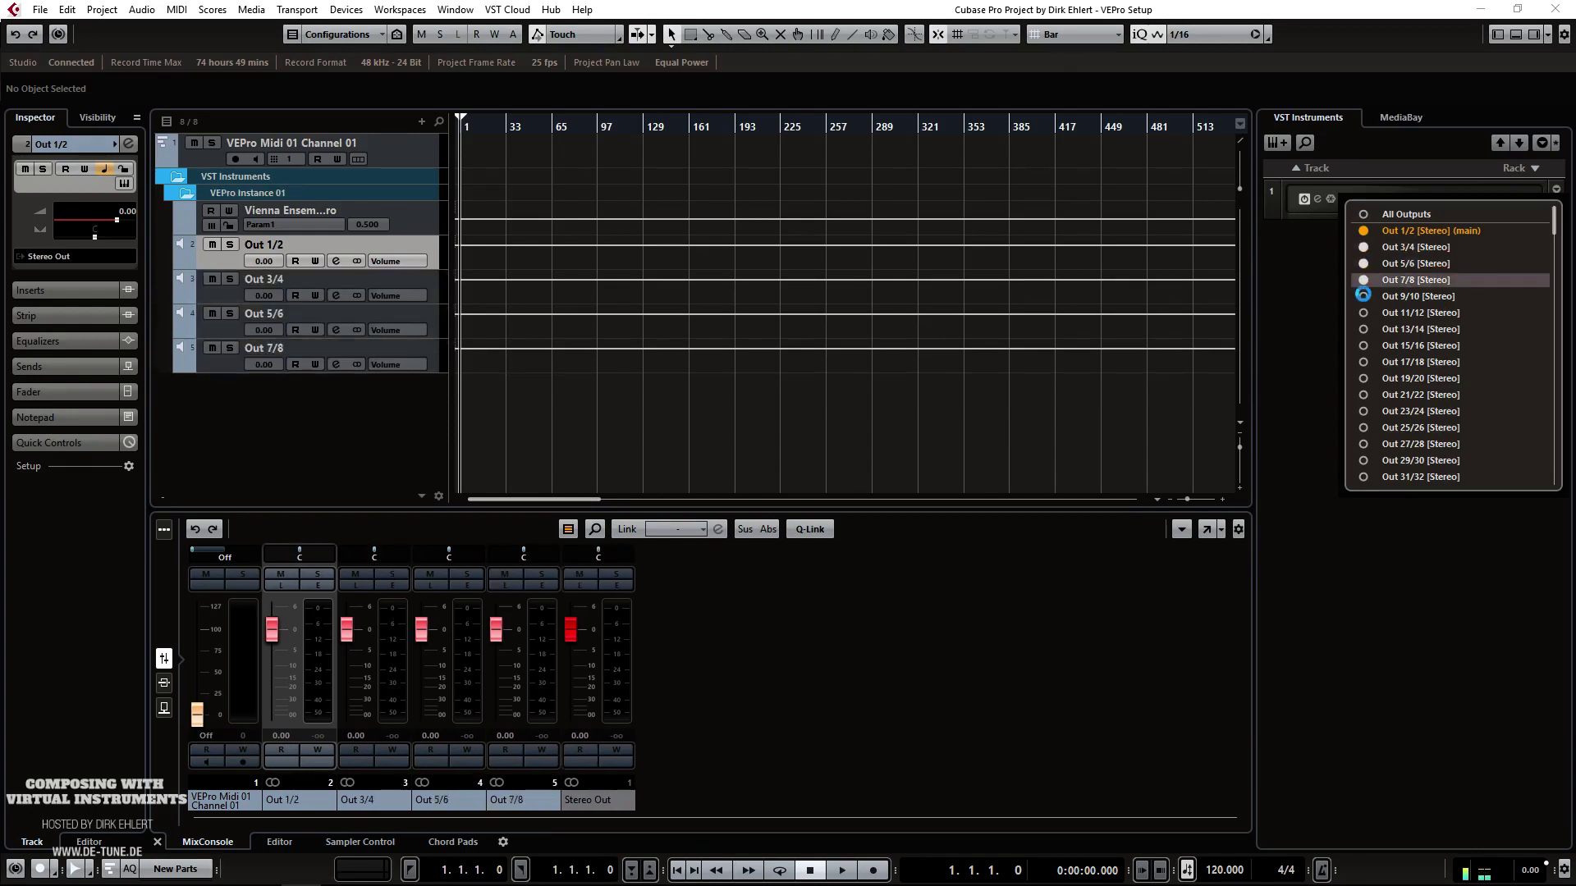
left_click(1363, 297)
left_click(1363, 313)
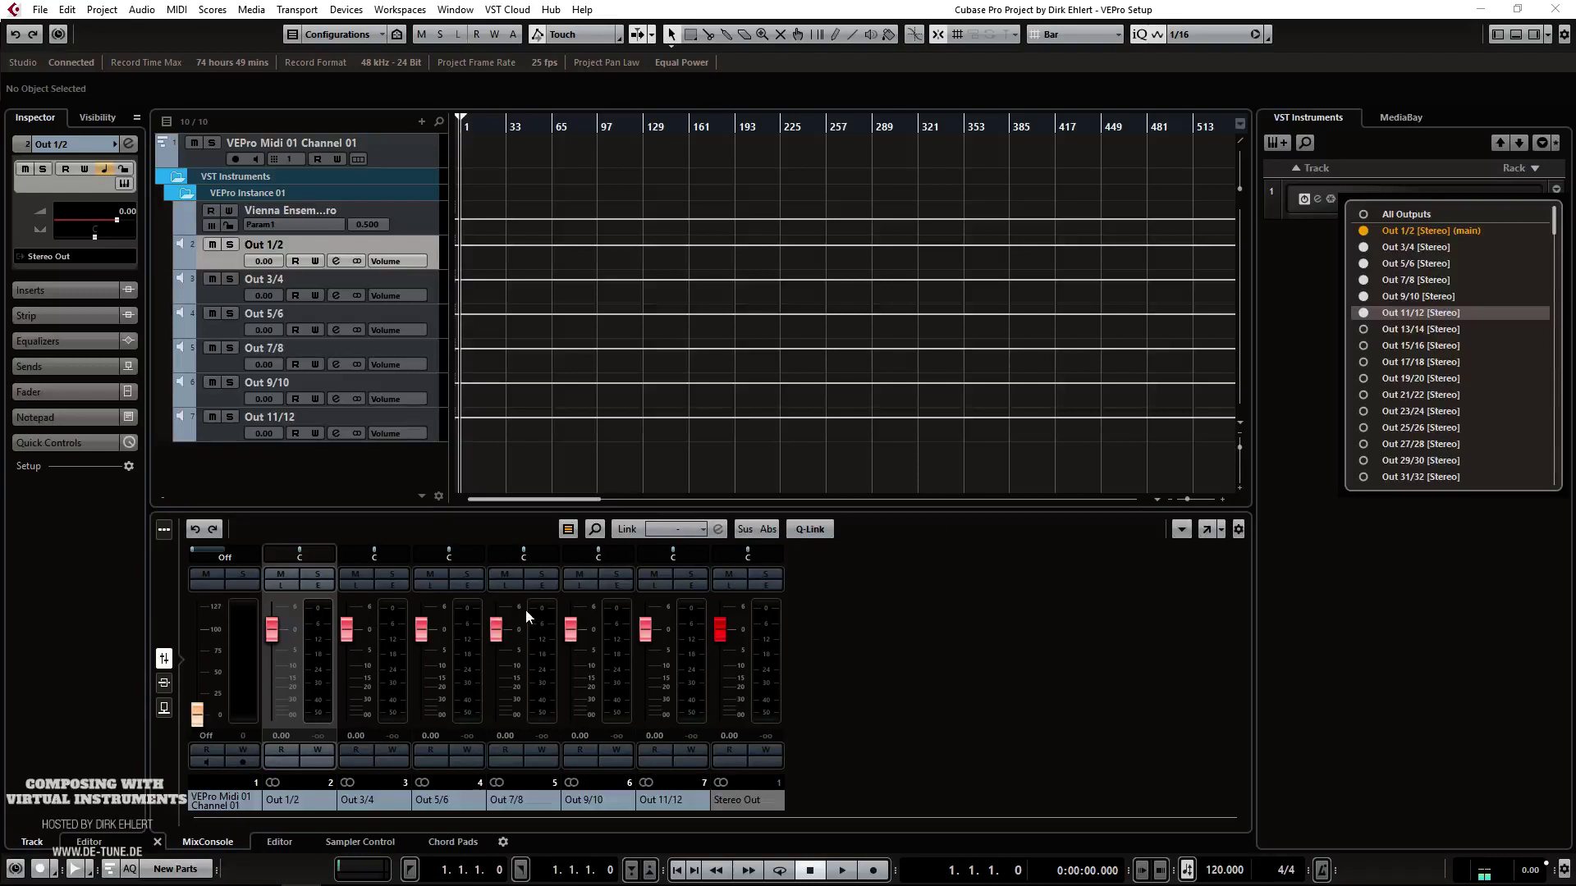
Step: Rename the Out 1/2 mixer channel to Vln Pizz and colour it lime green
left_click(284, 809)
double_click(283, 809)
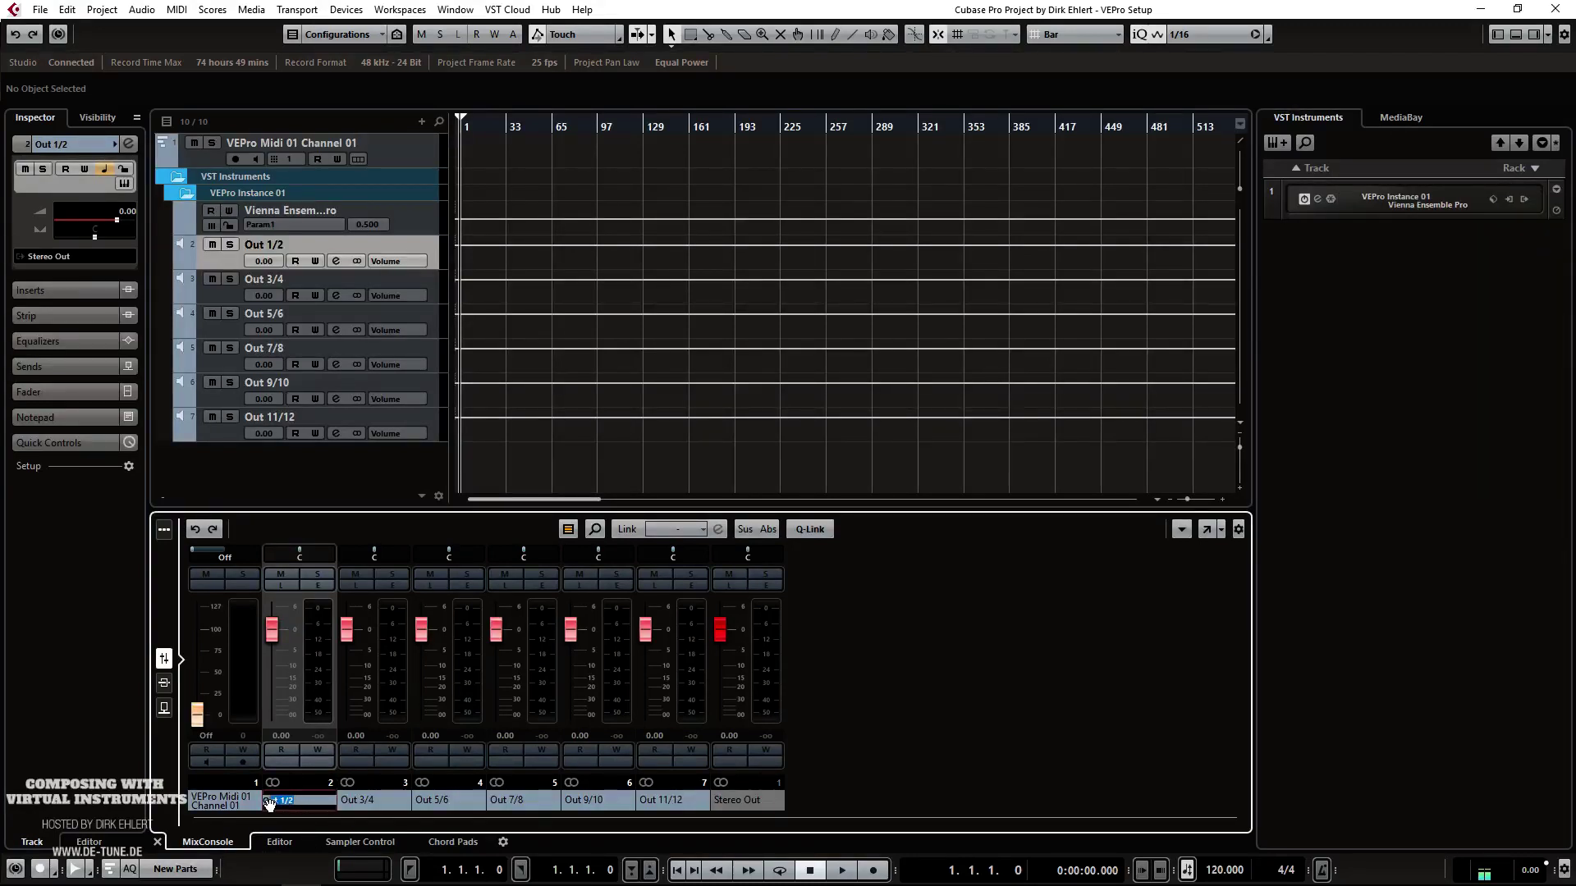
type("Vln Pizz")
key("Return")
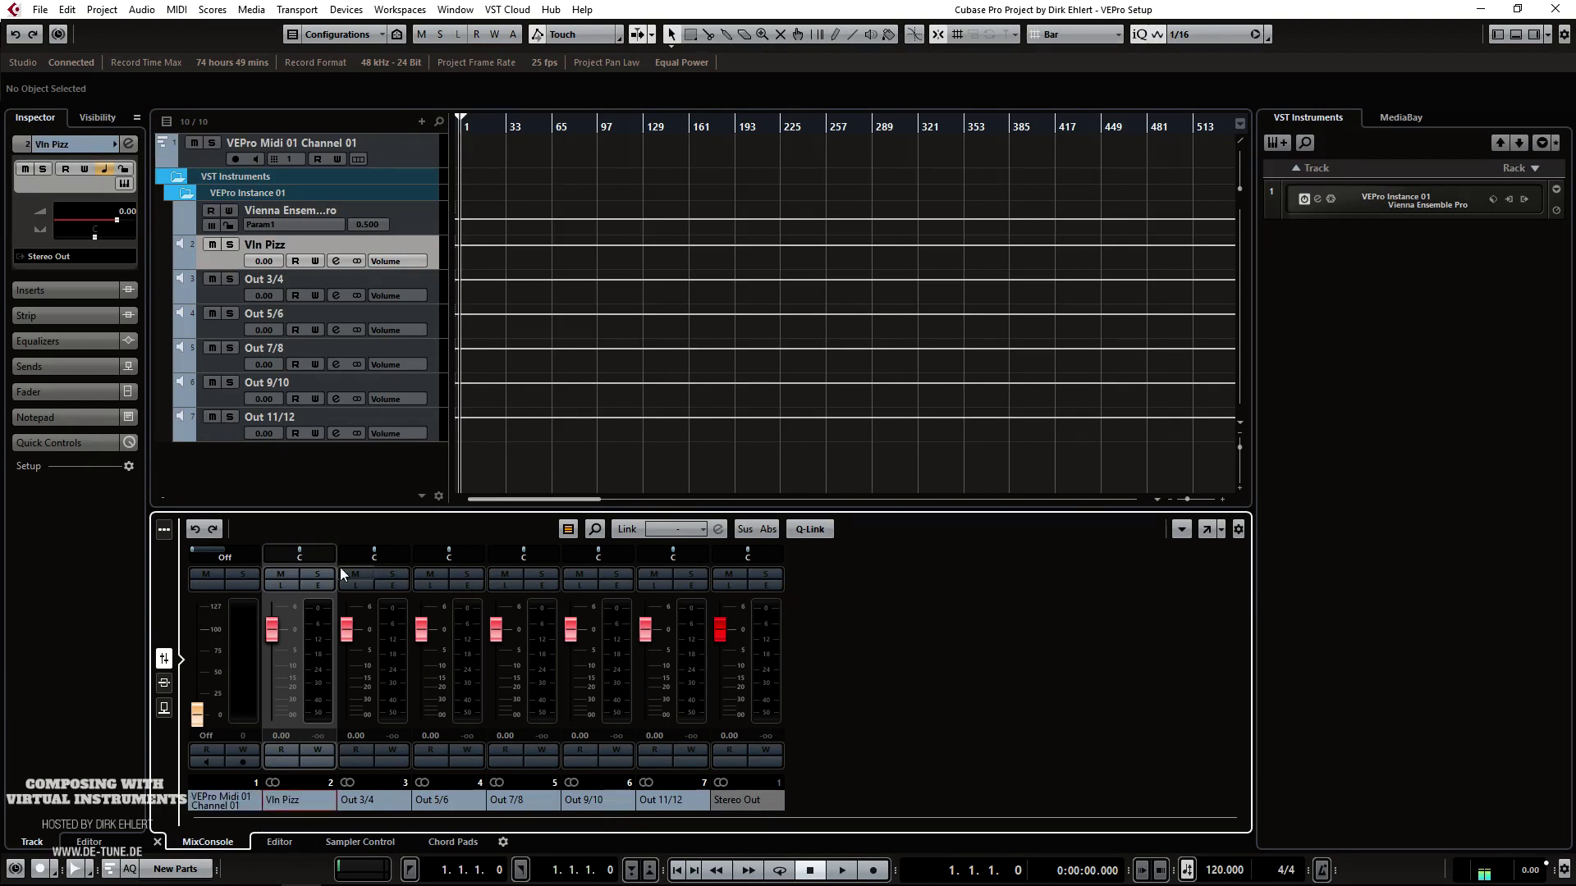
left_click(330, 801)
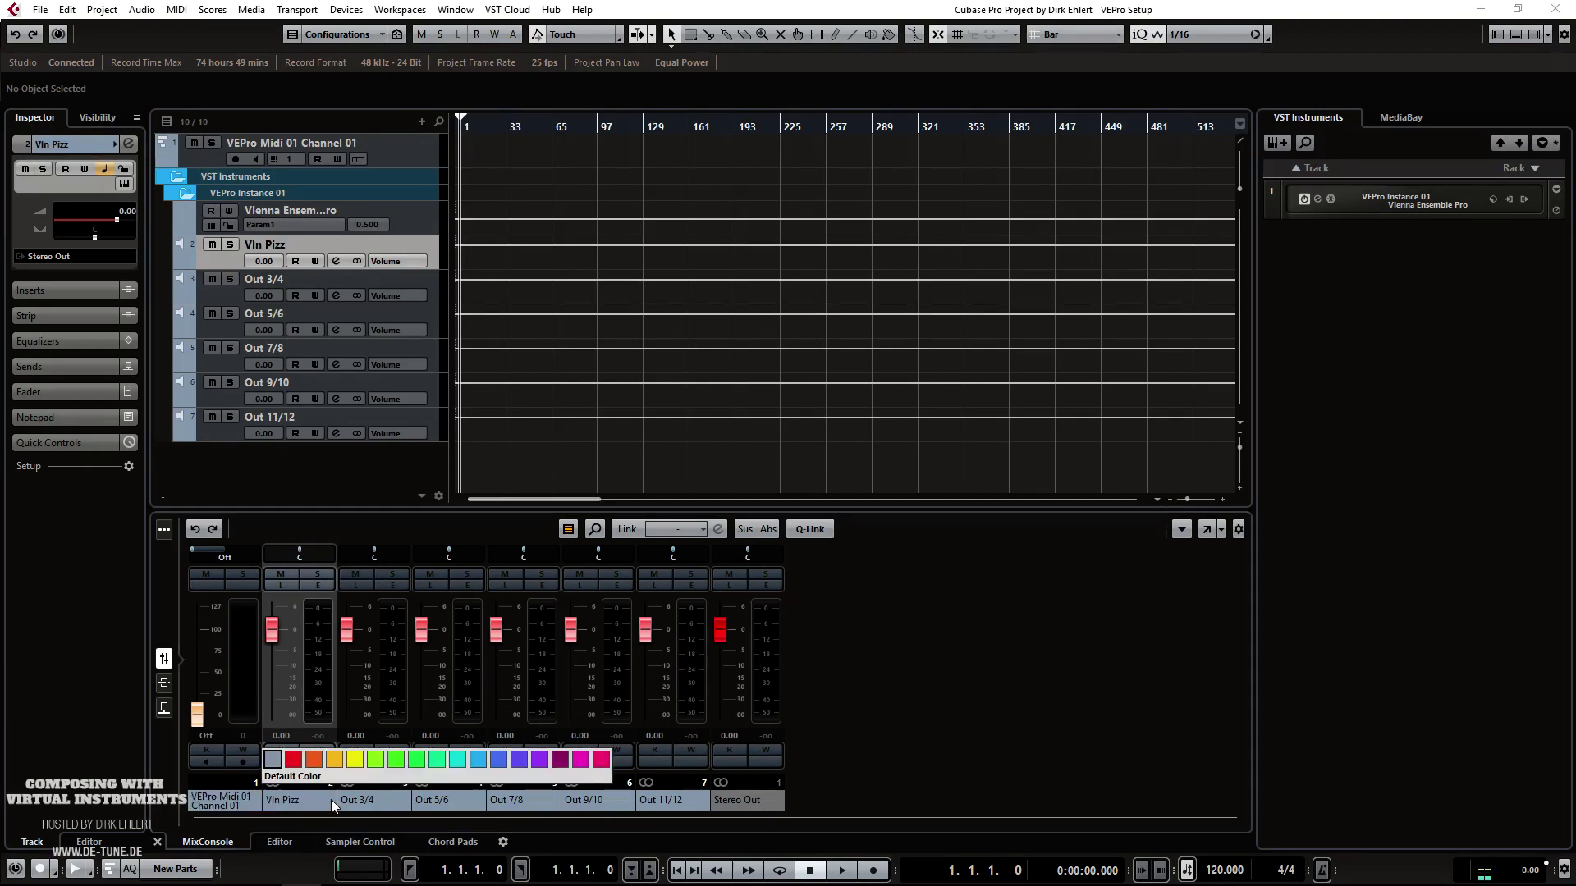
left_click(382, 767)
Step: Colour the VEPro Midi 01 Channel 01 track lime green and rename it VEPro Vln Pizz
left_click(310, 142)
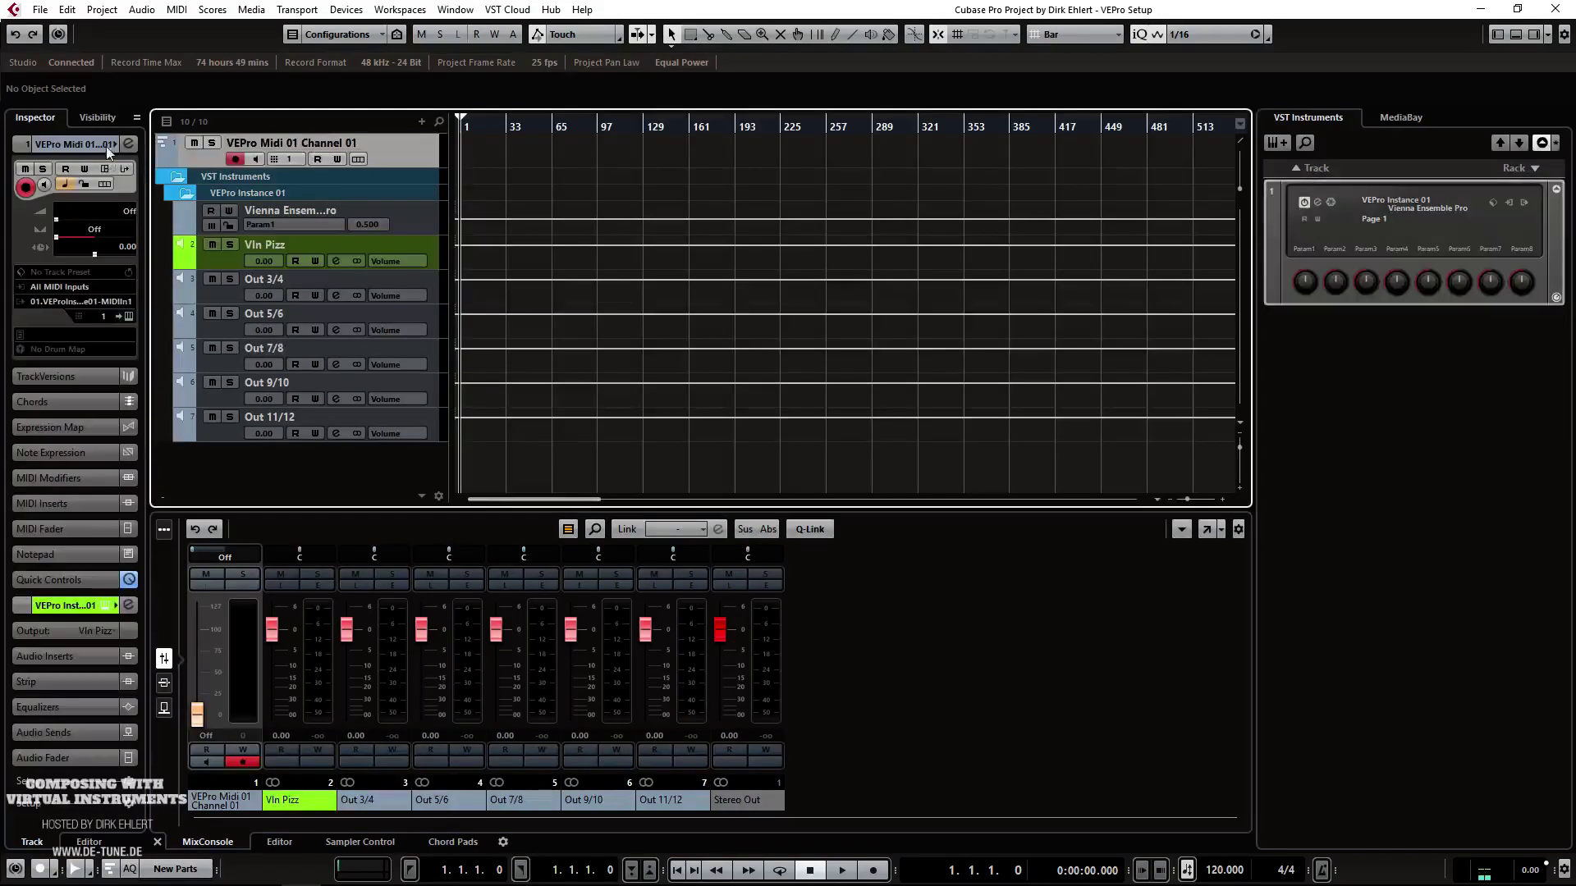
left_click(116, 143)
left_click(235, 144)
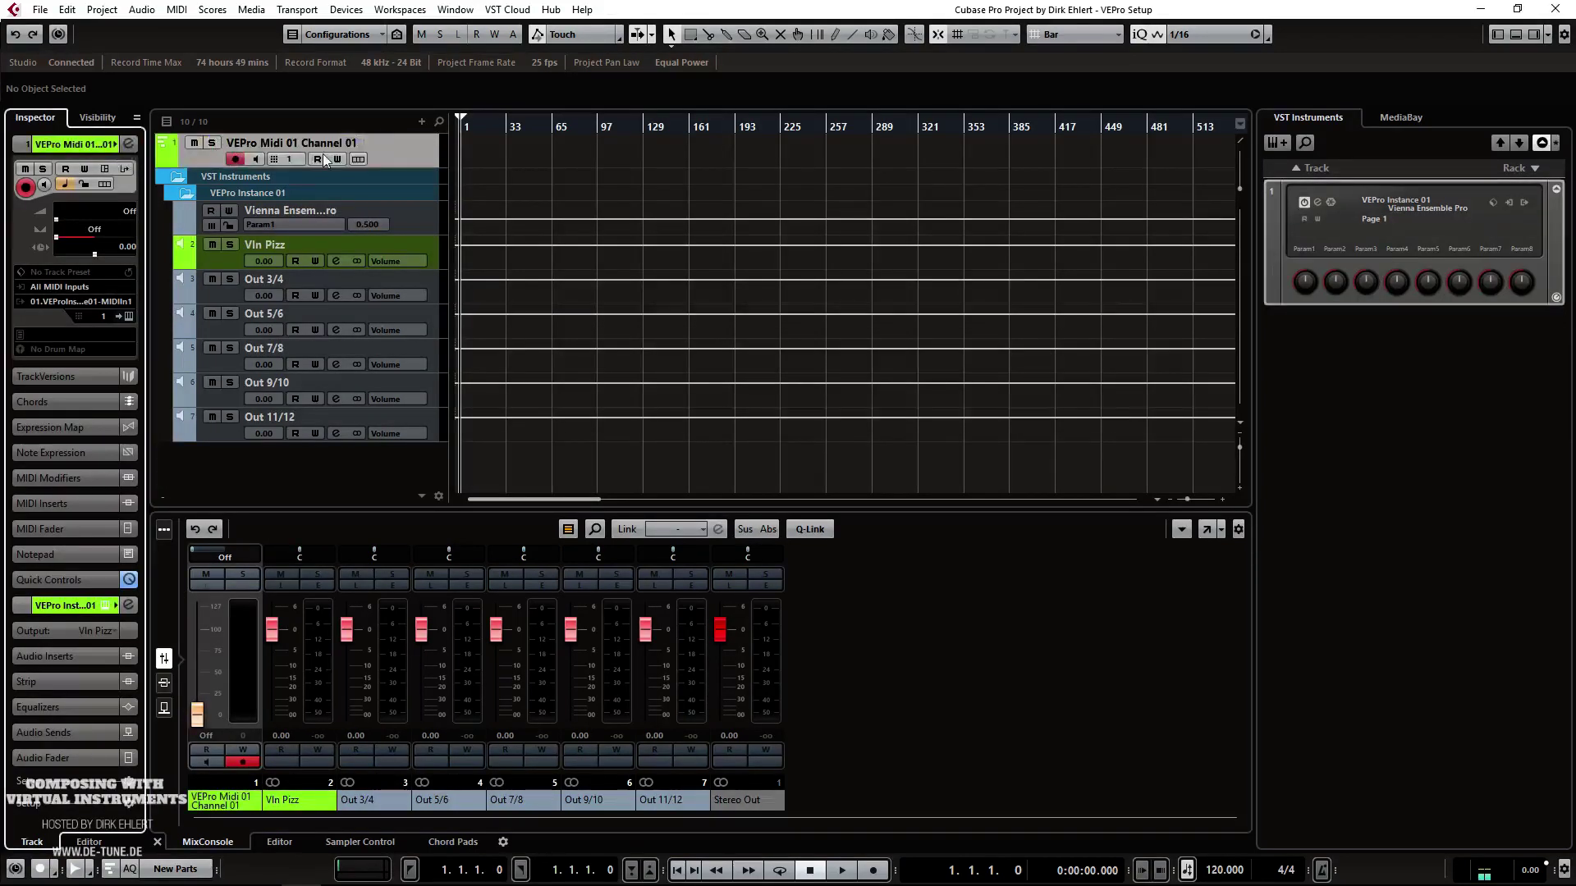
double_click(283, 145)
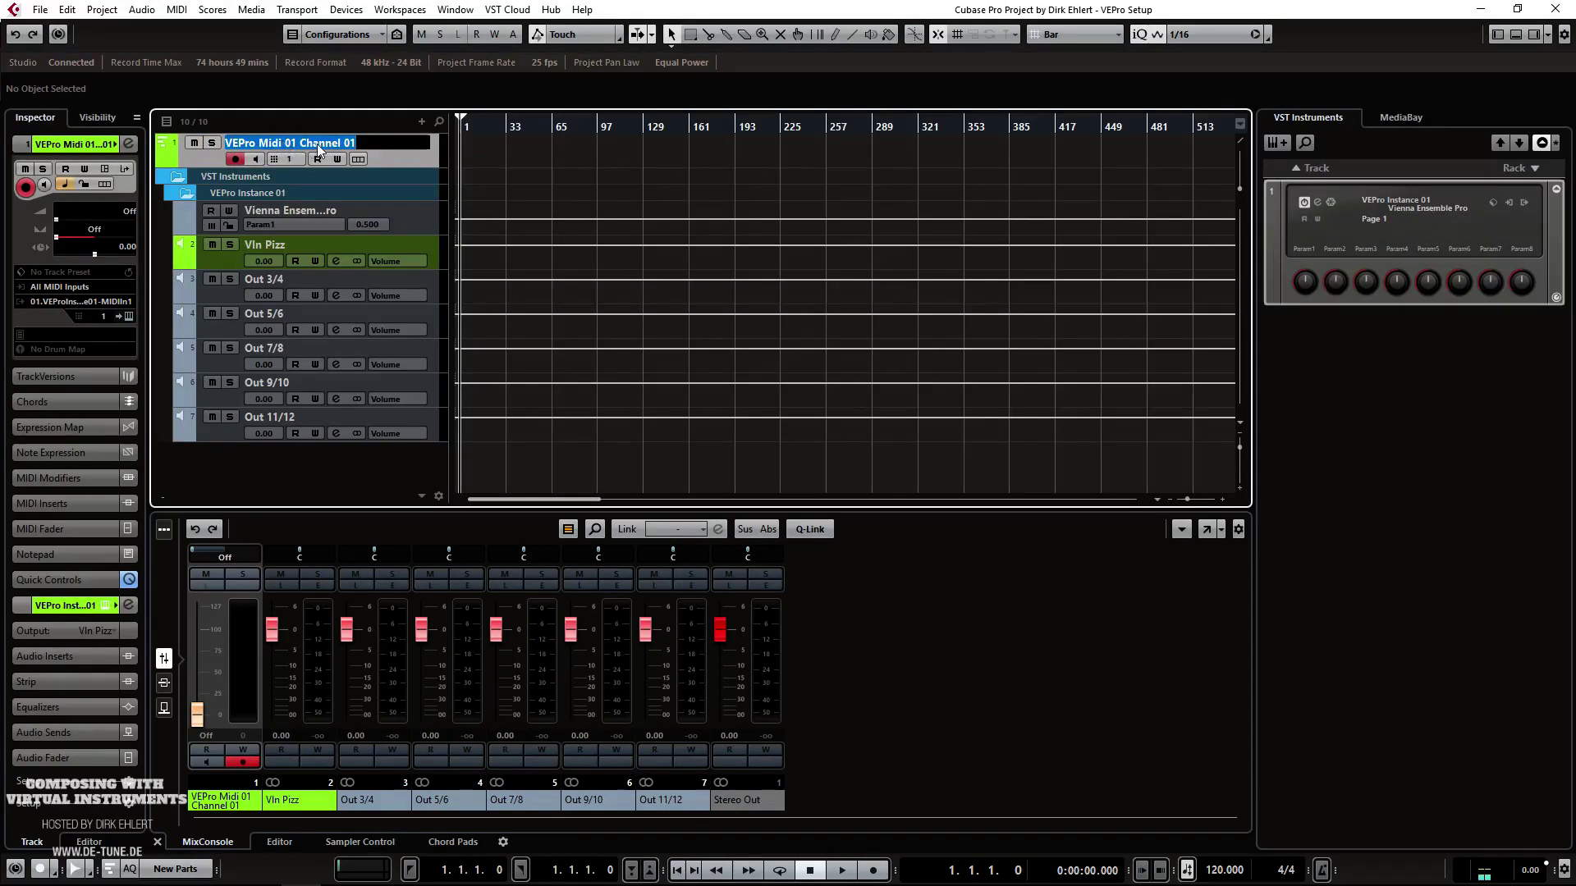
left_click_drag(260, 145, 398, 154)
type("Vln Pizz")
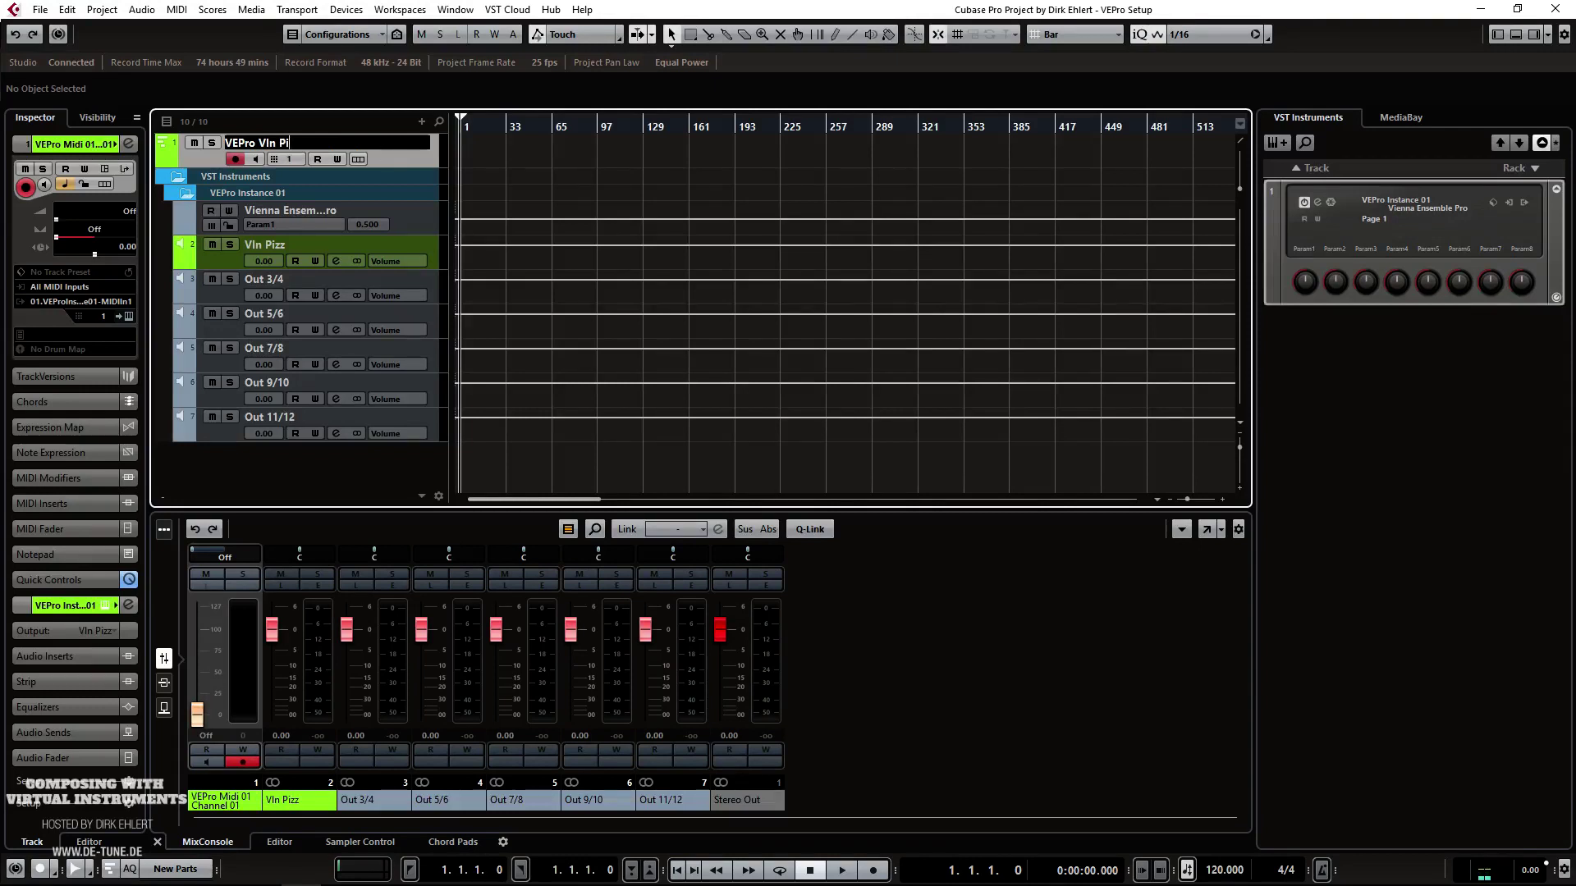
key("Return")
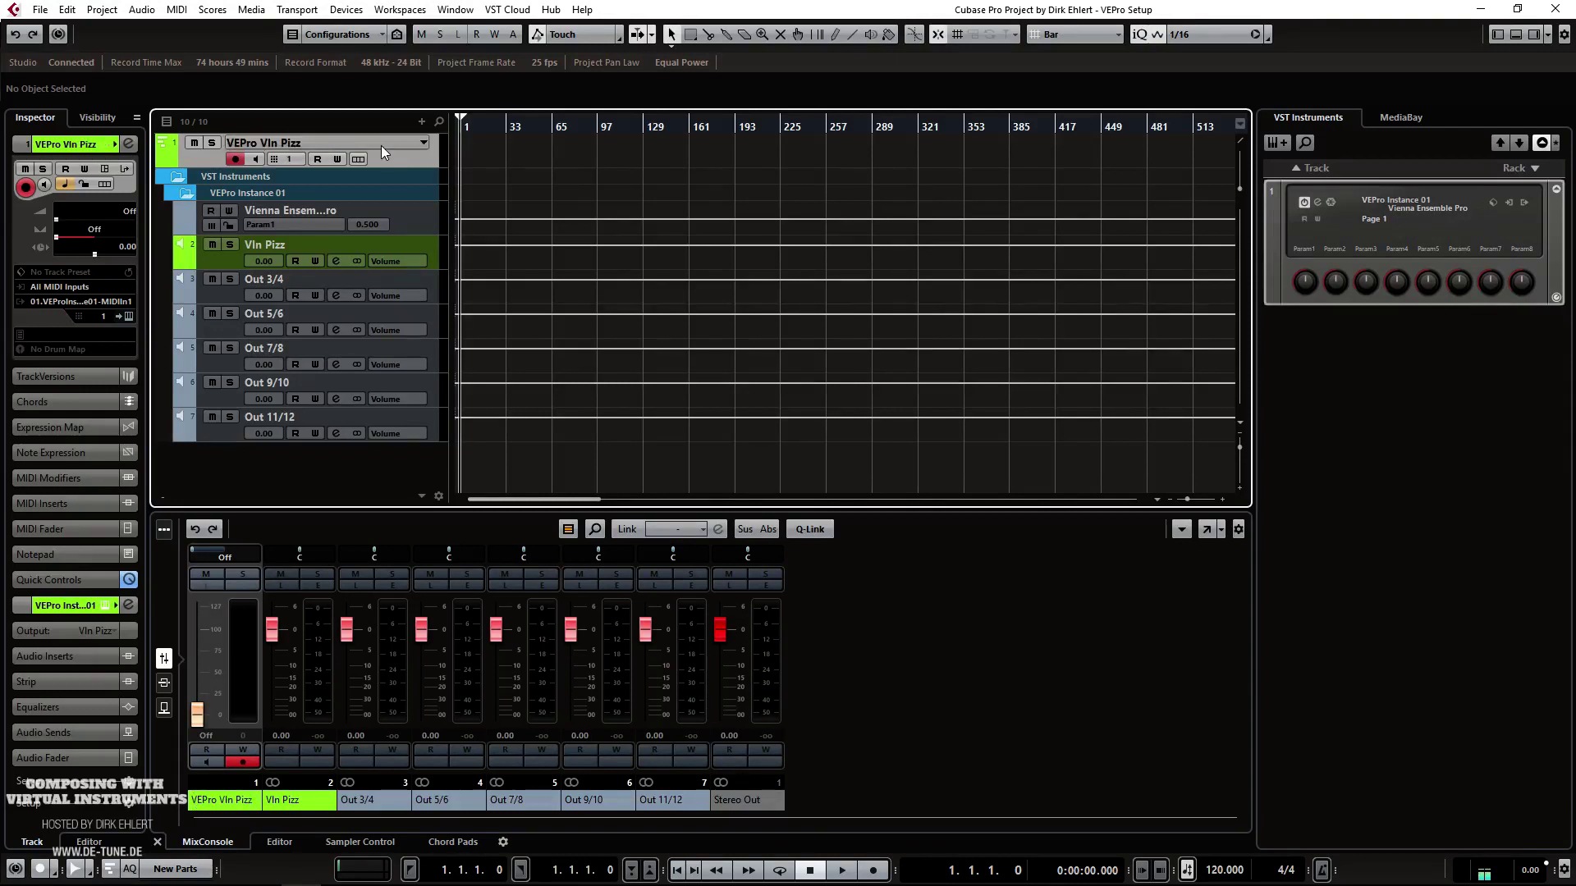
Step: Add 15 MIDI tracks below the VEPro Vln Pizz track
right_click(332, 137)
mouse_move(394, 148)
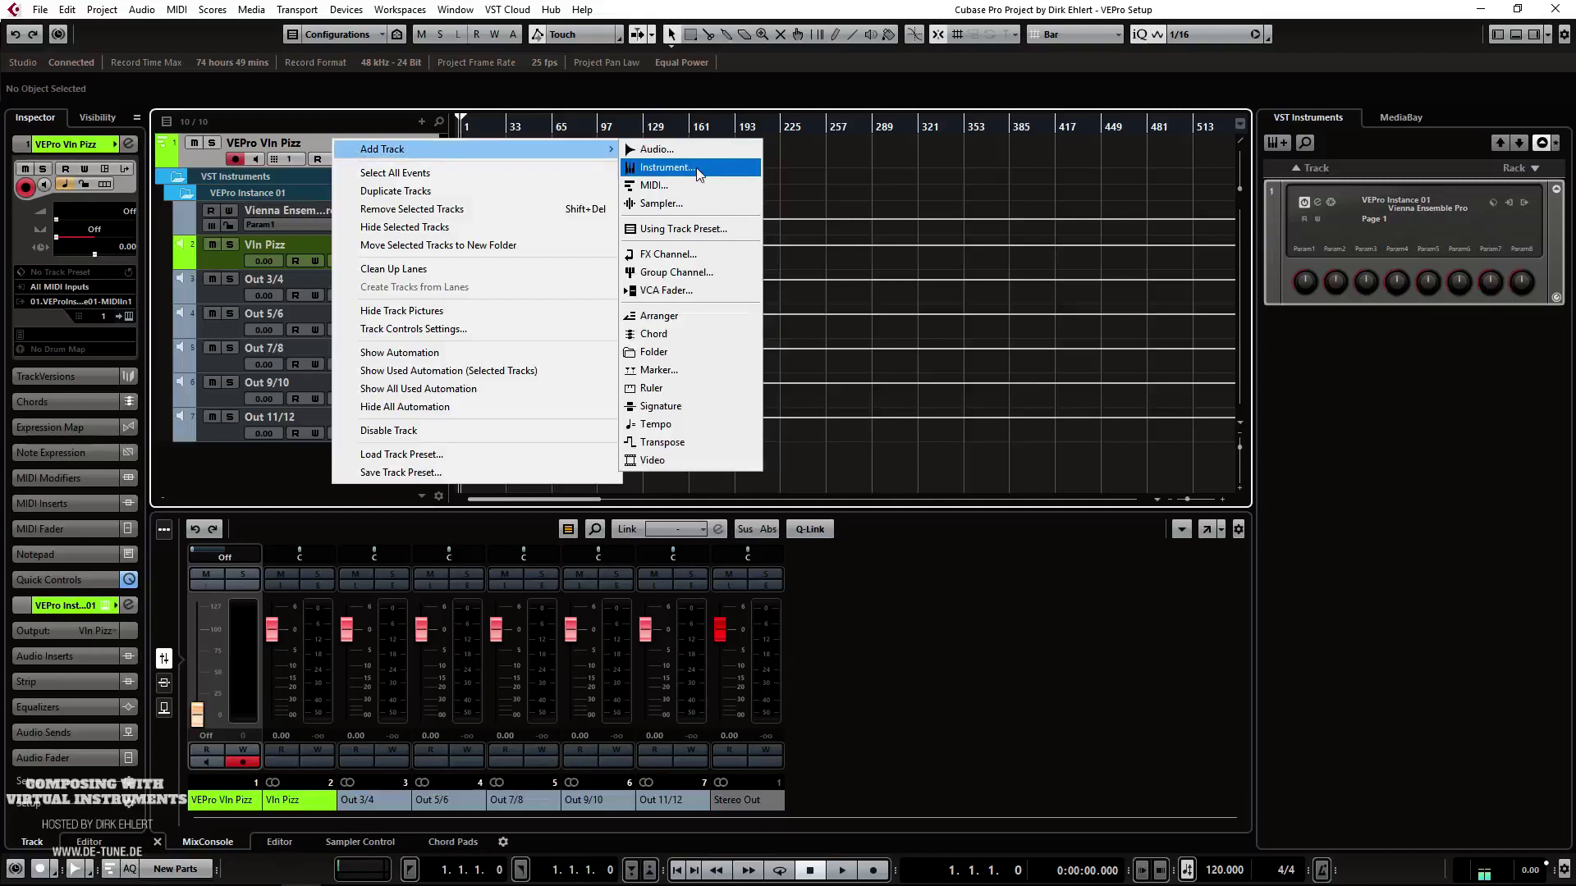
left_click(683, 185)
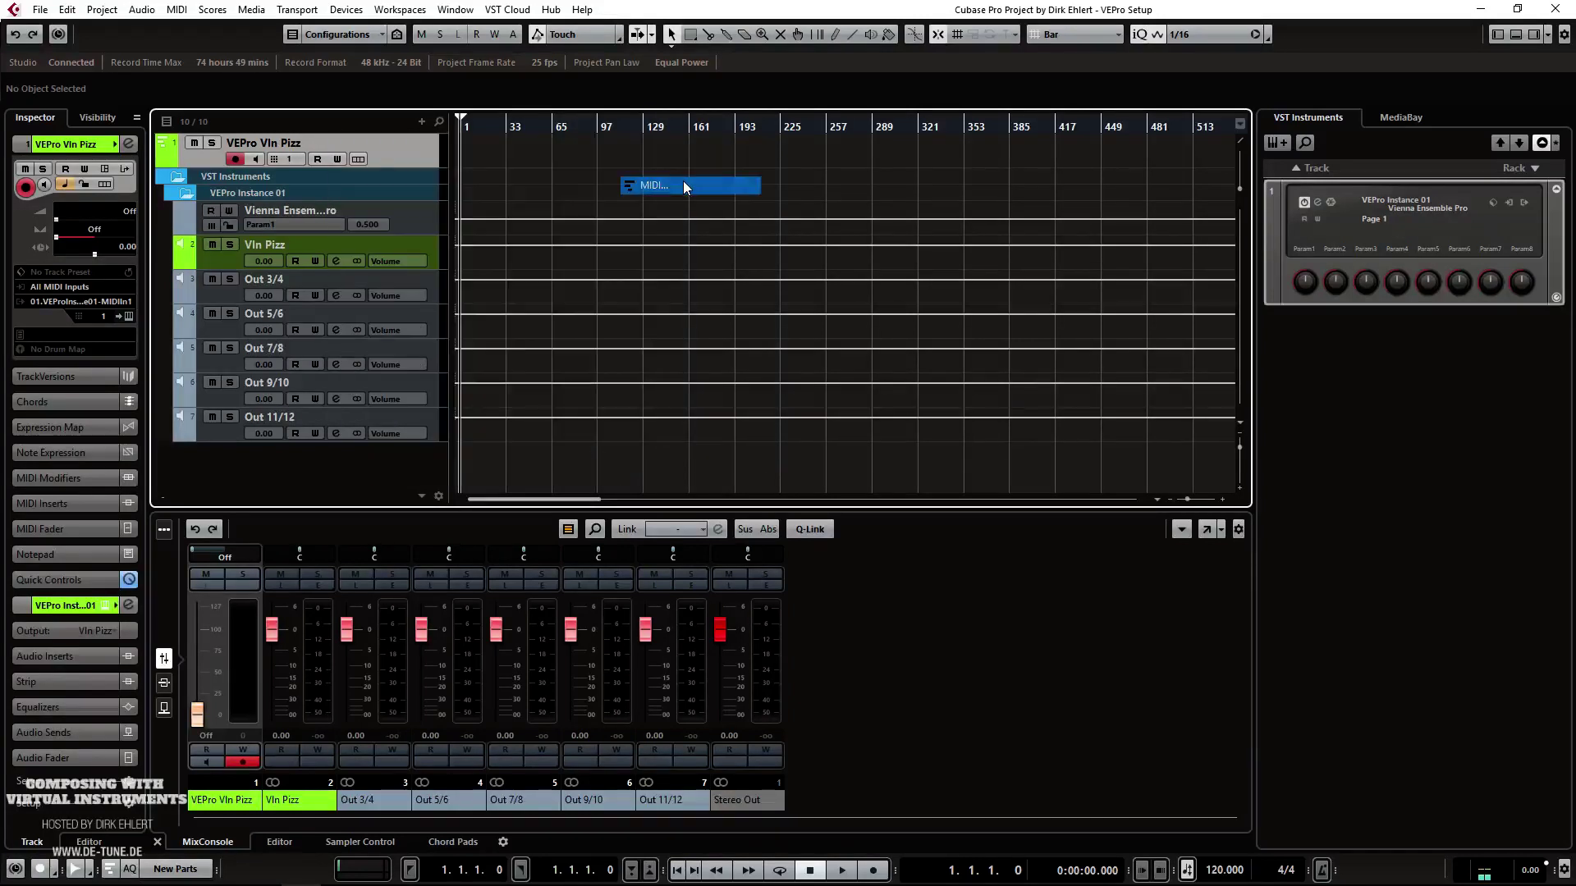
left_click(696, 440)
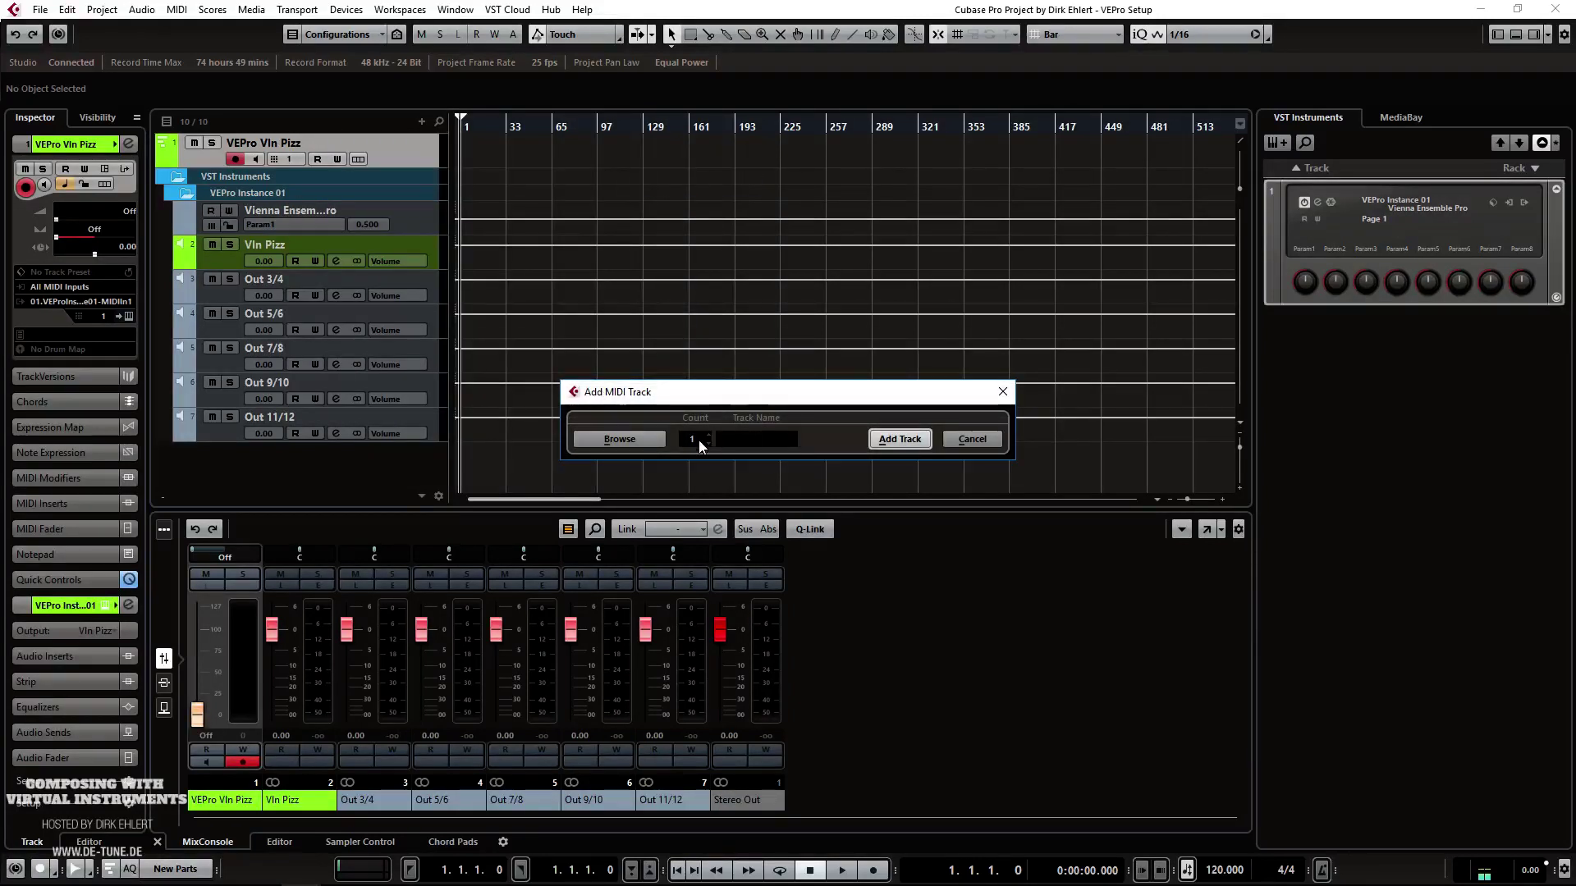
type("1")
left_click(907, 441)
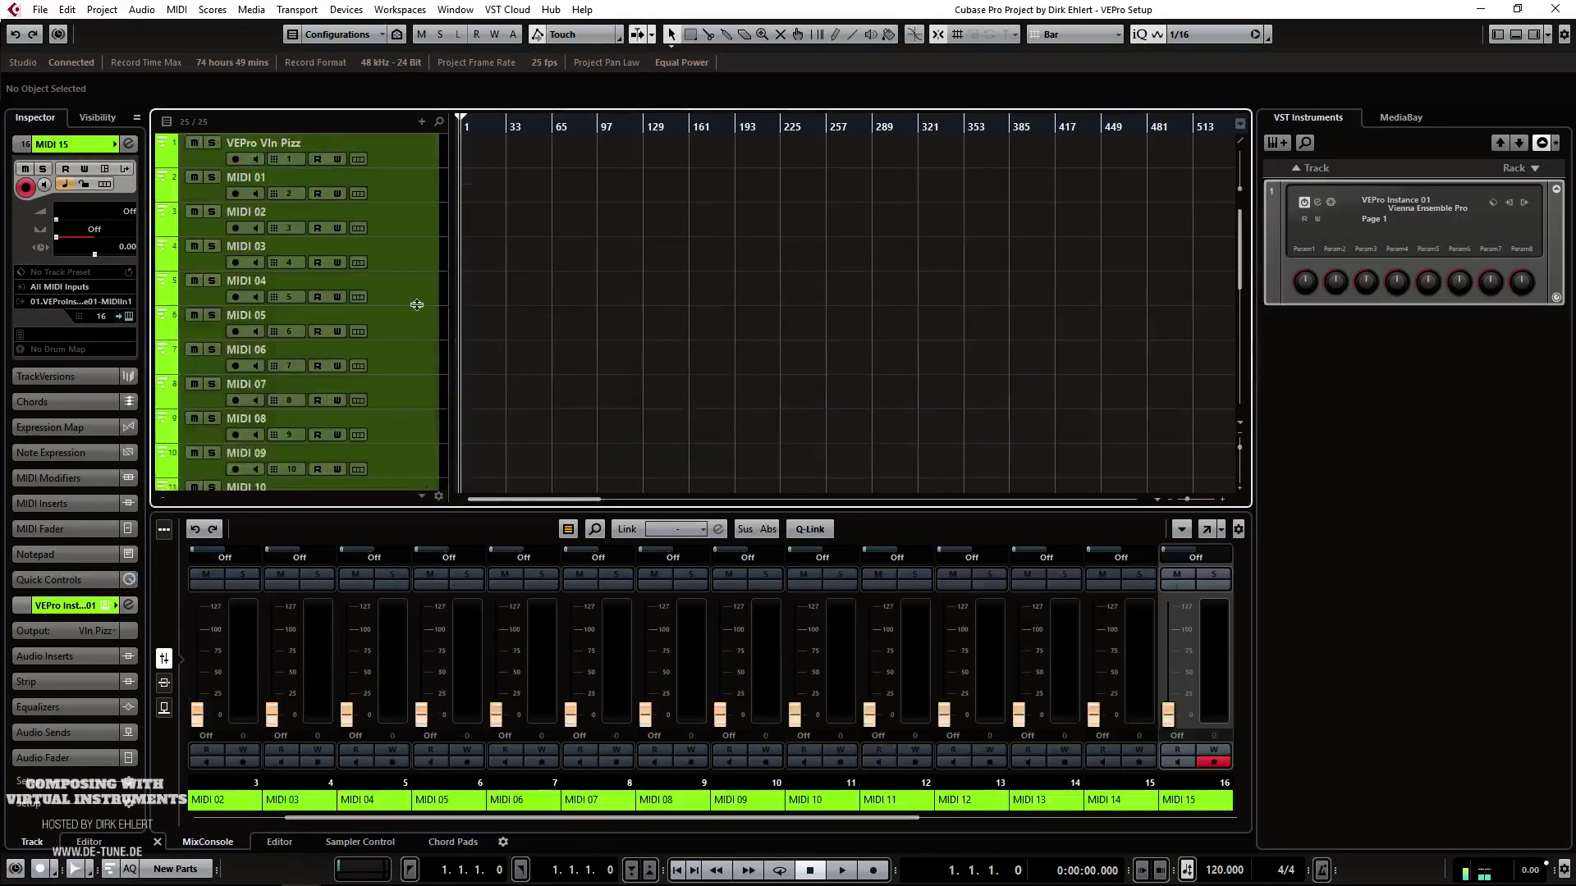
Step: Select tracks MIDI 01 through MIDI 15, reduce their height to a single line, and reselect the VEPro Vln Pizz track
left_click(275, 177)
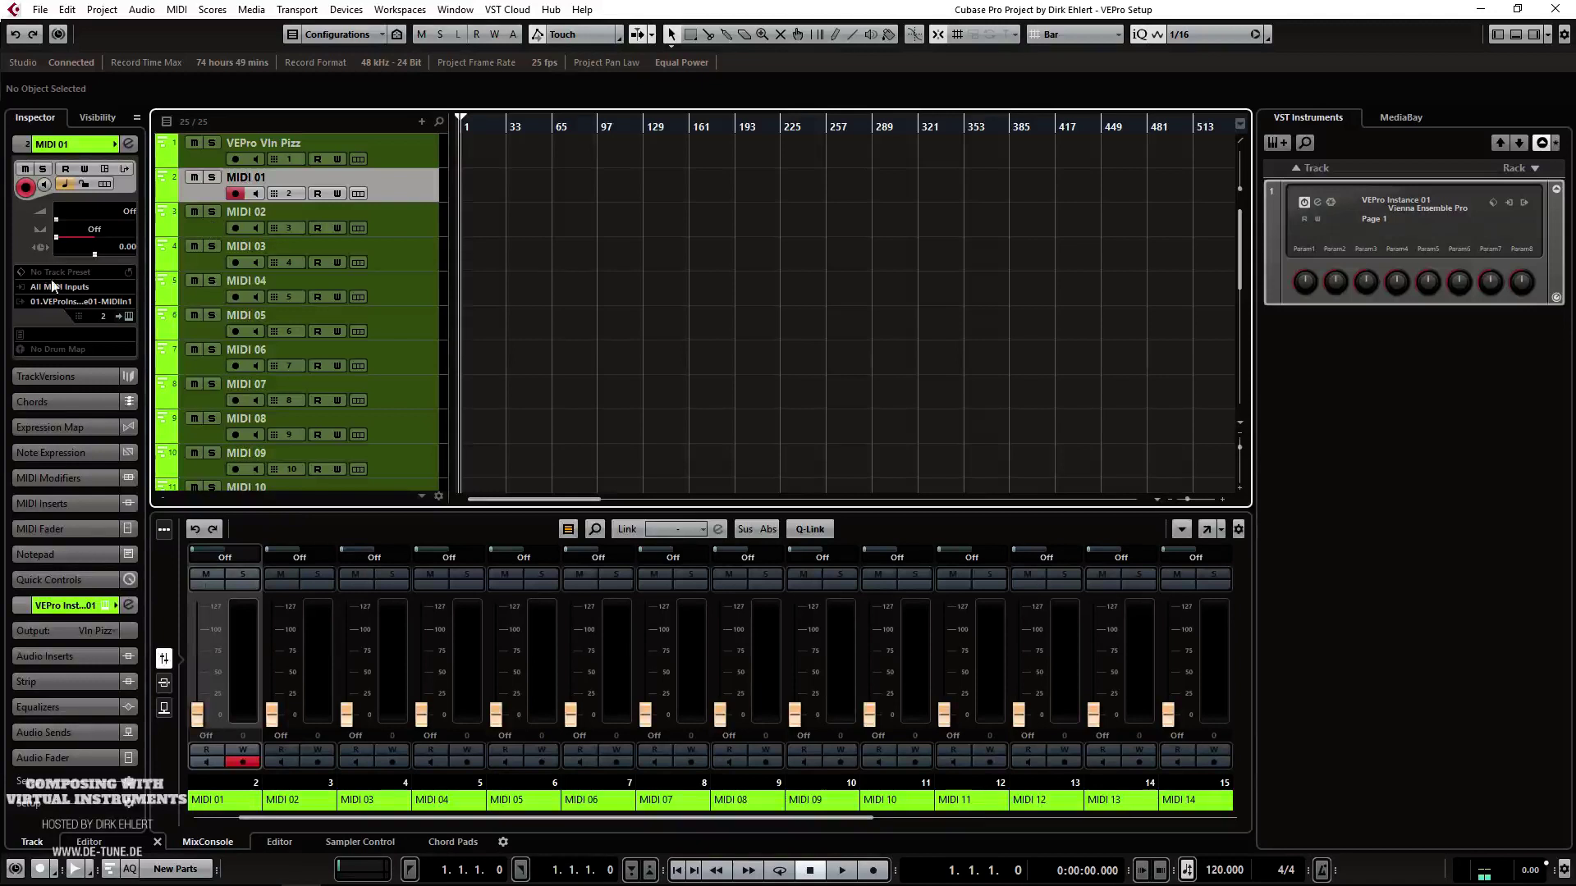
left_click(263, 208)
left_click(361, 182)
scroll(395, 293, "down", 2)
scroll(395, 293, "down", 4)
left_click(407, 239, "shift")
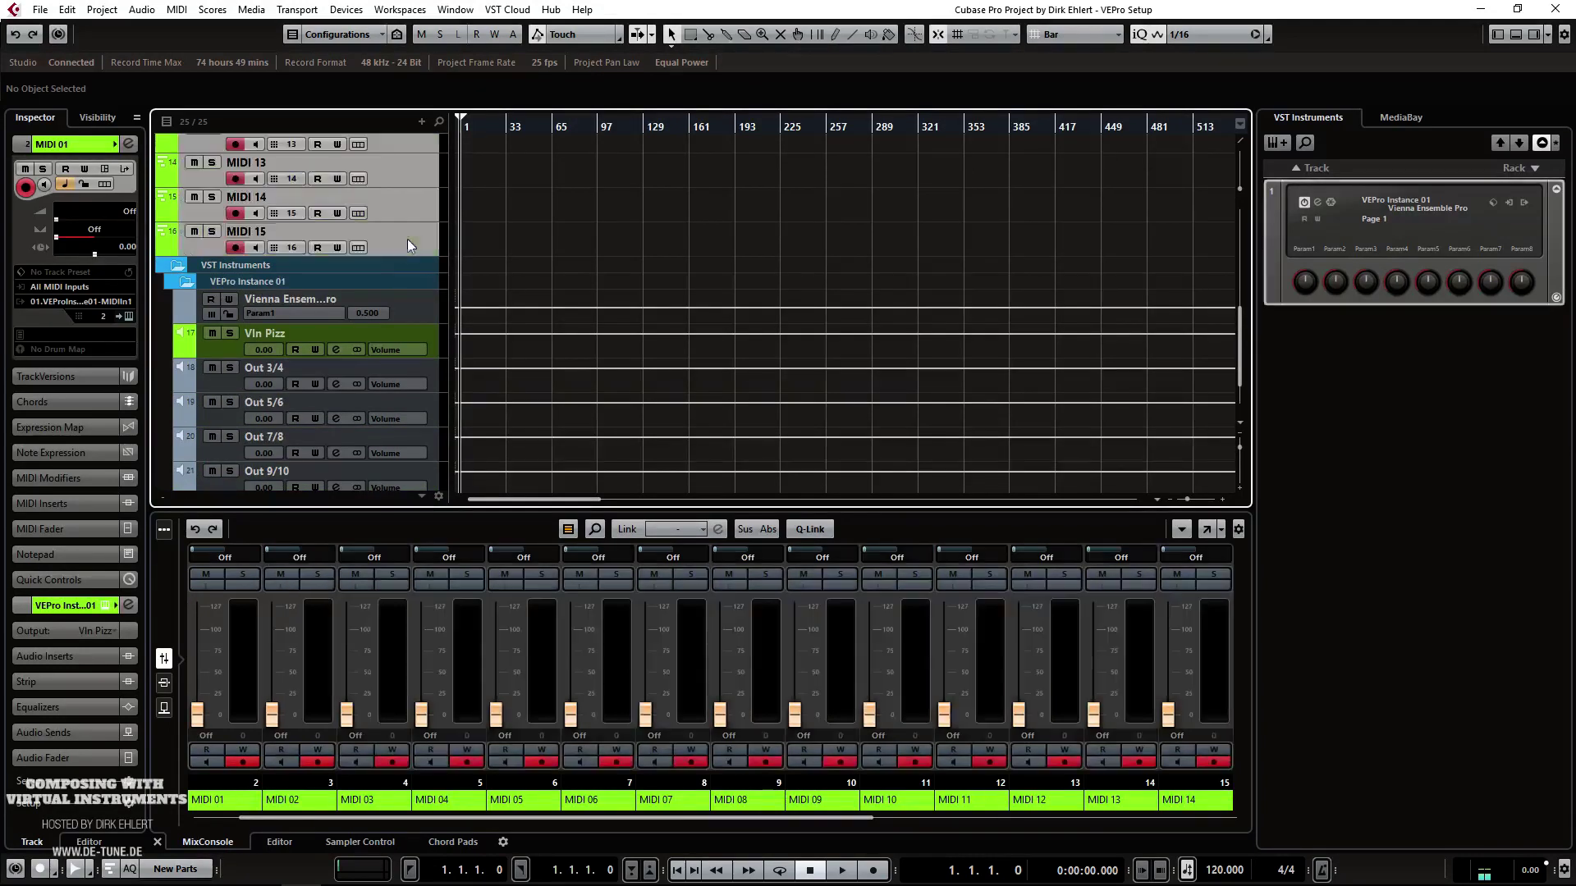
scroll(408, 223, "down", 2)
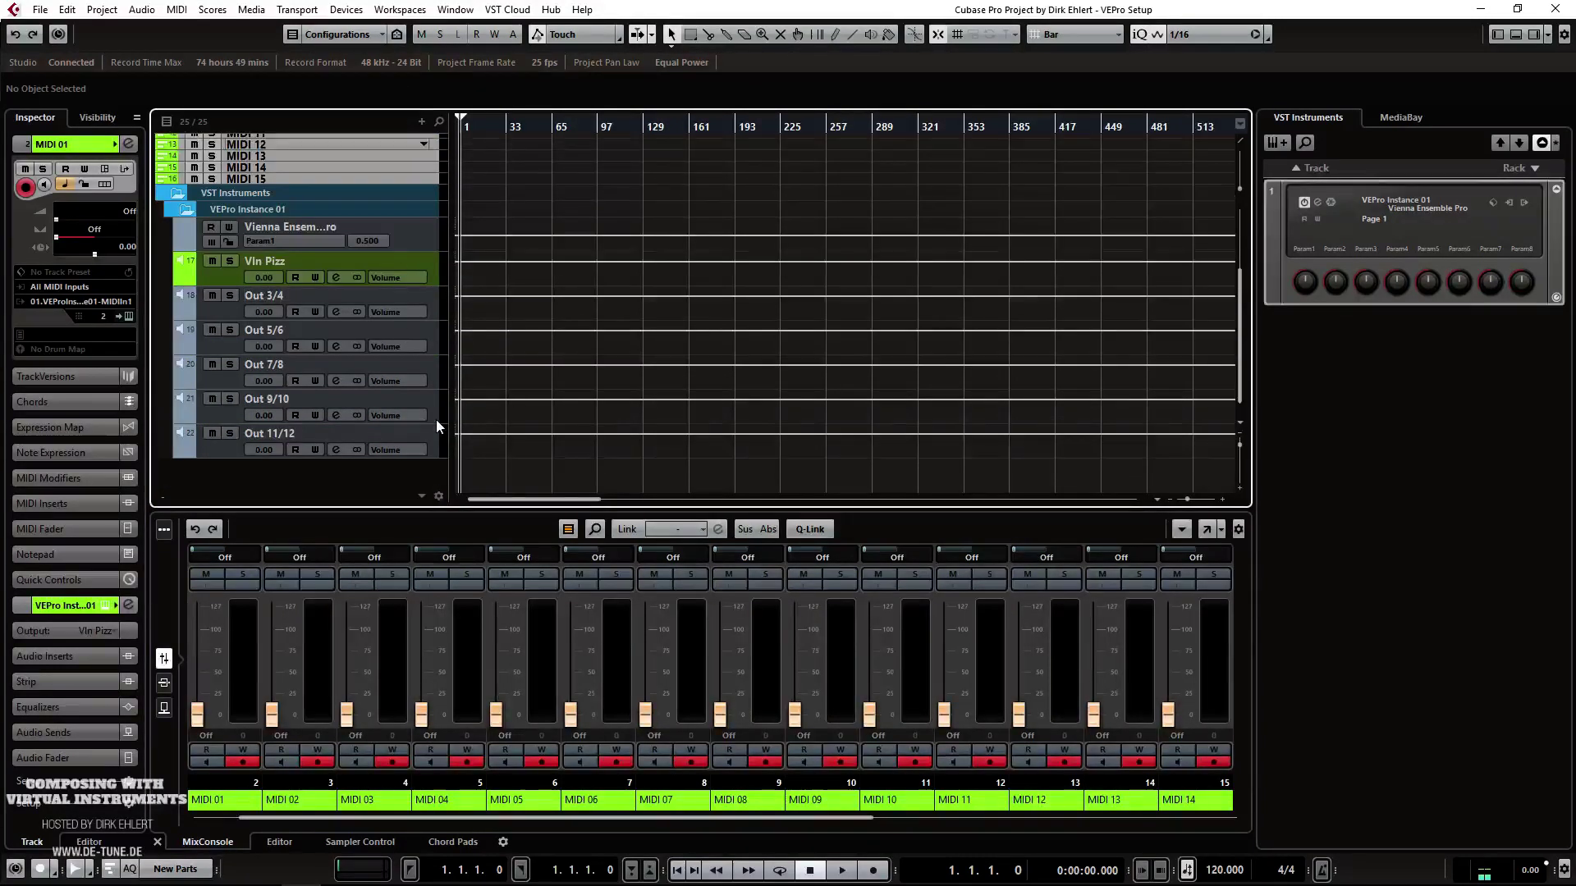
scroll(396, 235, "up", 5)
left_click(386, 150)
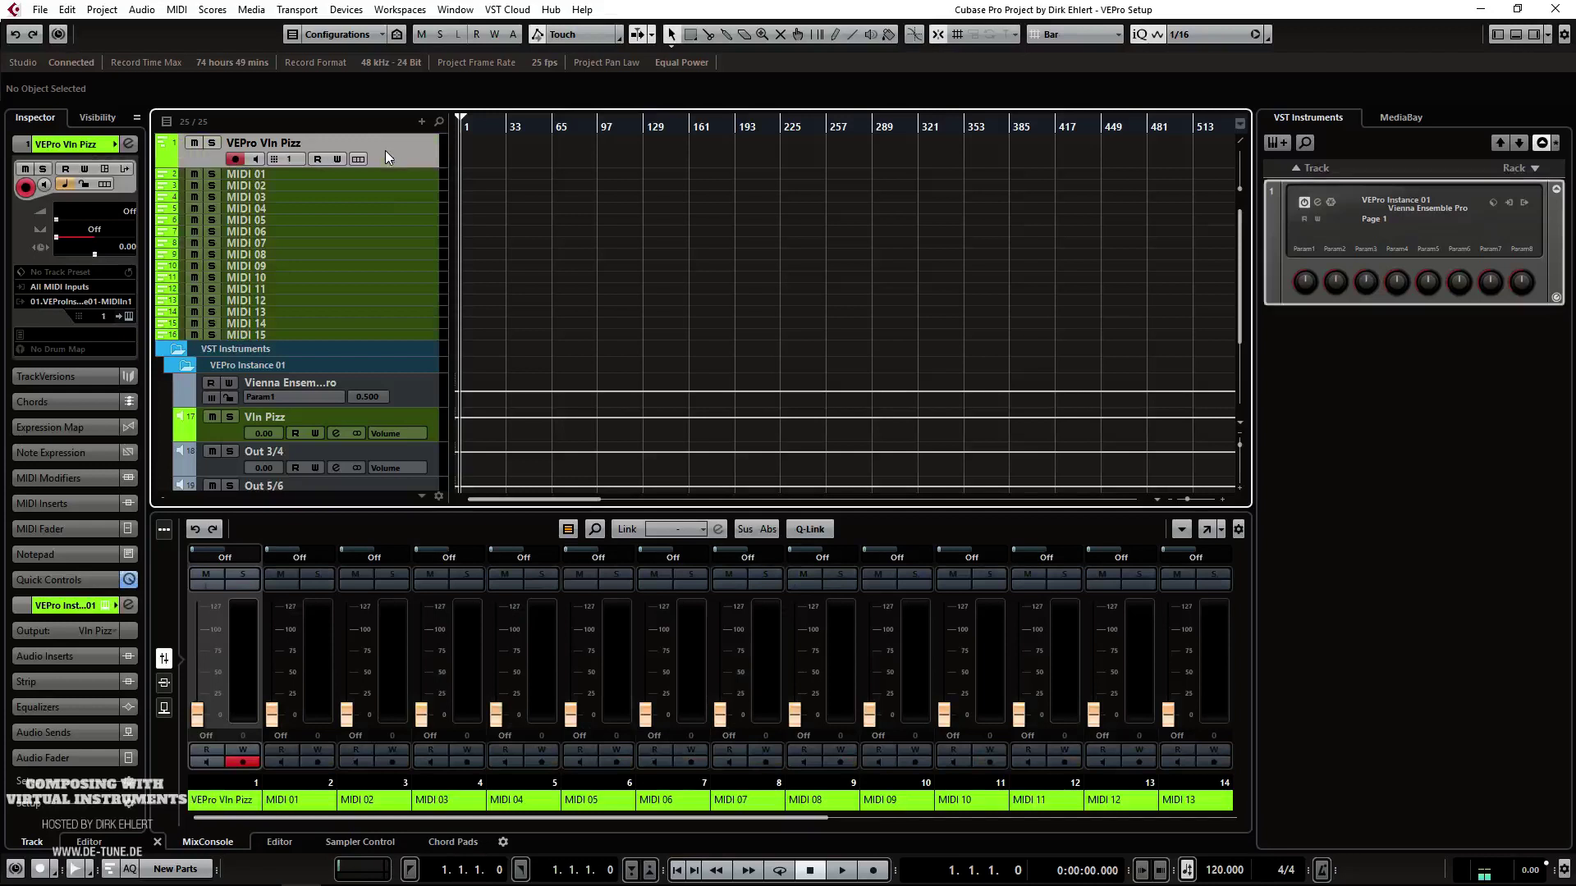
Step: Hide the MIDI channels in the MixConsole
left_click(568, 530)
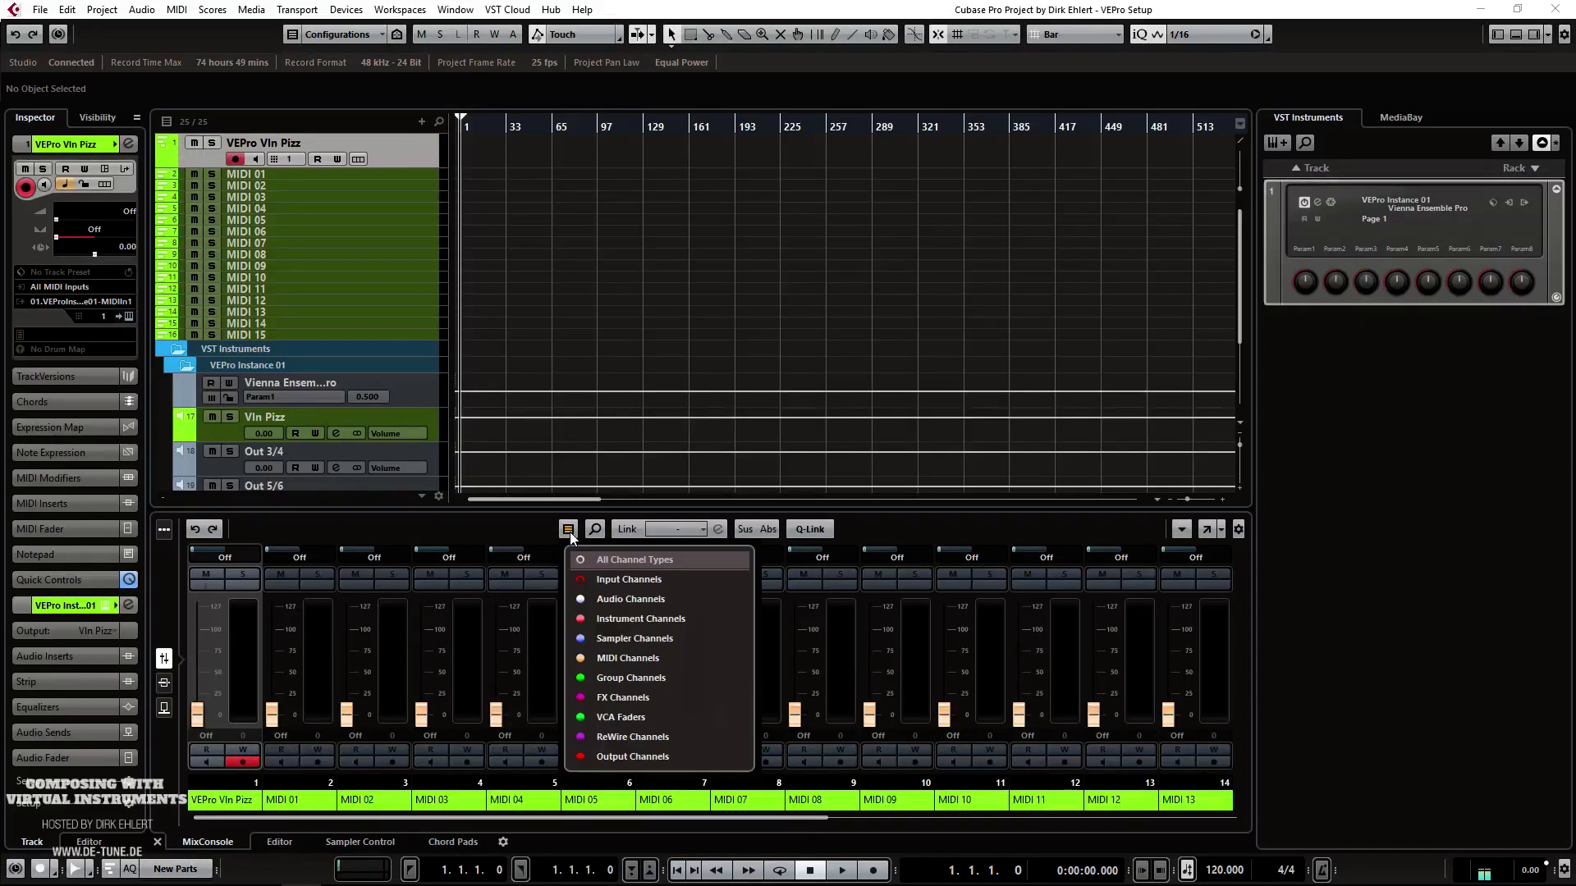
left_click(581, 661)
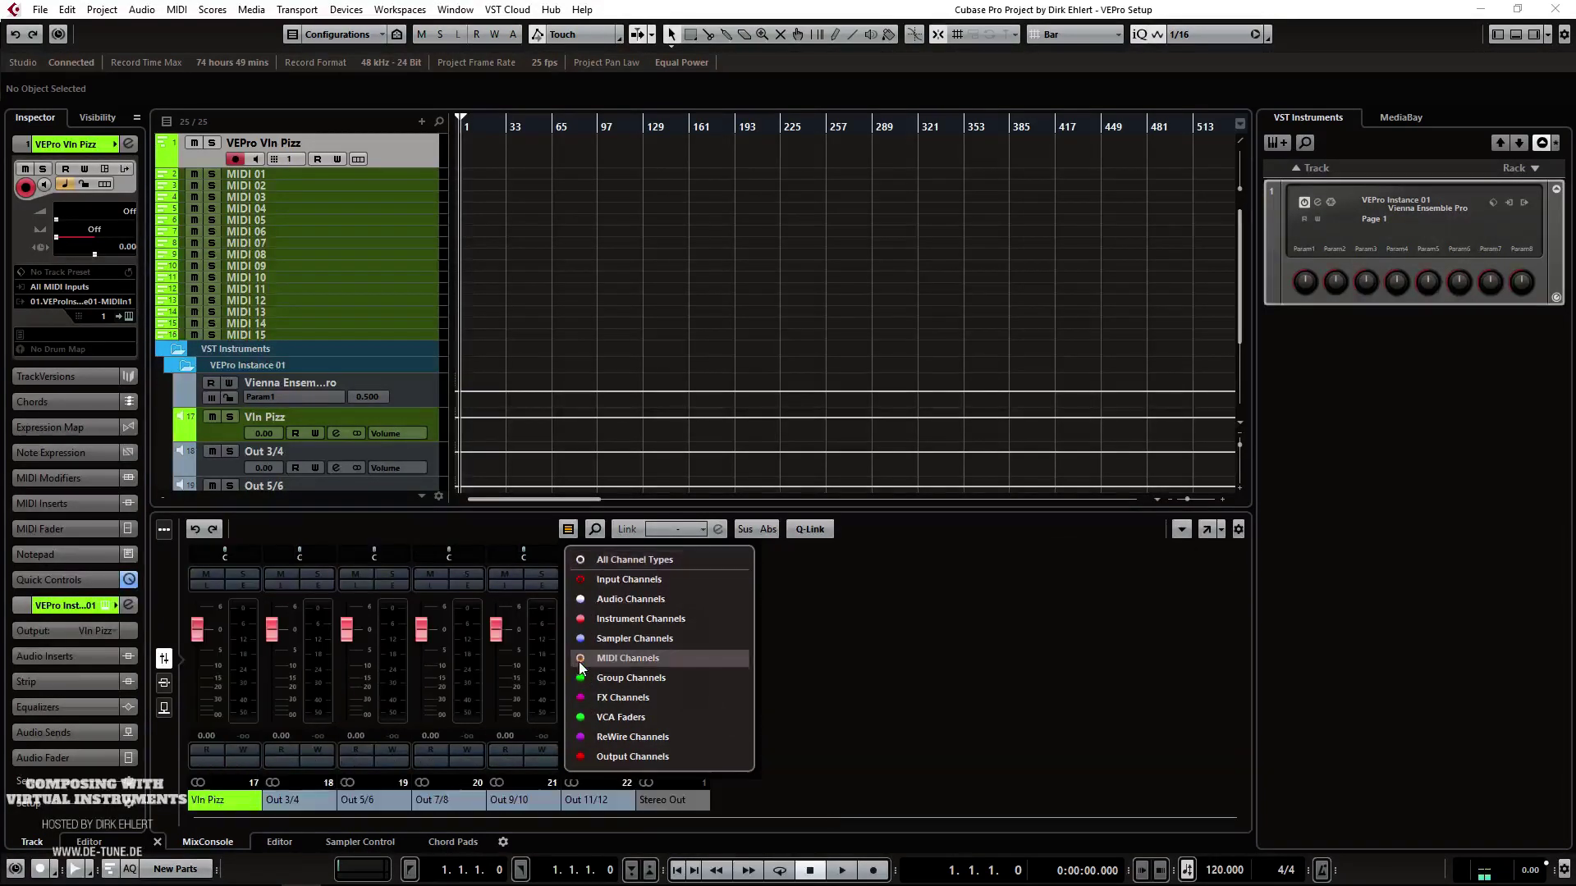
left_click(449, 643)
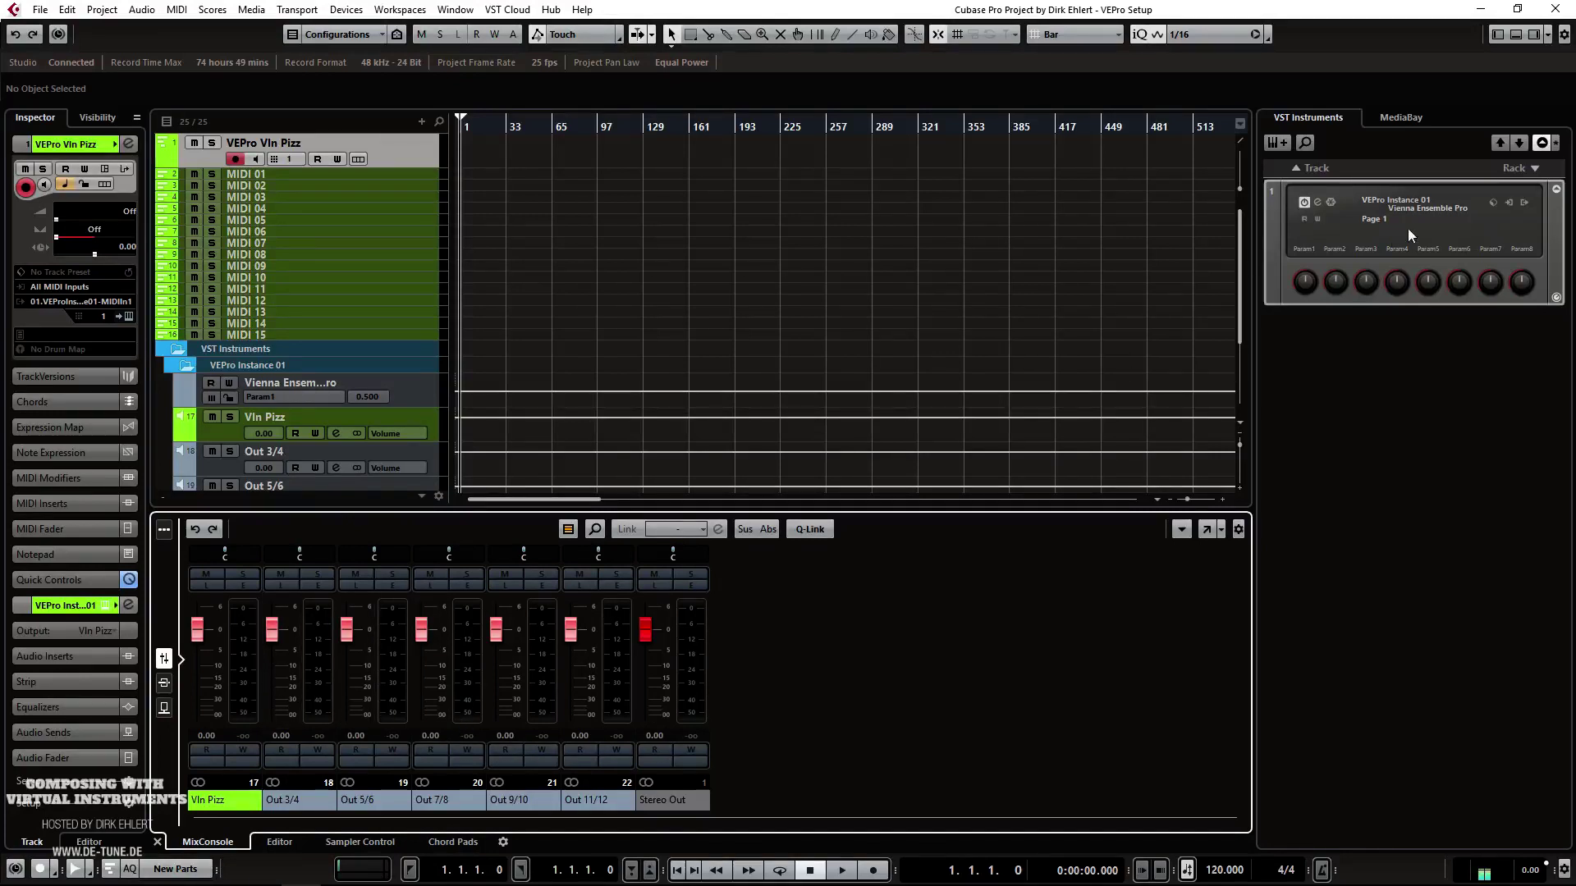
Step: Check the Violins - Tremolos settings in Instance 01 and rename the MIDI 01 track to VEPro Vln Trem in Cubase
left_click(1526, 204)
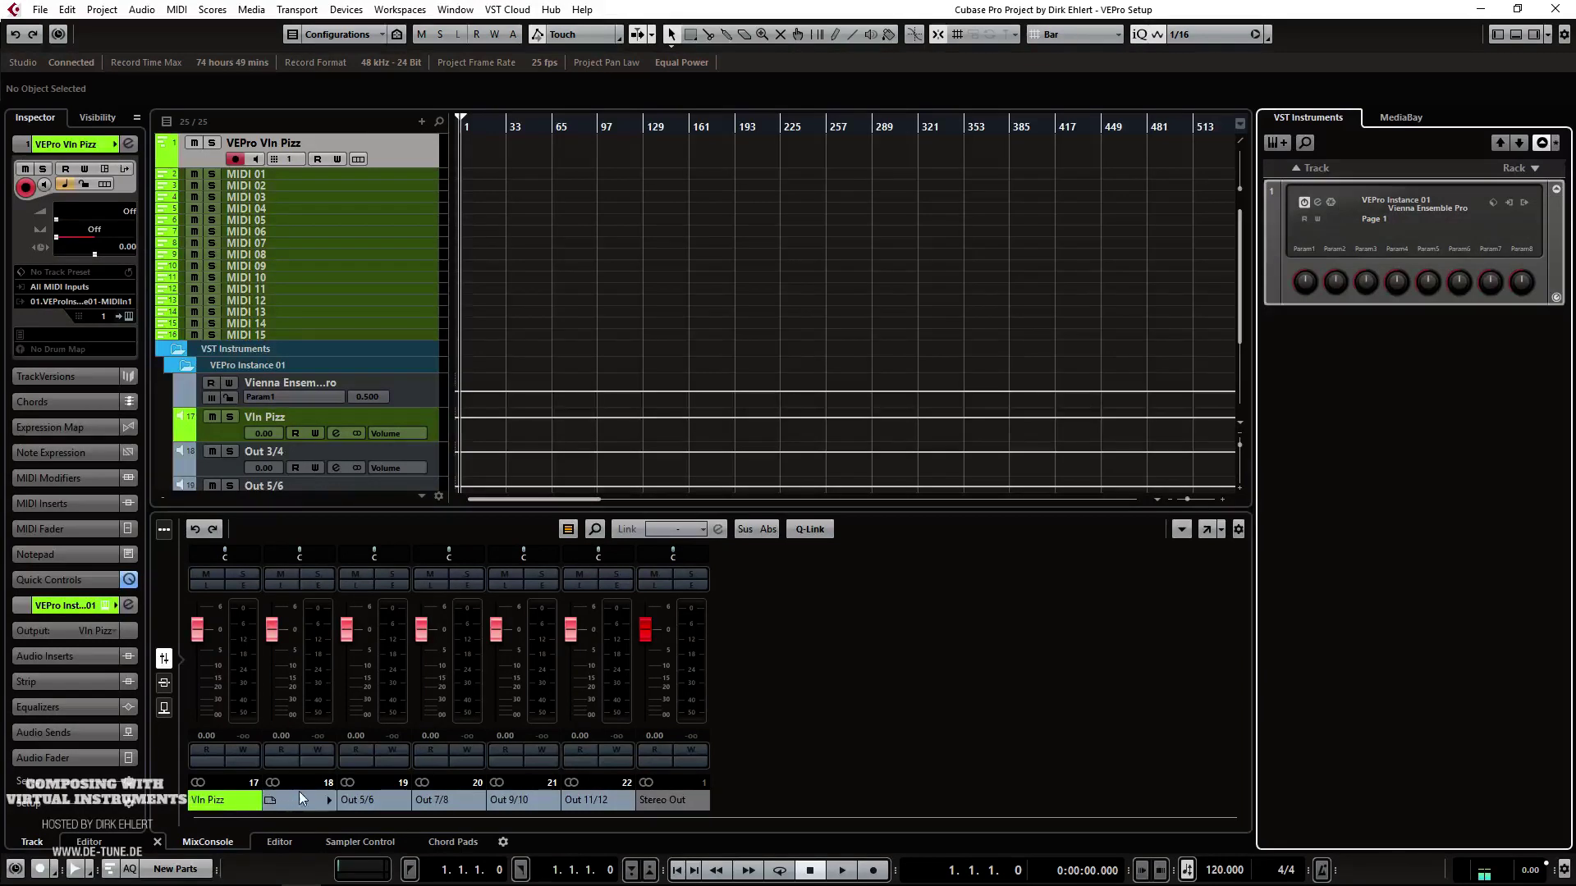
key("alt+Tab")
left_click_drag(1575, 42, 1023, 27)
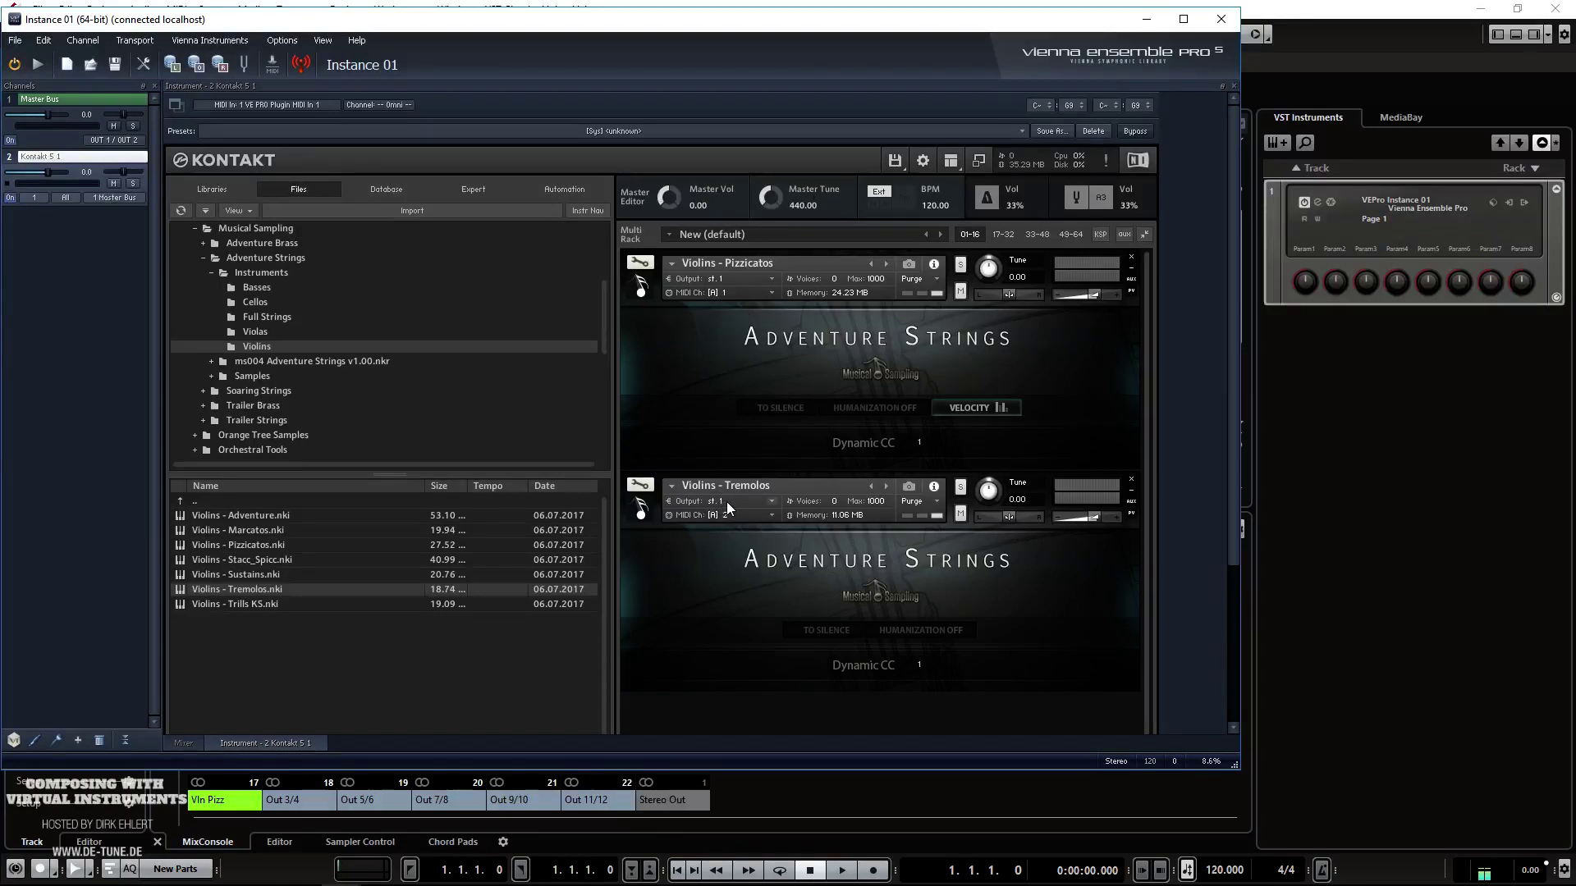
left_click_drag(394, 19, 1548, 20)
left_click(250, 174)
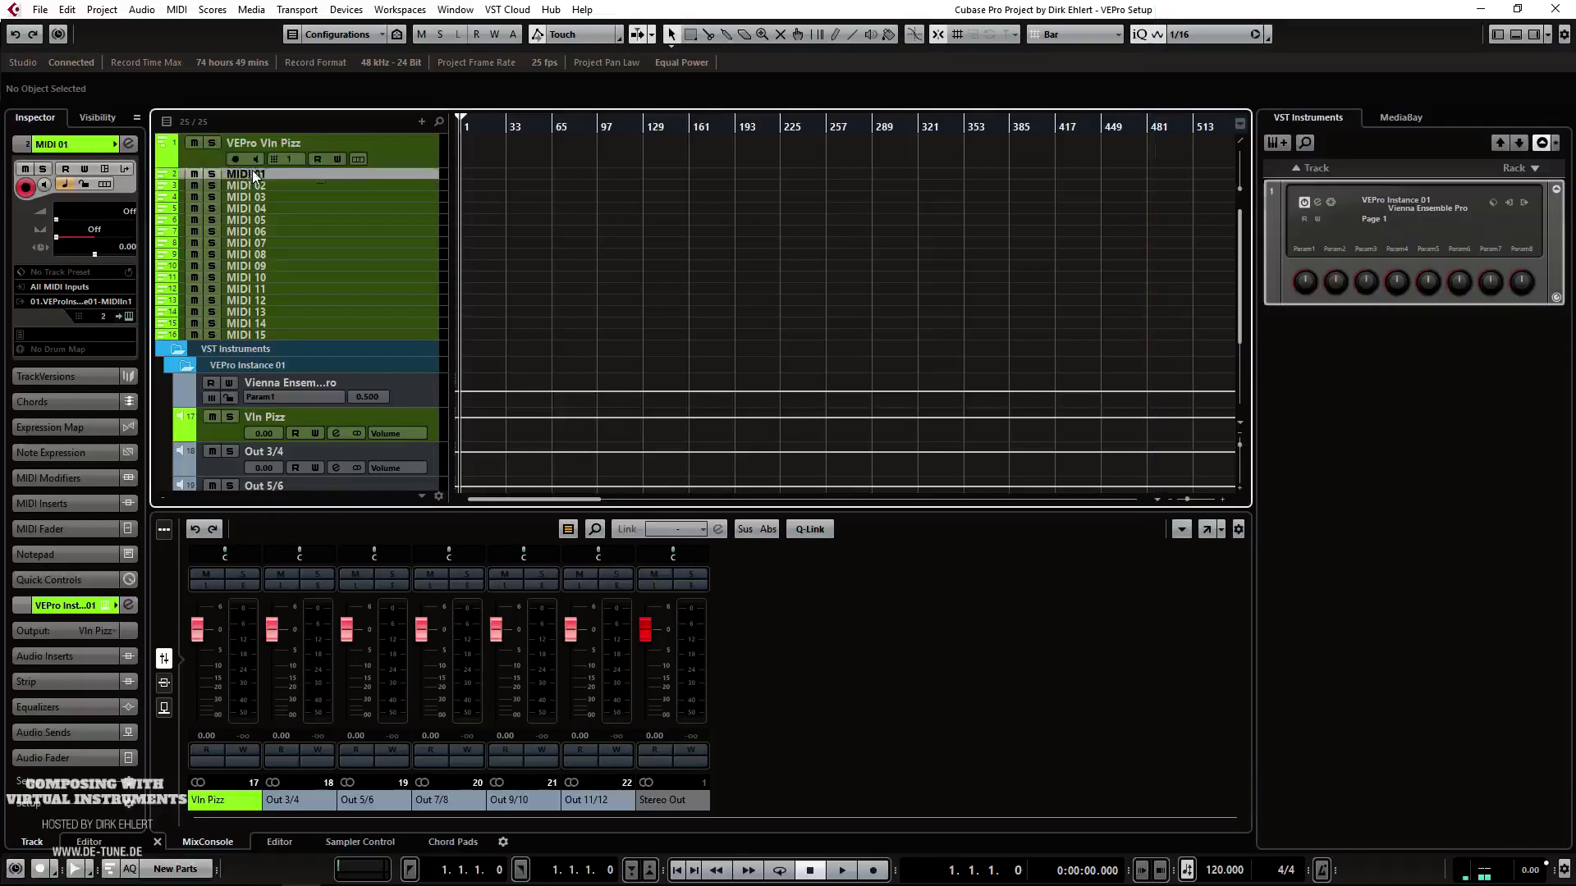
double_click(254, 175)
type("V")
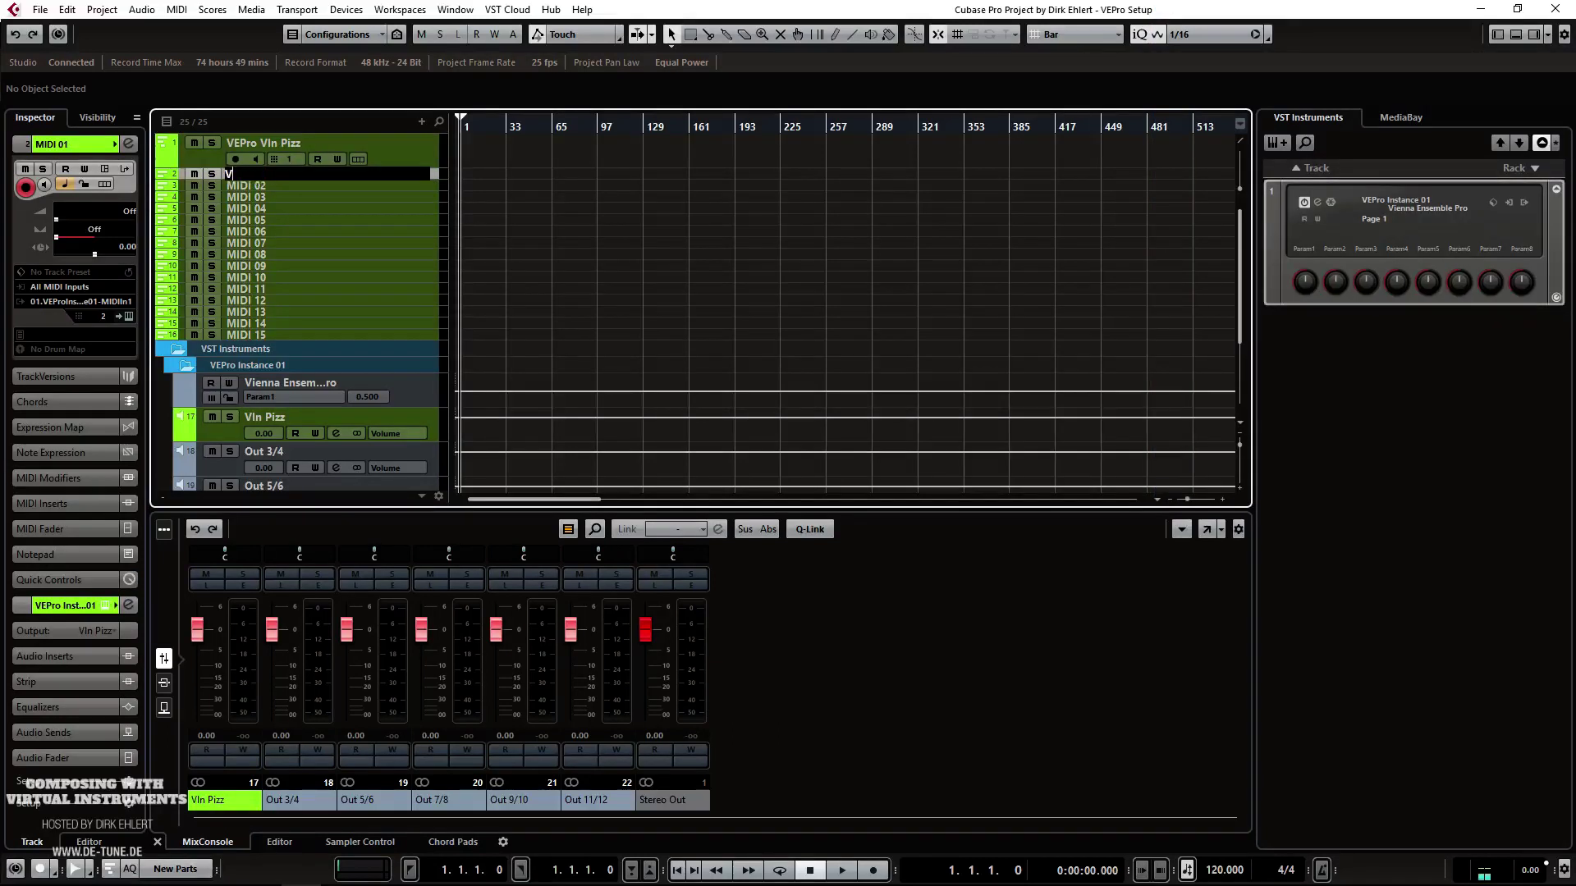
type("EPro Vln Trem")
key("Return")
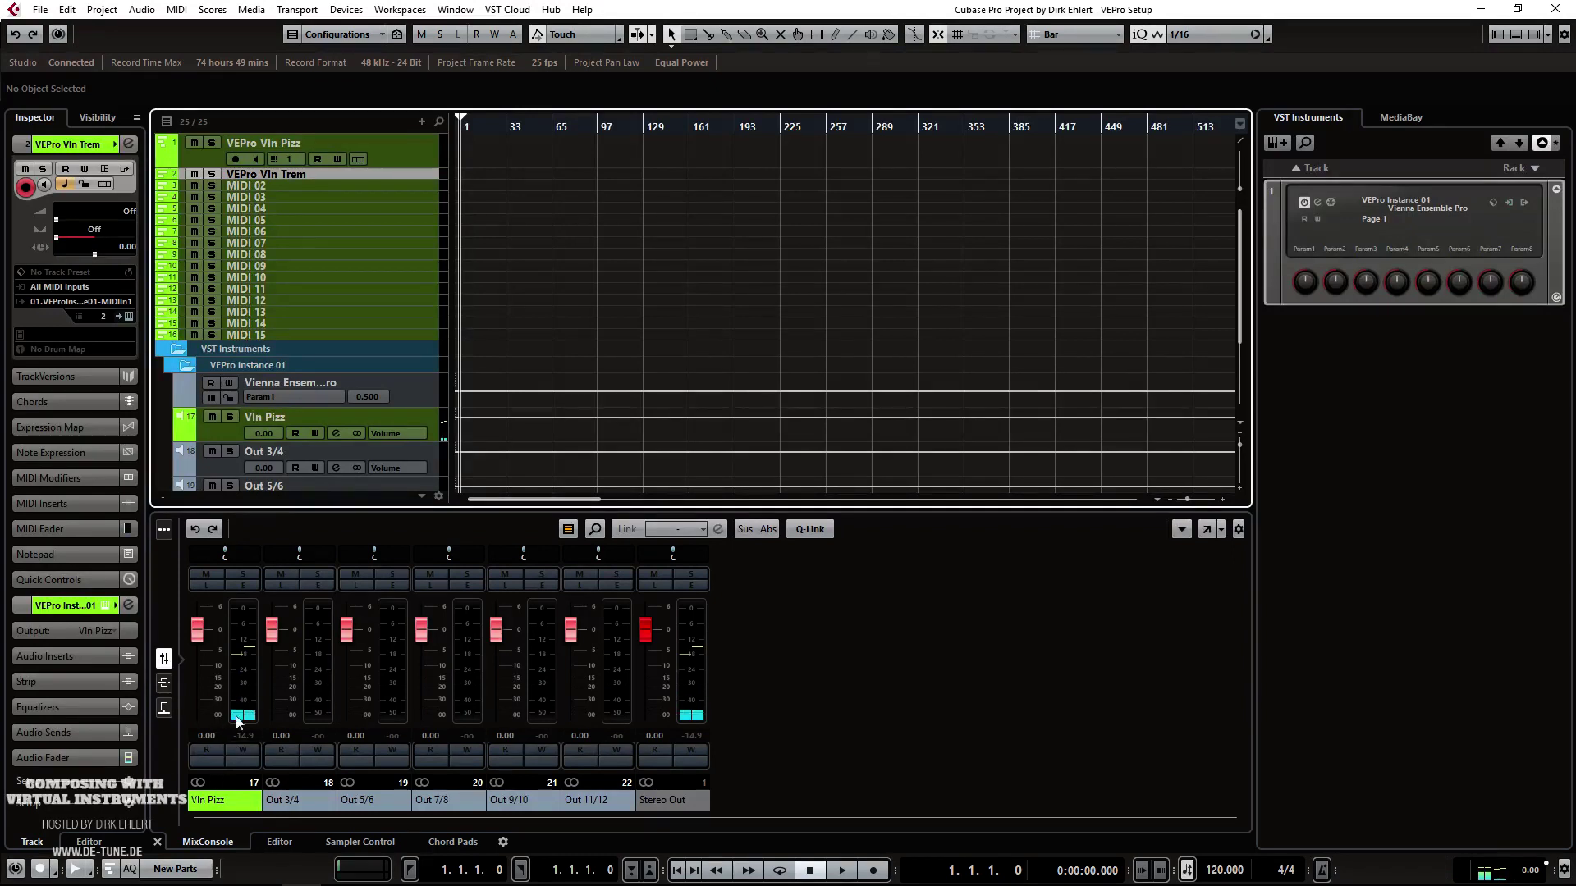
Step: In Instance 01, set the Violins - Tremolos output to st. 2 routed to 3|4, and move the window aside to reveal Cubase
left_click_drag(1575, 49, 824, 26)
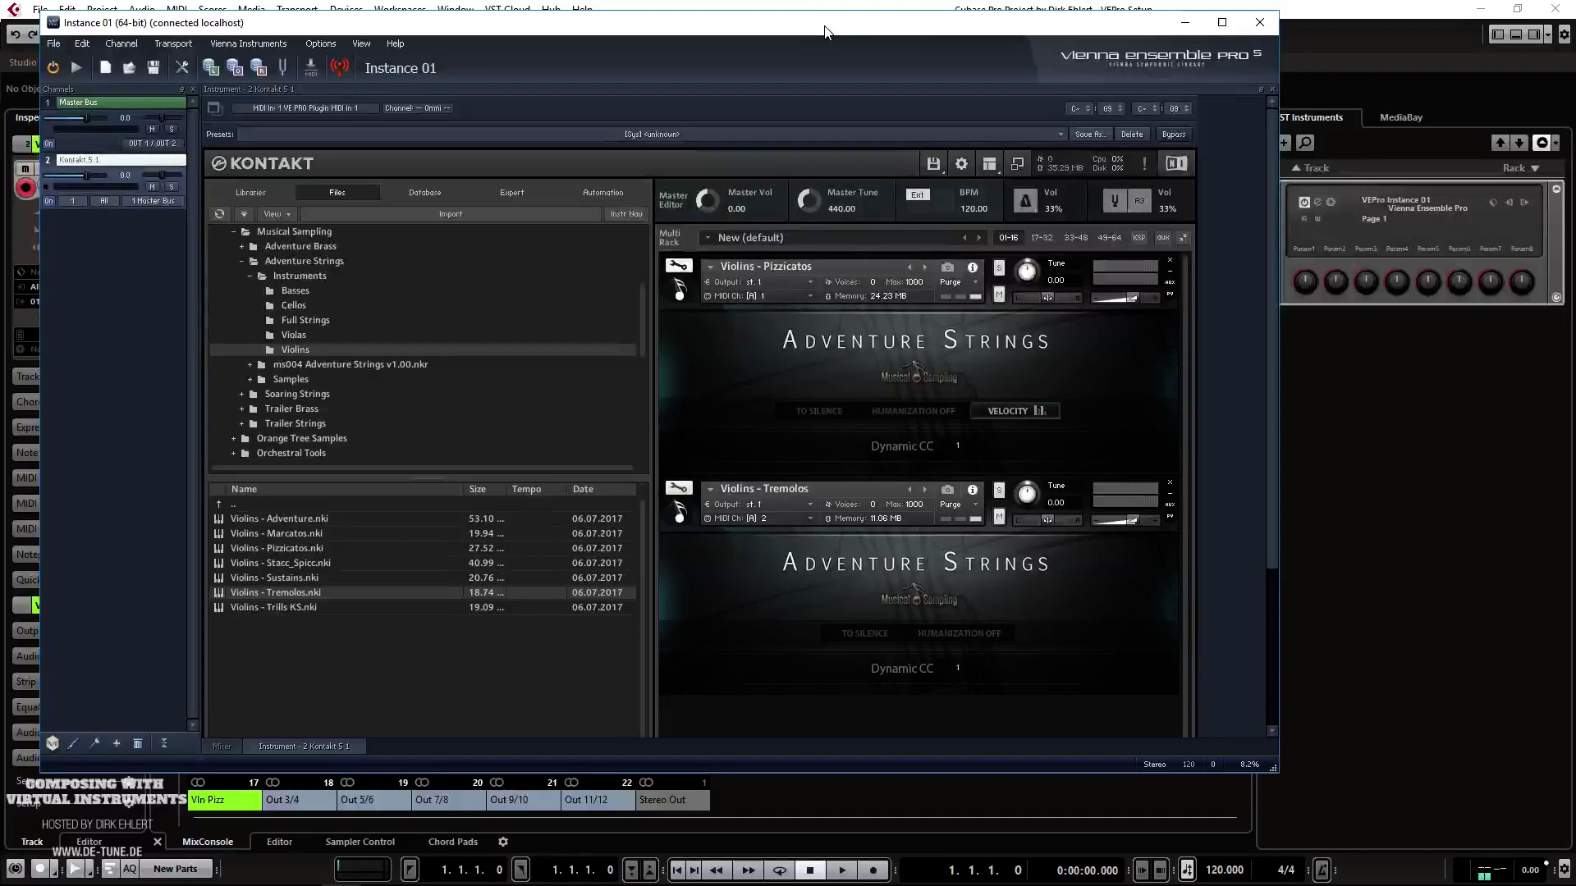
left_click(759, 508)
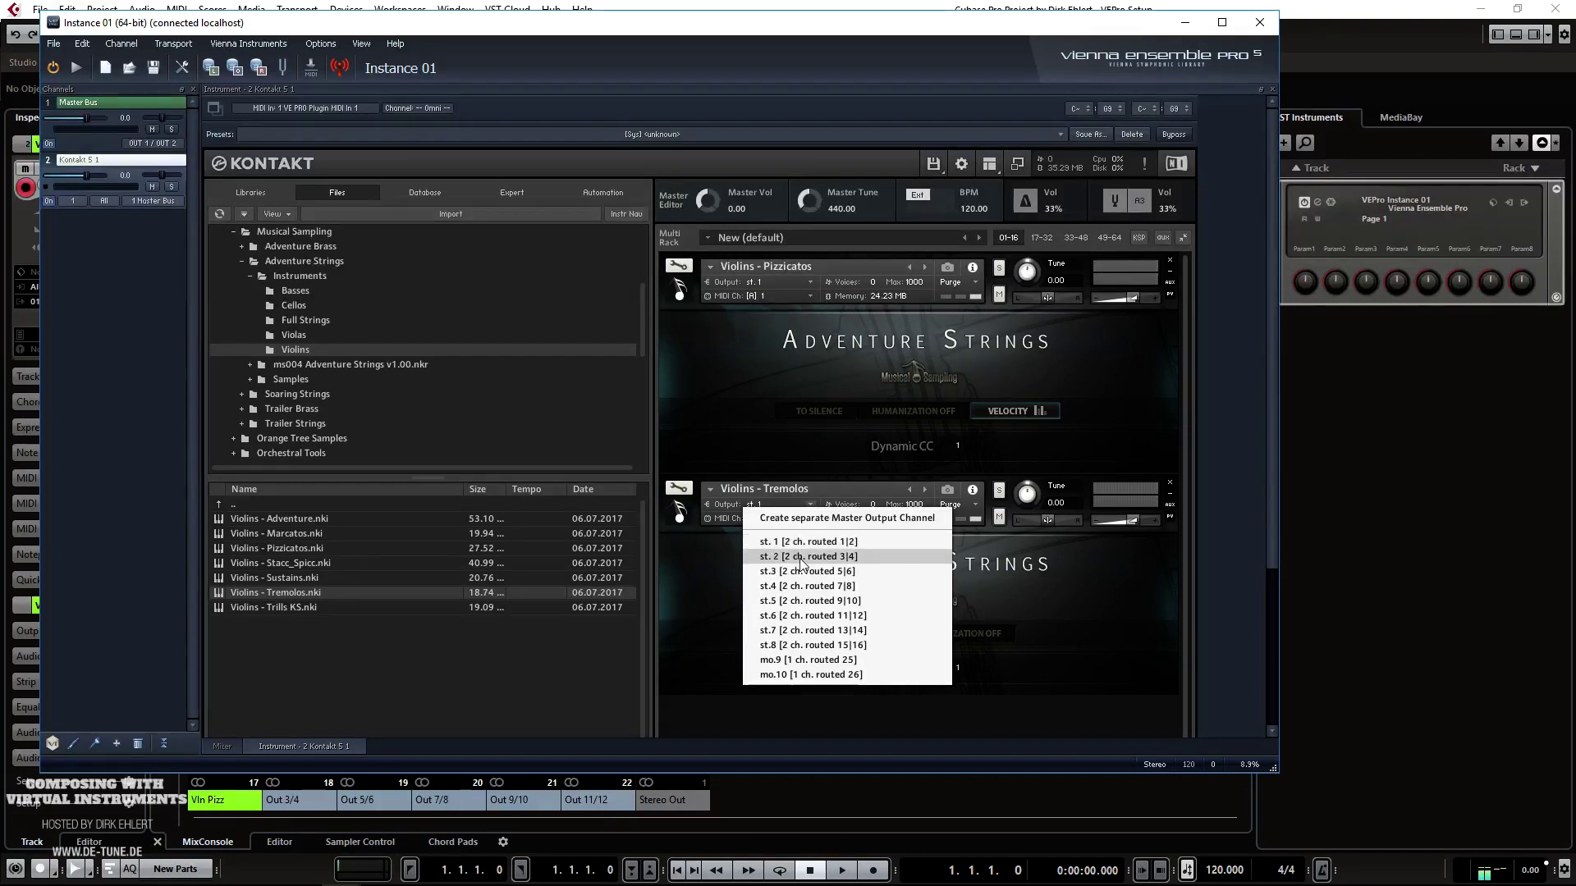
left_click(755, 557)
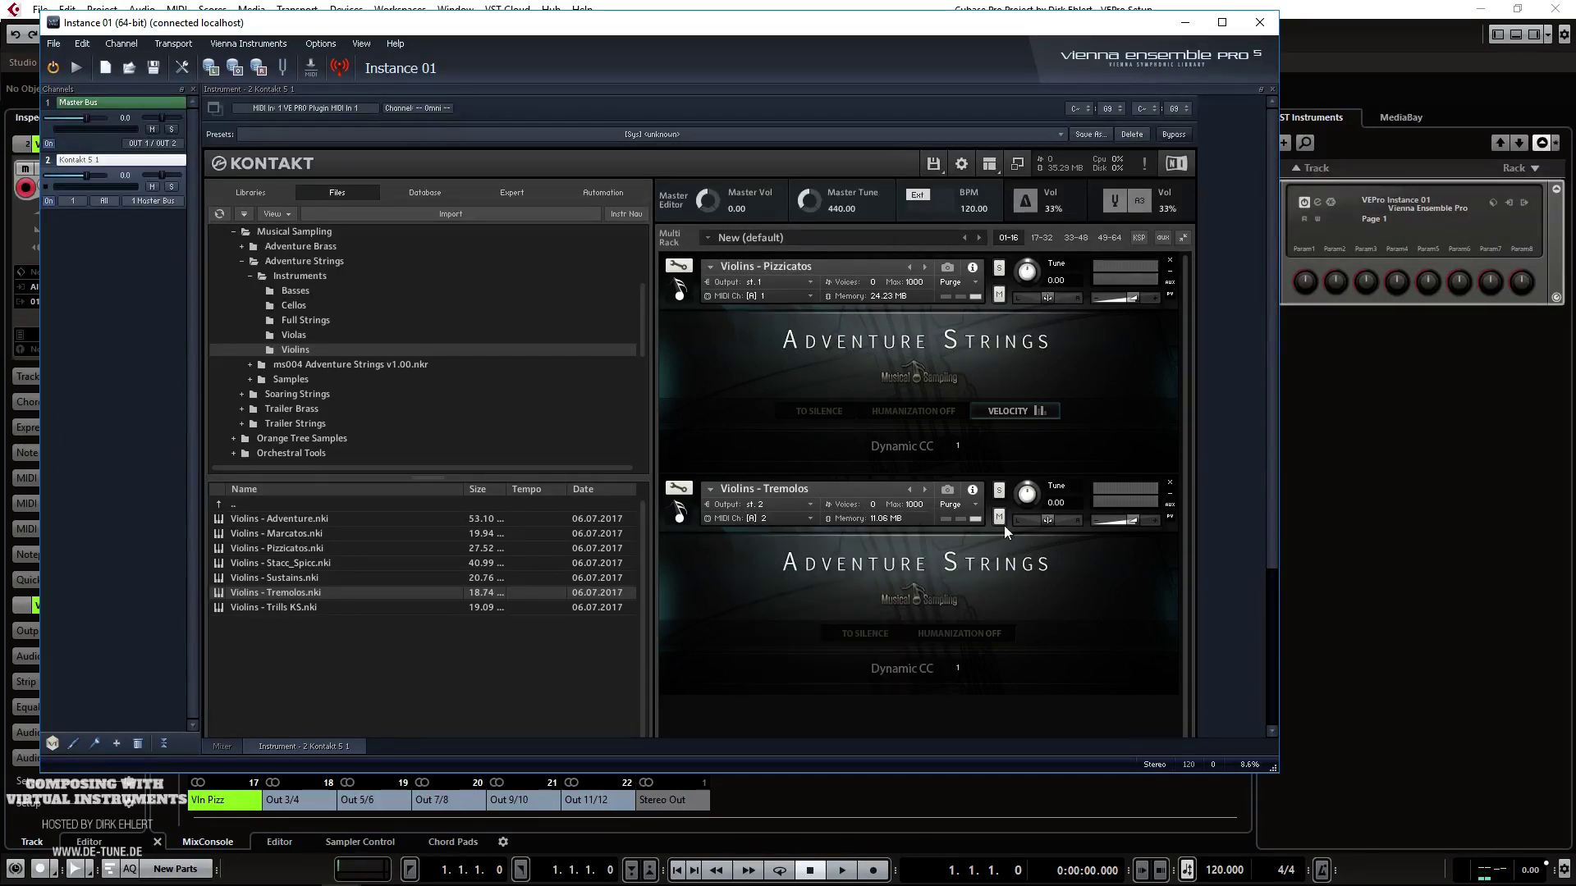
left_click_drag(485, 23, 1571, 69)
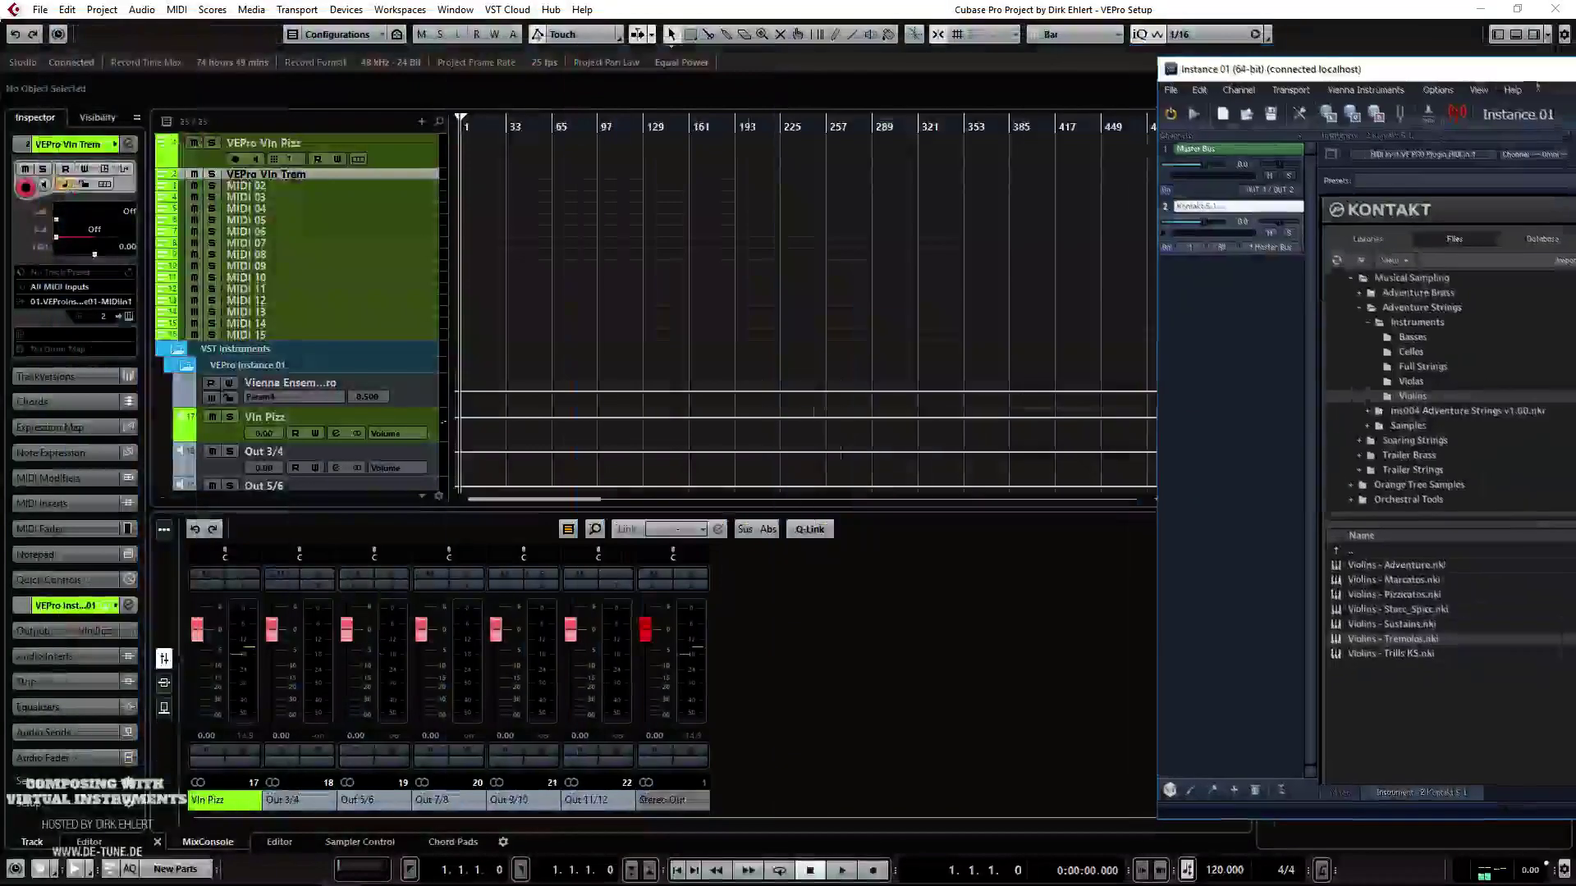
Step: View the Instance 01 mixer and check which Vienna Ensemble Pro outputs are activated in Cubase
left_click(331, 171)
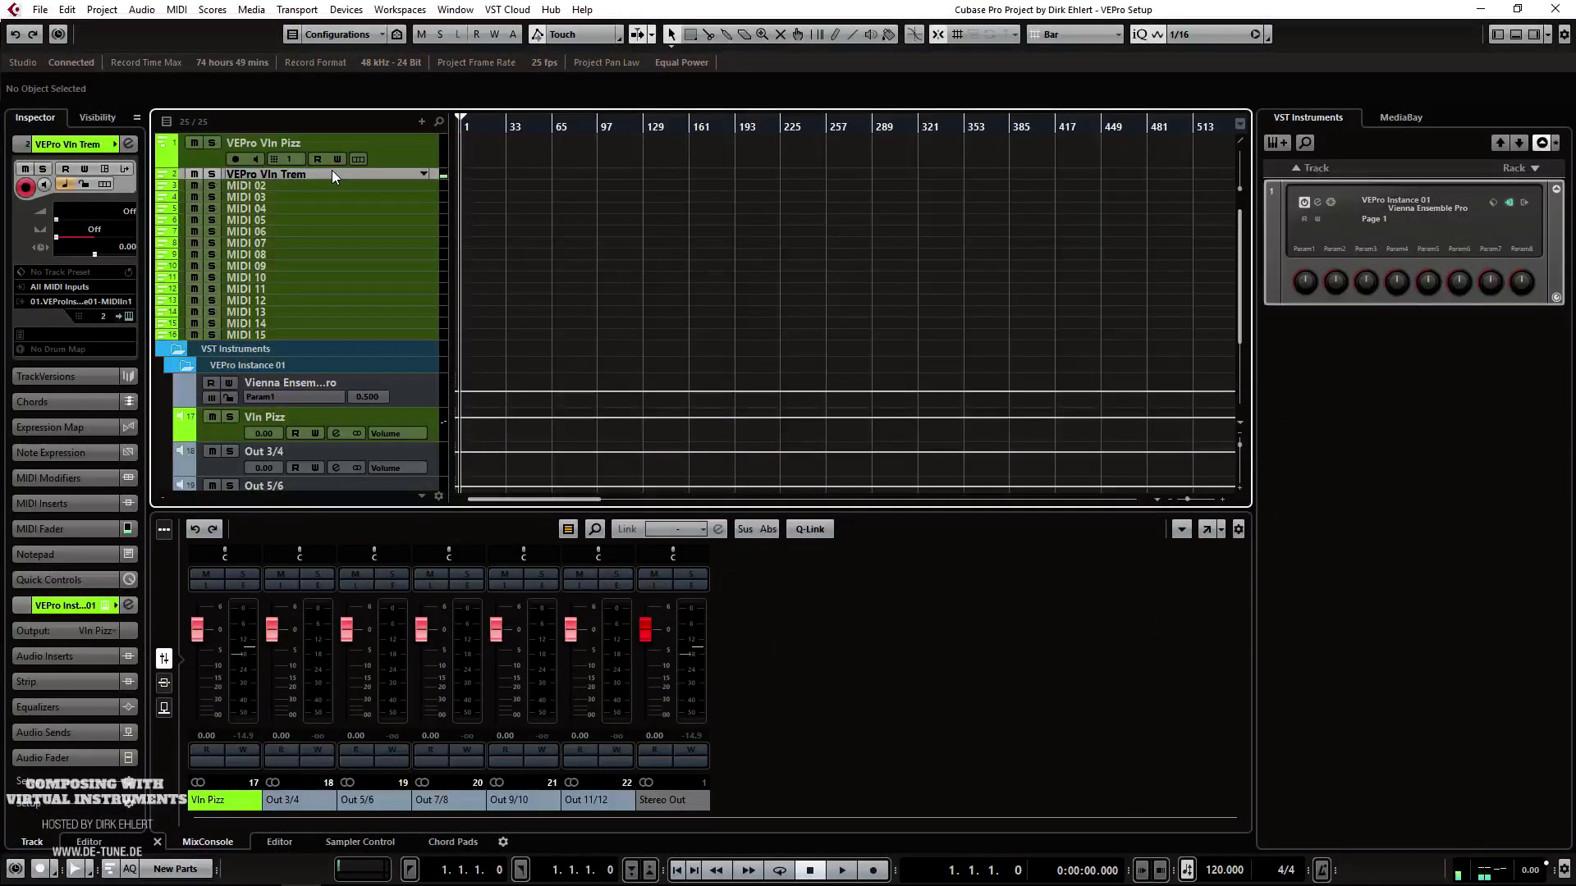
left_click_drag(1575, 69, 793, 73)
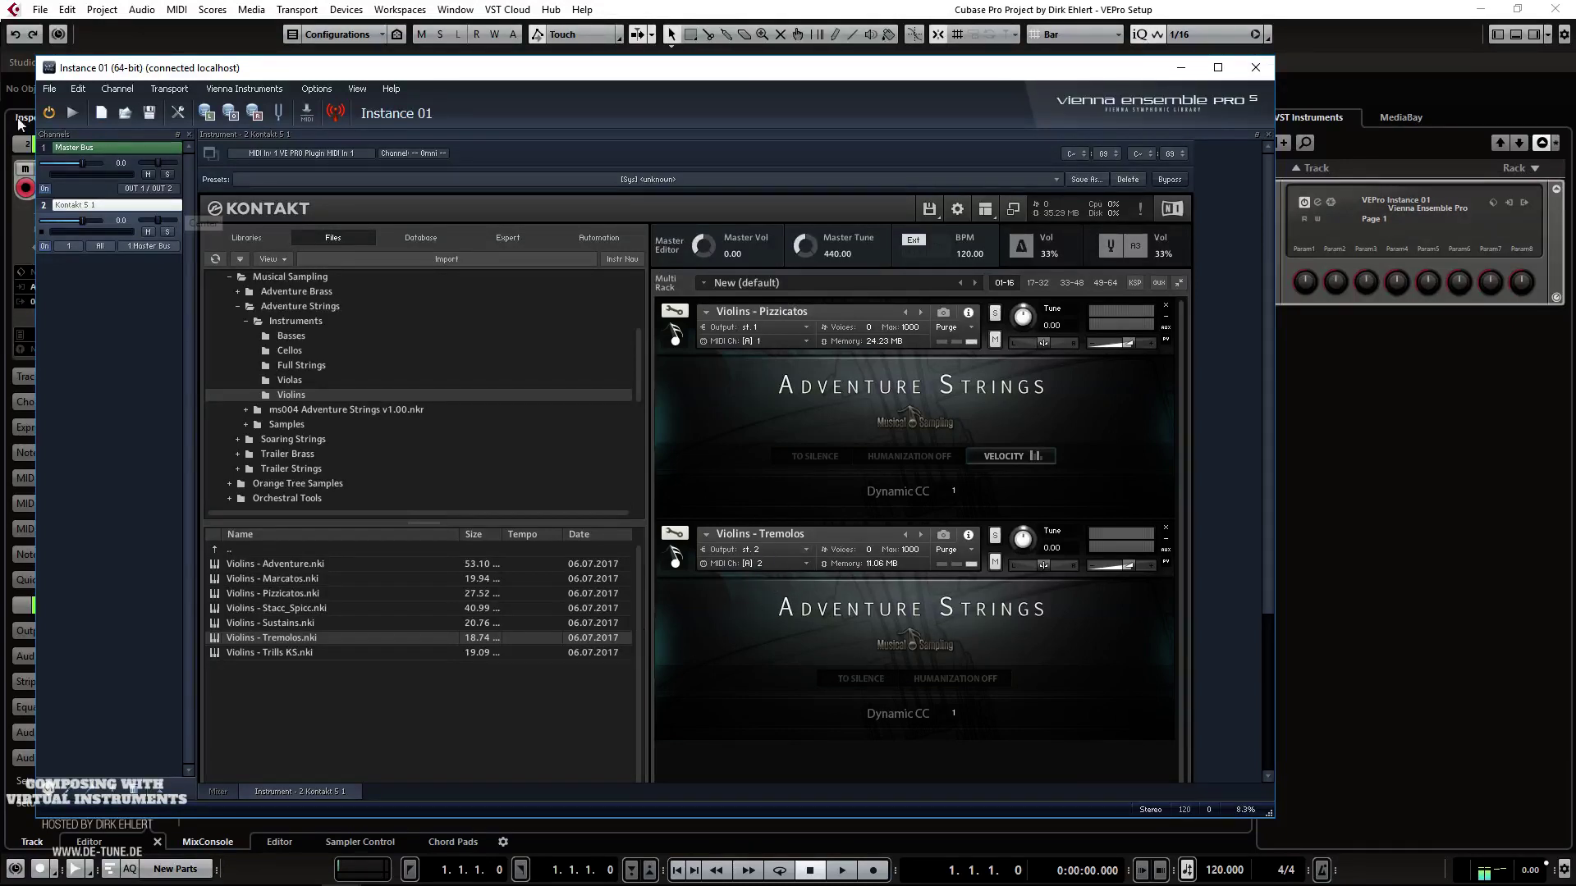
left_click(80, 146)
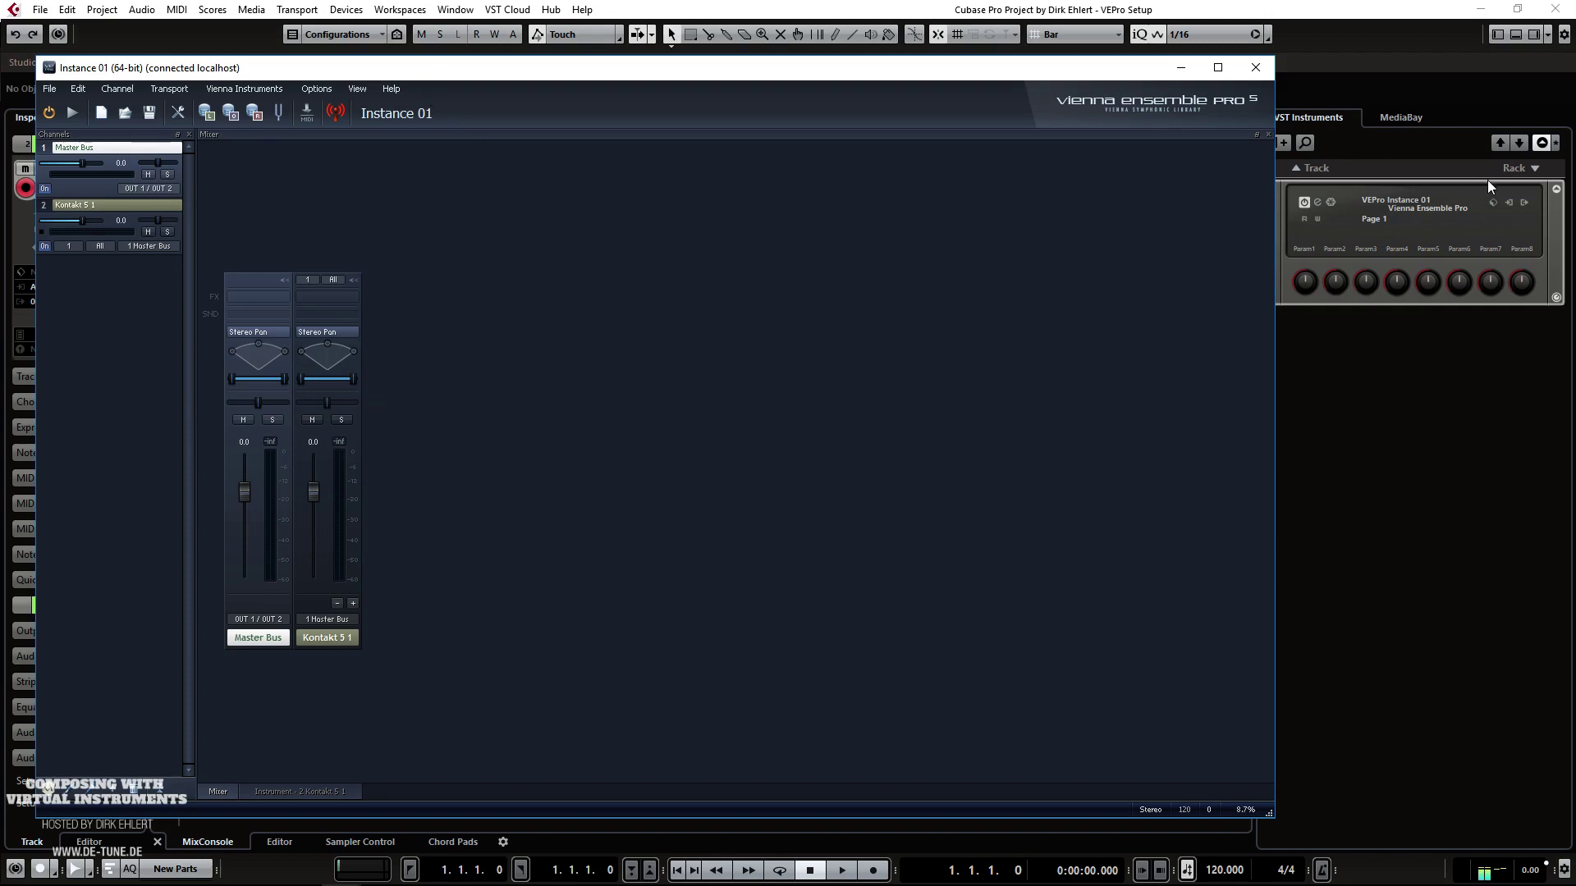
left_click(1550, 205)
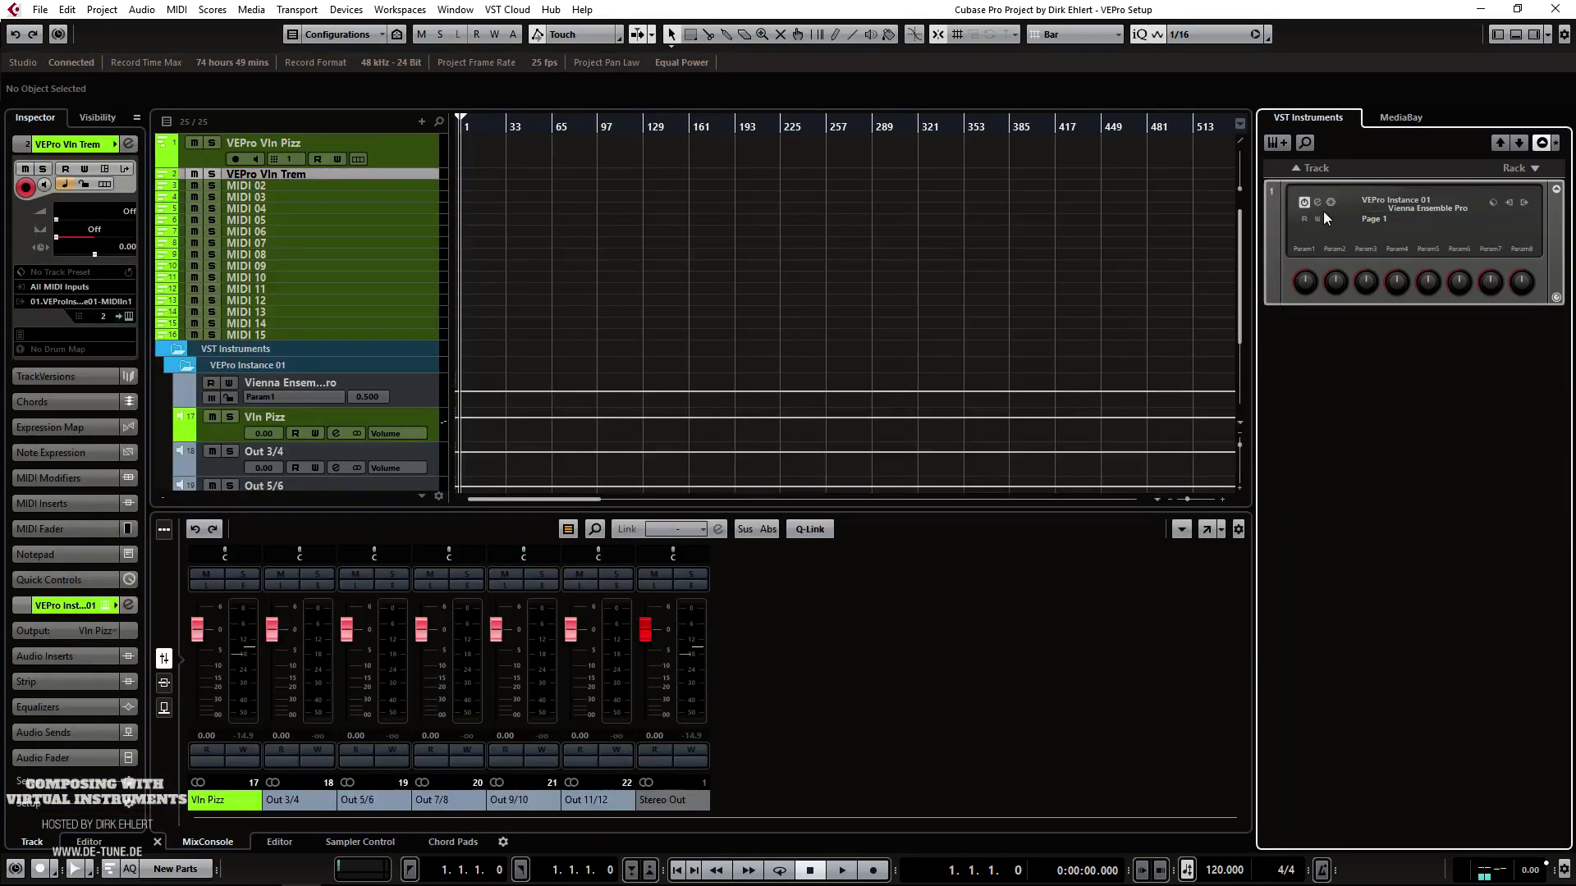
left_click(1526, 206)
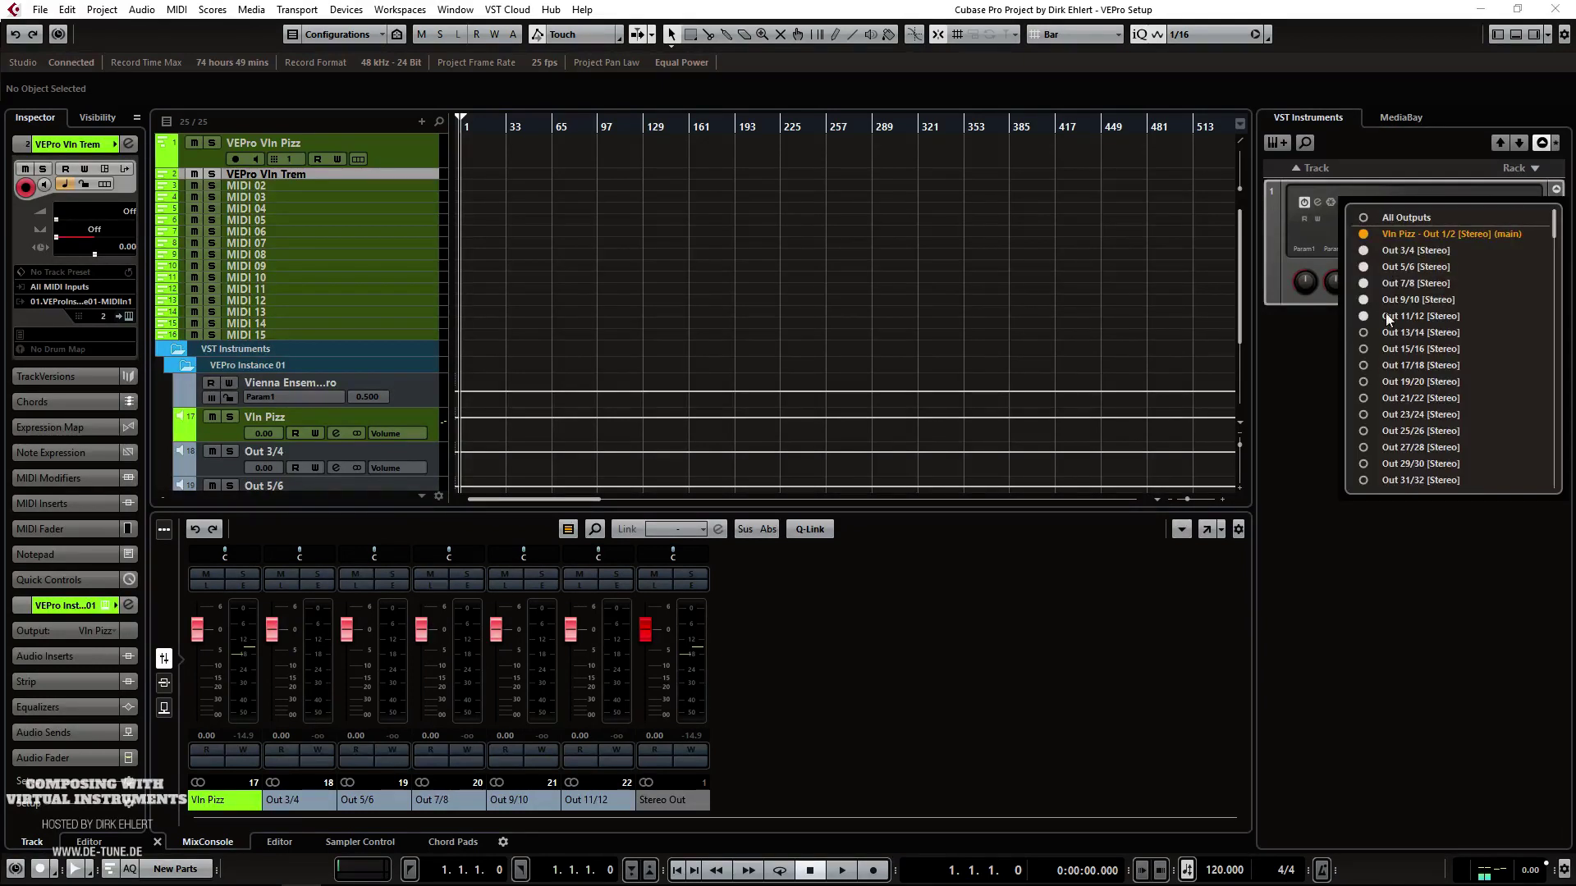
left_click(1427, 632)
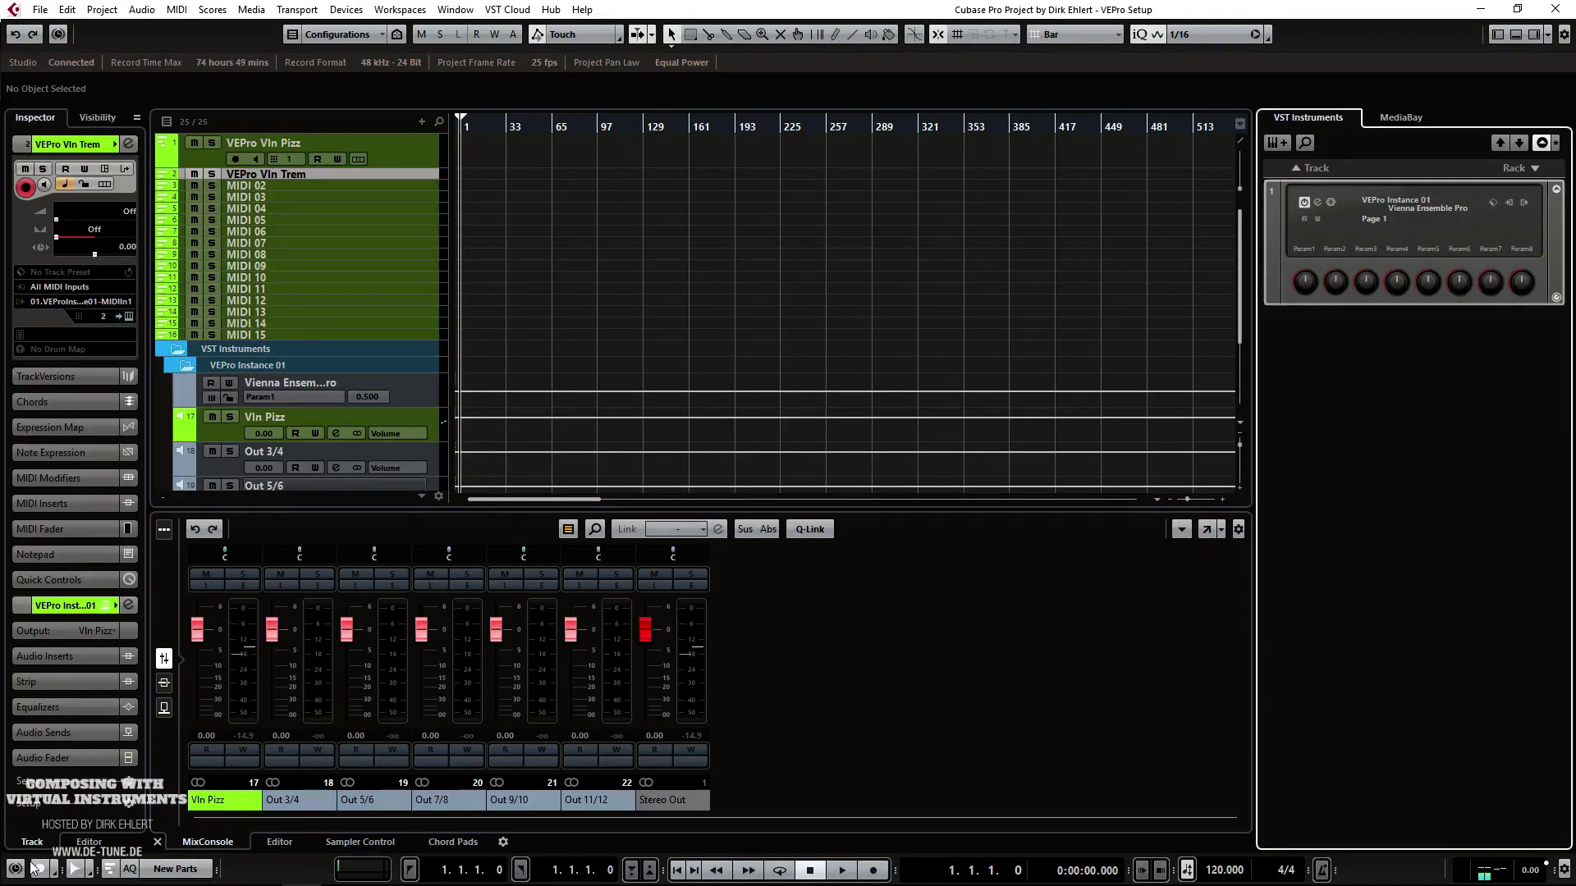
Step: Switch to Instance 01 and rename the Kontakt 5 1 channel to Vln Pizz
mouse_move(342, 870)
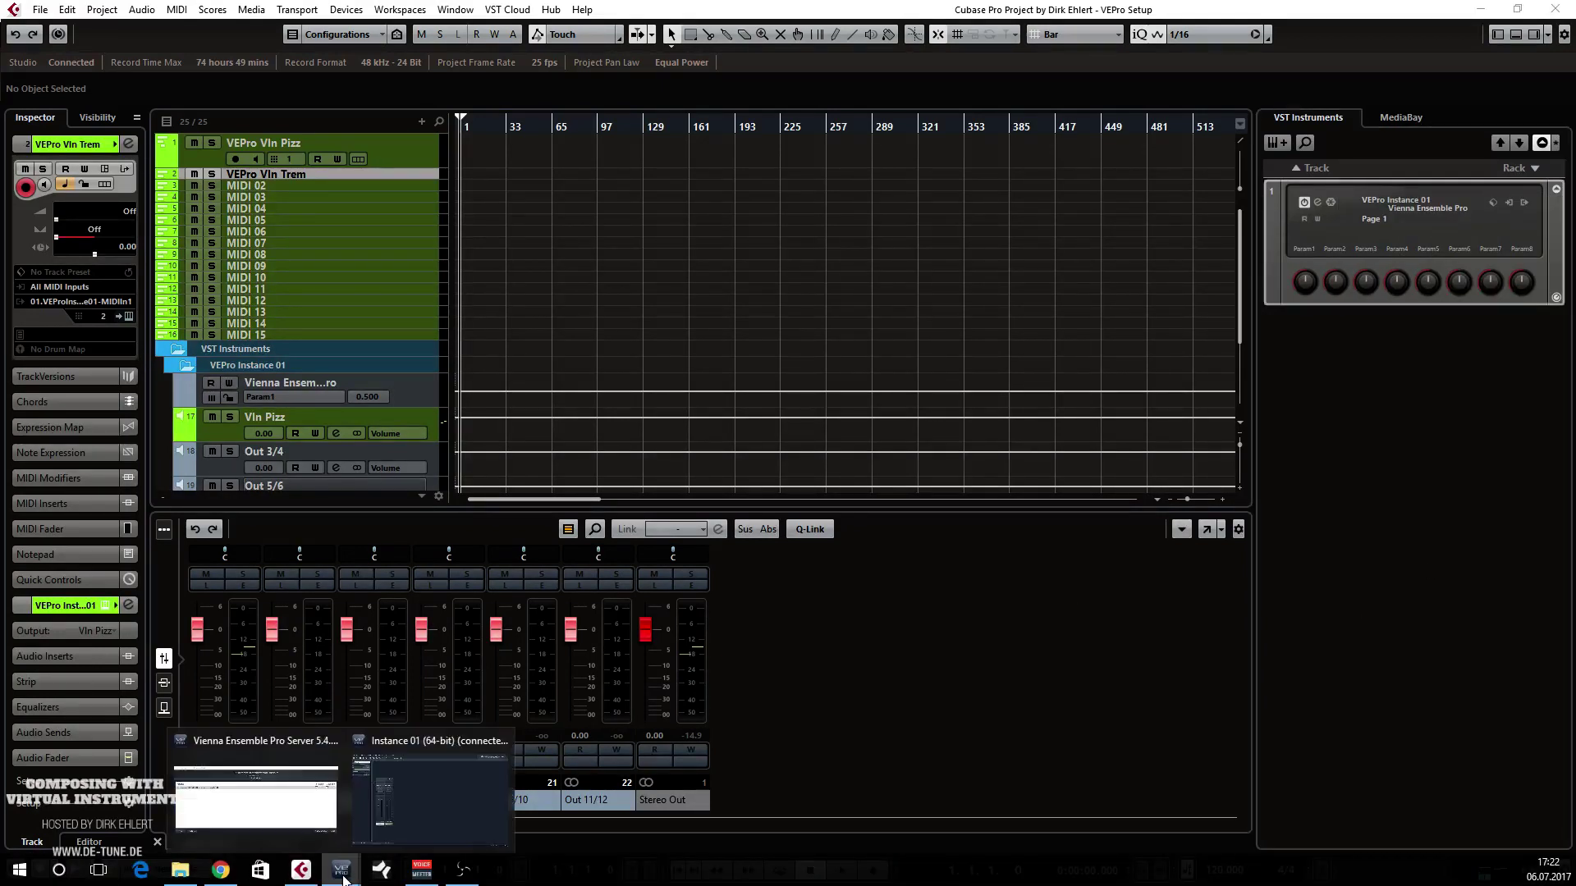
left_click(401, 814)
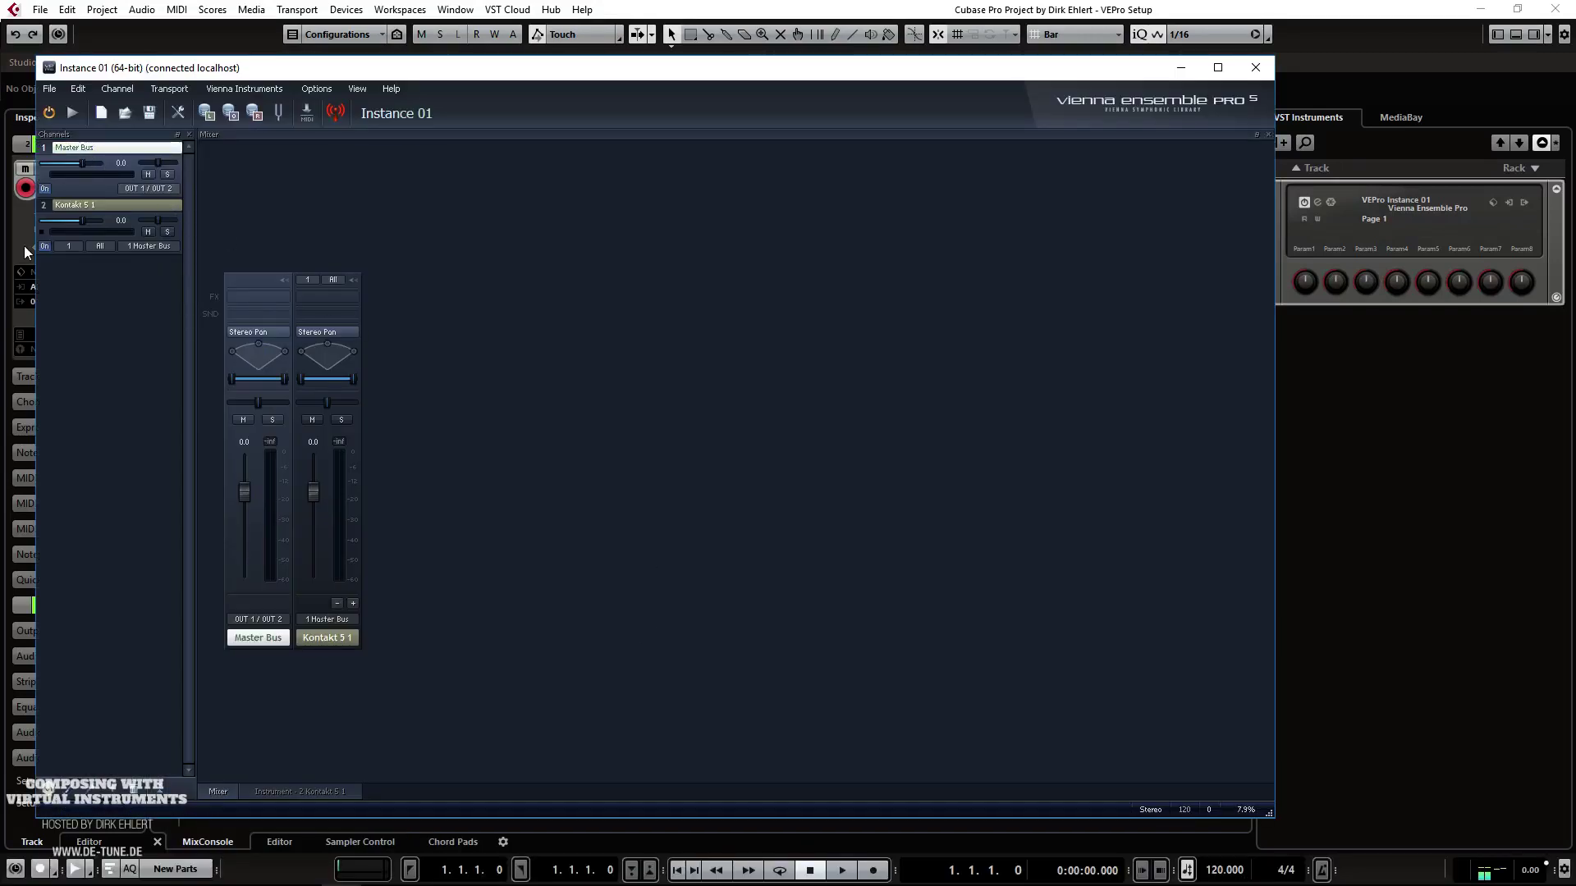
double_click(330, 637)
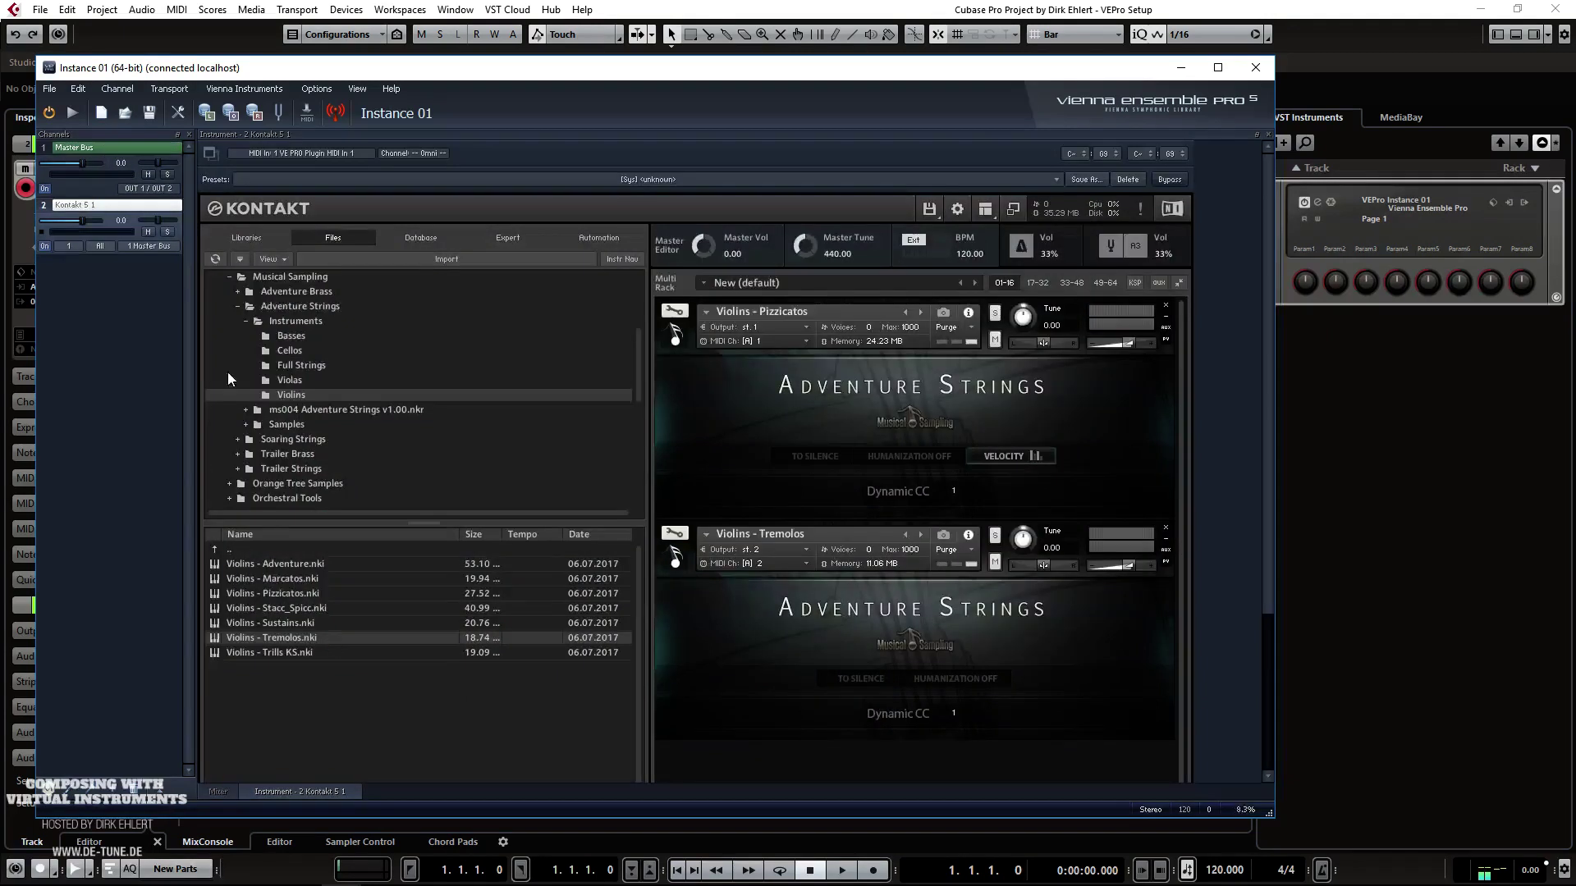
double_click(75, 205)
type("Vln Pizz")
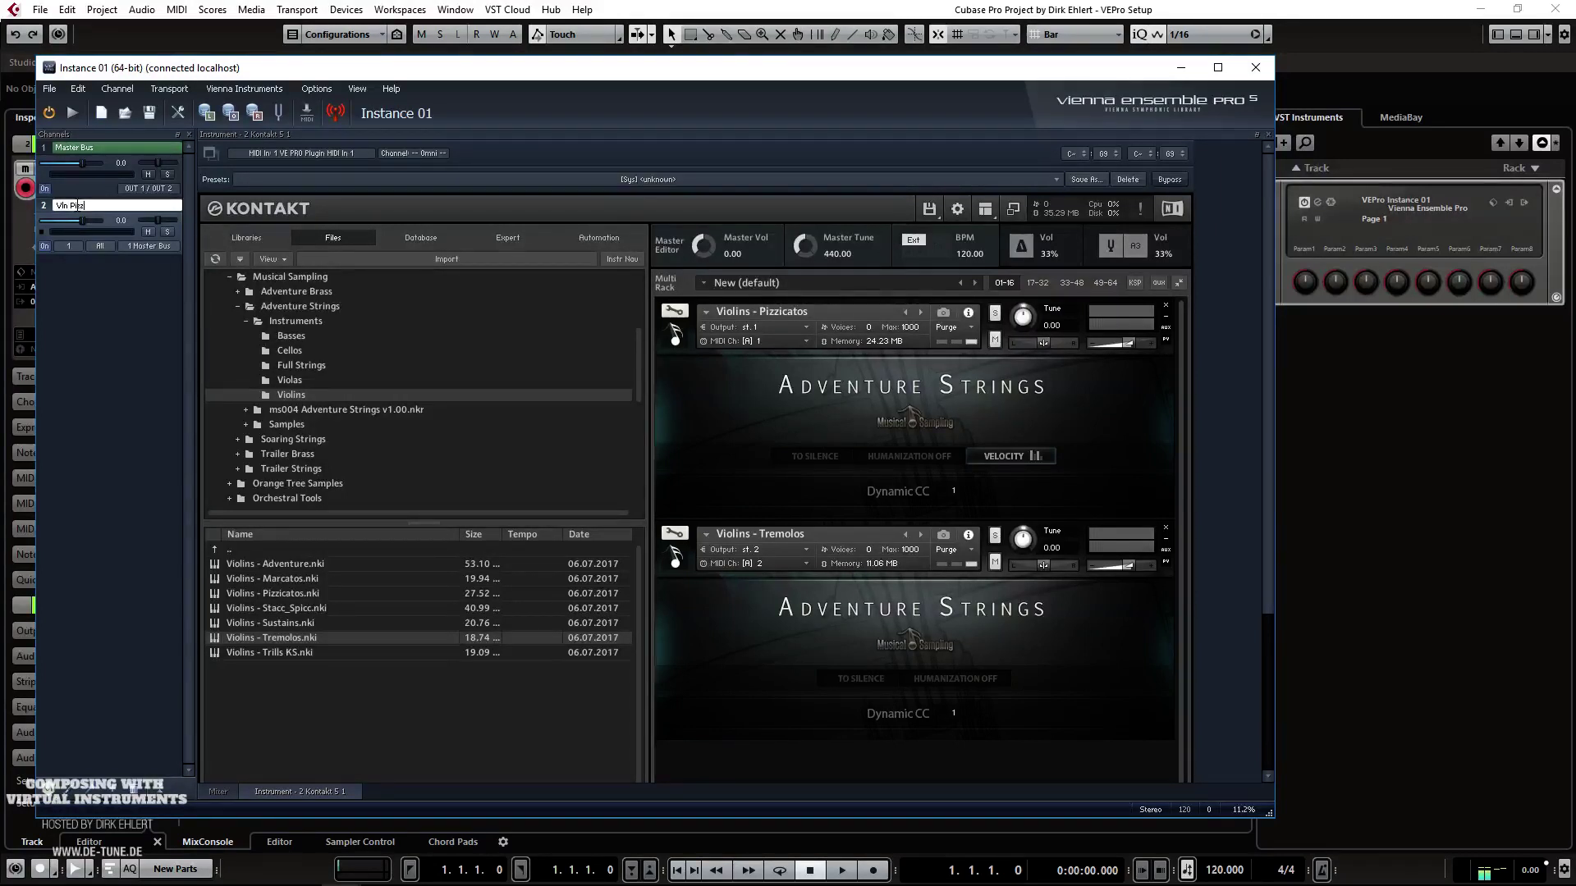
key("Return")
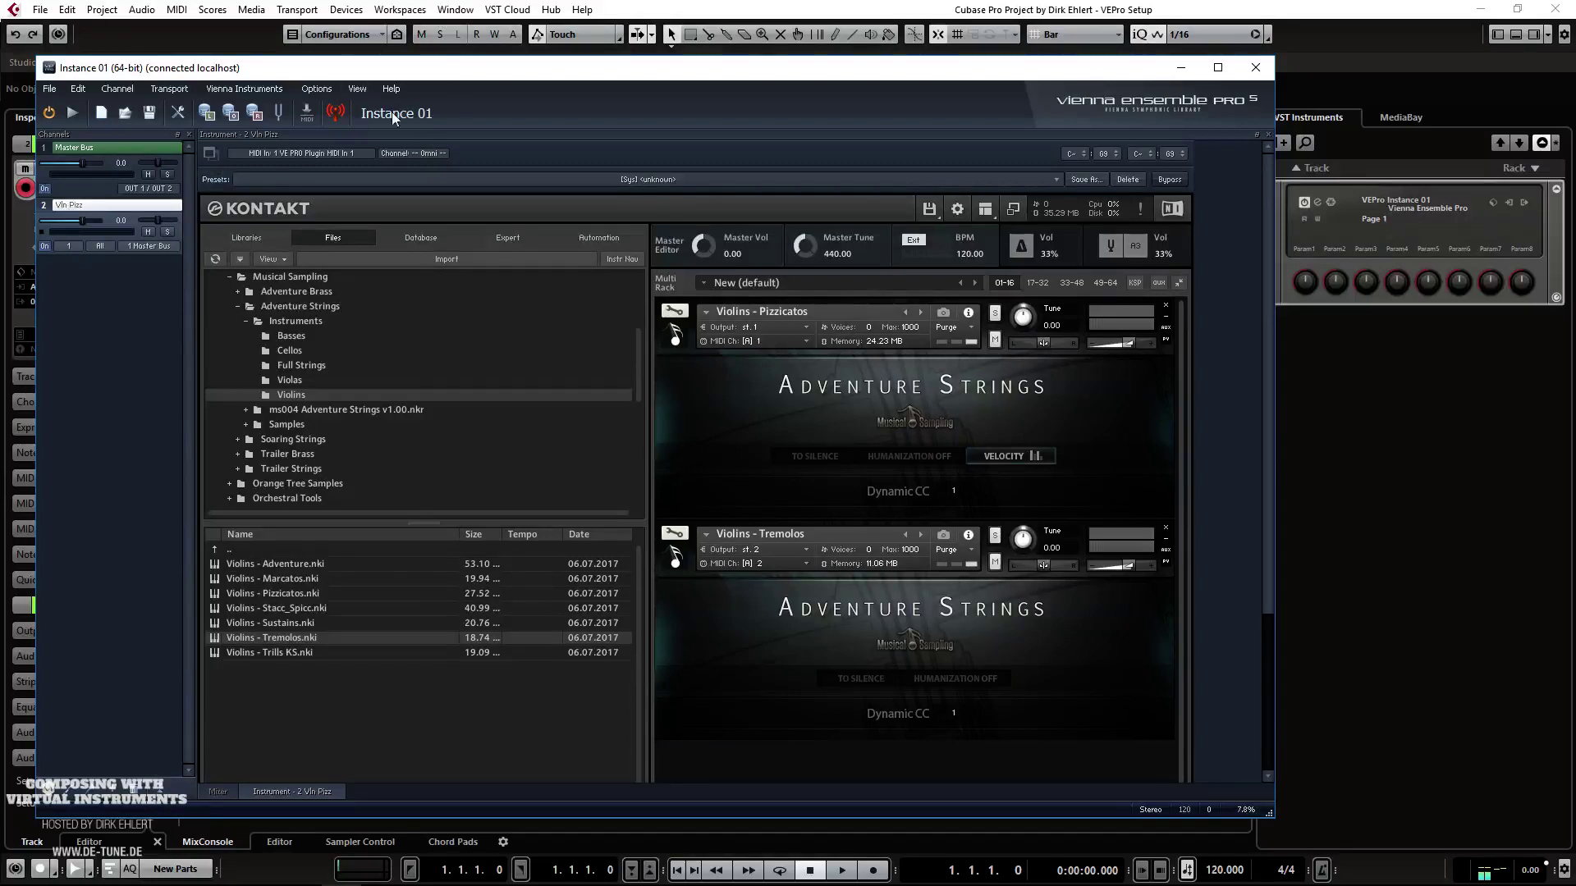
Step: Change the color of the Vln Pizz channel in Instance 01 to bright green
left_click(115, 152)
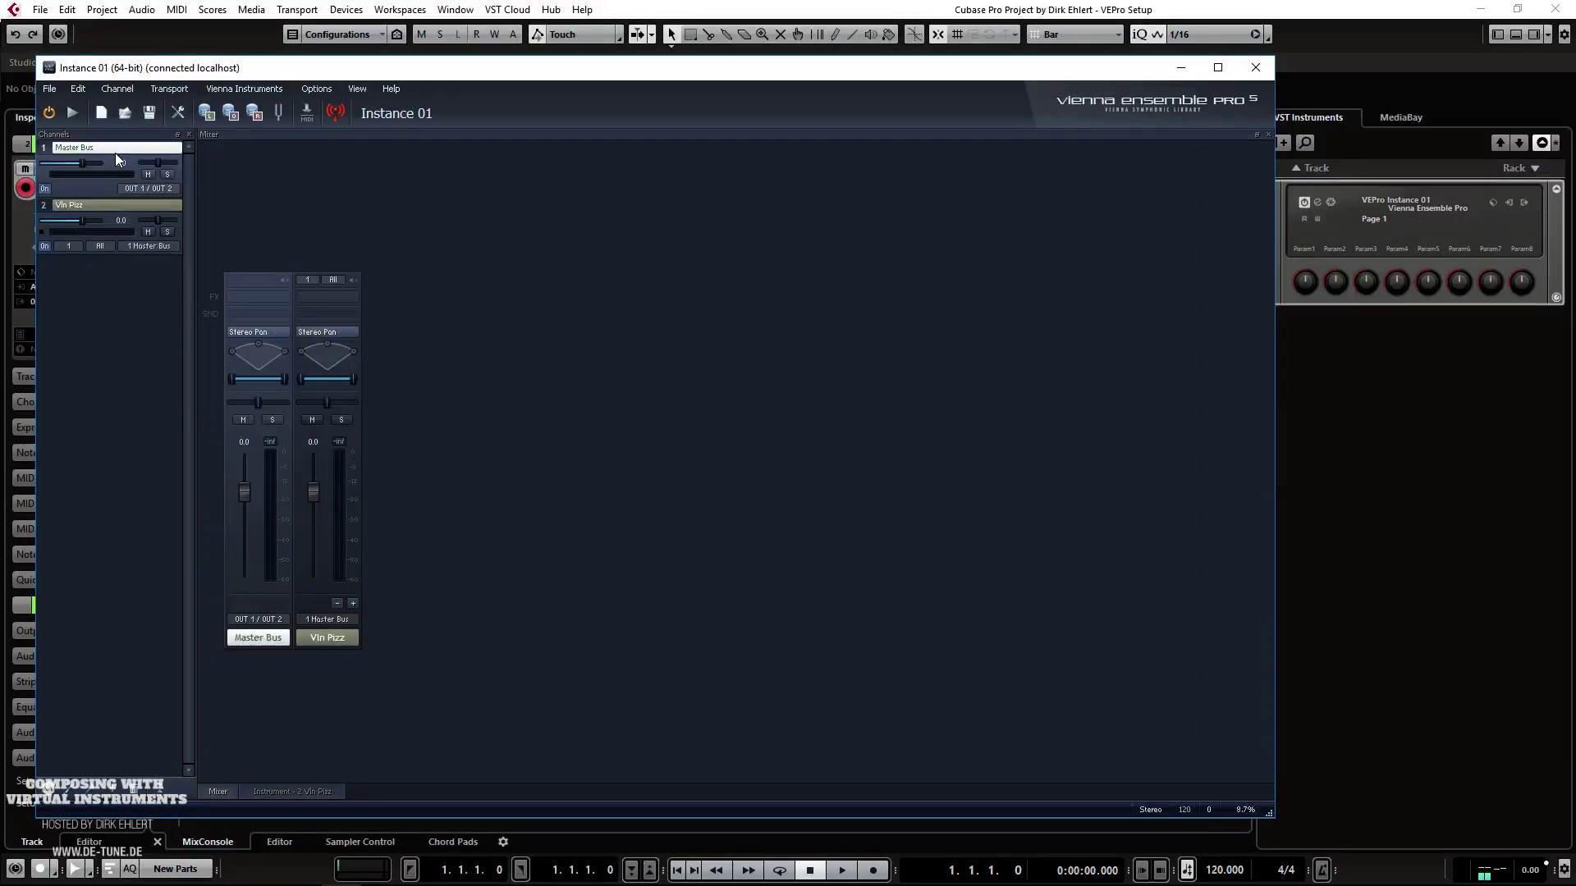
left_click(105, 209)
right_click(90, 205)
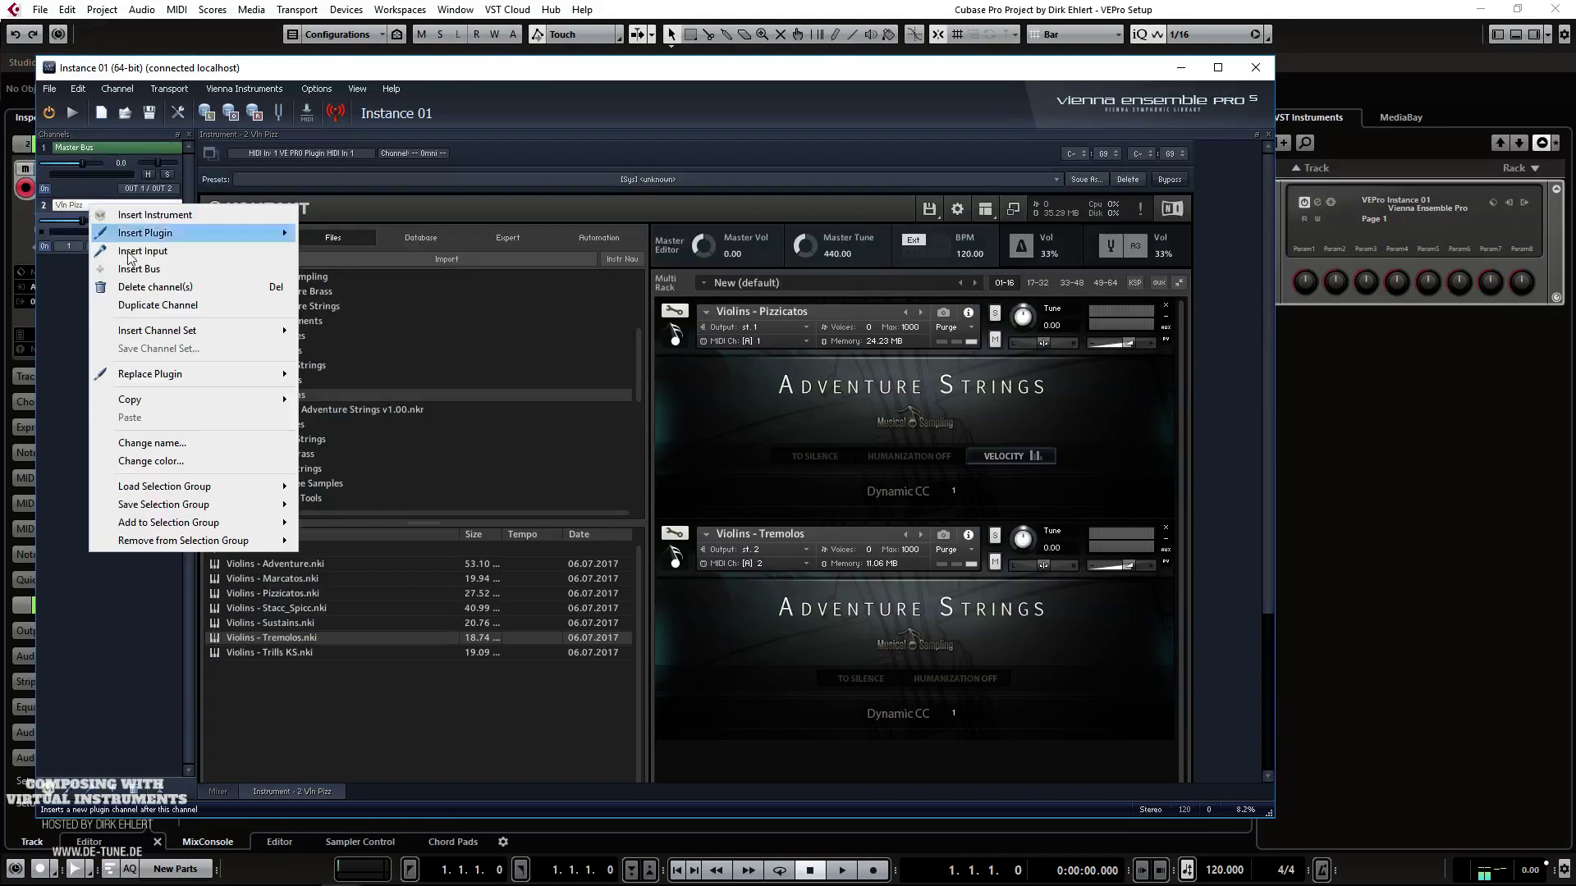
left_click(195, 461)
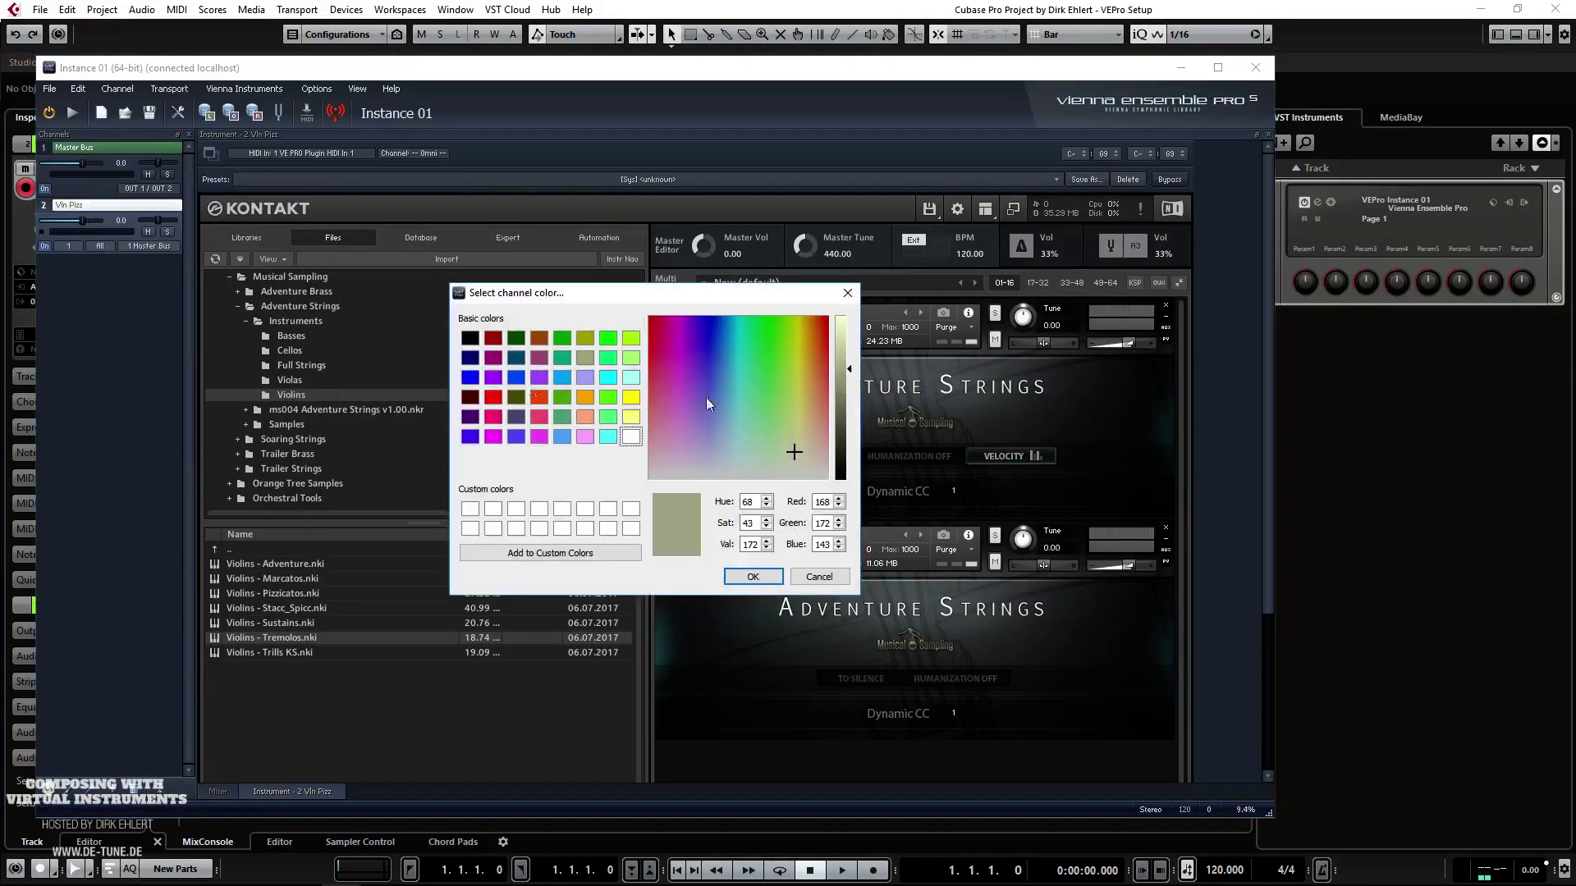
left_click(608, 337)
left_click(753, 576)
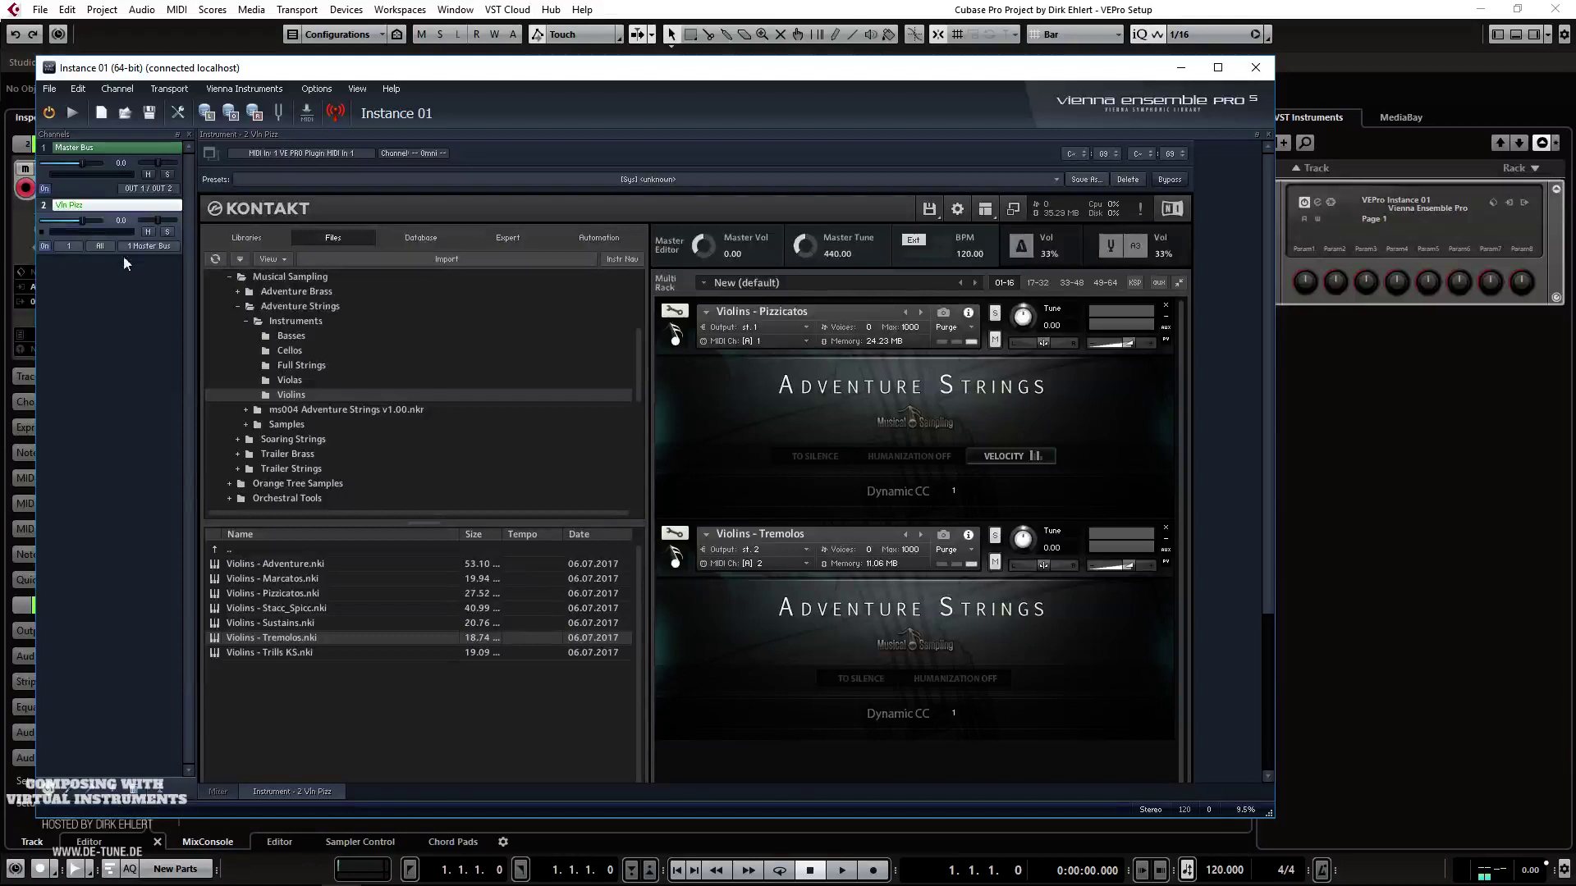
Step: Compare the Master Bus mixer view with the Vln Pizz instrument view, finishing on the mixer
left_click(116, 146)
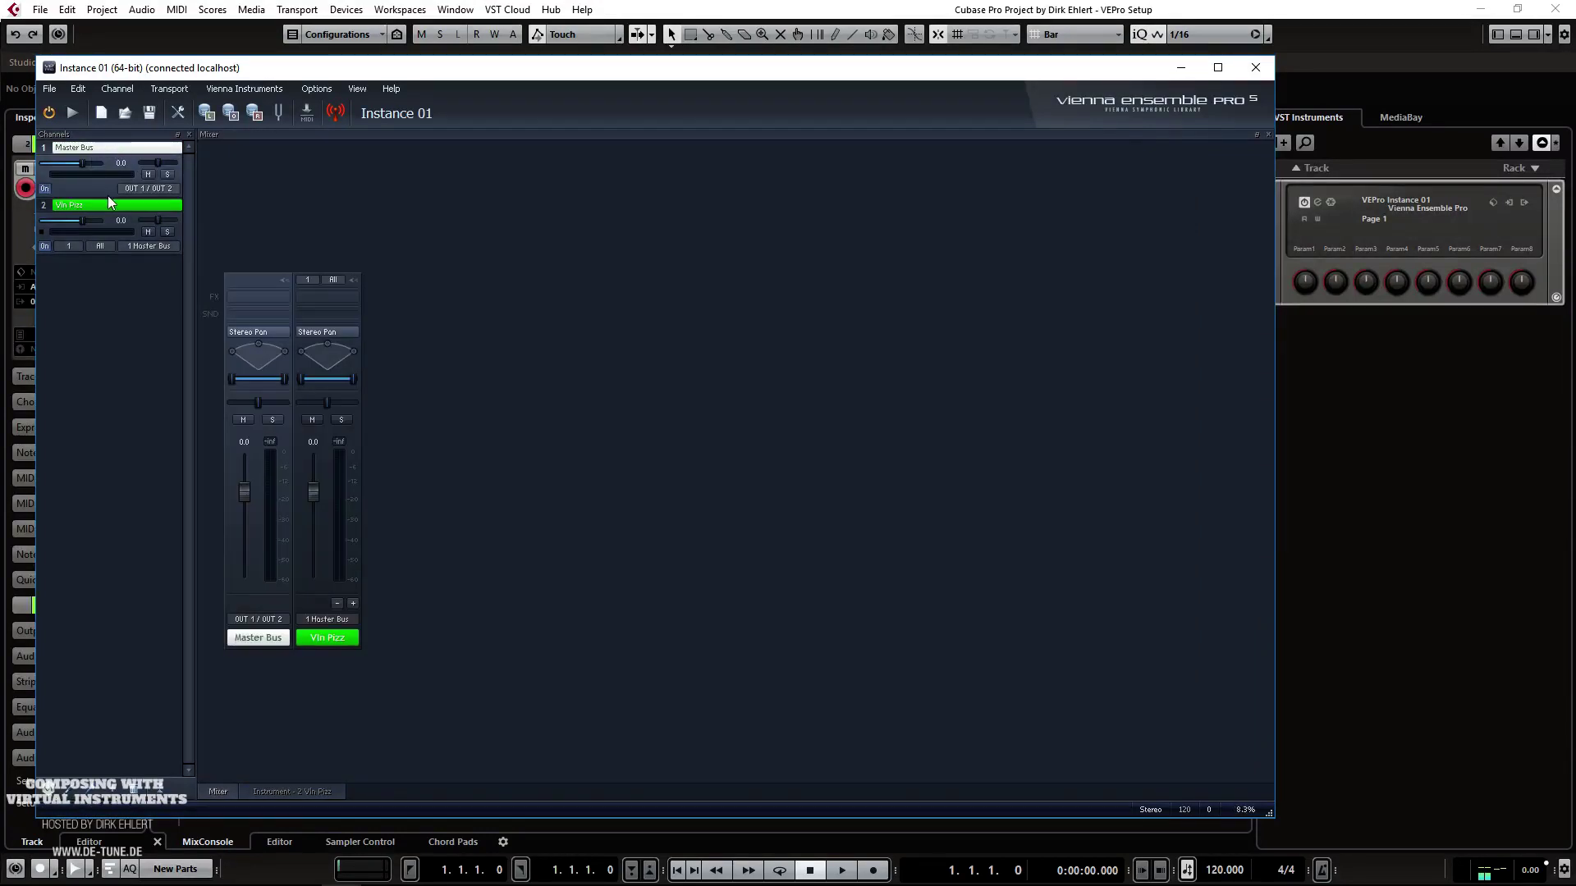
left_click(105, 200)
left_click(118, 146)
left_click(90, 202)
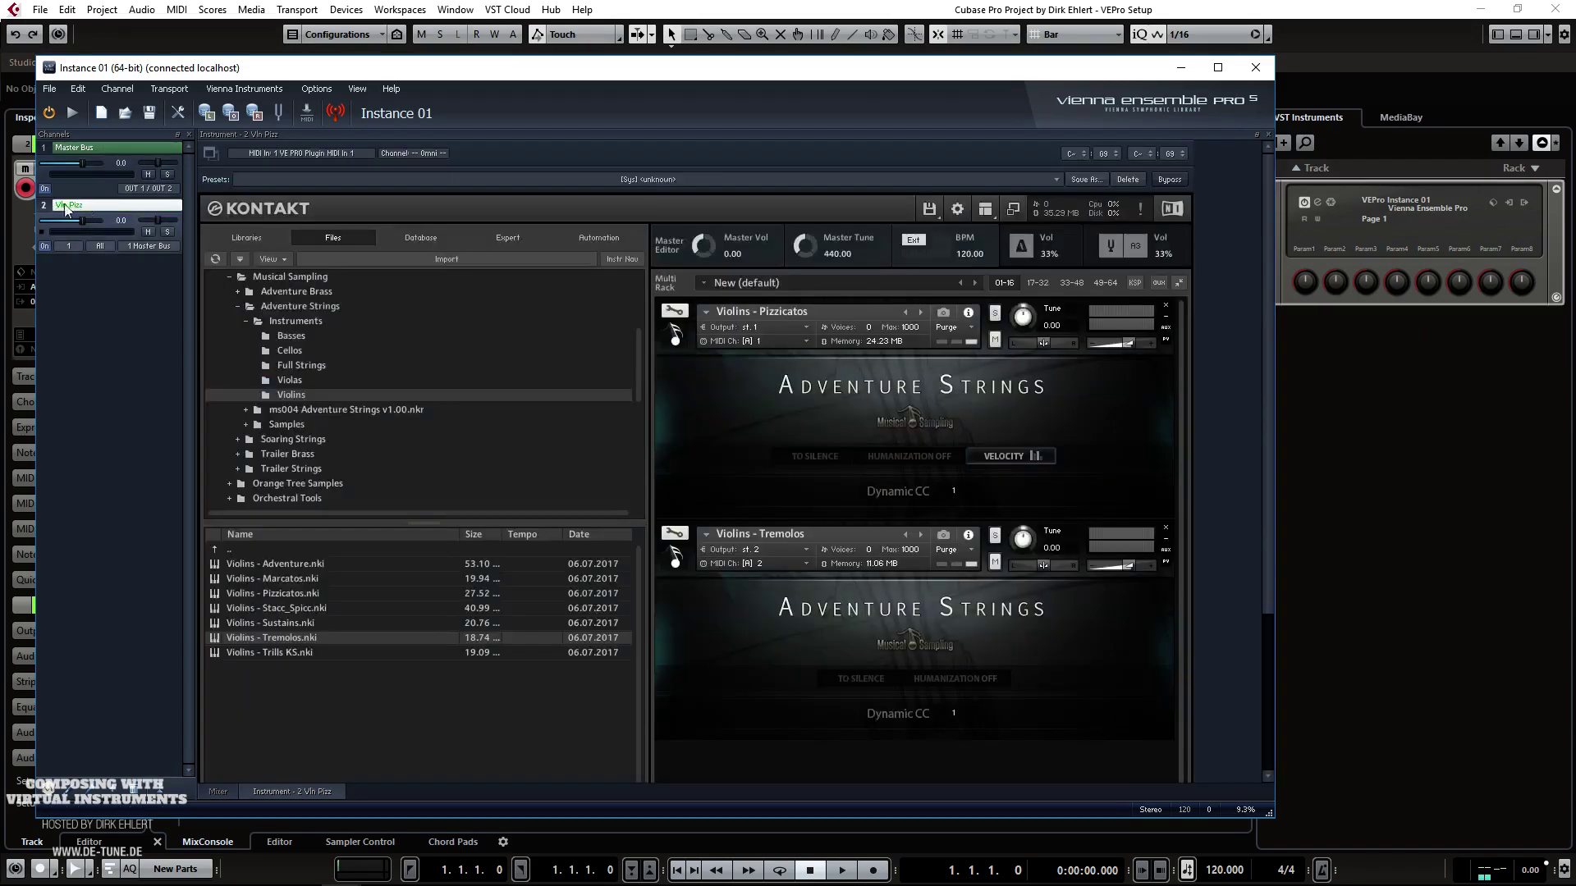
left_click(145, 148)
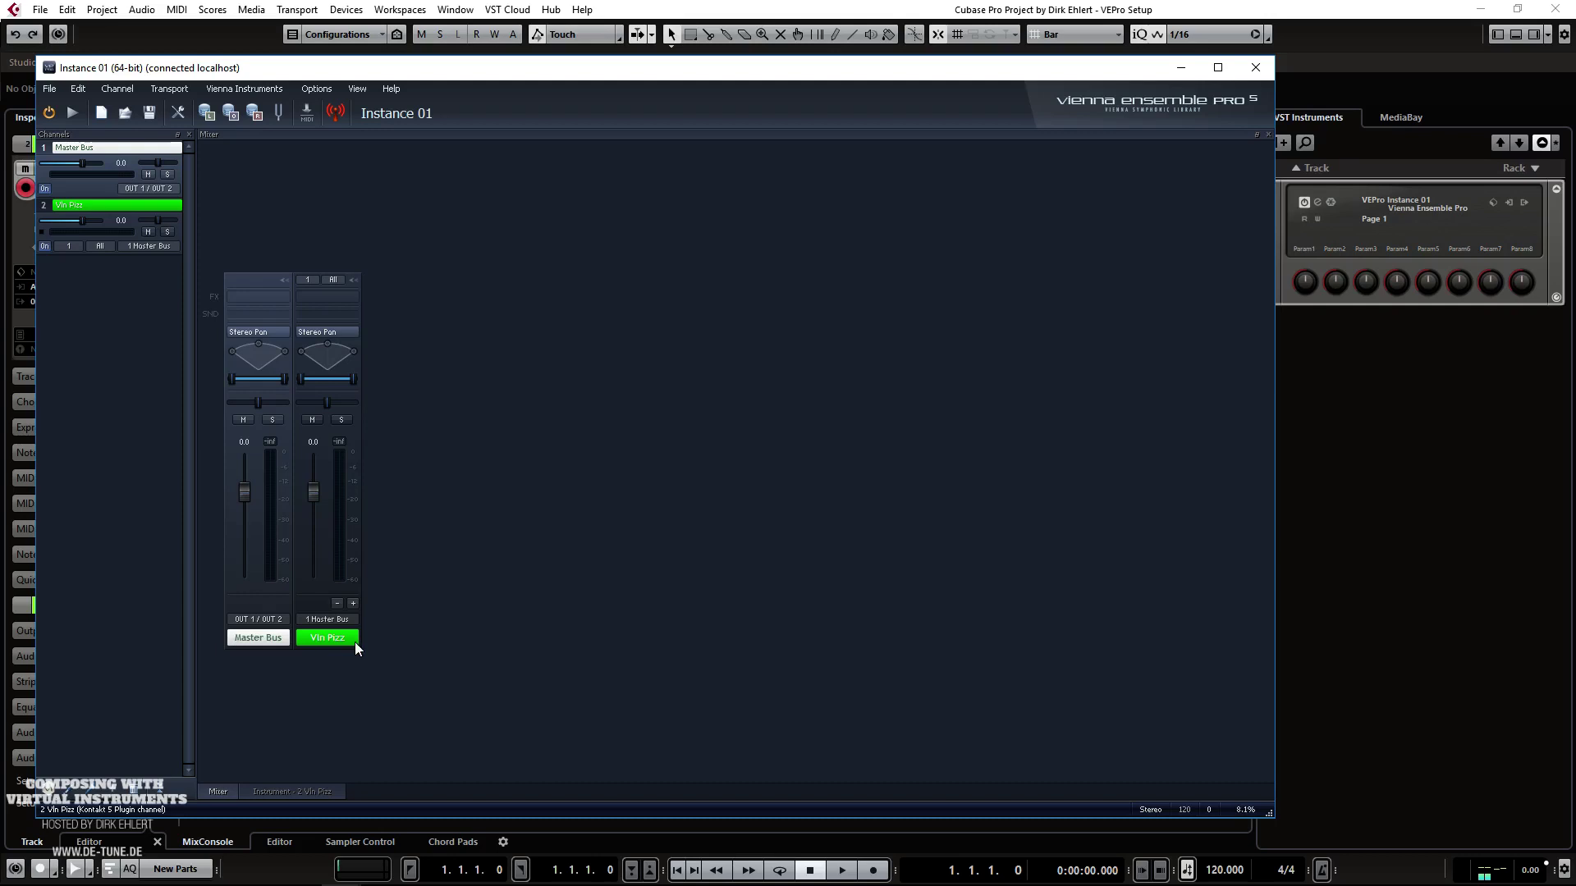
Step: Check the list of activated instrument outputs for VEPro Instance 01 in Cubase
left_click(352, 604)
left_click(1510, 203)
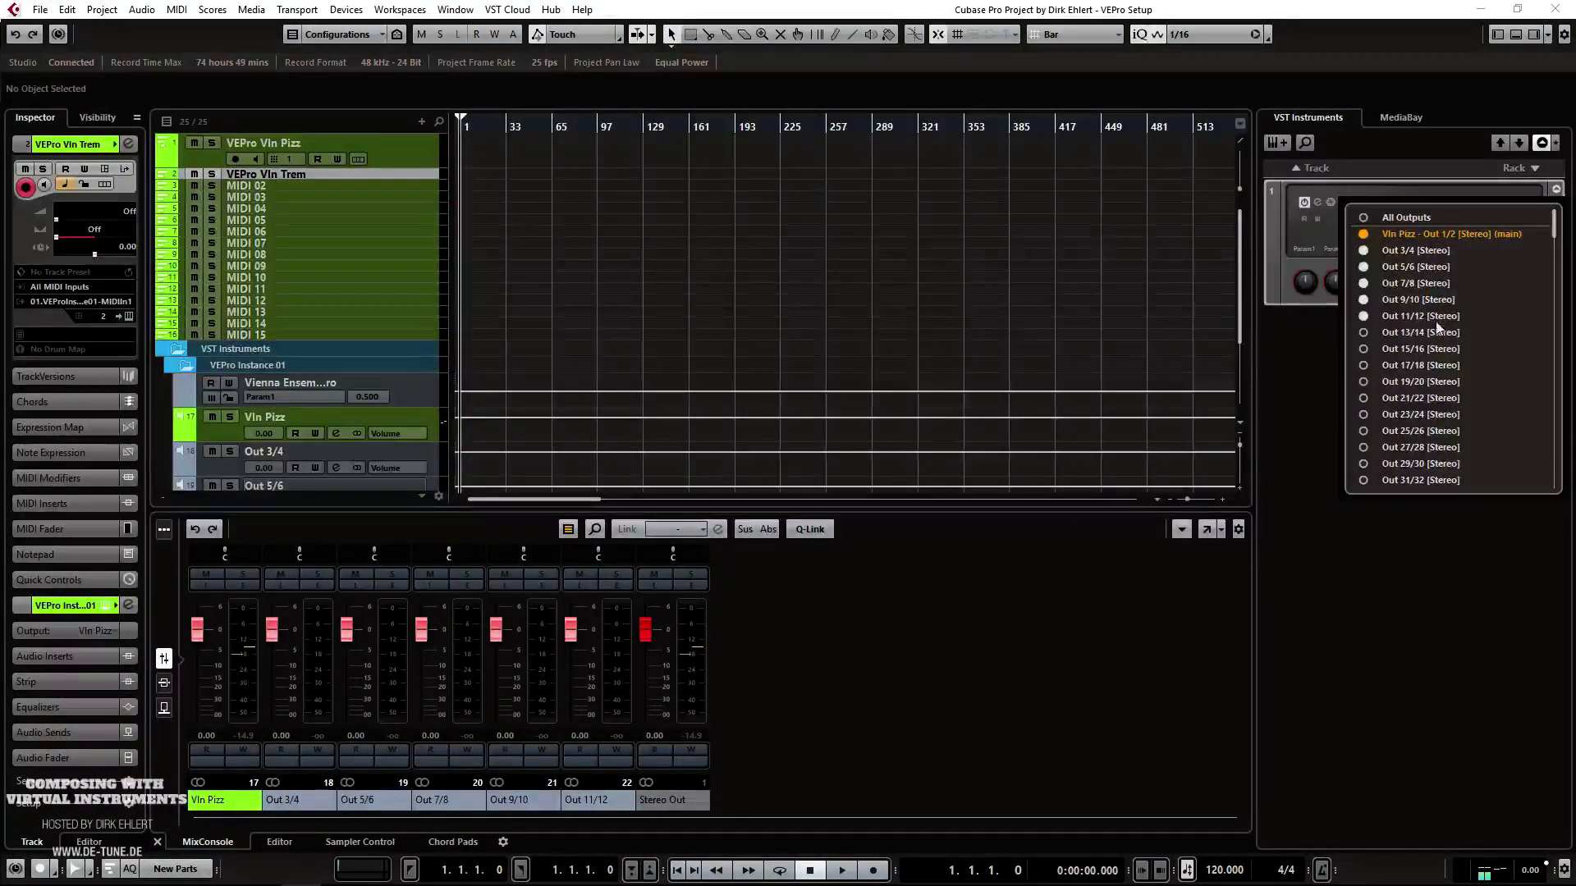
left_click(982, 713)
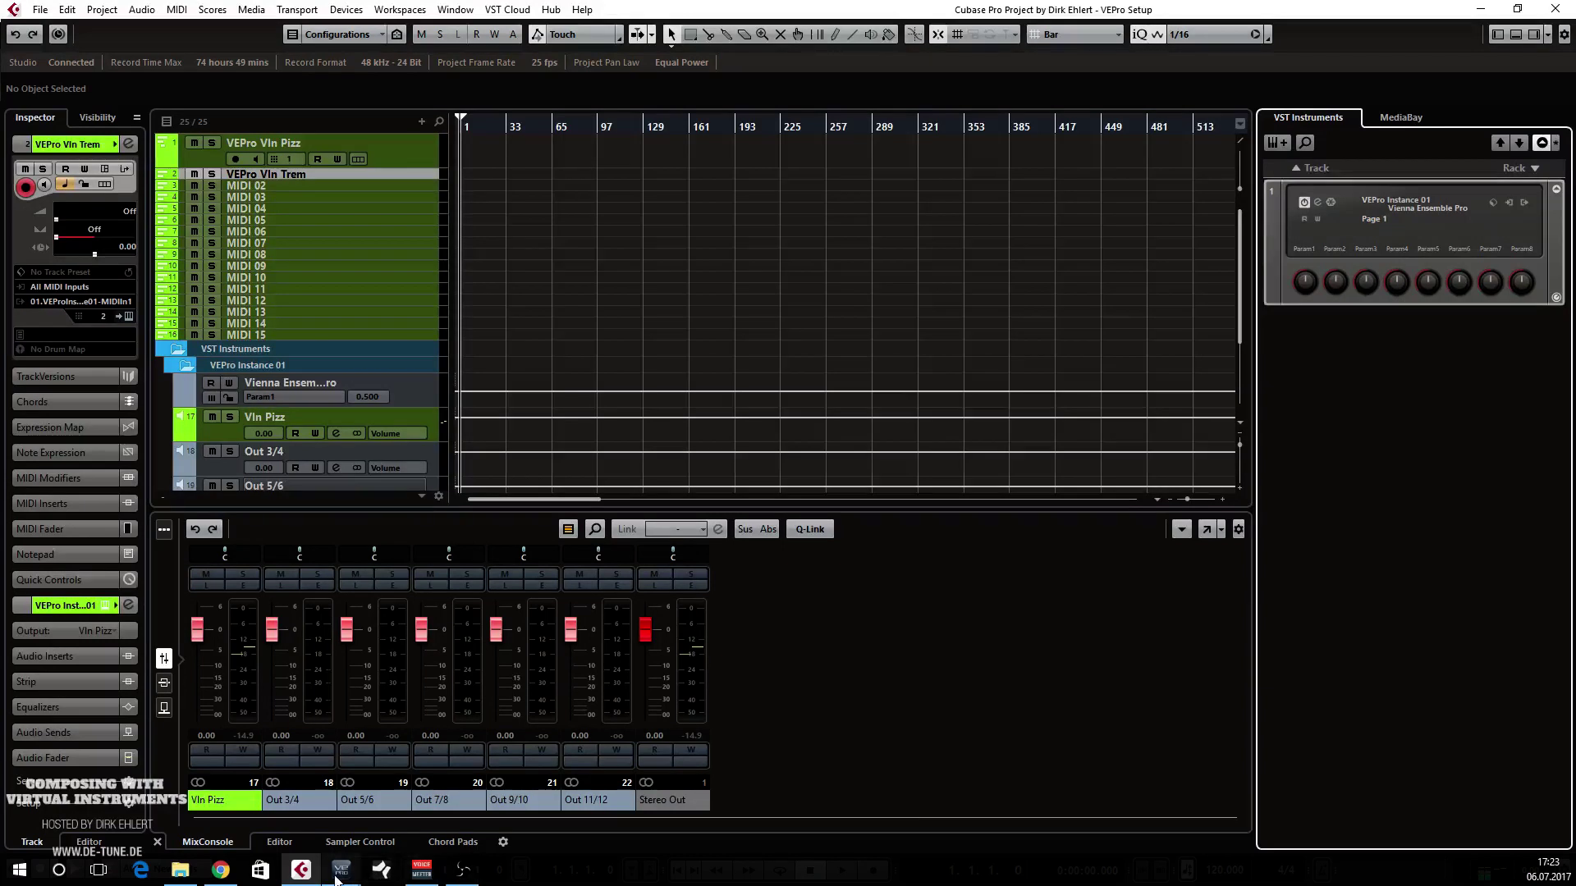
Step: In the Instance 01 mixer, create five aux channels for Vln Pizz, from Vln Pizz 2 to Vln Pizz 6
left_click(338, 872)
left_click(433, 790)
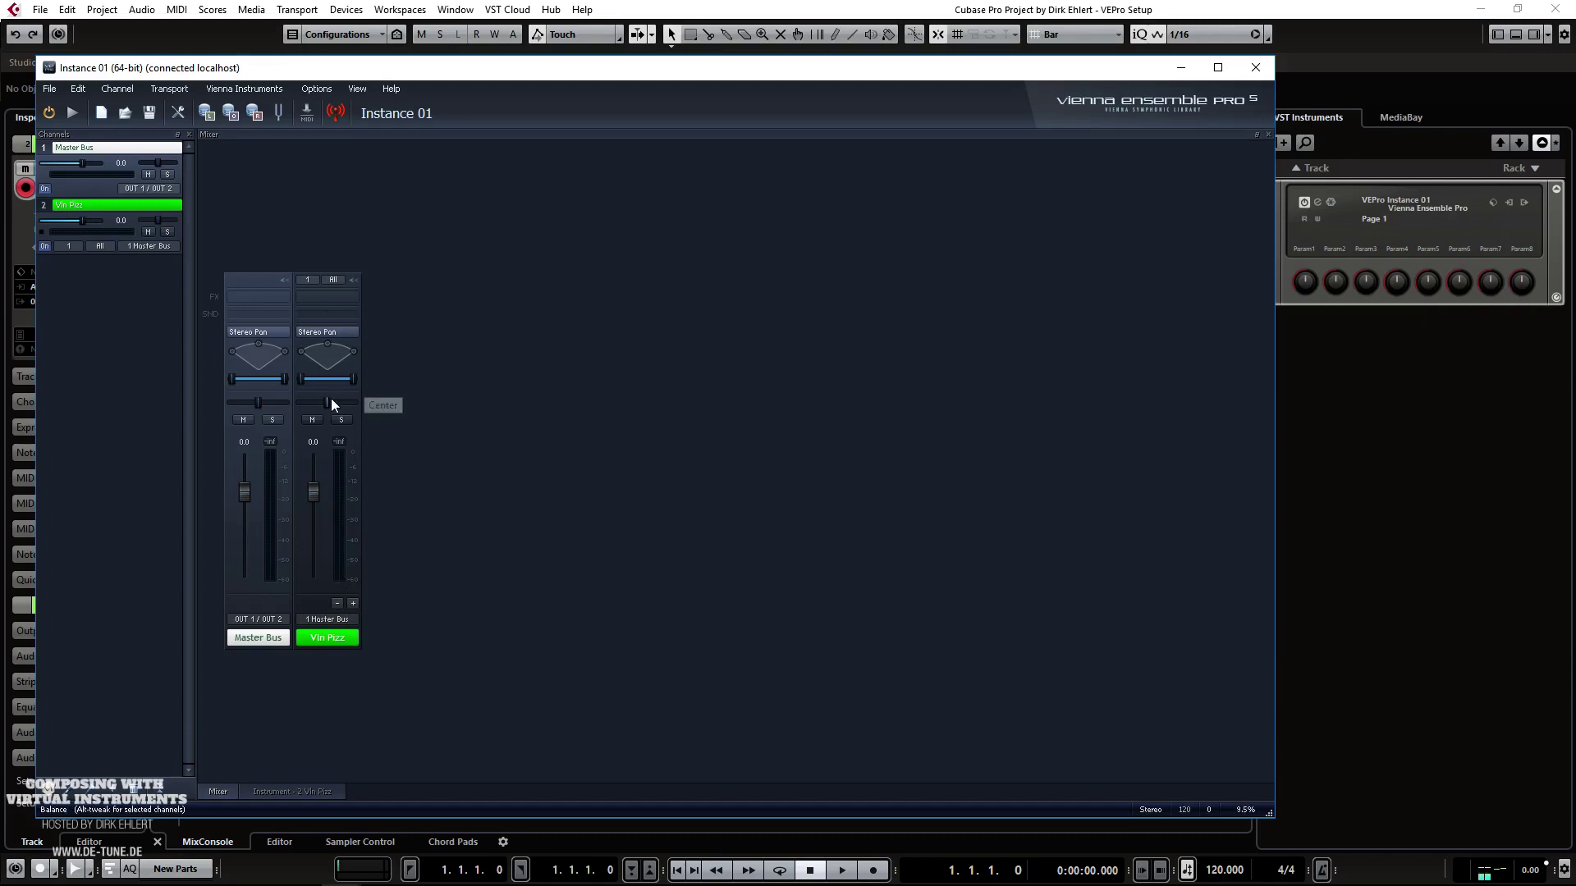
left_click(352, 603)
left_click(353, 603)
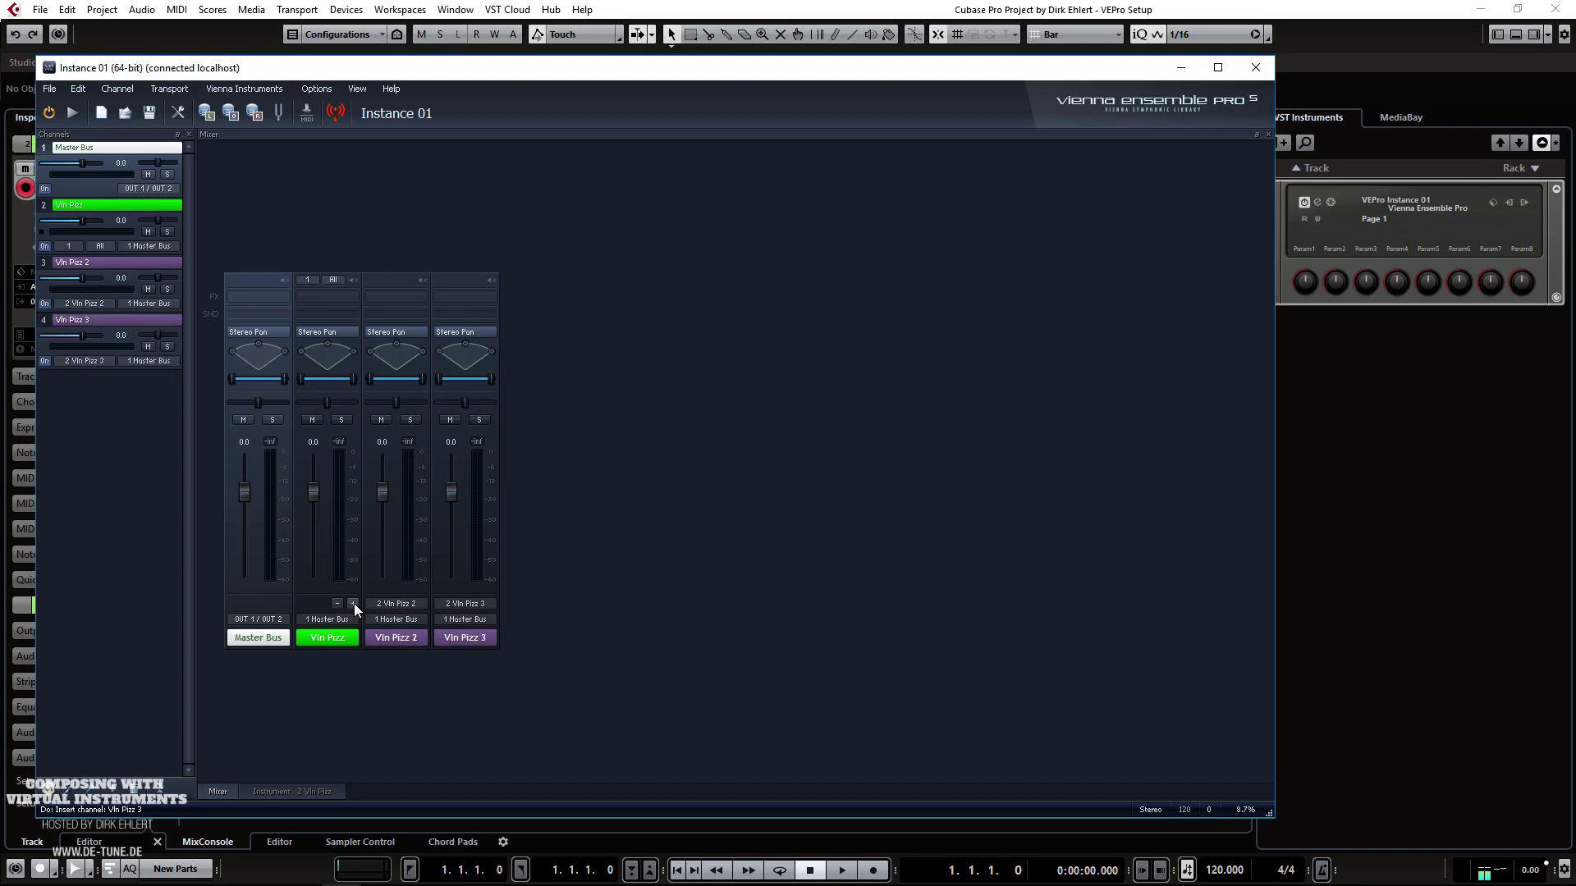
left_click(352, 603)
left_click(353, 603)
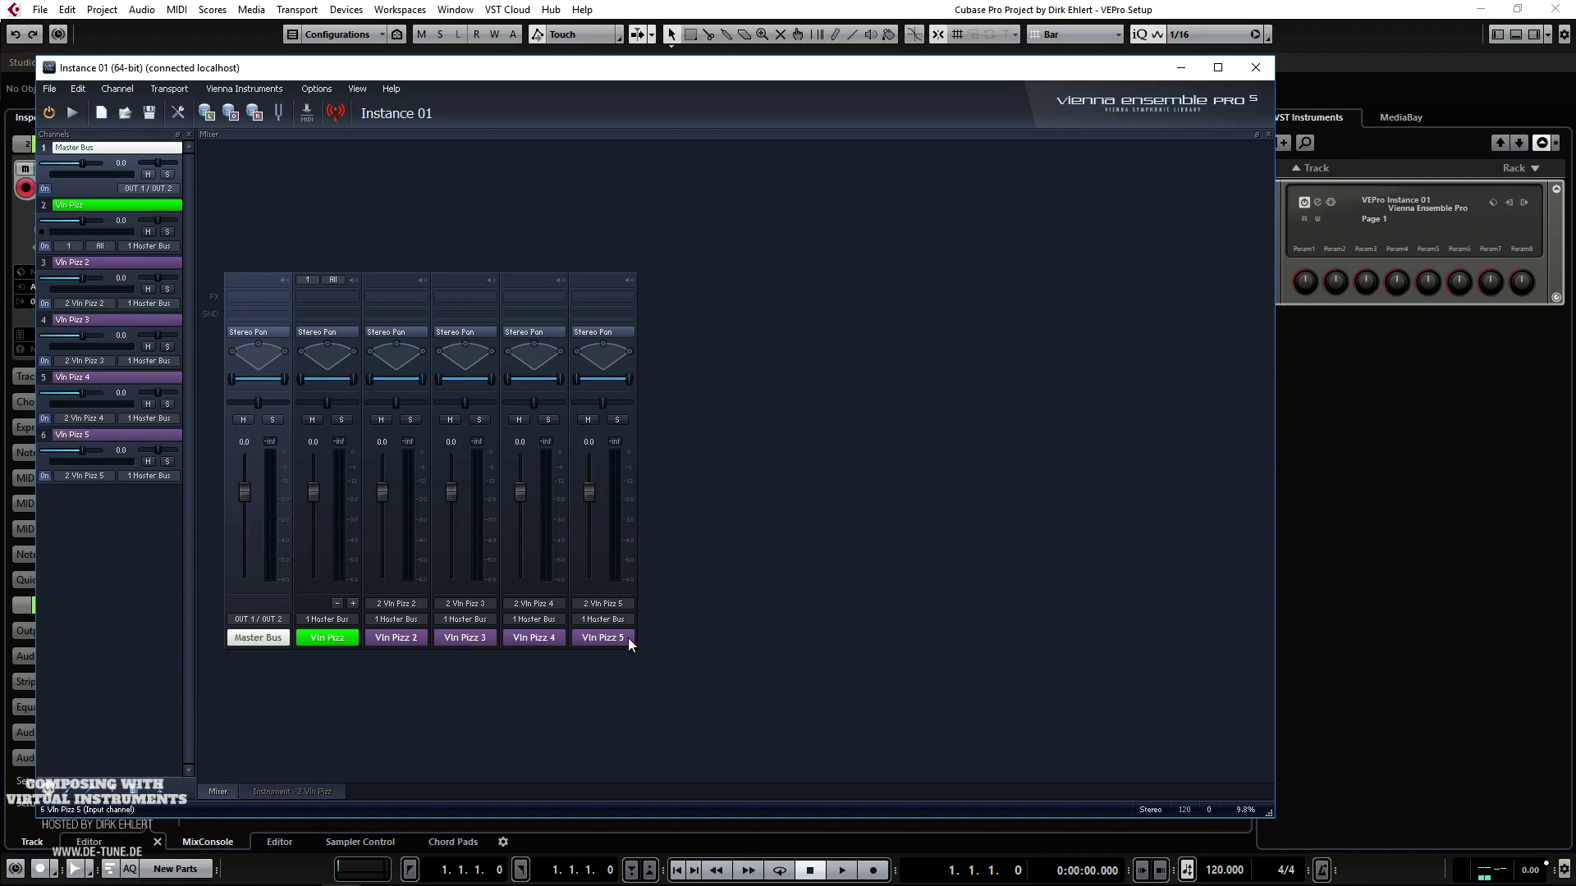
left_click(352, 604)
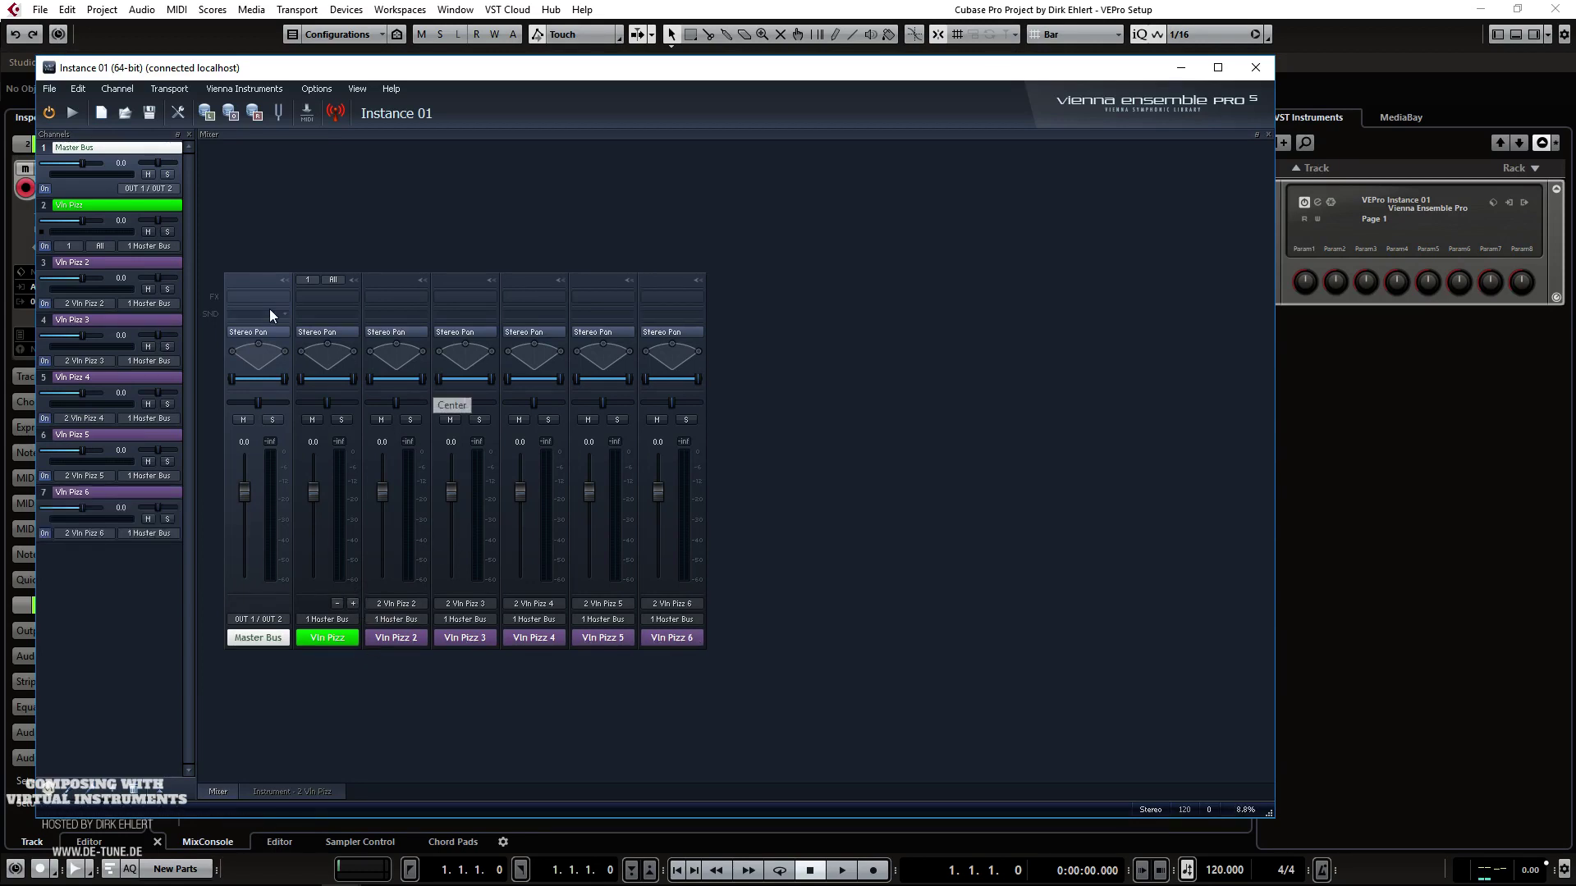
Step: Examine the Kontakt instrument and mixer channels, and compare the signal meters in Instance 01 with those in Cubase
double_click(121, 209)
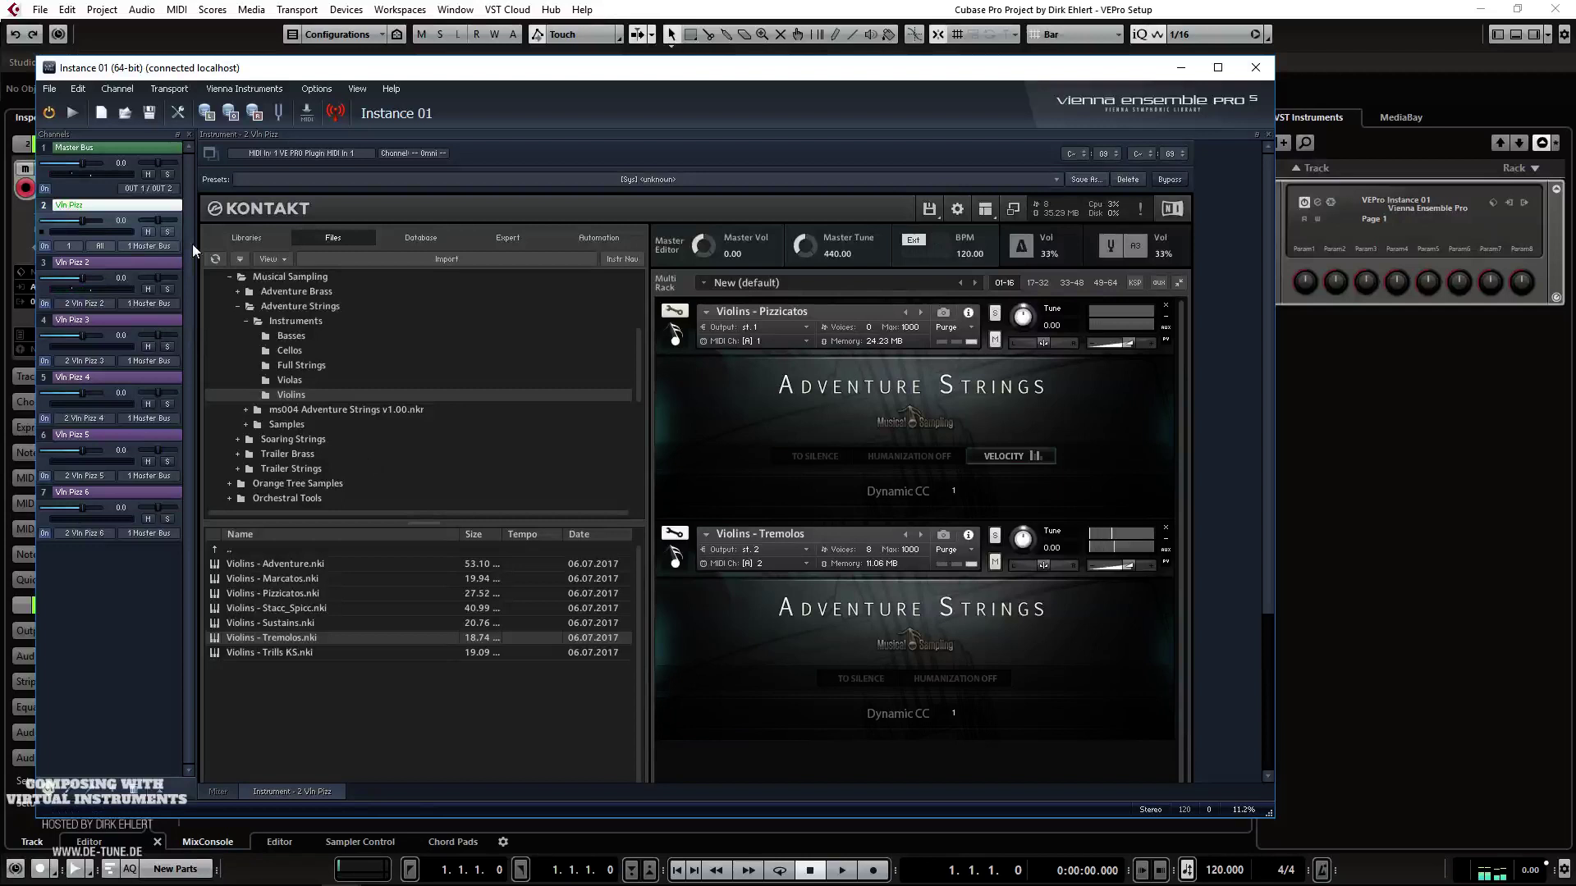
left_click(97, 150)
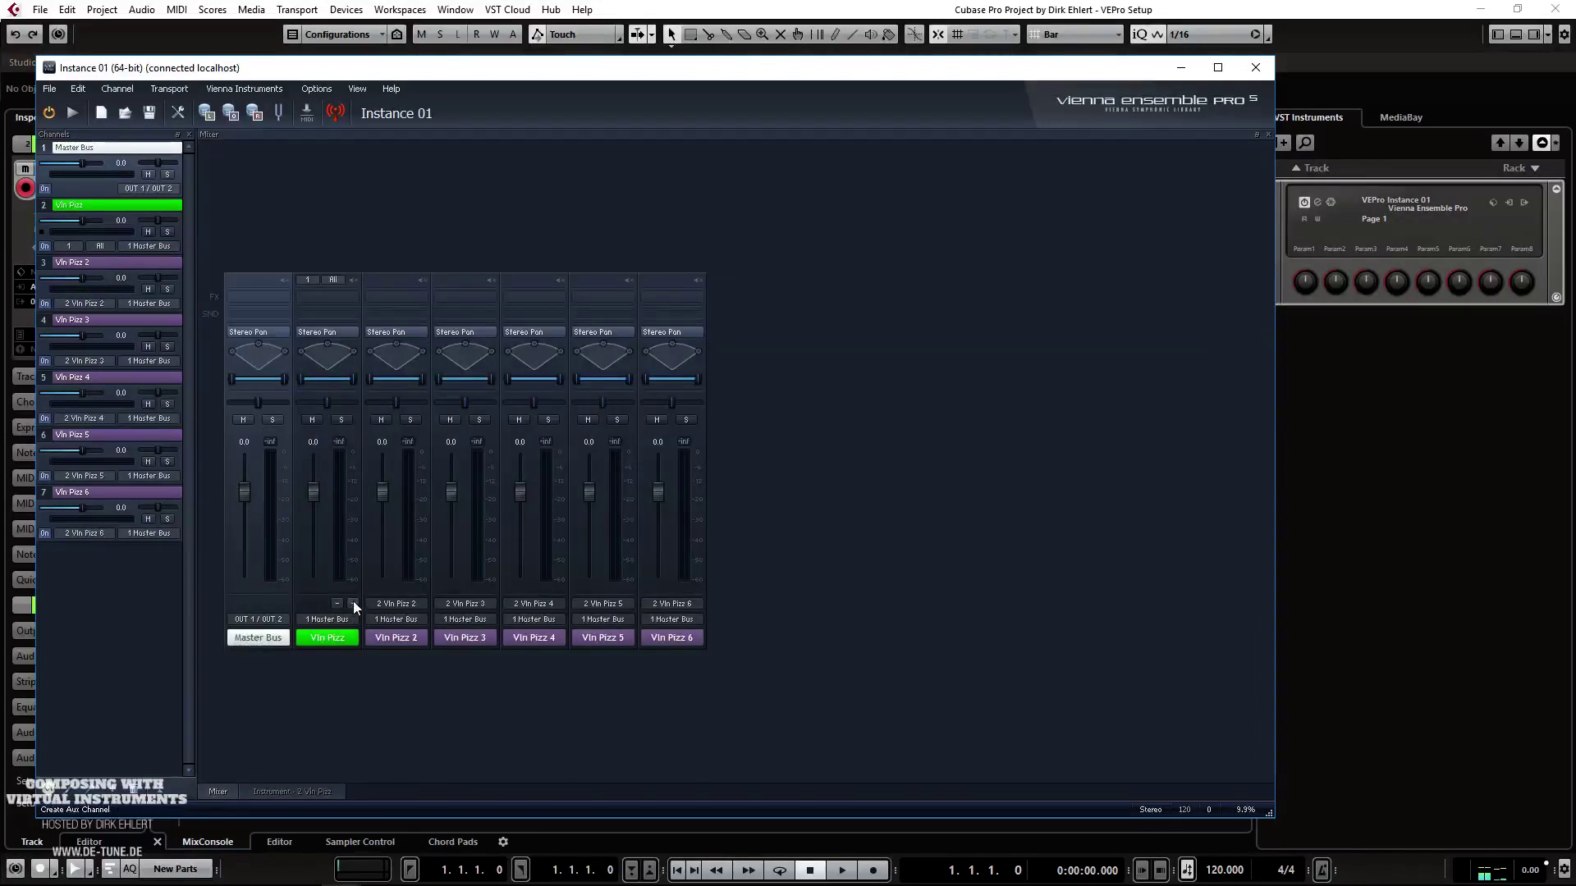
left_click(116, 210)
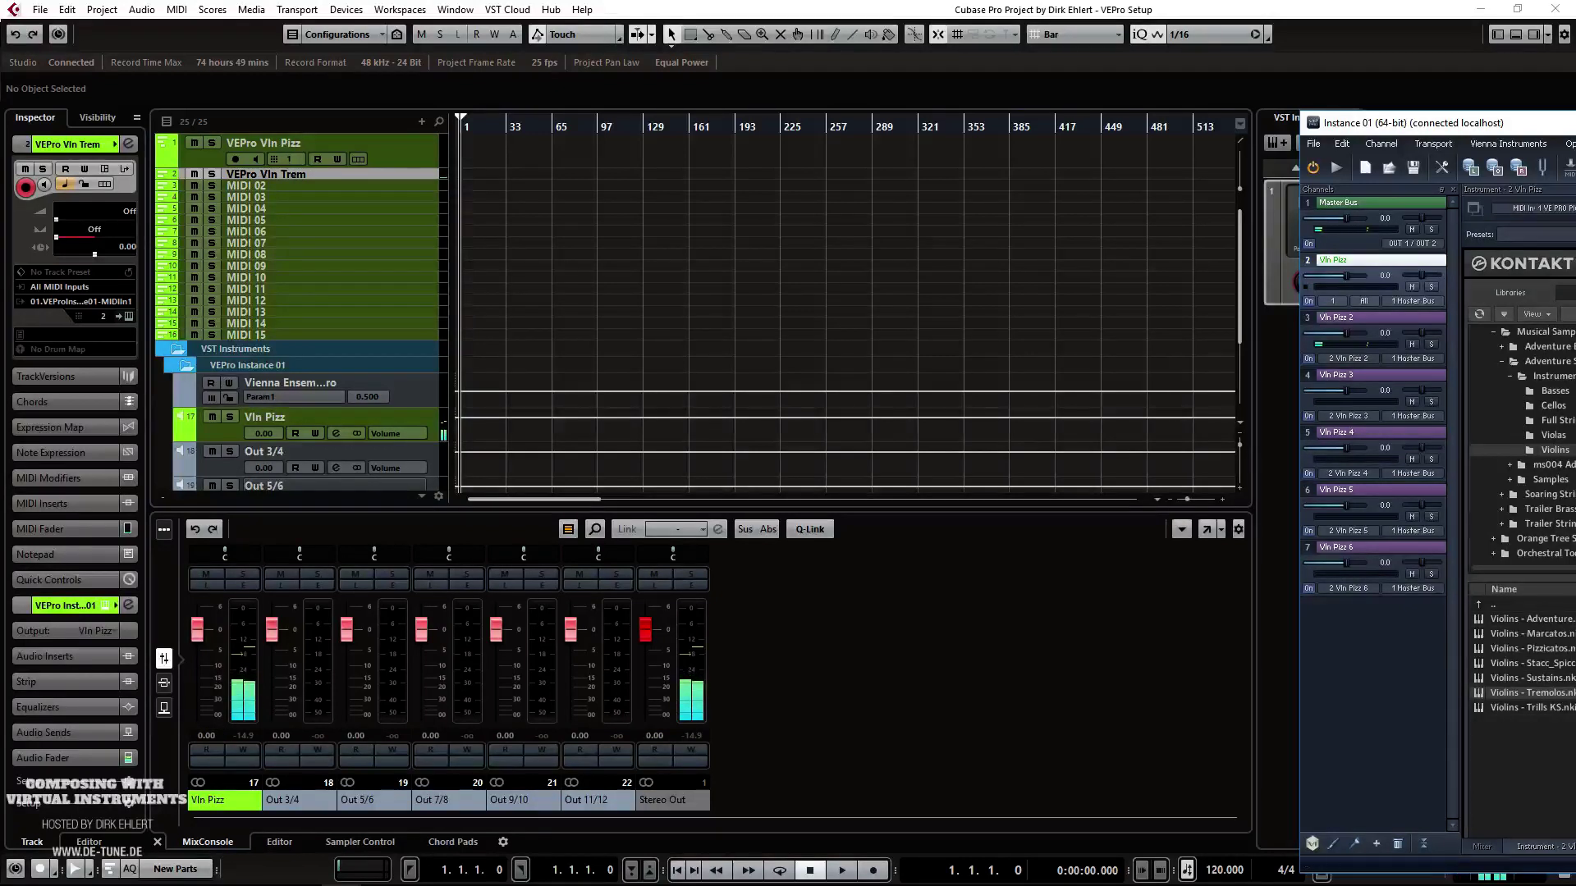
double_click(1395, 123)
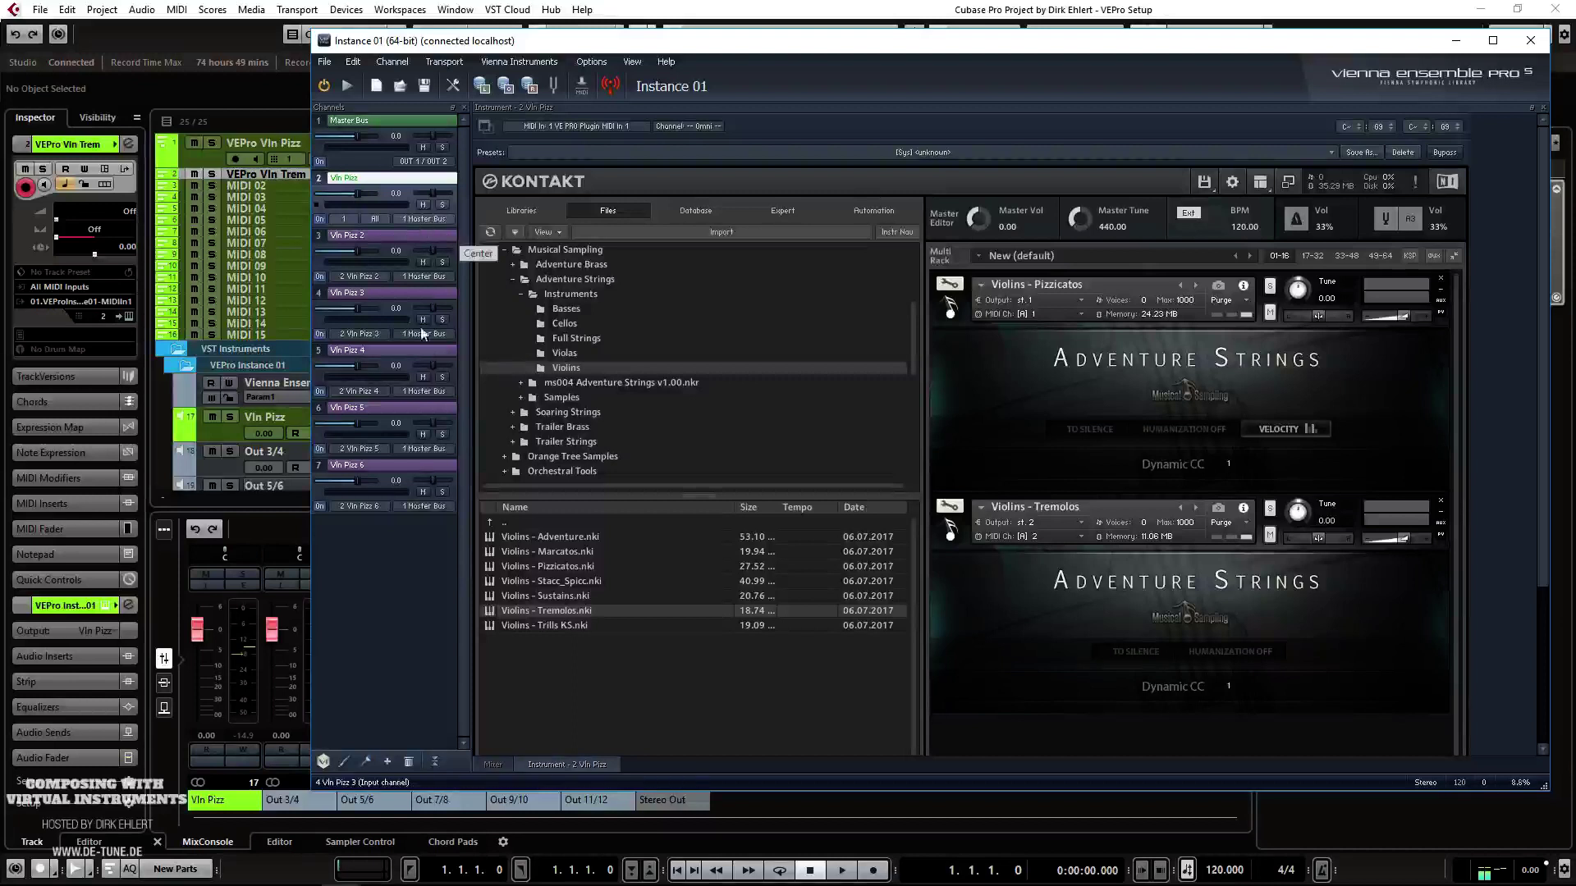
Step: Route the Vln Pizz channel to OUT 1 / OUT 2, Vln Pizz 2 to OUT 3 / OUT 4, and Vln Pizz 3 to OUT 5 / OUT 6
left_click(424, 220)
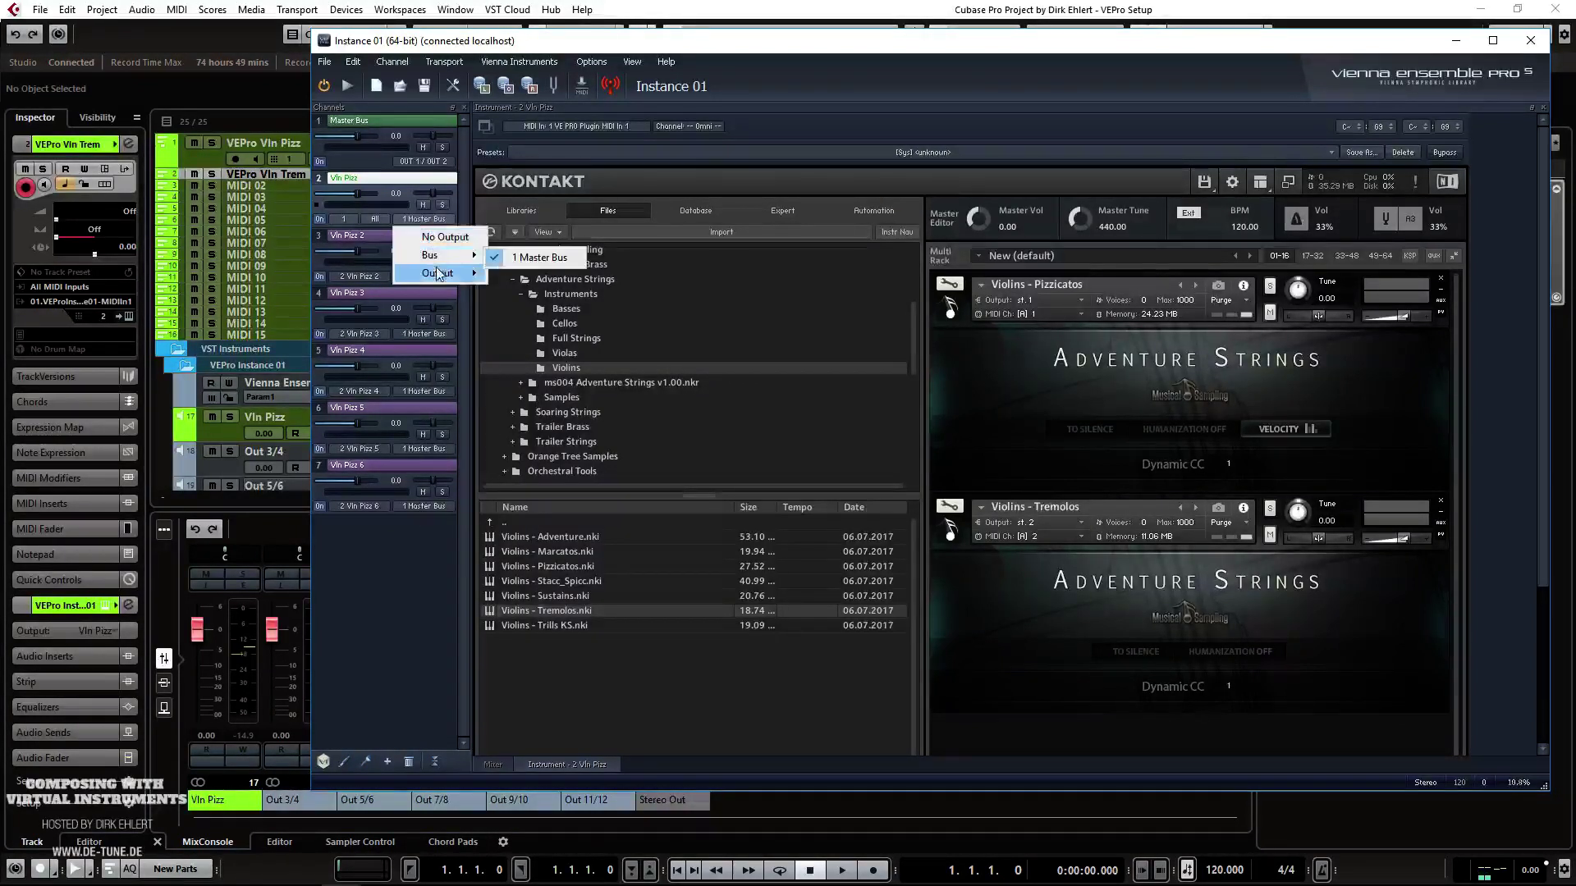
mouse_move(439, 275)
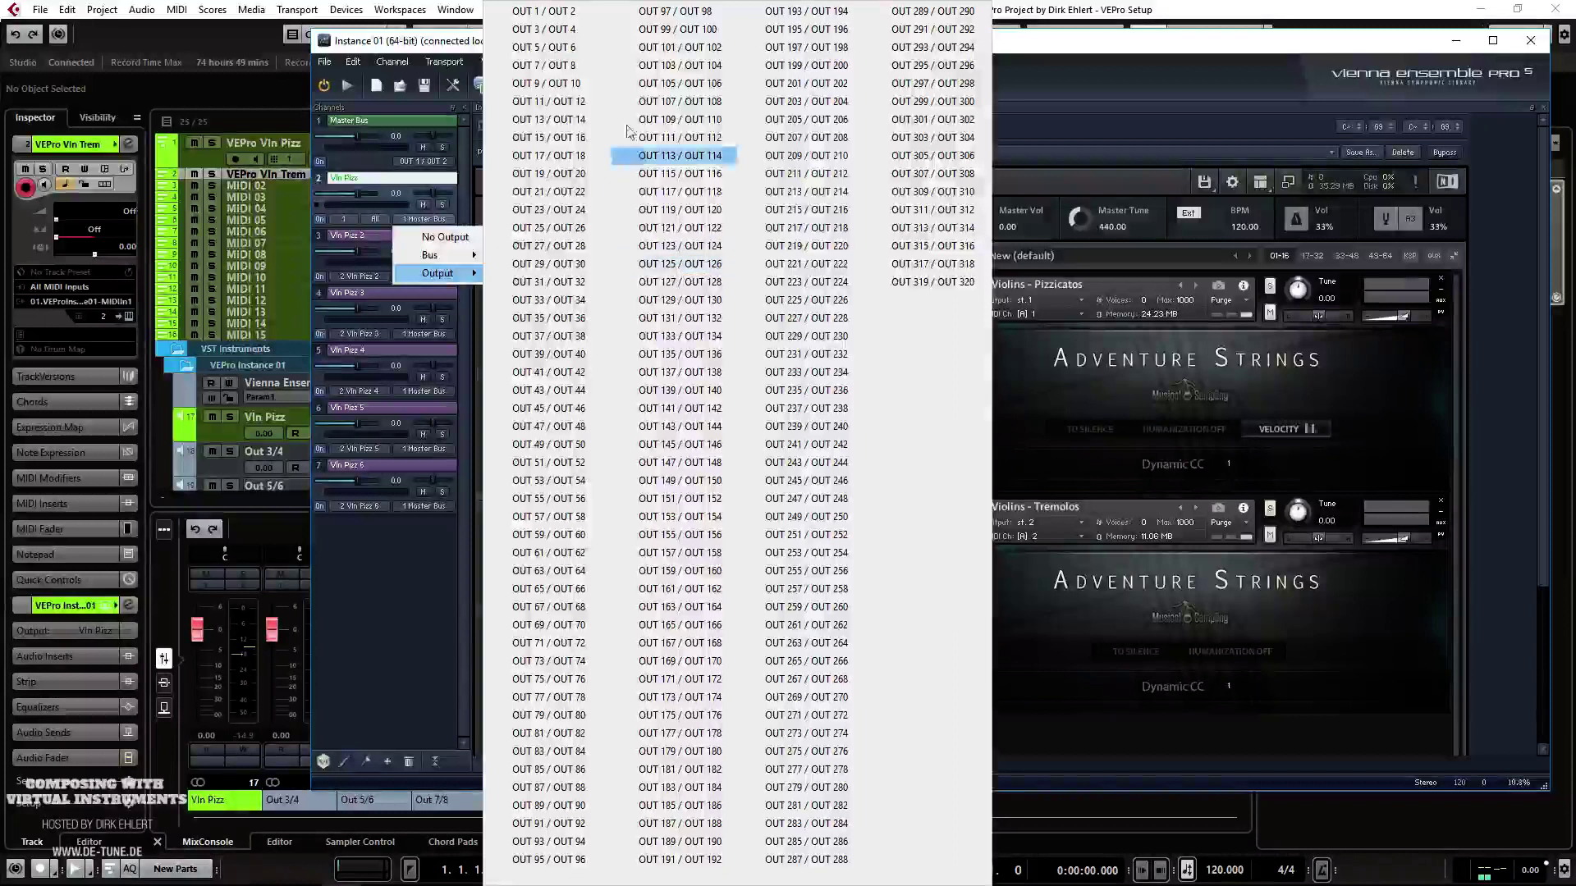
left_click(554, 16)
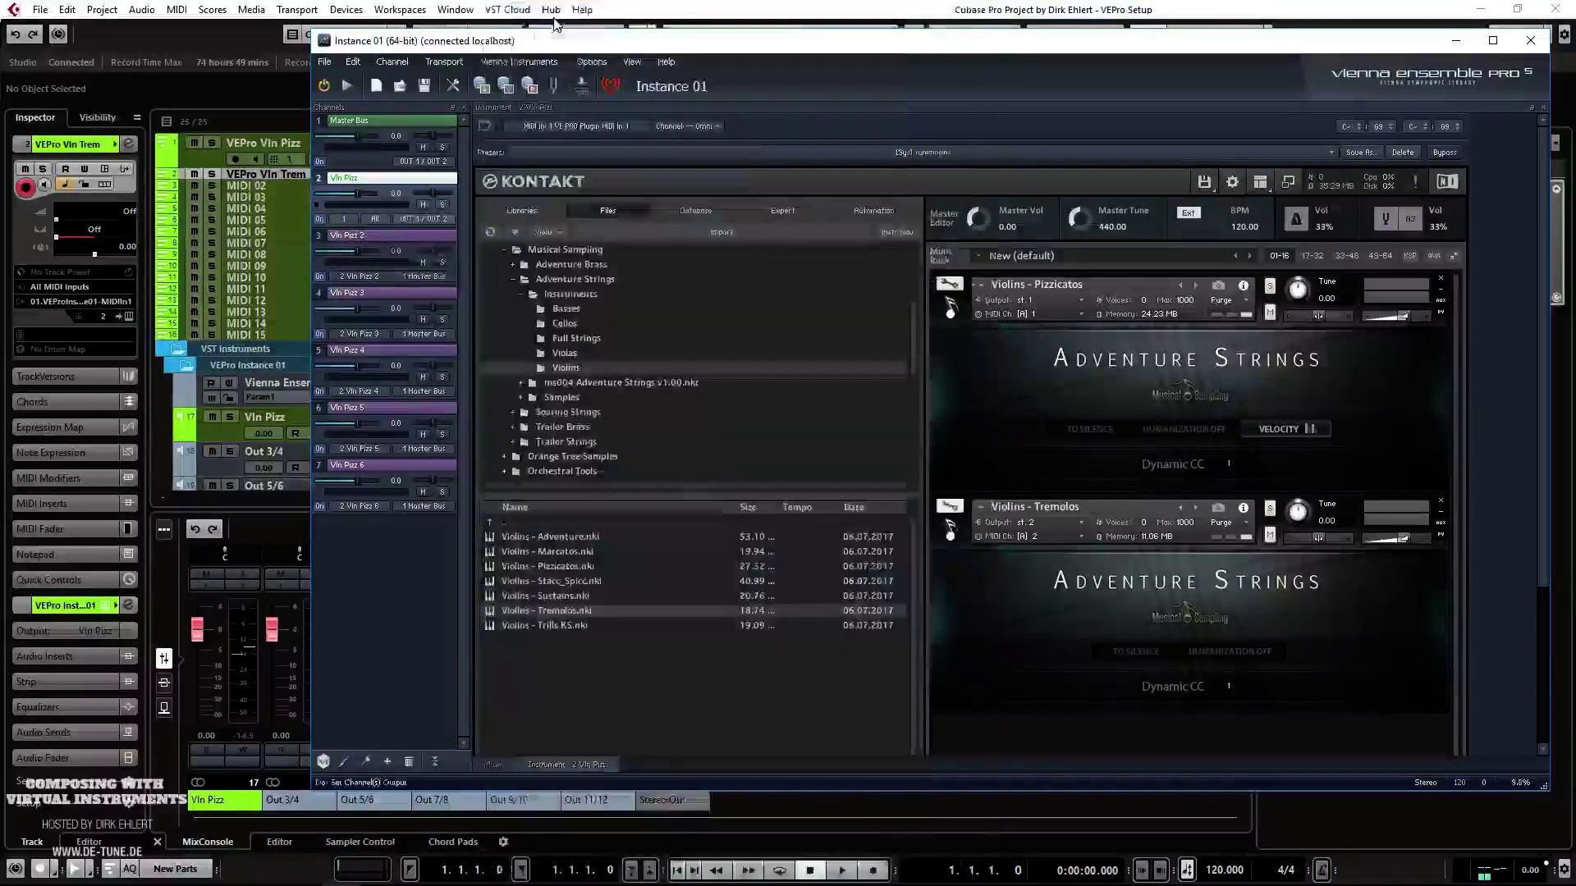
left_click(425, 275)
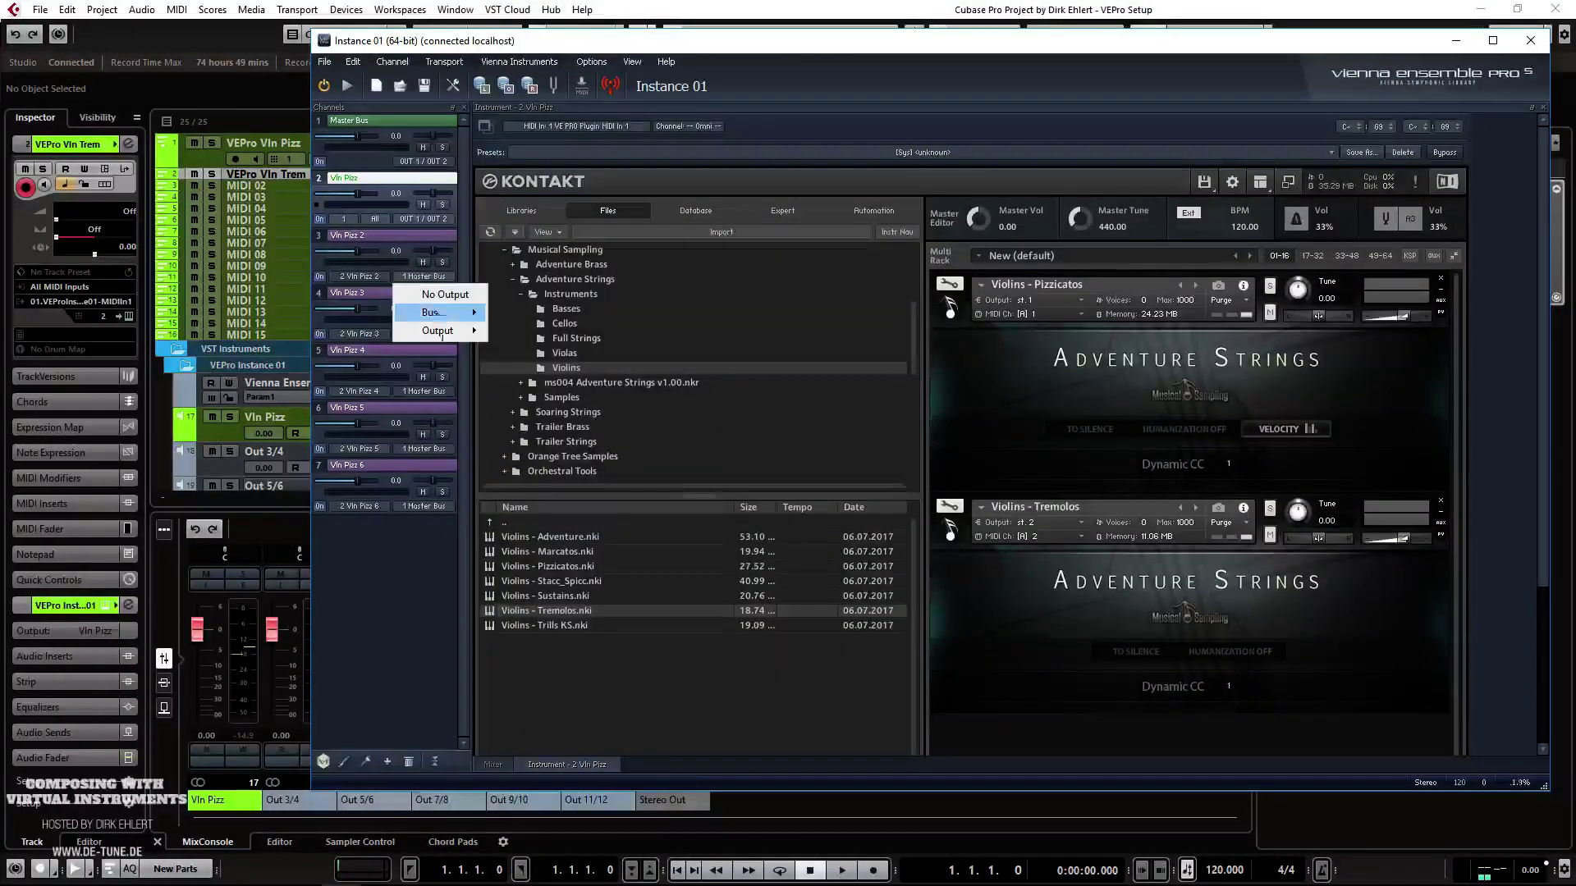
mouse_move(444, 330)
left_click(548, 29)
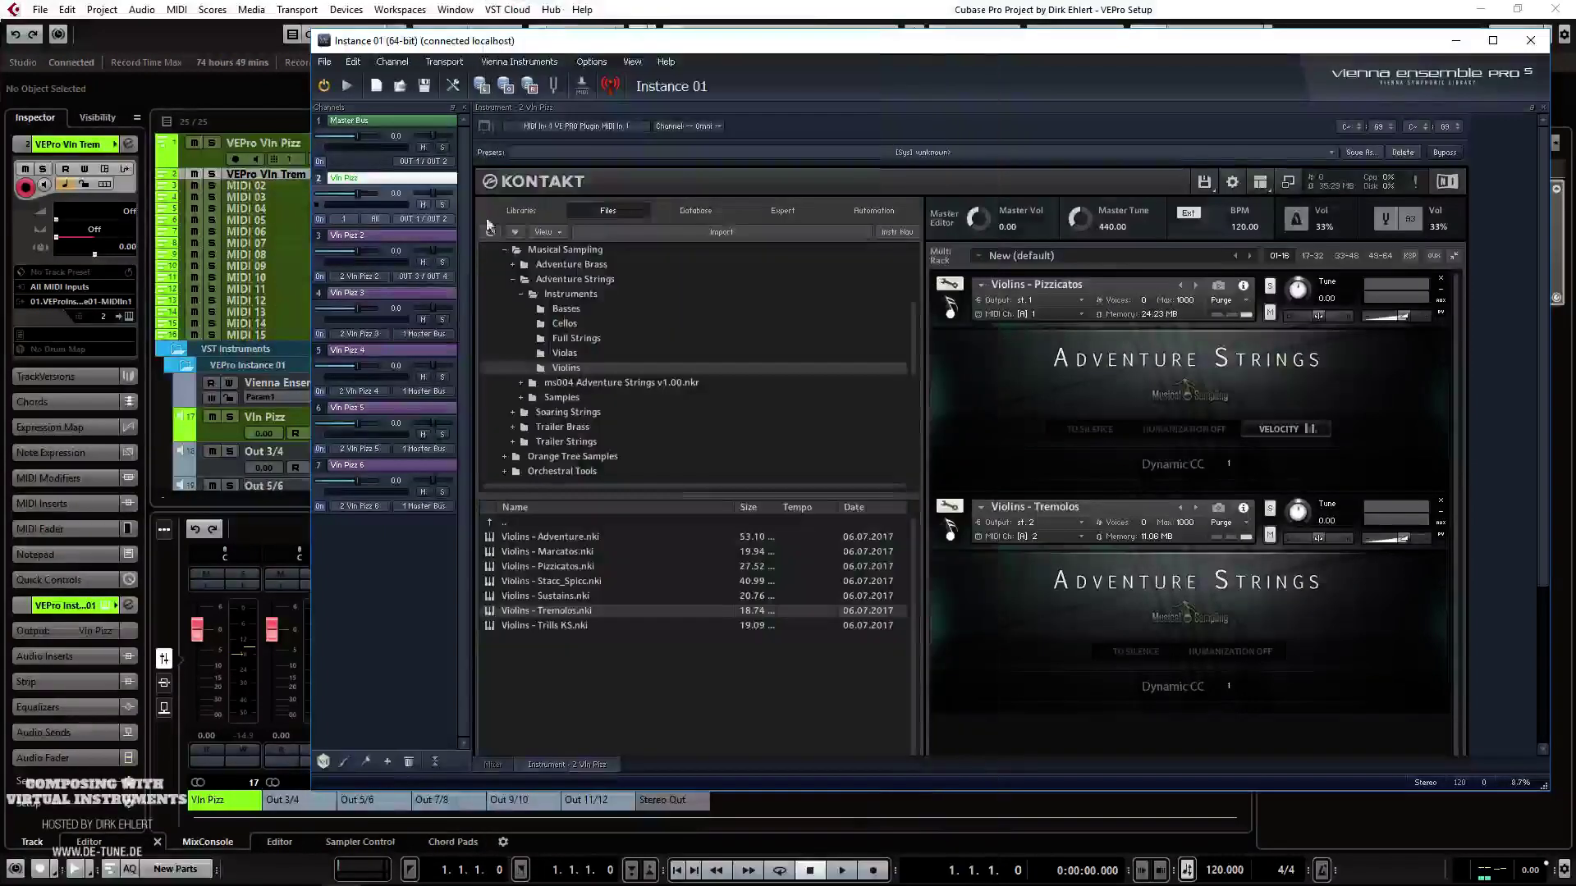
left_click(419, 334)
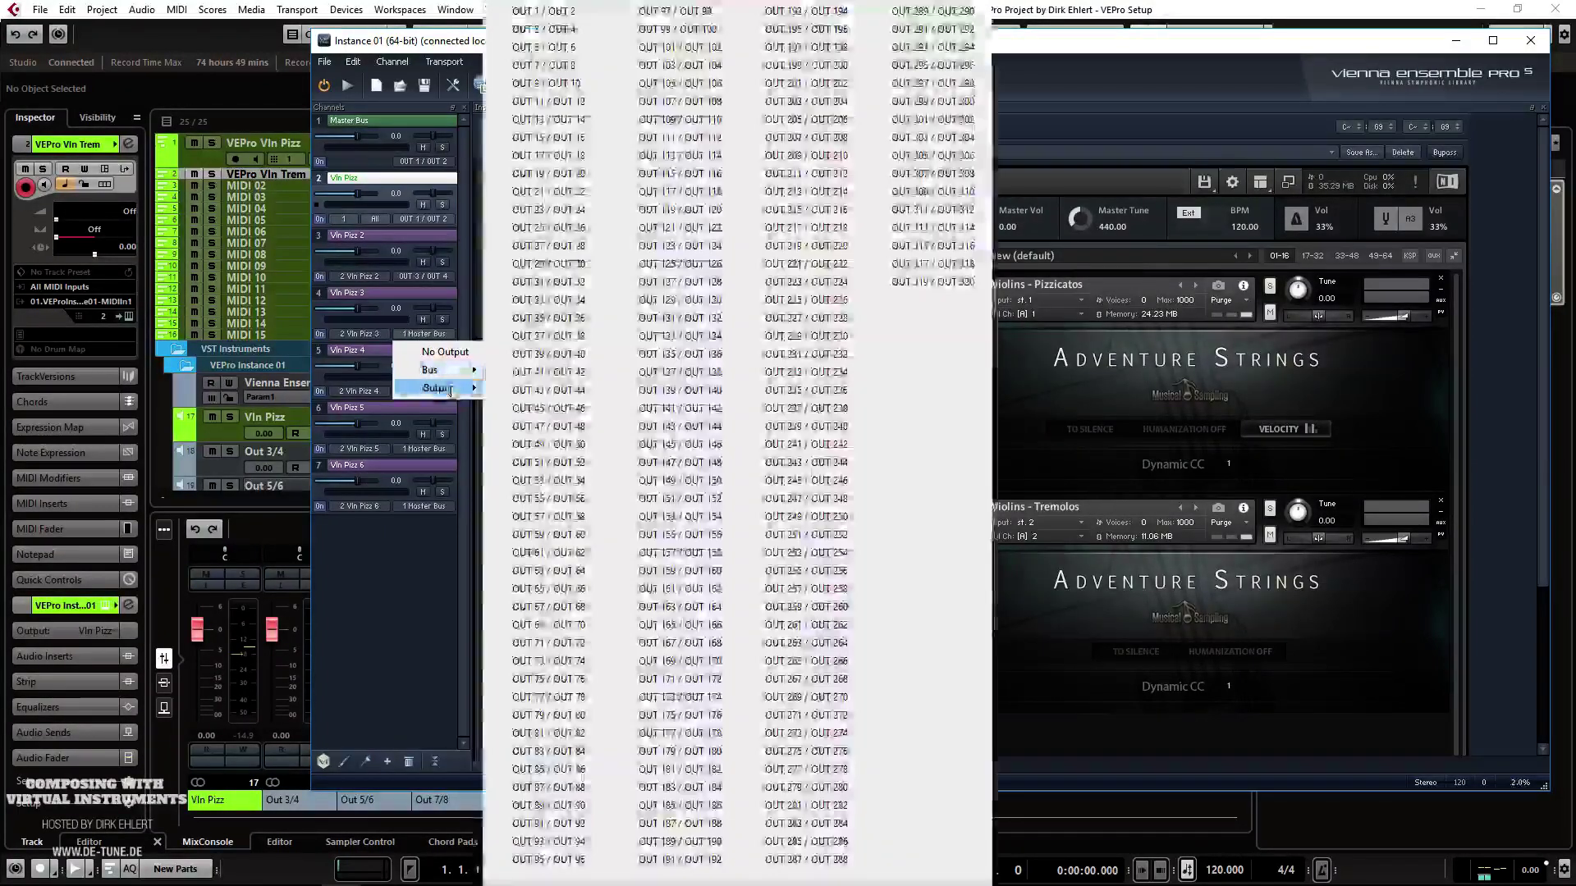
mouse_move(437, 387)
left_click(557, 51)
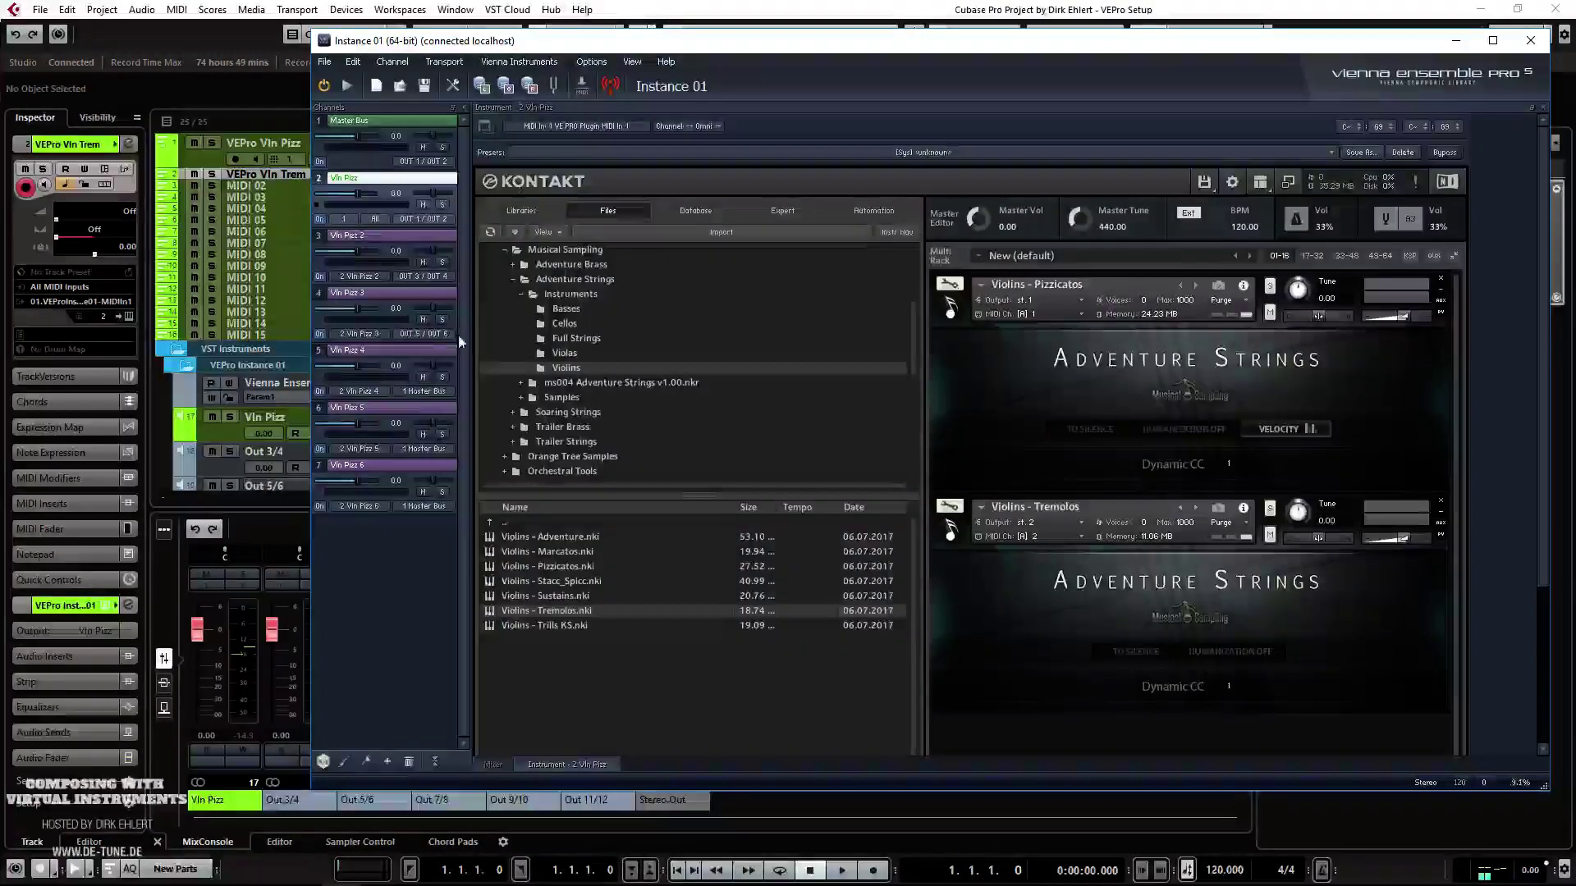
Step: Route the Vln Pizz 4 channel to OUT 7 / OUT 8, Vln Pizz 5 to OUT 9 / OUT 10, and Vln Pizz 6 to OUT 11 / OUT 12
left_click(425, 391)
mouse_move(452, 449)
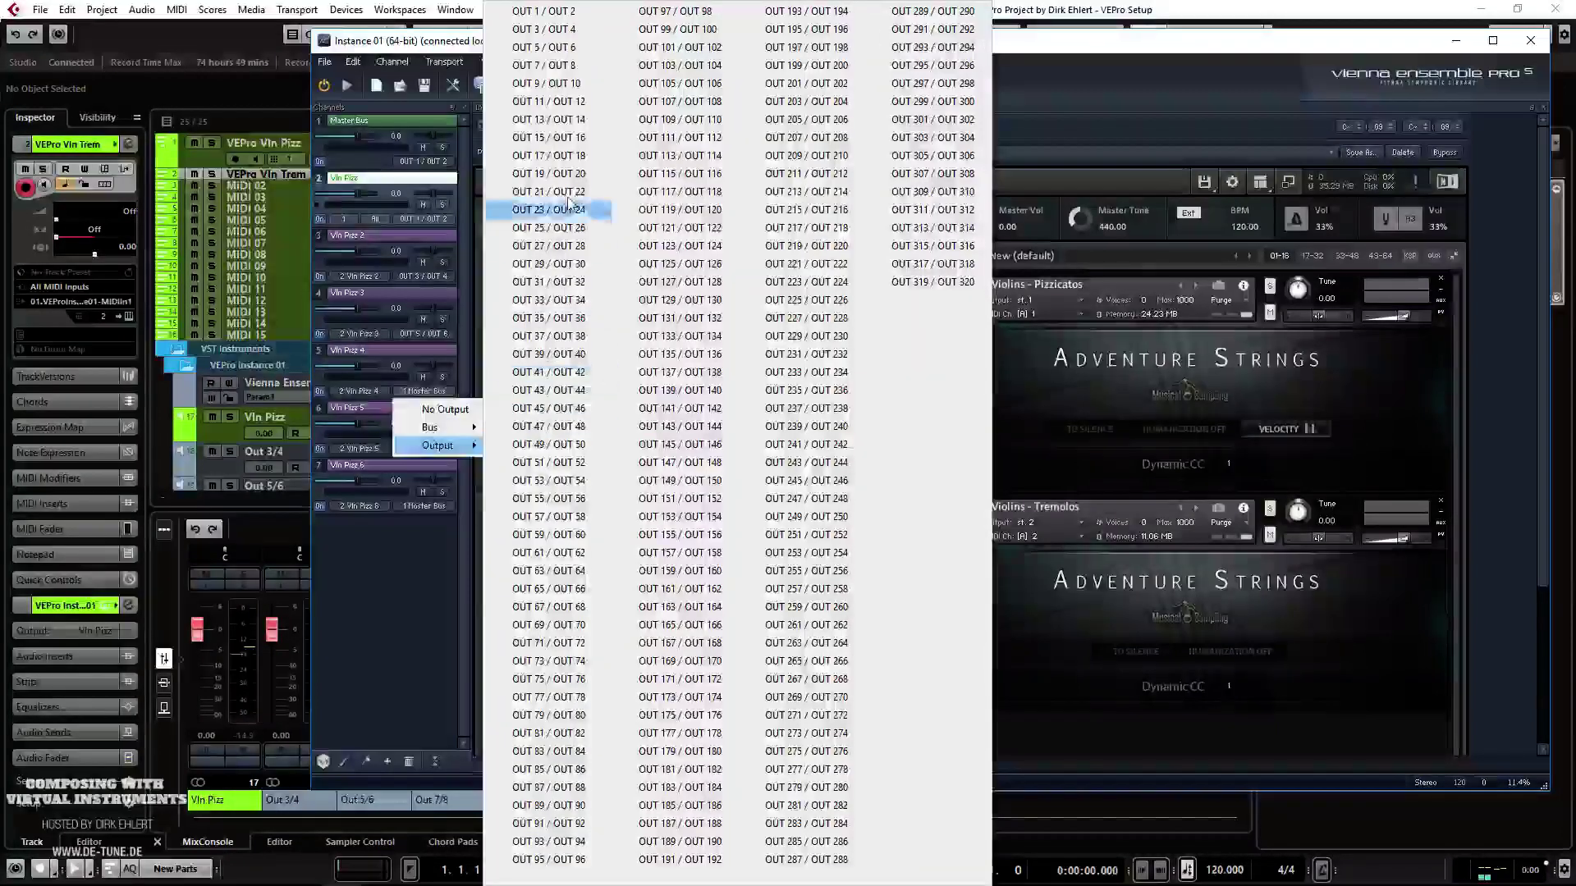
left_click(554, 72)
left_click(435, 448)
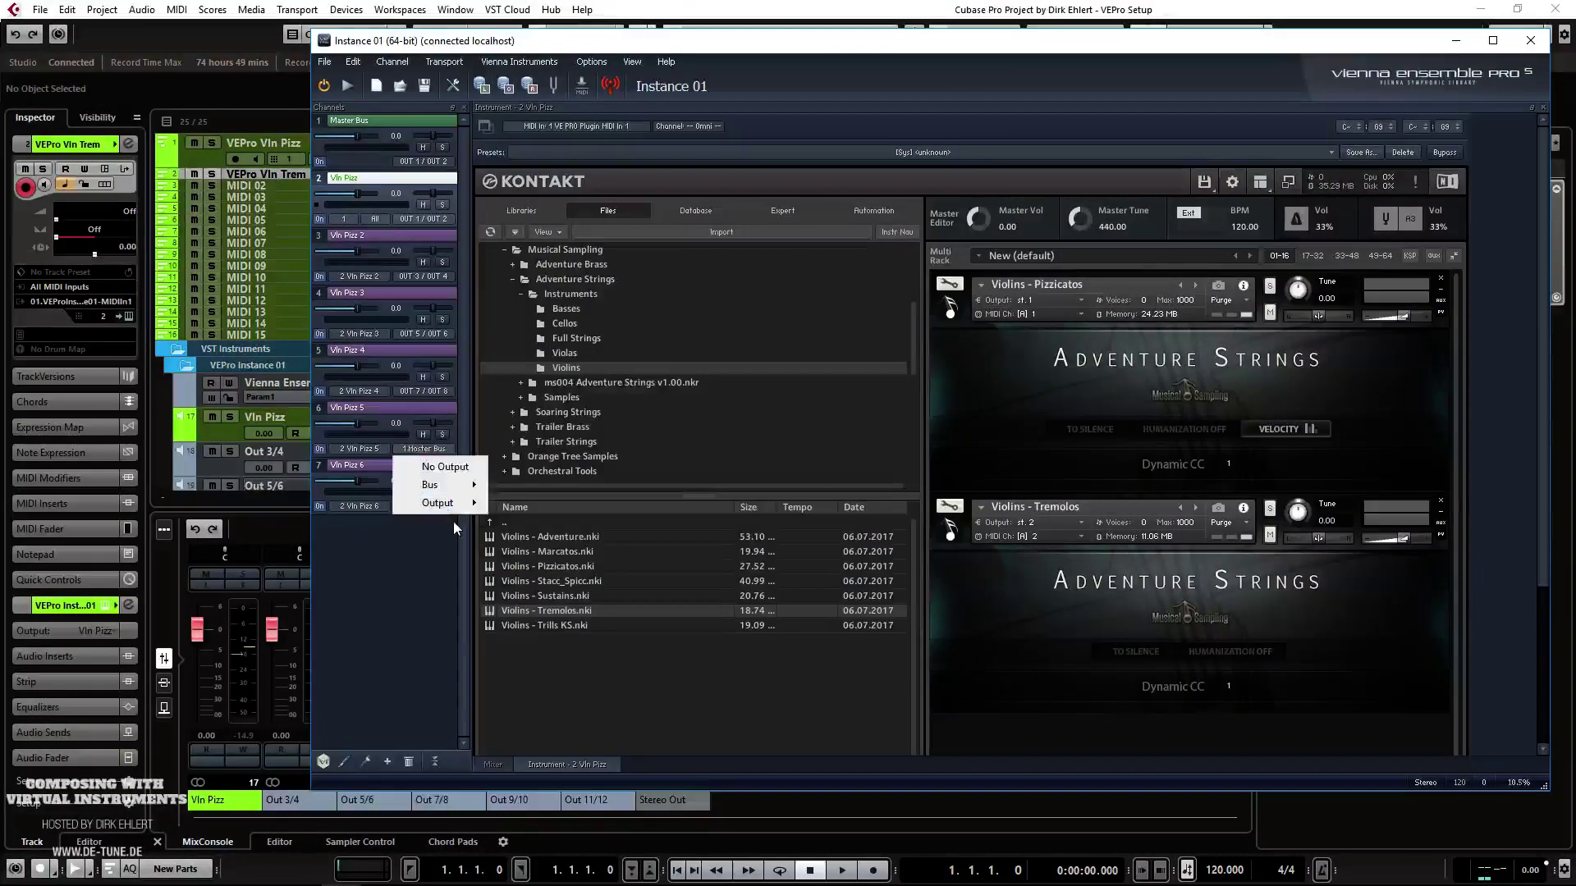
mouse_move(460, 507)
left_click(548, 83)
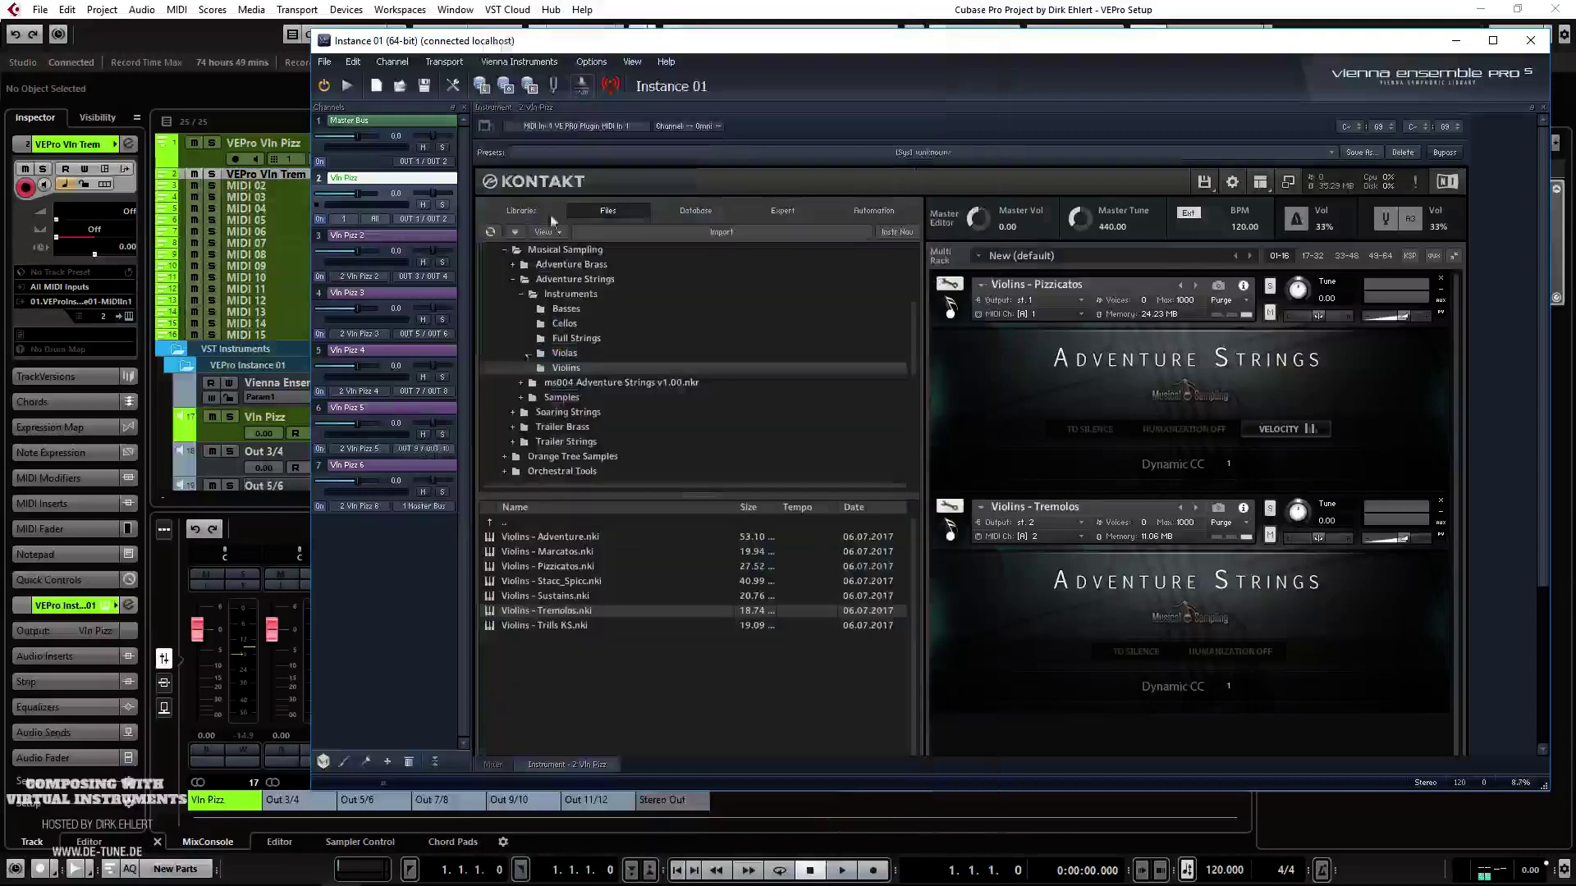
left_click(426, 507)
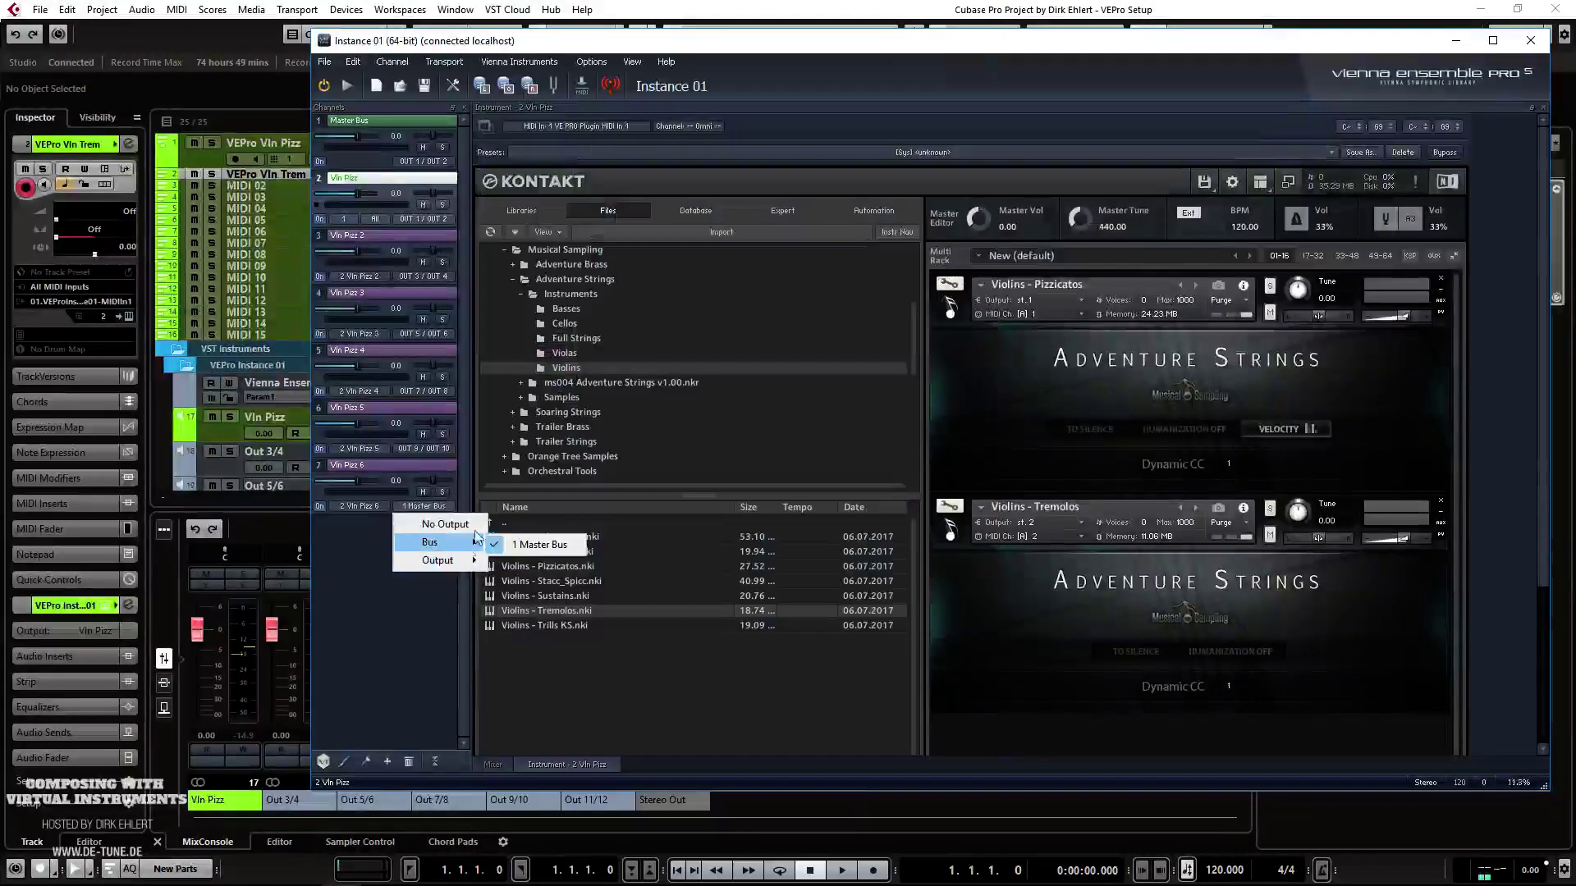
mouse_move(454, 564)
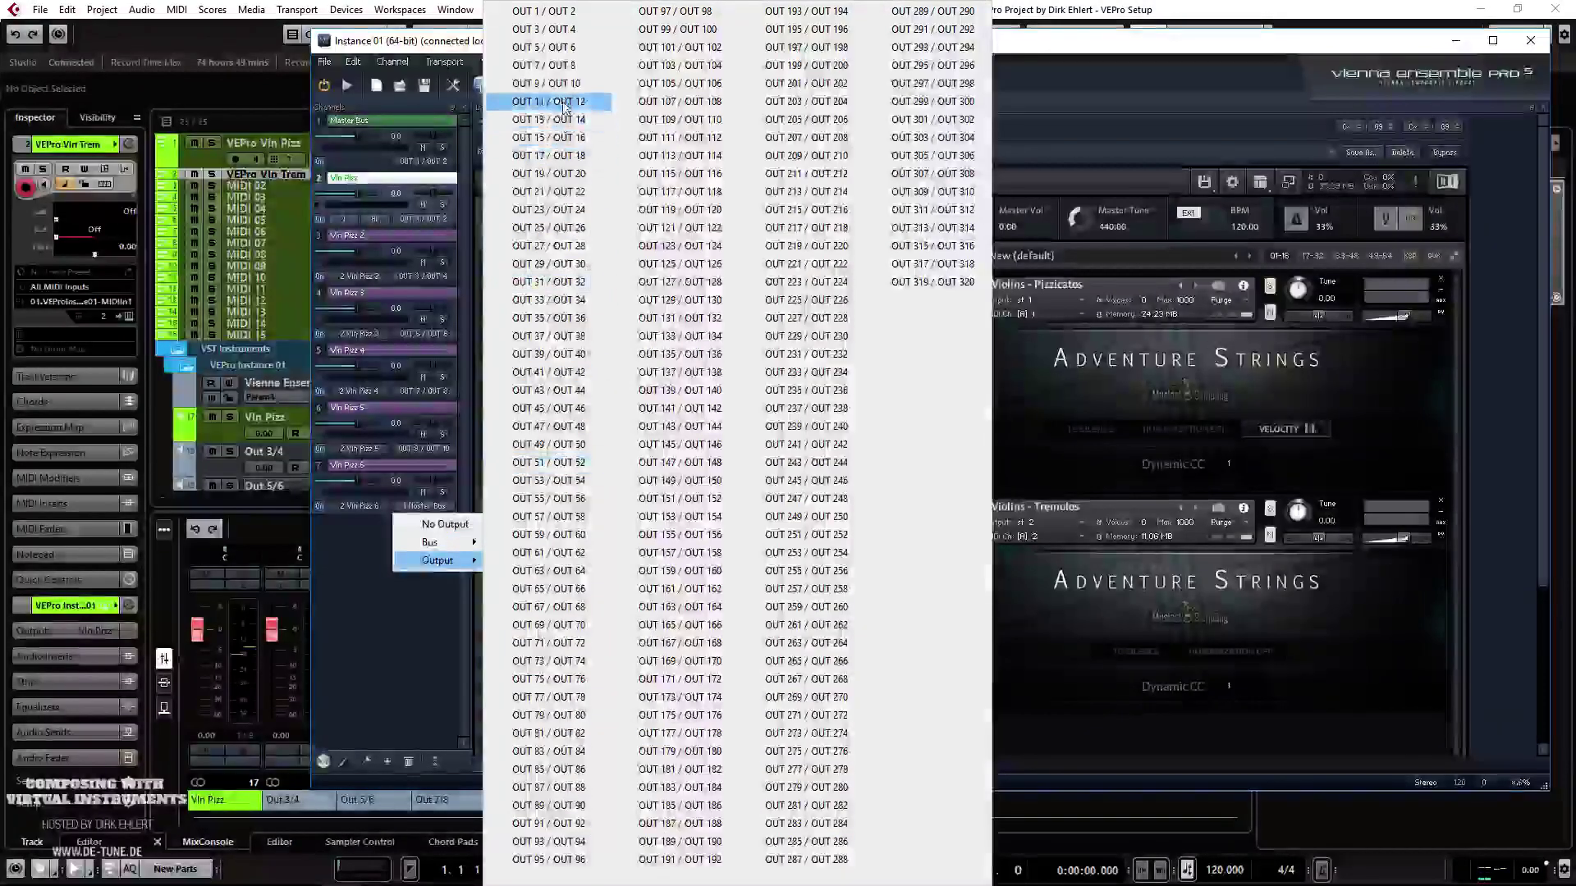
left_click(548, 101)
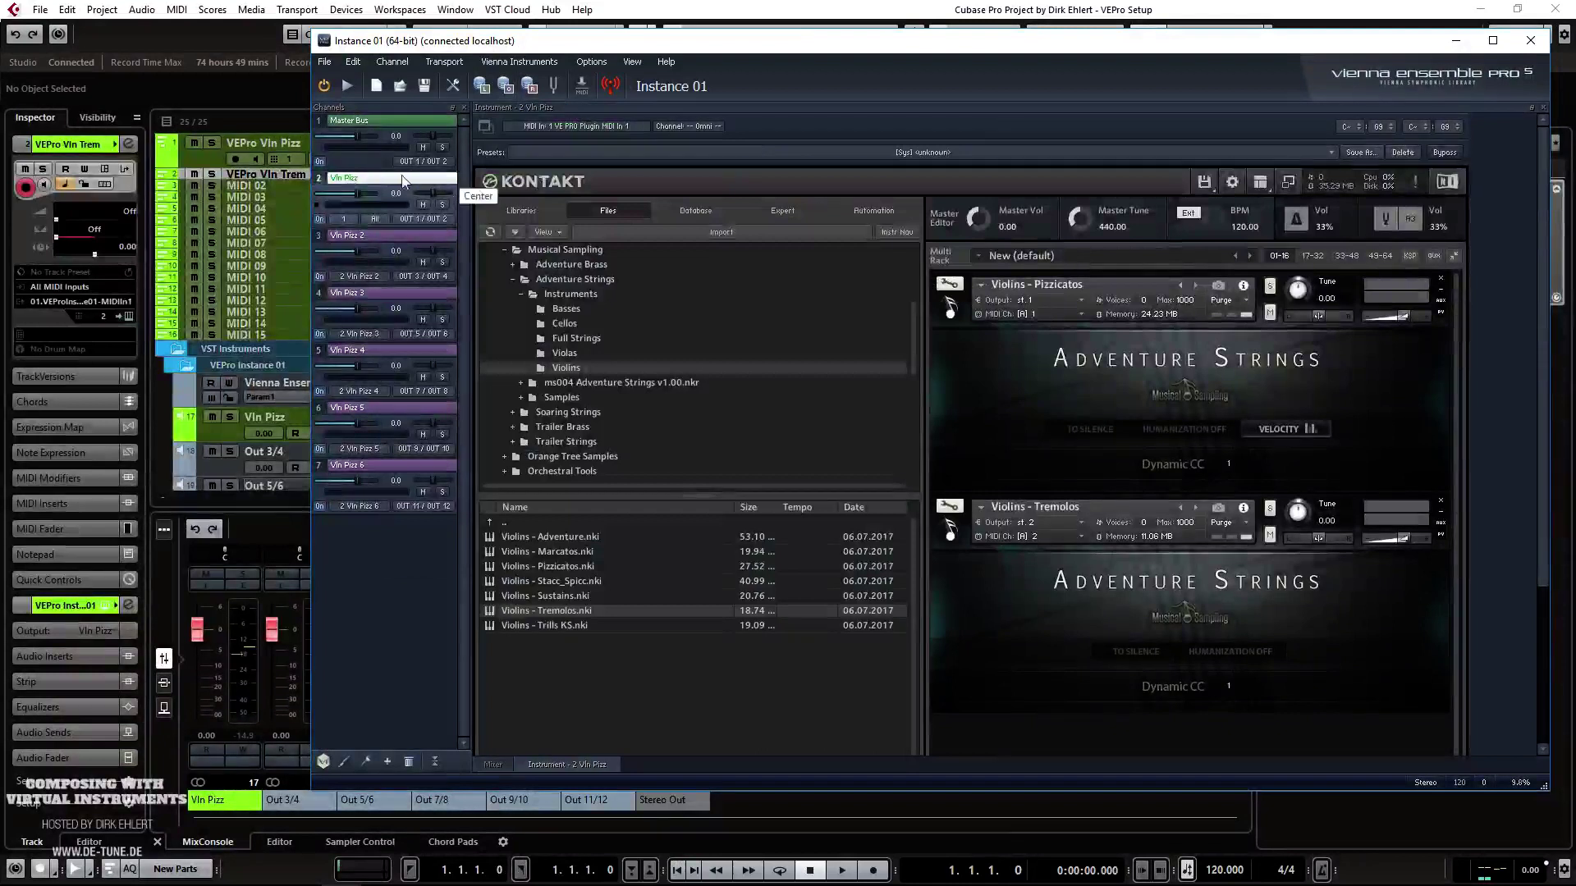
Step: Color the Vln Pizz 2 aux channel bright green and rename it Vln Trem
left_click(363, 234)
right_click(362, 235)
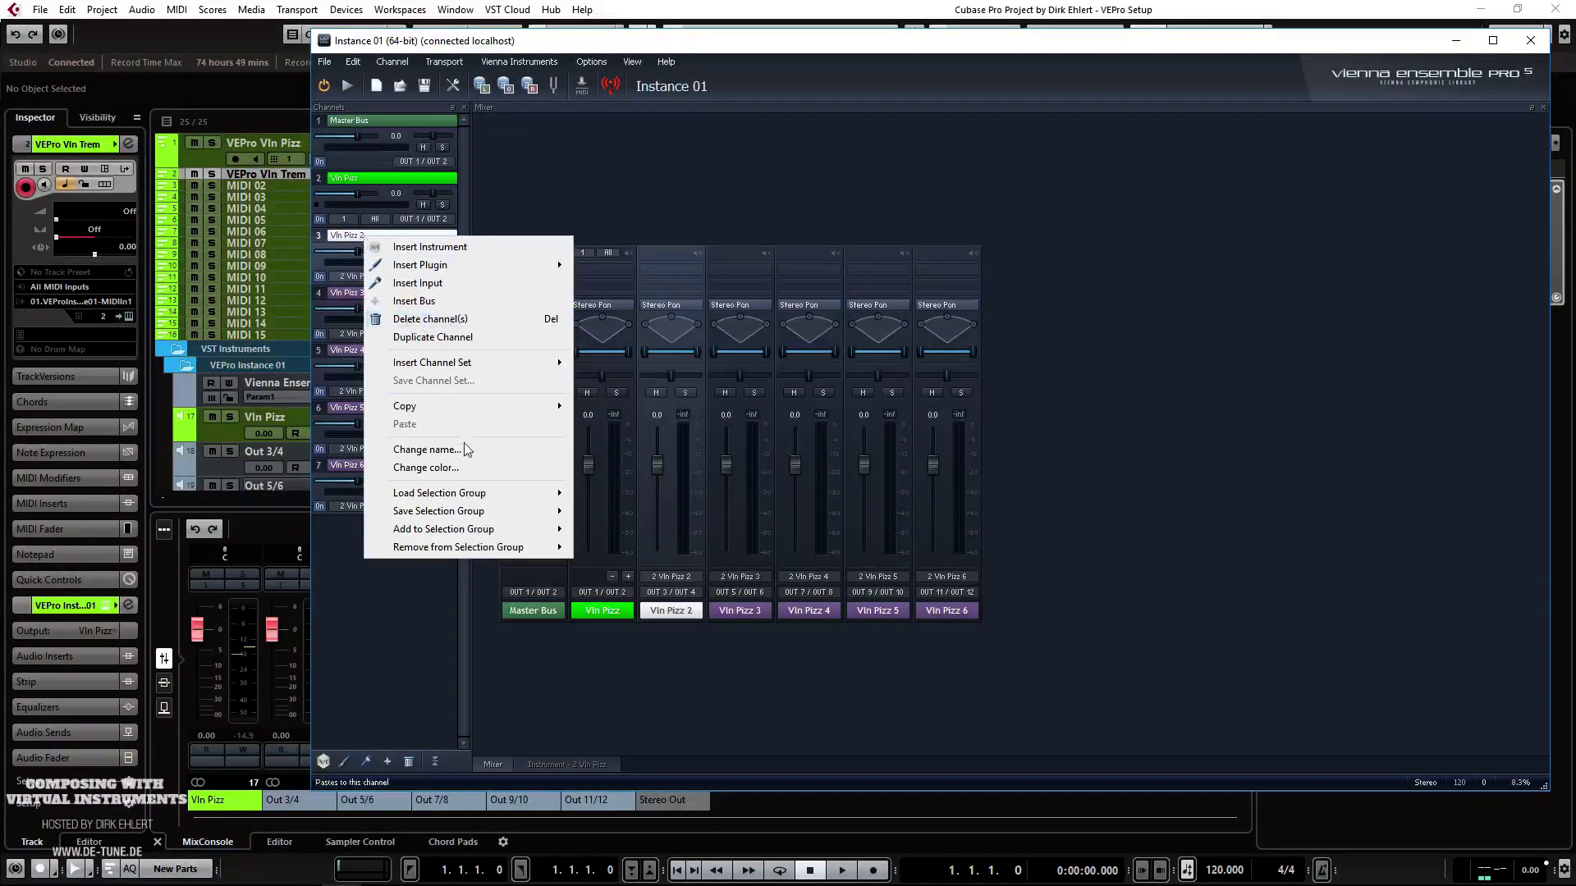
left_click(426, 466)
left_click(879, 307)
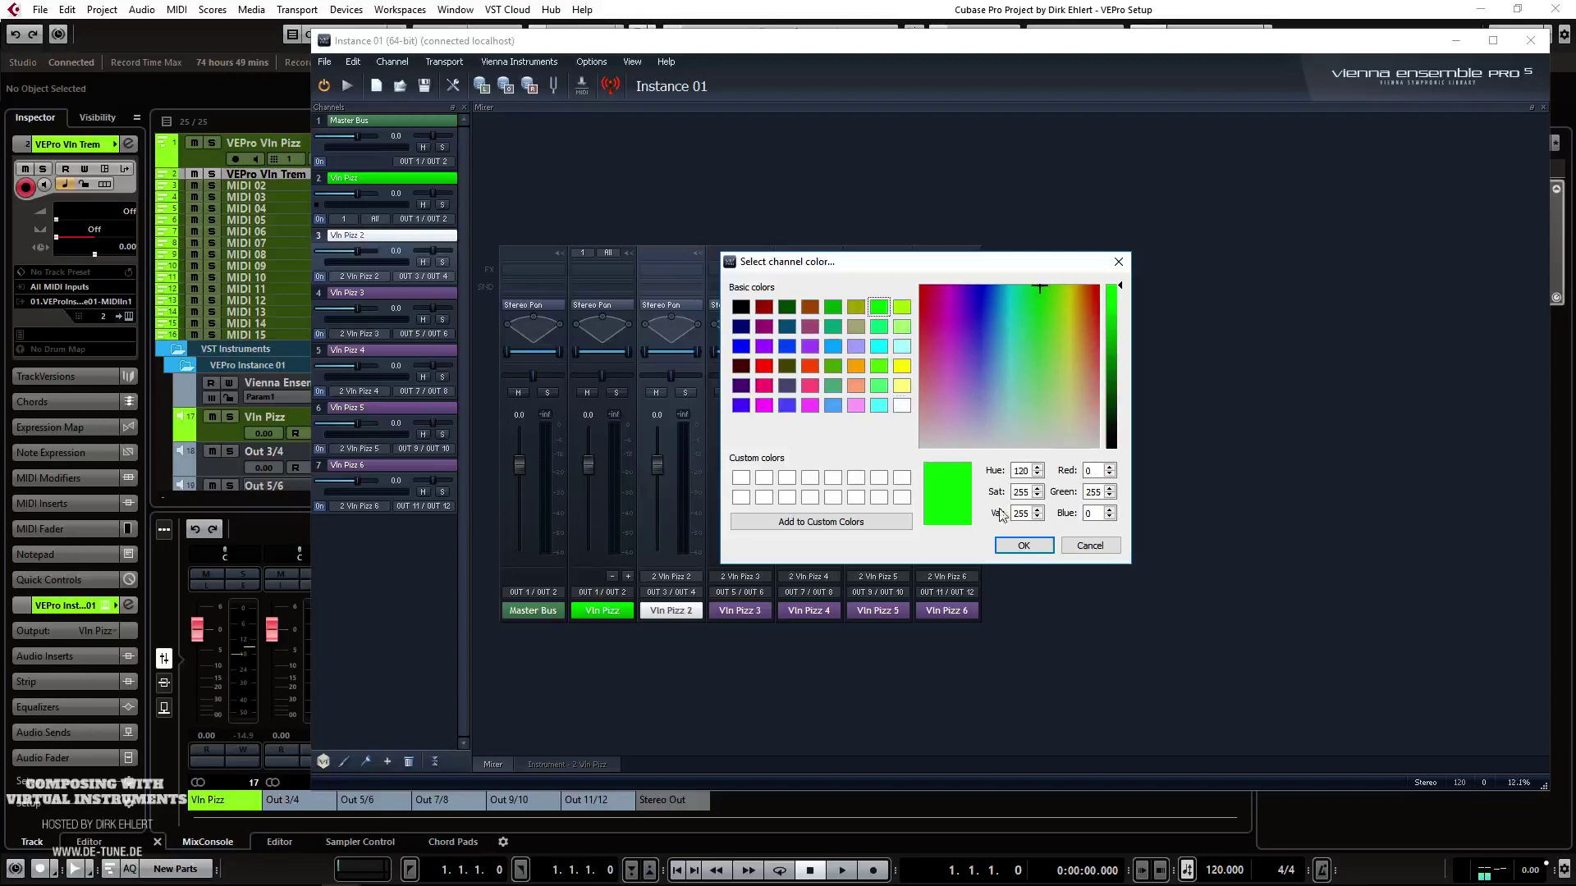
left_click(1022, 542)
double_click(363, 235)
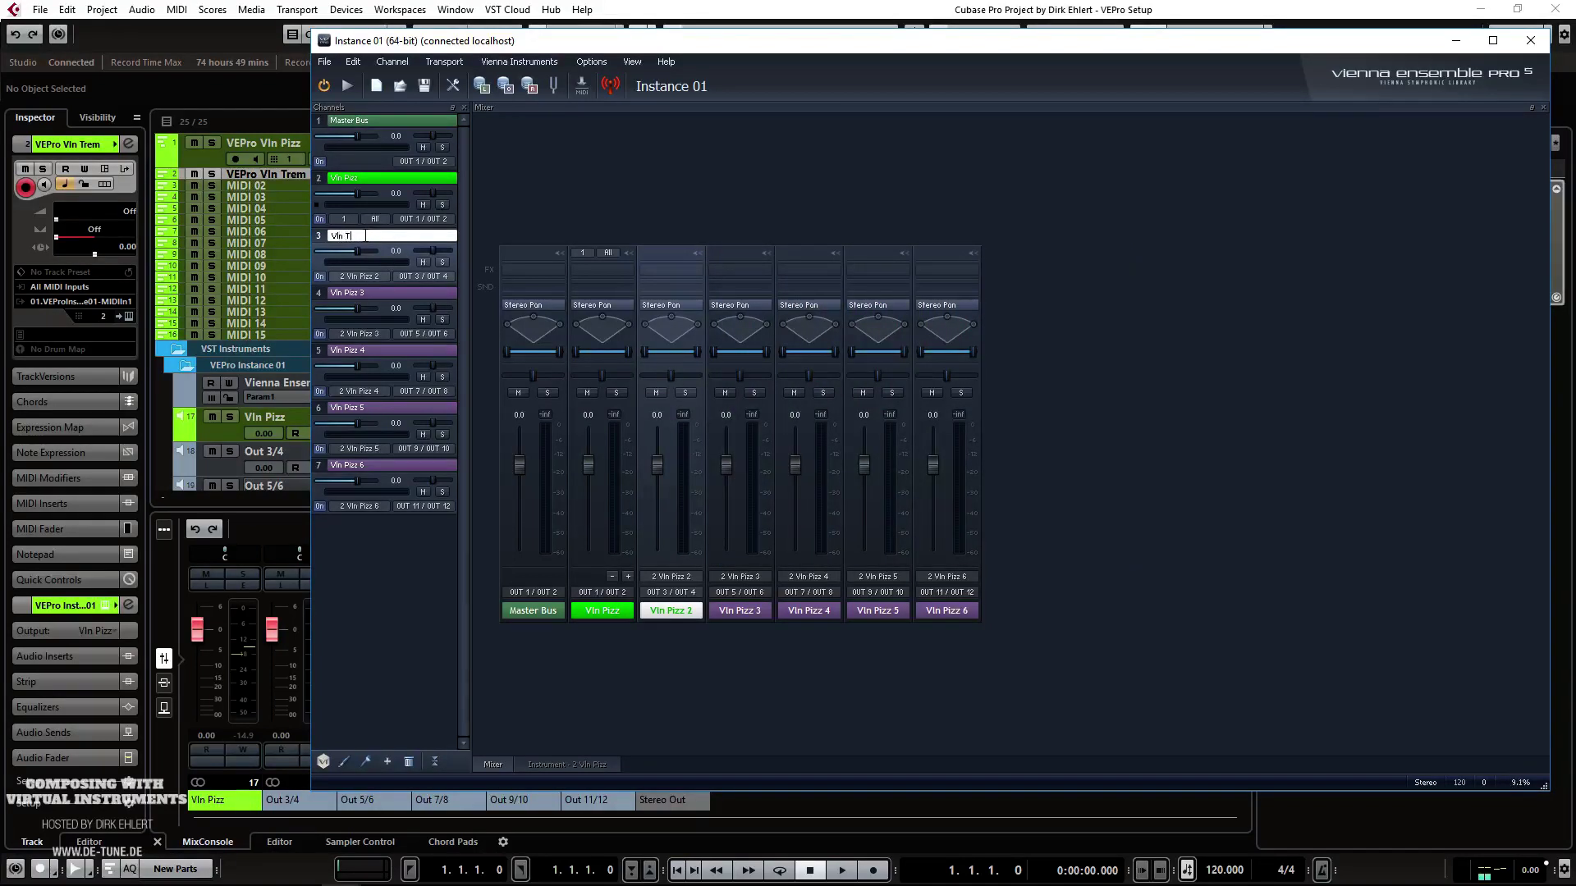
key("Return")
Step: Review the Vln Pizz and Vln Trem channels in Instance 01, then test the VEPro Vln Pizz and VEPro Vln Trem tracks in Cubase
double_click(372, 180)
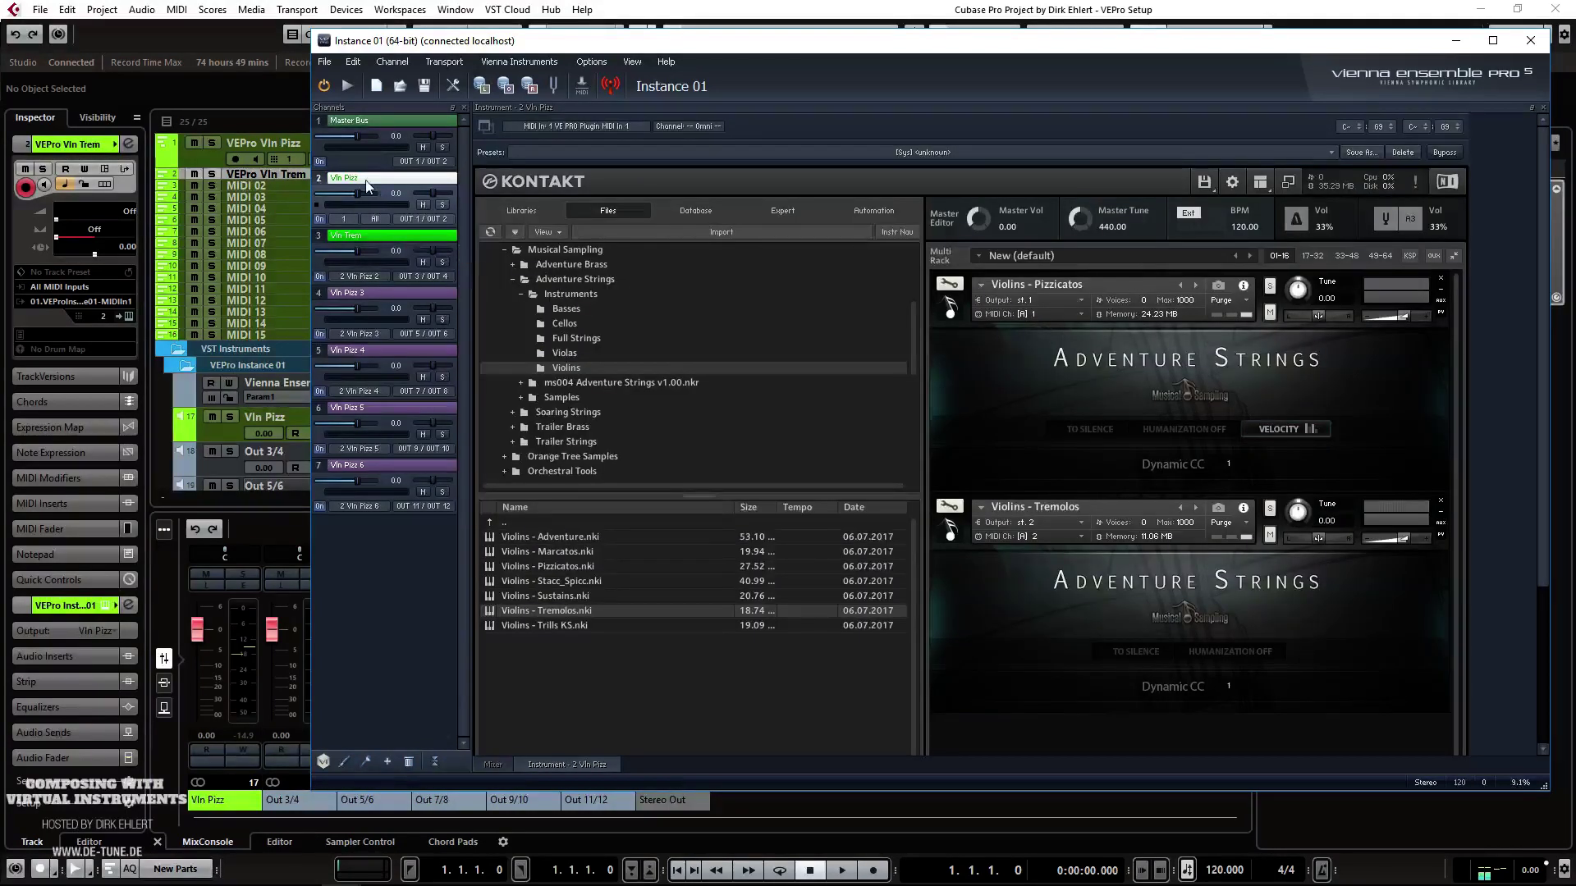
left_click(362, 234)
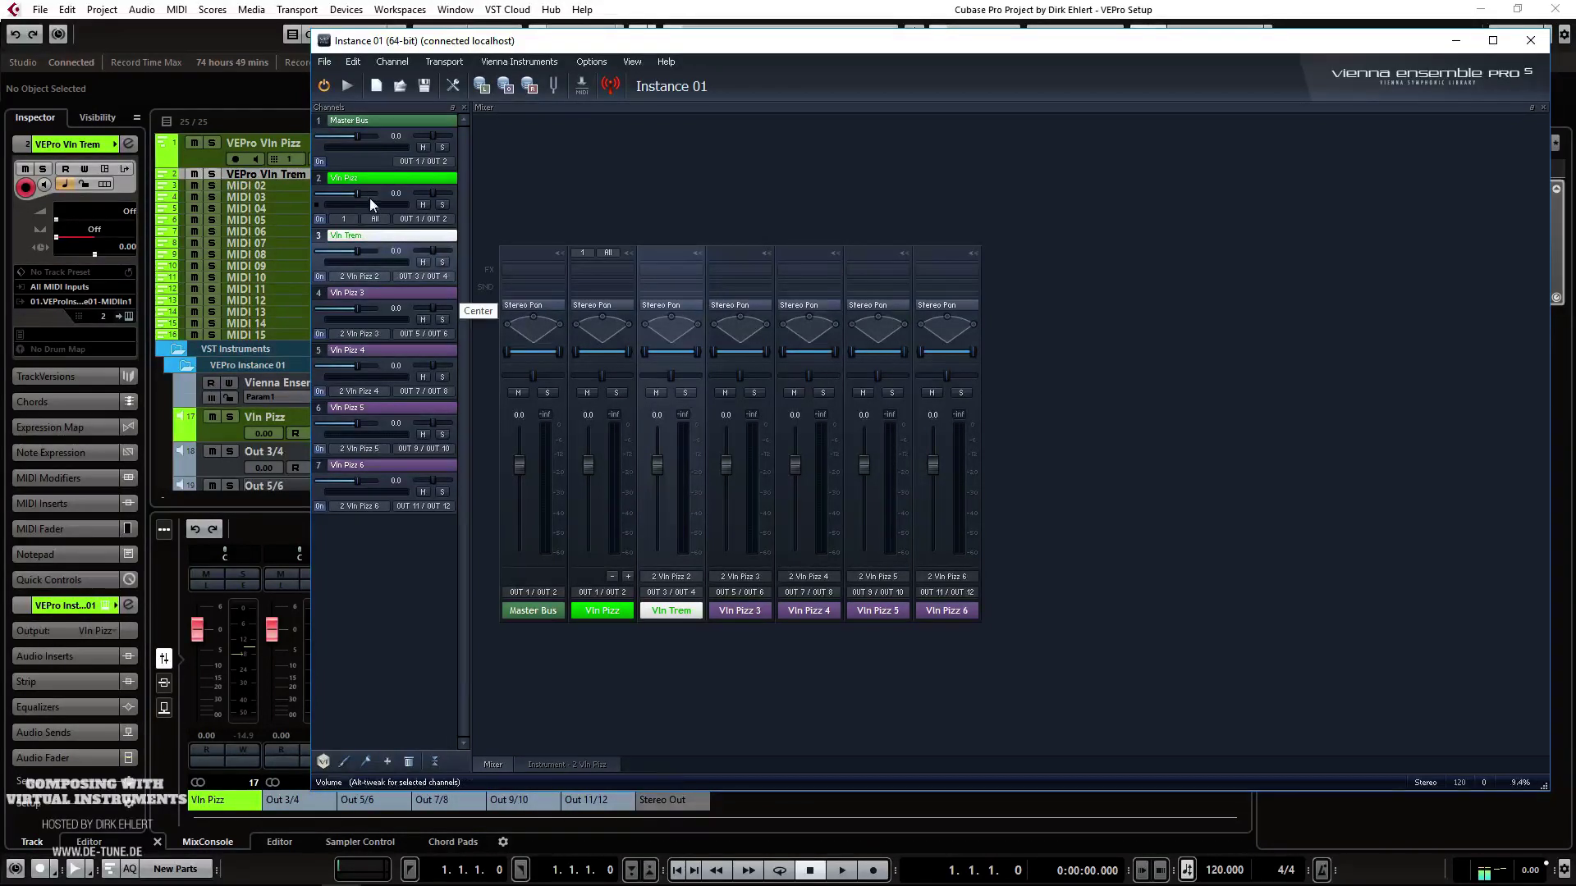
double_click(361, 177)
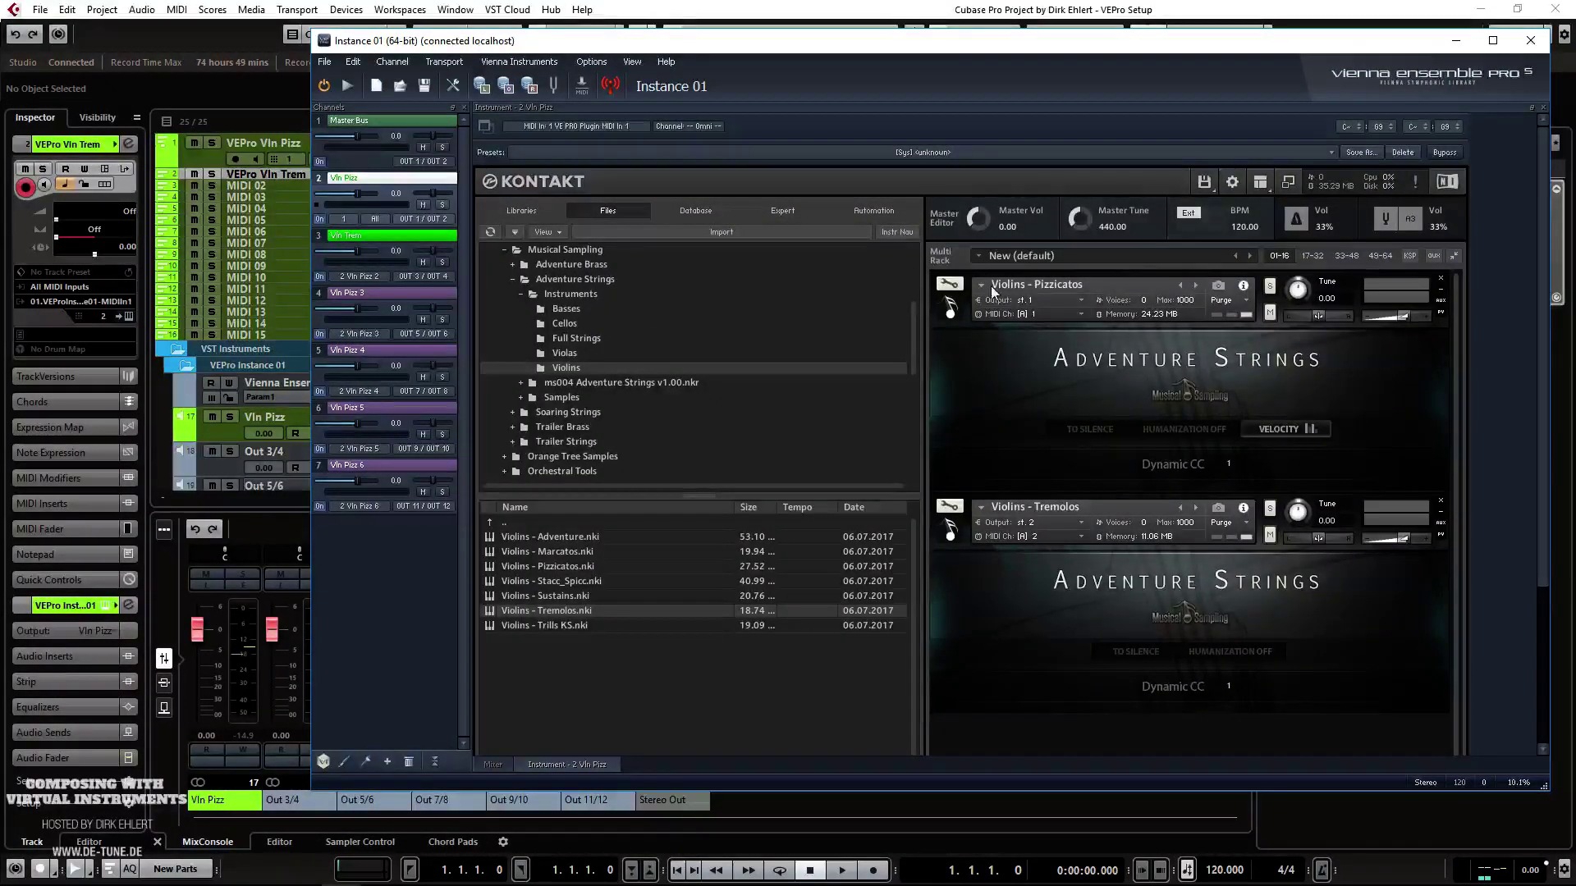
left_click(668, 27)
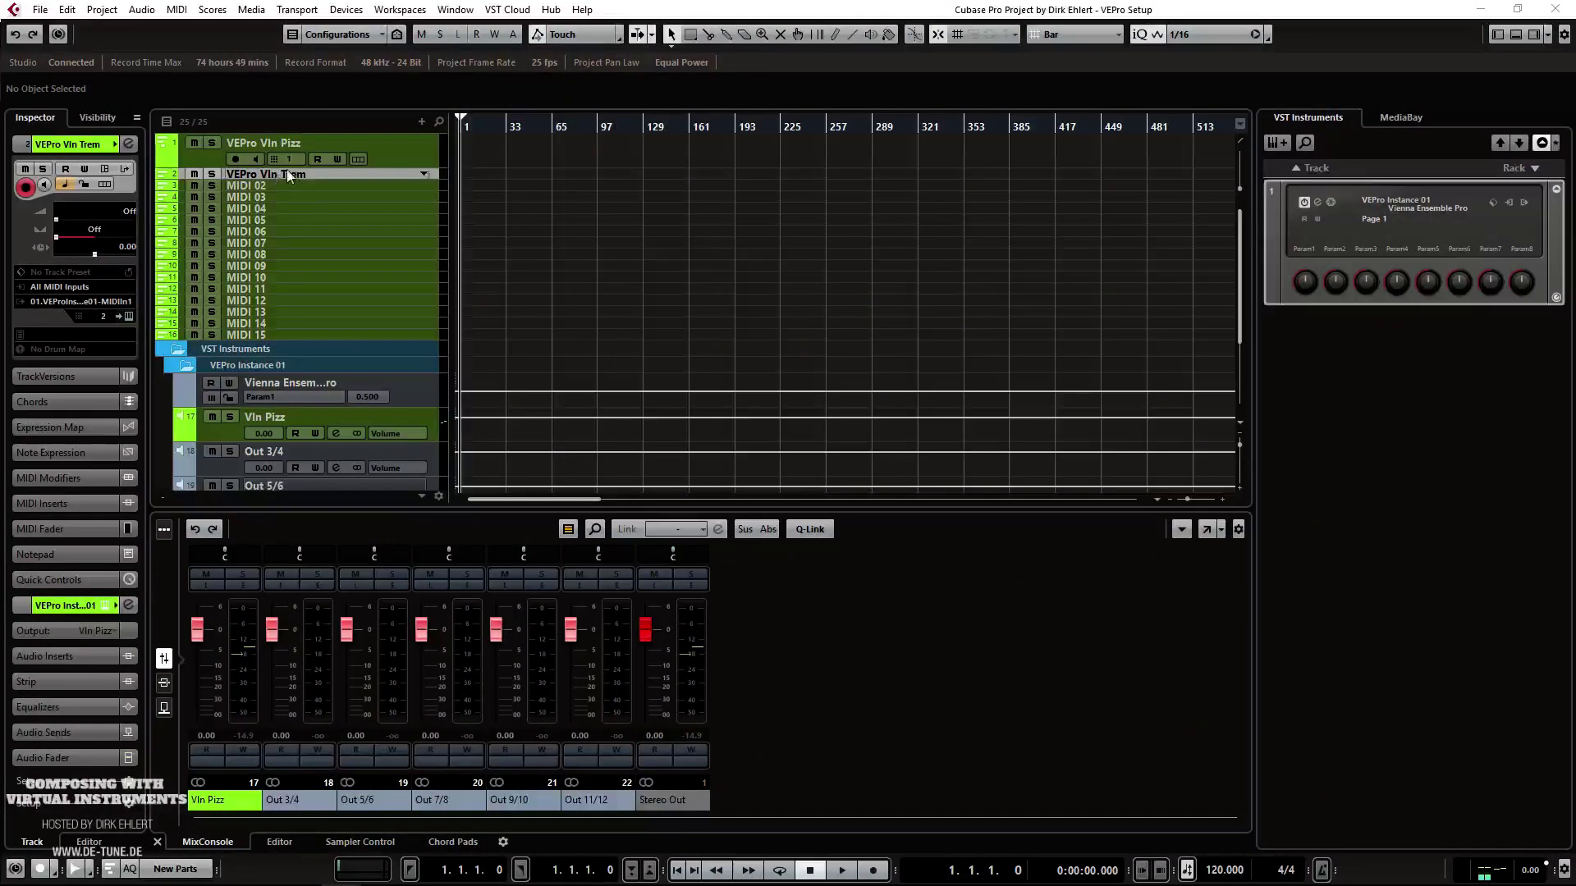
left_click(303, 143)
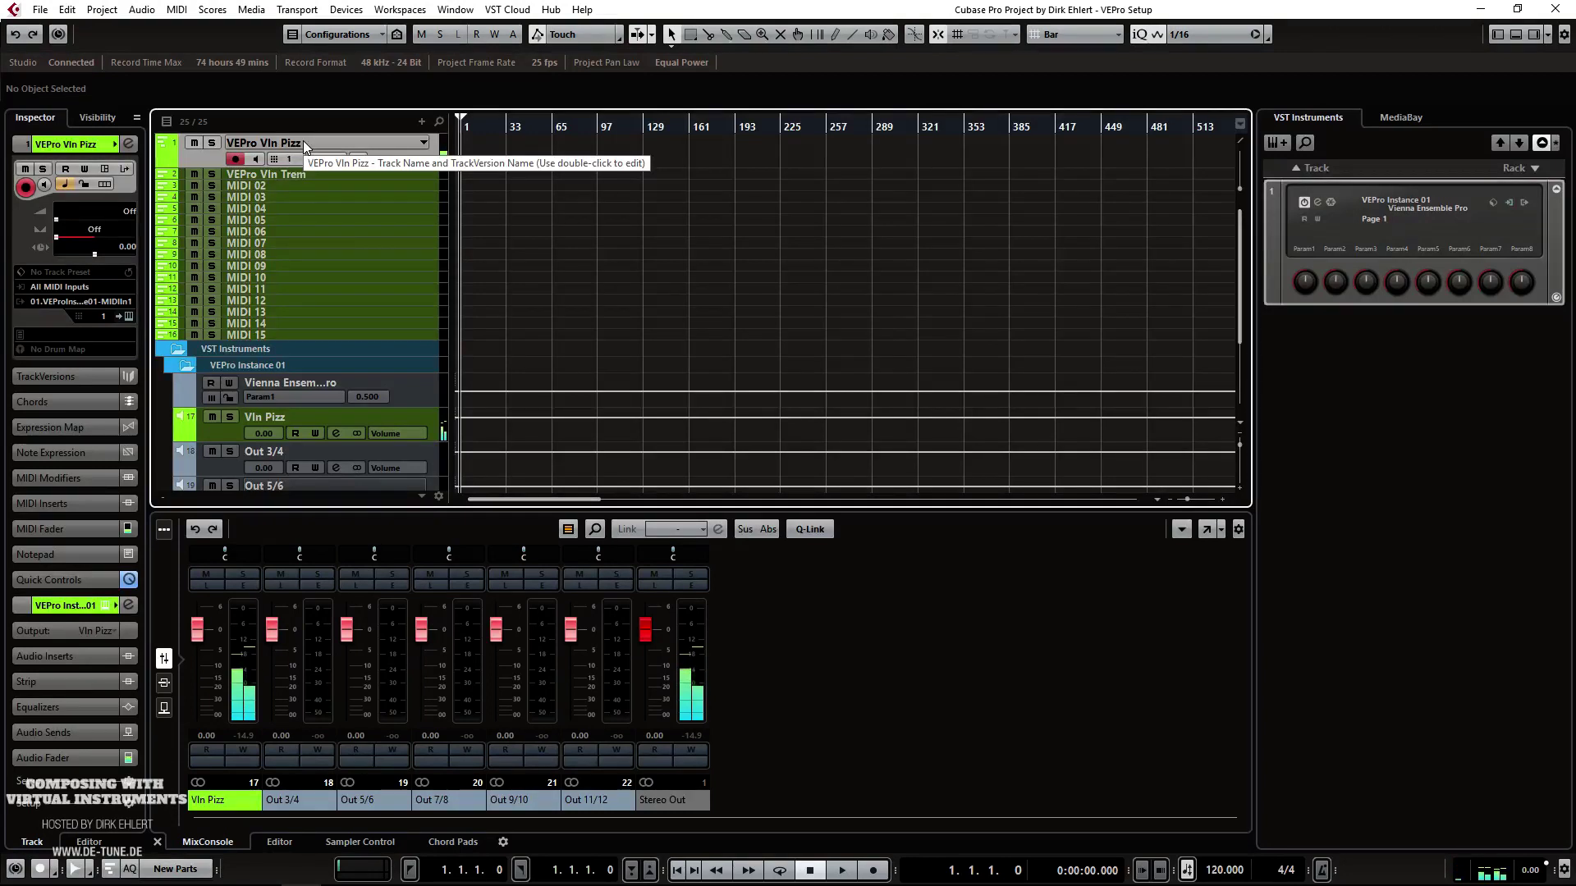
left_click(300, 176)
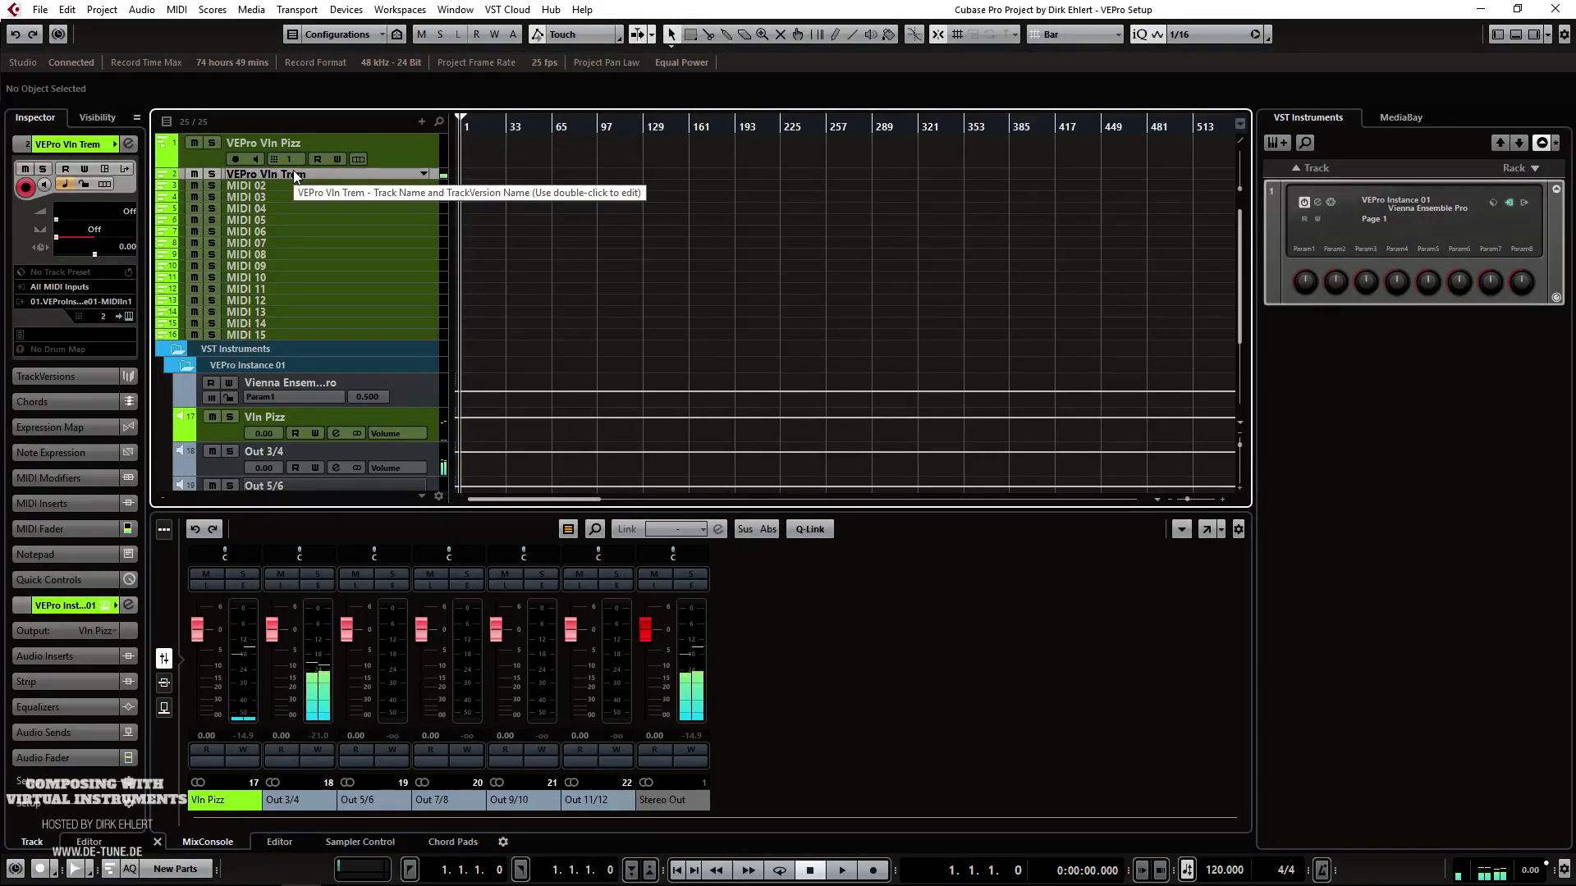
Step: Rename the Out 3/4 channel in the MixConsole as Vln Trem and color it lime green like Vln Pizz
double_click(288, 807)
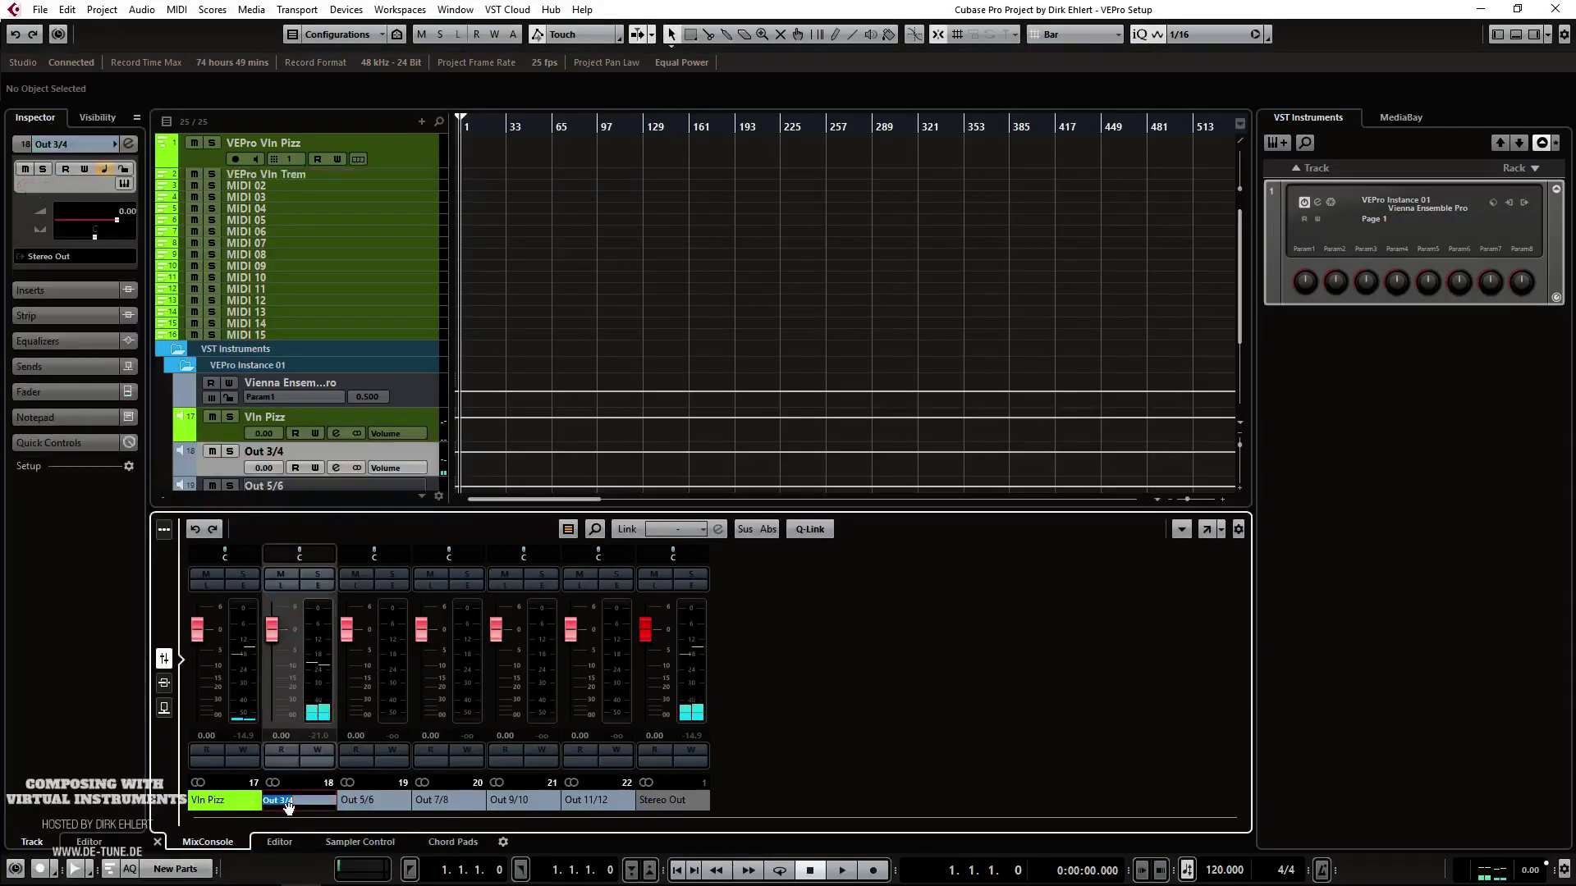
type("Vln Trem")
key("Return")
left_click(327, 796)
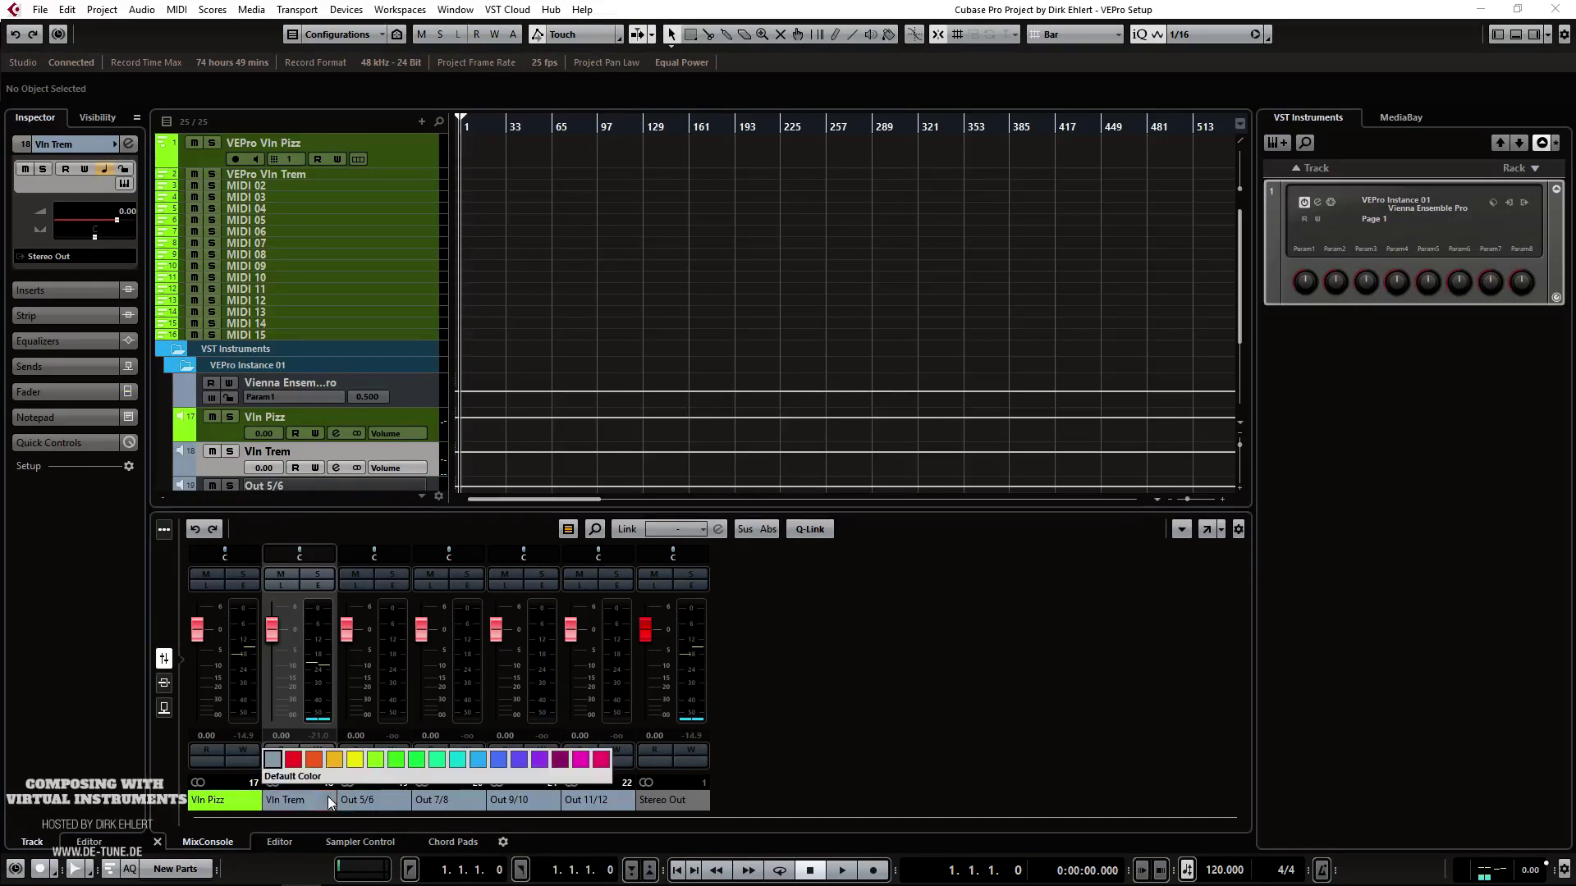
left_click(364, 764)
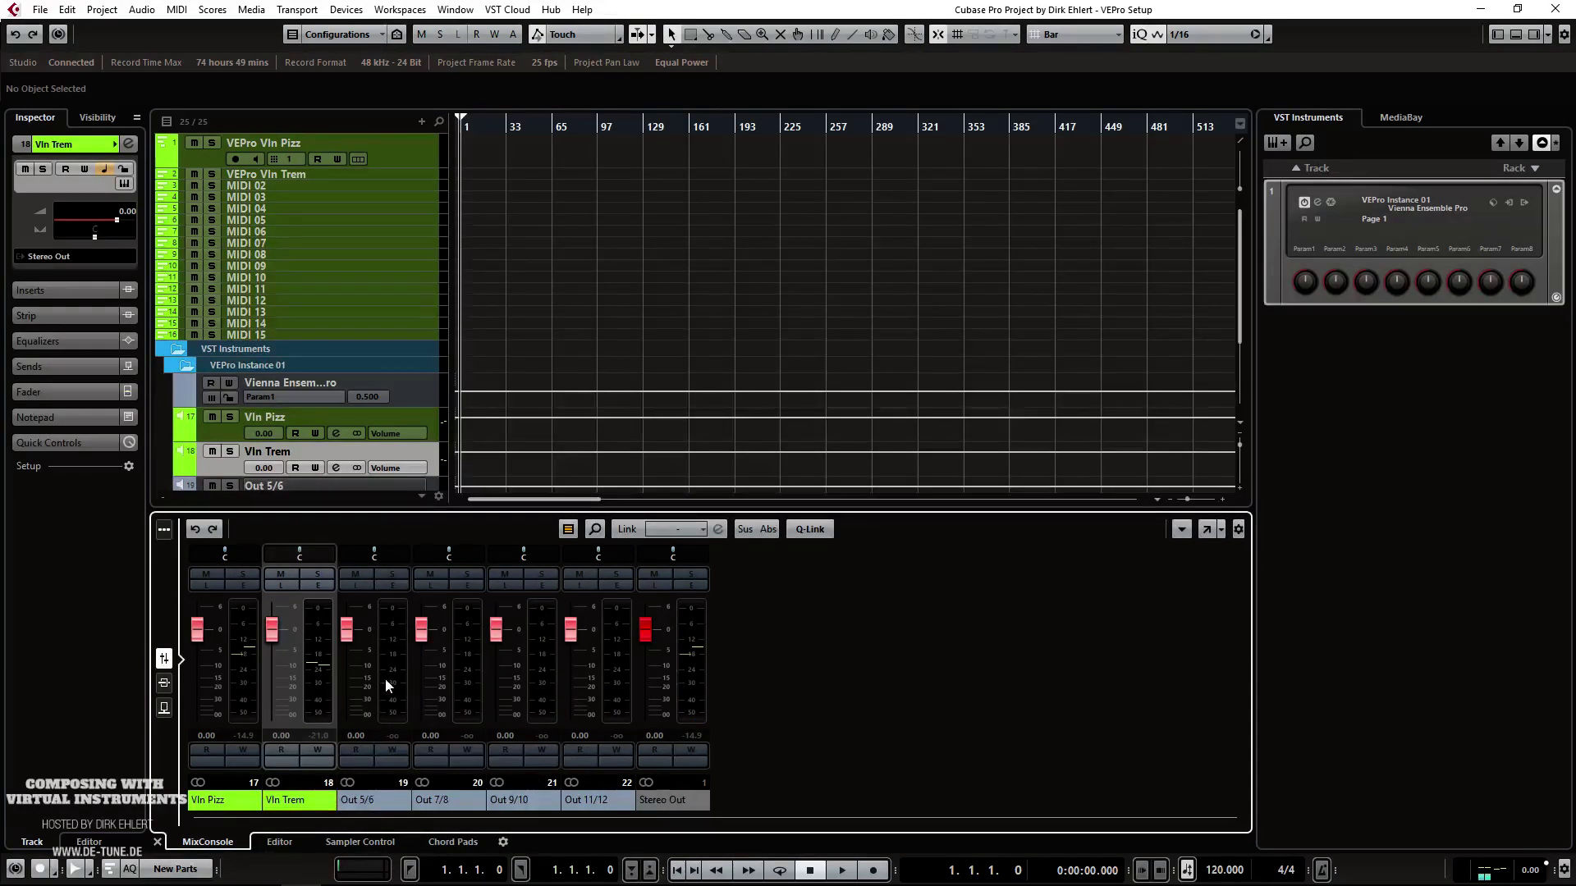
Step: Select the MIDI 02 track, switch to Vienna Ensemble Pro, load Violins - Stacc_Spicc.nki in Kontakt and set its output to st.3
left_click(279, 186)
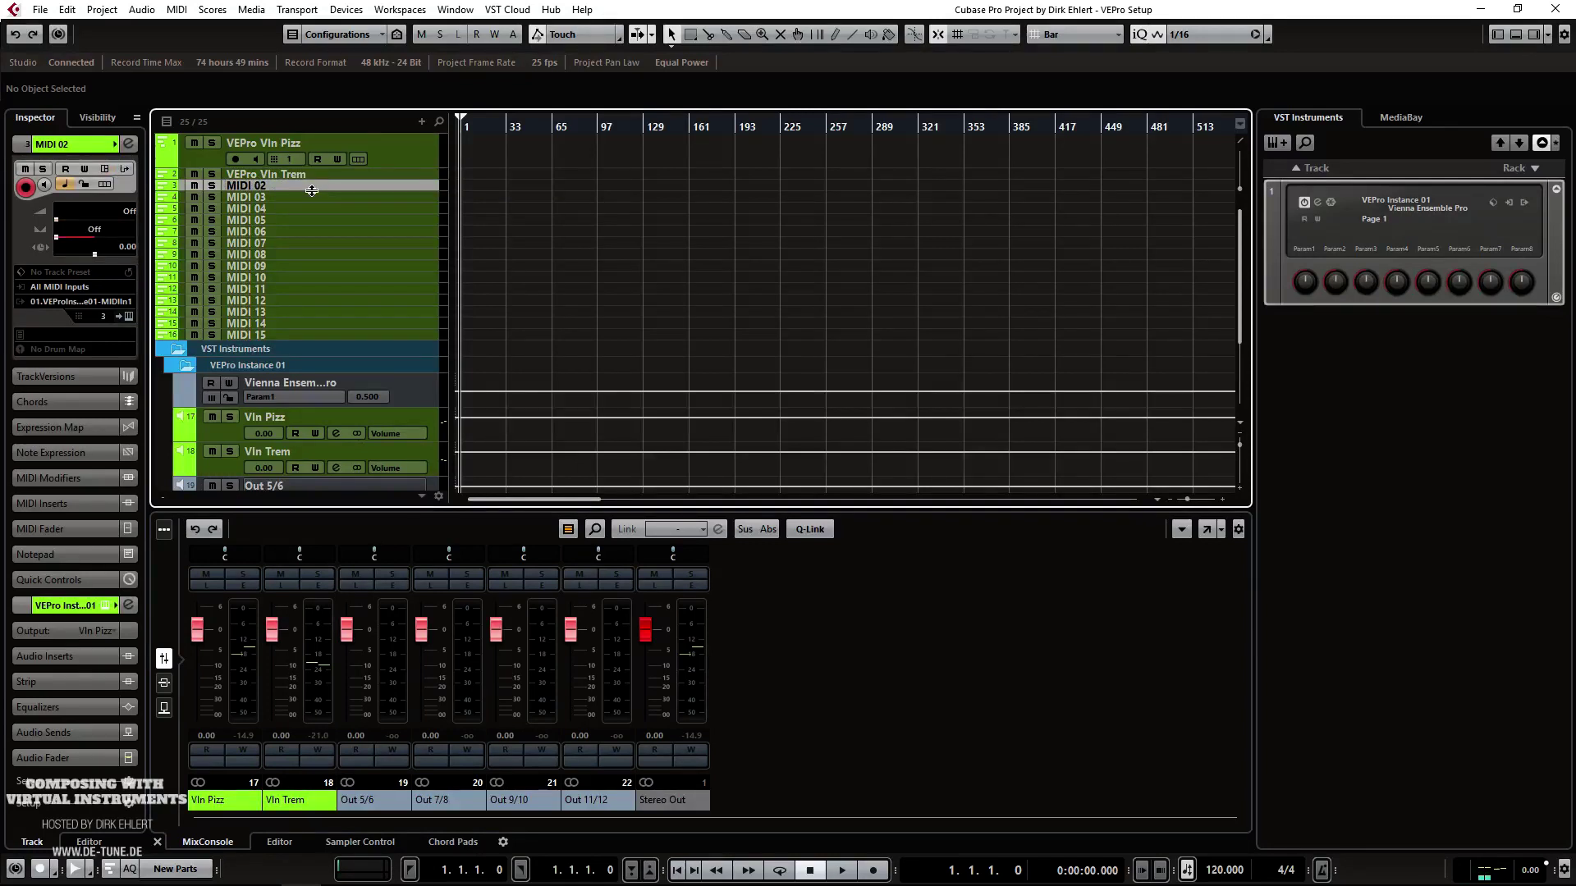
left_click(1317, 202)
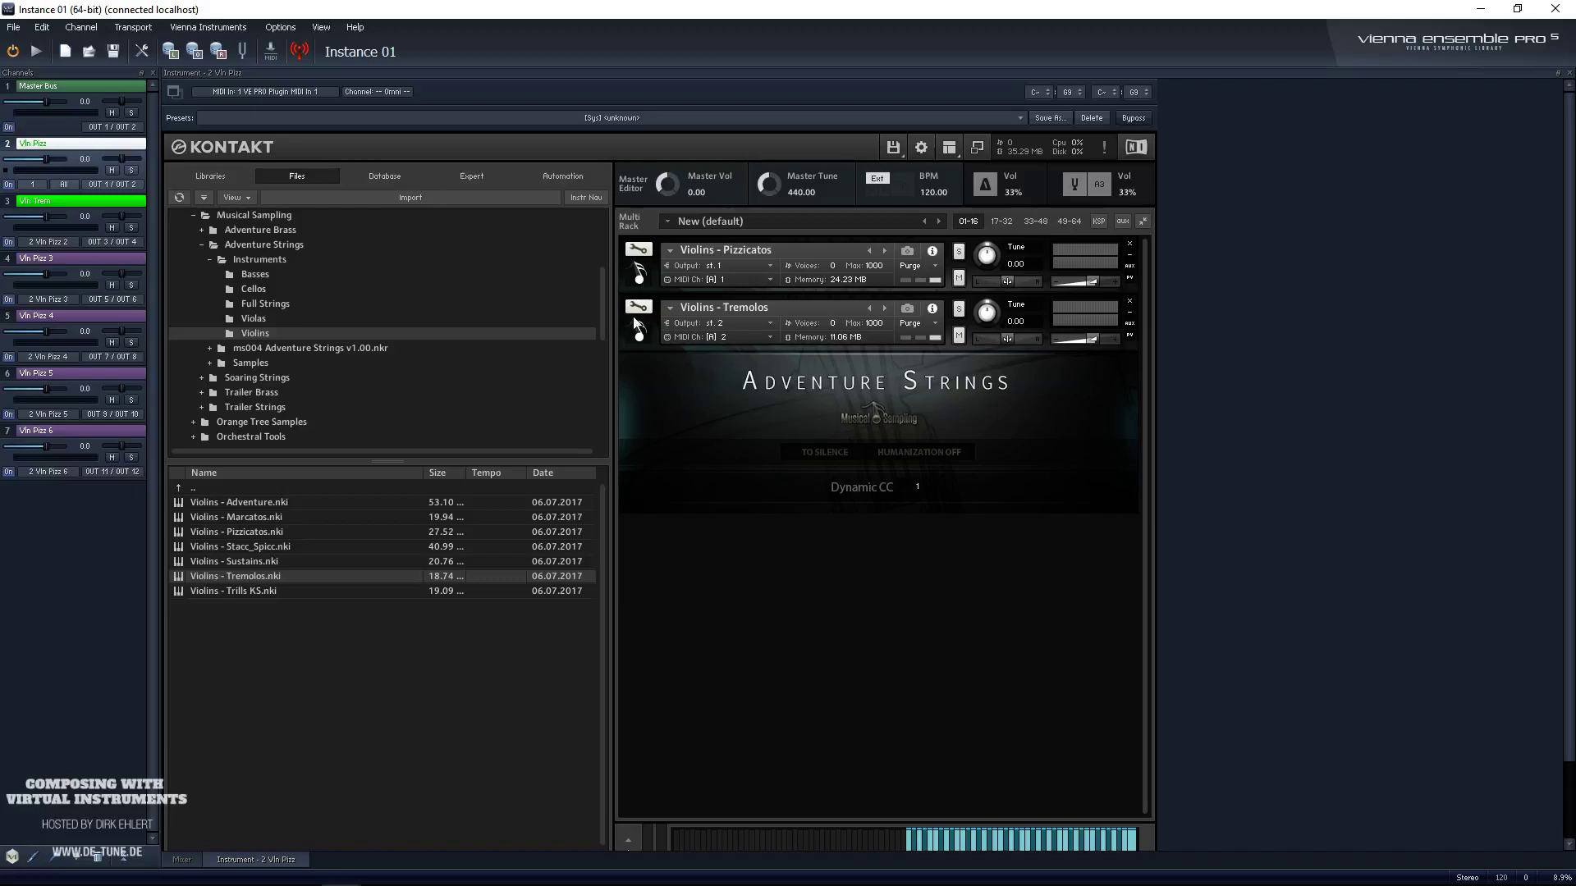
double_click(228, 545)
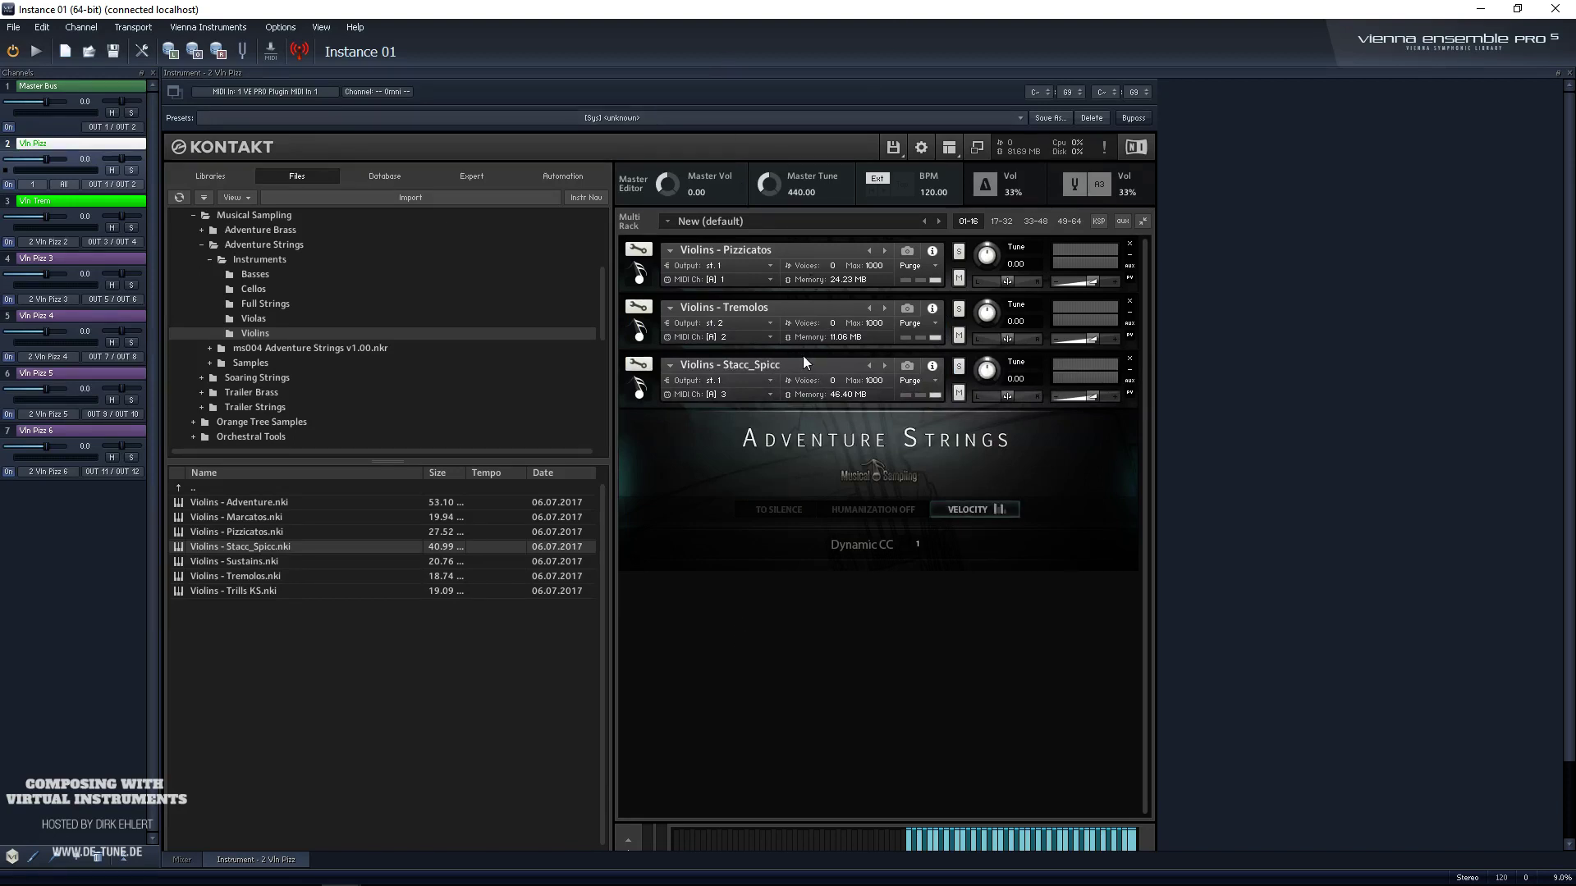
left_click(734, 383)
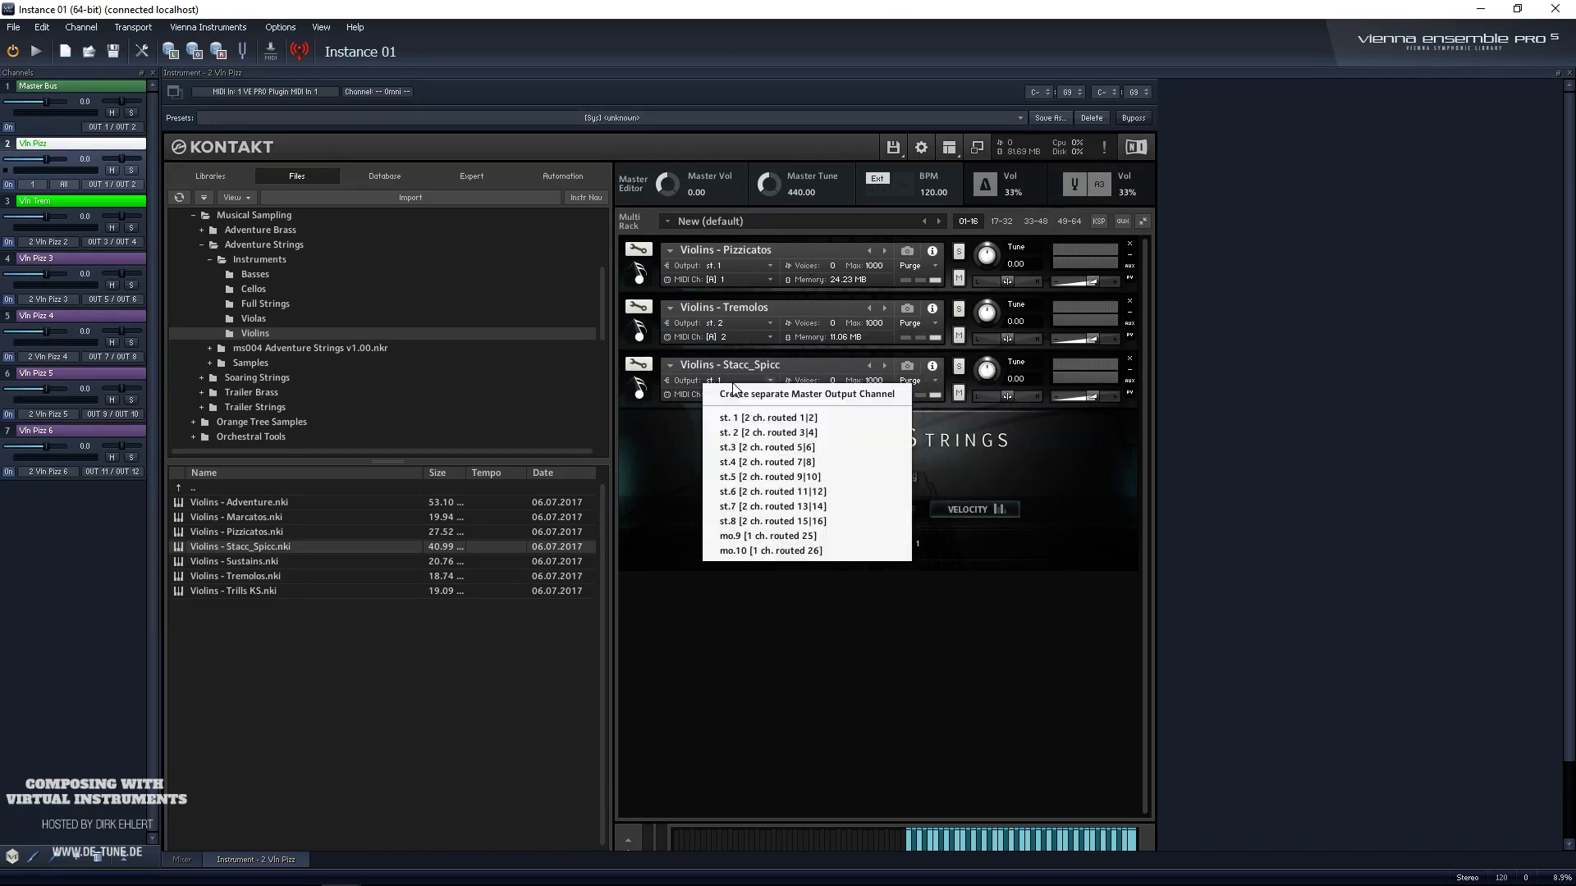
left_click(745, 446)
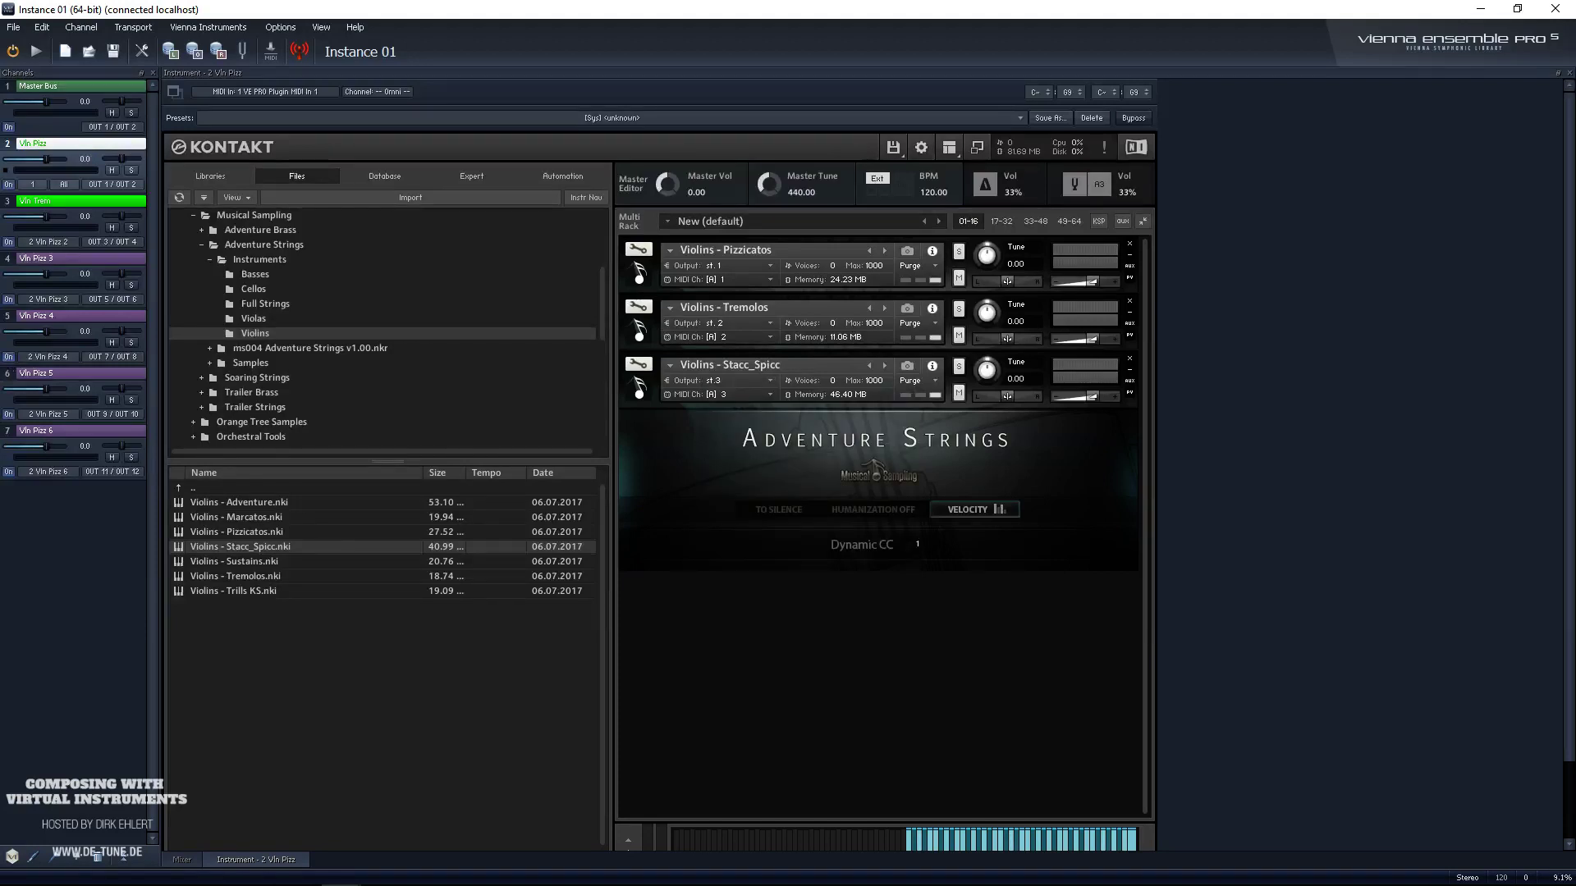
Step: Rename the Vln Pizz 3 aux channel as Vln Stacc and color it bright green
double_click(61, 258)
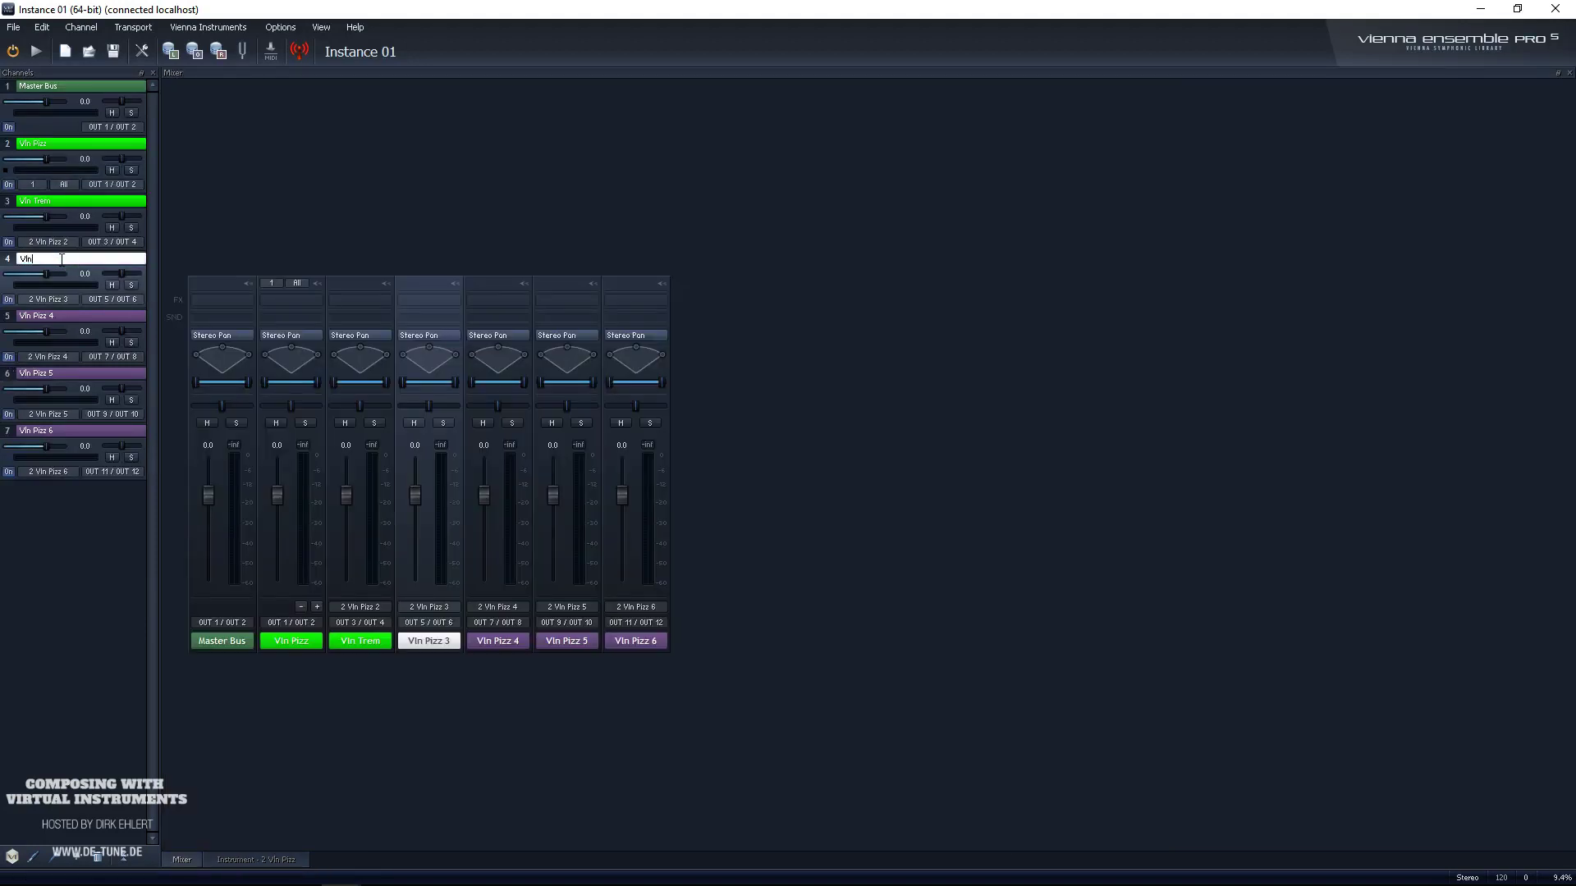
key("Return")
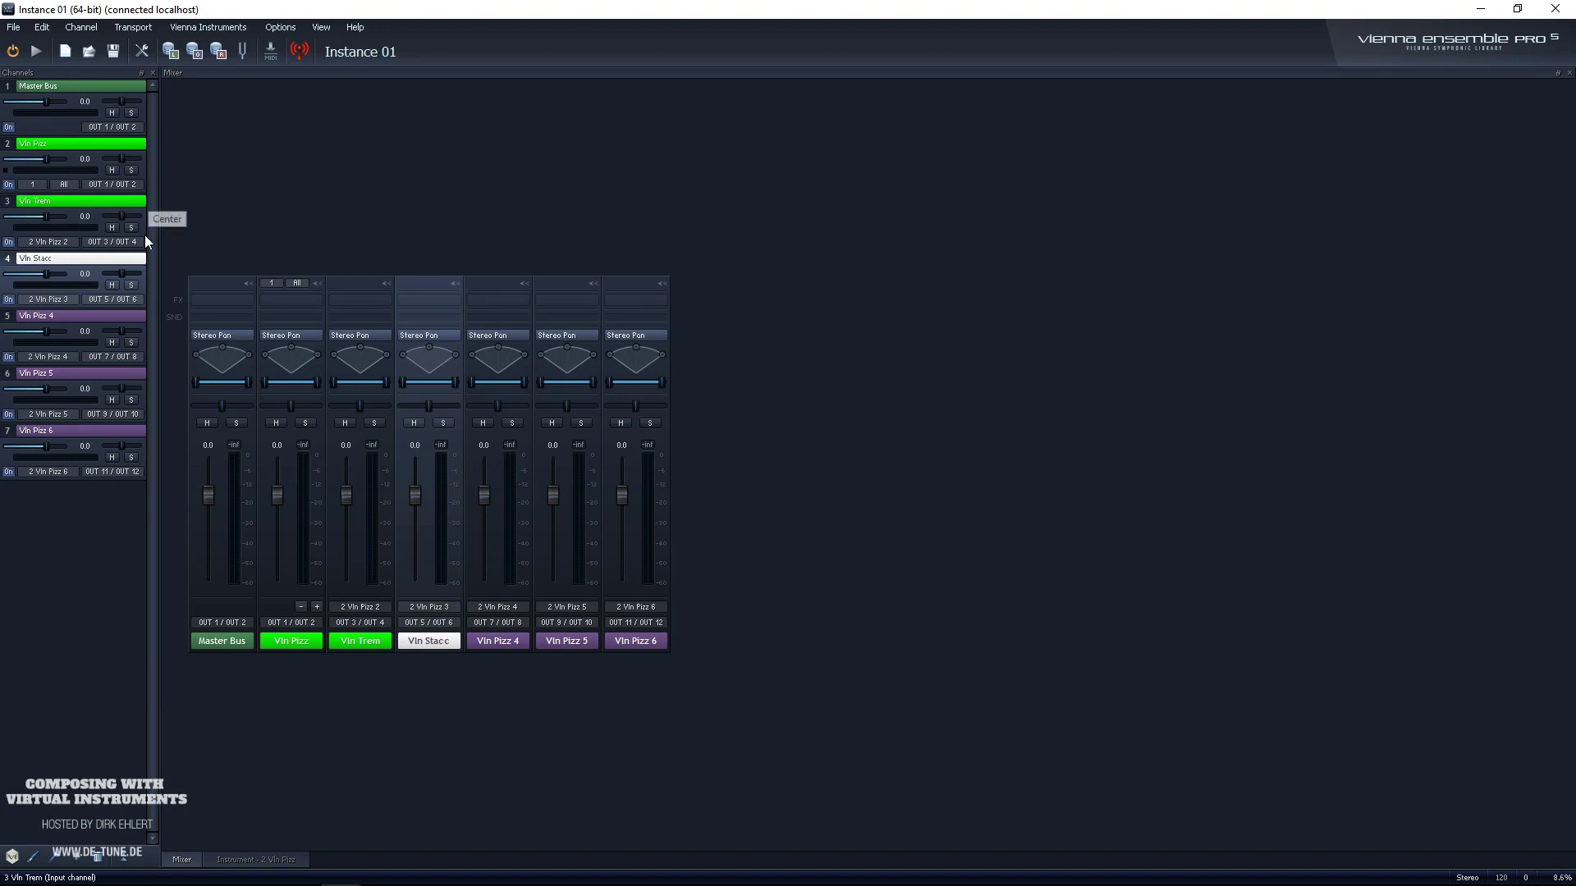
right_click(85, 261)
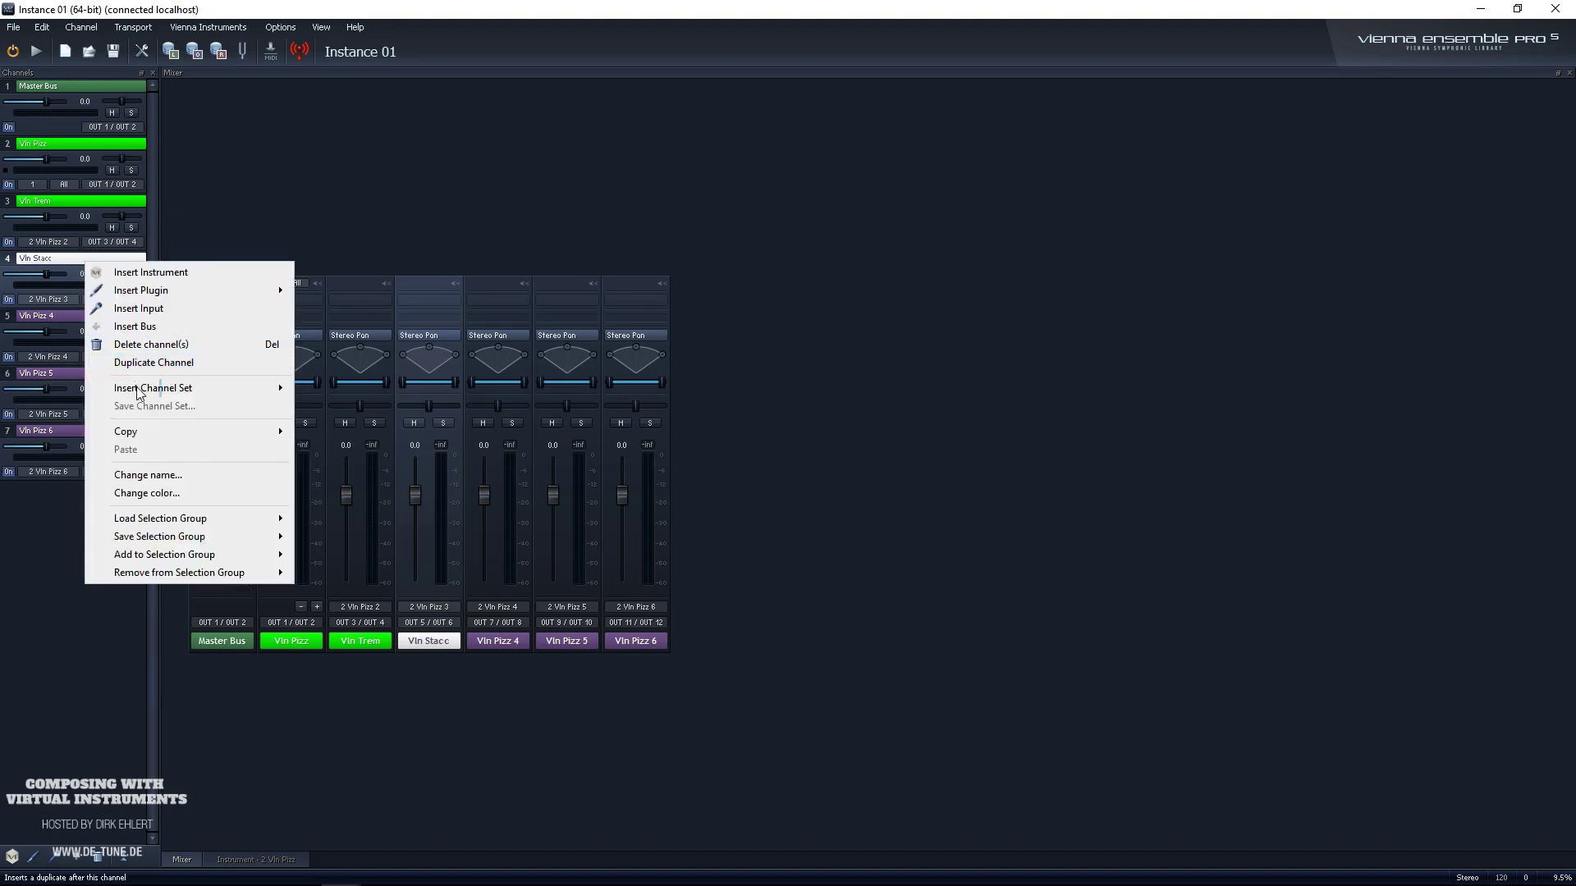
left_click(149, 485)
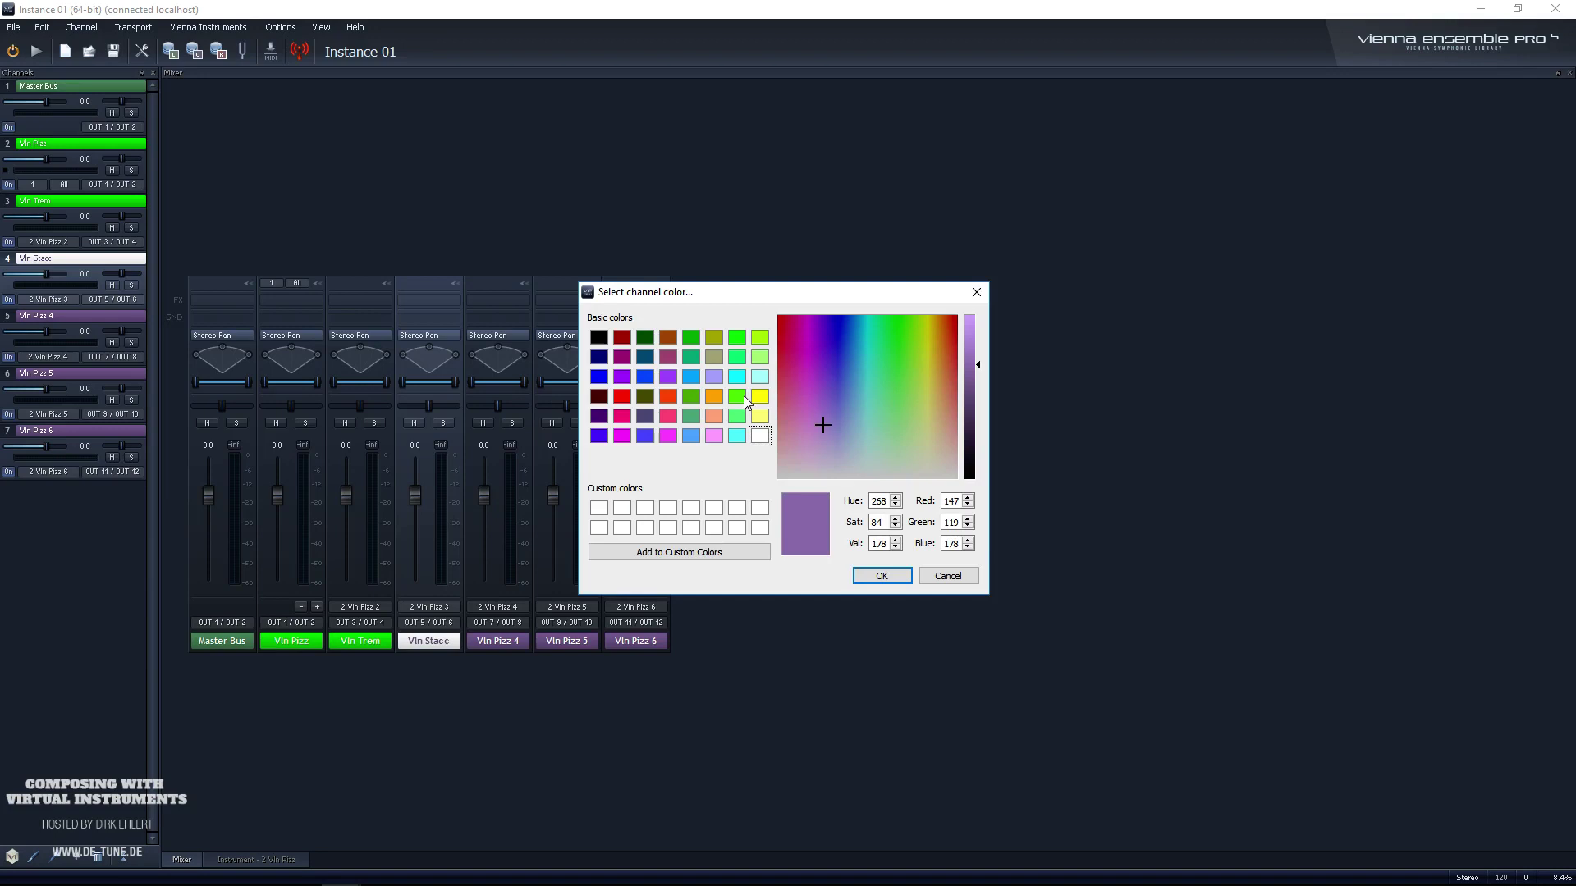
left_click(737, 397)
left_click(880, 576)
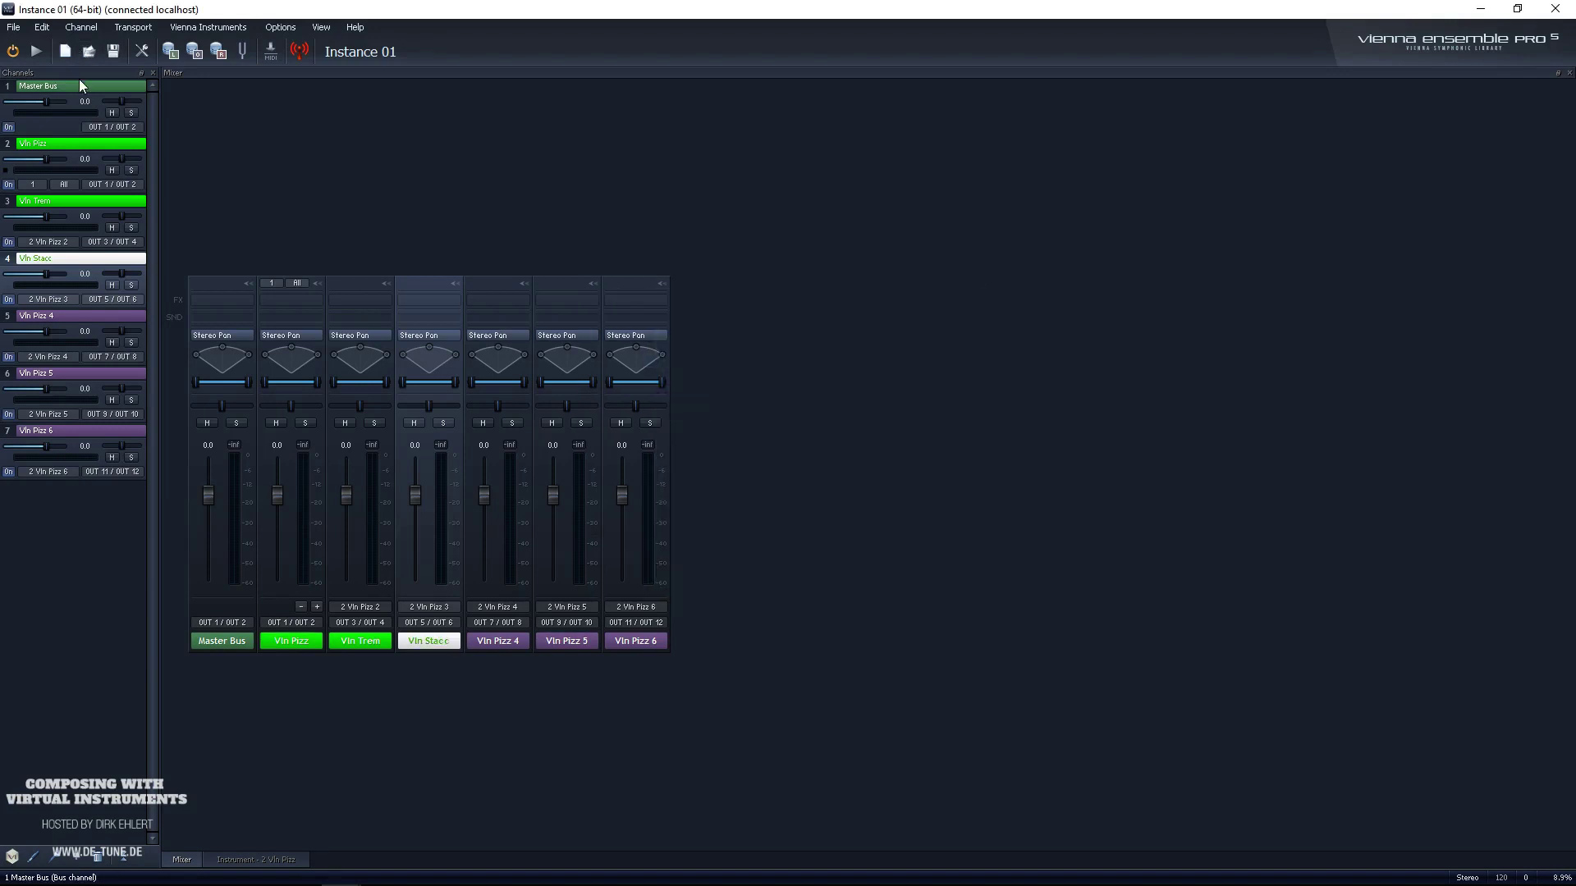
Step: Switch back to Cubase and rename the MIDI 02 track as VEPro Vln Stacc
left_click_drag(402, 9, 402, 36)
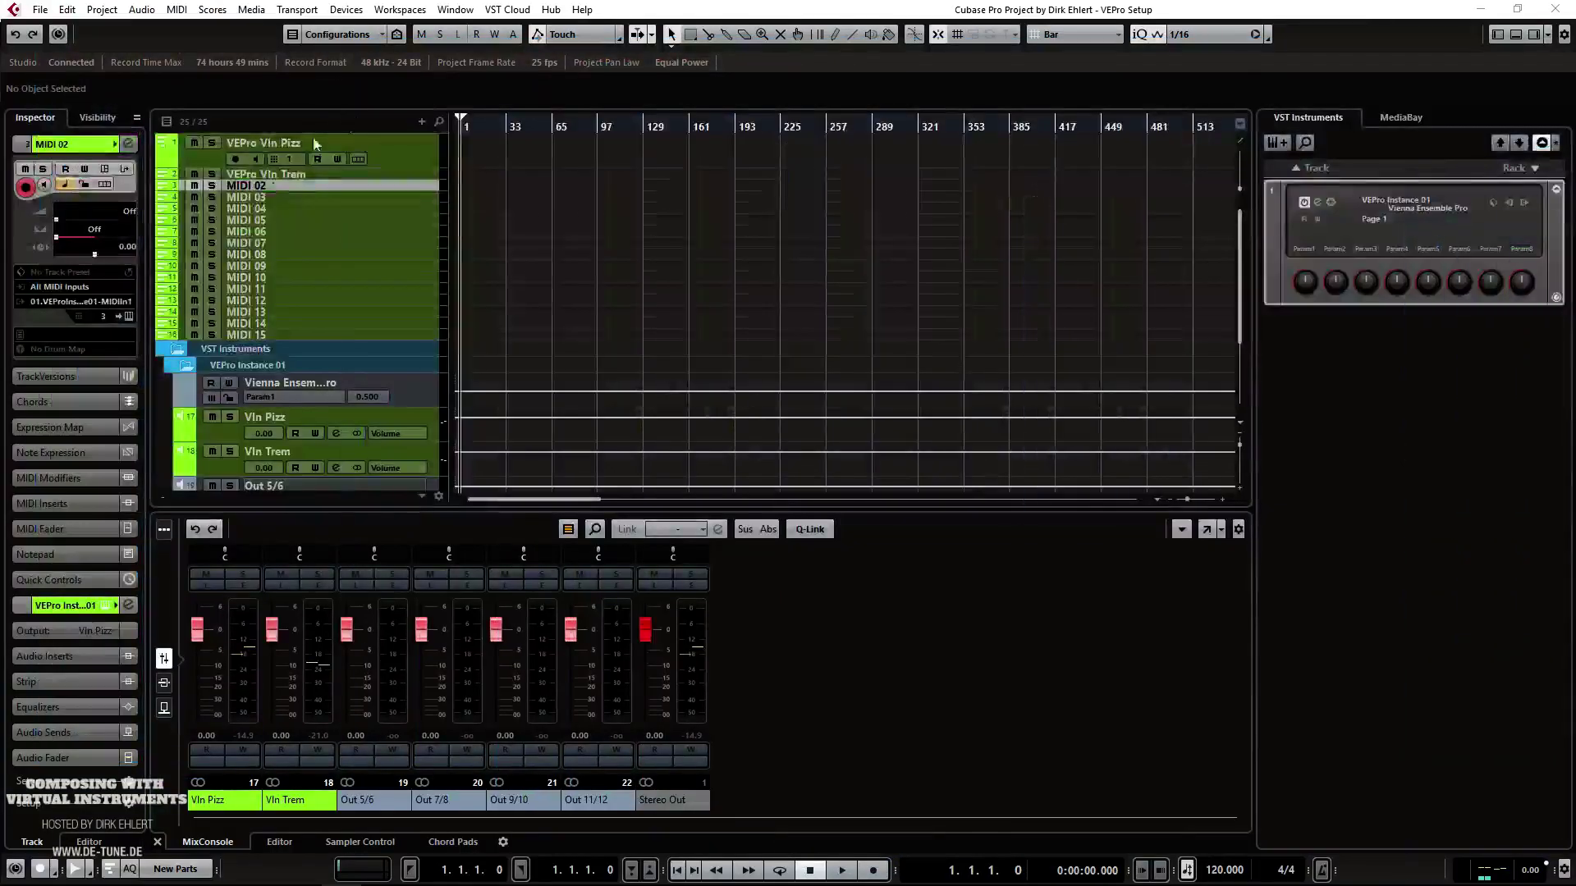
double_click(267, 183)
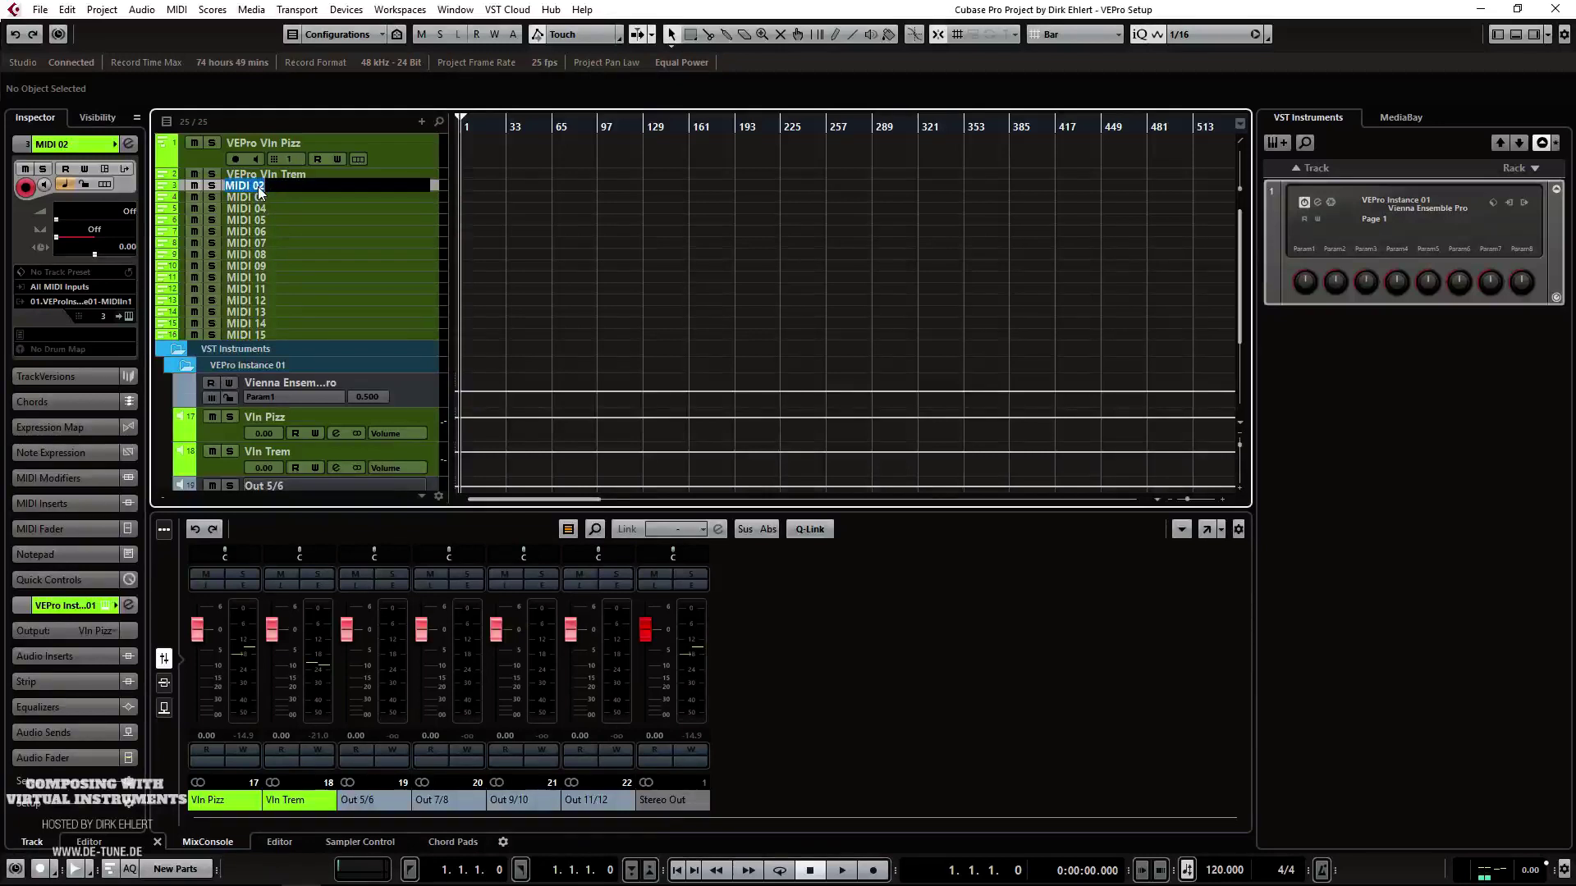
type("VEPro Vln Stacc")
key("Return")
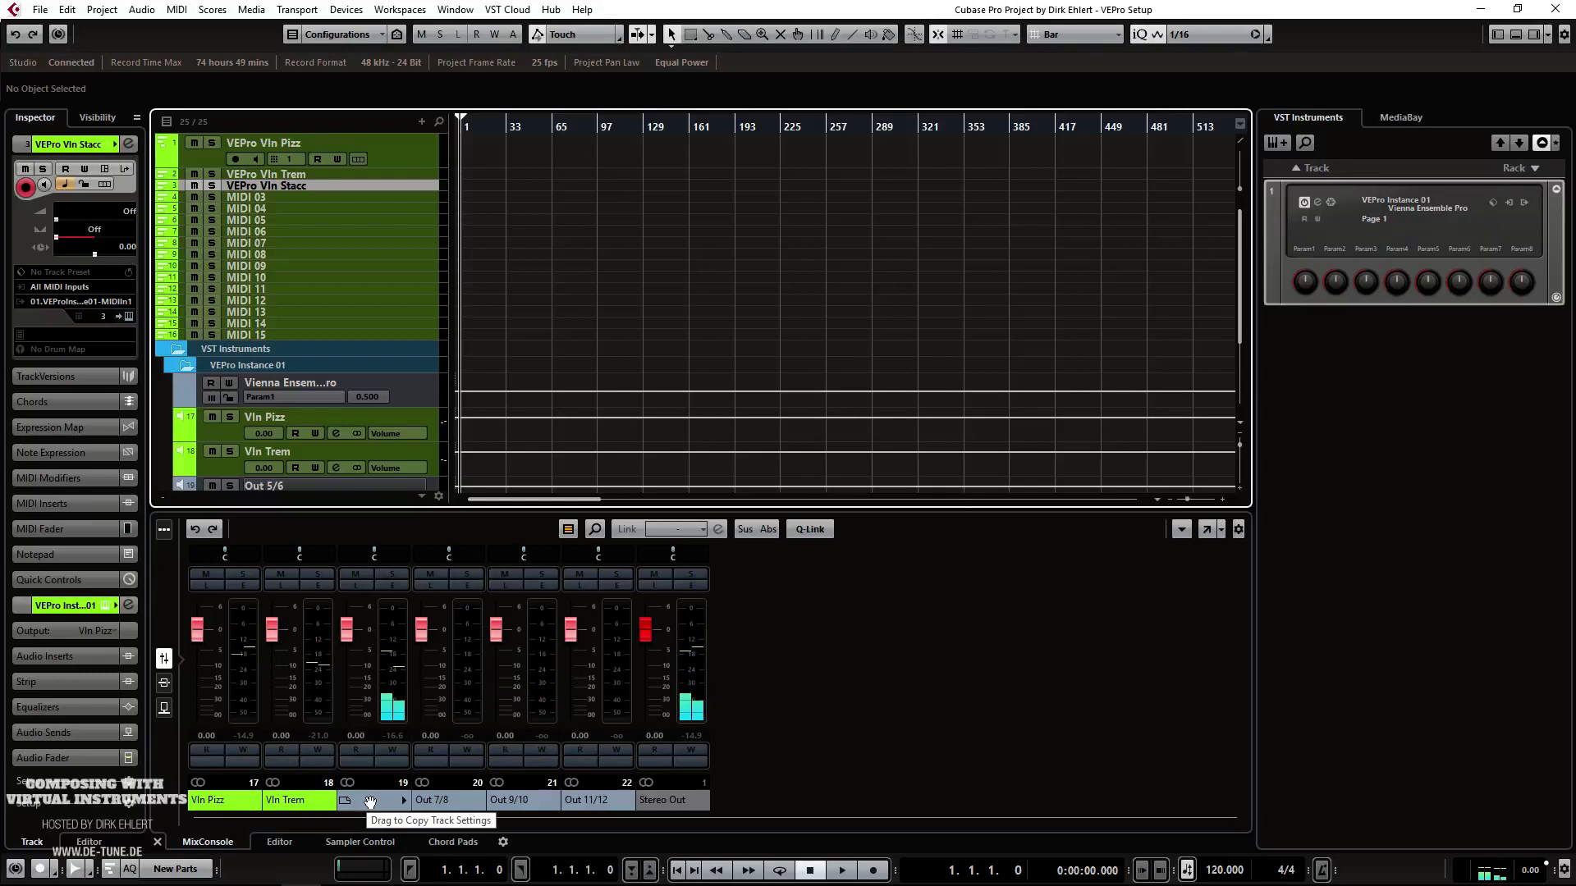
Step: Compare the Vln Stacc signal meter in Instance 01 with the Out 5/6 meter in Cubase
left_click_drag(1575, 70, 459, 2)
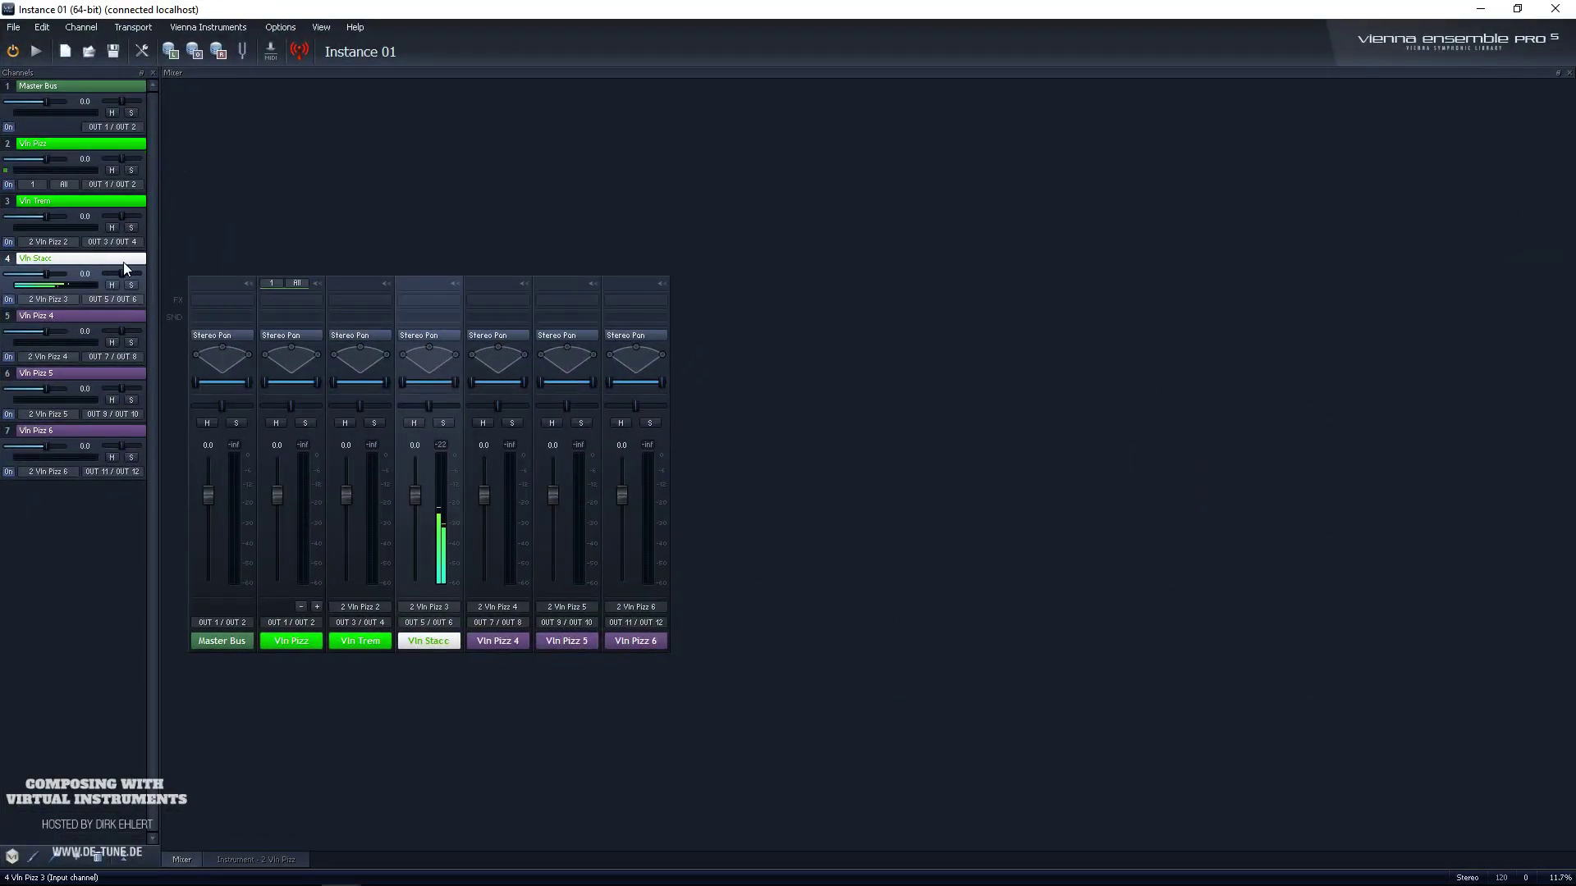
left_click_drag(343, 8, 722, 13)
left_click(269, 190)
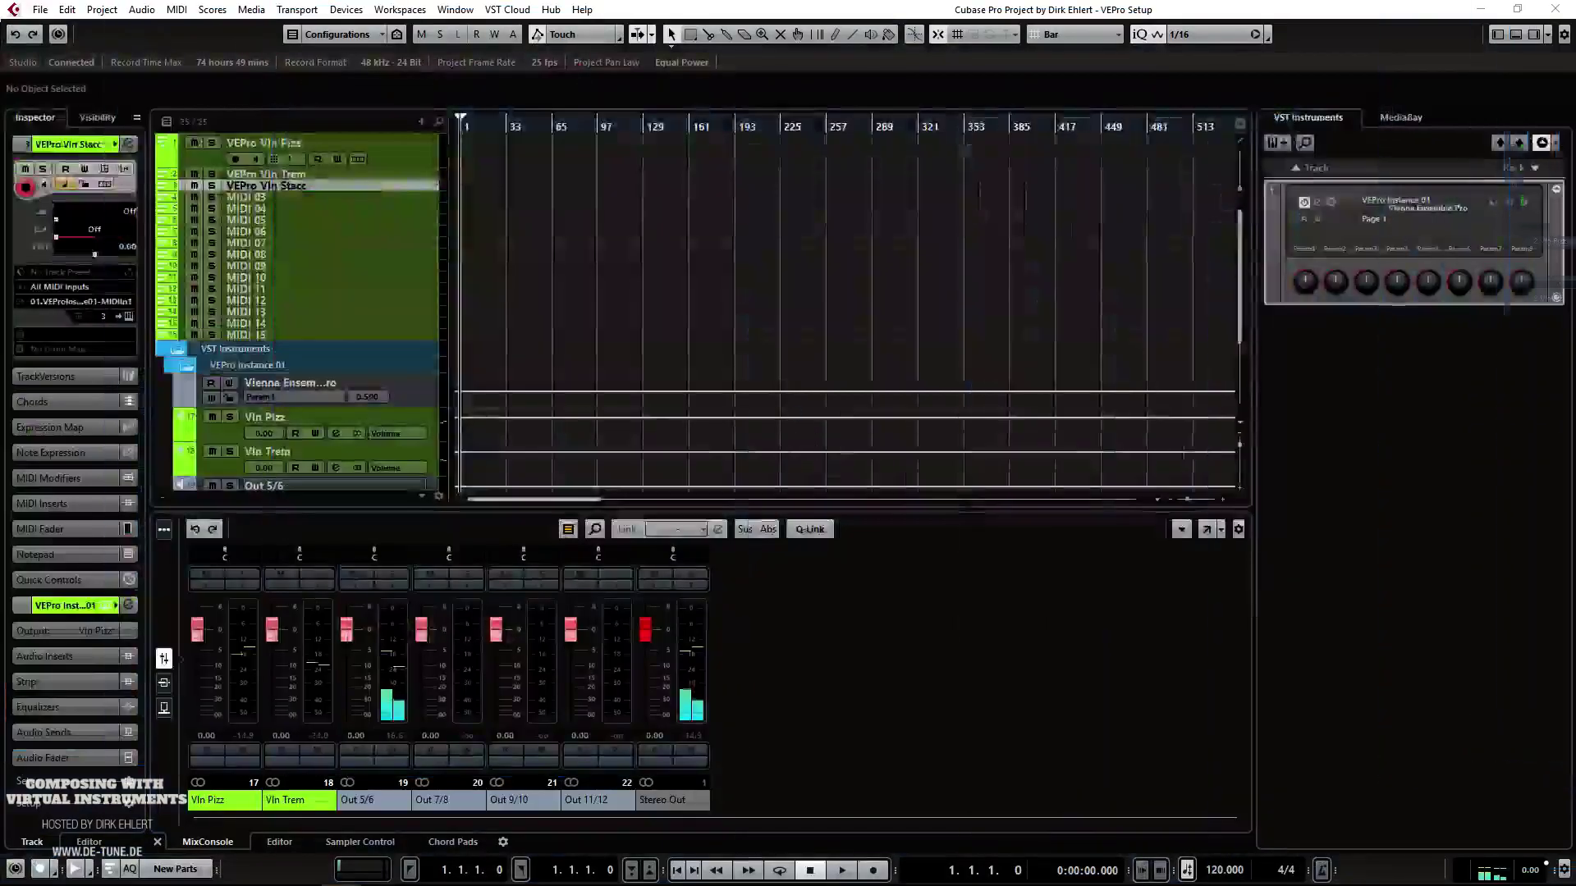
Step: Rename the Out 5/6 channel in the MixConsole as Vln Stacc
double_click(367, 801)
type("V")
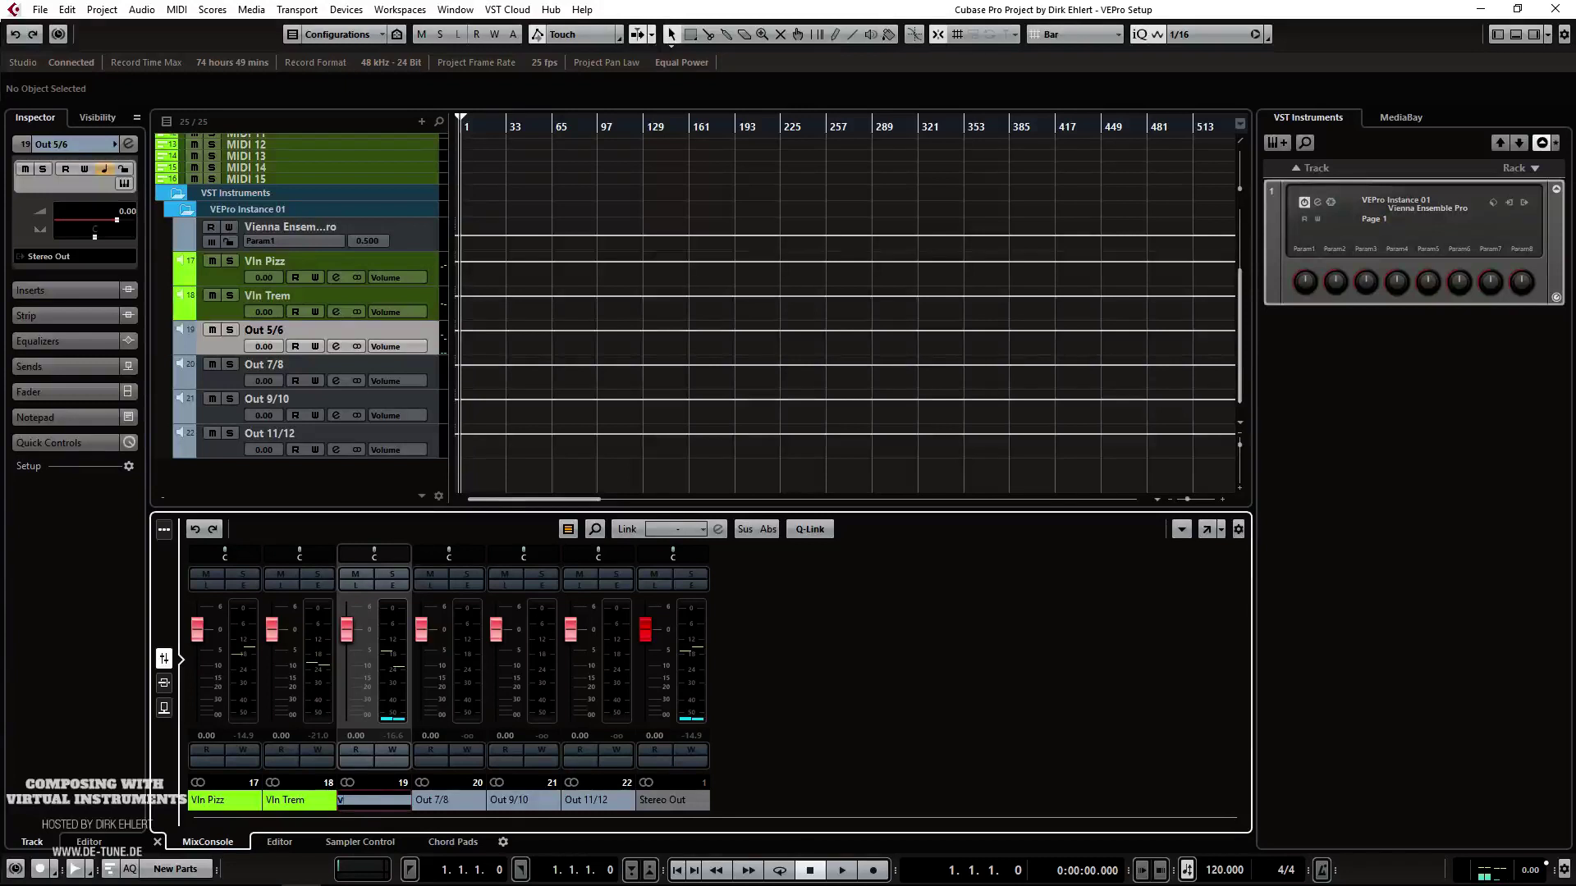
type("ln Stacc")
key("Return")
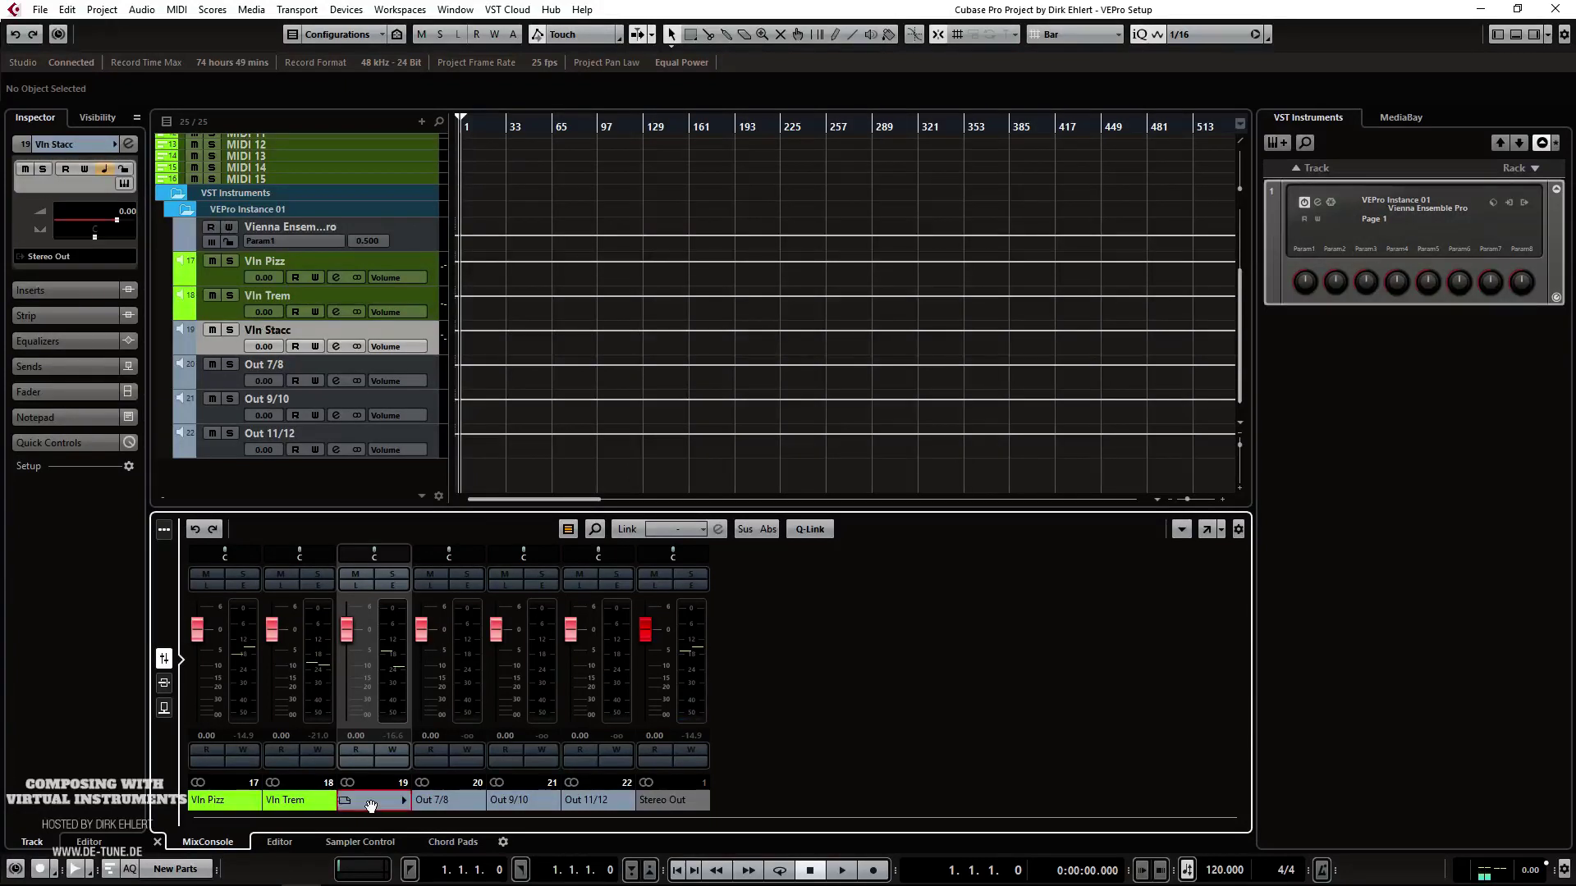
Step: Color the Vln Stacc channel in the MixConsole the same bright green as Vln Pizz and Vln Trem
left_click(402, 800)
left_click(452, 775)
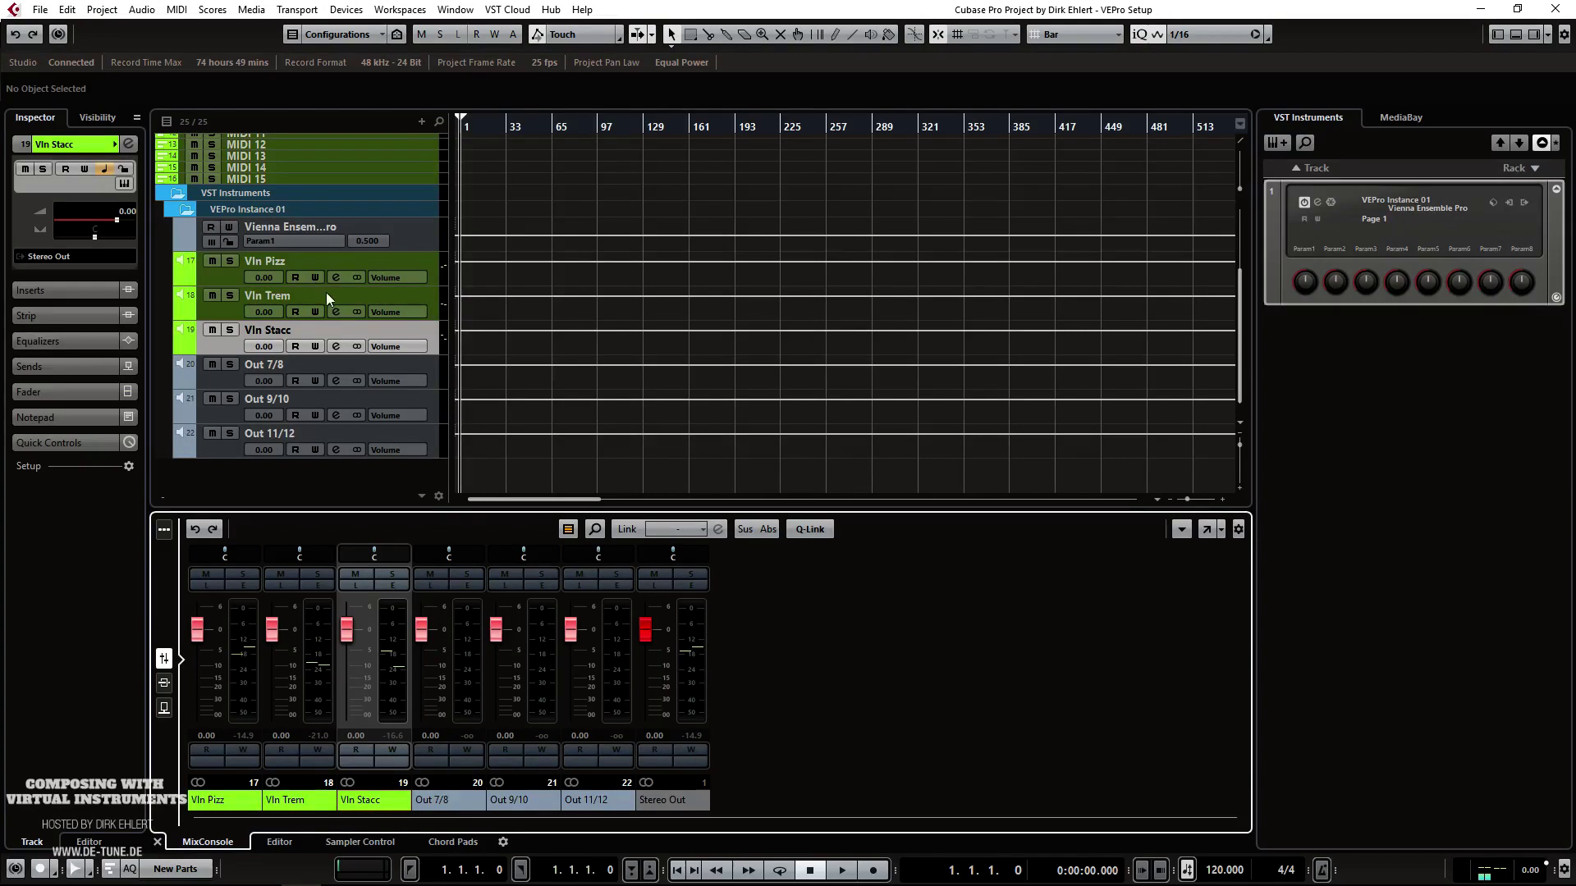
Step: Audition the VEPro Vln Stacc, VEPro Vln Trem and VEPro Vln Pizz tracks against their channel meters, and look over tracks MIDI 03 to MIDI 15
scroll(337, 304, "up", 4)
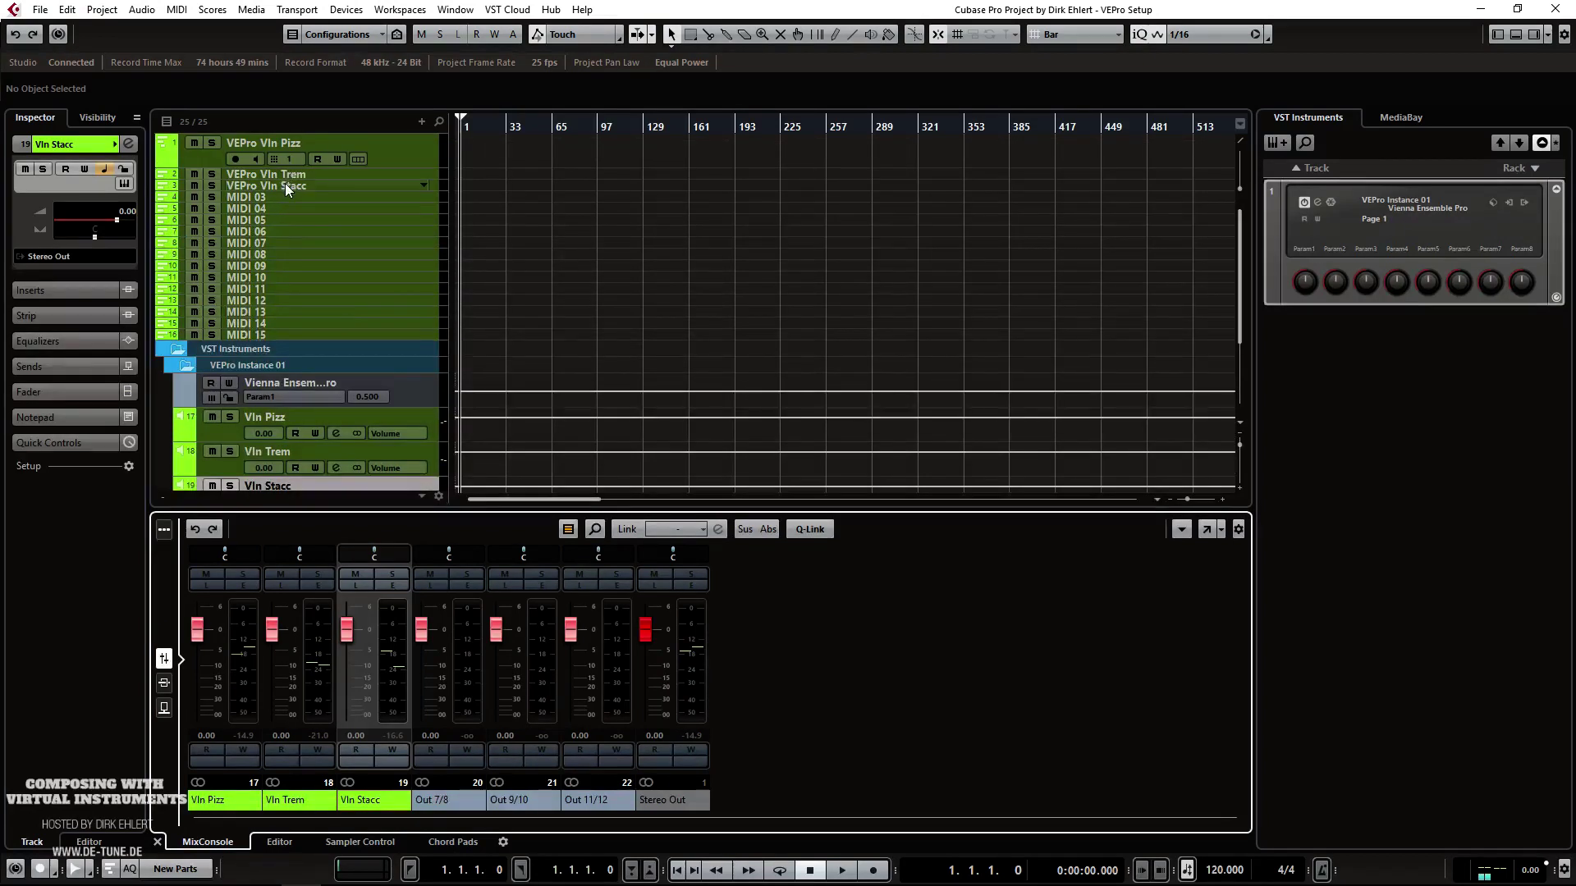
left_click(286, 187)
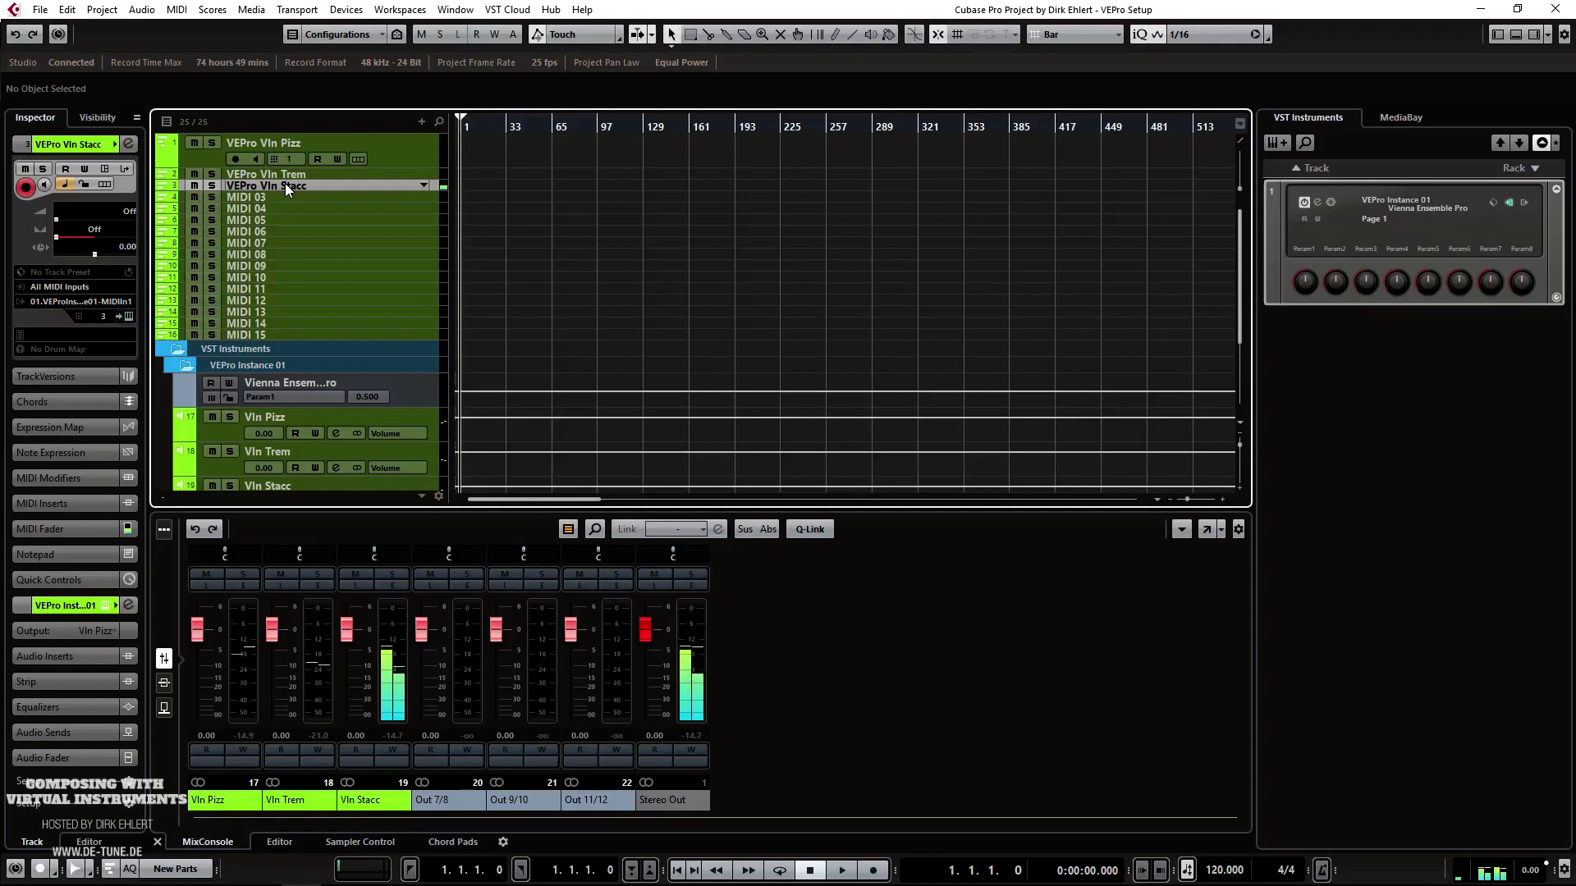
left_click(285, 175)
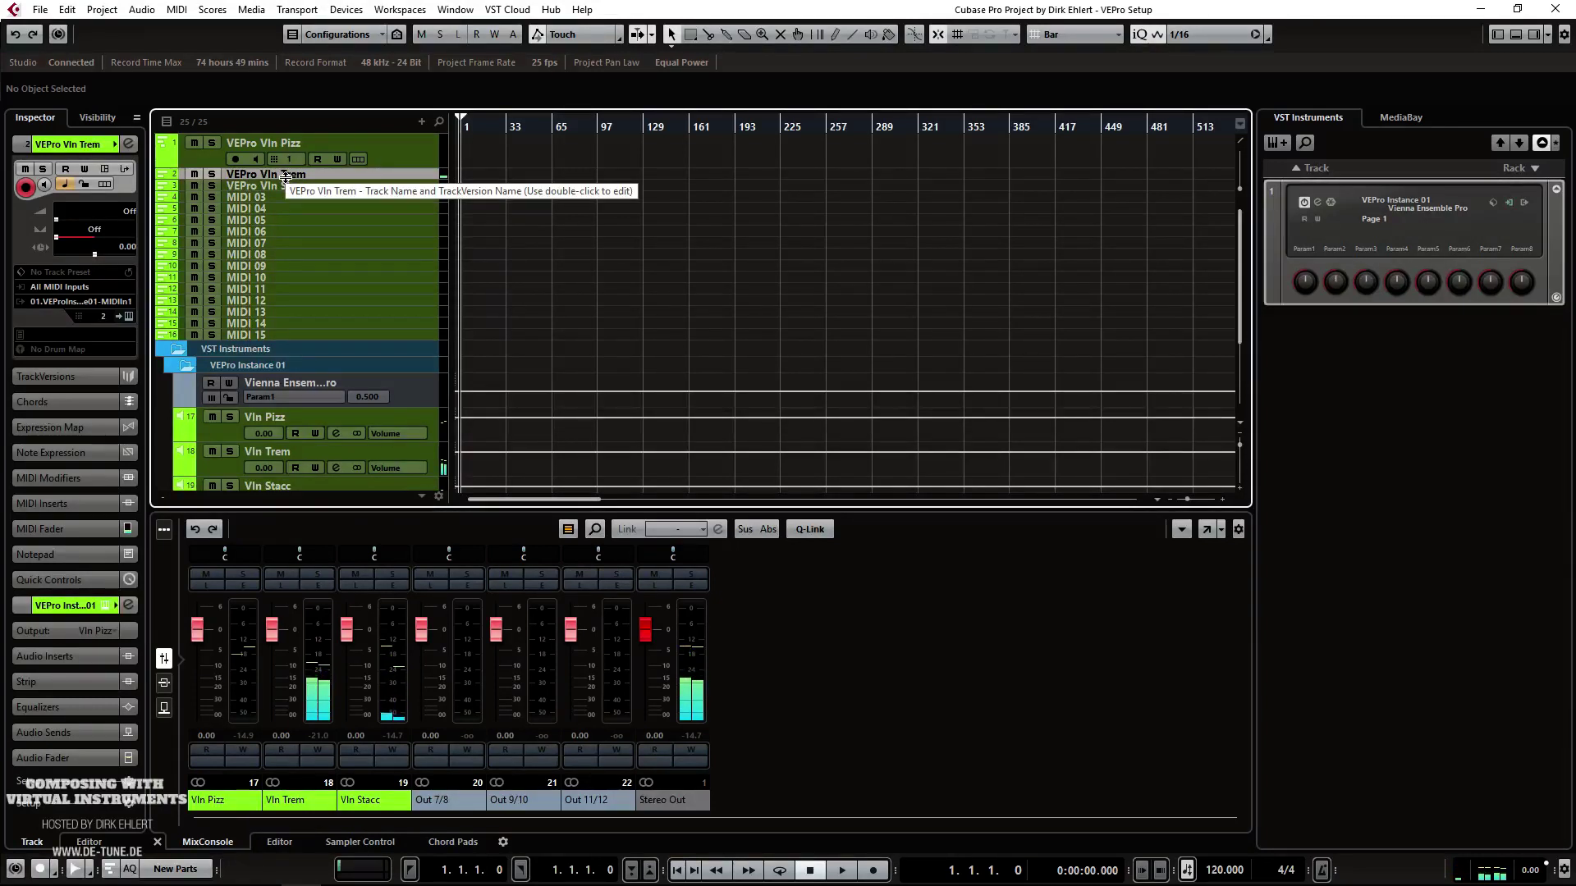
left_click(274, 143)
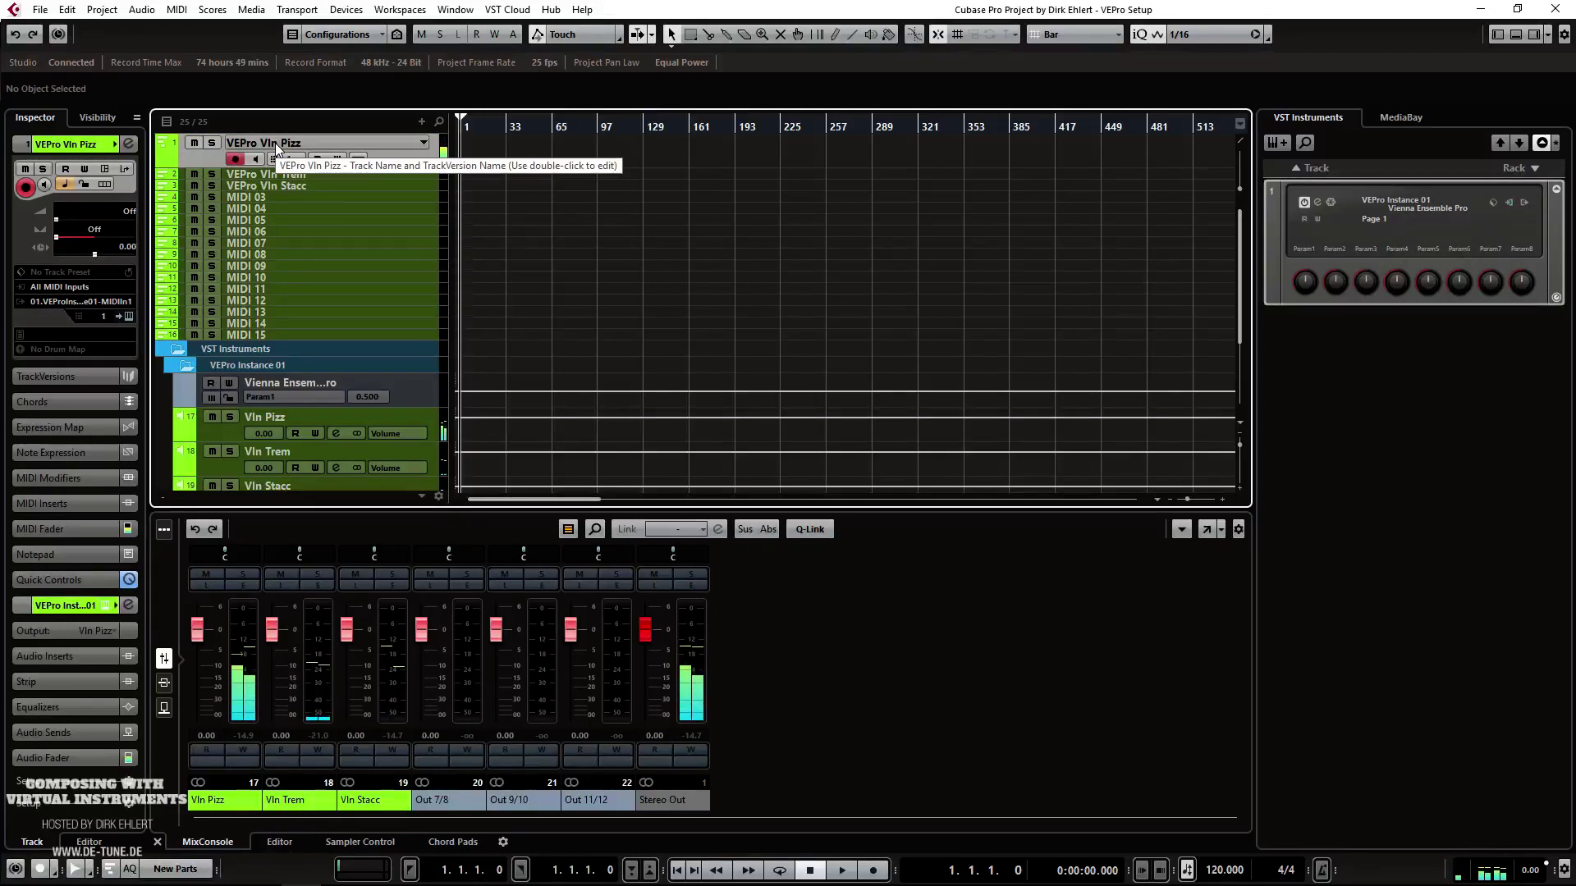
left_click(261, 202)
left_click(242, 335)
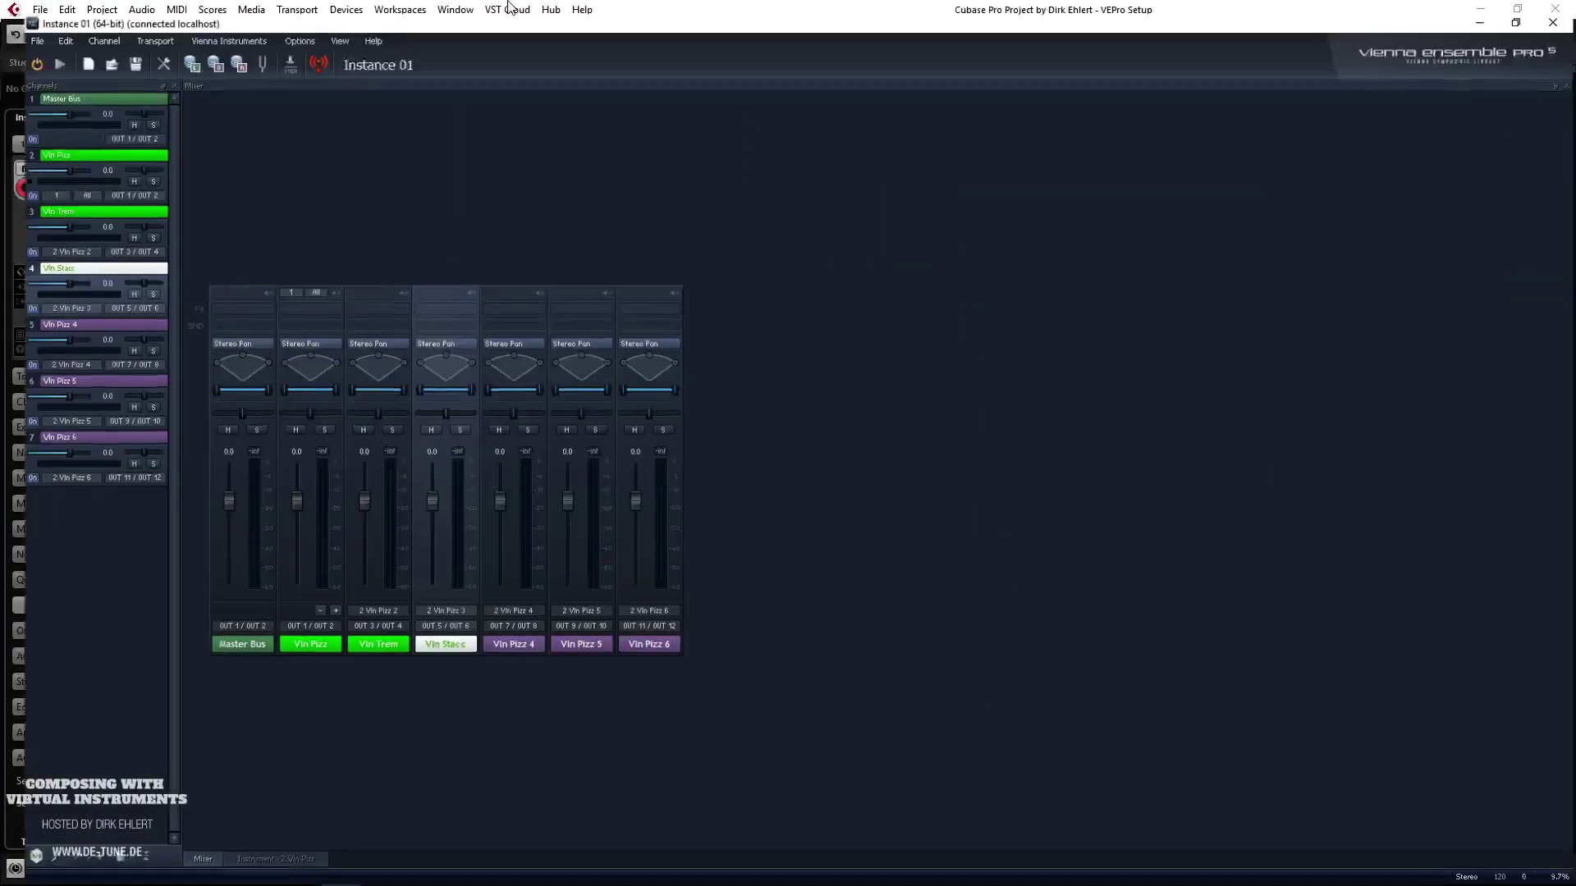
Step: Switch to Vienna Ensemble Pro, open the Vln Pizz Kontakt instance and review the output options for Violins - Stacc_Spicc
double_click(81, 144)
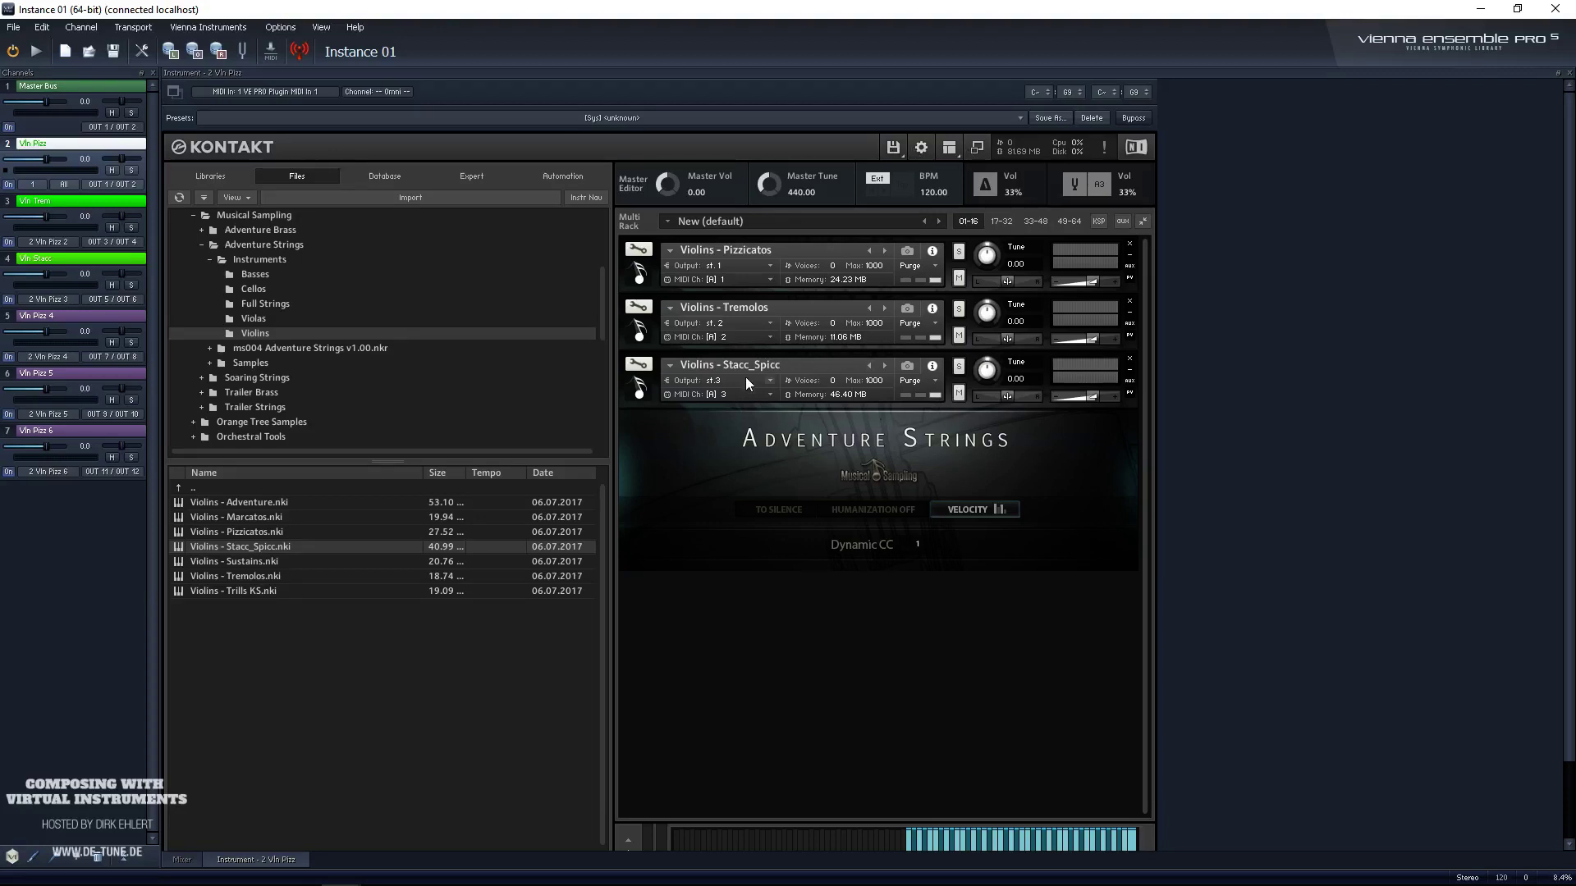
left_click(717, 381)
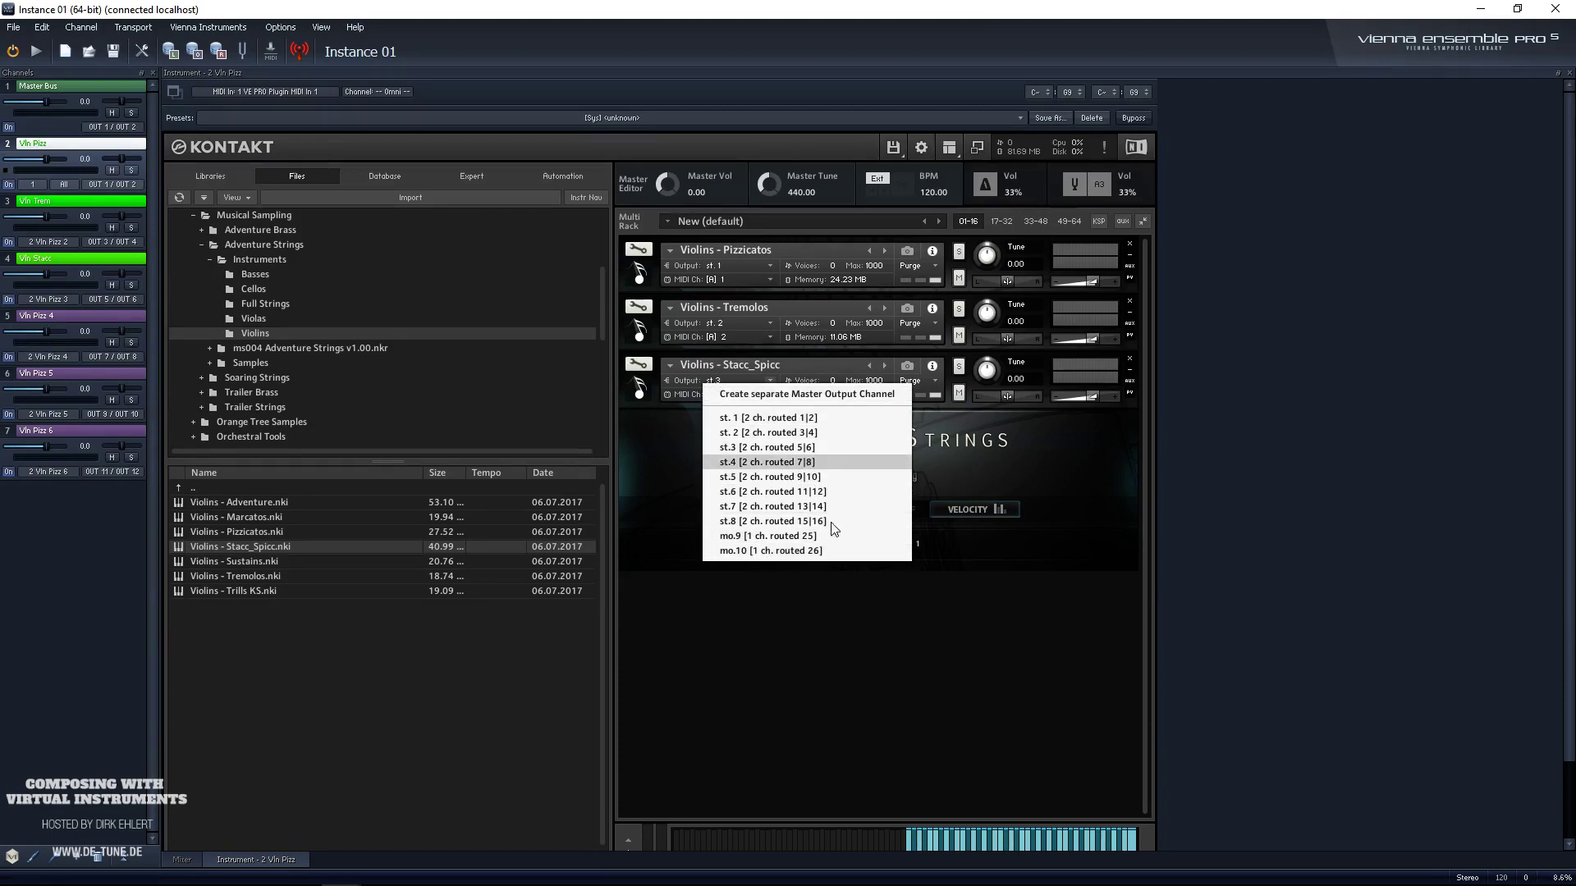
left_click(890, 607)
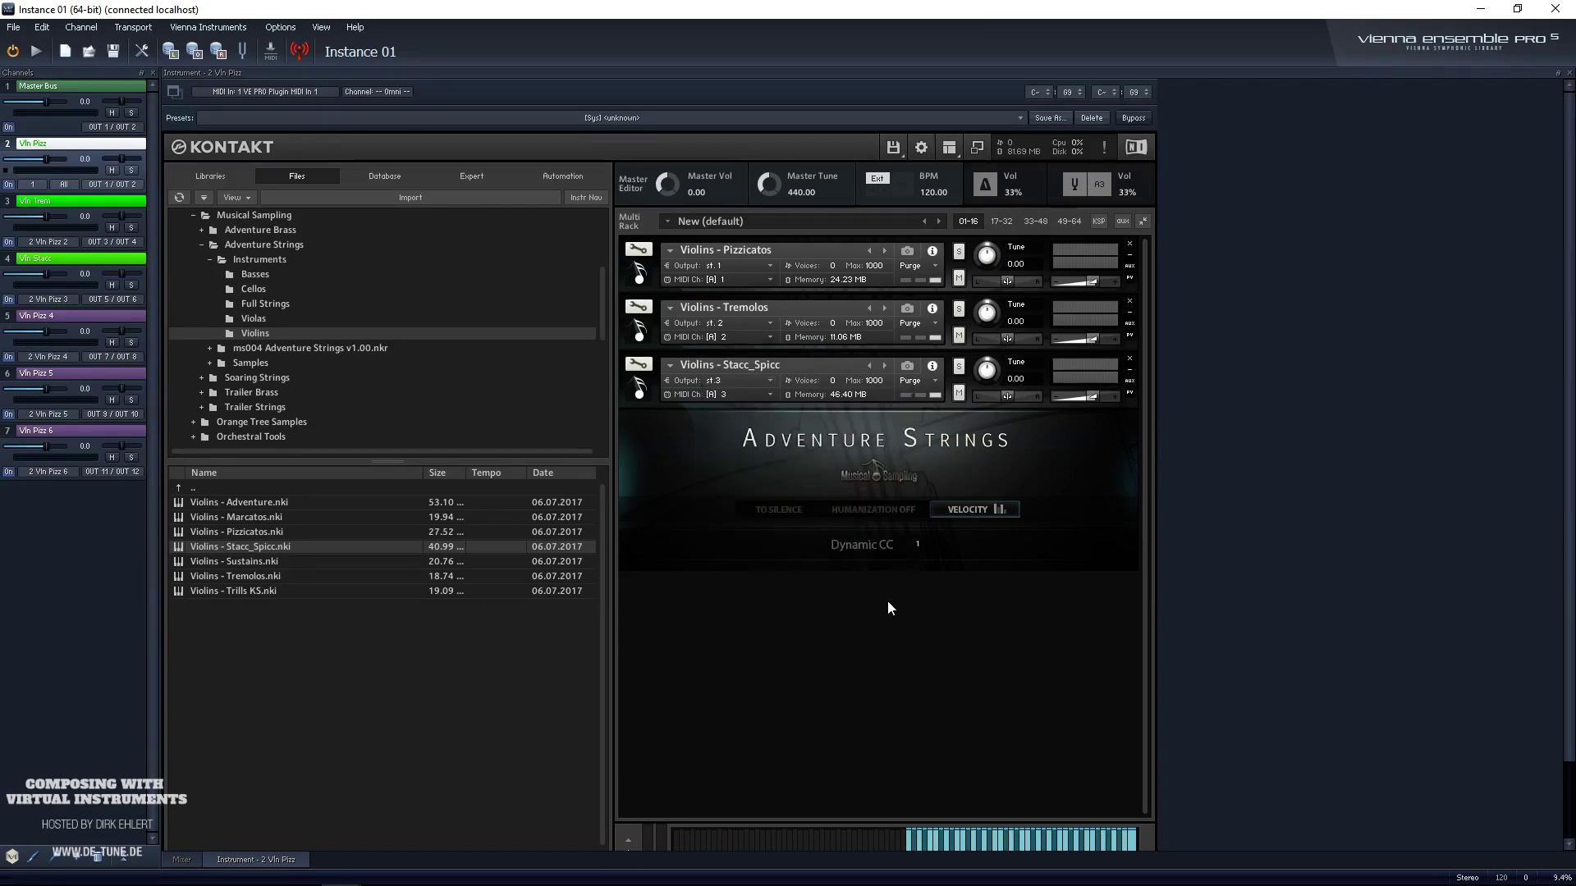
Step: Show Kontakt's output mixer and add one two-channel output that is not connected to a host output
left_click(949, 150)
left_click(966, 212)
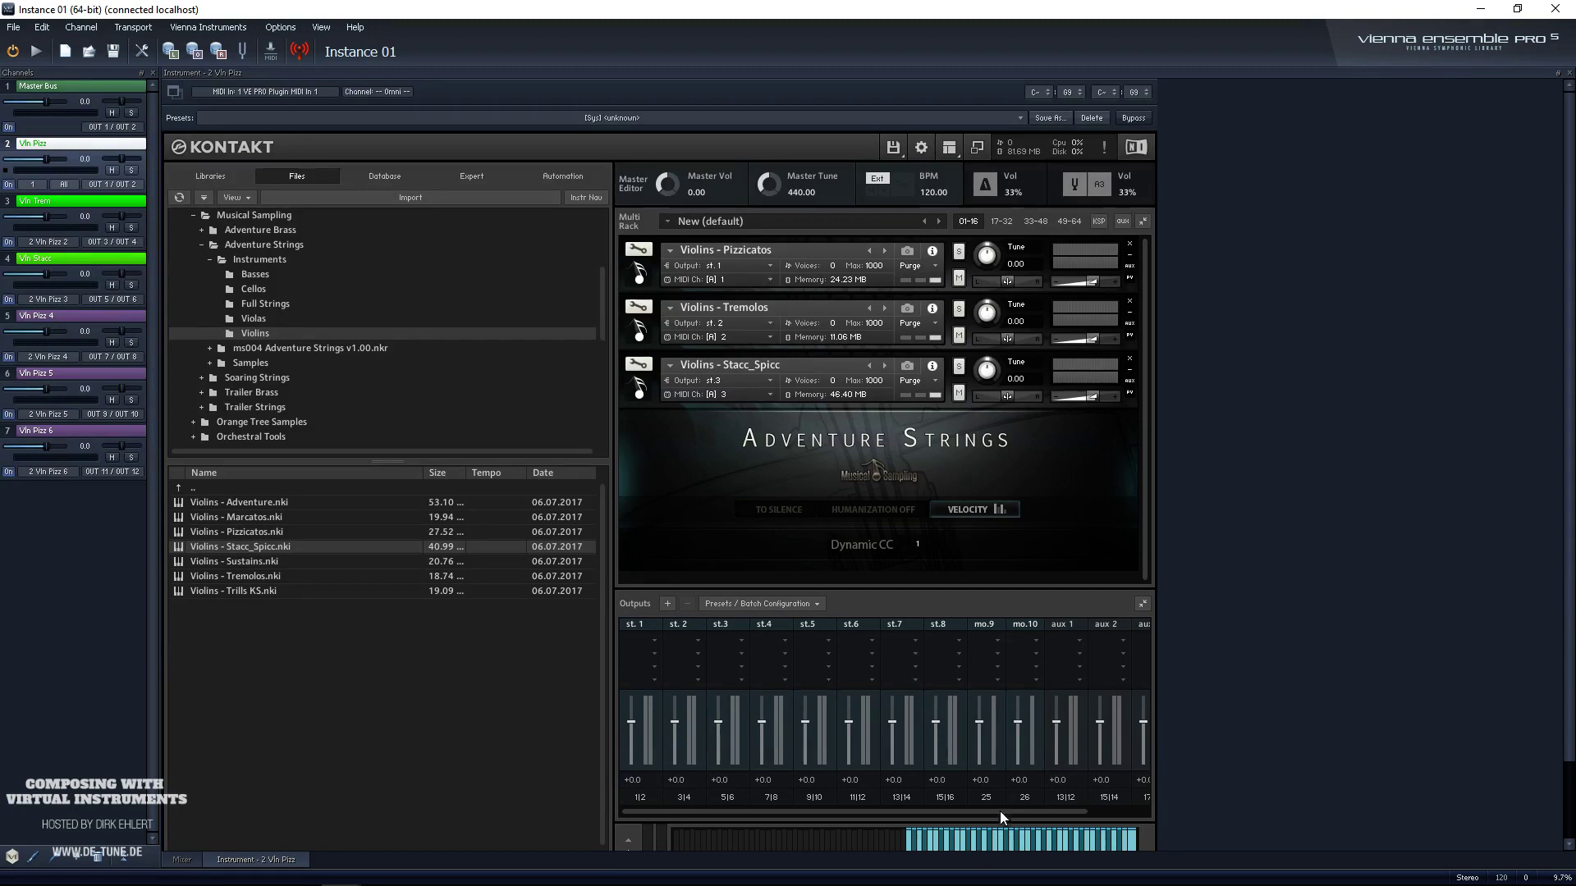
left_click_drag(972, 810, 1042, 809)
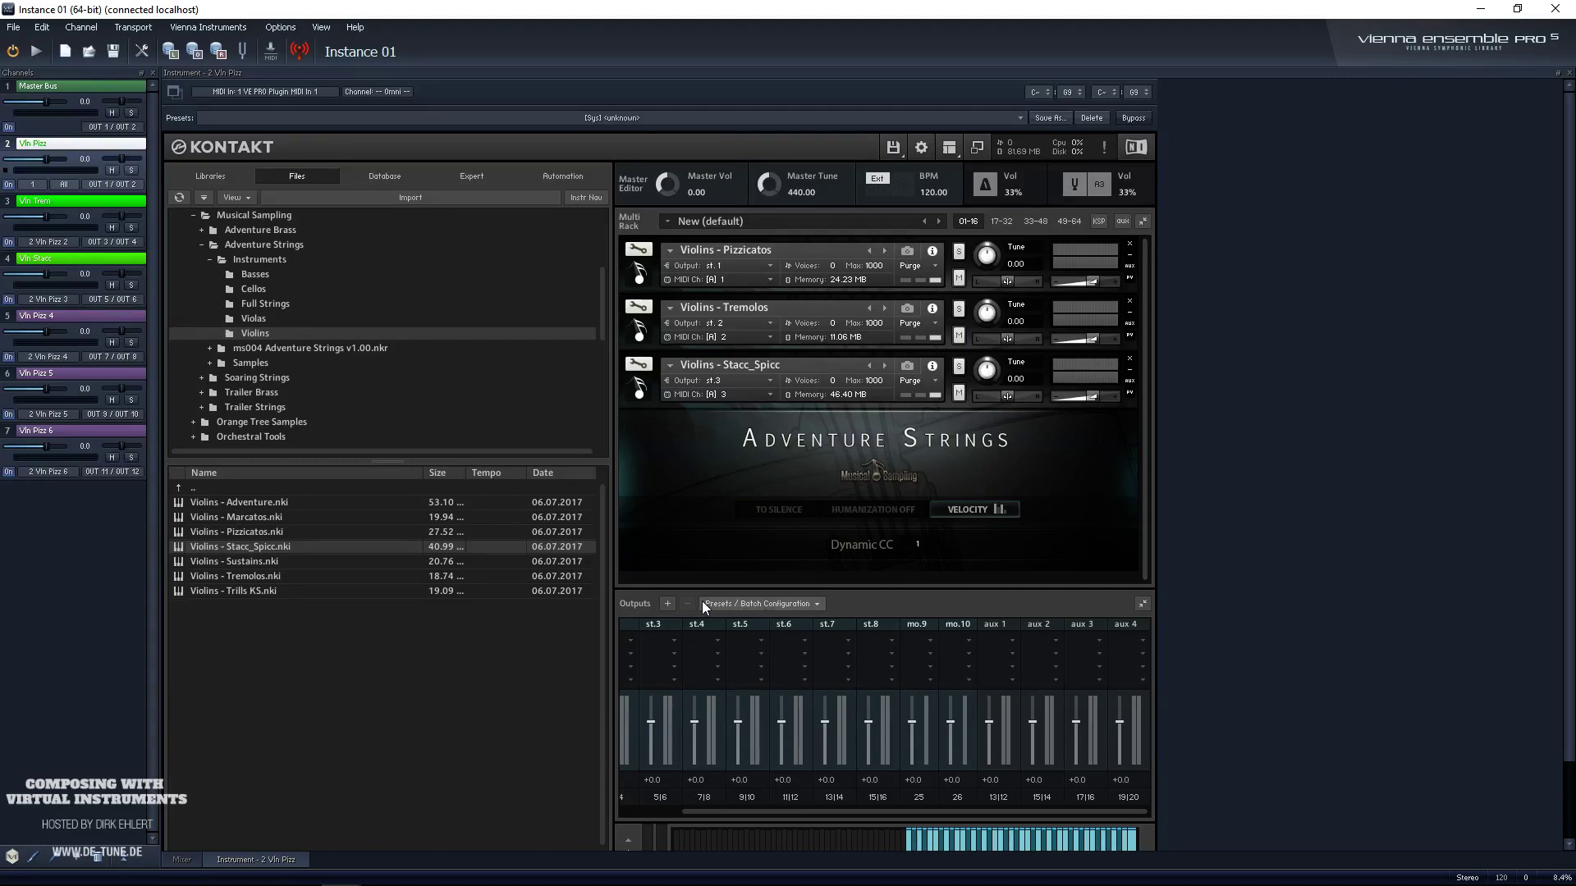
left_click(735, 605)
left_click(935, 609)
left_click(668, 603)
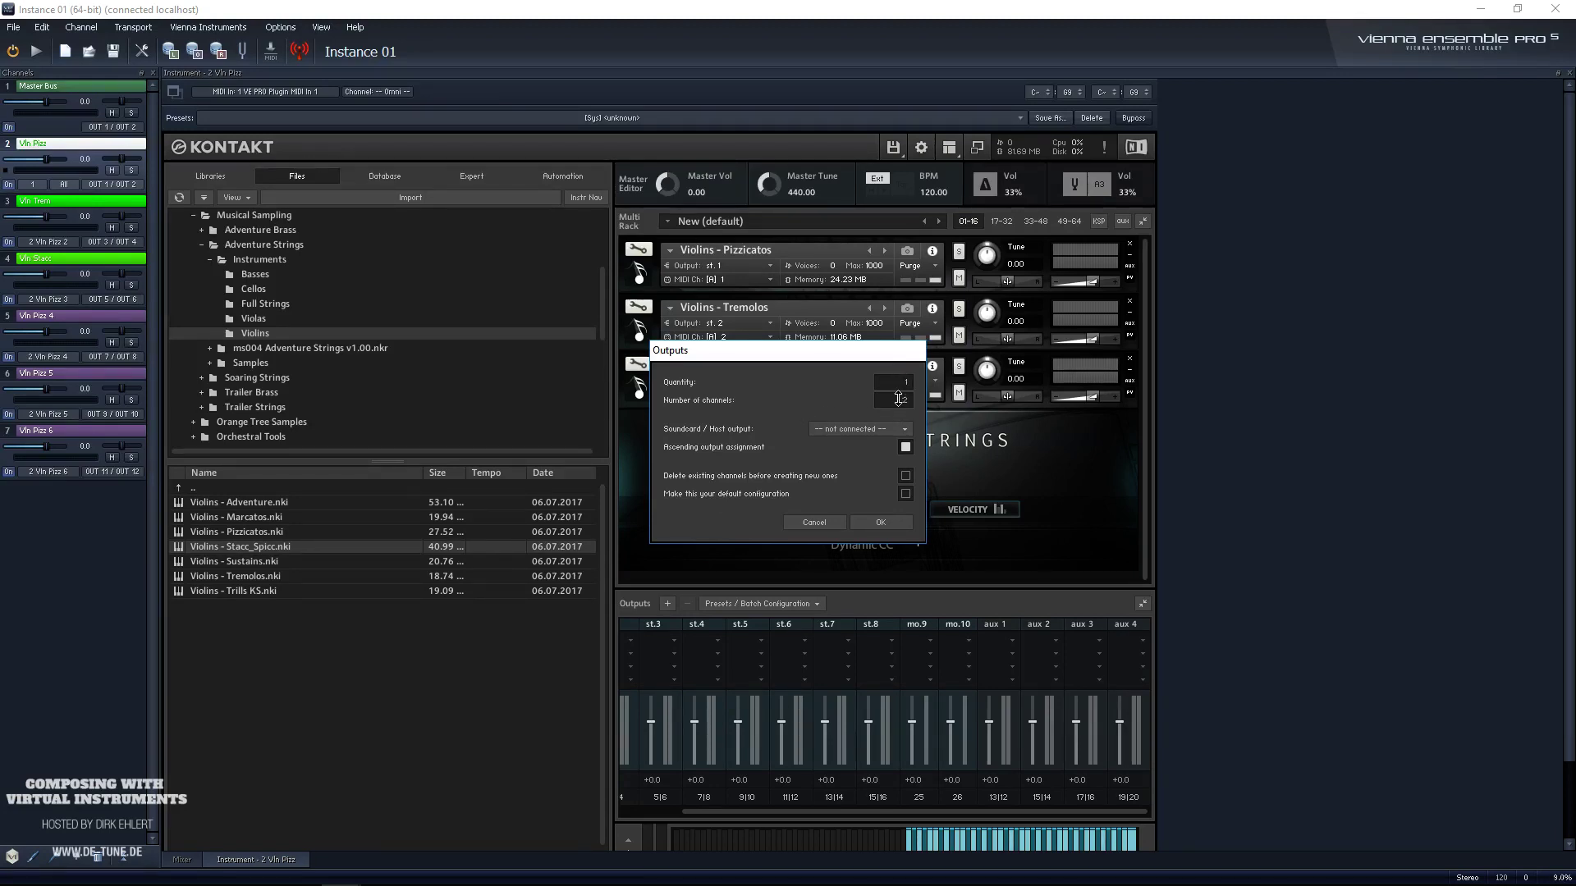
left_click(878, 523)
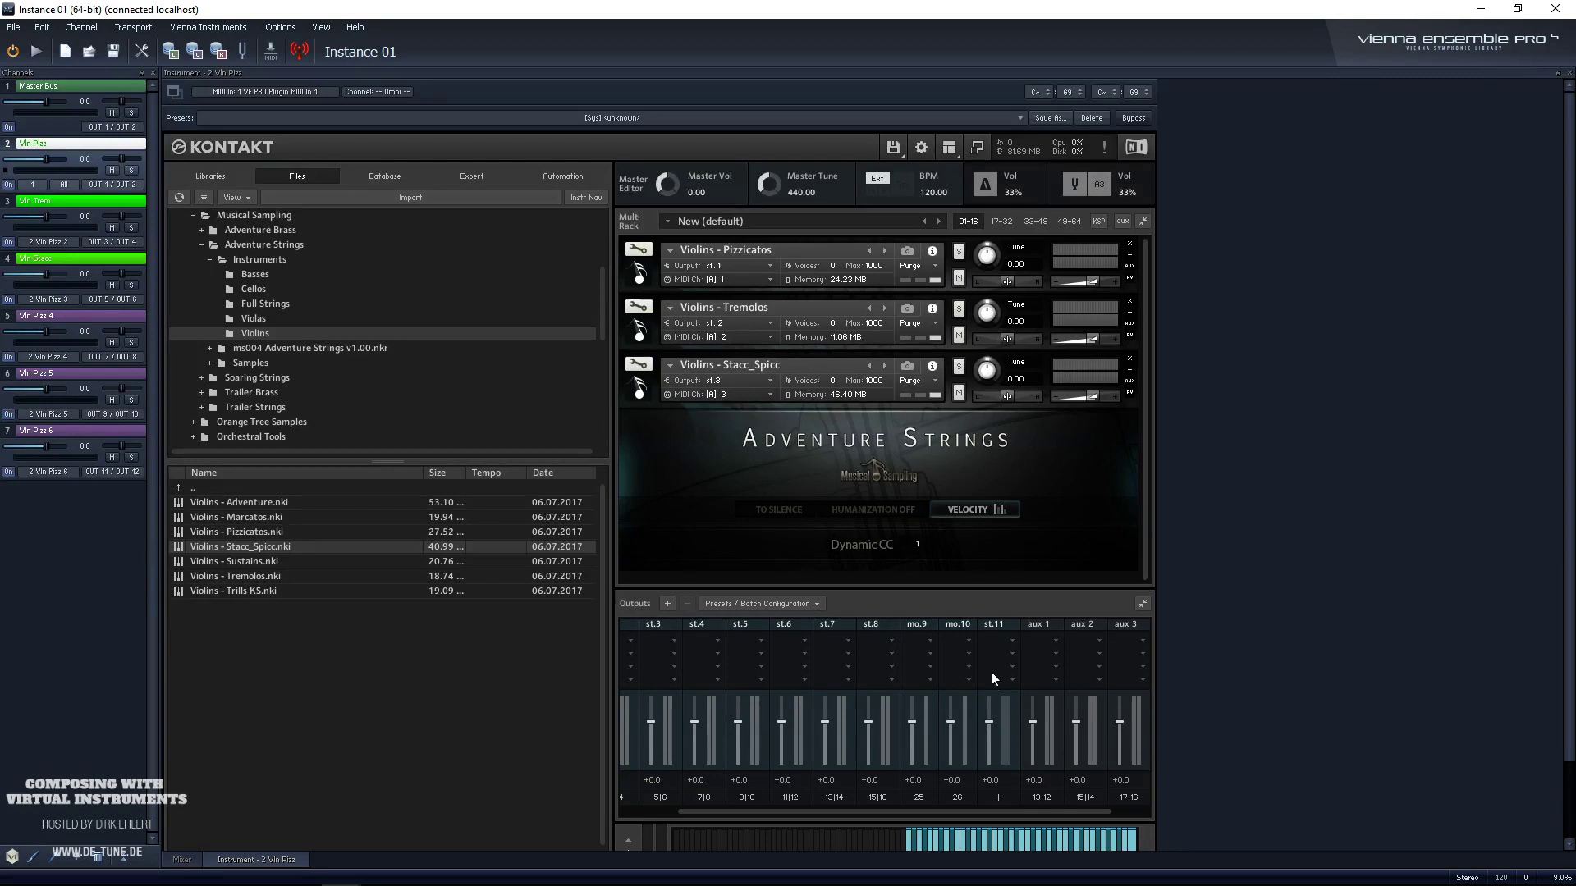
Step: Open the st.11 output configuration and assign its channel 01 to Kt. mo.9
left_click(1000, 793)
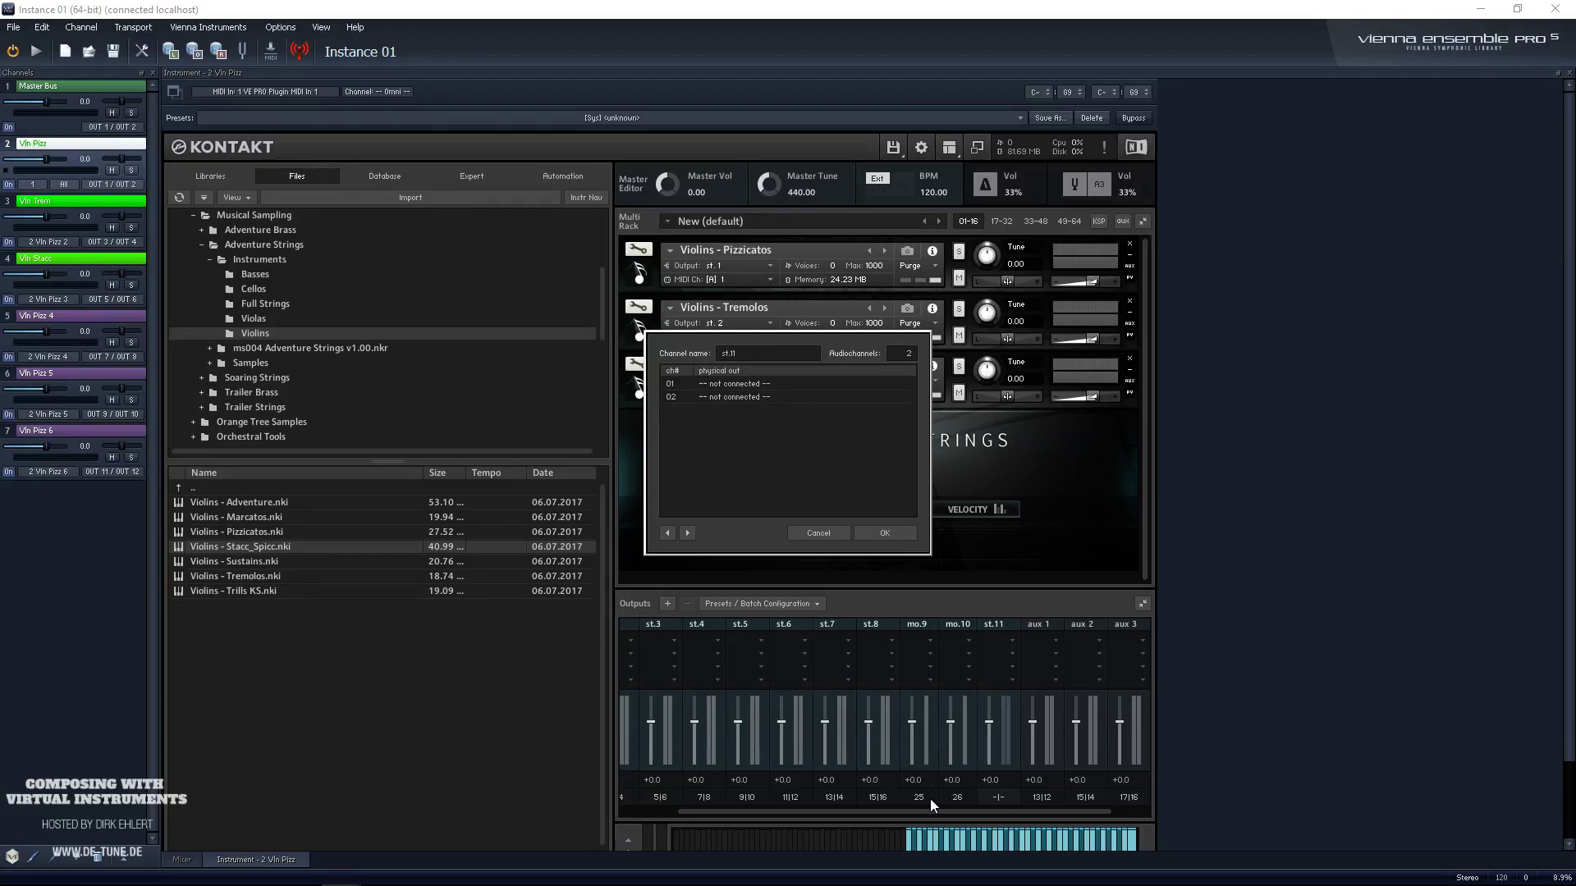
left_click(727, 389)
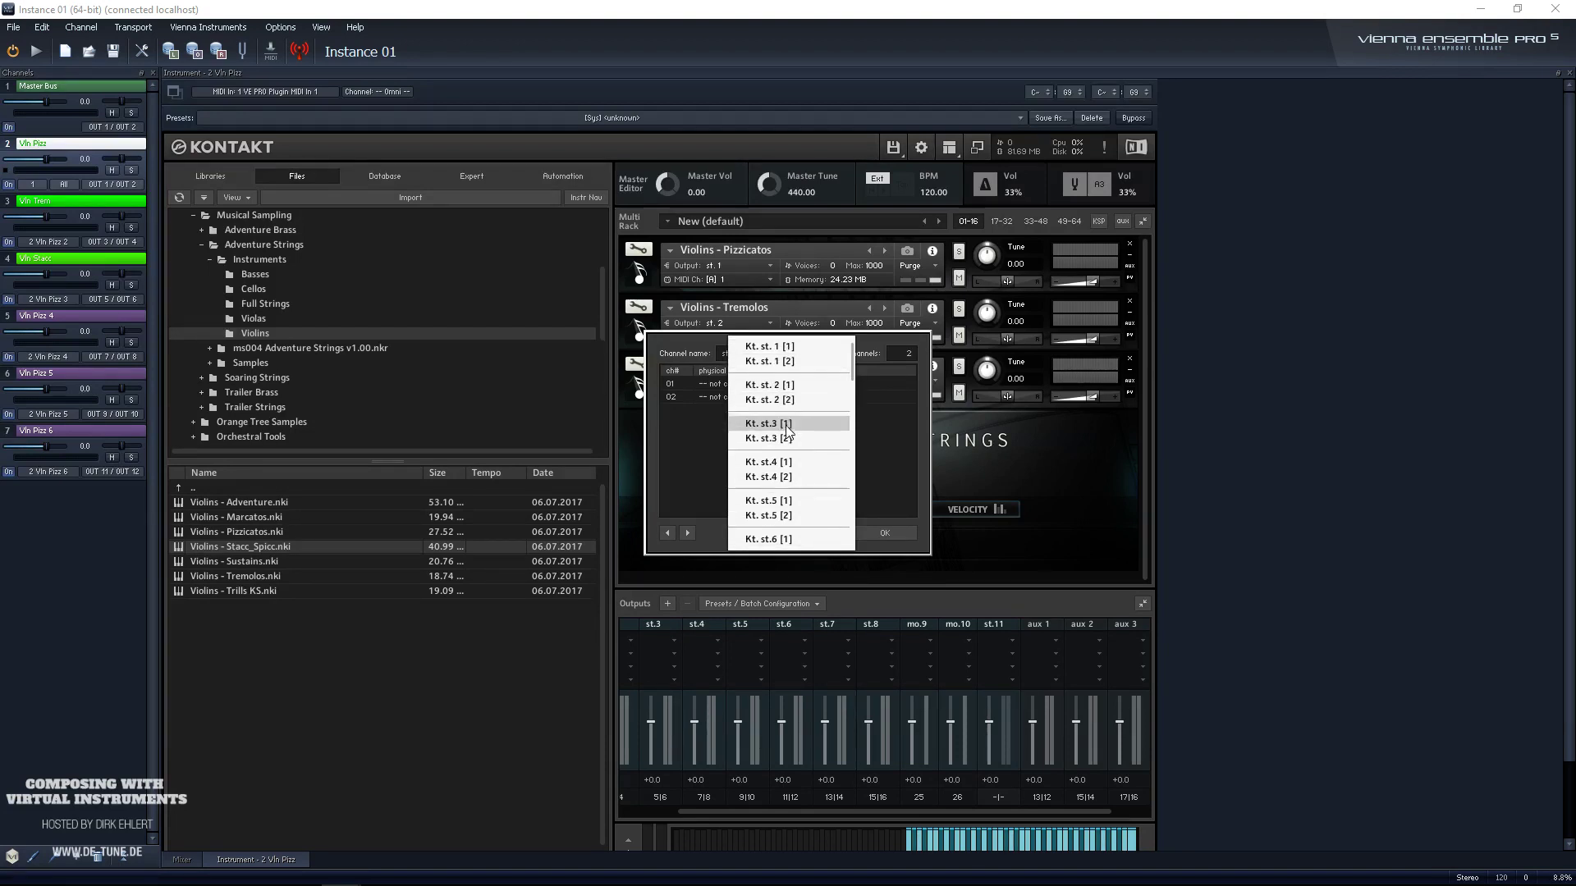
scroll(801, 511, "down", 3)
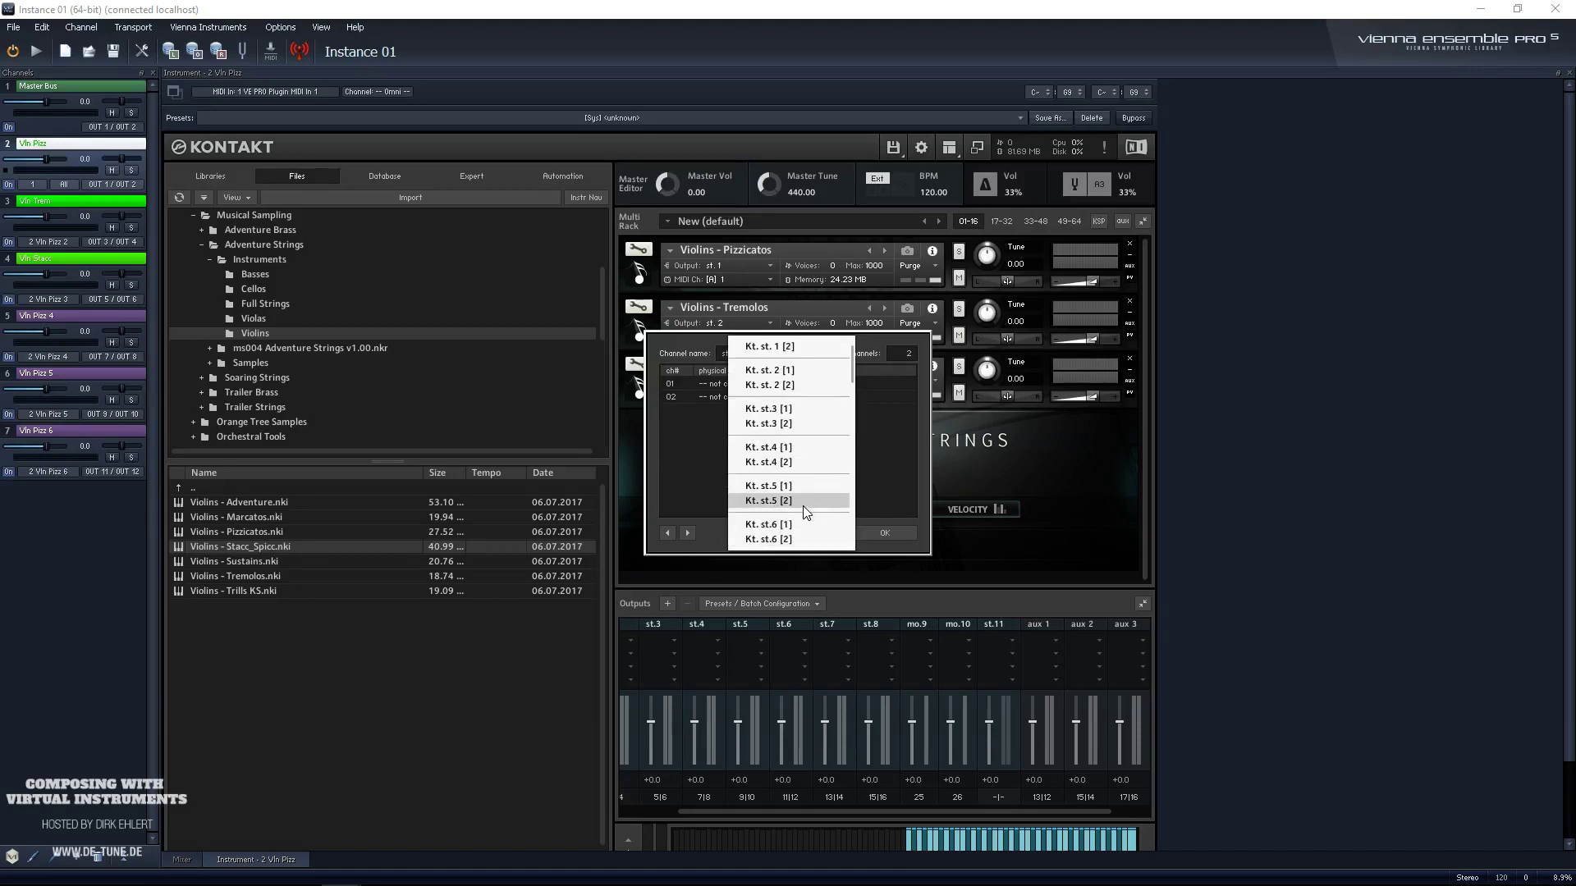
scroll(795, 509, "down", 3)
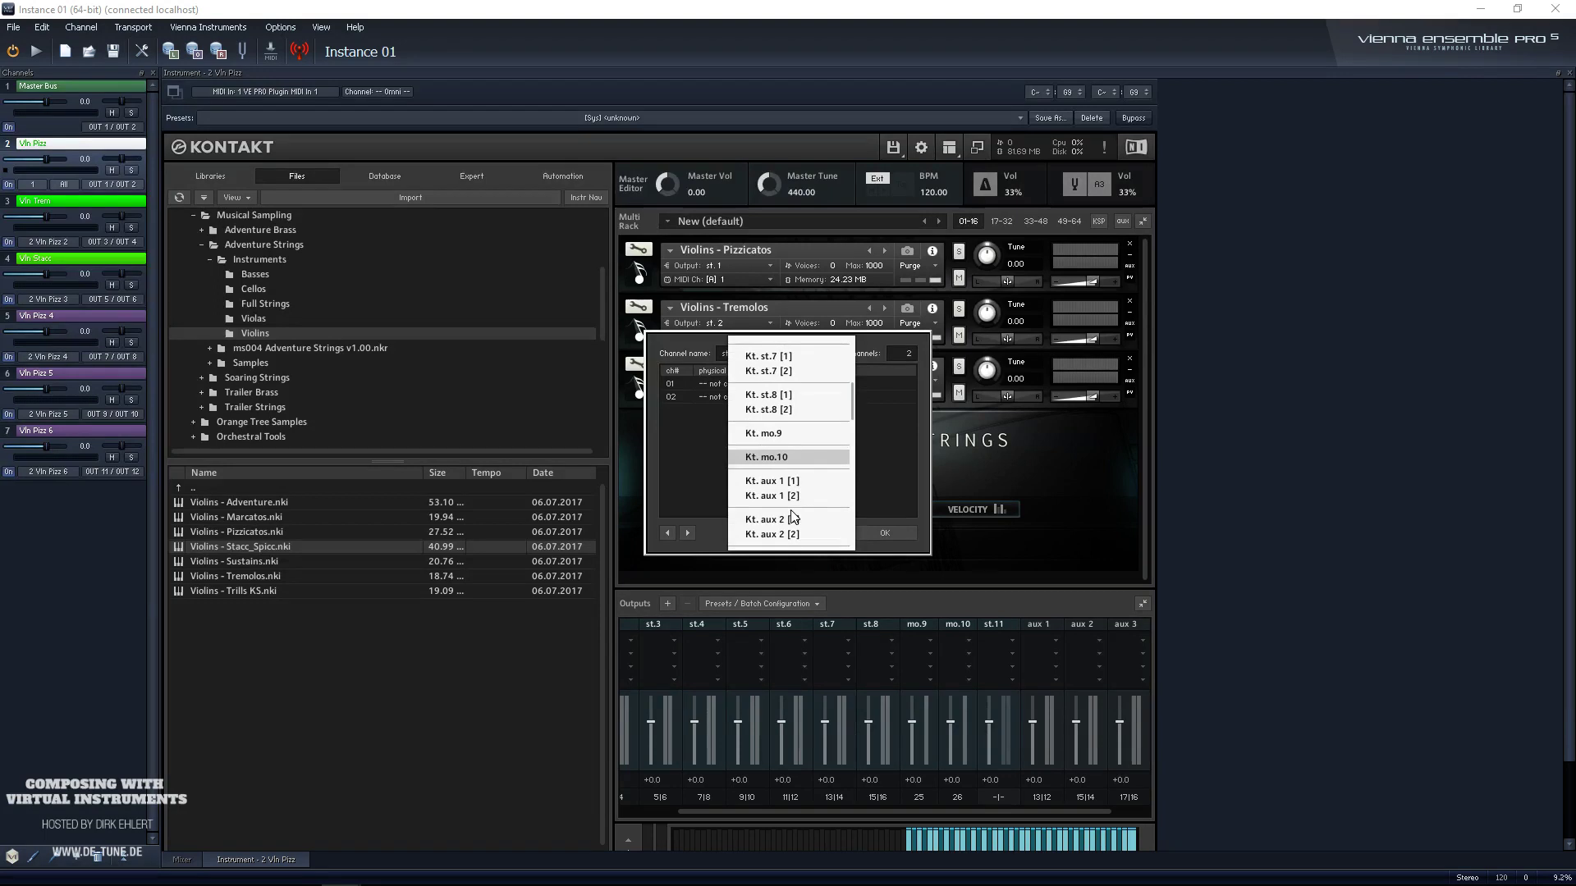
scroll(817, 485, "down", 1)
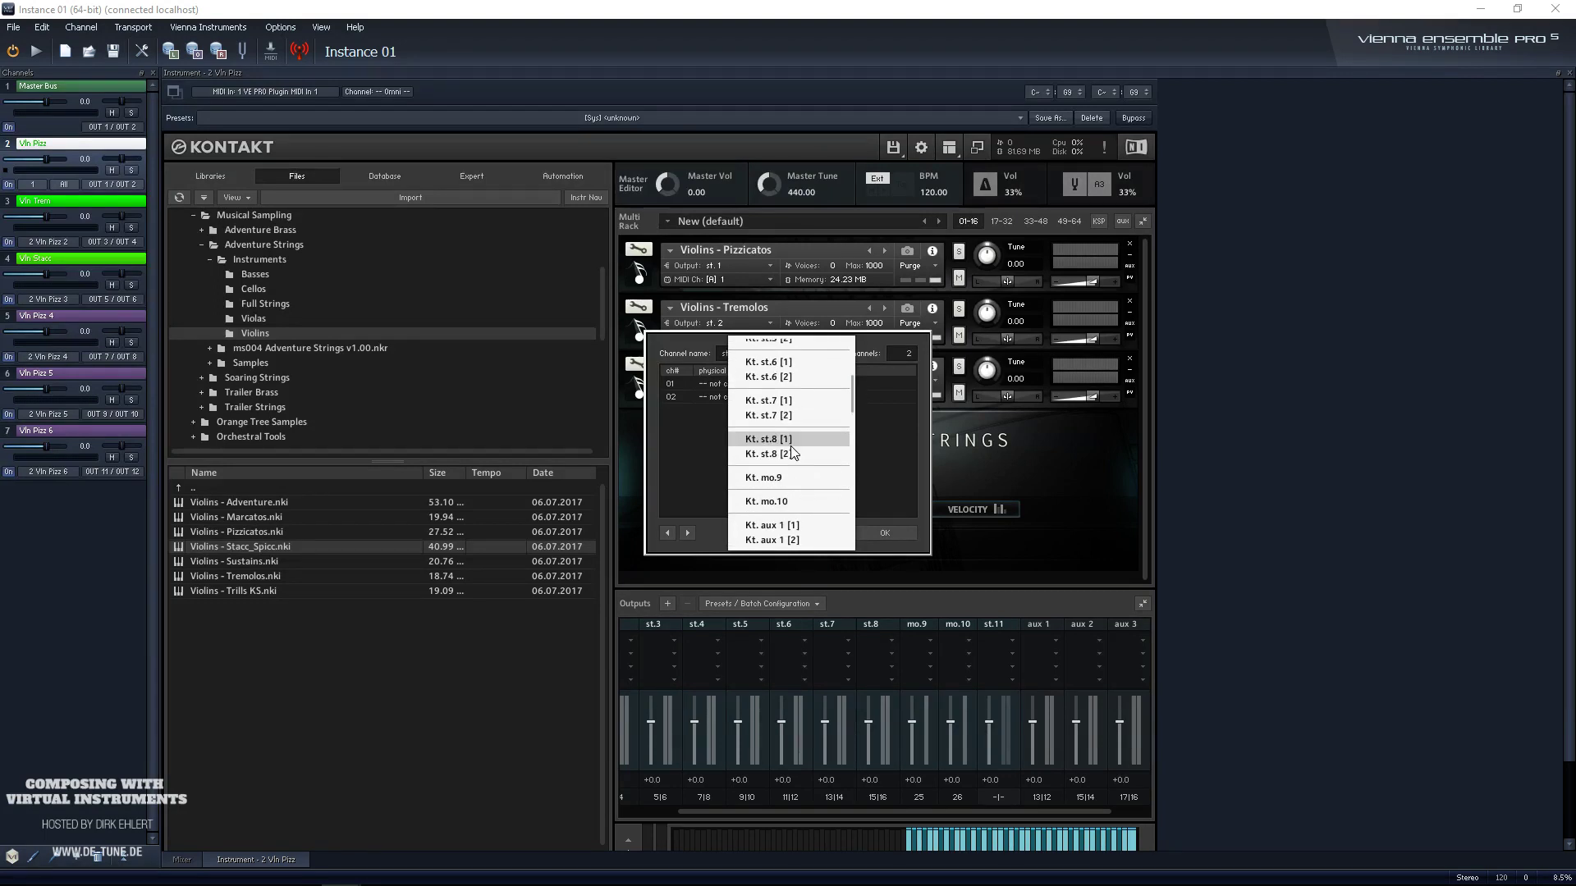
left_click(786, 476)
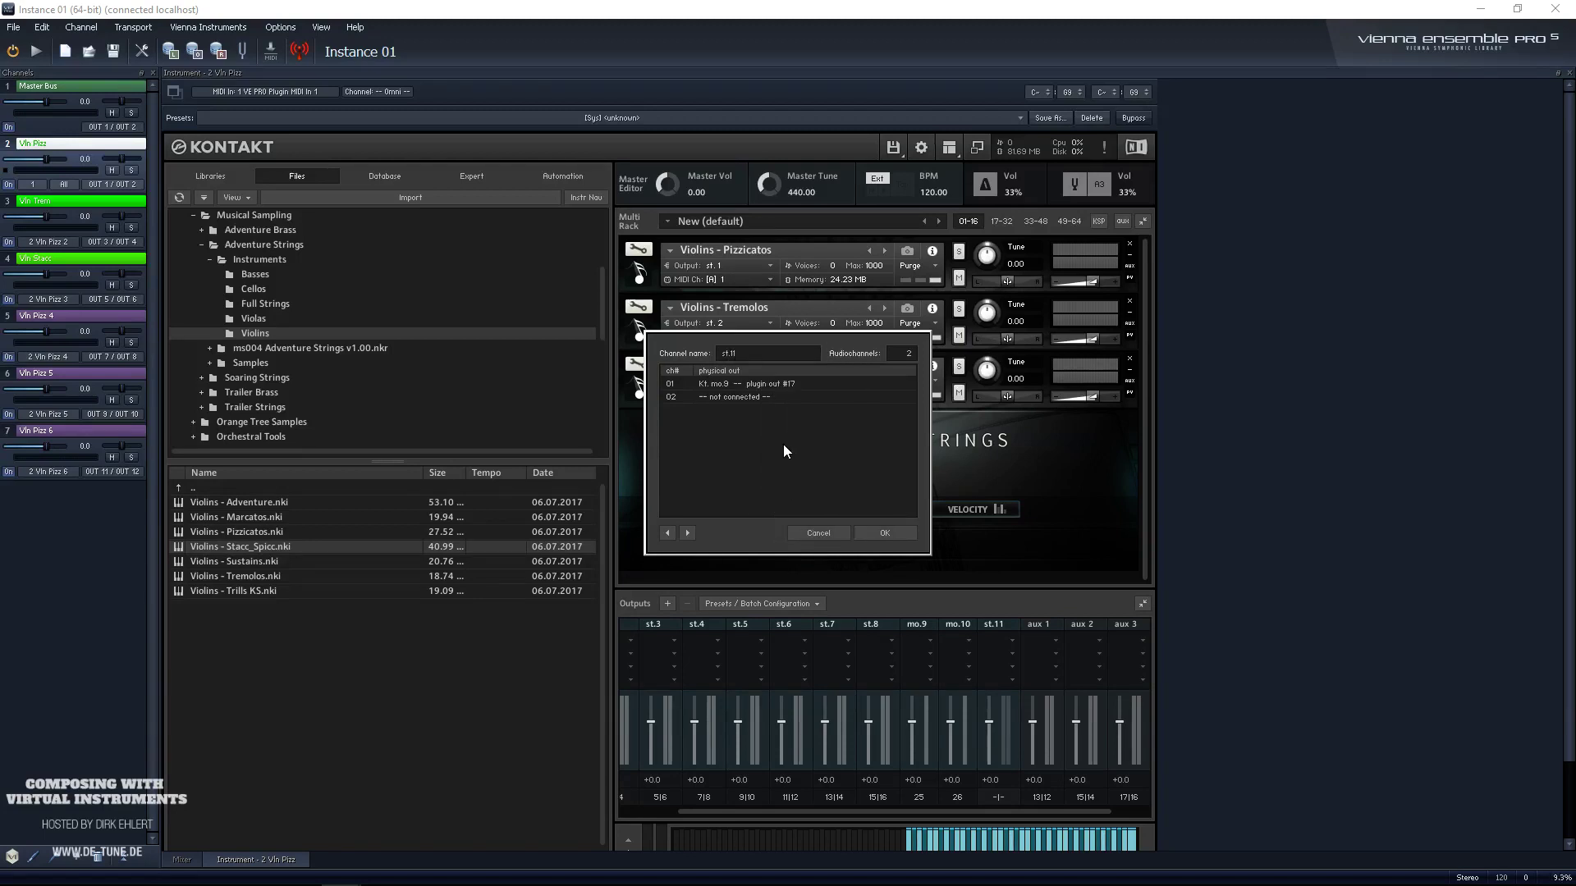
Step: Assign channel 02 of st.11 to Kt. mo.10 and apply the output configuration
left_click(770, 399)
scroll(811, 443, "down", 2)
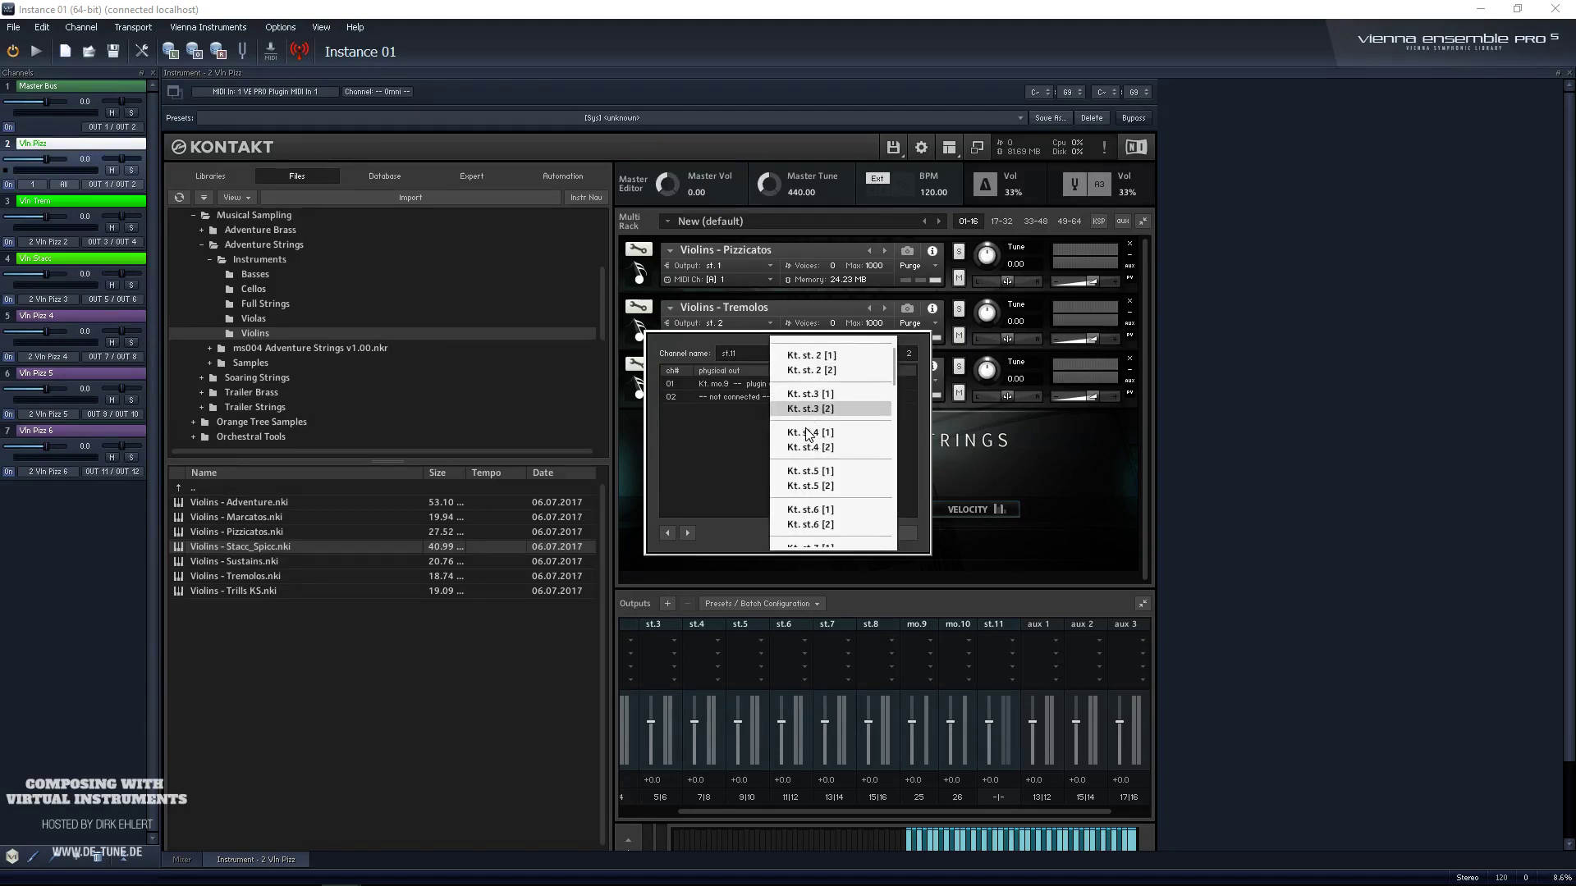
scroll(813, 443, "down", 3)
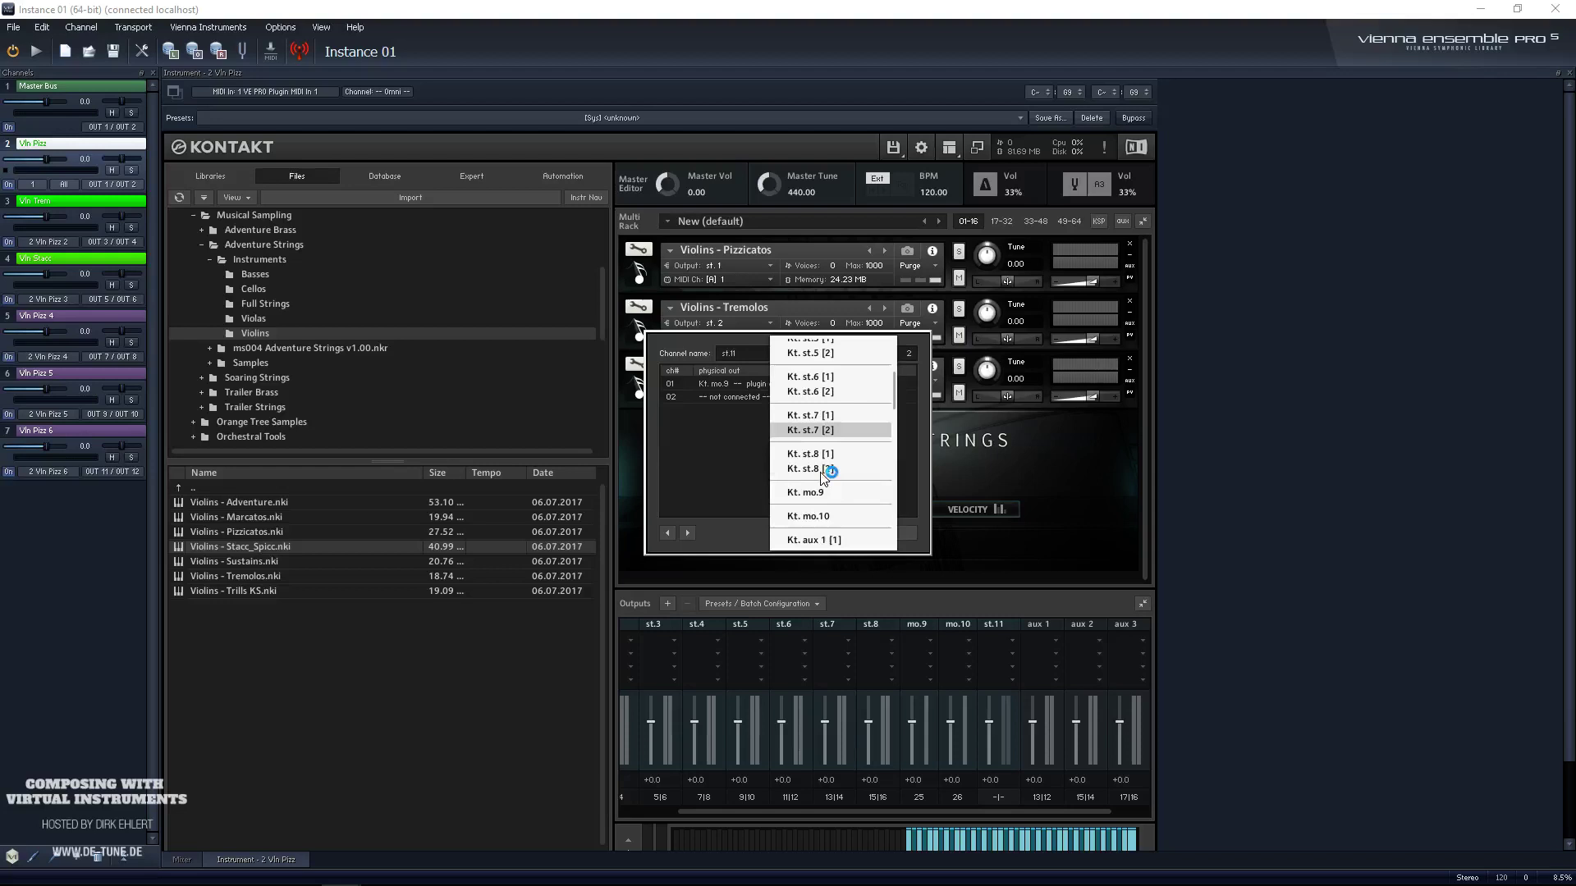
left_click(821, 516)
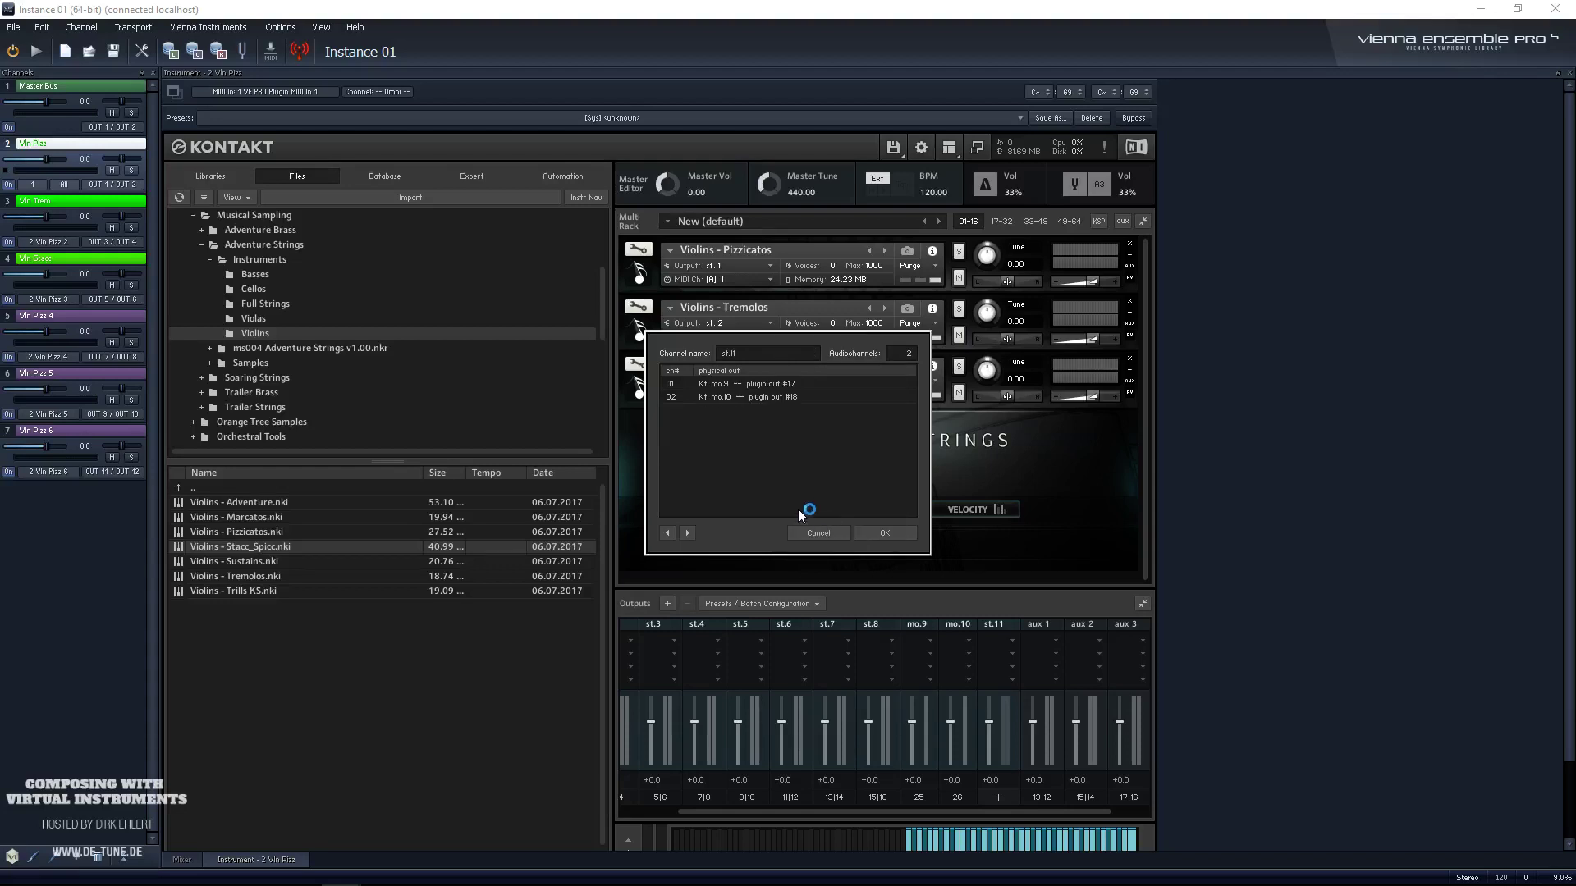
left_click(887, 530)
left_click(877, 514)
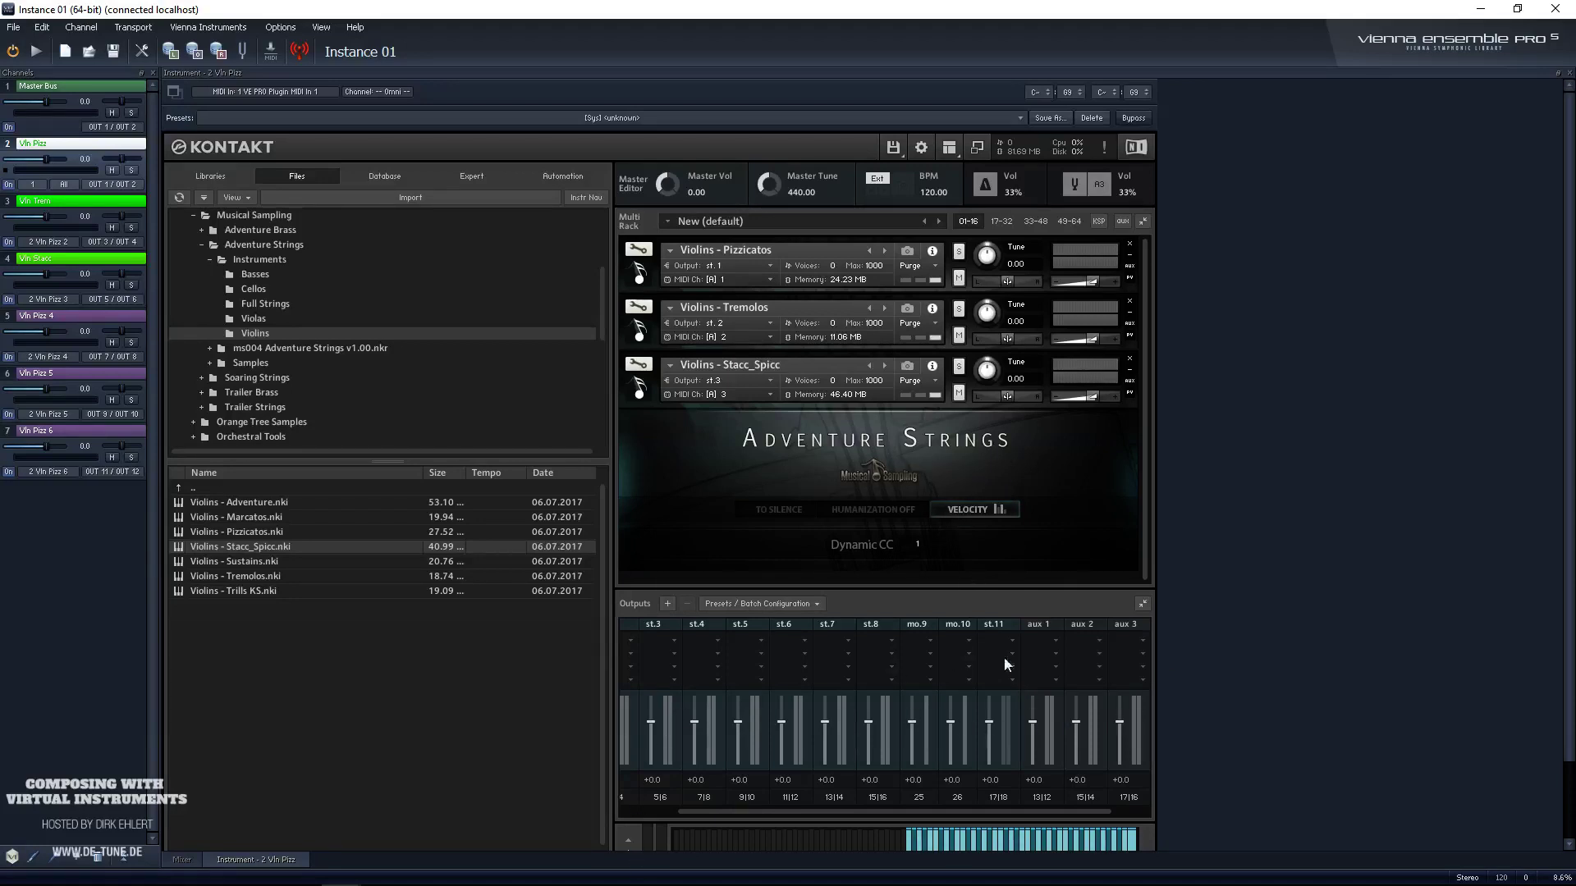
Step: Review the output list for Violins - Stacc_Spicc and choose st.3
left_click(718, 382)
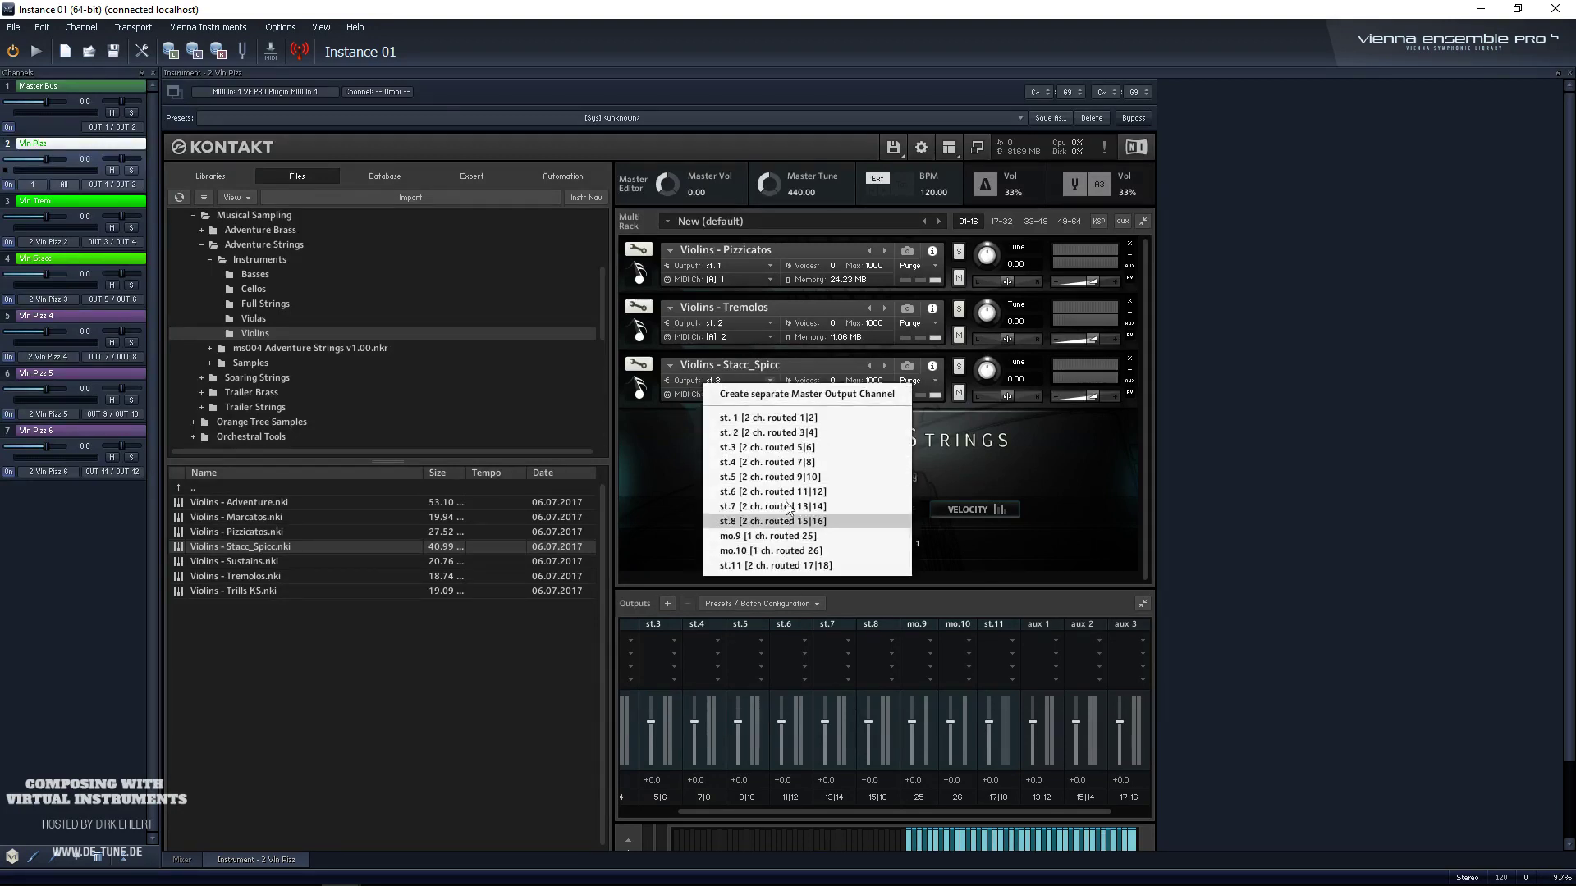
left_click(767, 447)
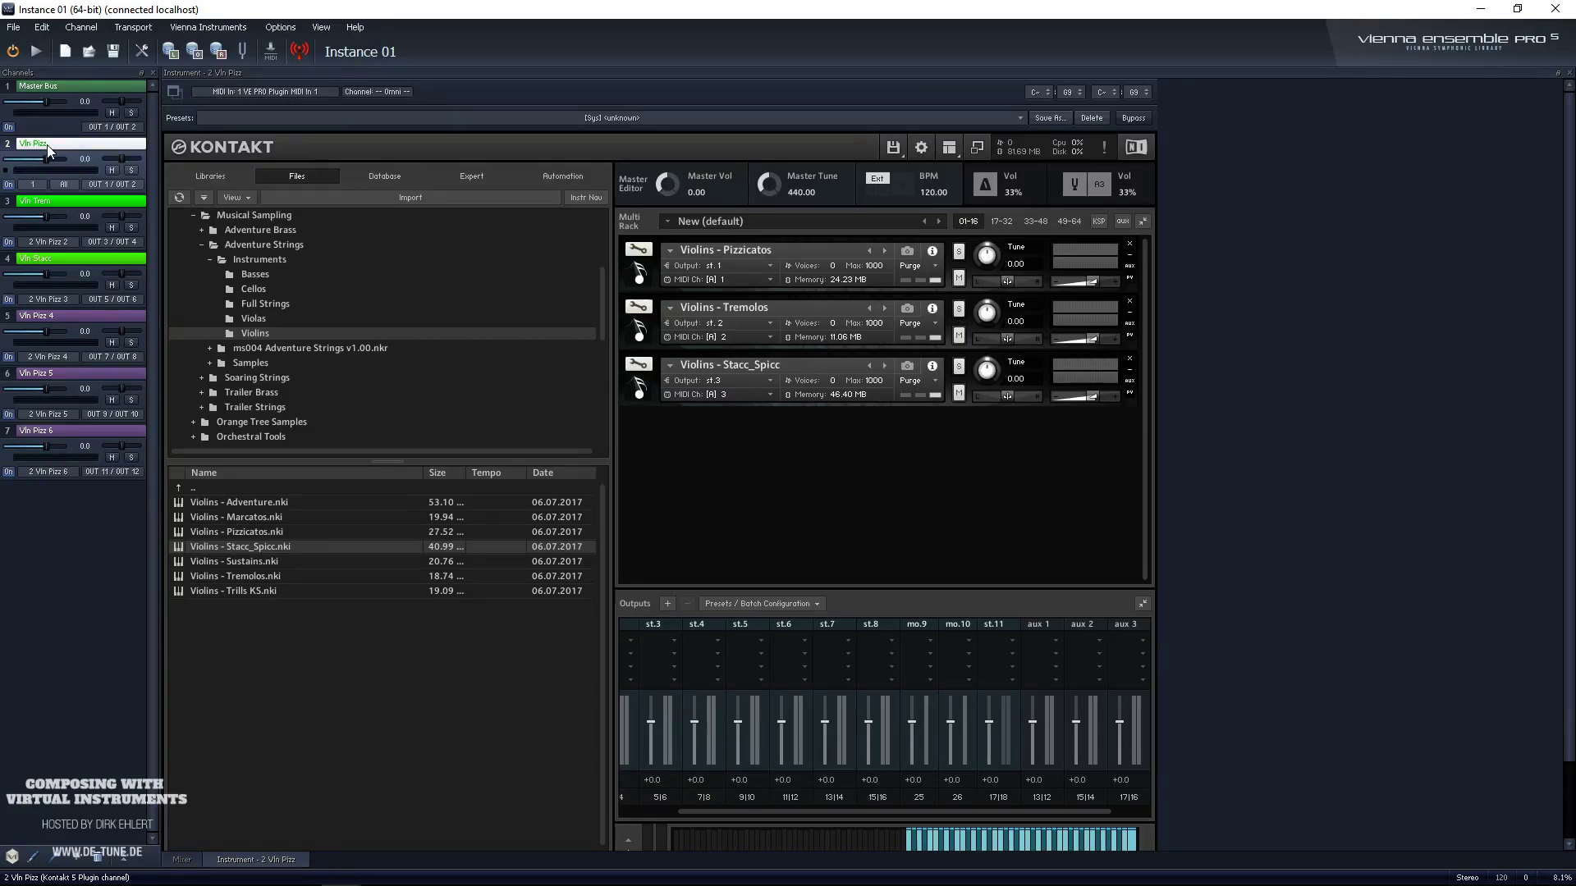
Step: Add a stereo Kontakt 5 plugin channel to Instance 01 and set its MIDI input to VE PRO Plugin MIDI In 2
left_click(75, 29)
mouse_move(92, 65)
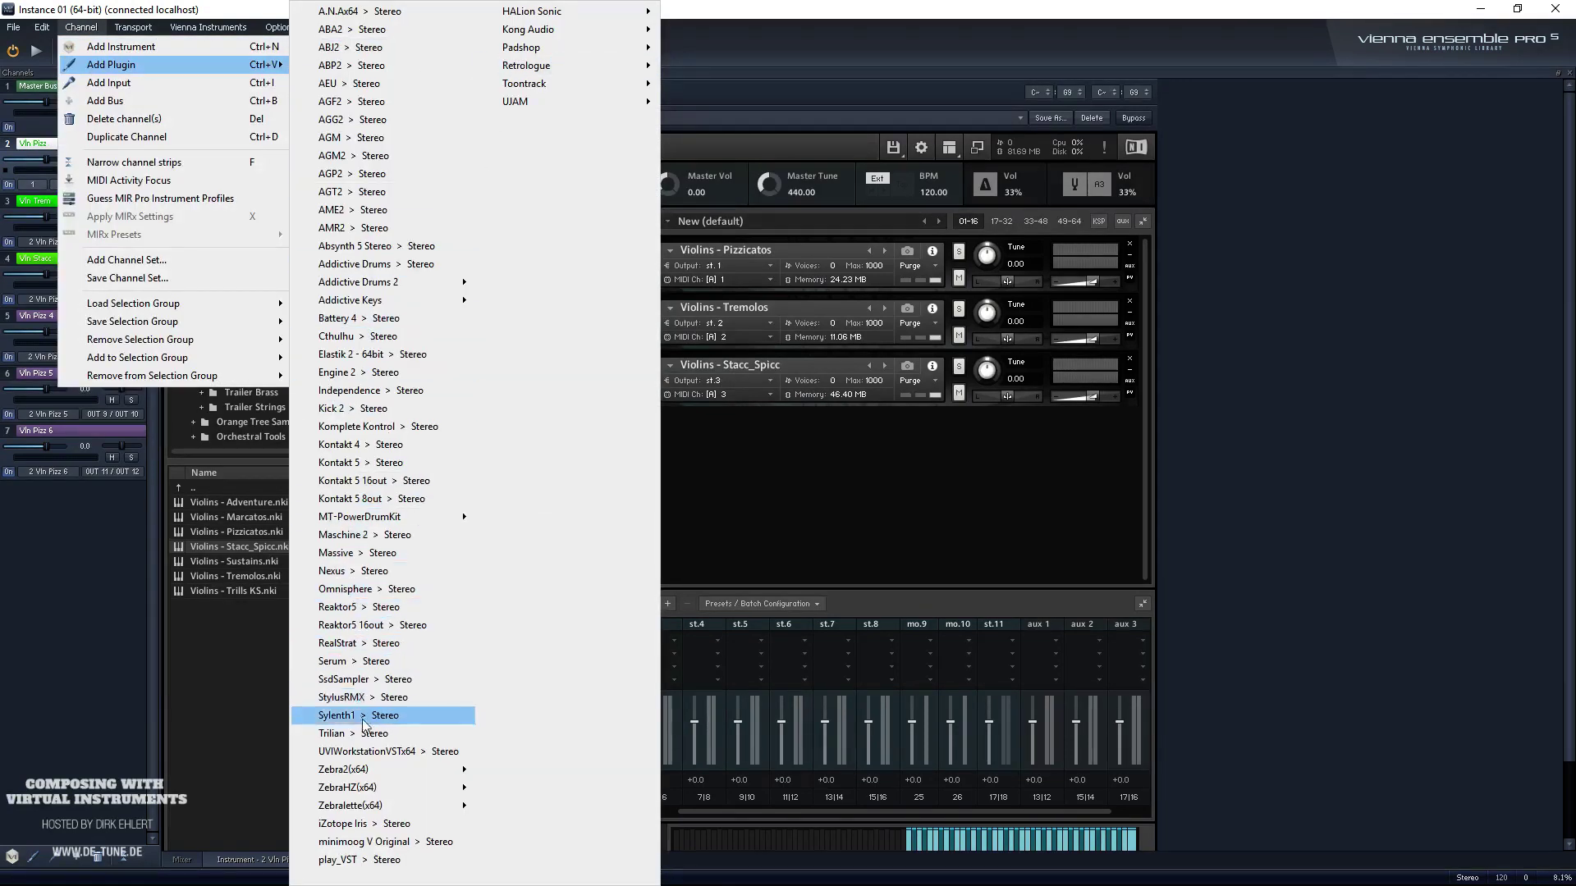
left_click(379, 462)
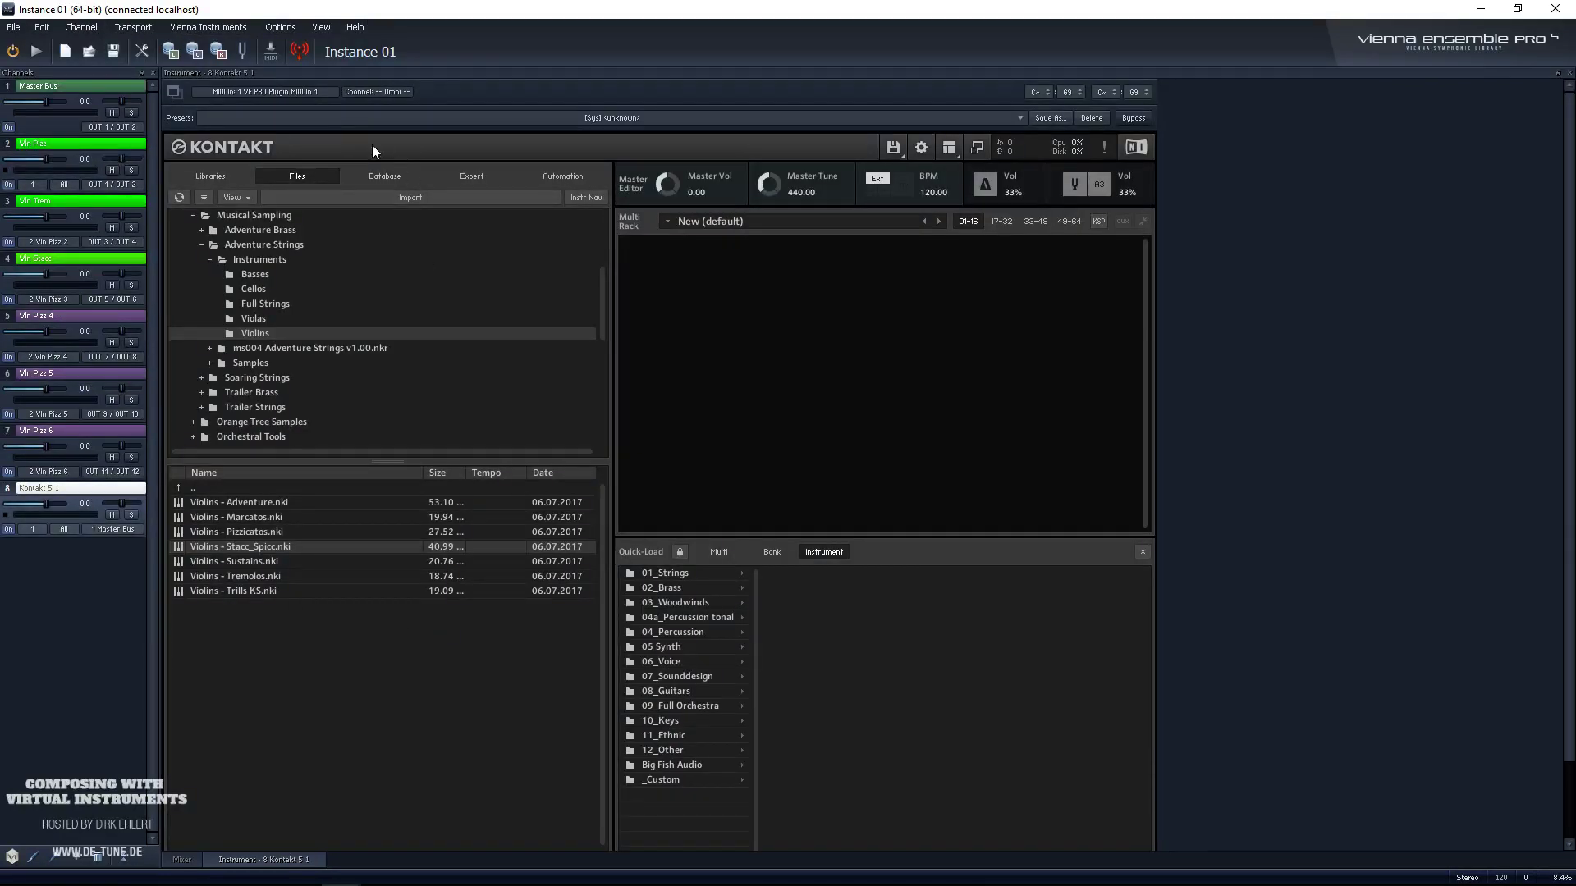
left_click(282, 94)
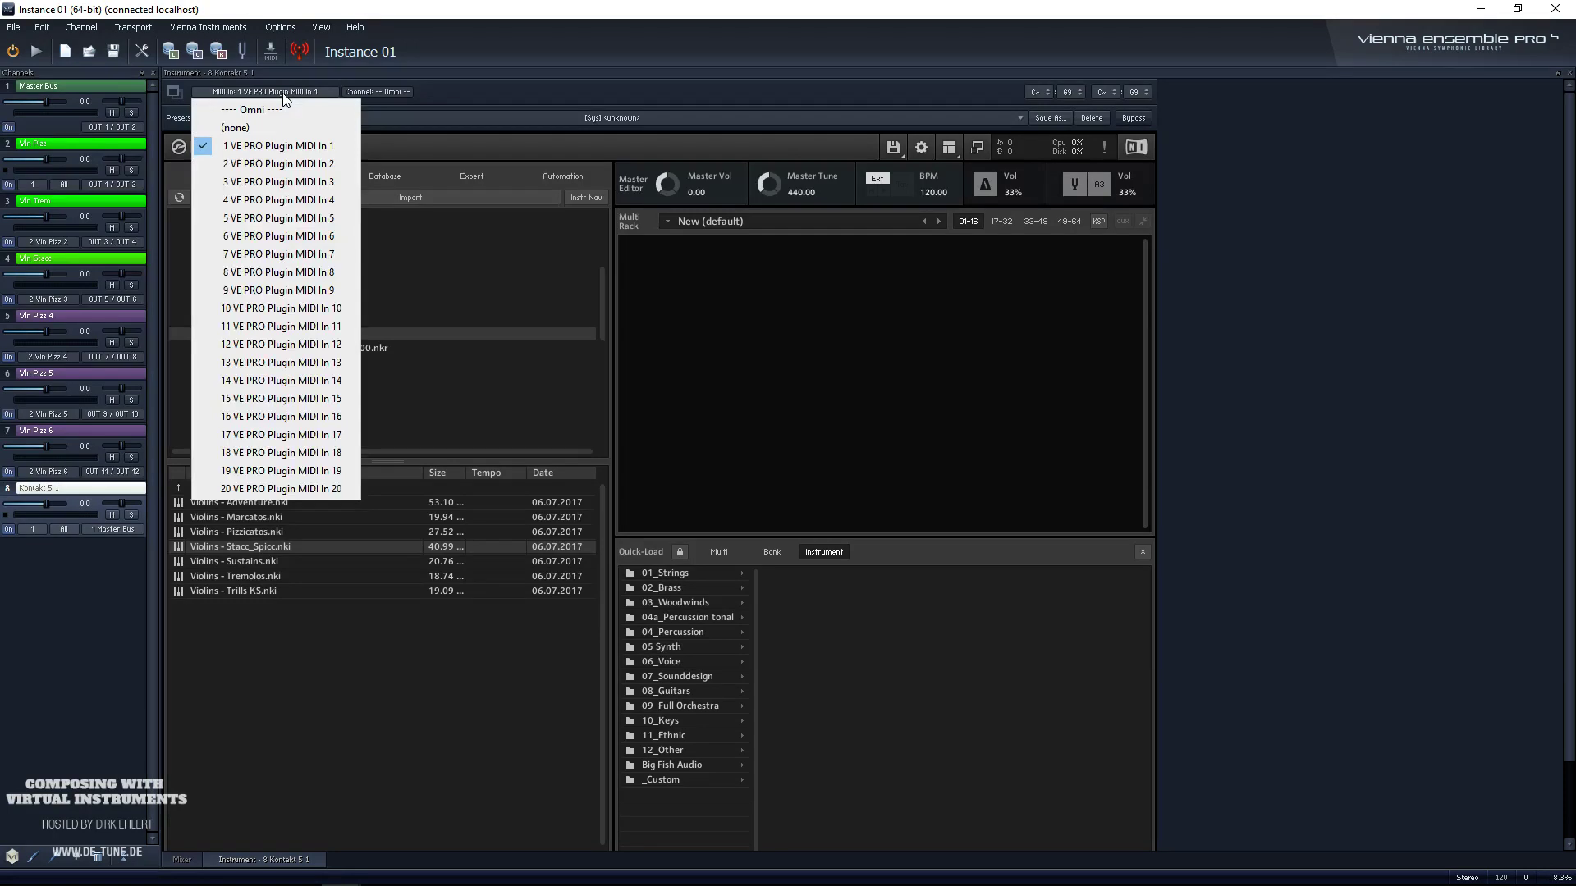
left_click(279, 164)
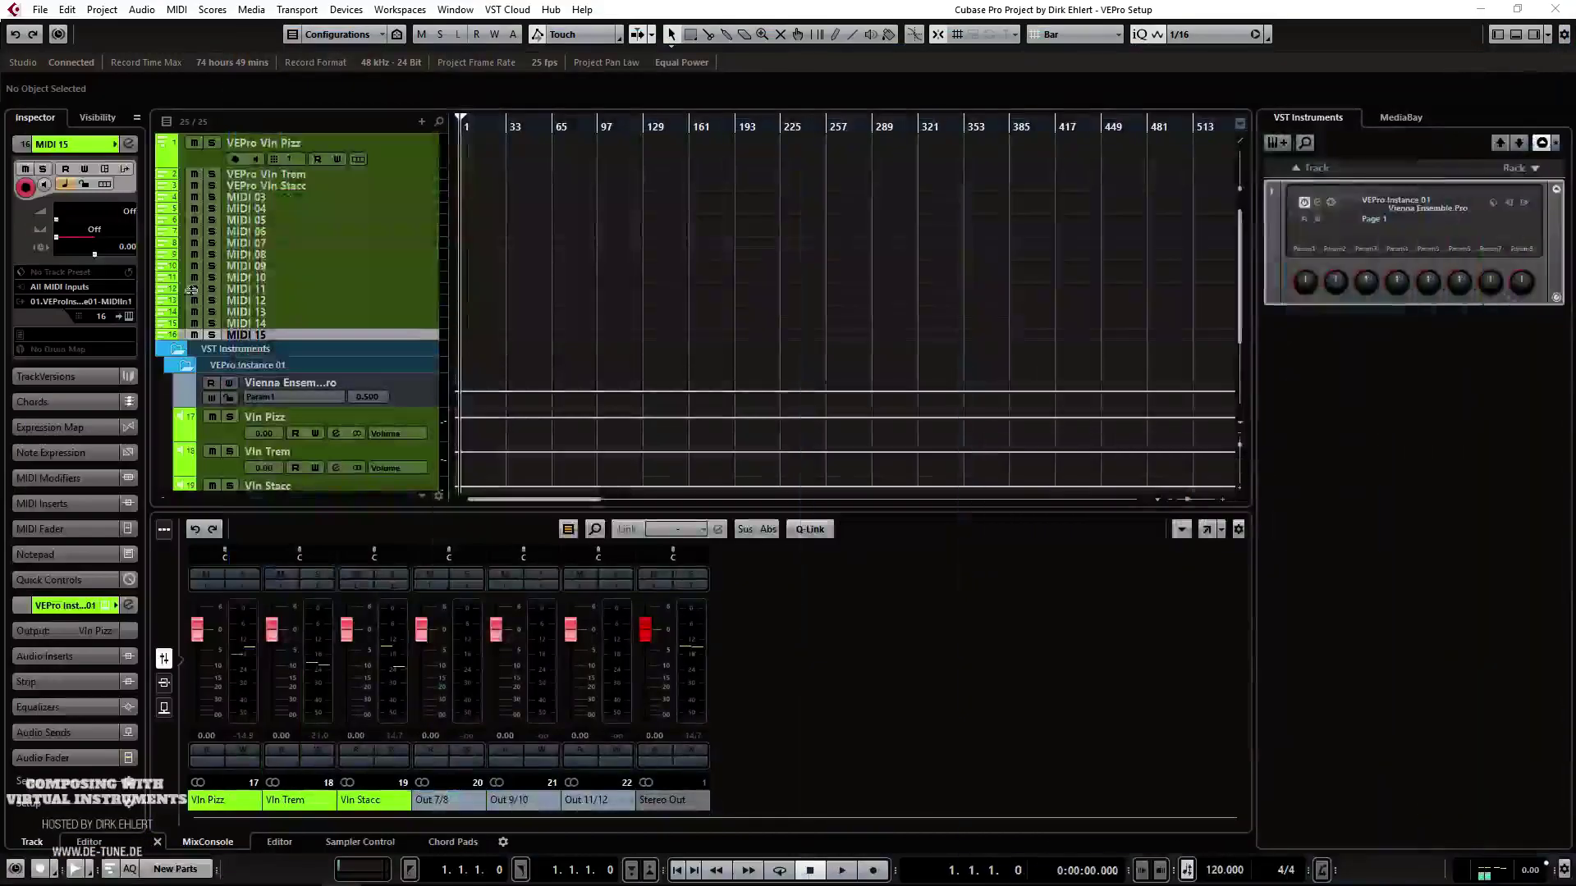
right_click(249, 336)
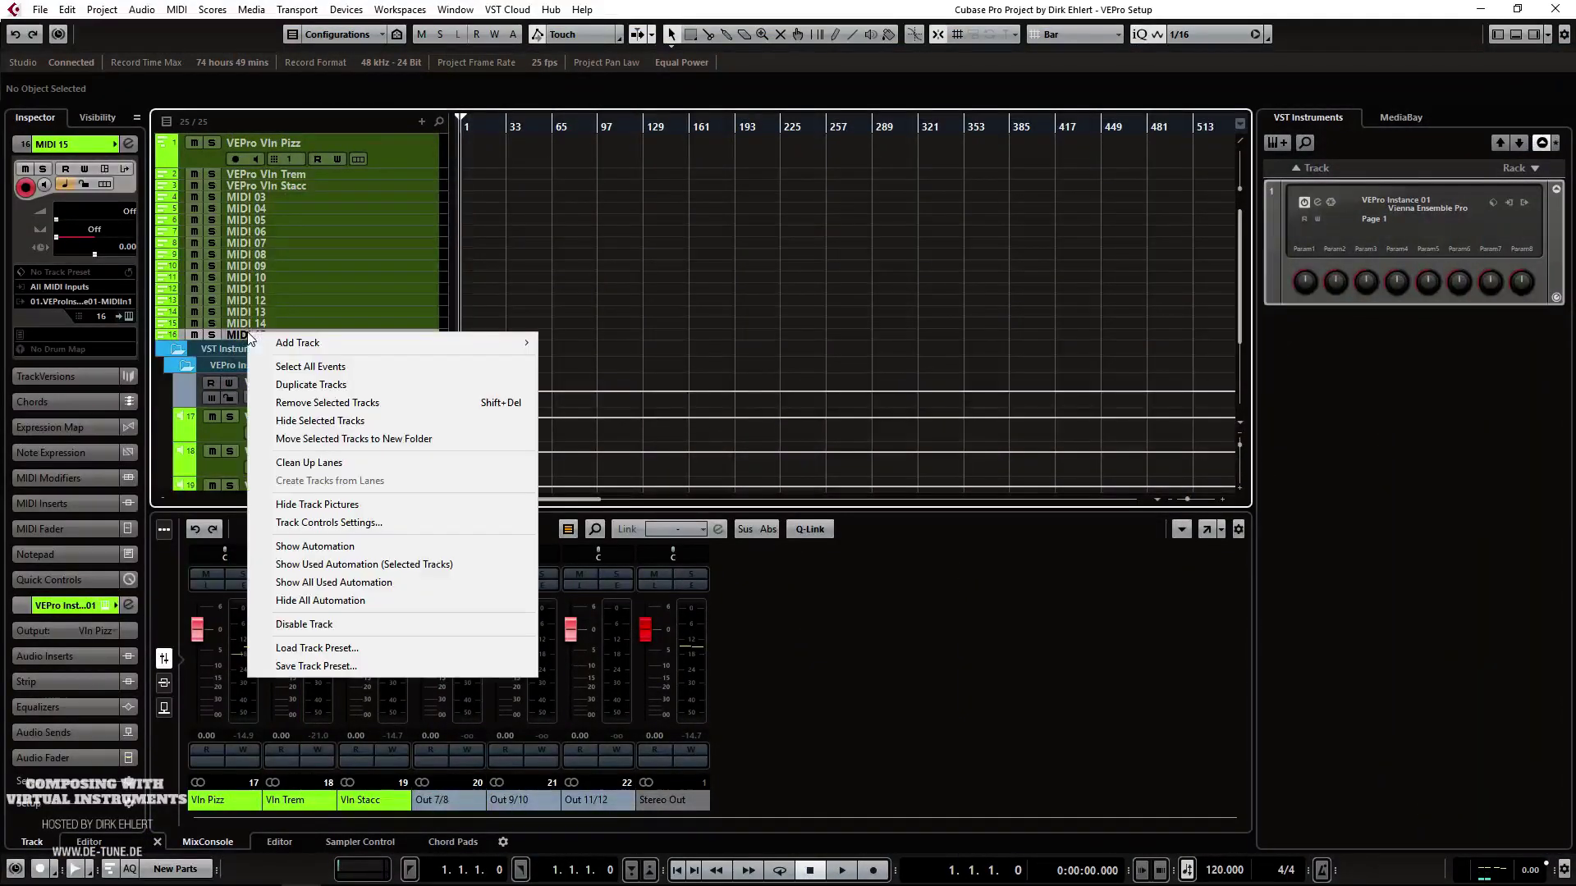
mouse_move(283, 343)
left_click(404, 146)
Step: Move the tracks from VEPro Vln Pizz through MIDI 15 into a new folder
left_click(397, 152)
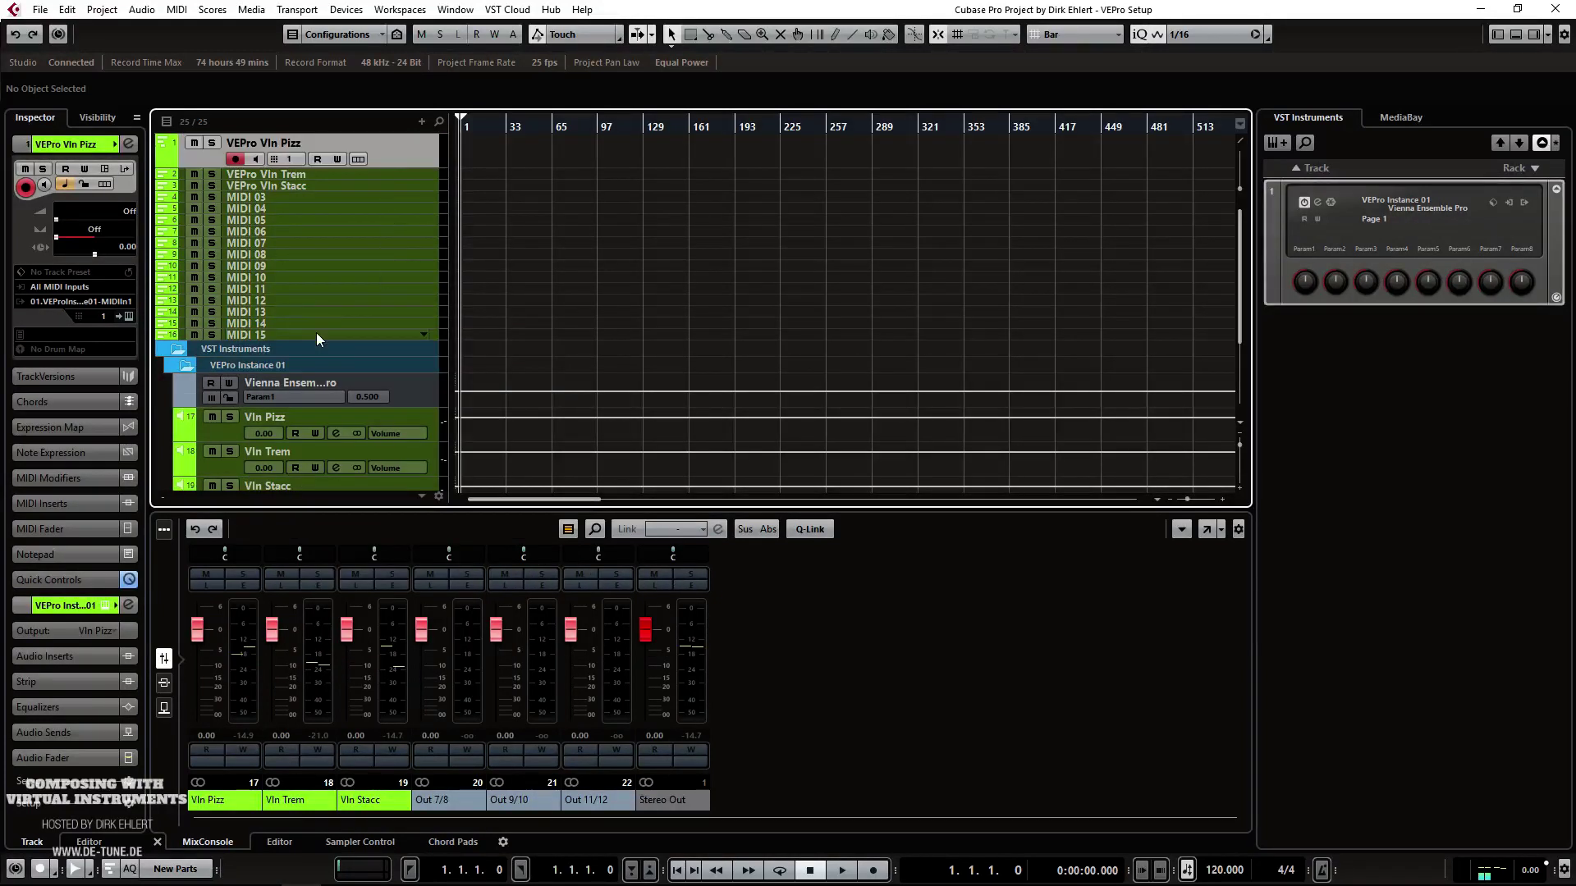
left_click(317, 333, "shift")
right_click(355, 272)
left_click(457, 379)
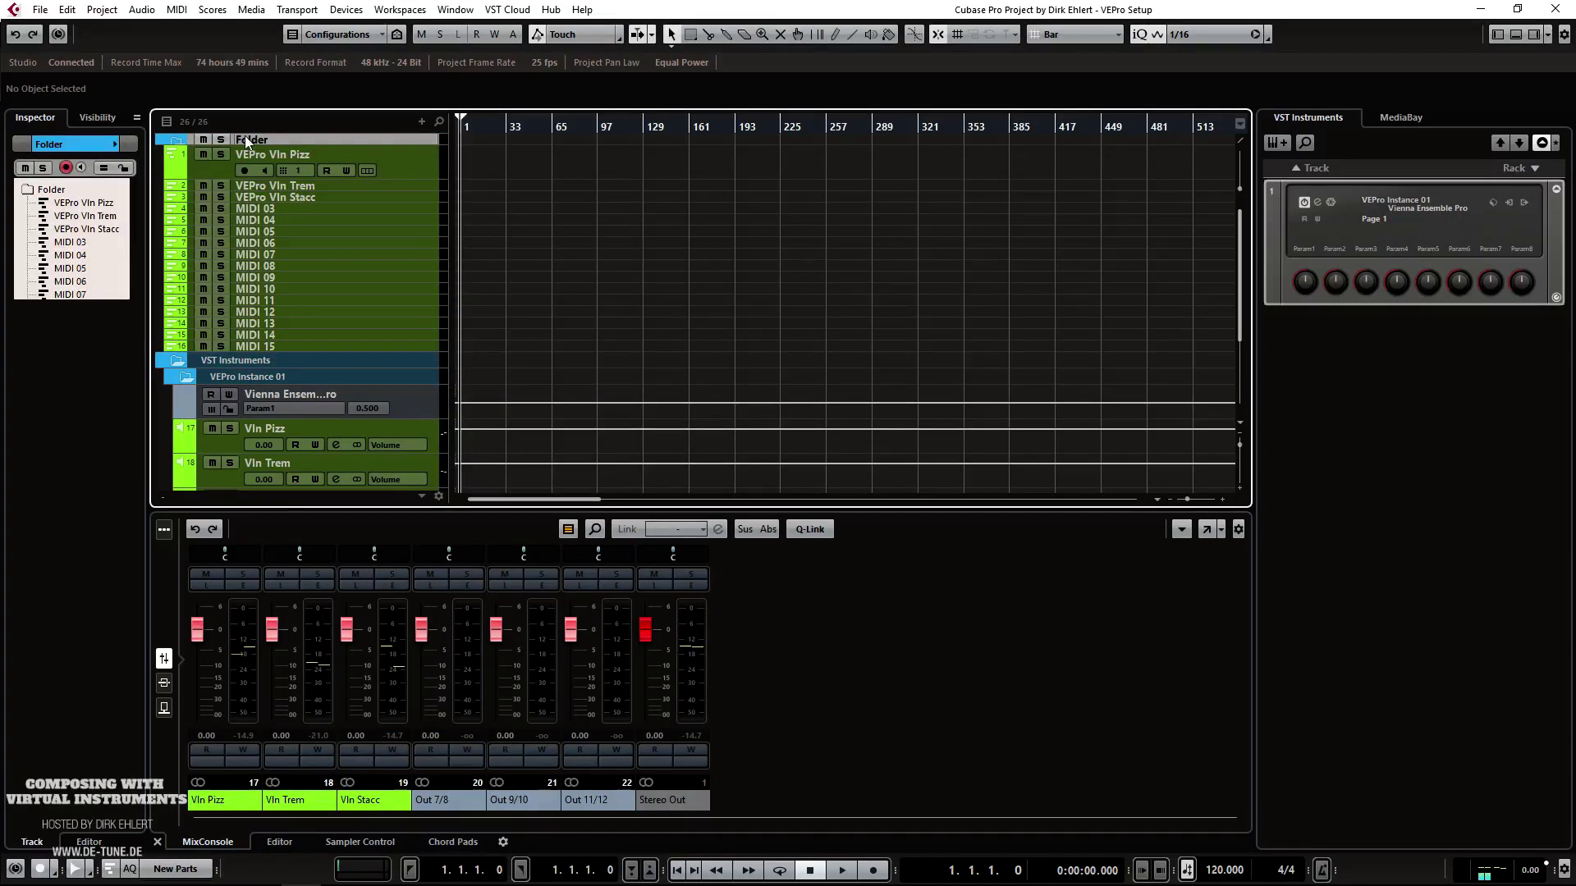
Step: Rename the new folder track as Kontakt Instance 01
double_click(247, 140)
type("Instance 01")
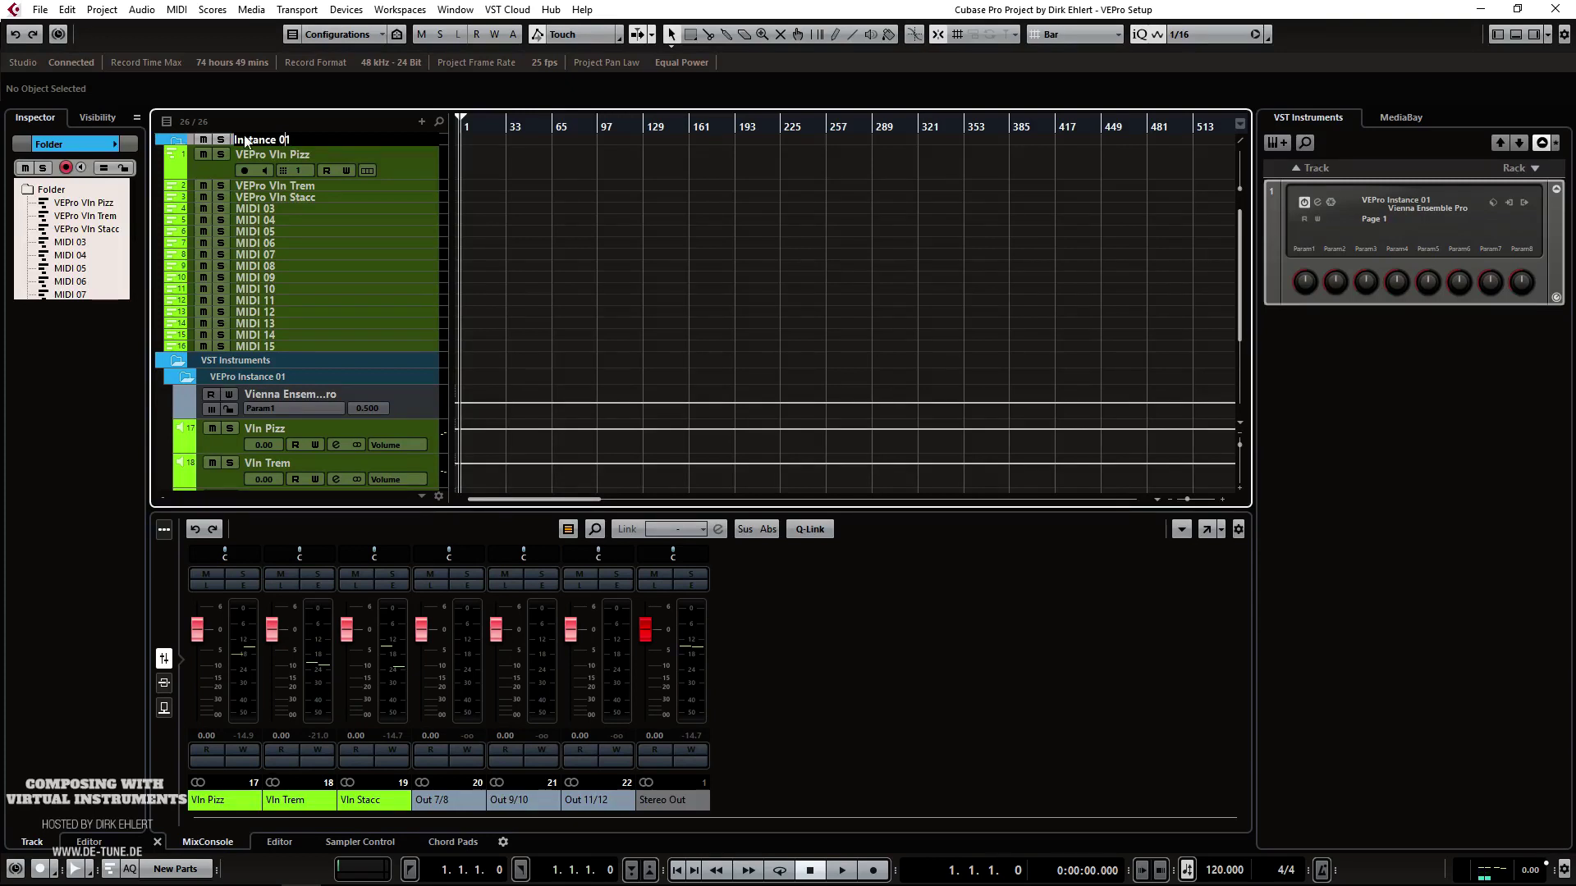
key("Home")
type("Kontakt")
key("Return")
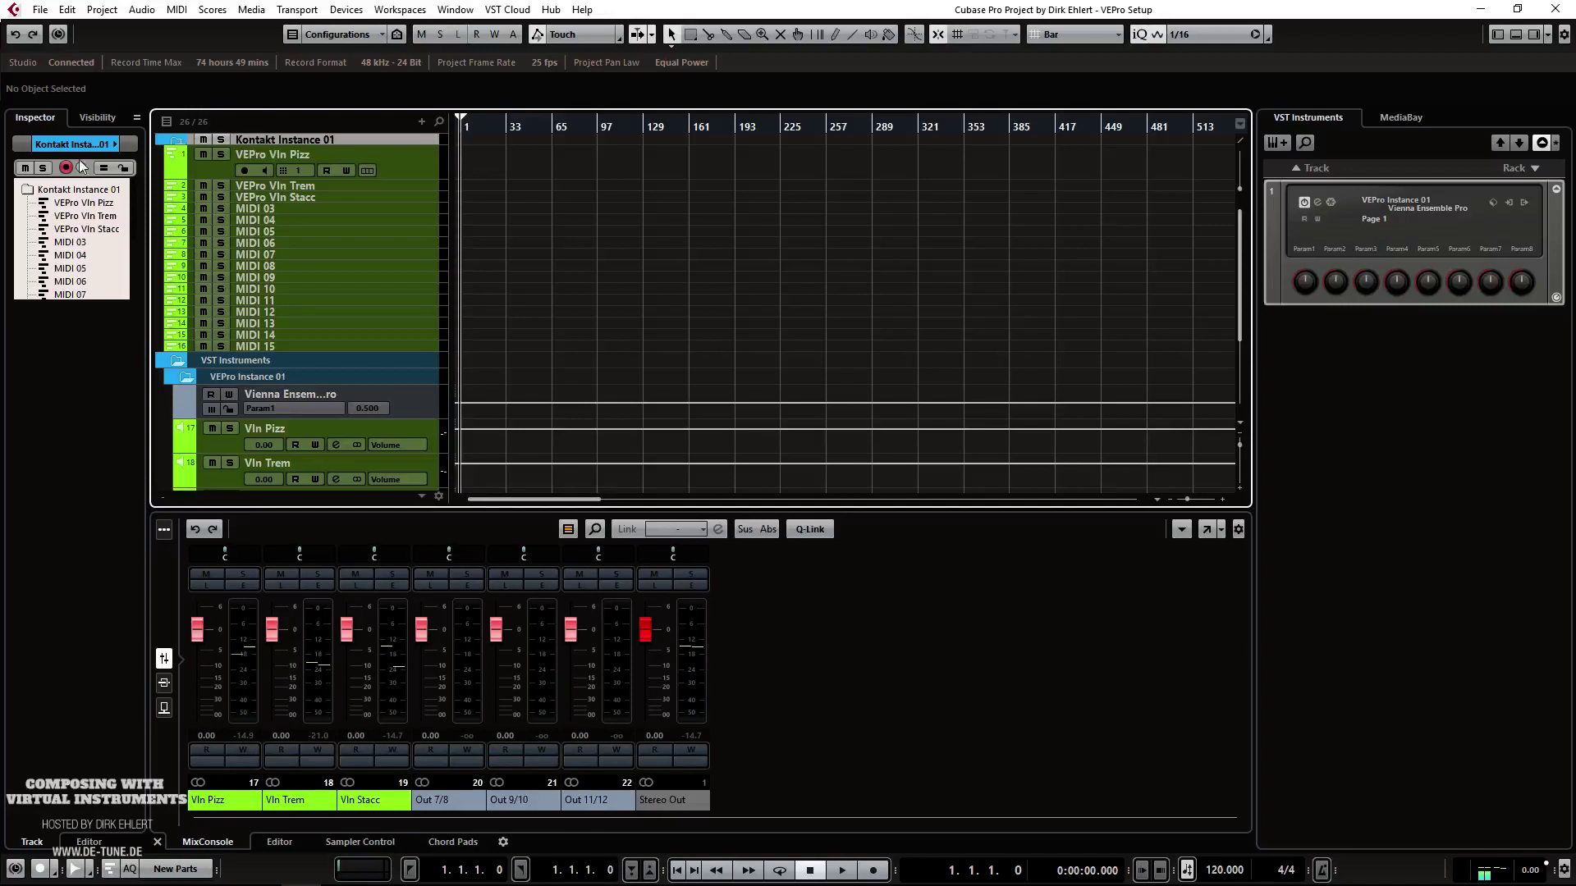
Step: Color the Kontakt Instance 01 folder track green to match the tracks inside it
left_click(115, 148)
left_click(116, 146)
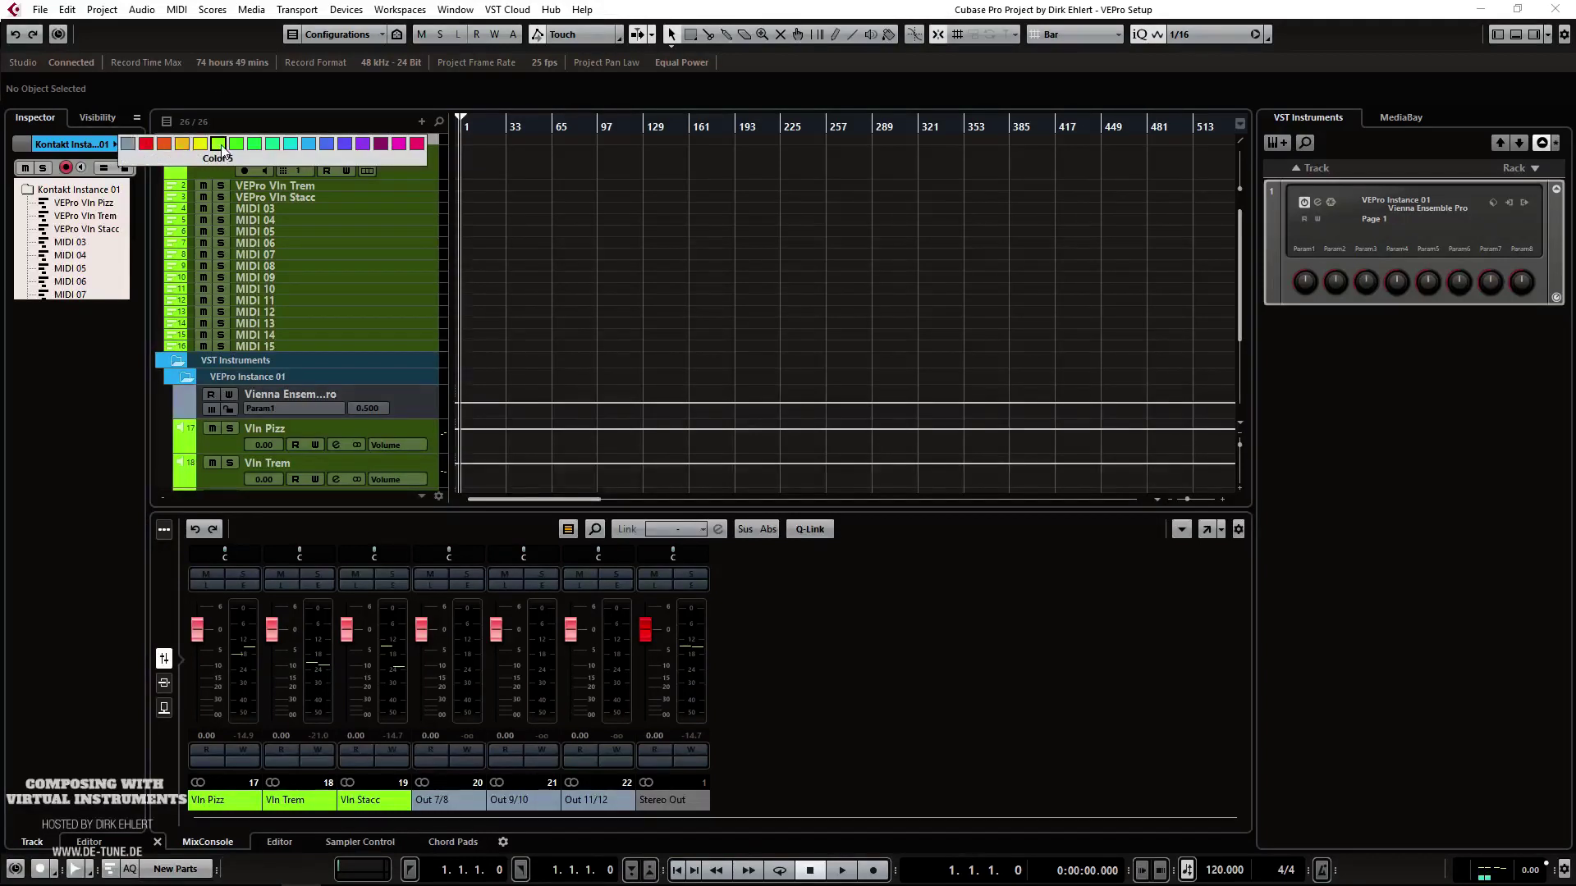
left_click(264, 136)
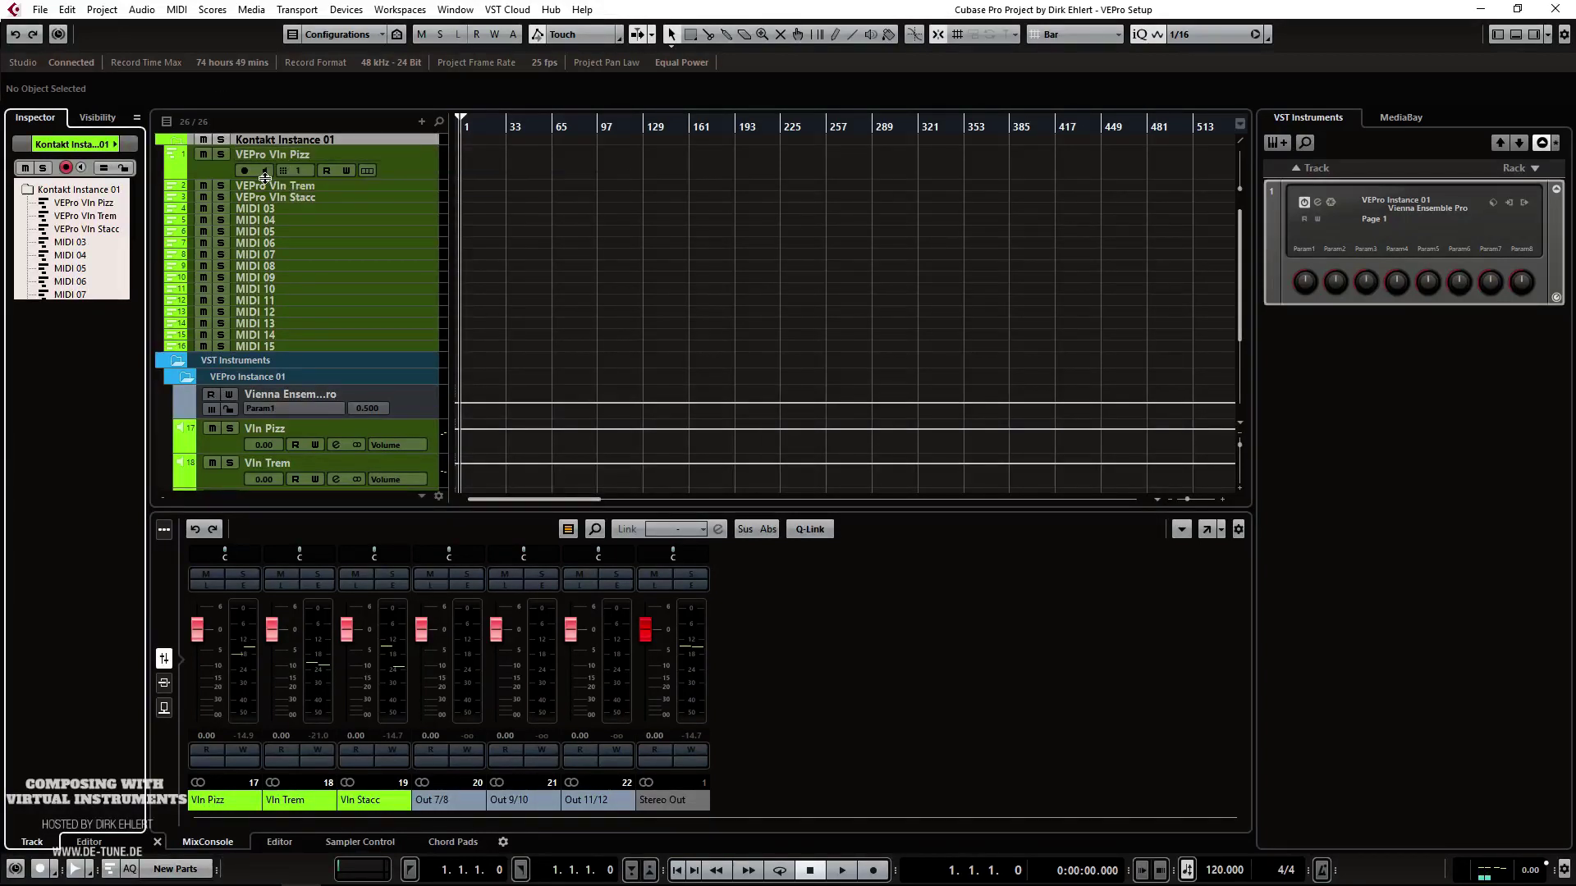
left_click(264, 154)
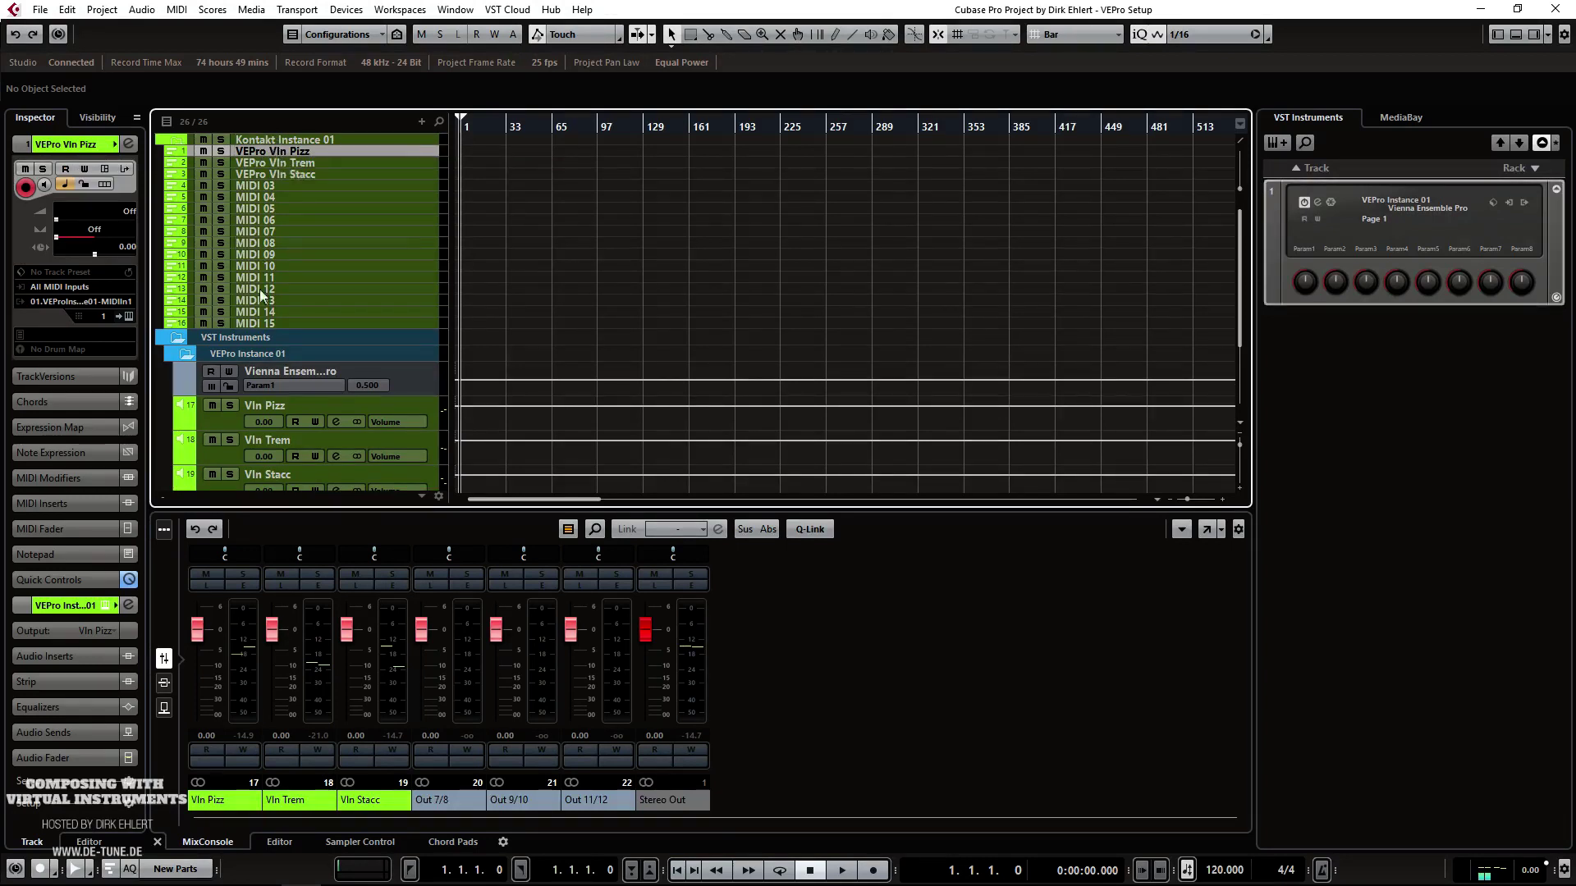
Step: Add a MIDI track after MIDI 15 and route its output to VEPro Instance 01 - MIDI In 2
left_click(262, 324)
right_click(262, 324)
mouse_move(297, 341)
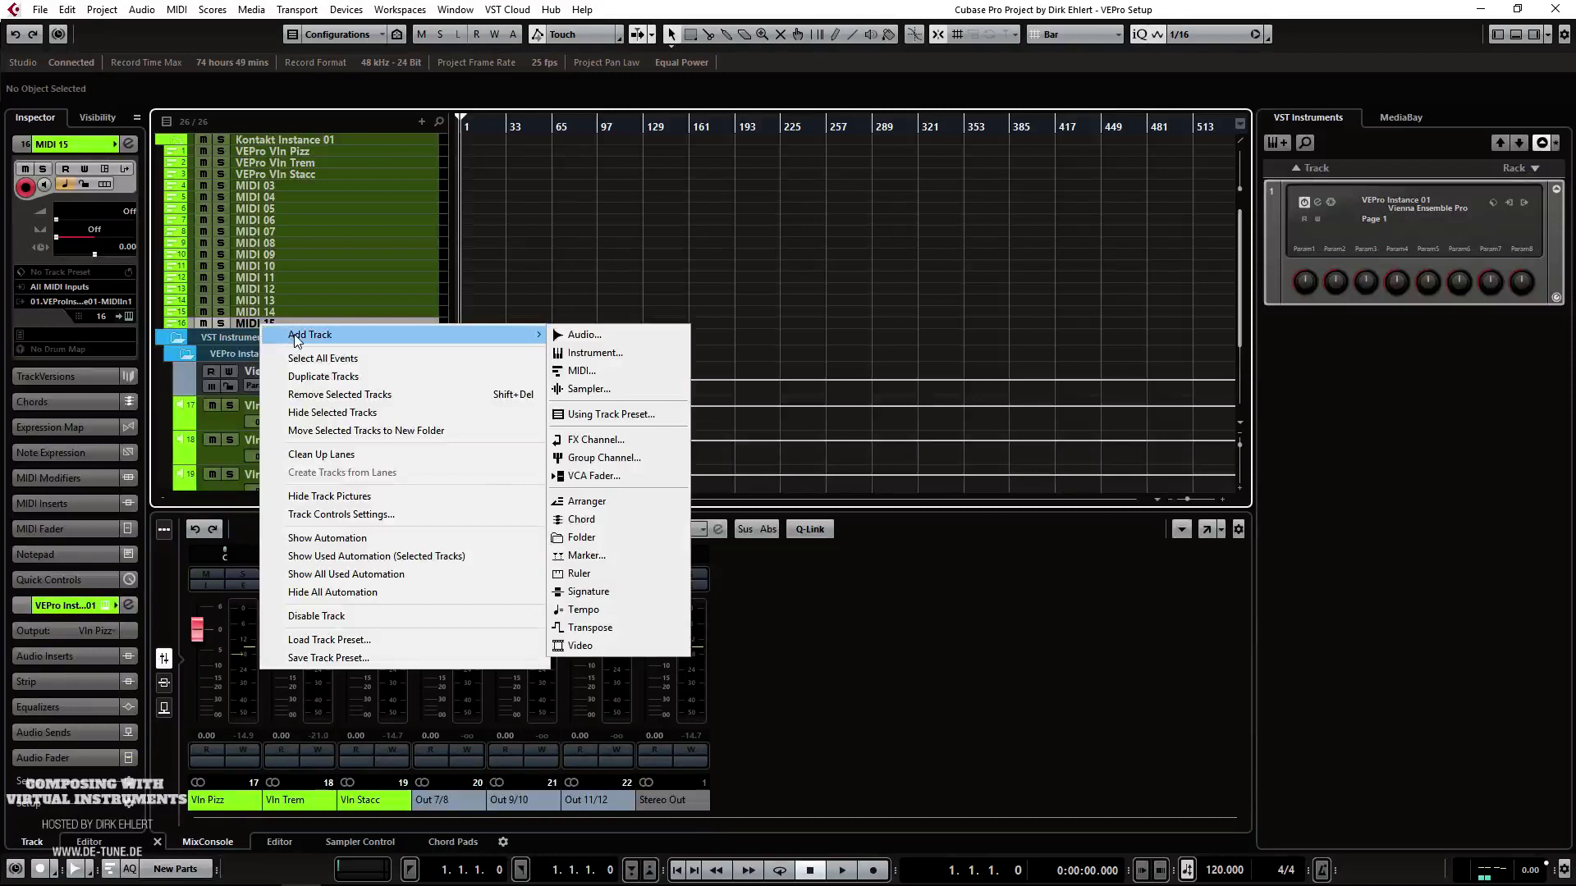
left_click(584, 371)
key("Return")
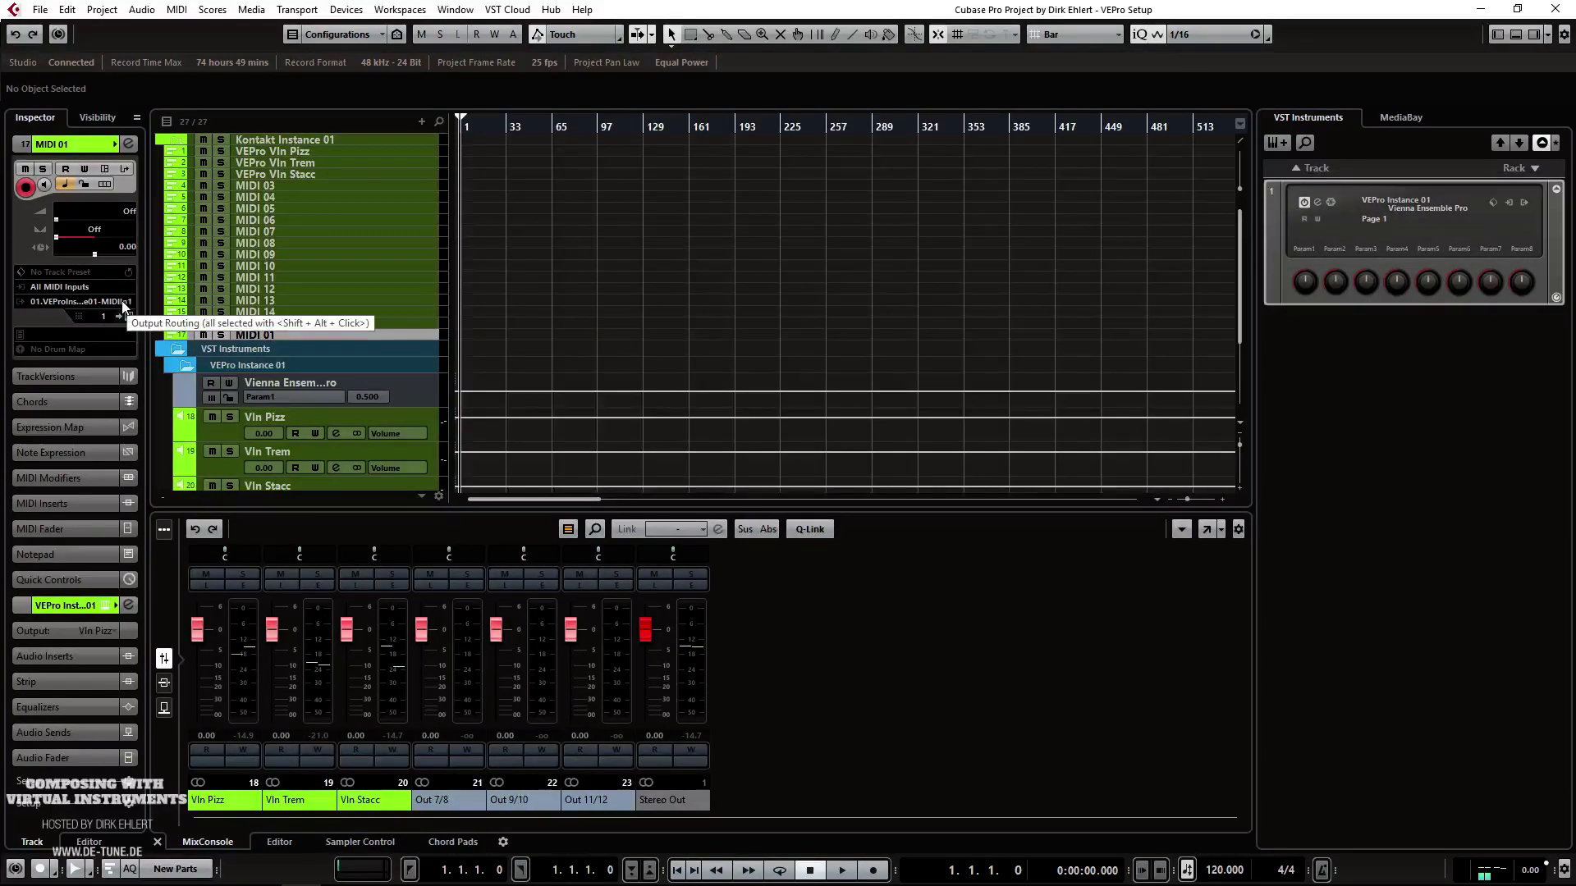
left_click(122, 303)
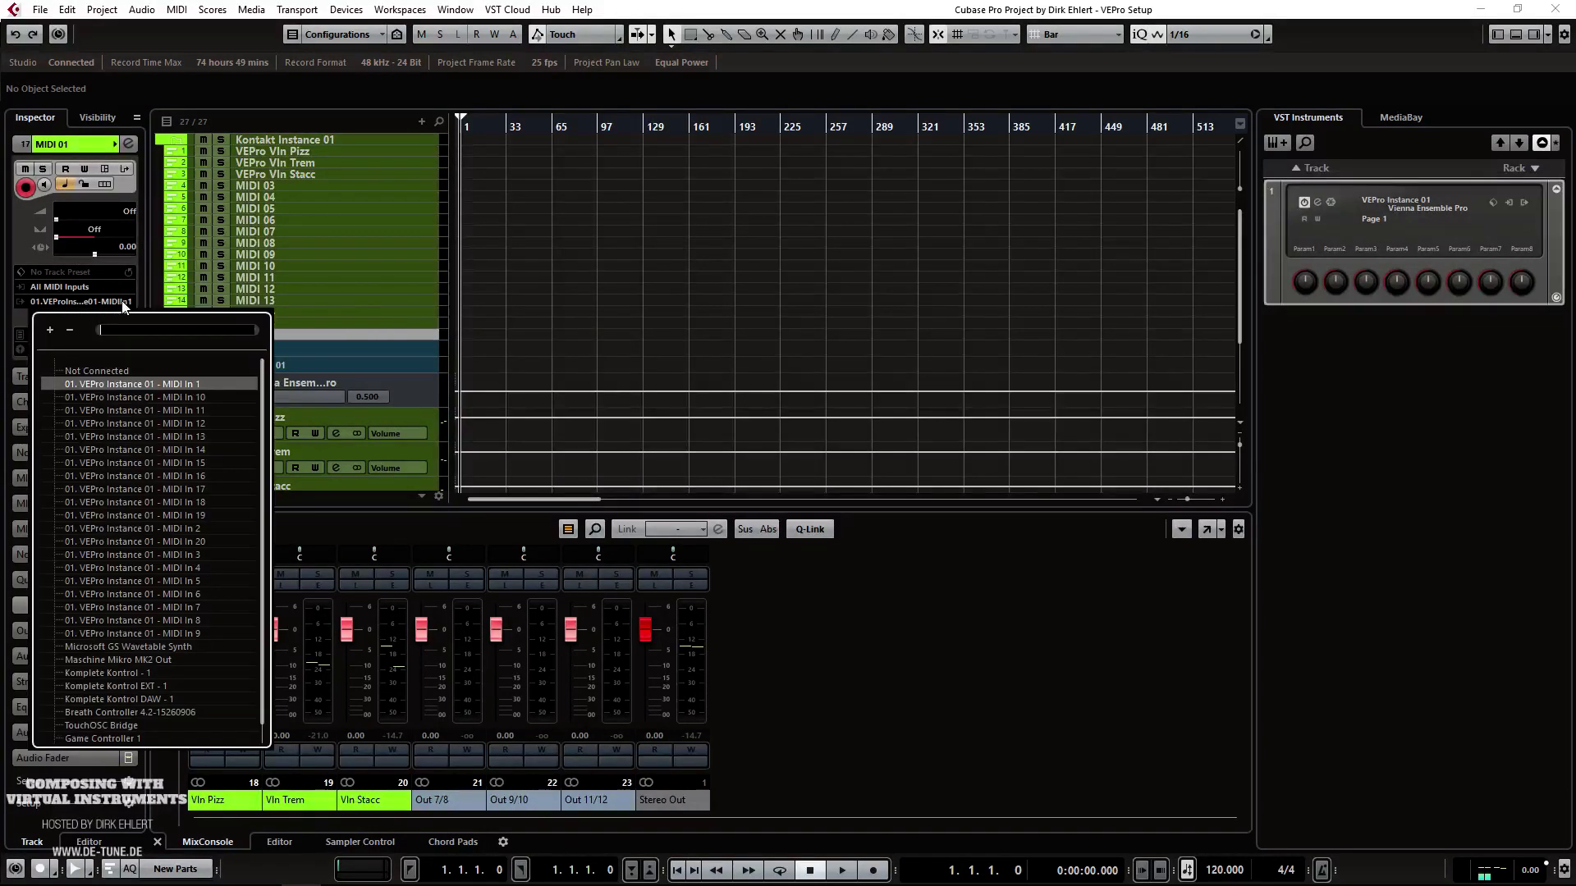
left_click(192, 528)
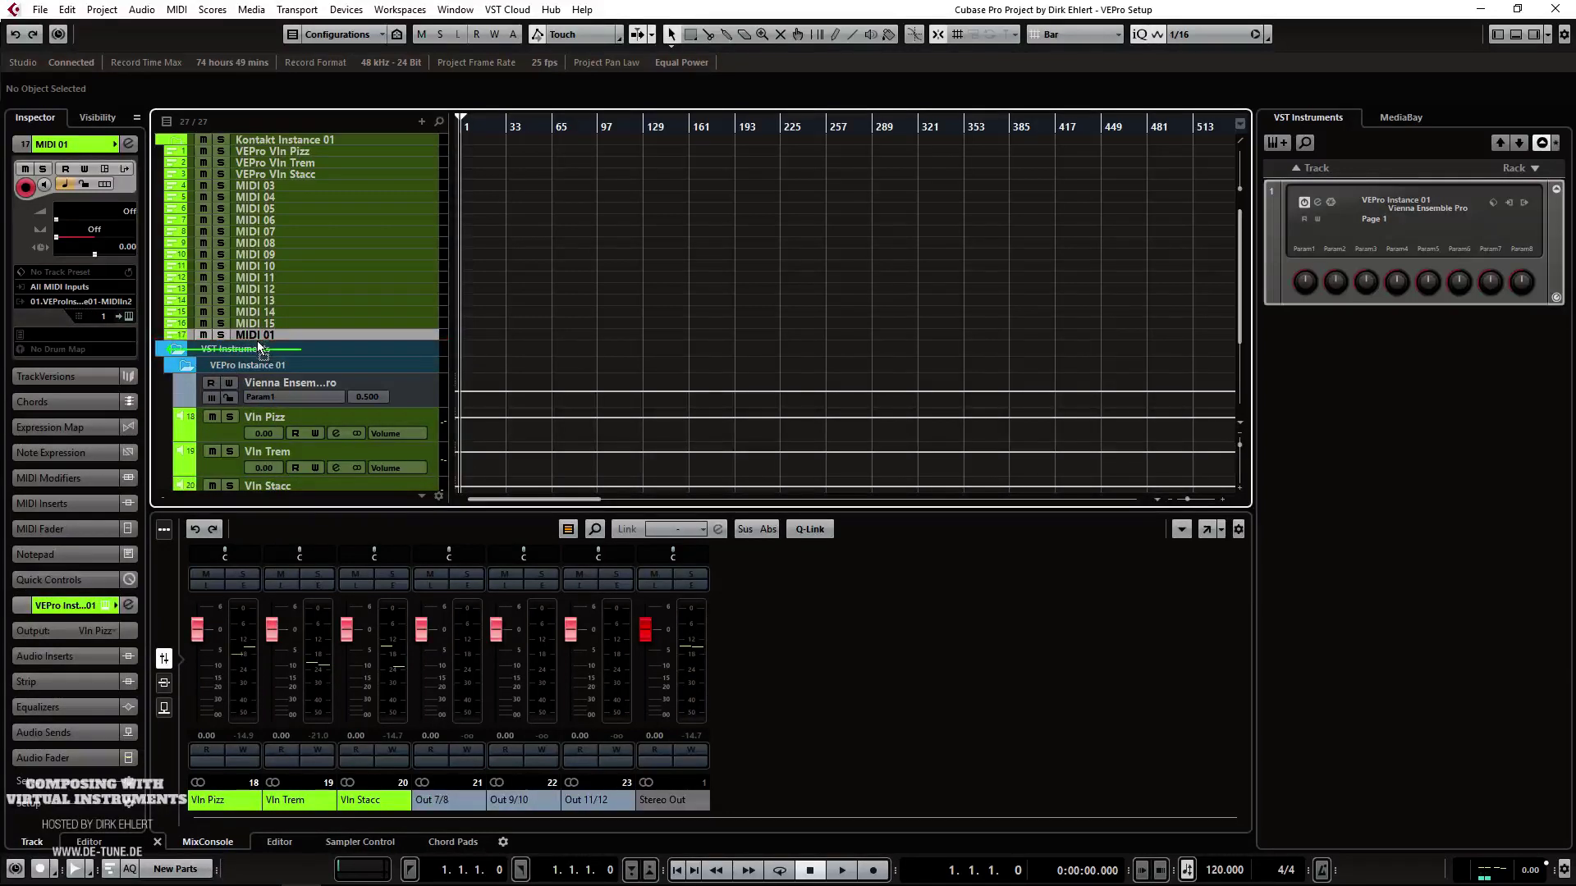
Step: Take the new MIDI 01 track out of the Kontakt Instance 01 folder and move it into a new folder below MIDI 15
left_click_drag(274, 157, 271, 140)
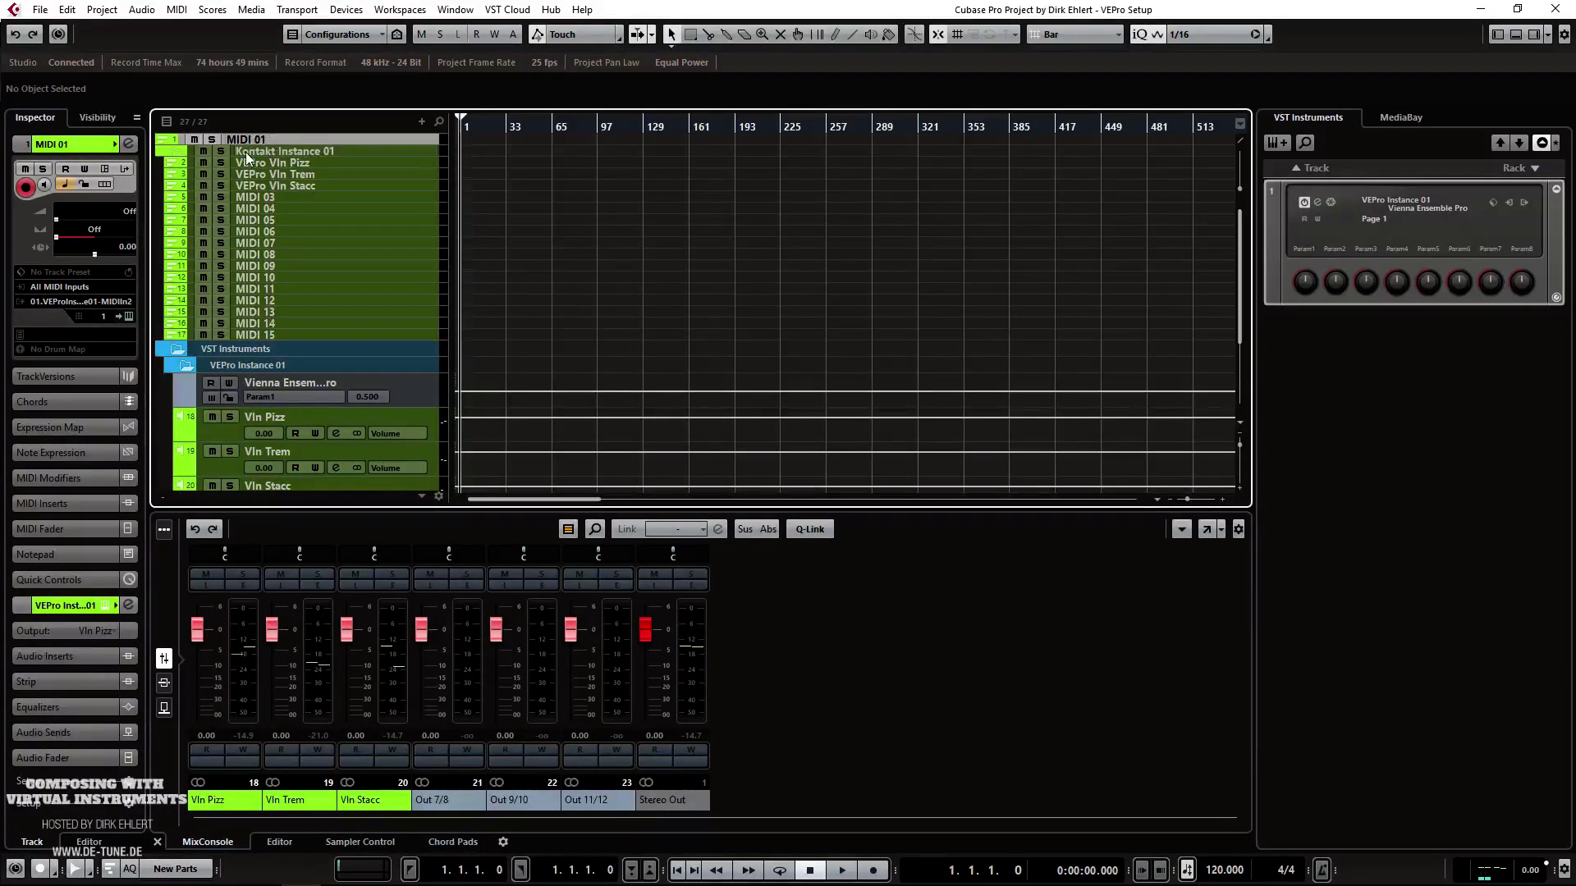
key("ctrl+z")
left_click(238, 335)
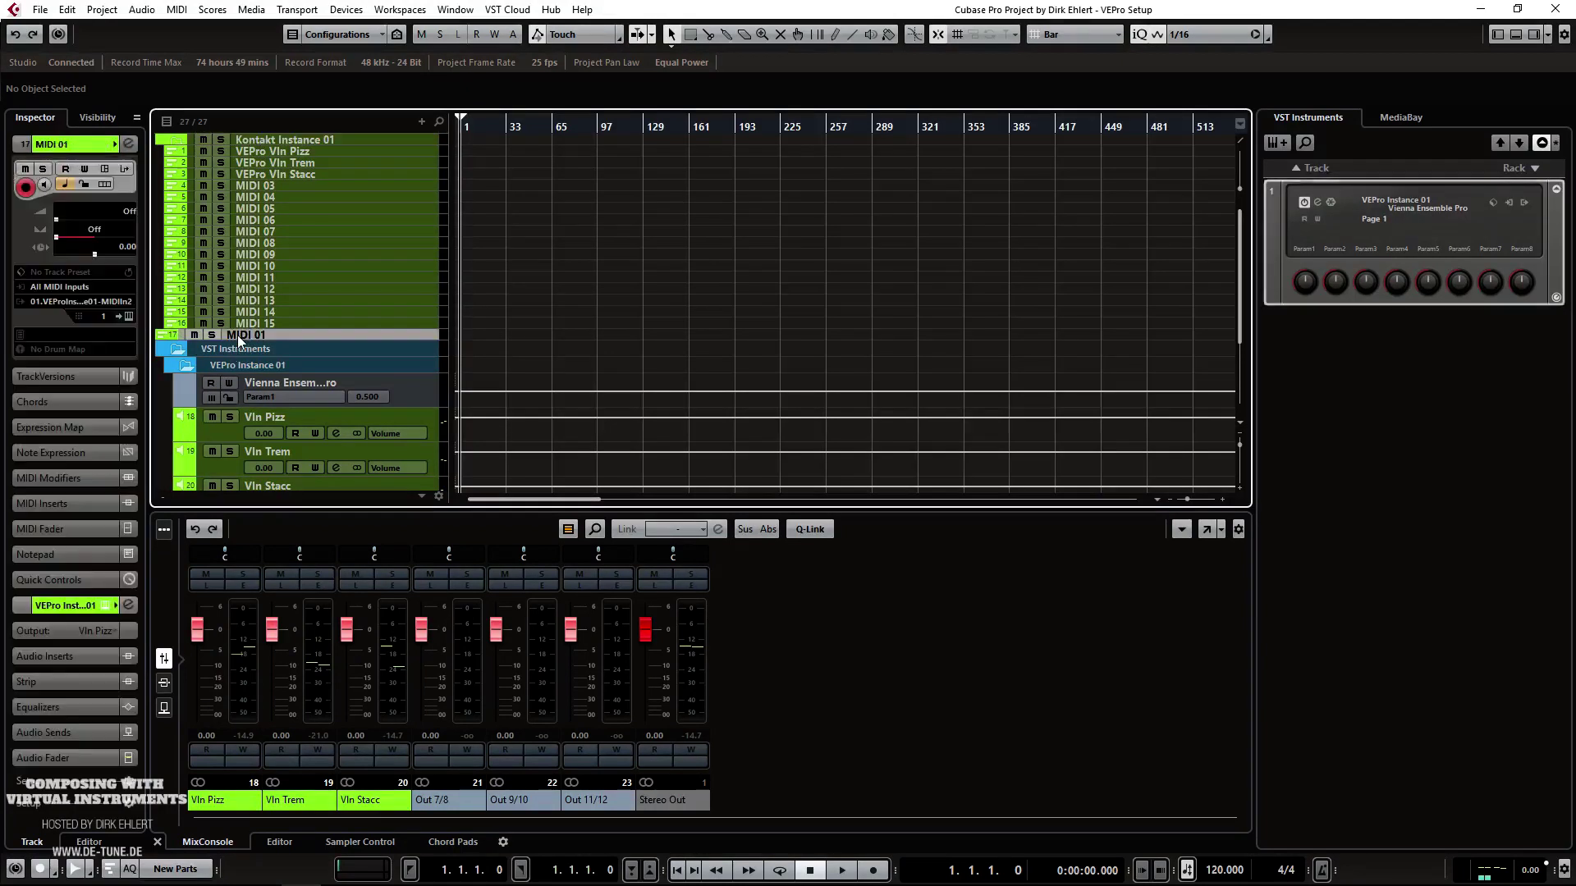
right_click(238, 334)
left_click(410, 441)
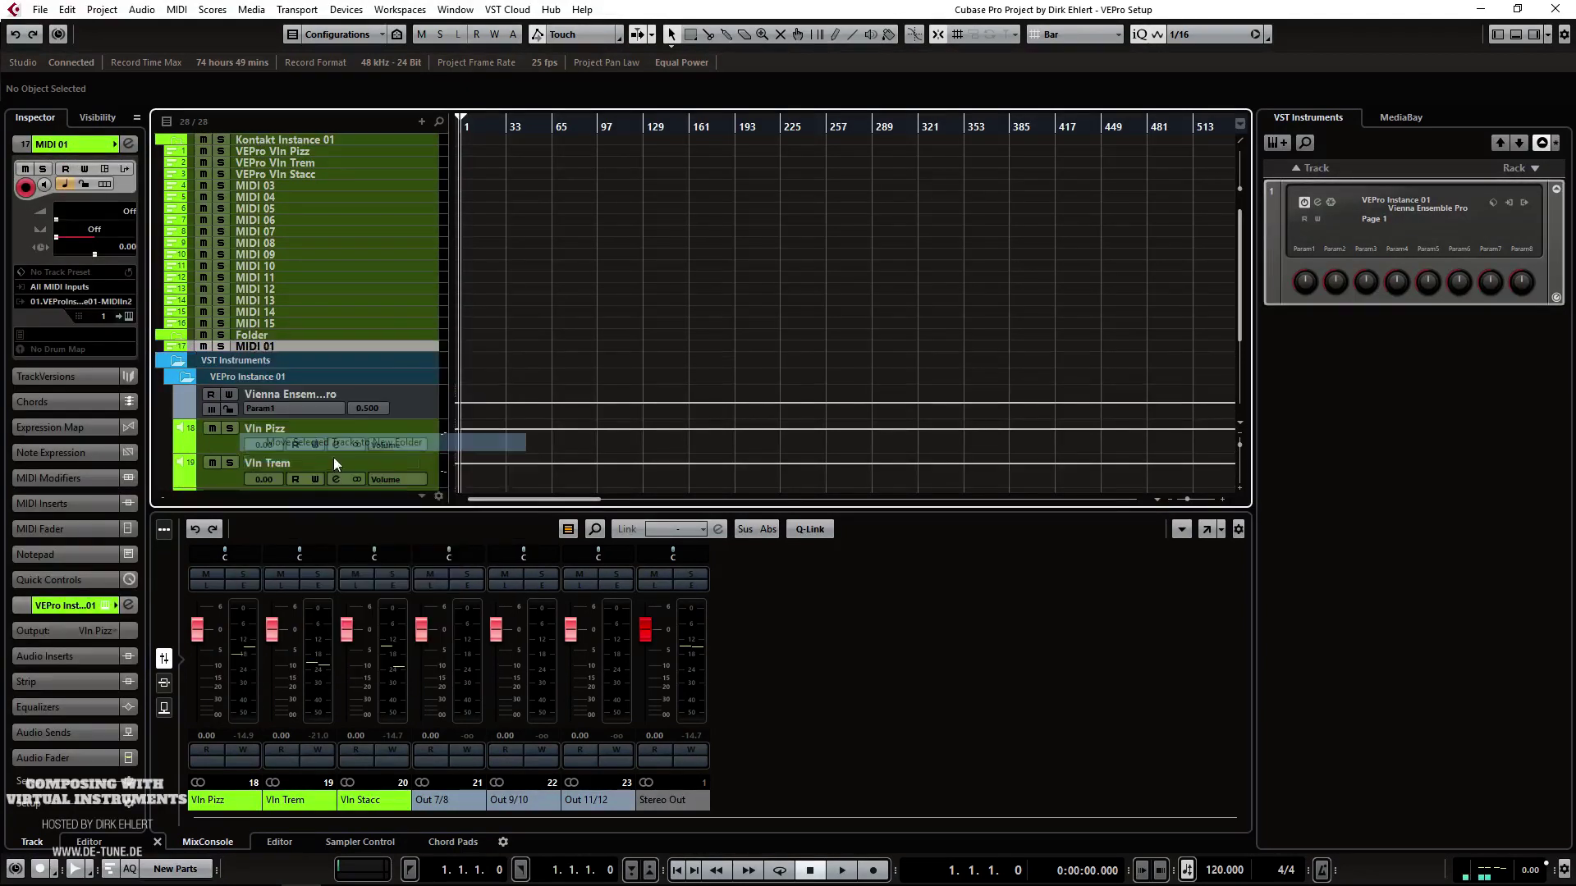
Step: Rename the new folder track as Kontakt Instance 02
left_click(254, 334)
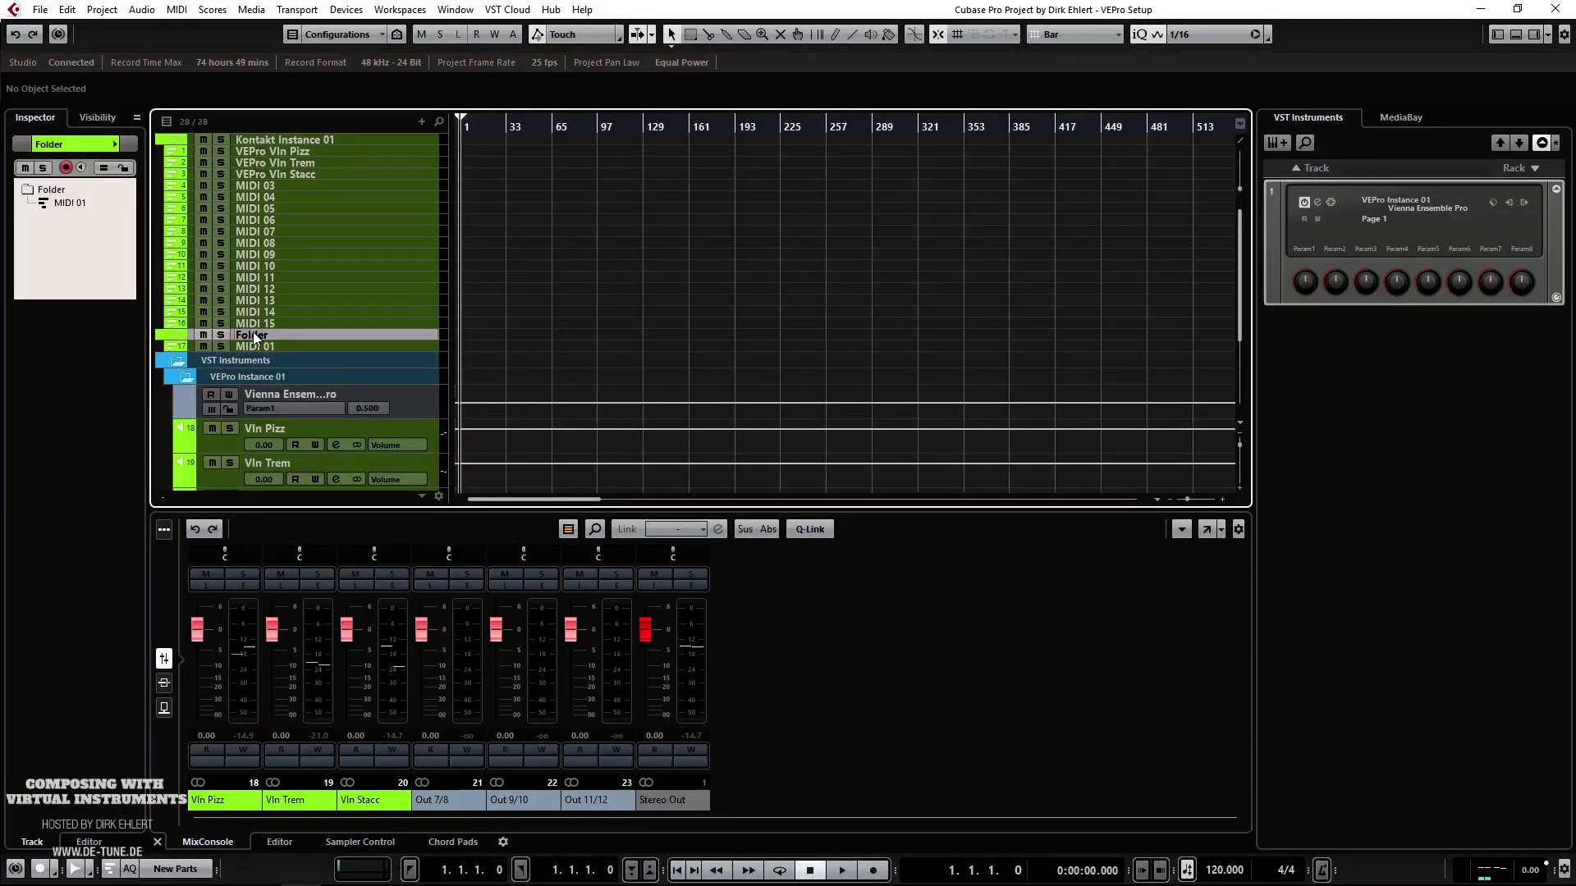
double_click(254, 335)
type("Kontakt Instance 2")
key("BackSpace")
type("02")
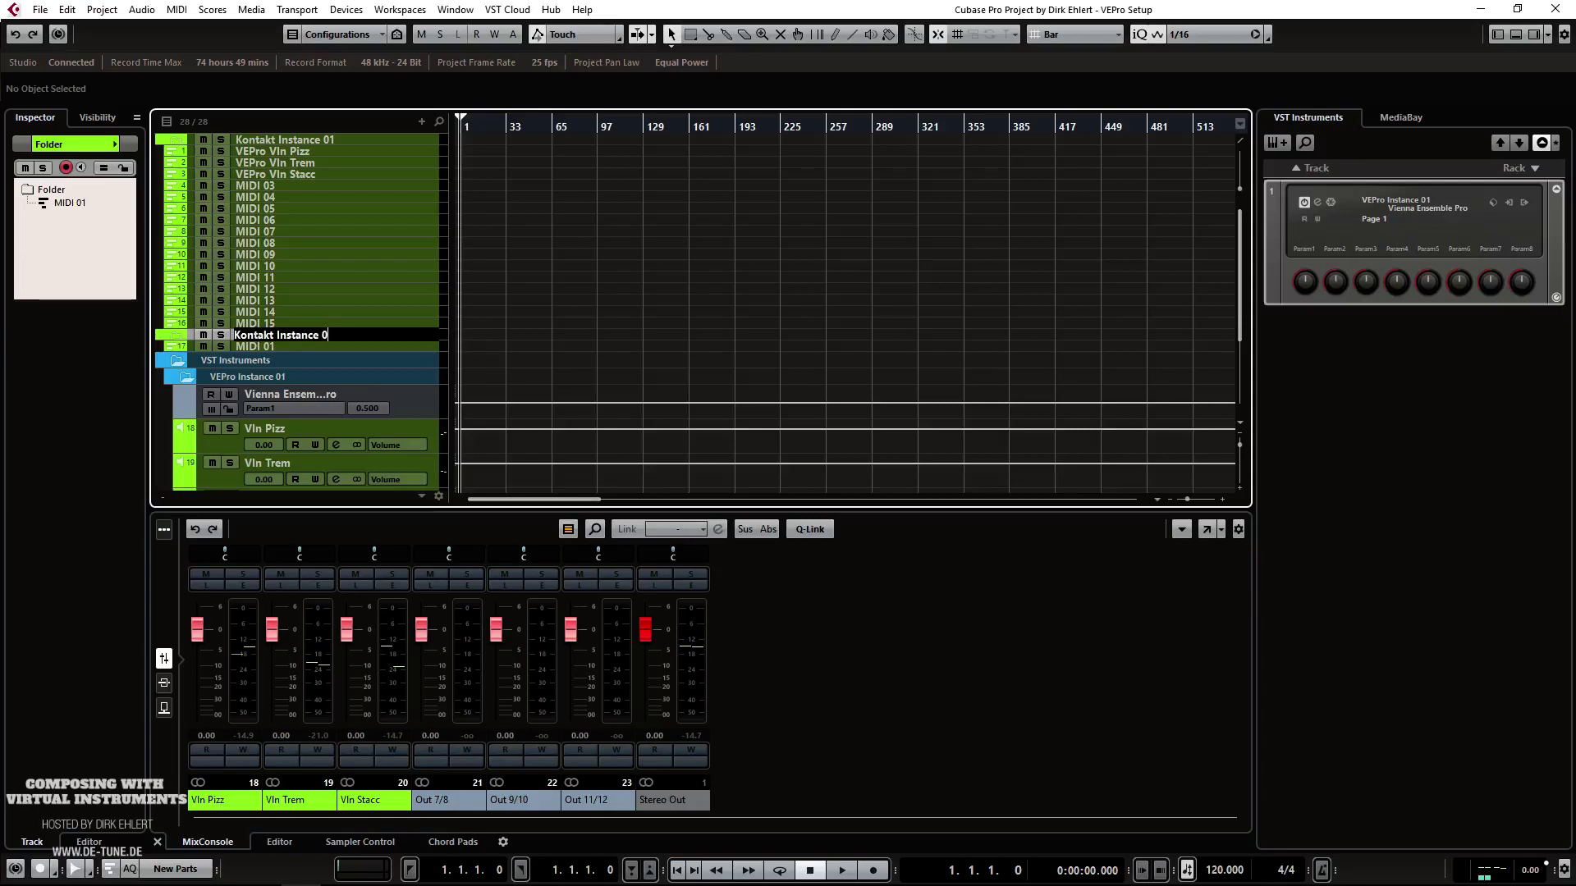
key("Return")
Step: Color the Kontakt Instance 02 folder and its MIDI 01 track yellow
left_click(116, 144)
left_click(201, 144)
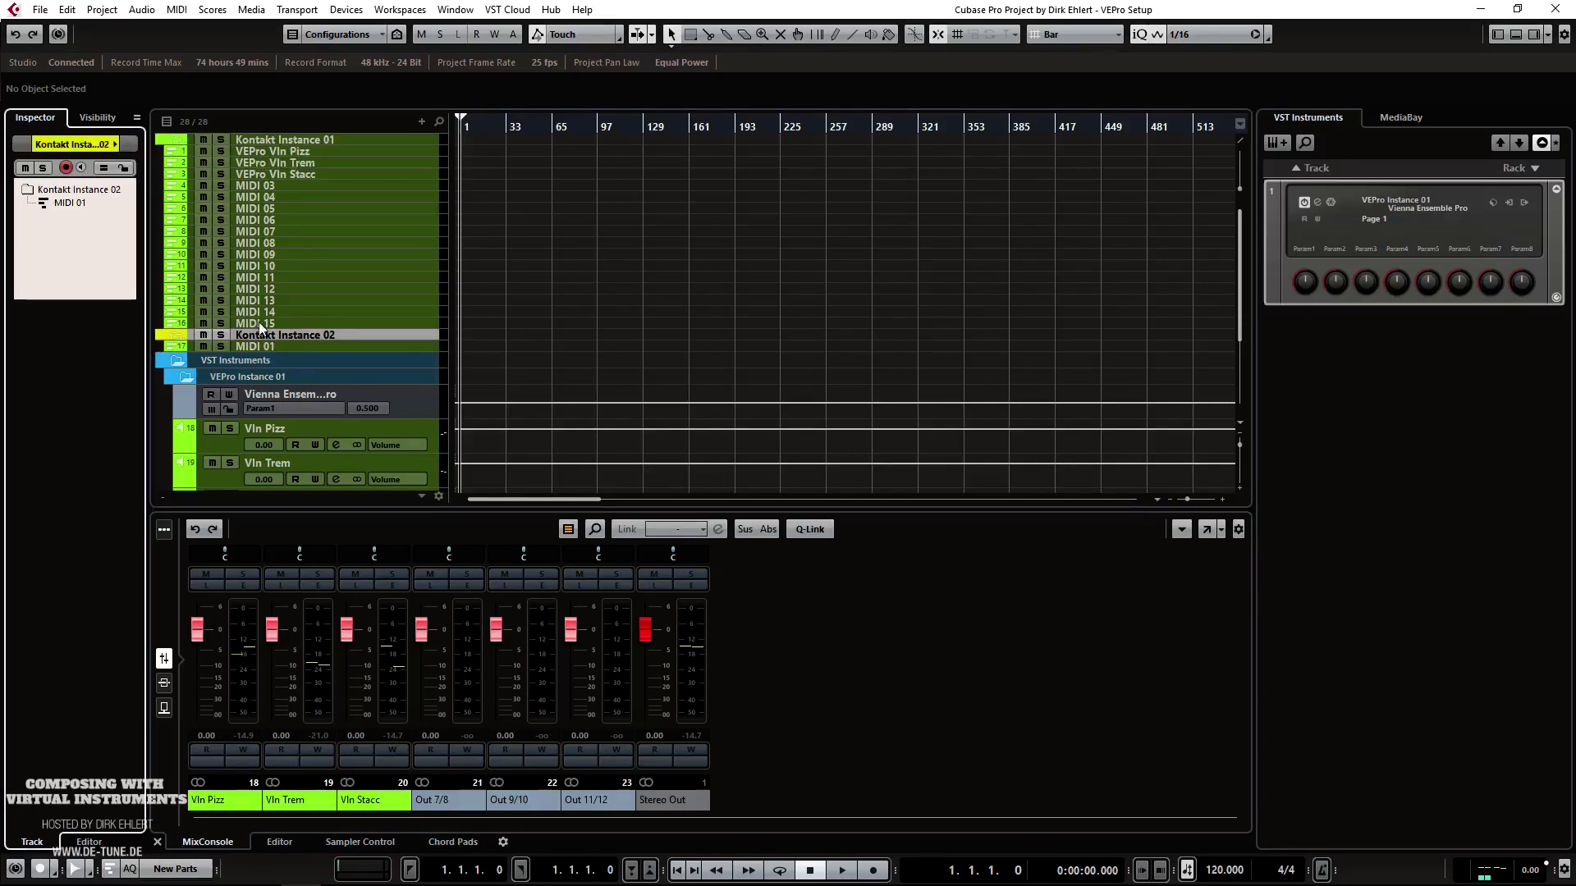
left_click(271, 346)
left_click(116, 144)
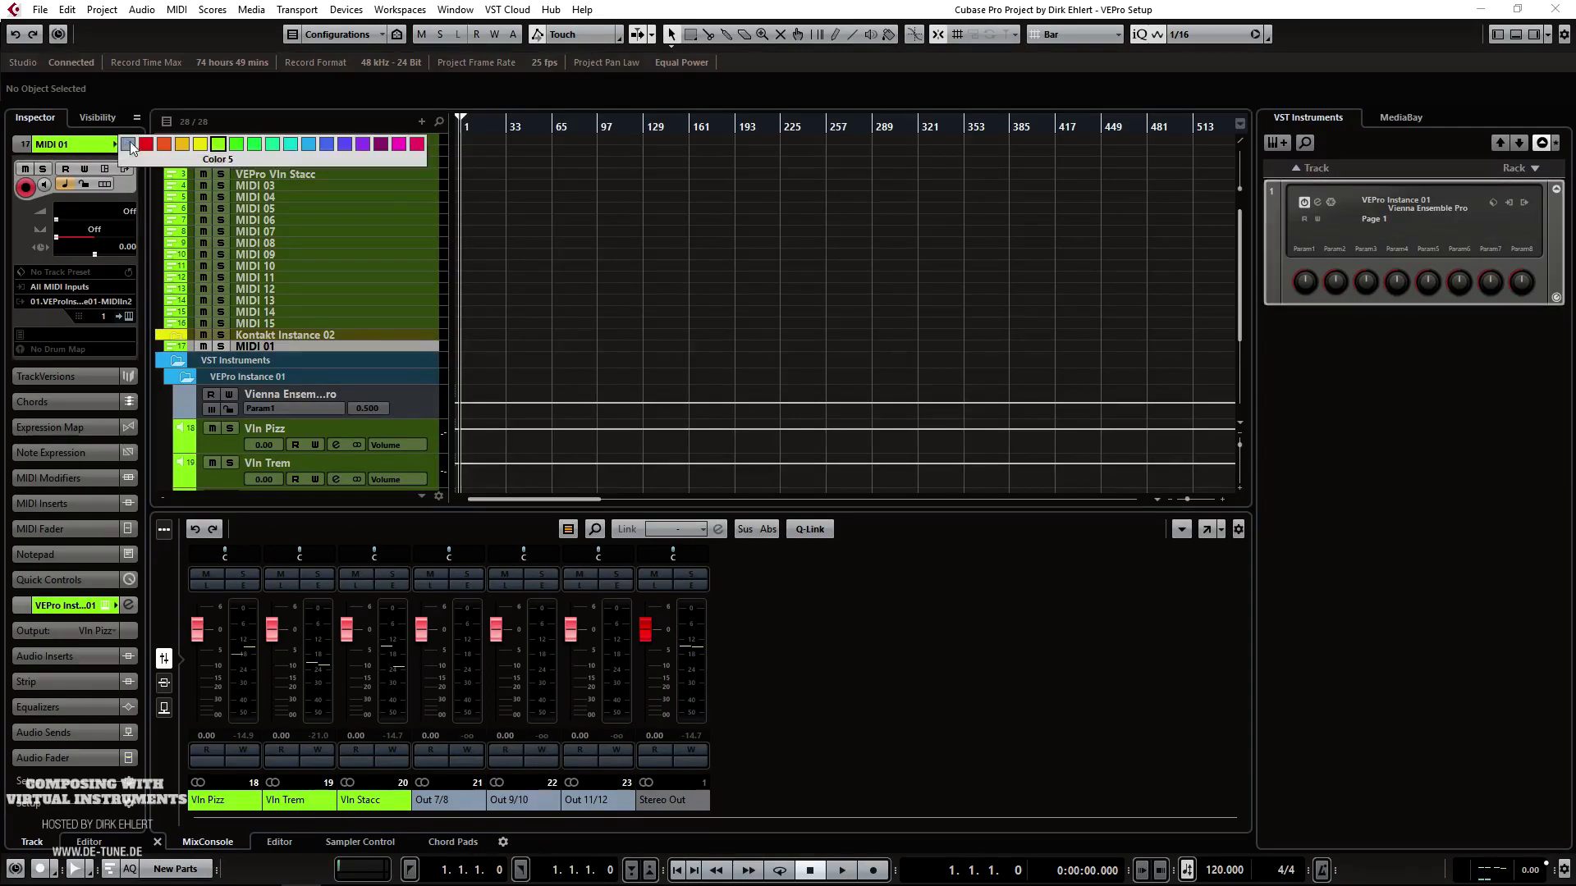
left_click(200, 144)
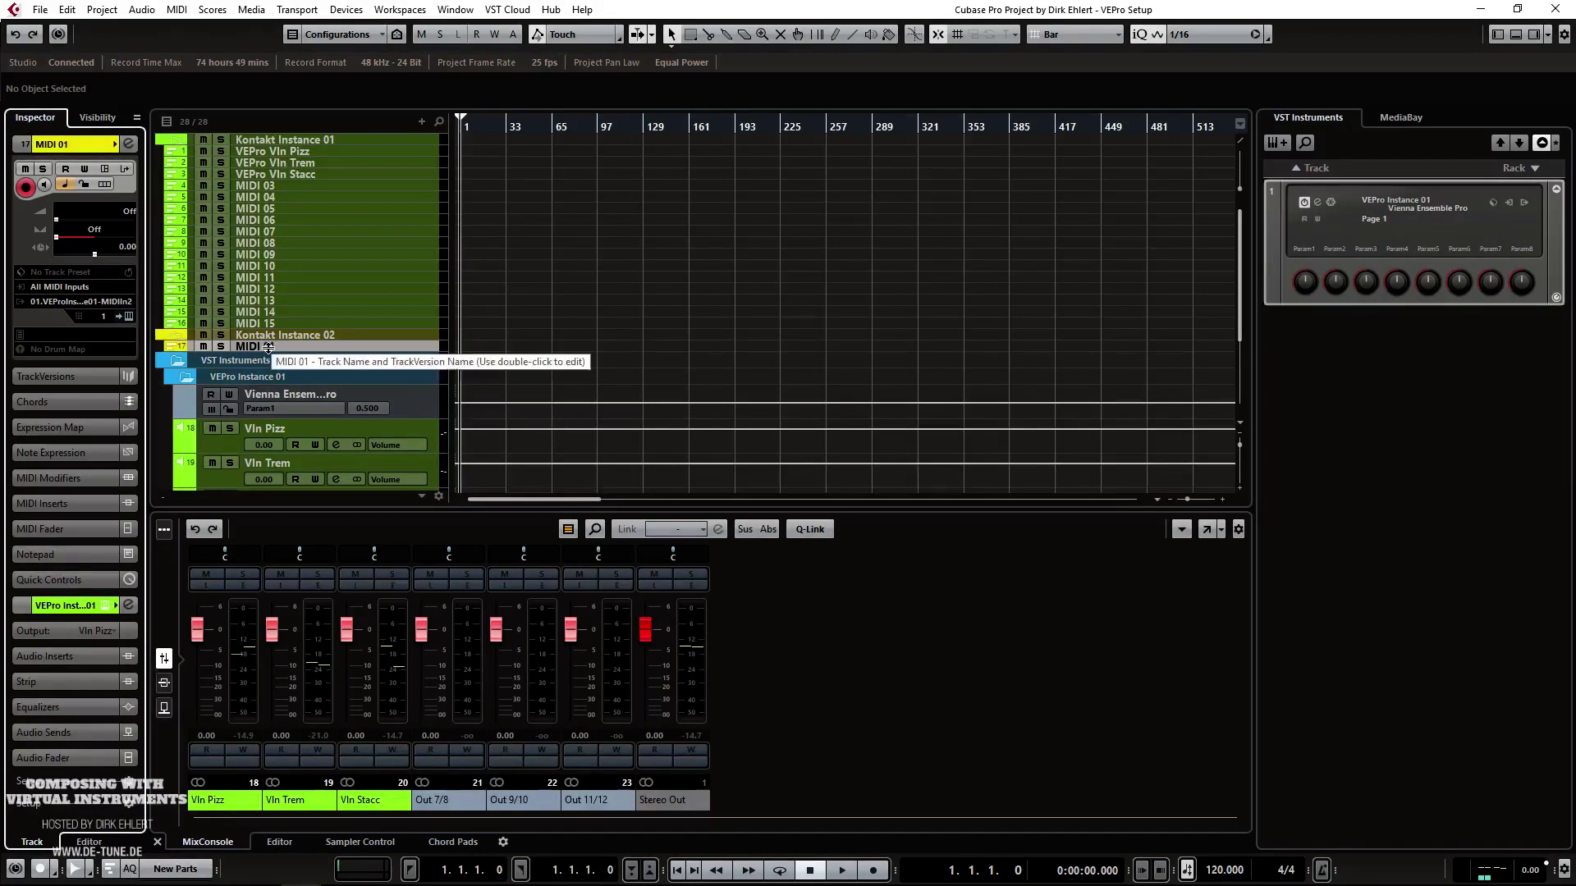
Step: Switch to Instance 01 in Vienna Ensemble Pro and set the Kontakt 5 1 channel's color to yellow
left_click(129, 317)
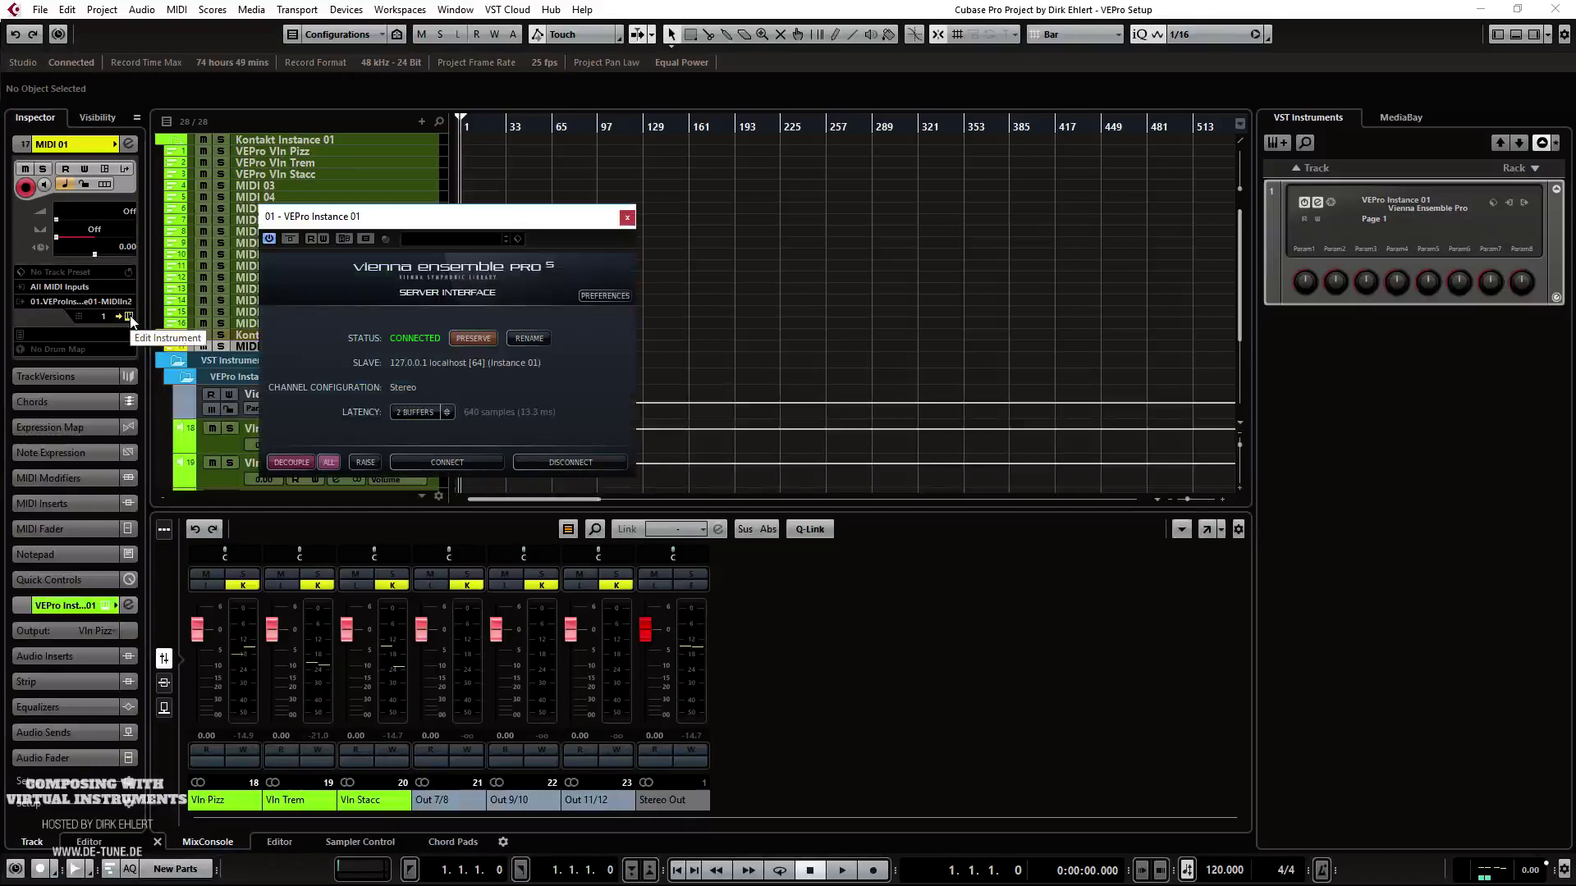
left_click(130, 316)
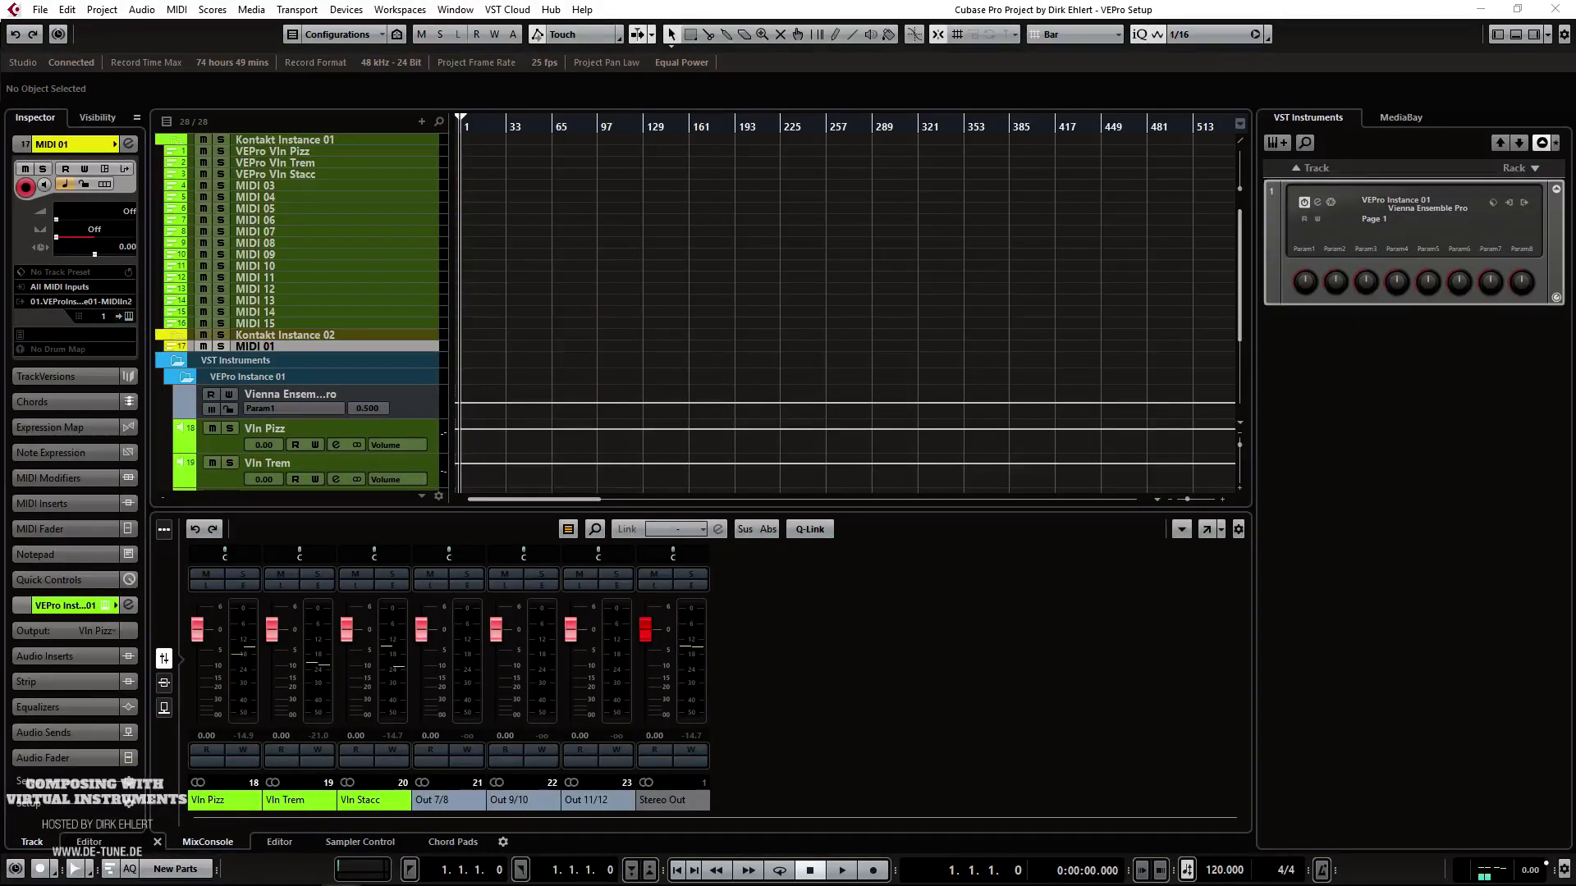
left_click(130, 317)
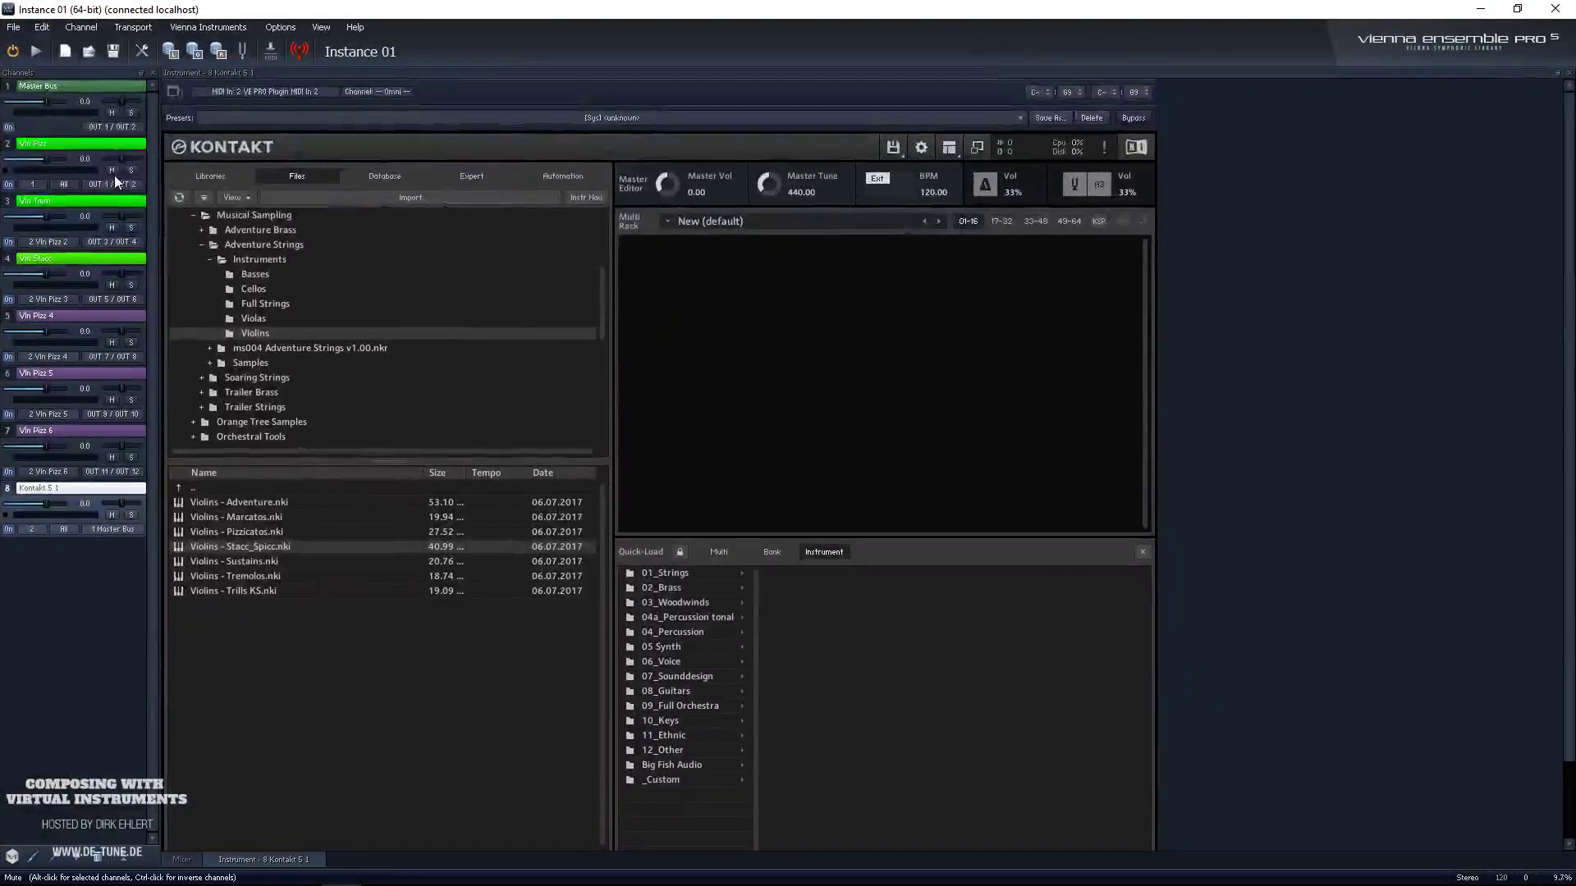
right_click(71, 486)
left_click(159, 743)
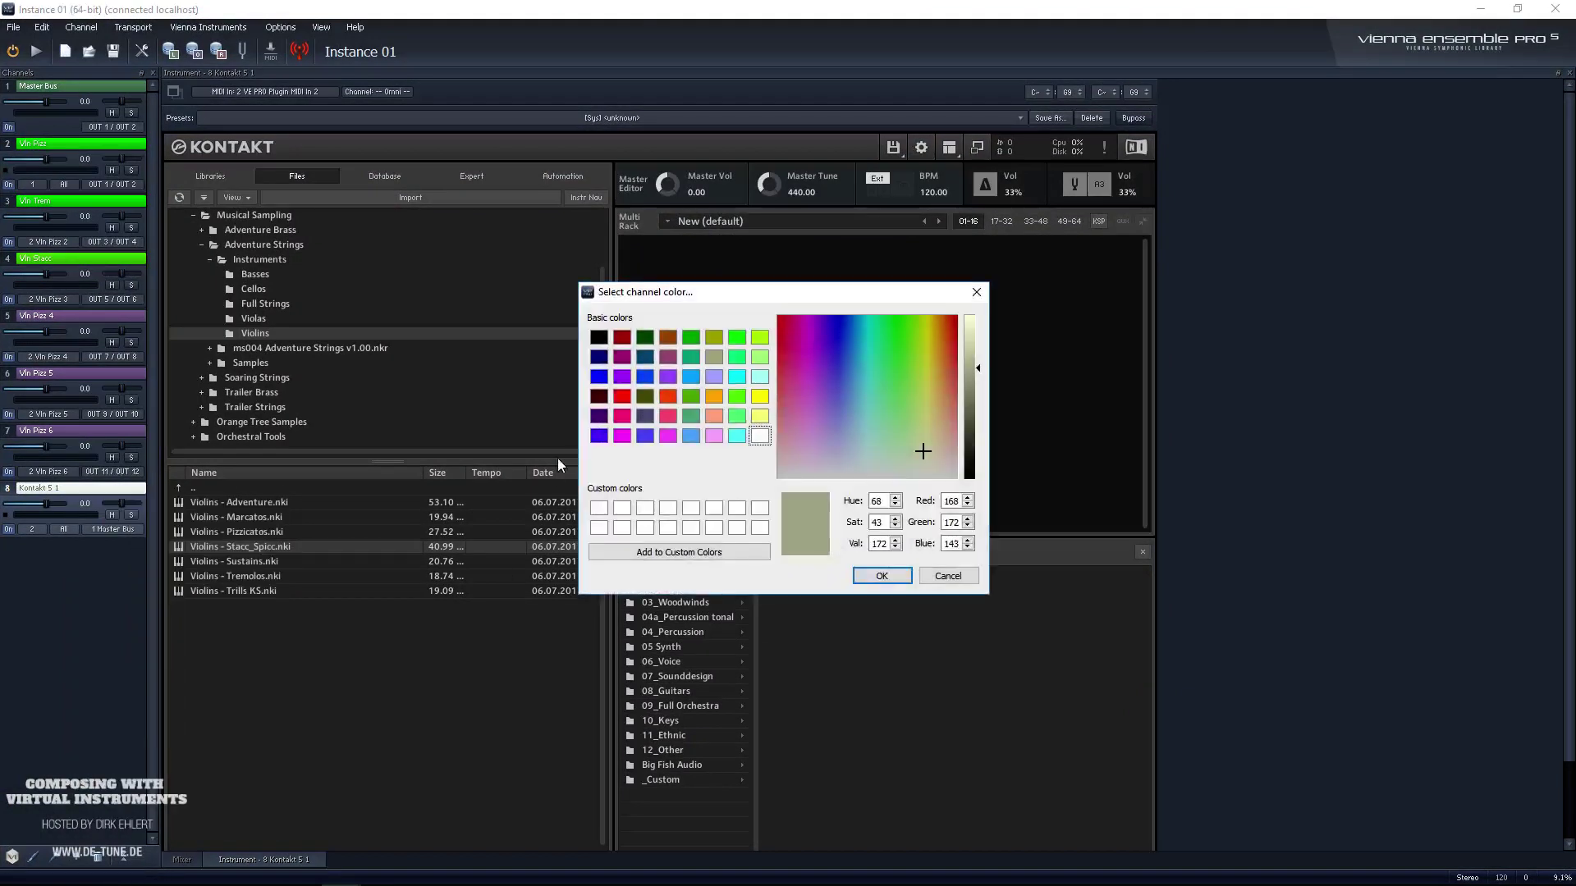
left_click(760, 396)
left_click(873, 578)
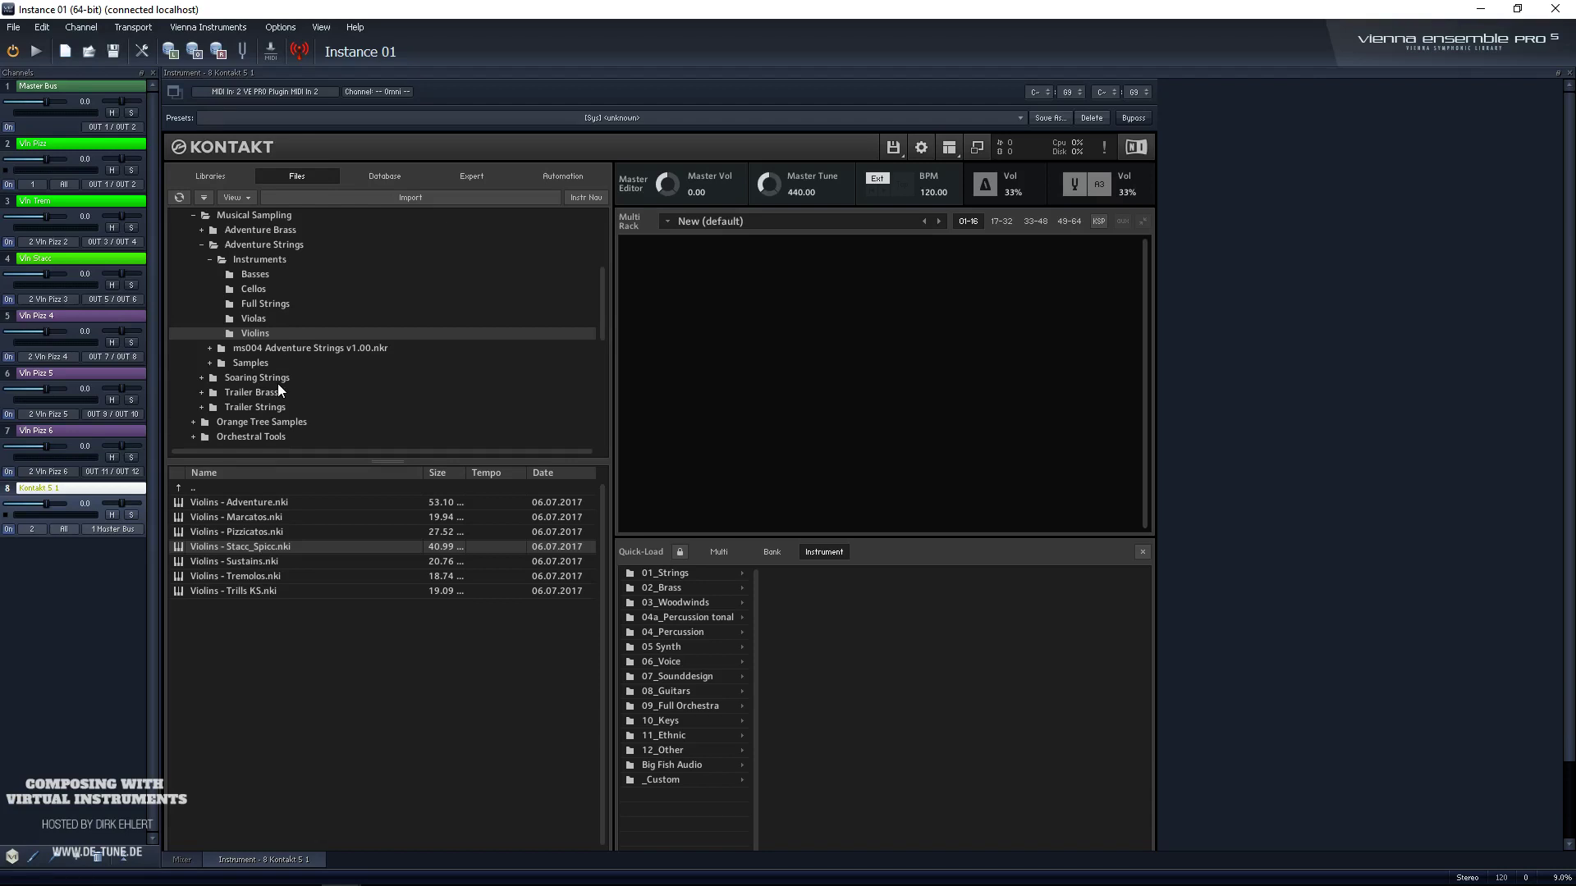
Step: Load Horns 1.1.nki from the Adventure Brass Instruments folder into the second Kontakt
left_click(279, 231)
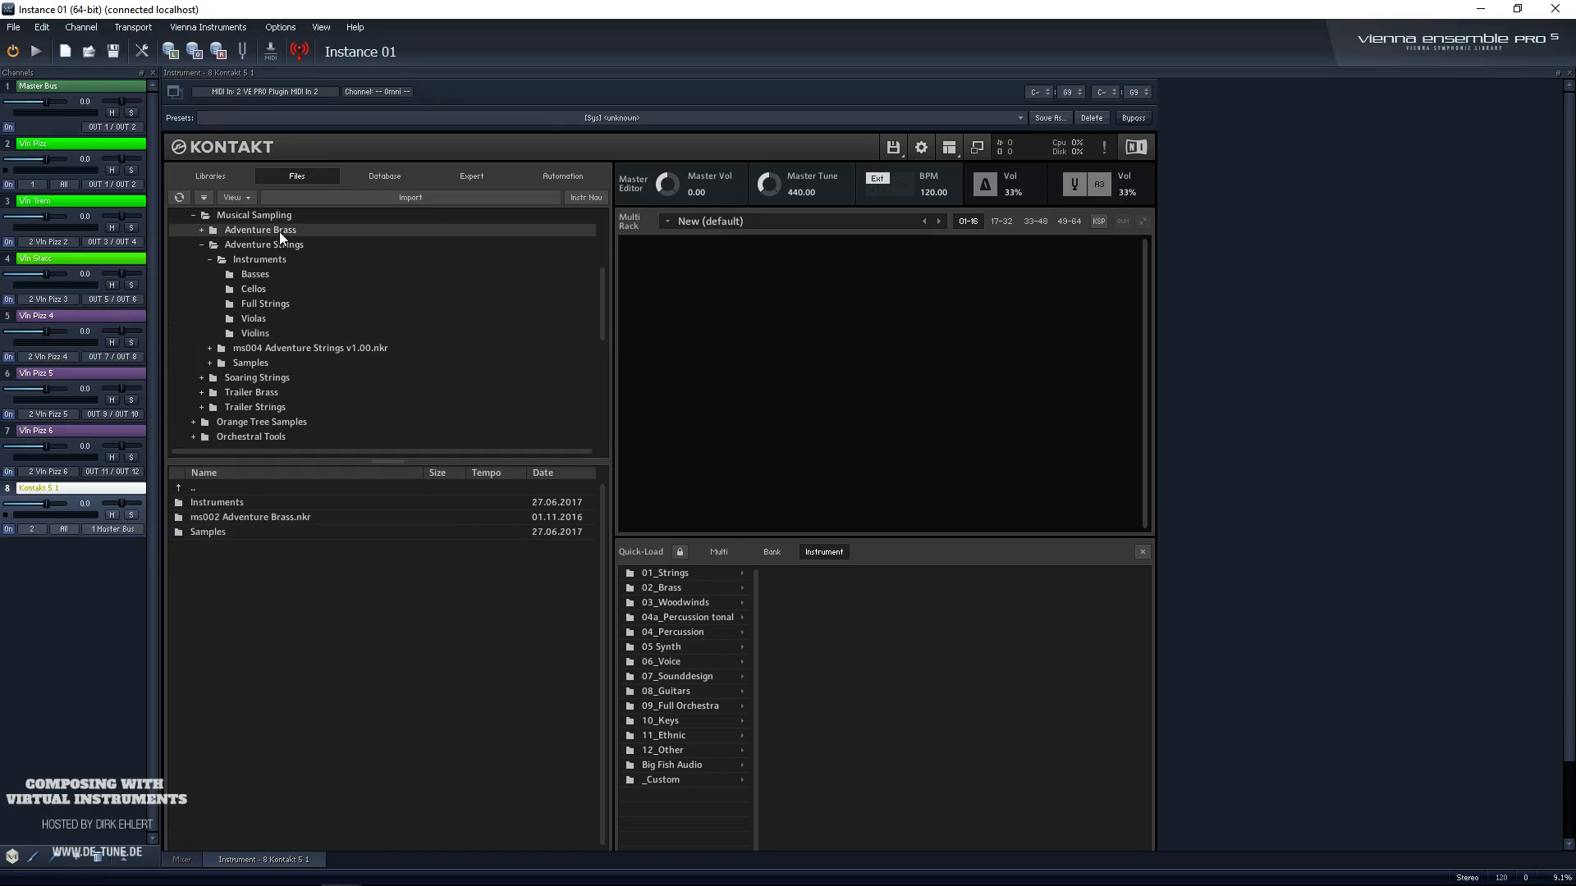
double_click(236, 505)
left_click_drag(250, 519, 809, 353)
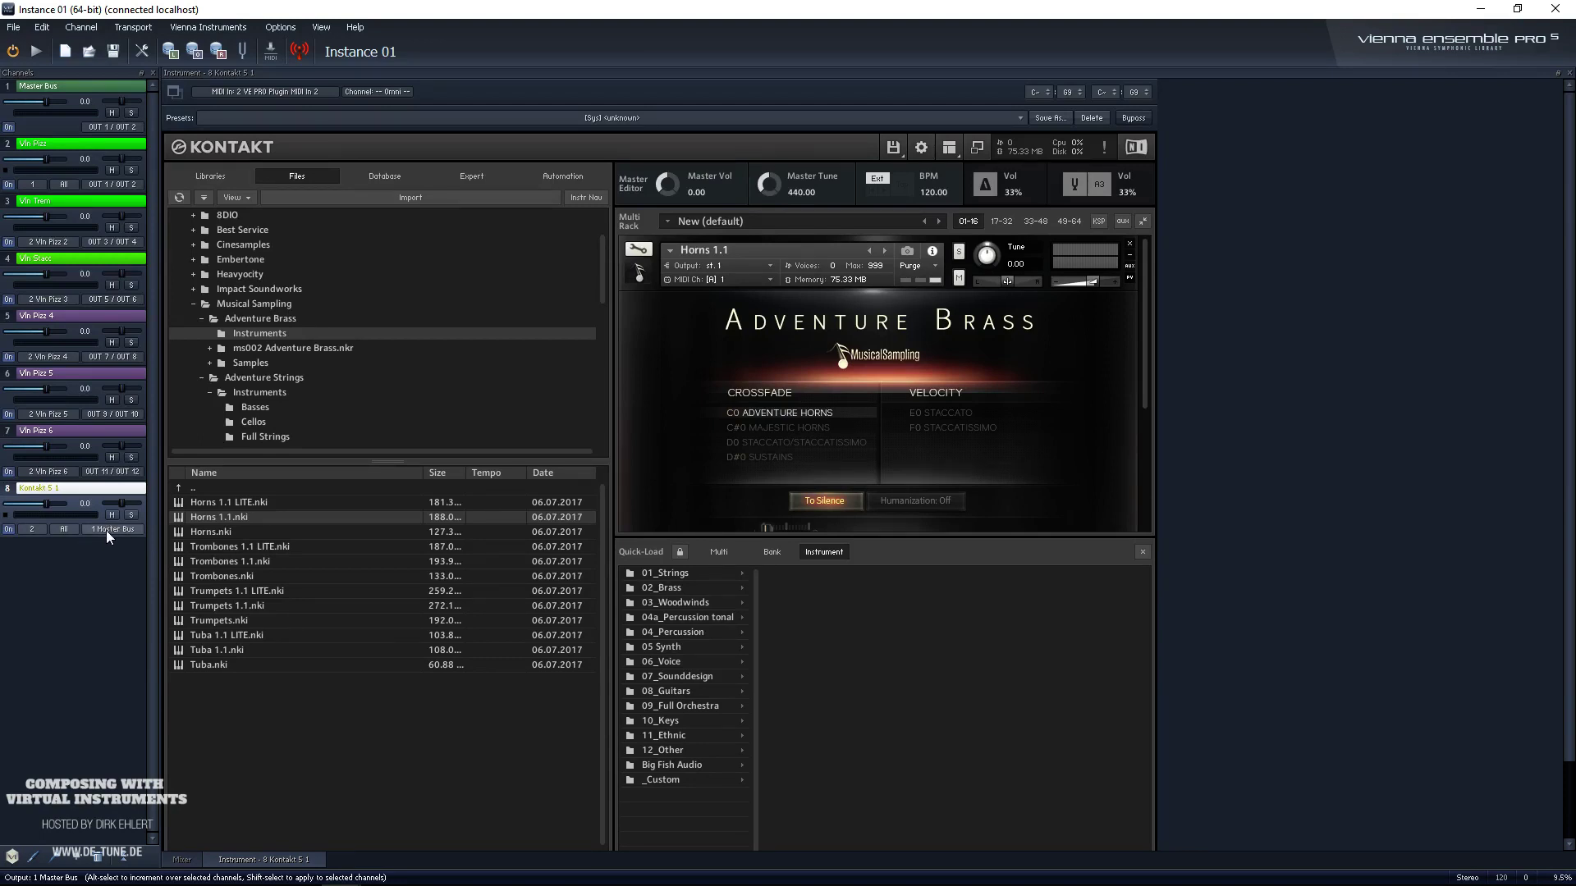
Step: Add auxiliary output channels to Kontakt 5 1 in the mixer and trim them back to a single one
left_click(41, 86)
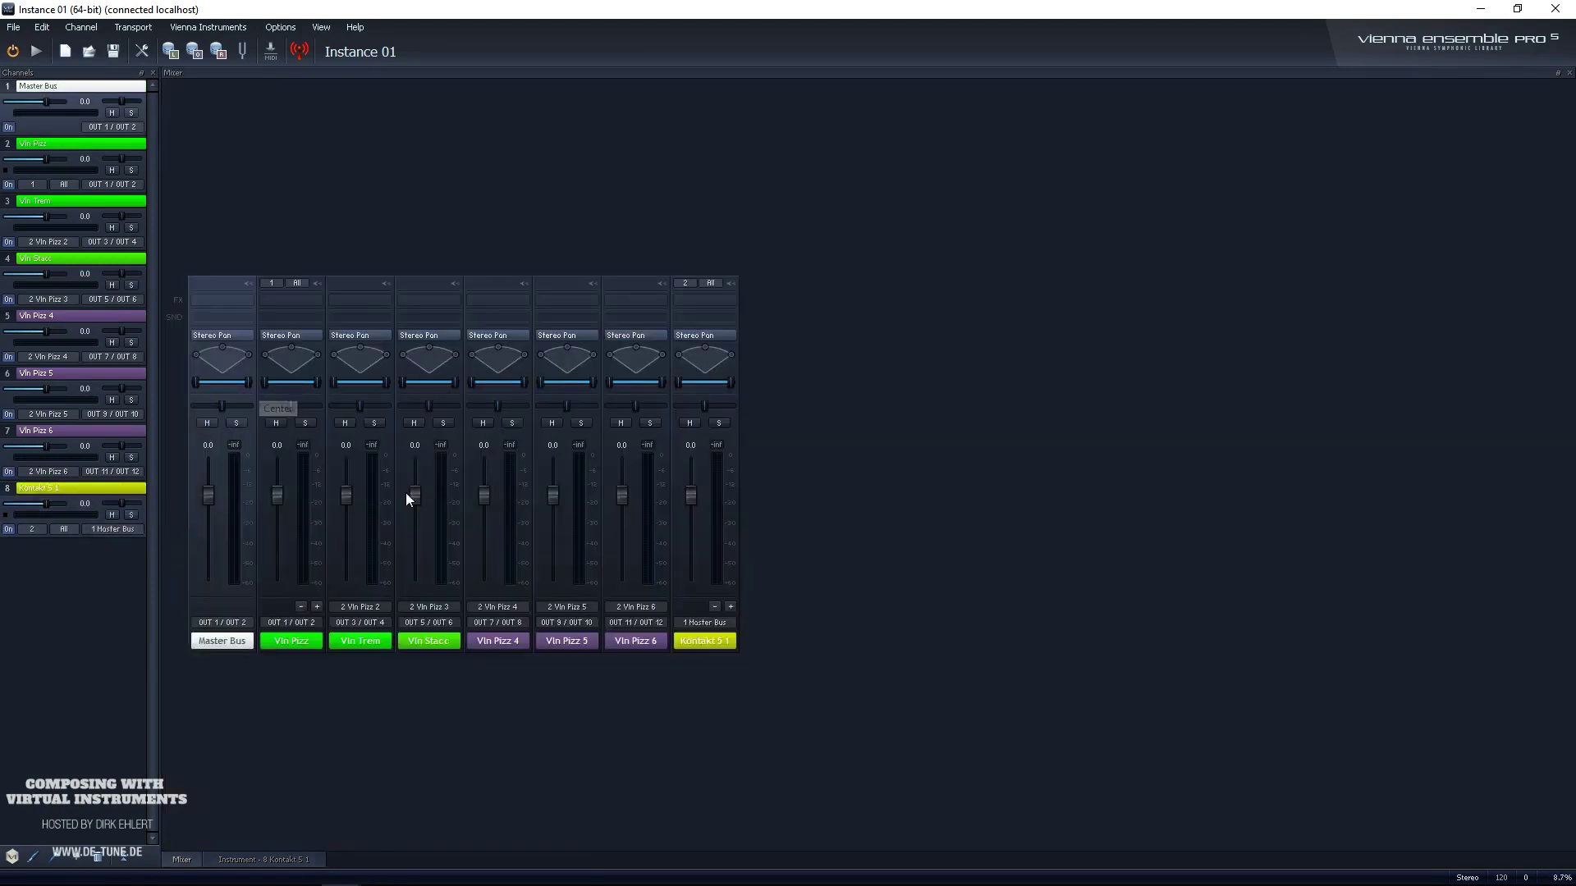
left_click(730, 606)
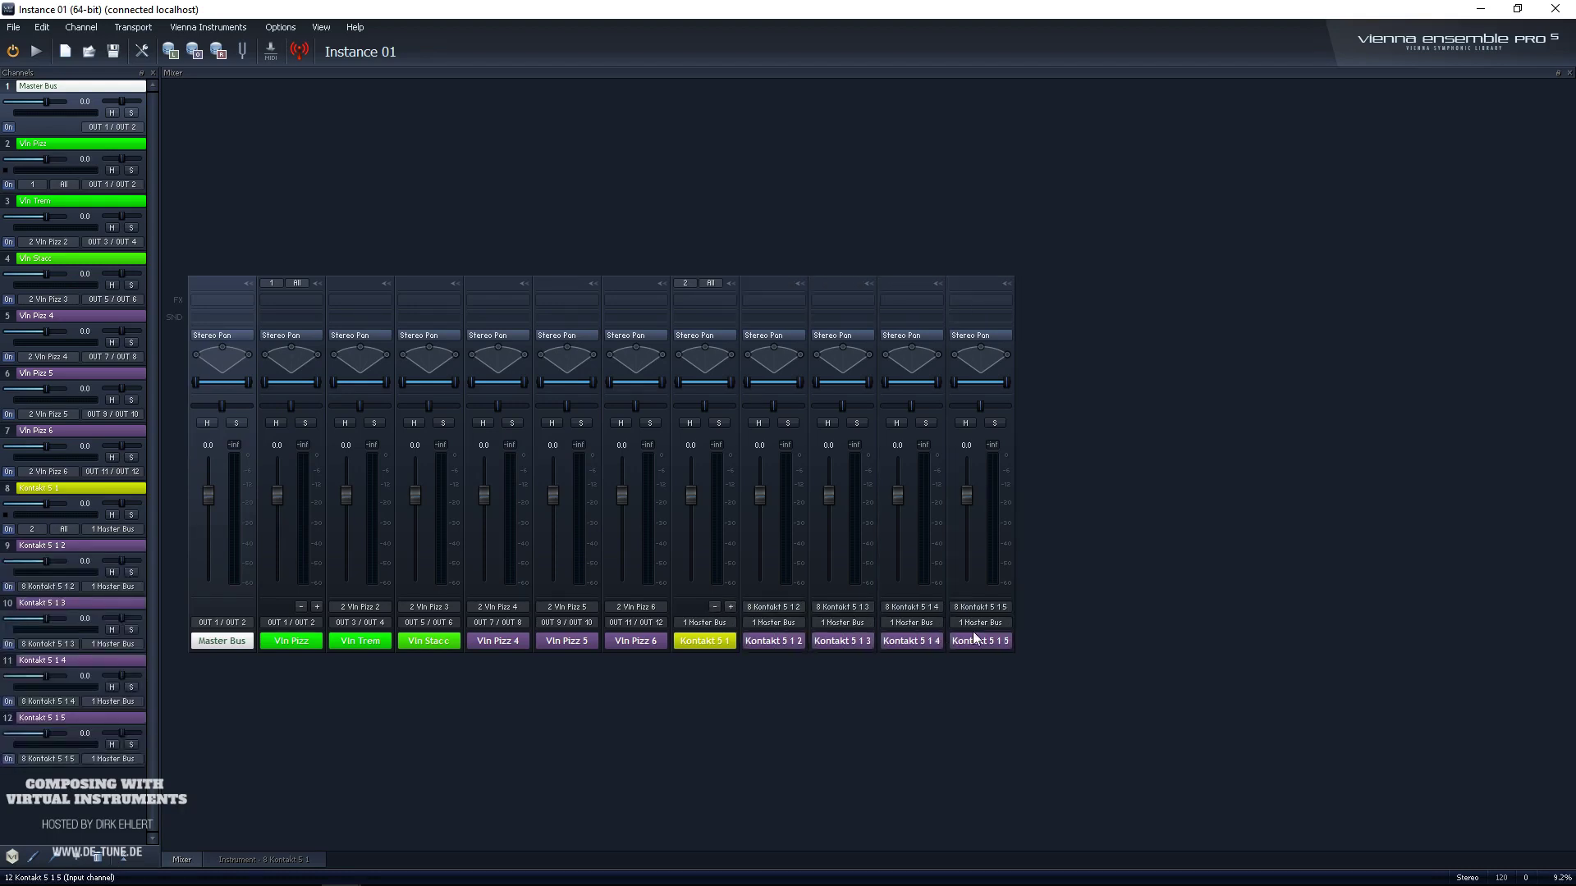
left_click(713, 608)
double_click(713, 607)
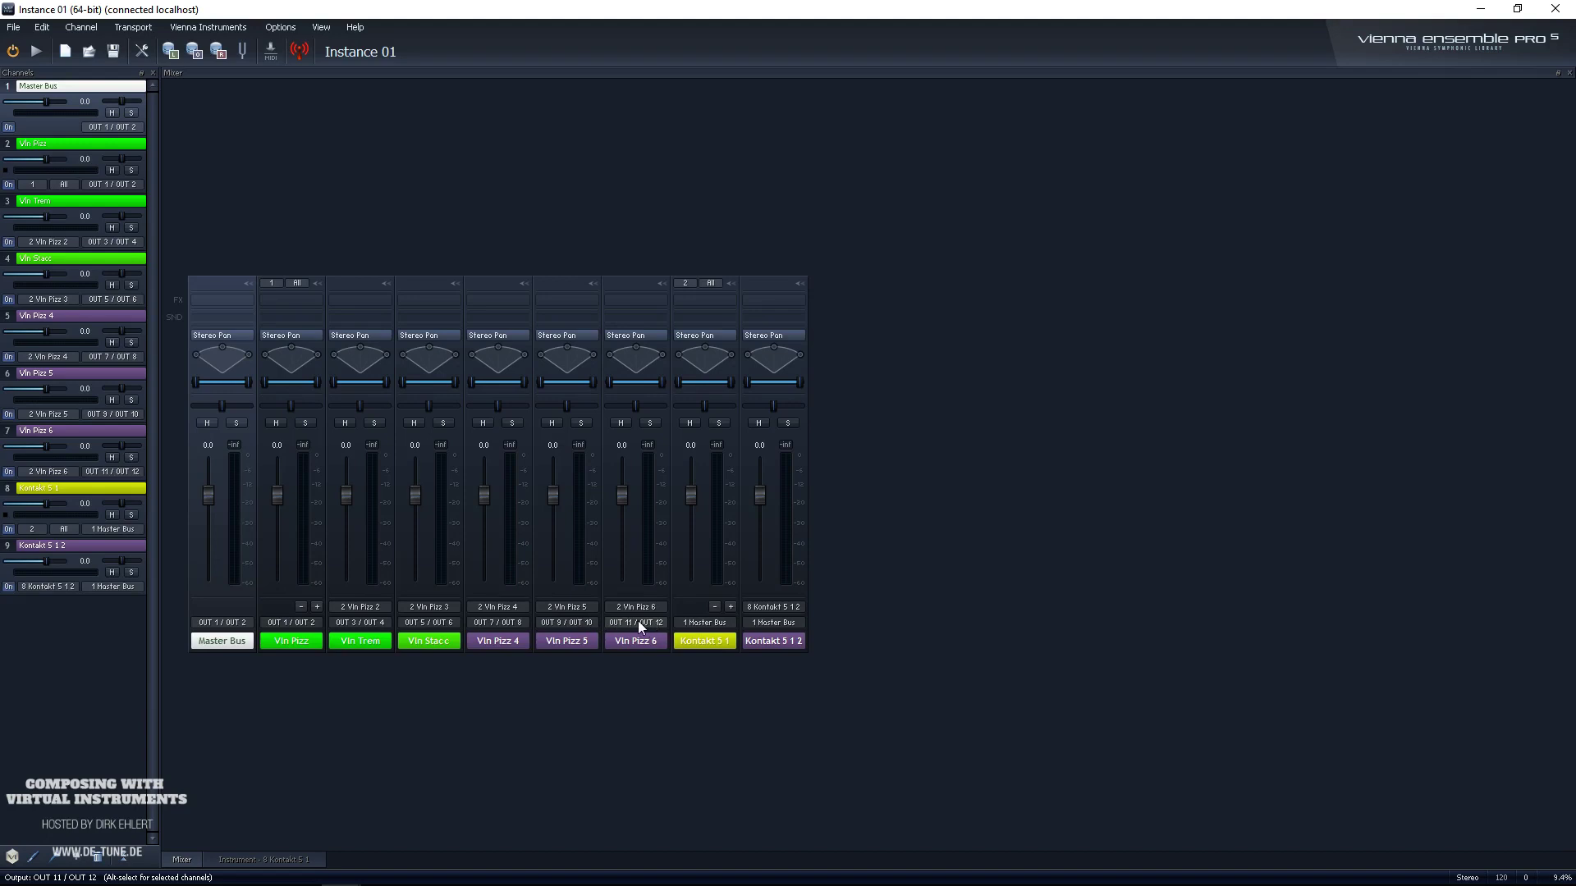
Step: Add ten more auxiliary output channels to Vln Pizz, extending them through Vln Pizz 16
left_click(316, 608)
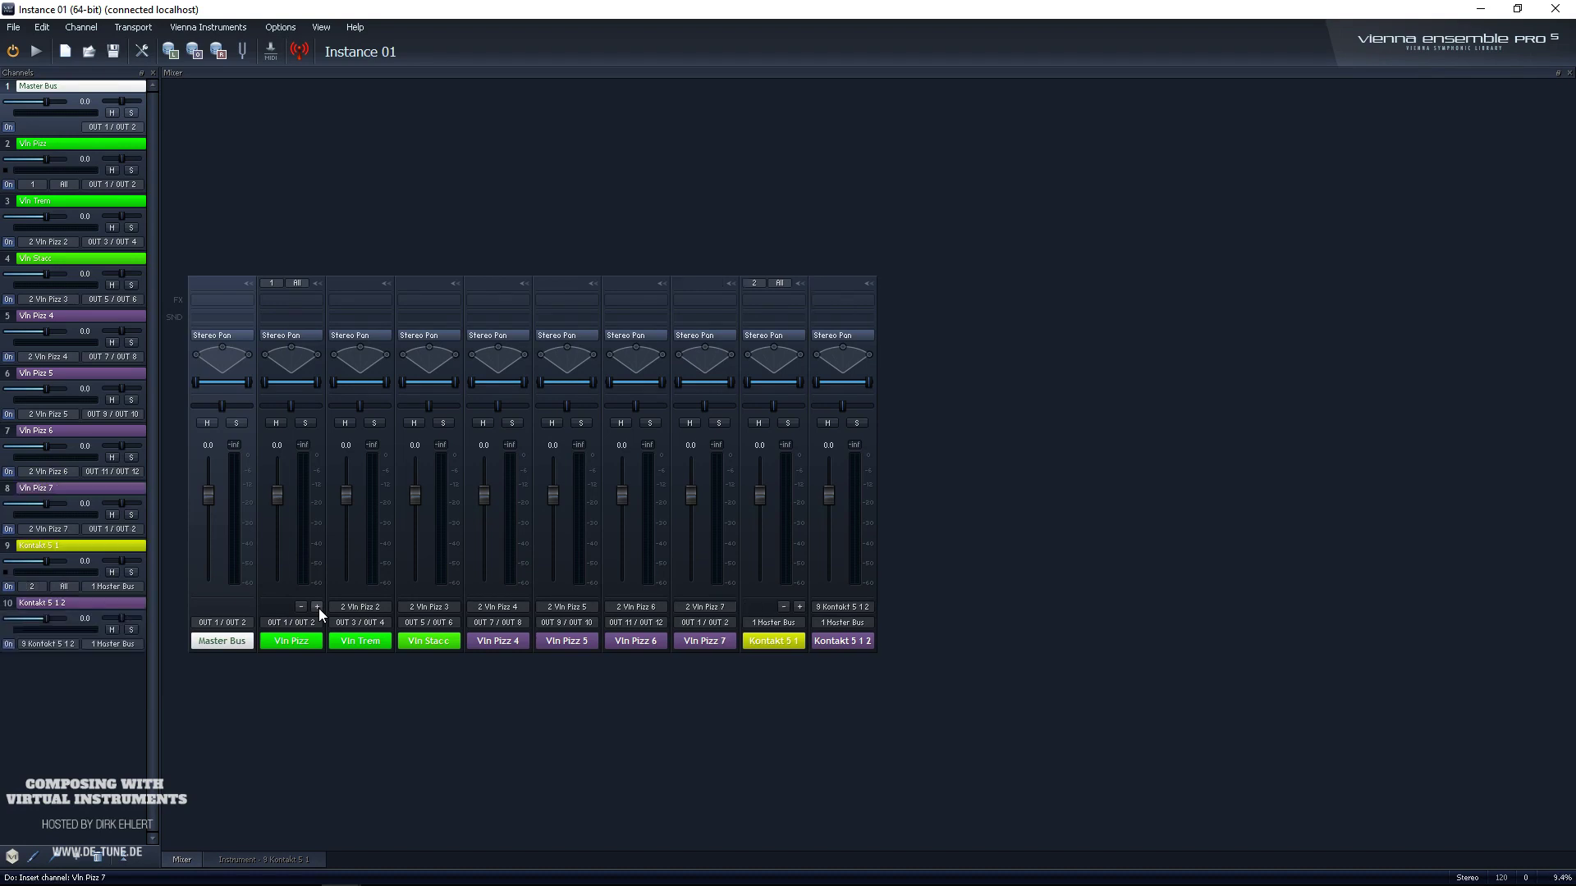
left_click(317, 608)
left_click(316, 607)
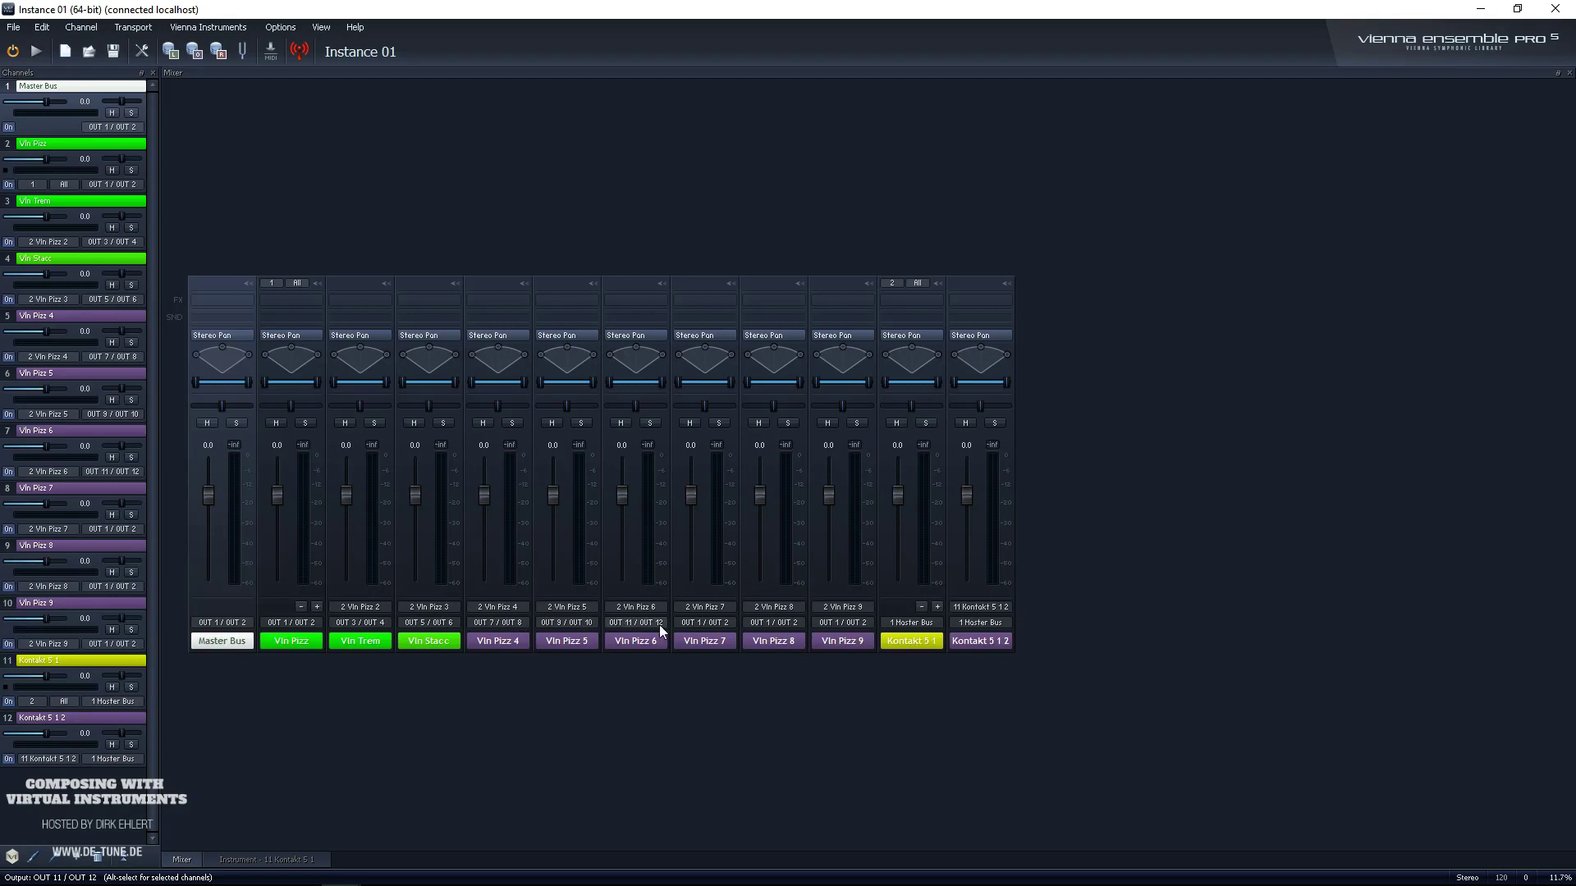
left_click(316, 606)
left_click(316, 607)
left_click(316, 606)
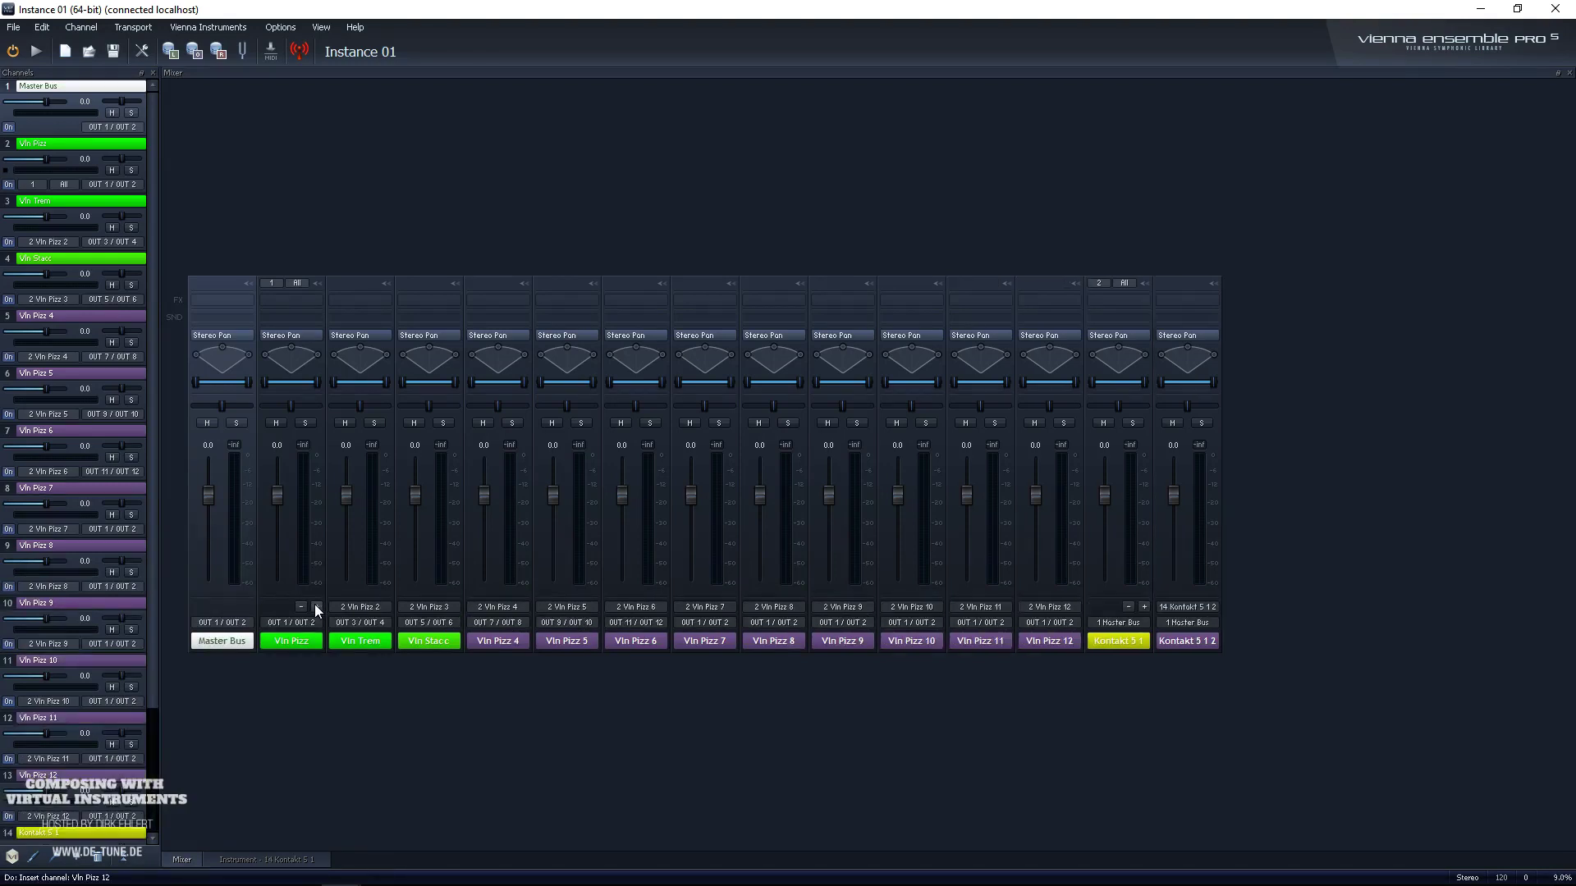
left_click(316, 606)
left_click(316, 606)
left_click(316, 606)
left_click(316, 606)
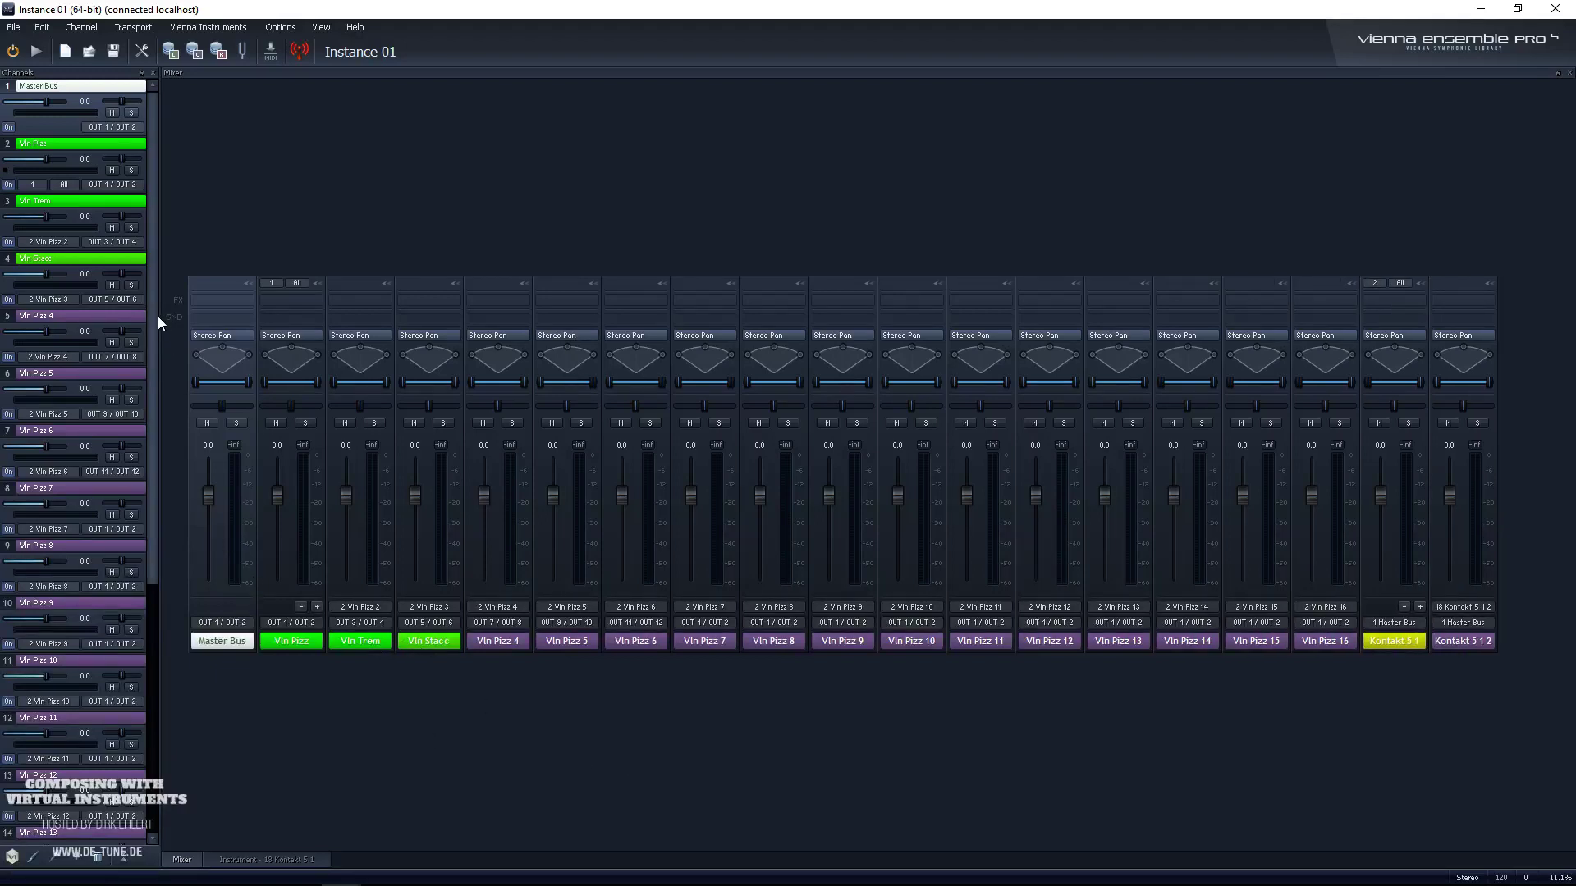
left_click_drag(158, 317, 155, 333)
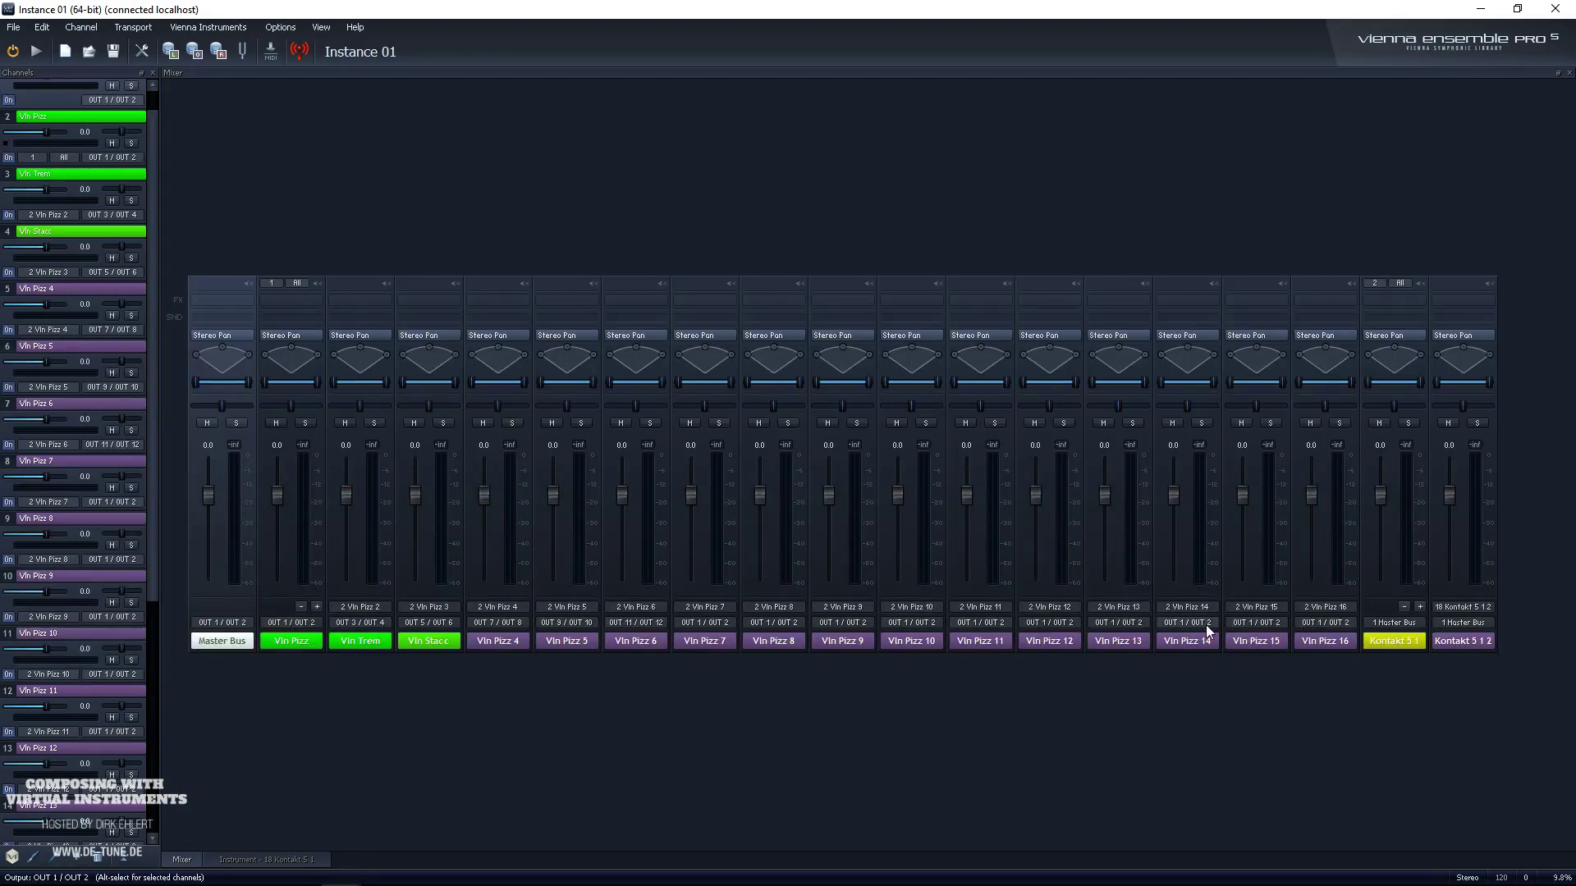
Step: Route the Vln Pizz 16 channel to OUT 31 / OUT 32
left_click(1325, 625)
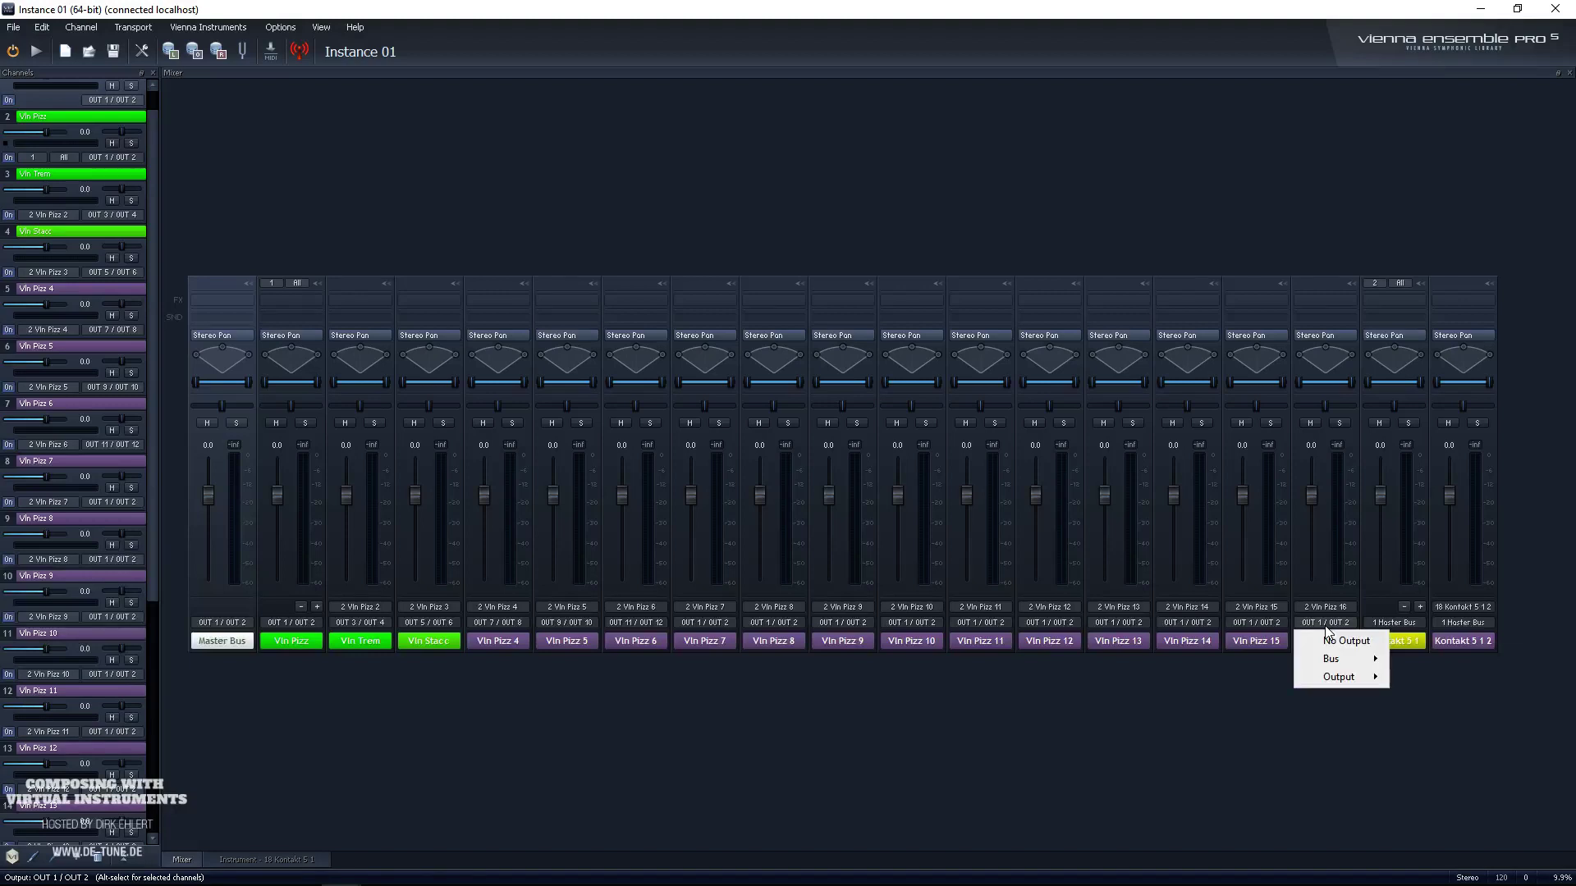
mouse_move(1336, 677)
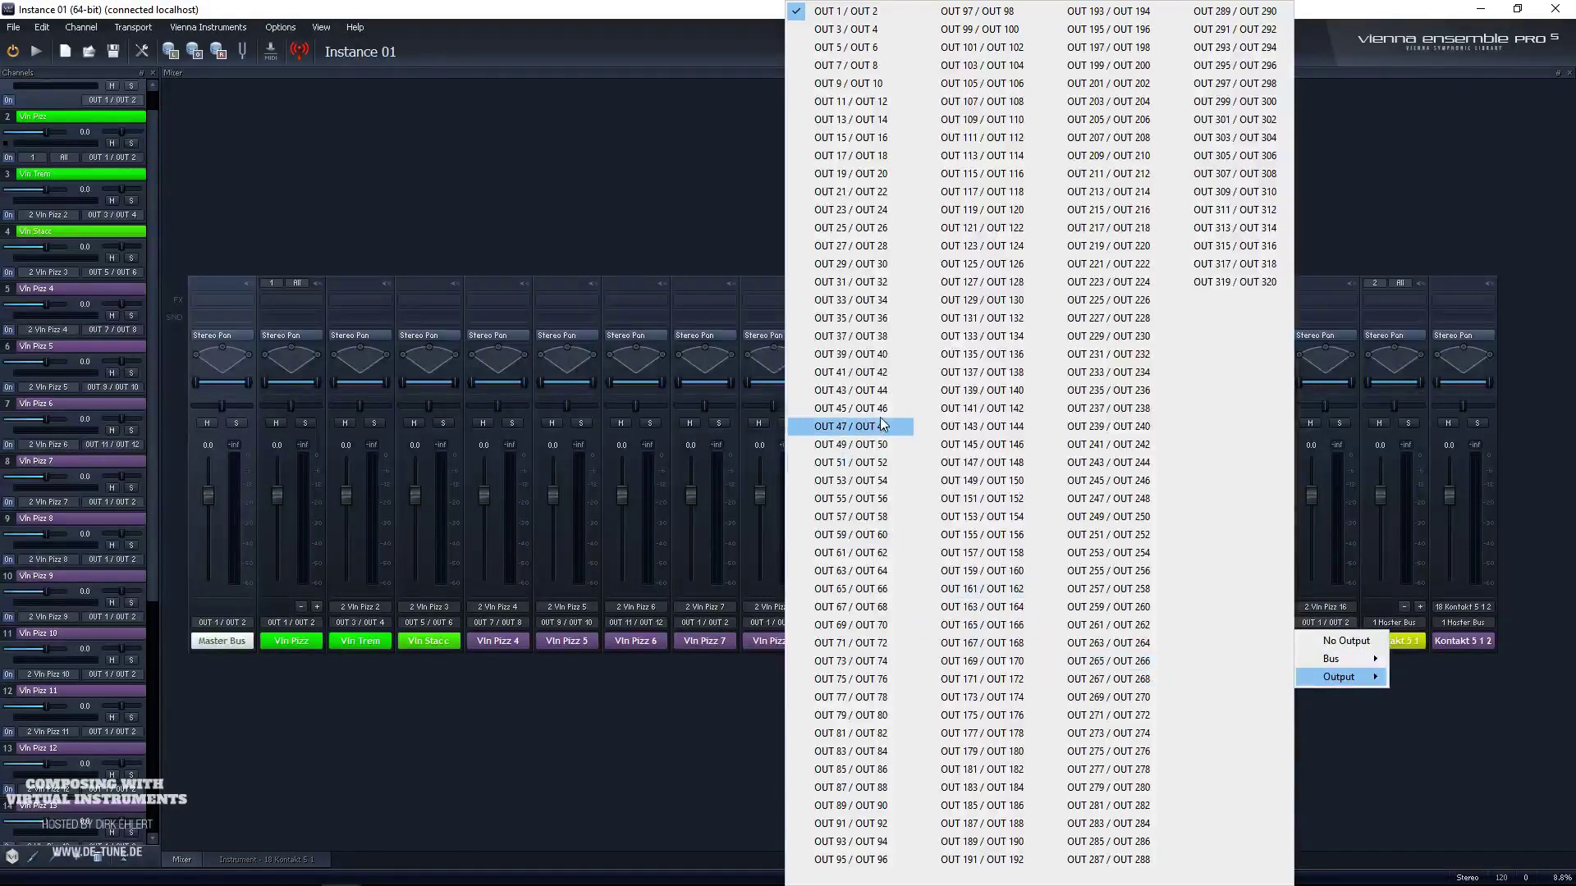
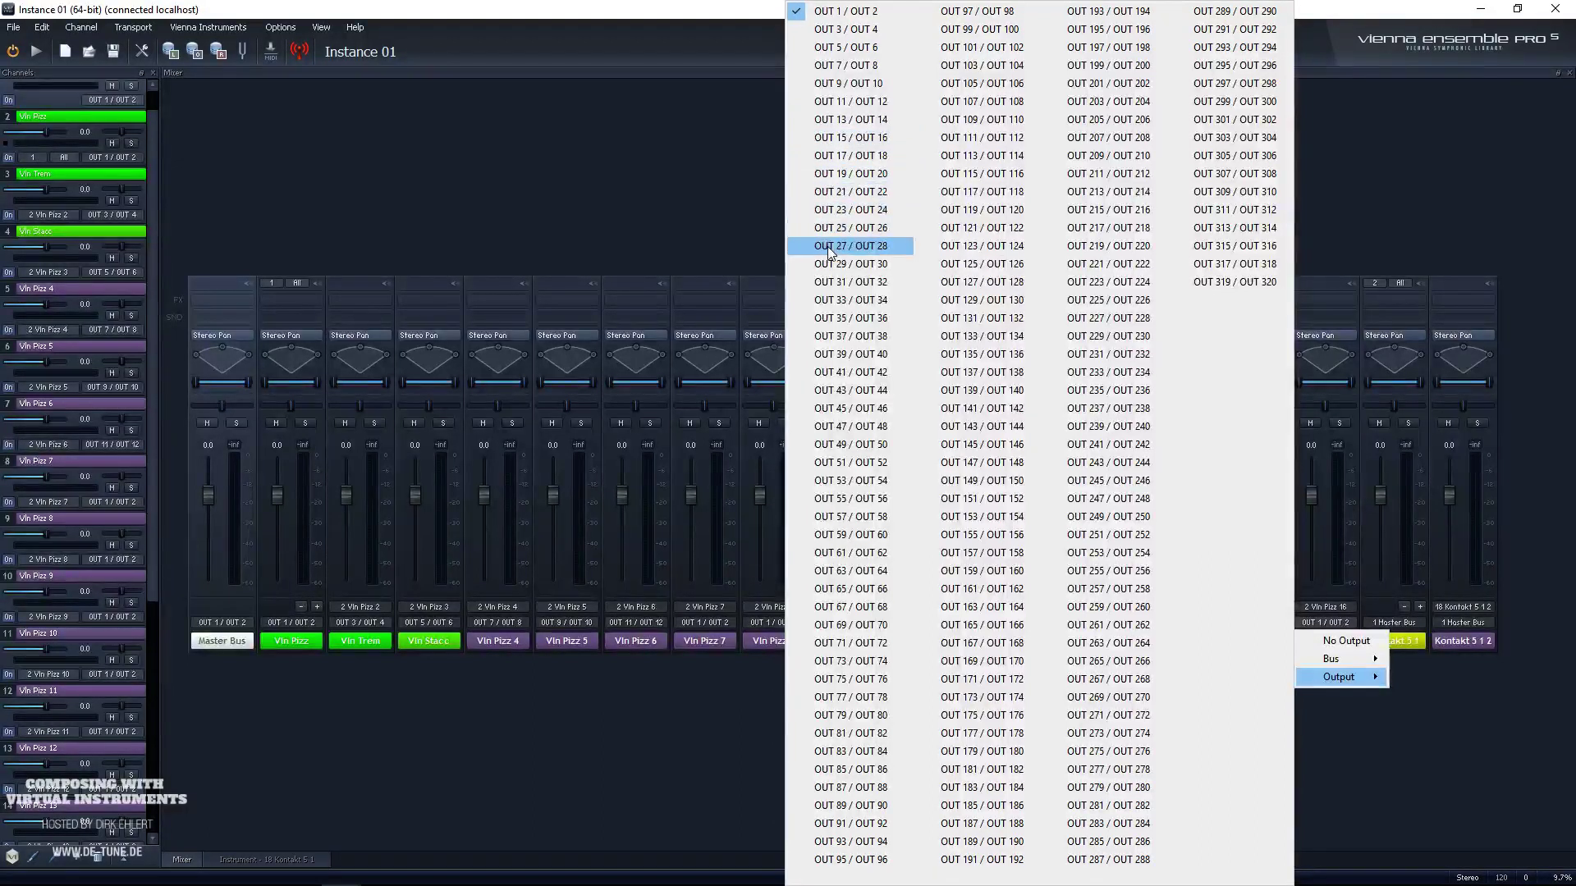
left_click(834, 281)
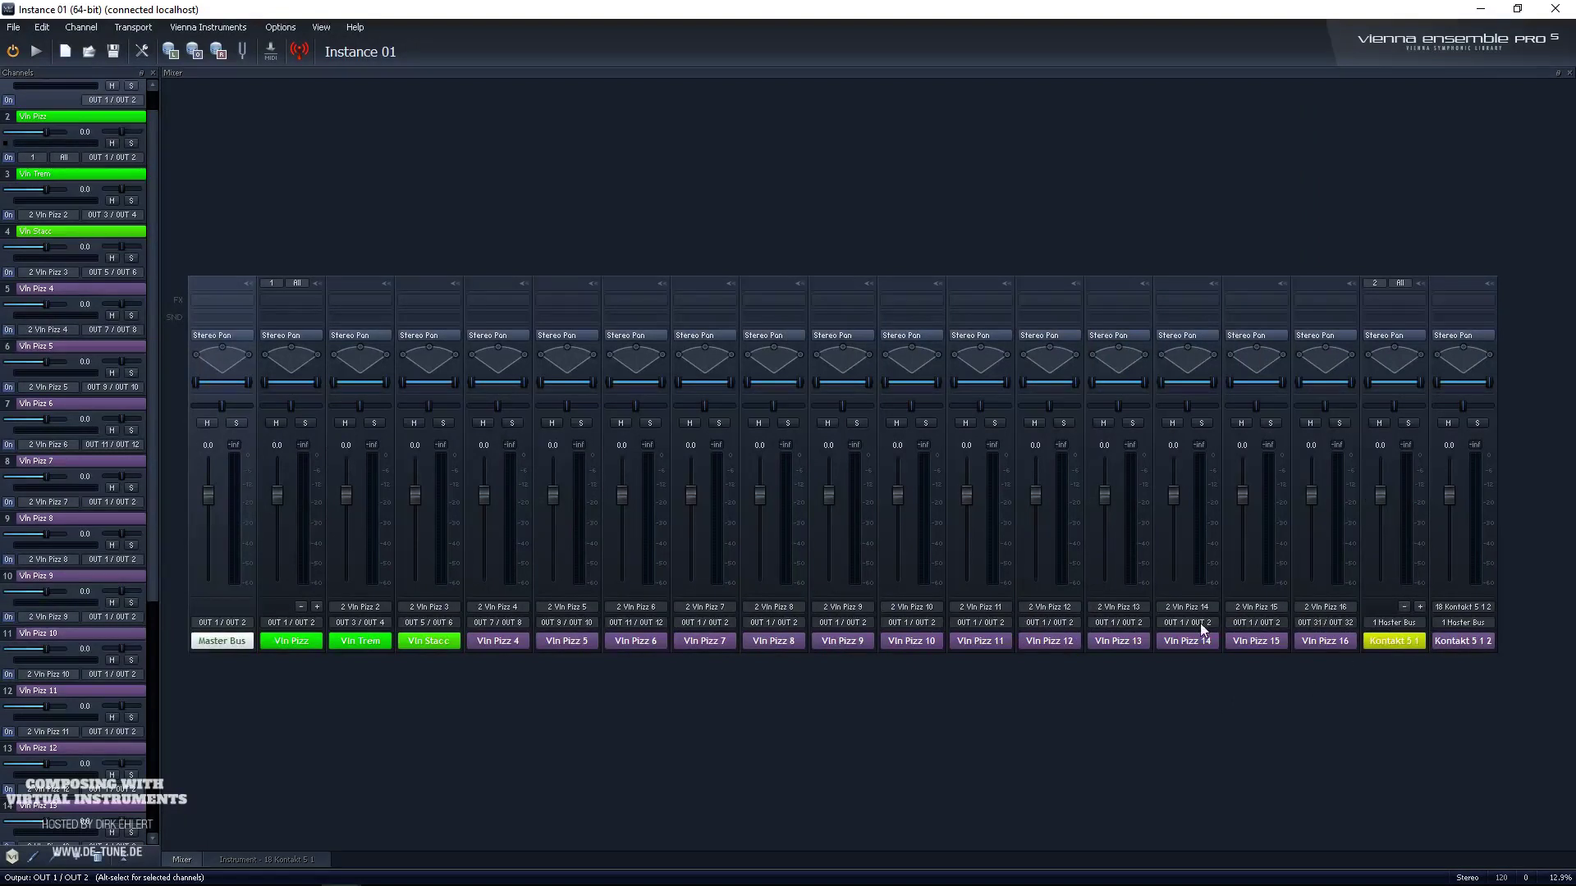
Step: Route the Kontakt 5 1 channel to OUT 33 / OUT 34 and Kontakt 5 1 2 to OUT 35 / OUT 36
left_click(1386, 623)
mouse_move(1406, 677)
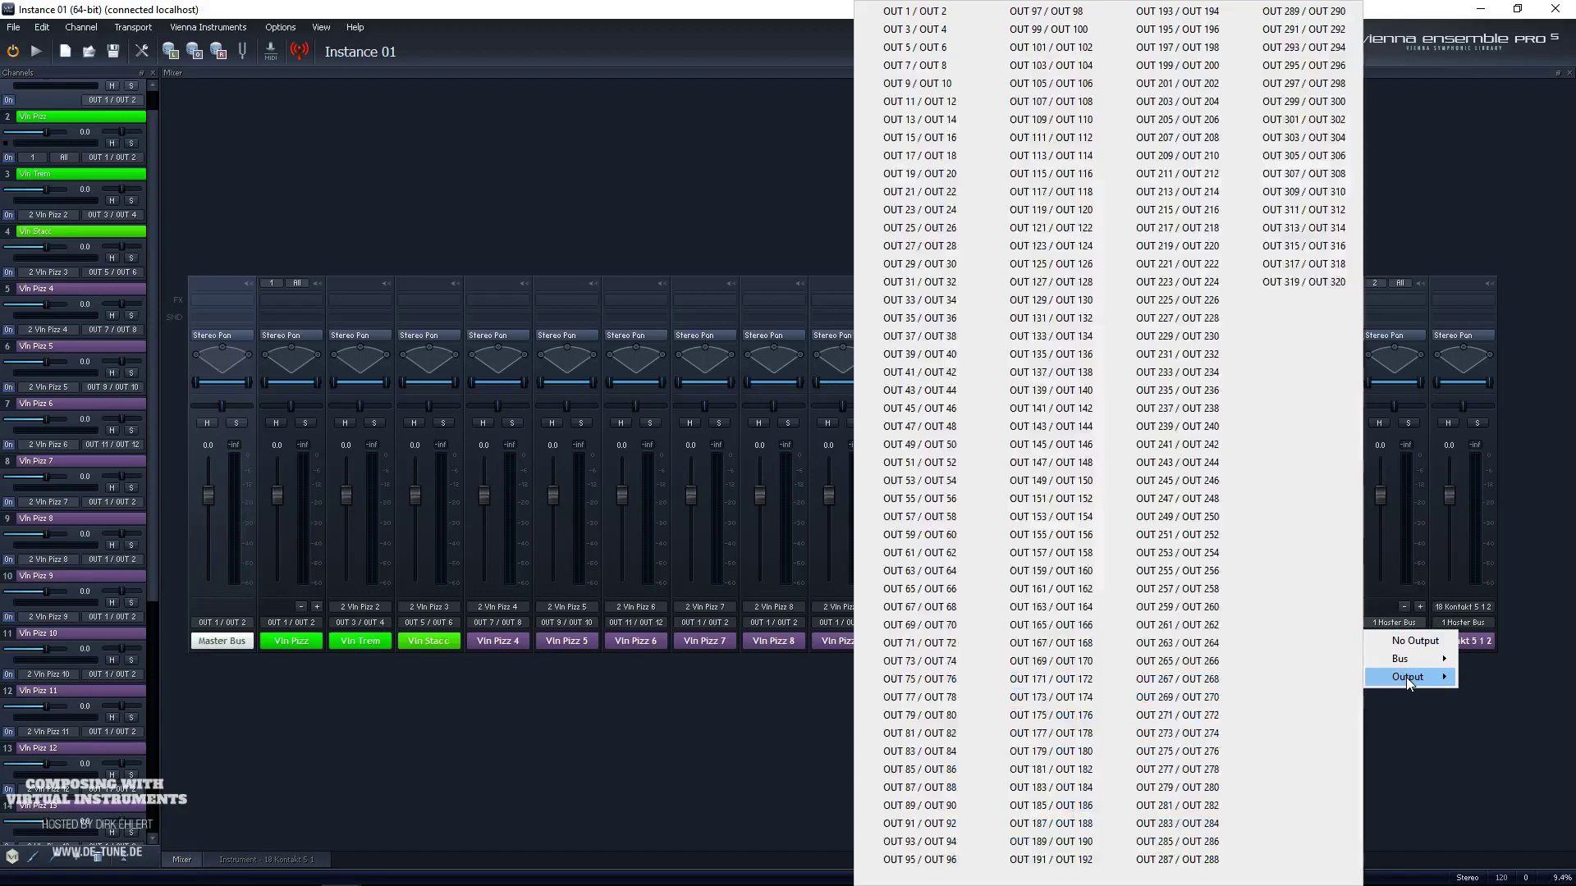
left_click(933, 299)
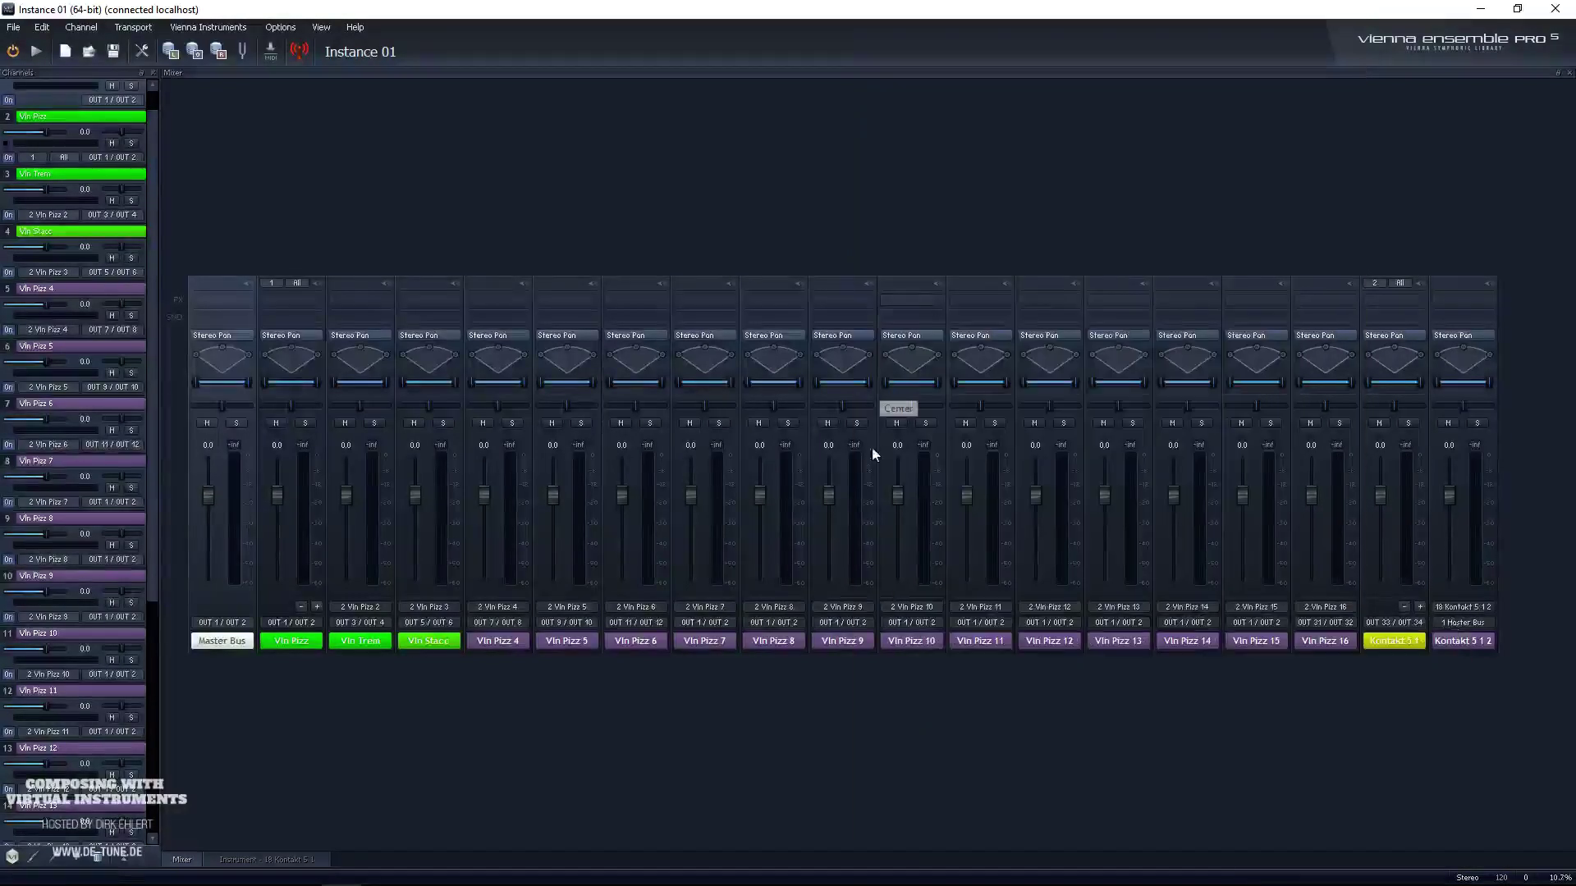
left_click(1463, 624)
mouse_move(1469, 679)
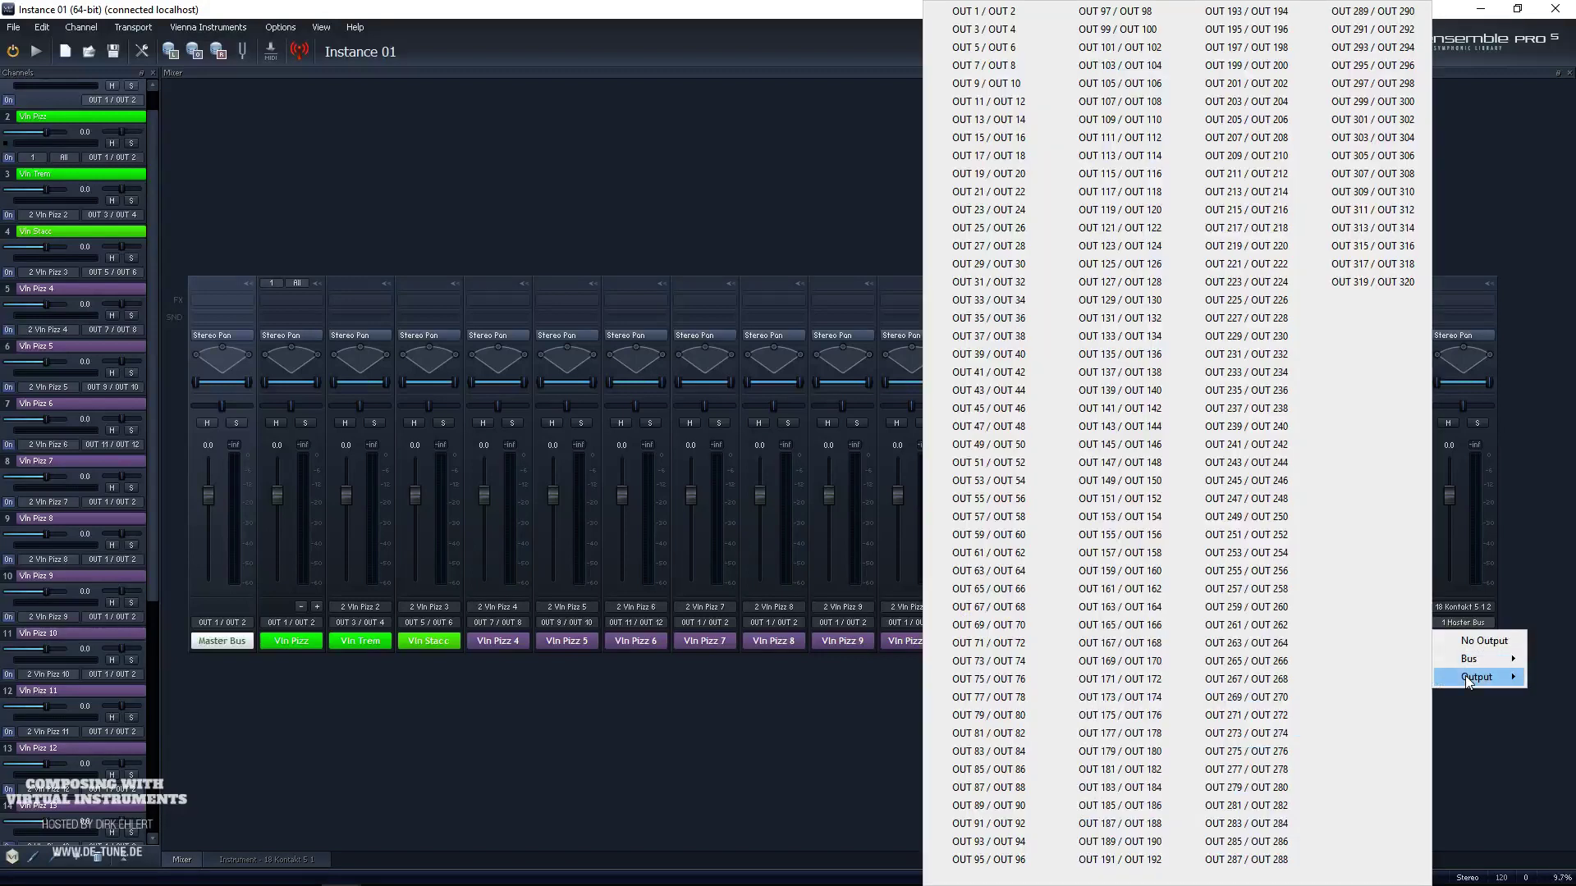
left_click(999, 320)
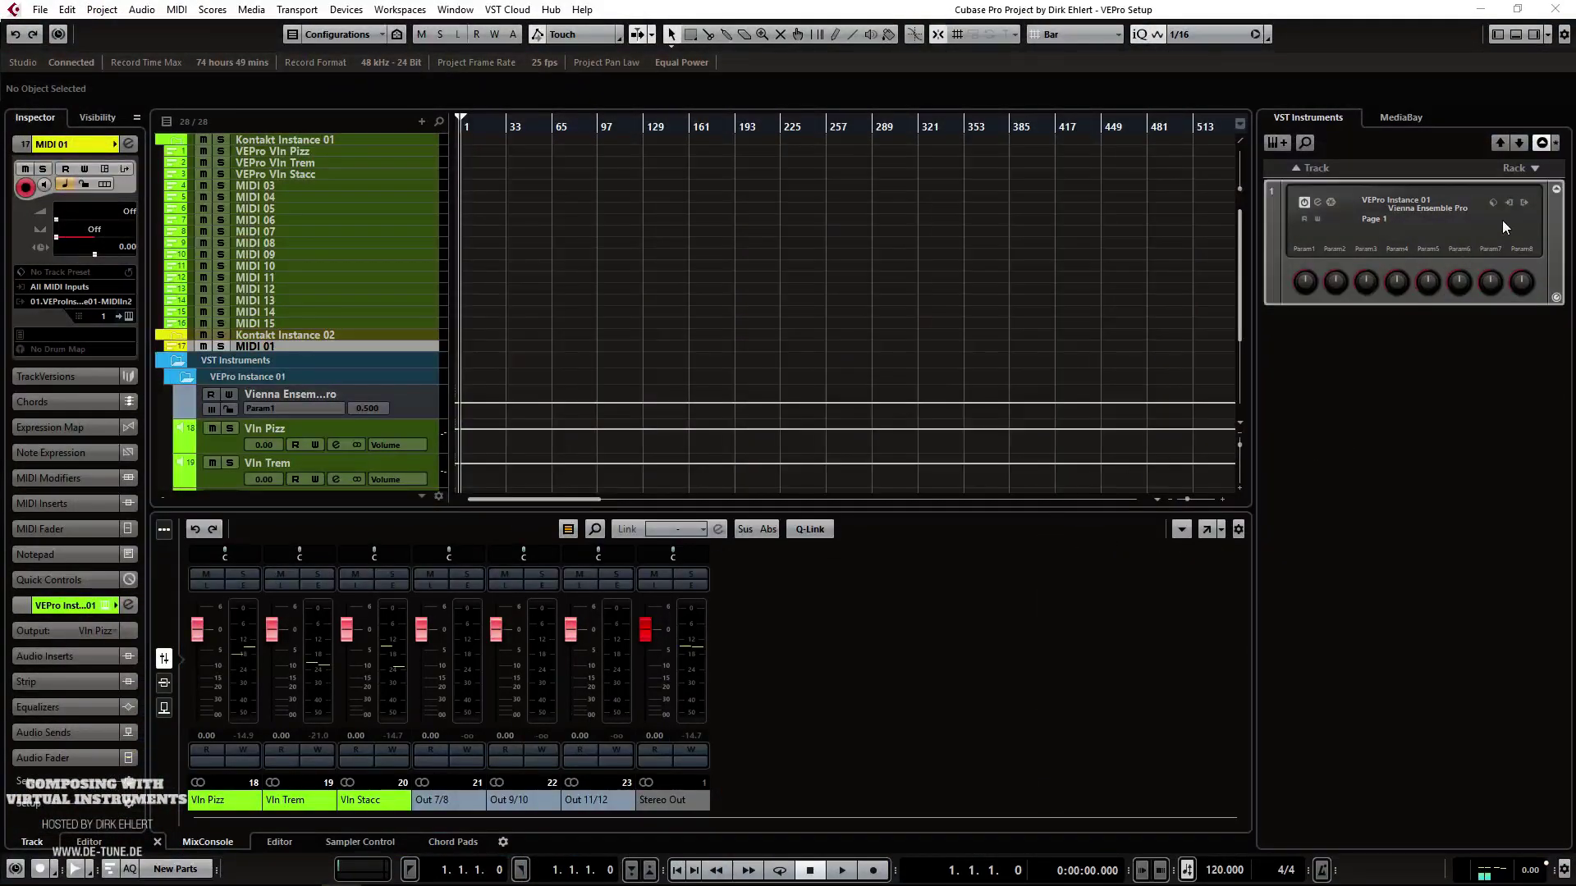
Step: Switch to Cubase and activate the VEPro Instance 01 stereo outputs from Out 13/14 through Out 31/32
left_click(1523, 203)
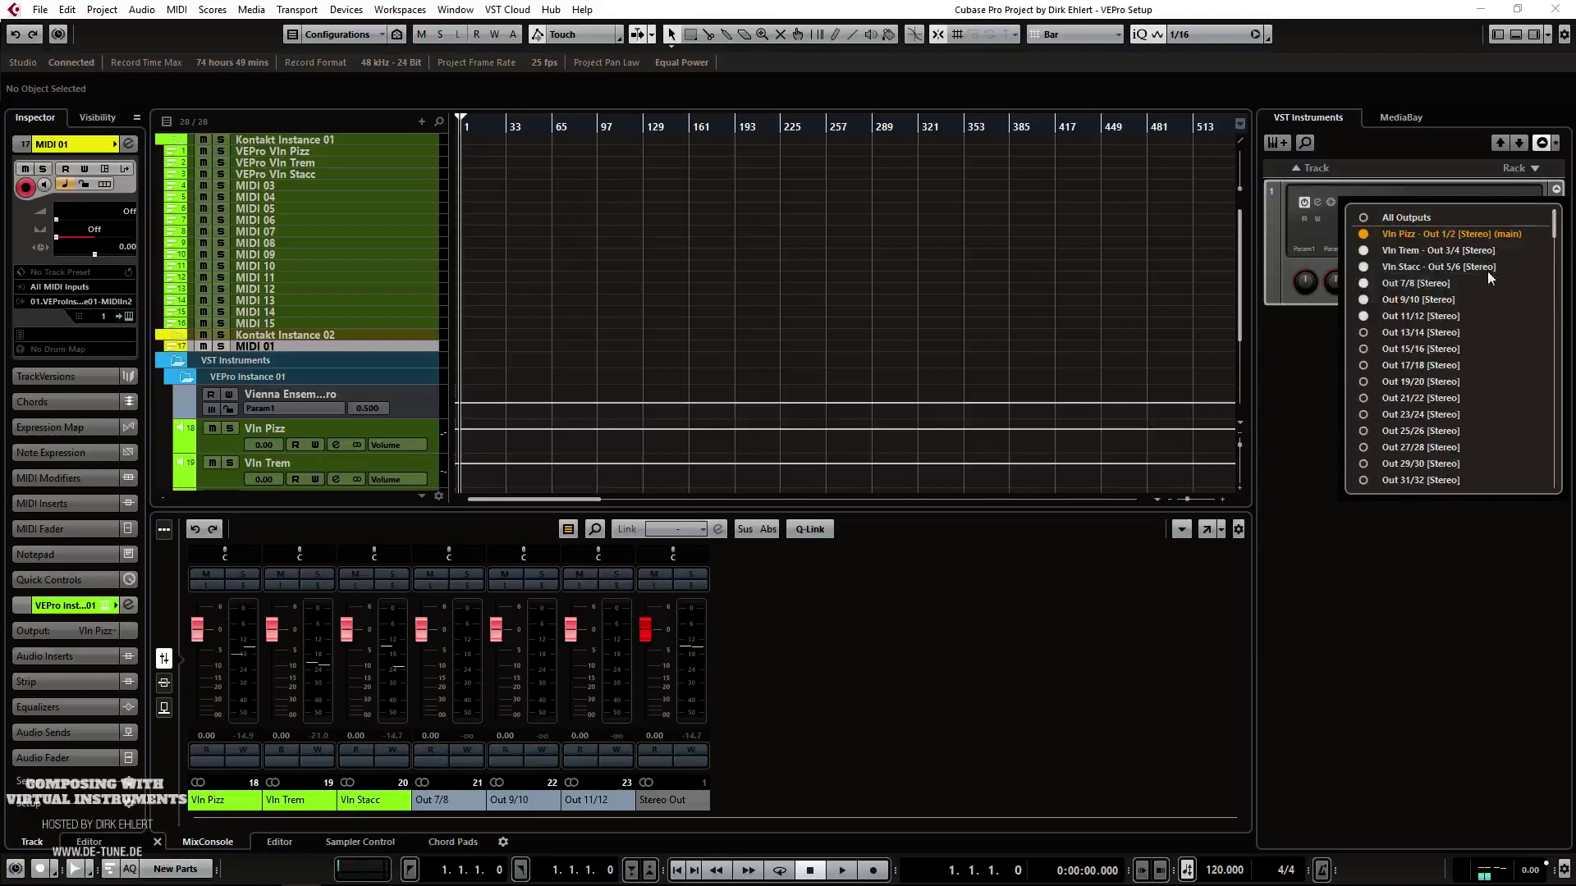
left_click(1362, 332)
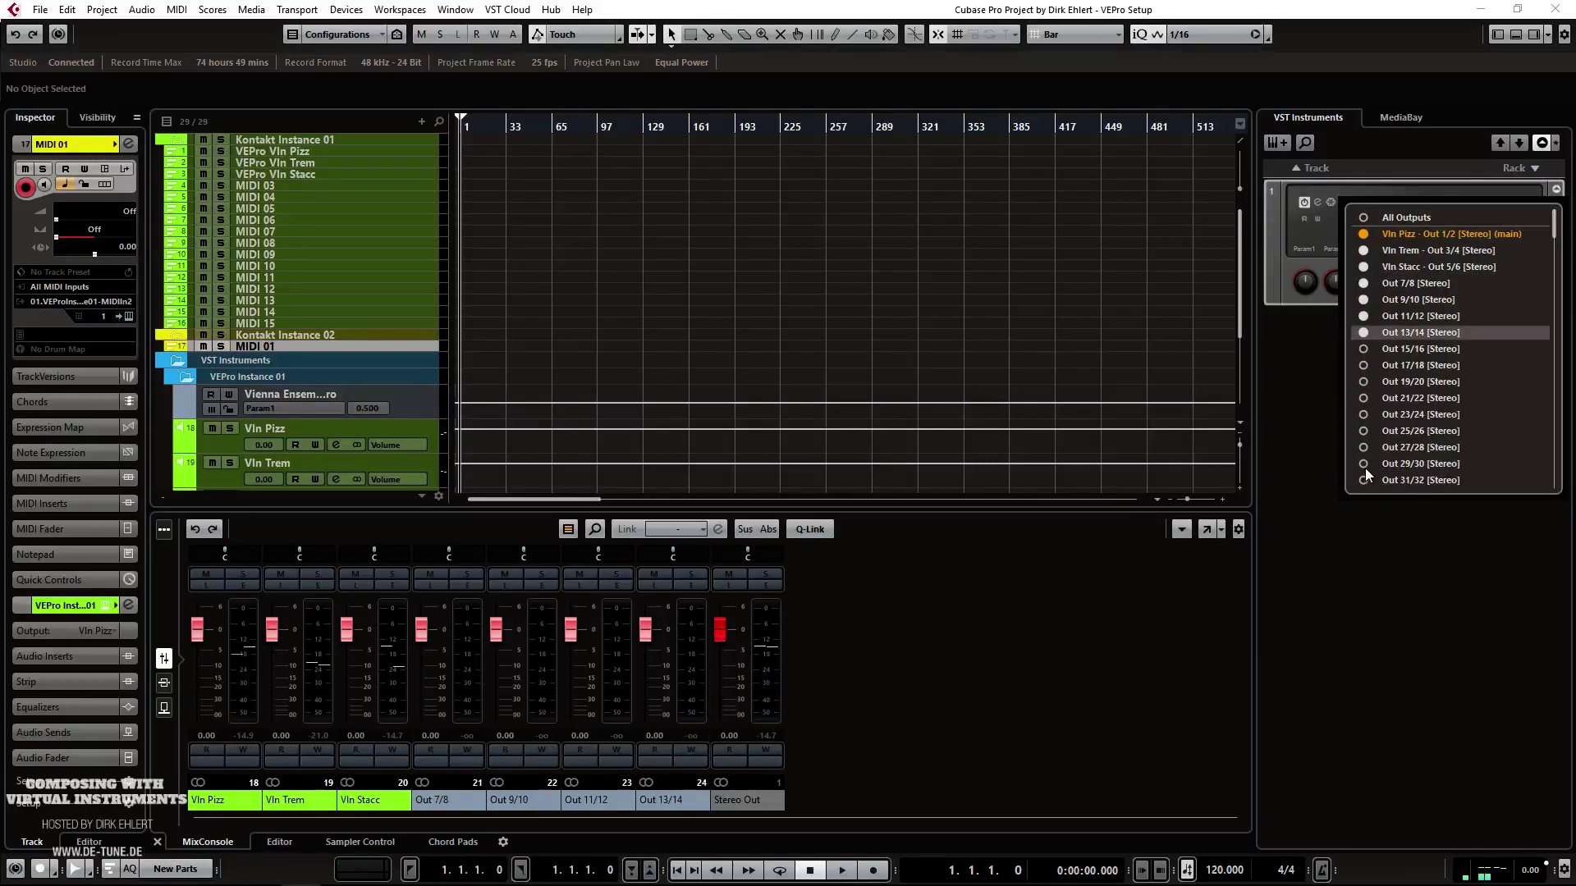
left_click(1363, 349)
left_click(1363, 366)
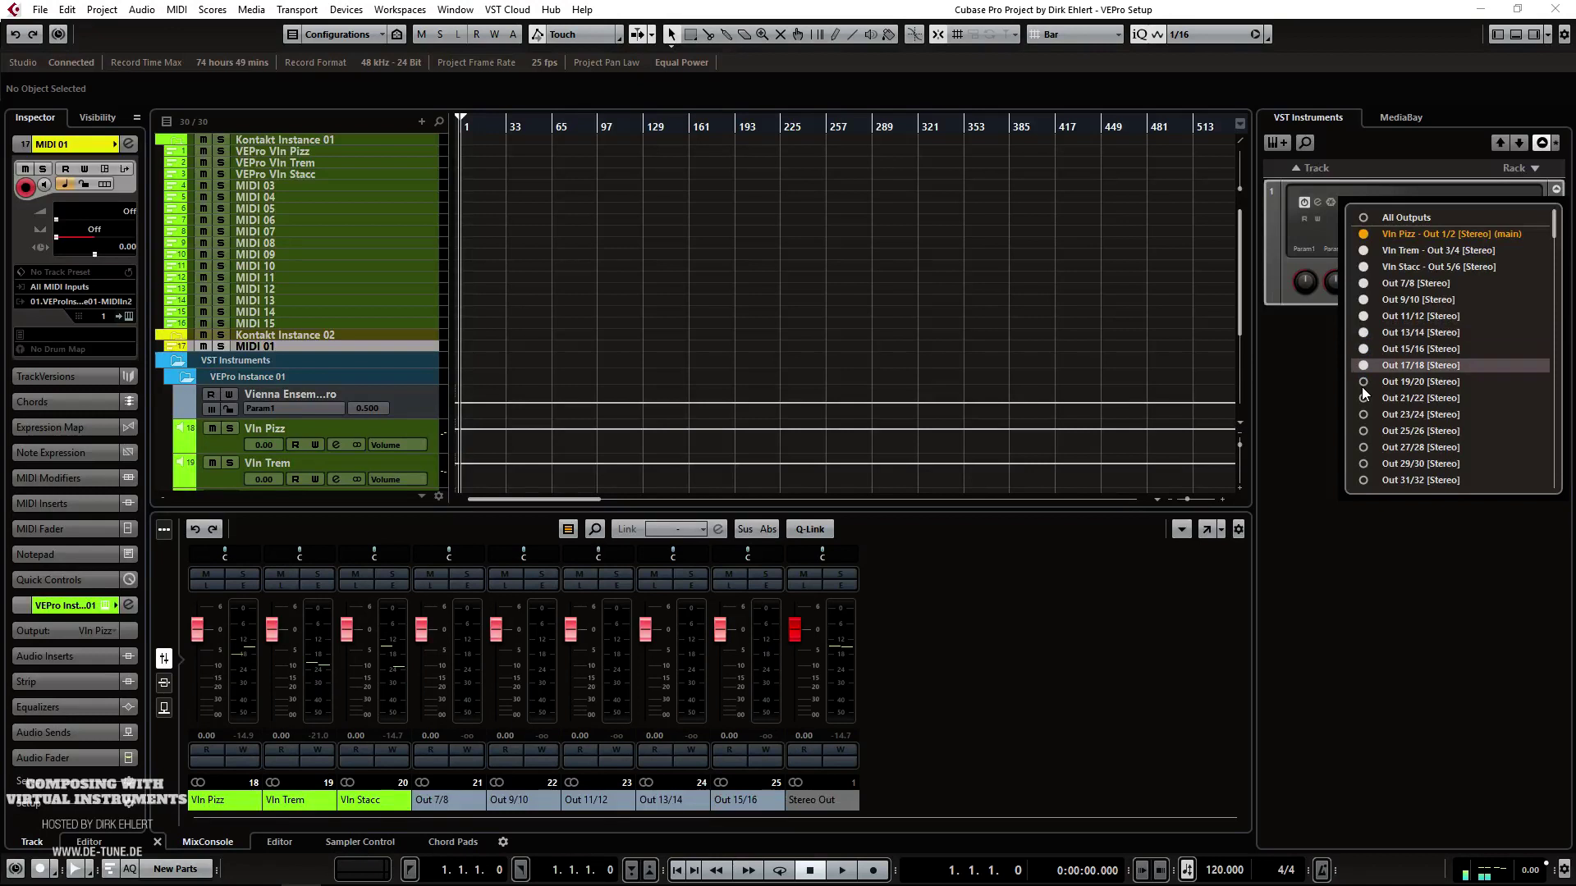
left_click(1363, 382)
left_click(1363, 398)
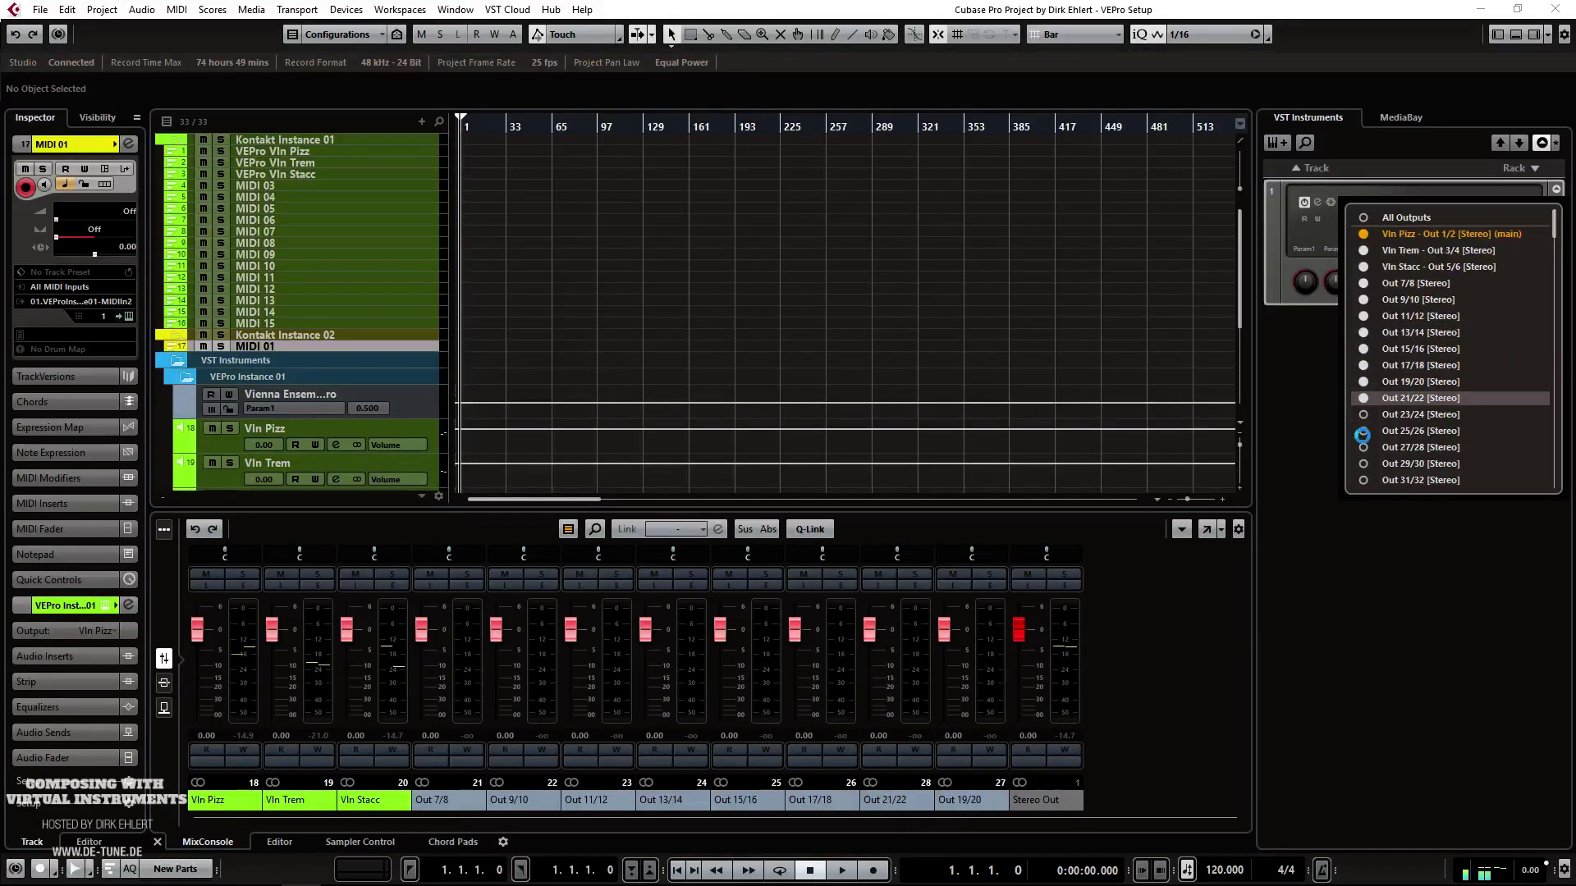
left_click(1363, 414)
left_click(1363, 430)
left_click(1363, 448)
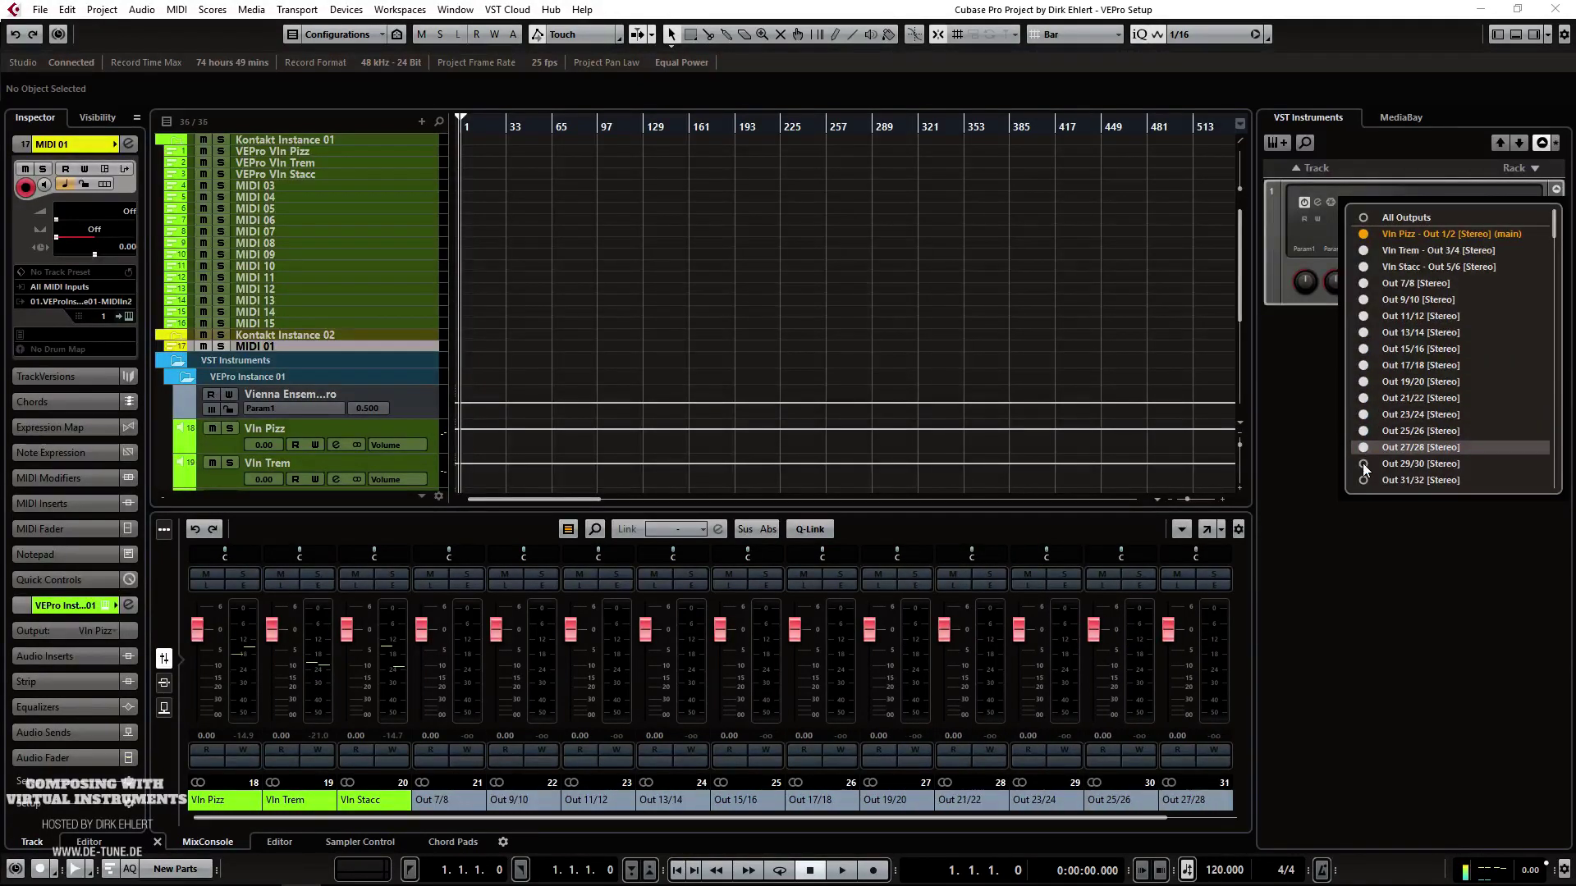
left_click(1363, 464)
left_click(1363, 480)
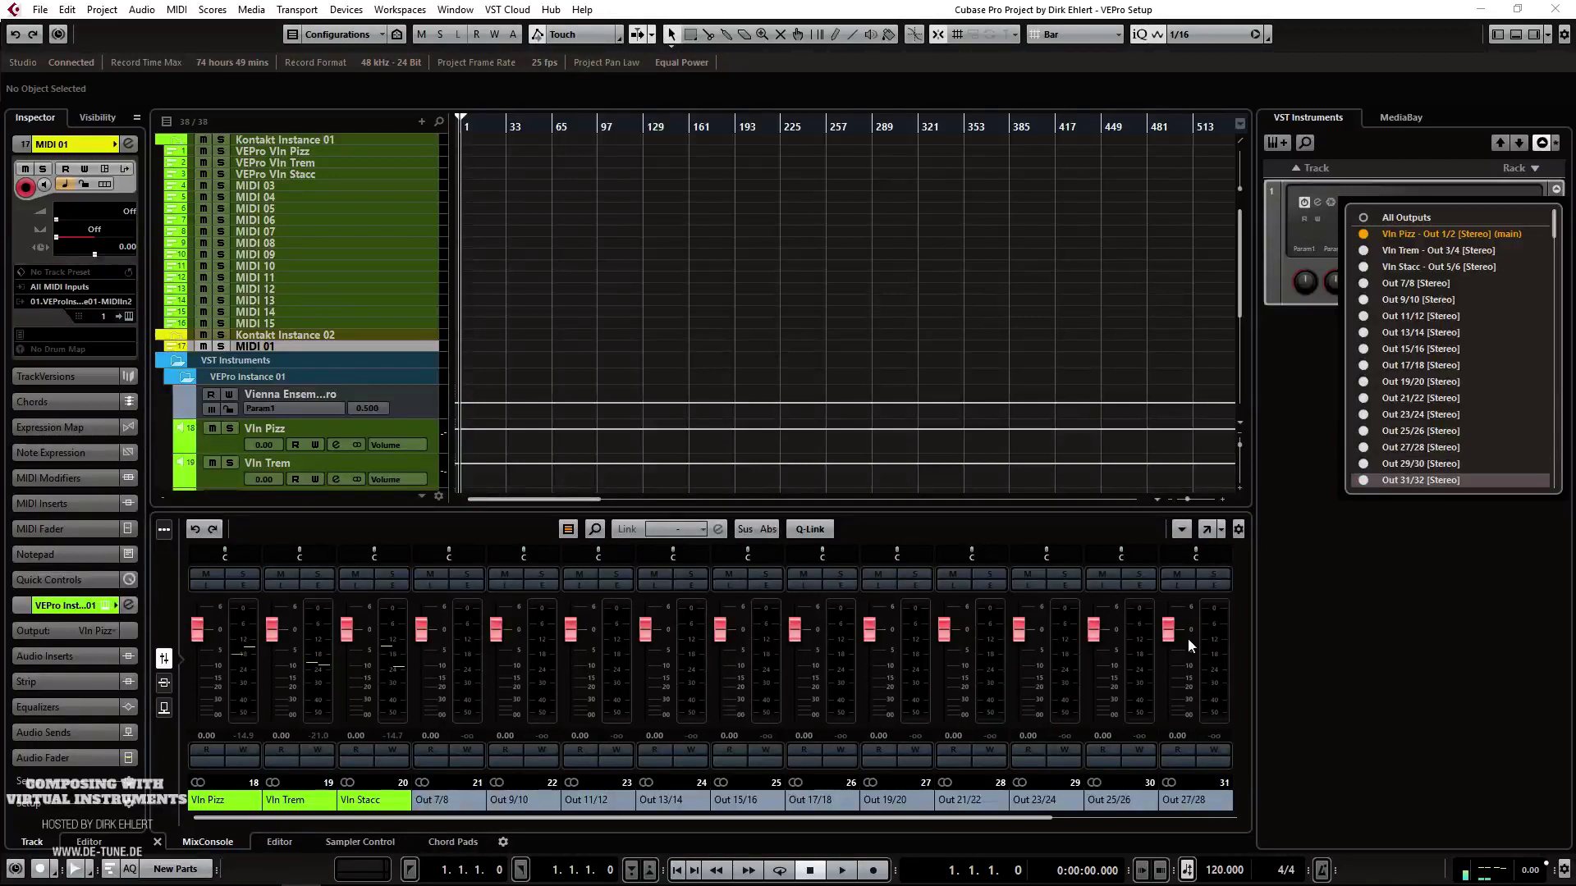
left_click(769, 712)
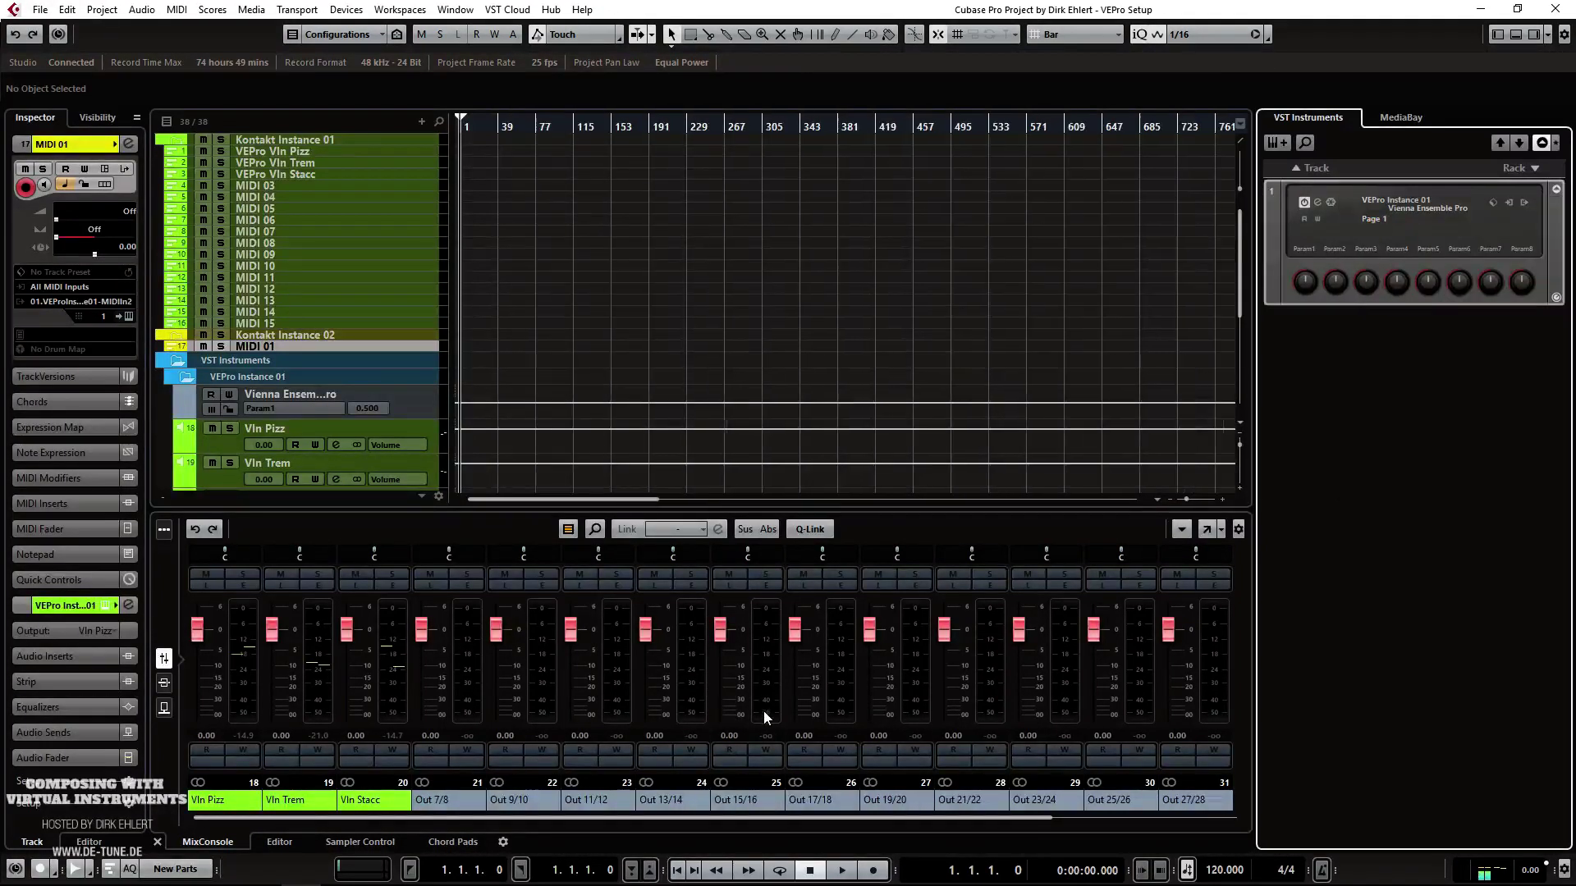
Step: Color the output channels from Out 7/8 through Out 31/32 the same light green as the Vln channels
left_click(765, 710)
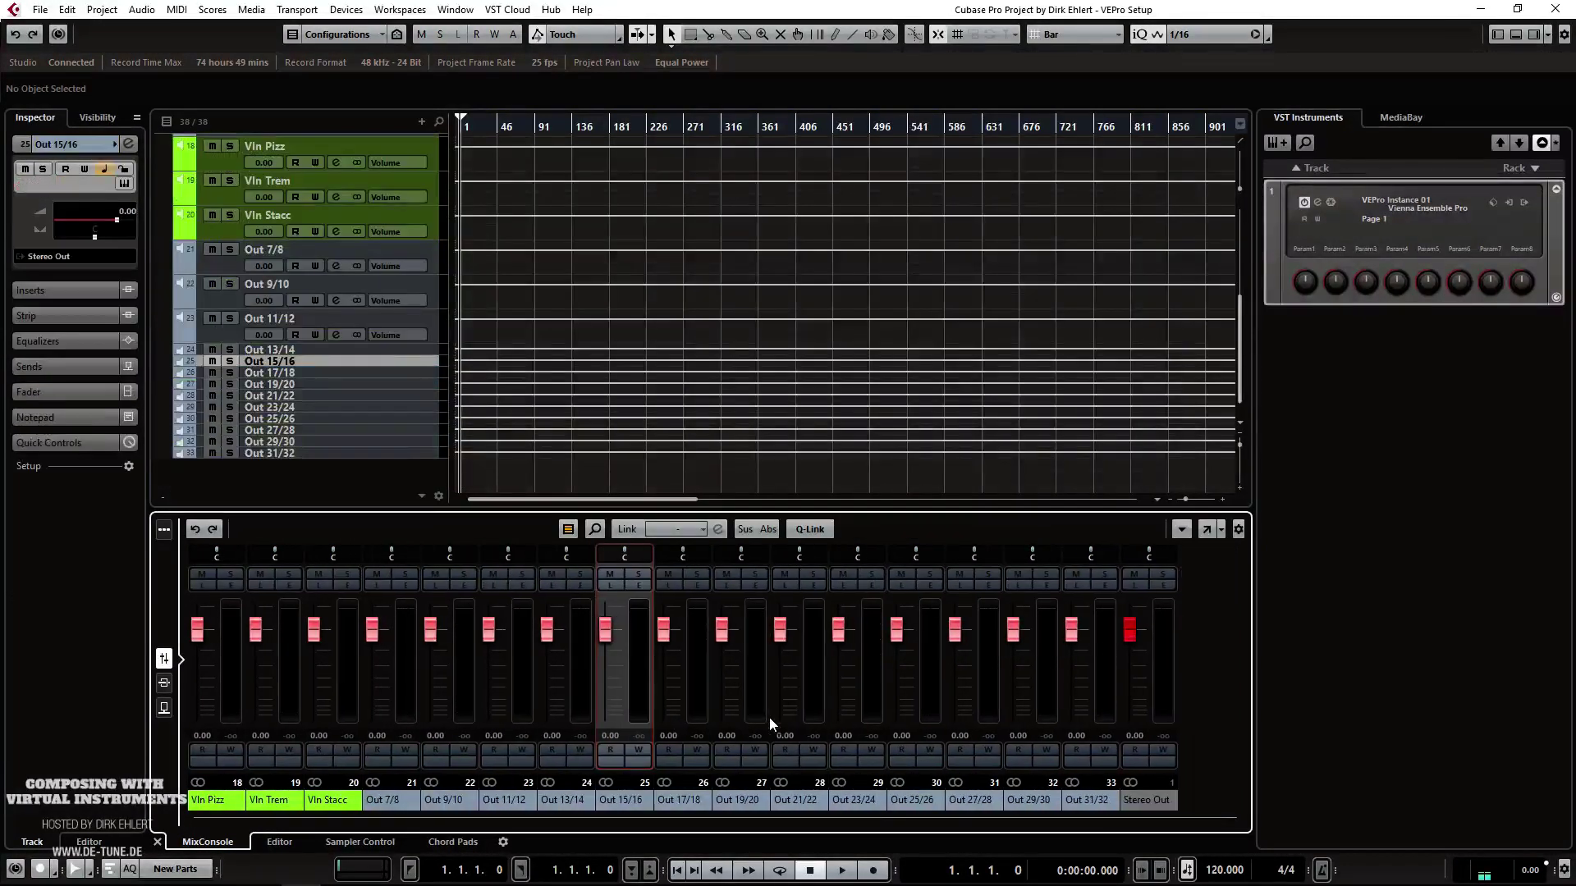
left_click(1036, 718)
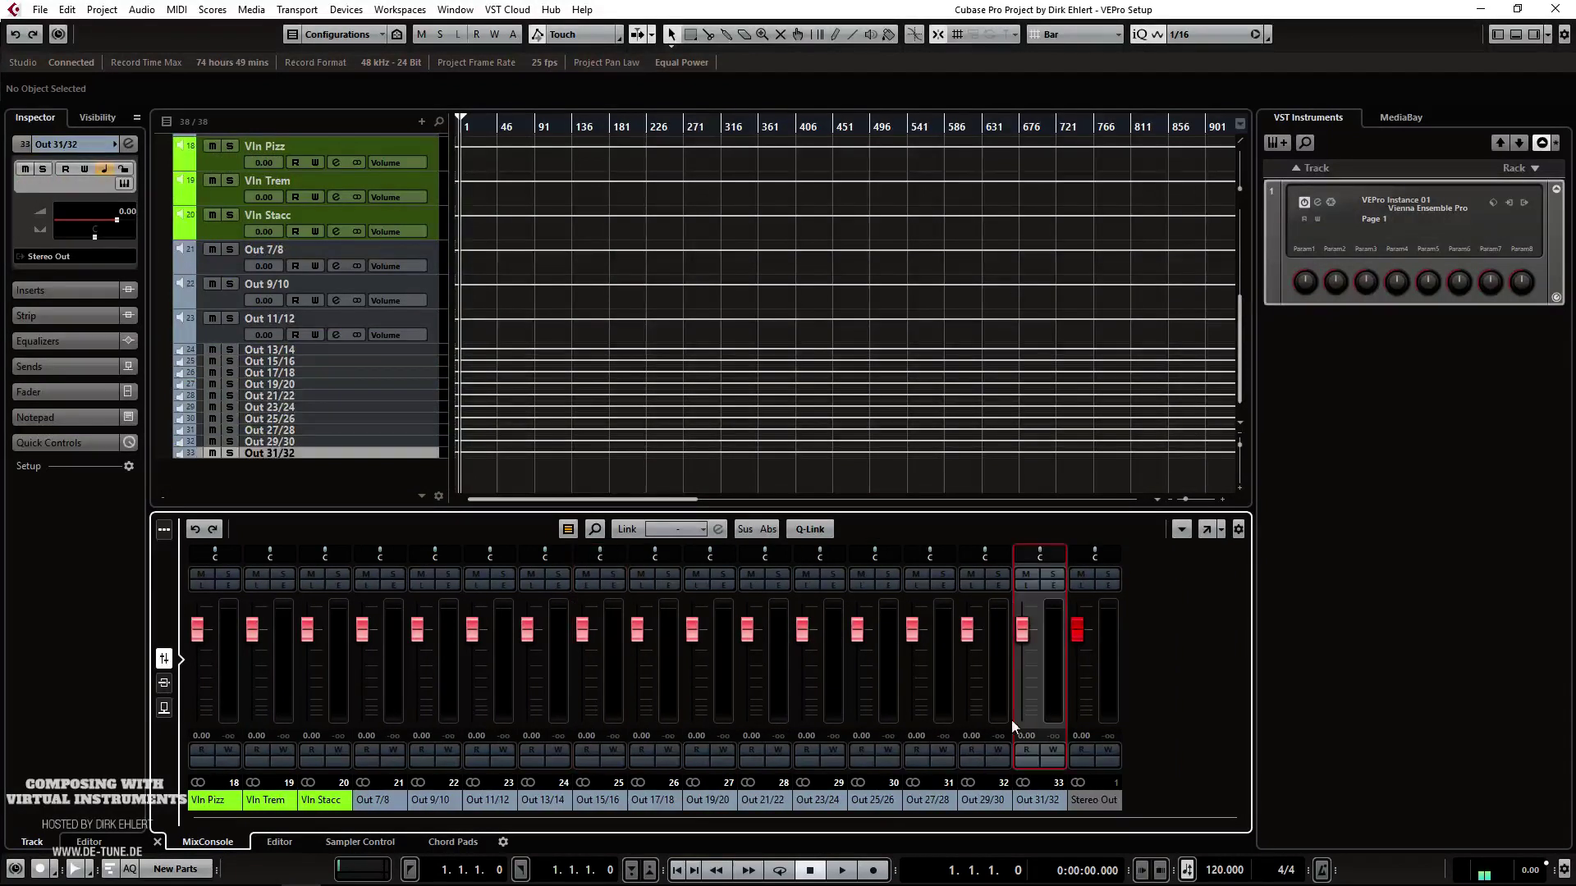
left_click(399, 710)
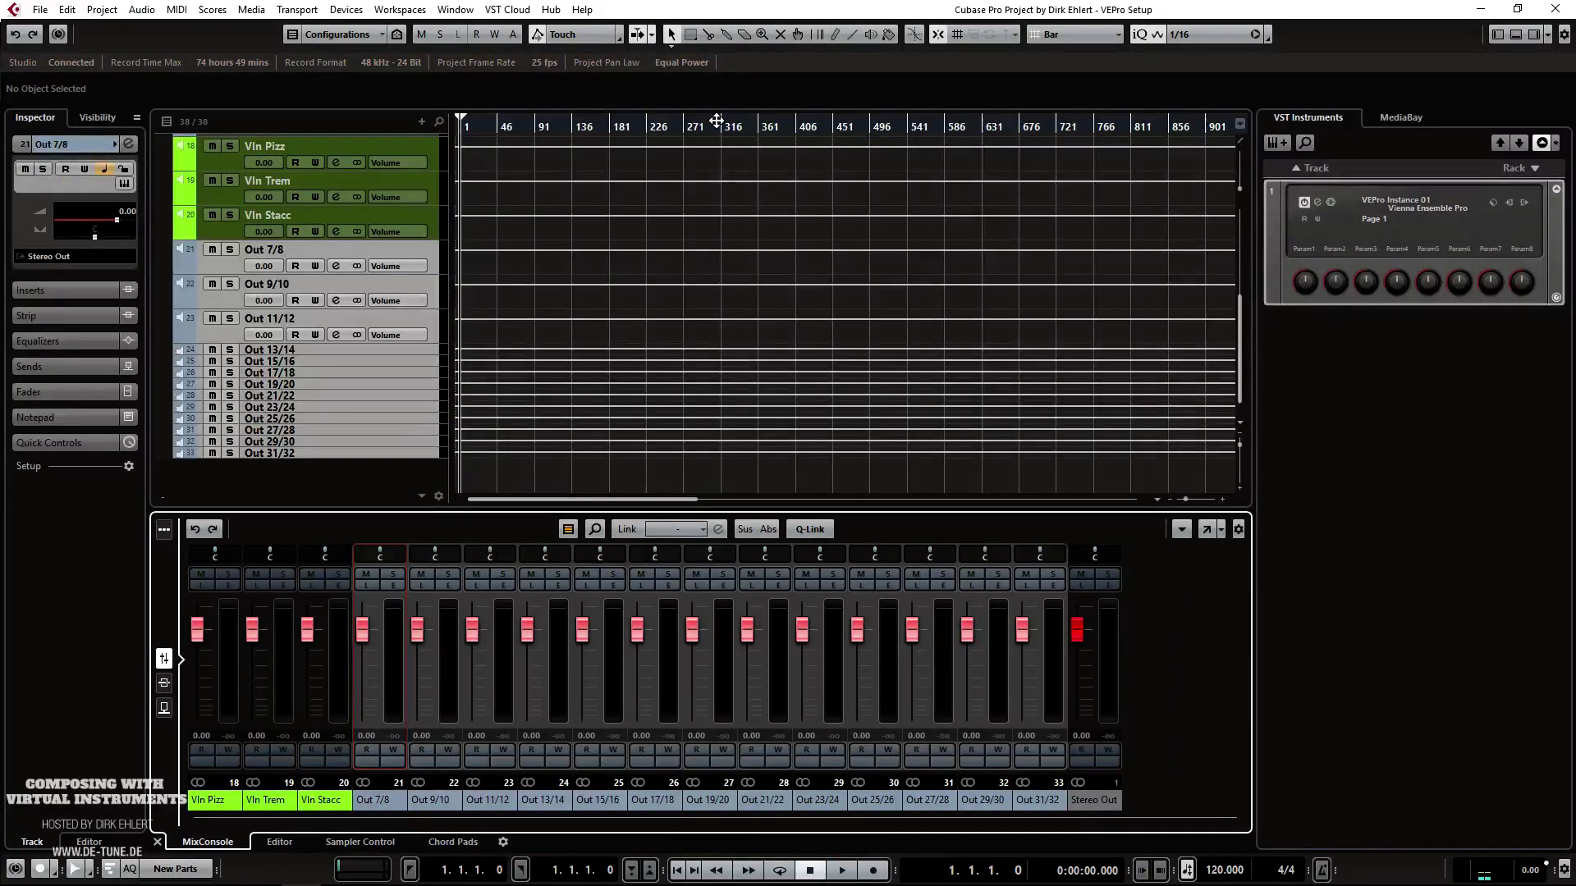
left_click(888, 36)
left_click(910, 160)
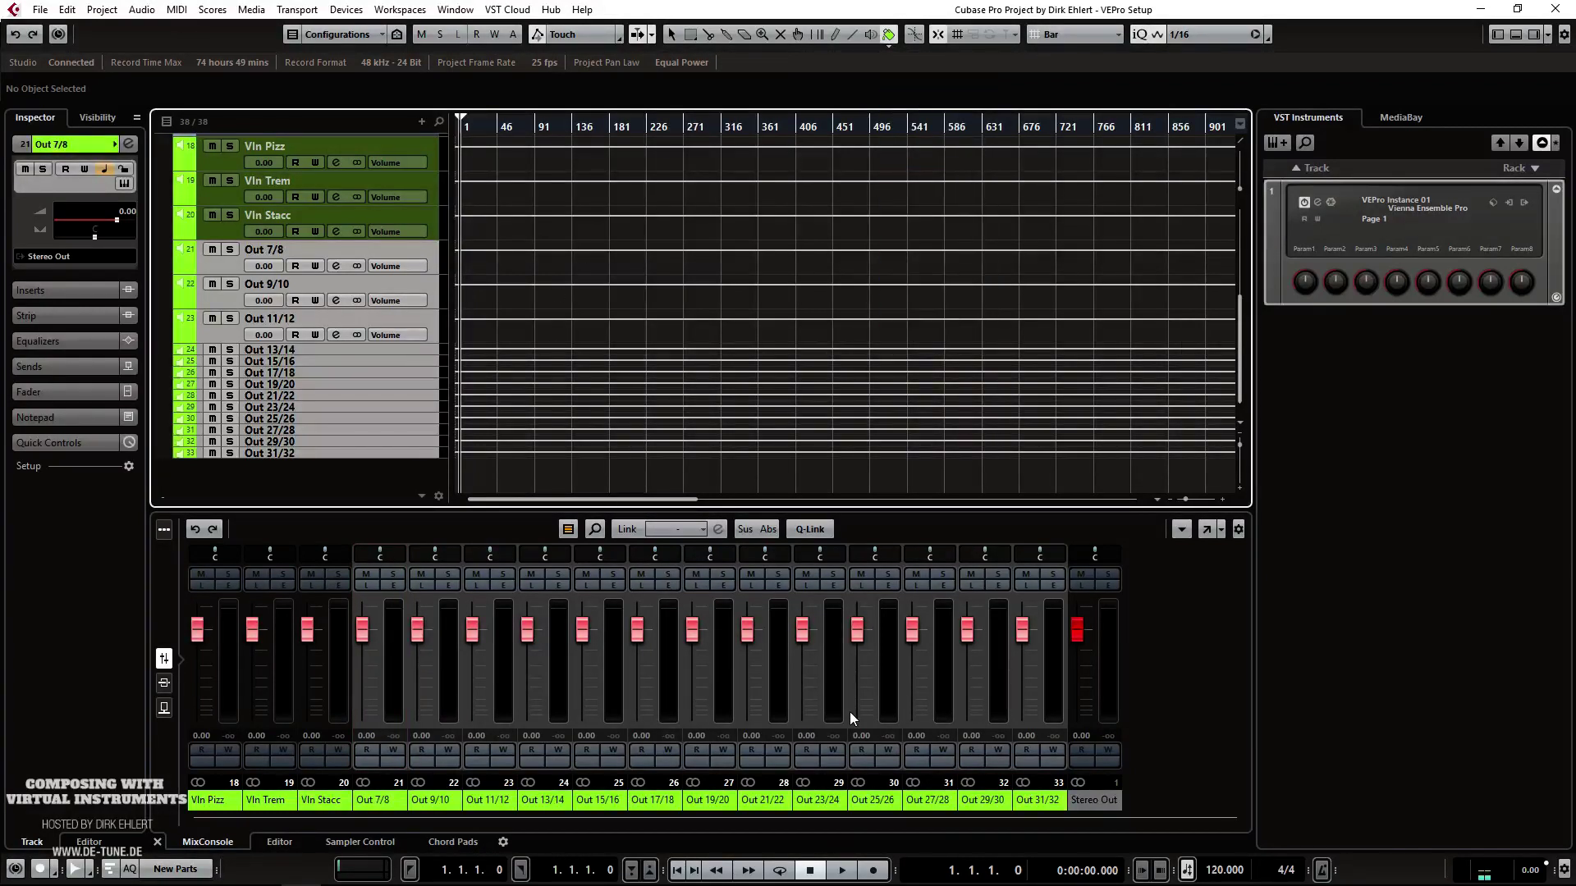
left_click(1054, 701)
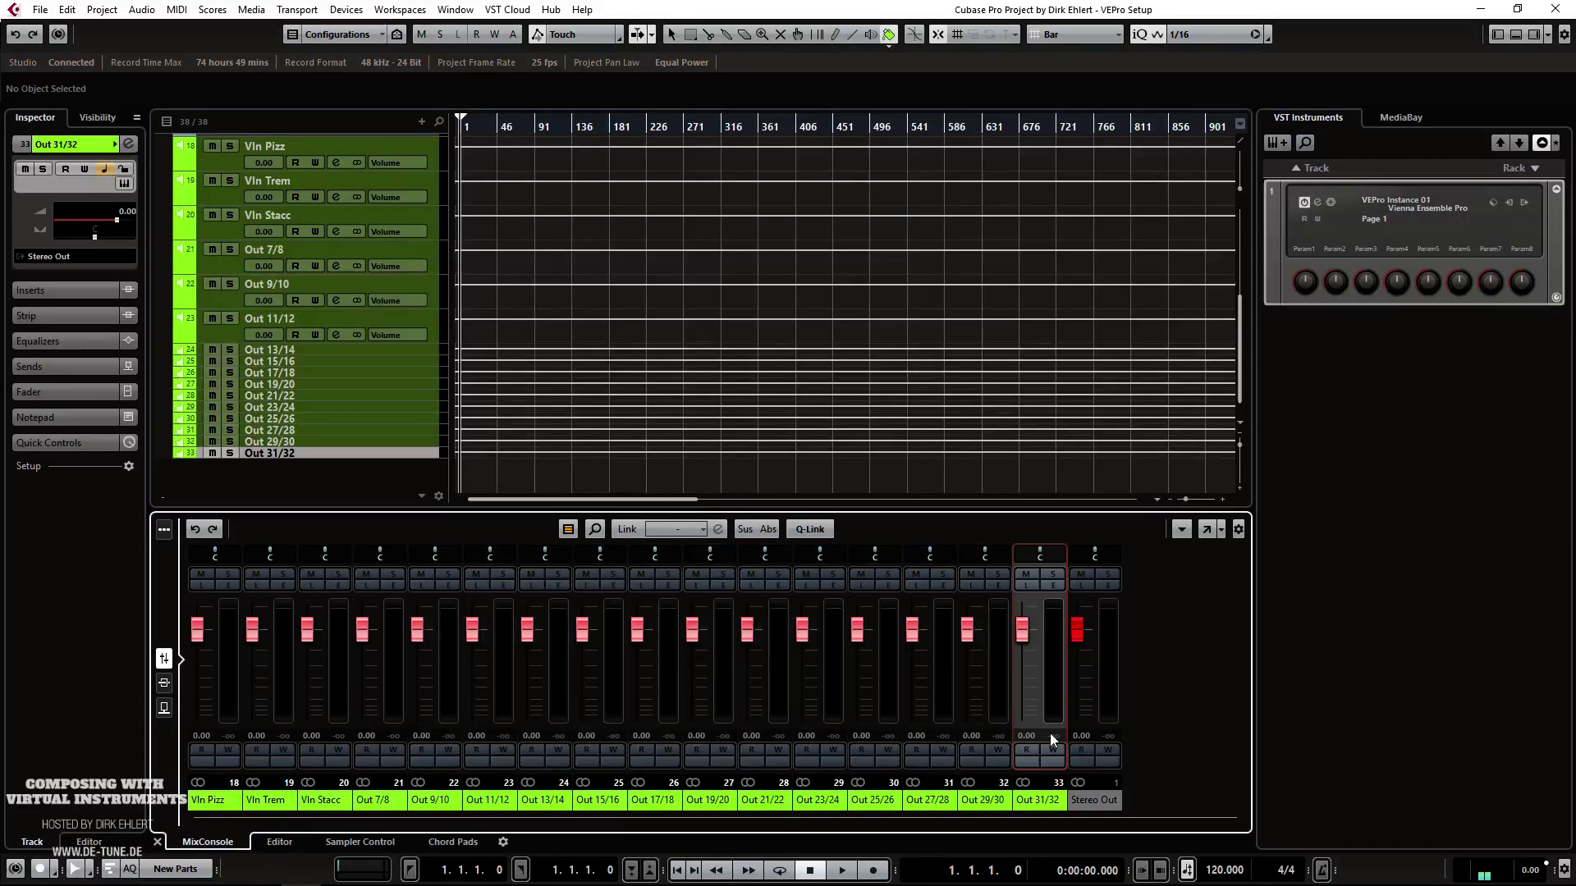
Step: Activate the Out 33/34 and Out 35/36 stereo outputs of VEPro Instance 01
left_click(1524, 204)
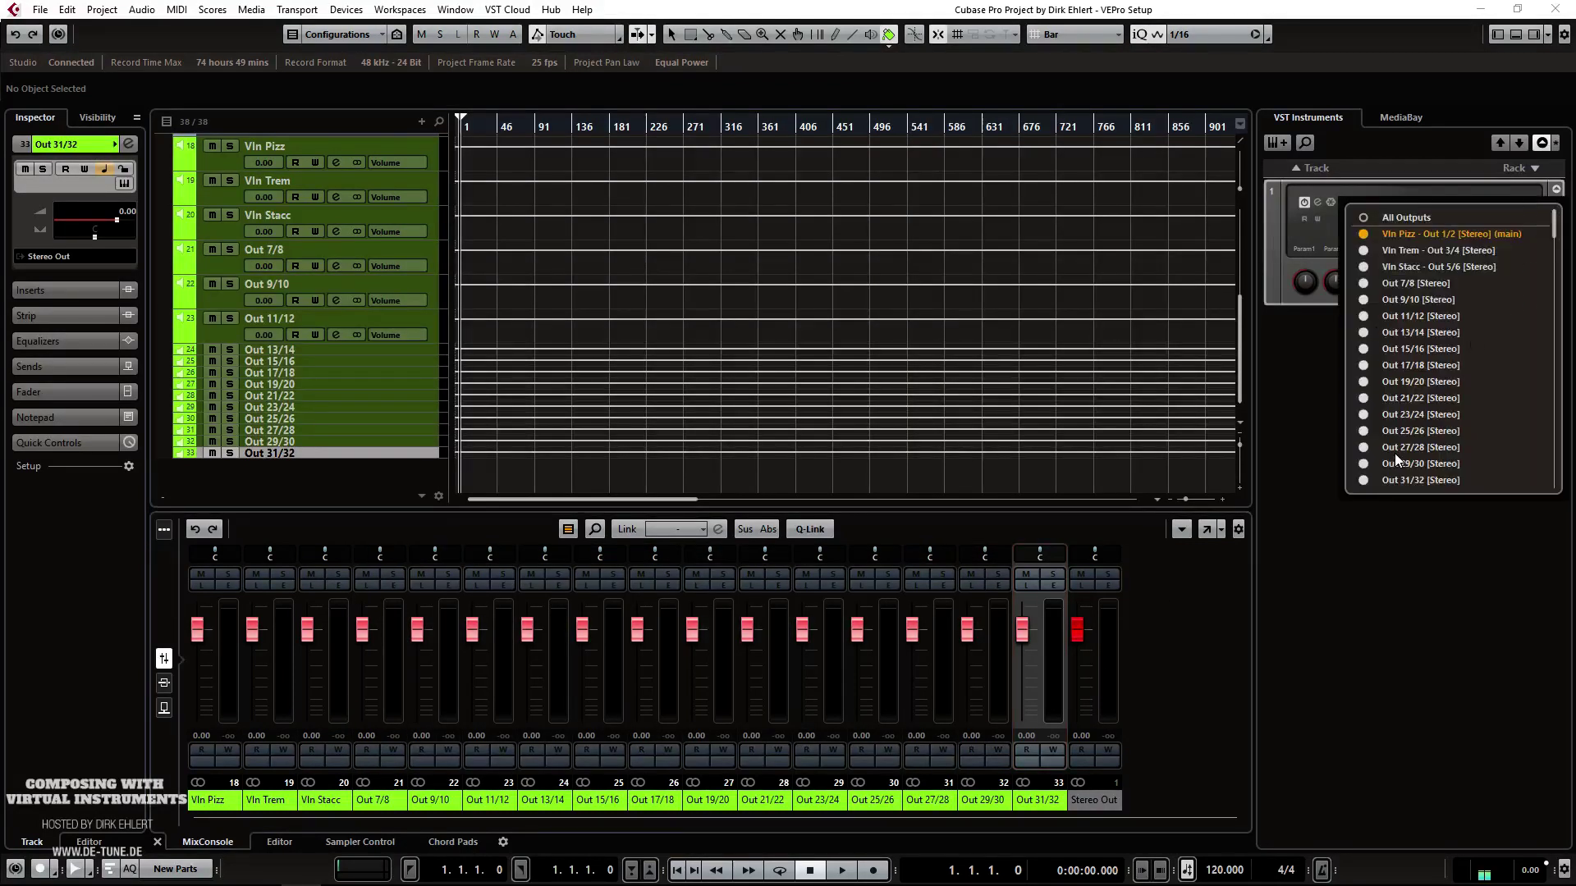
scroll(1395, 460, "down", 3)
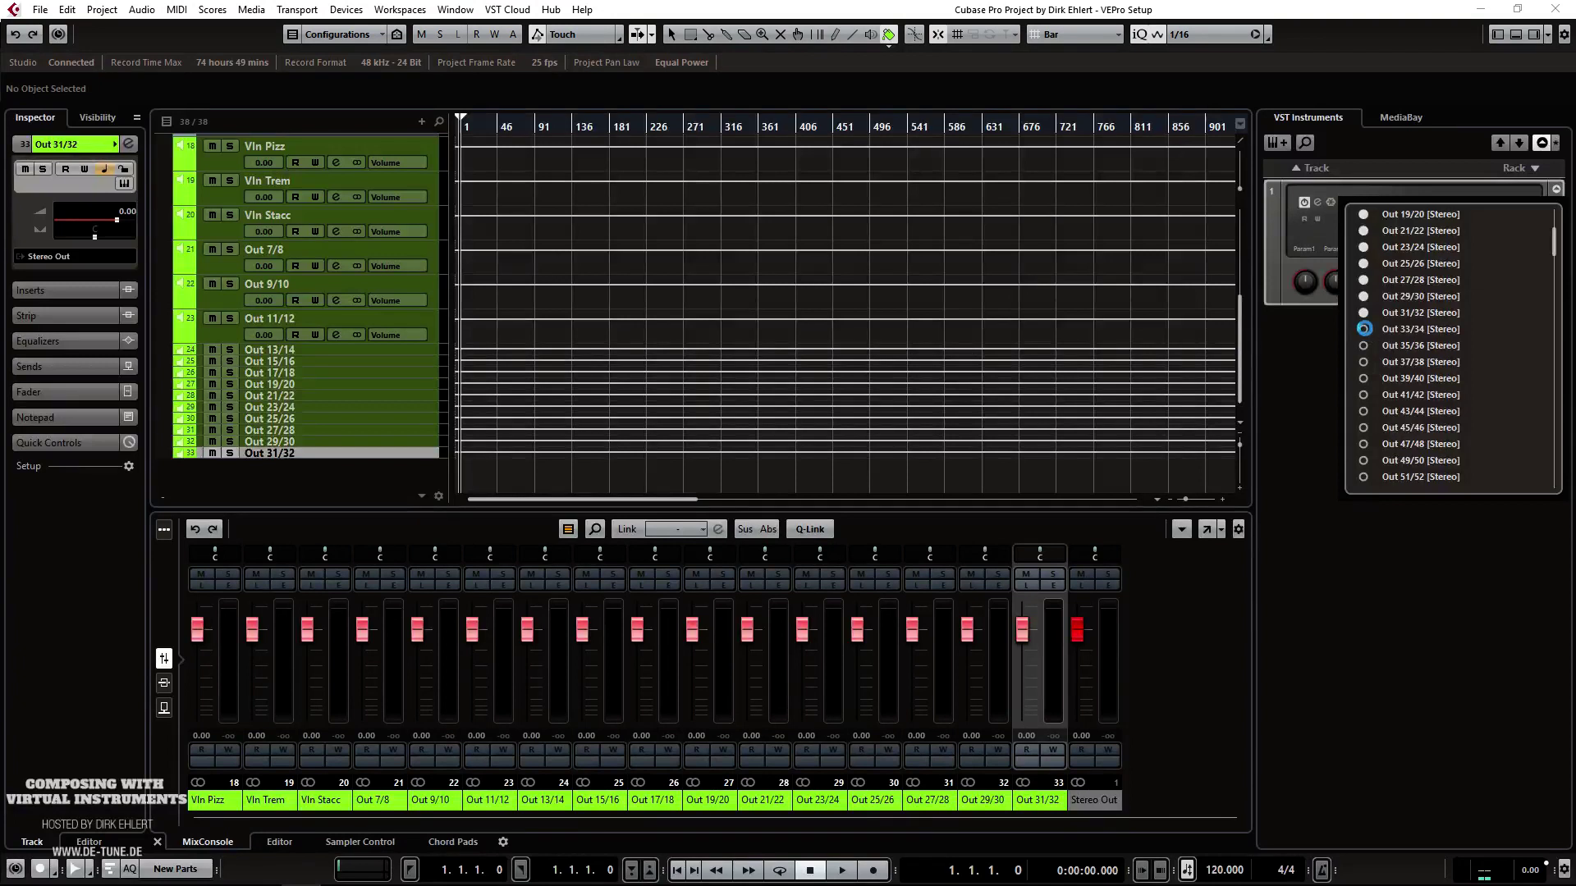
left_click(1364, 329)
left_click(1364, 345)
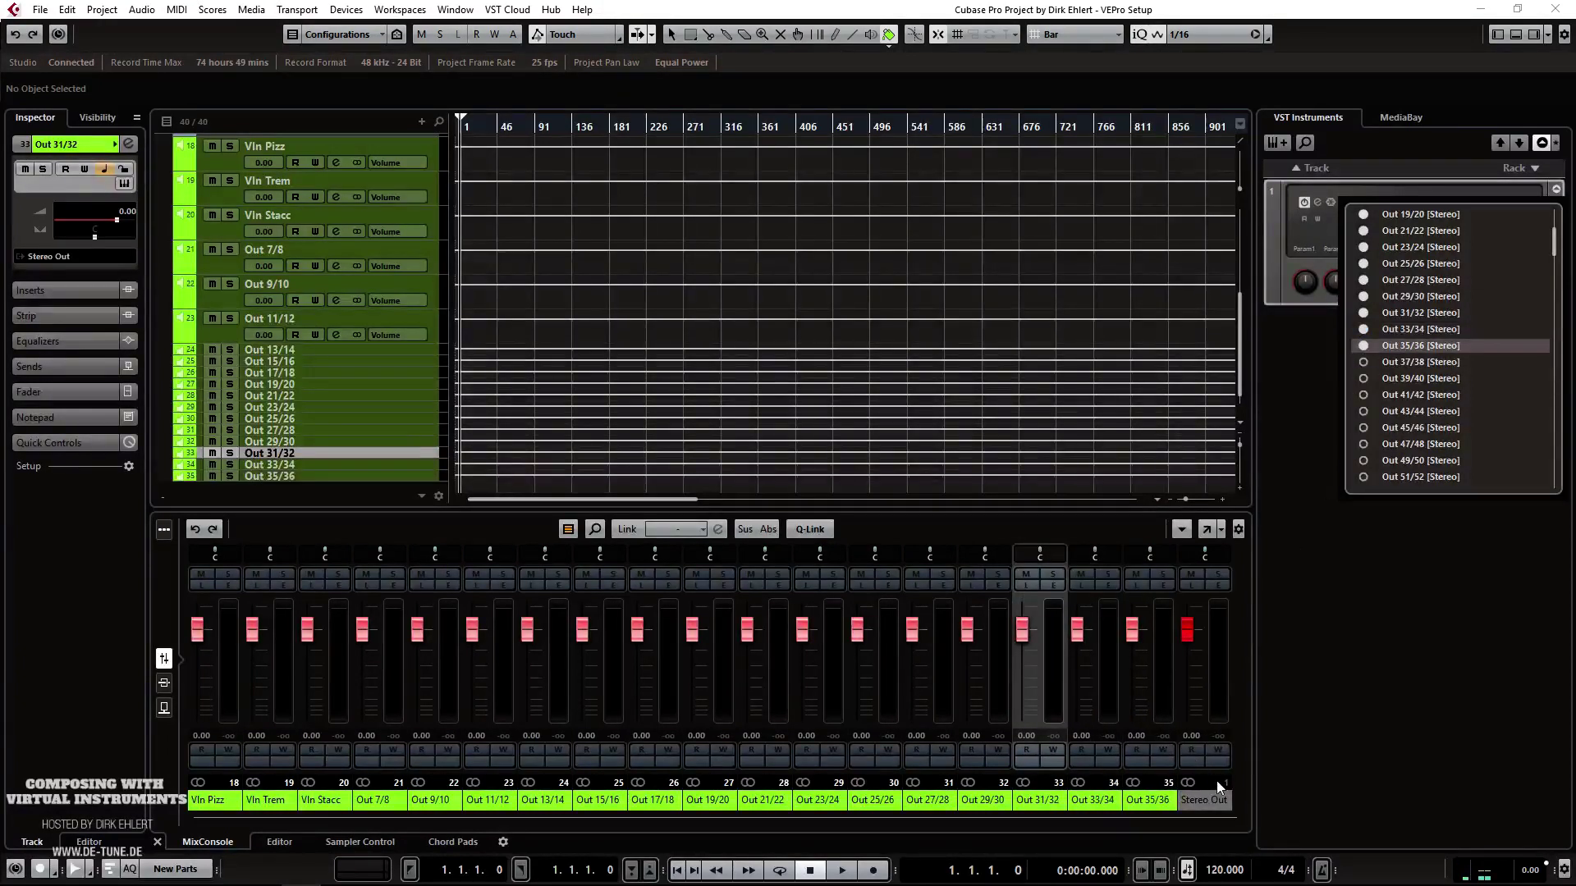
left_click(1121, 806)
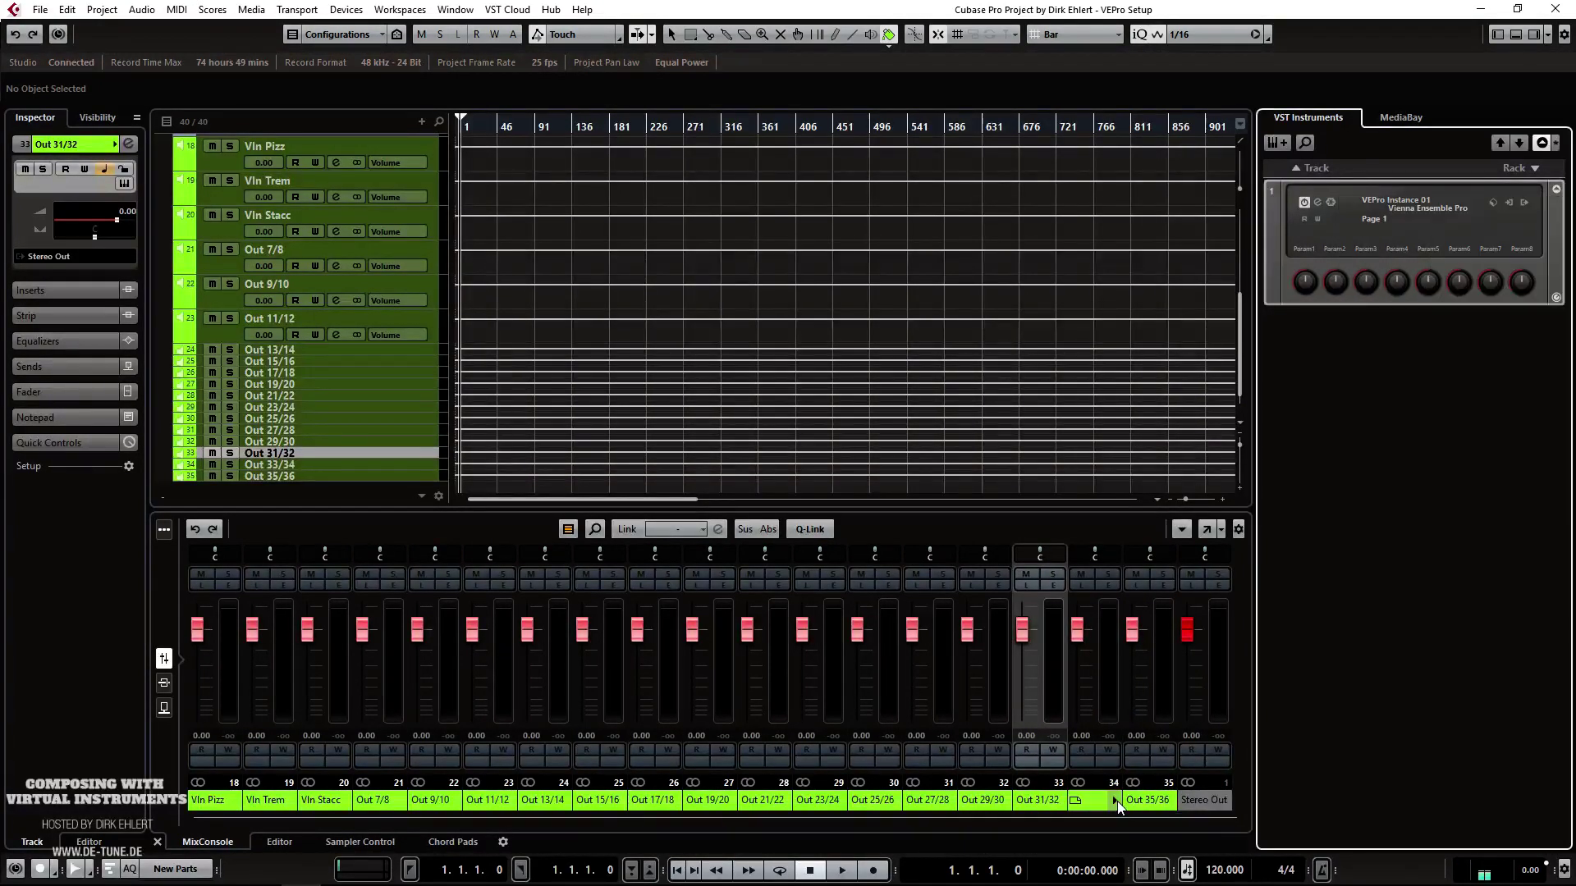
Step: Color the Out 33/34 and Out 35/36 mixer channels yellow
left_click(1116, 801)
left_click(1160, 759)
left_click(1170, 803)
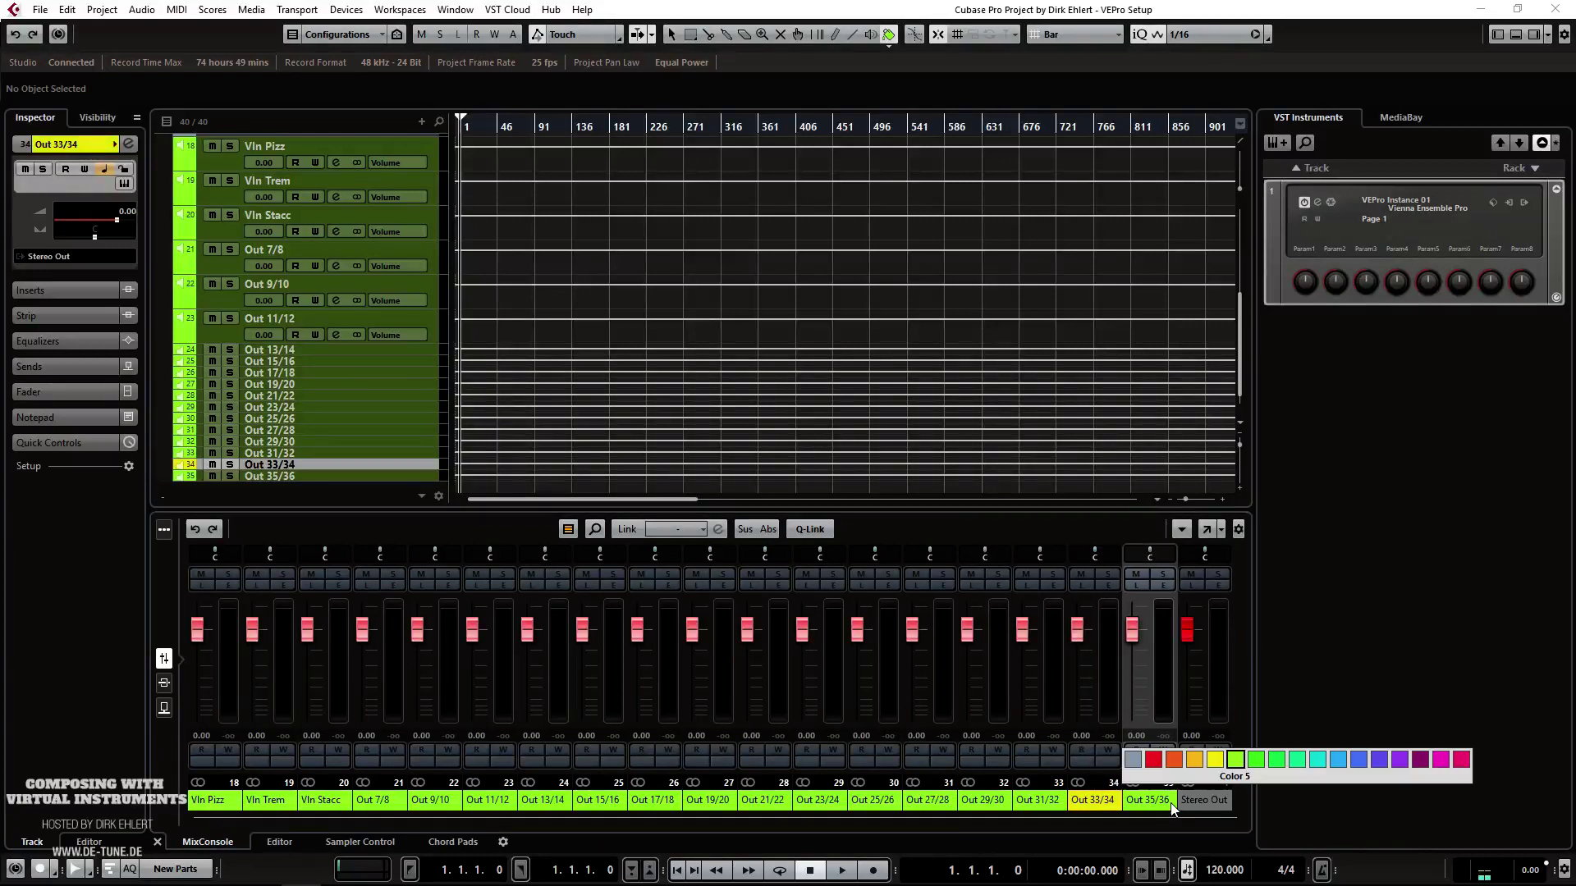
left_click(1216, 774)
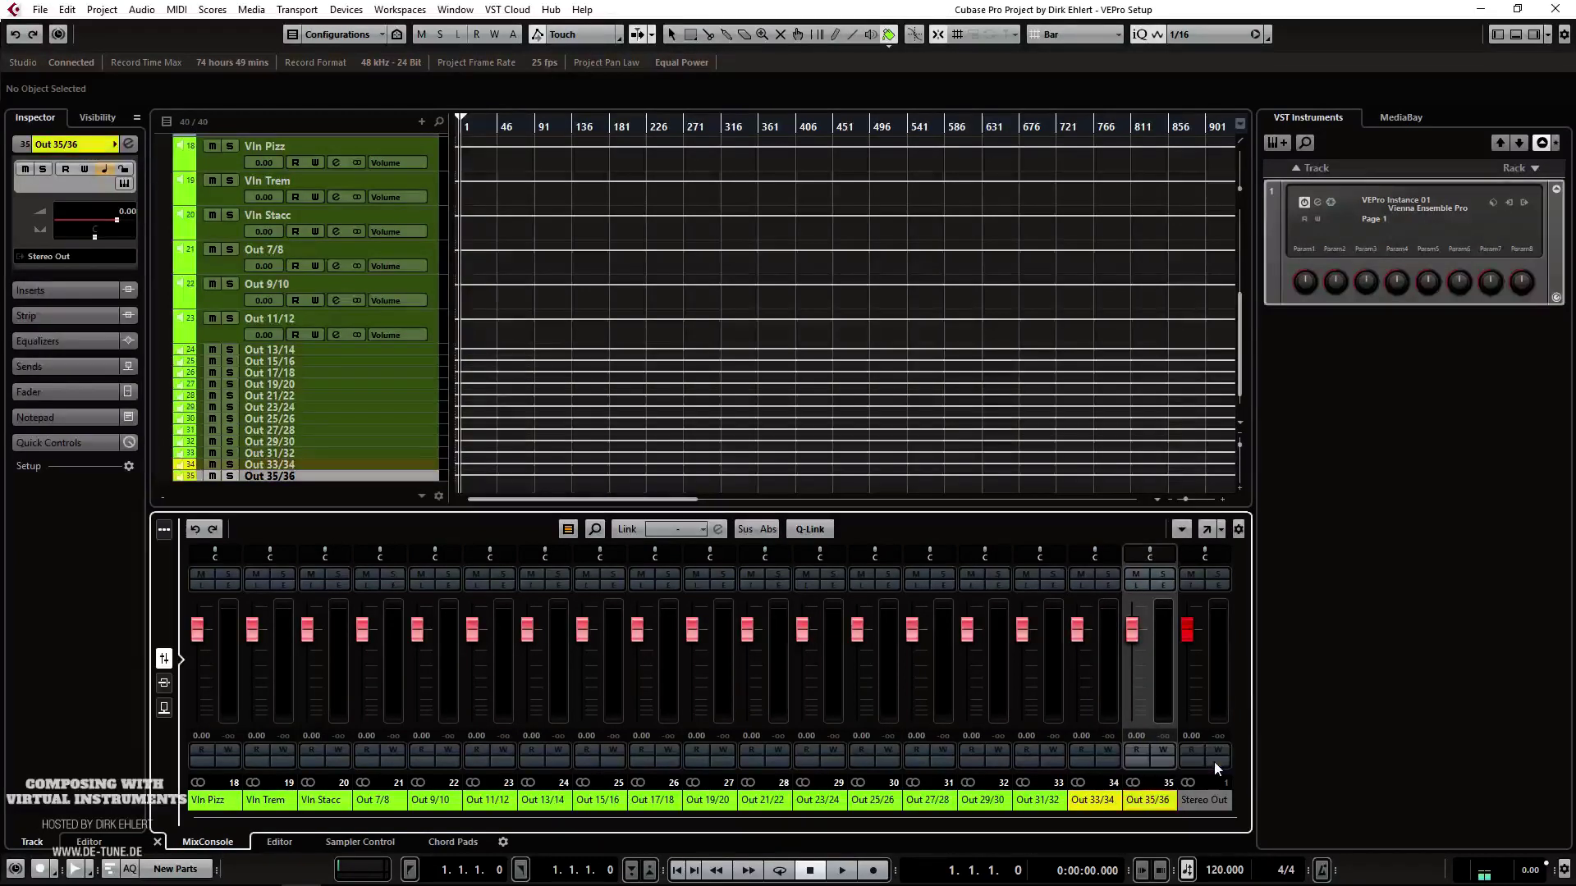
Step: Rename the Out 33/34 mixer channel as Horns
double_click(1091, 799)
type("Horns")
key("Return")
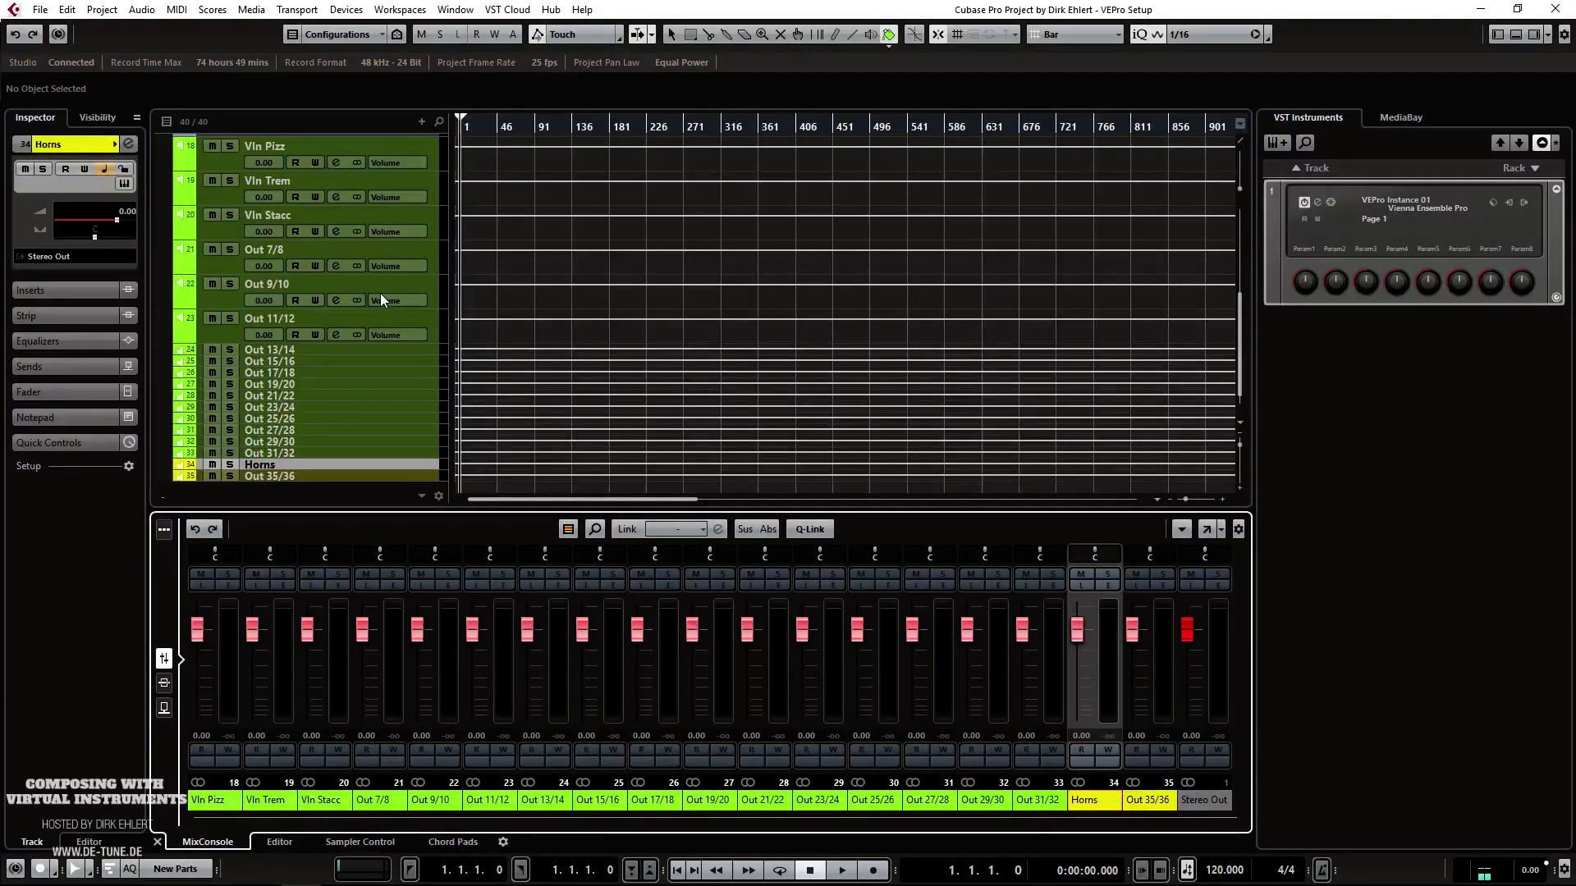
Step: Rename the MIDI 01 track in the Kontakt Instance 02 folder as Horns
left_click(277, 464)
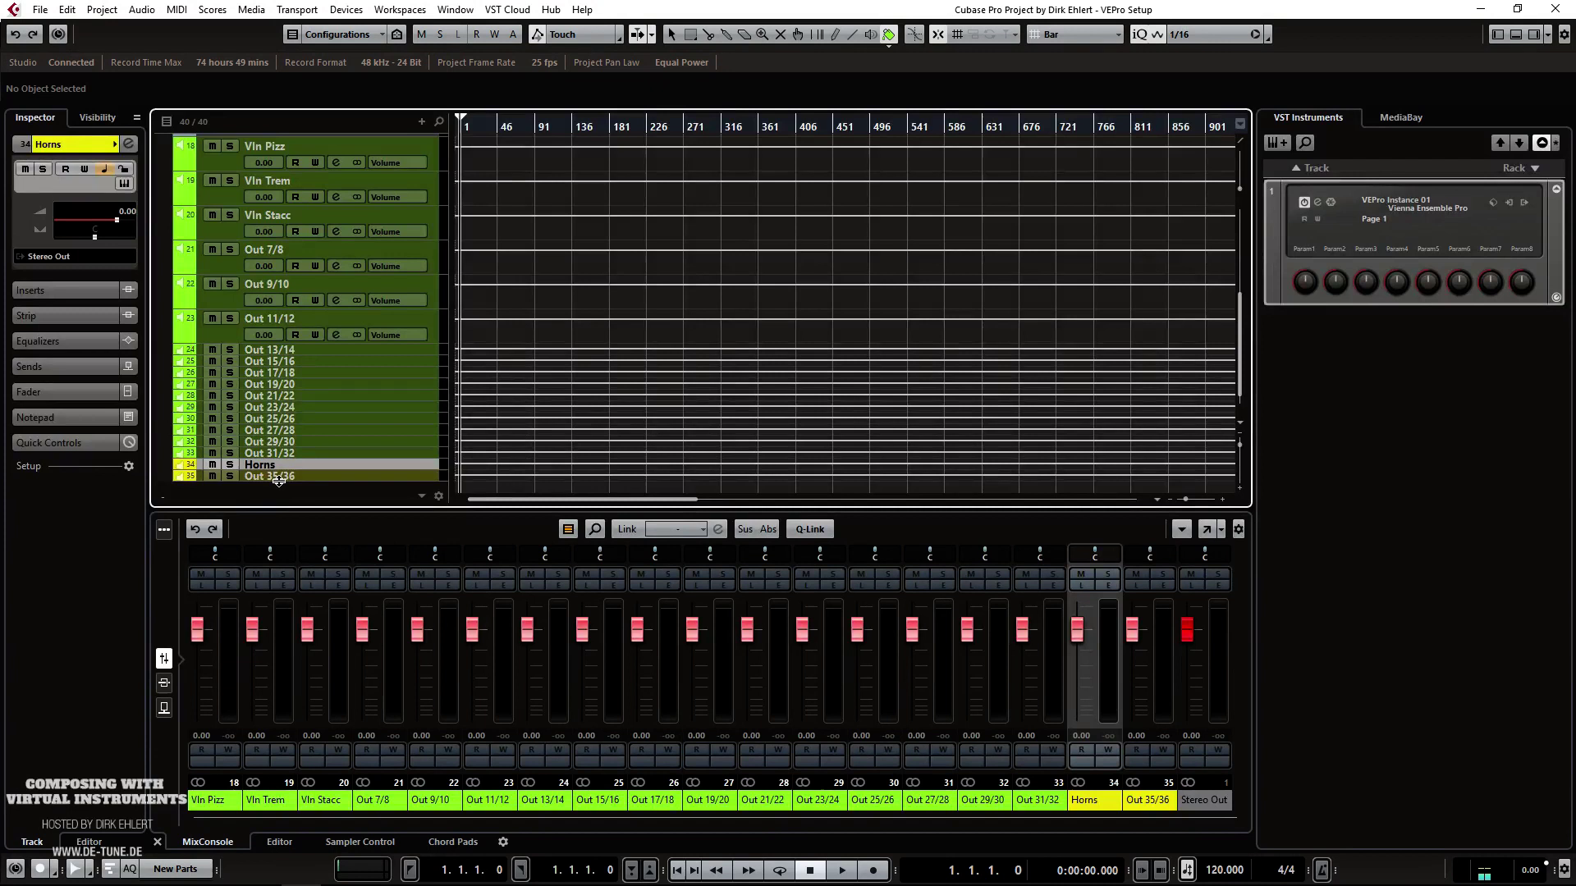
scroll(289, 396, "up", 5)
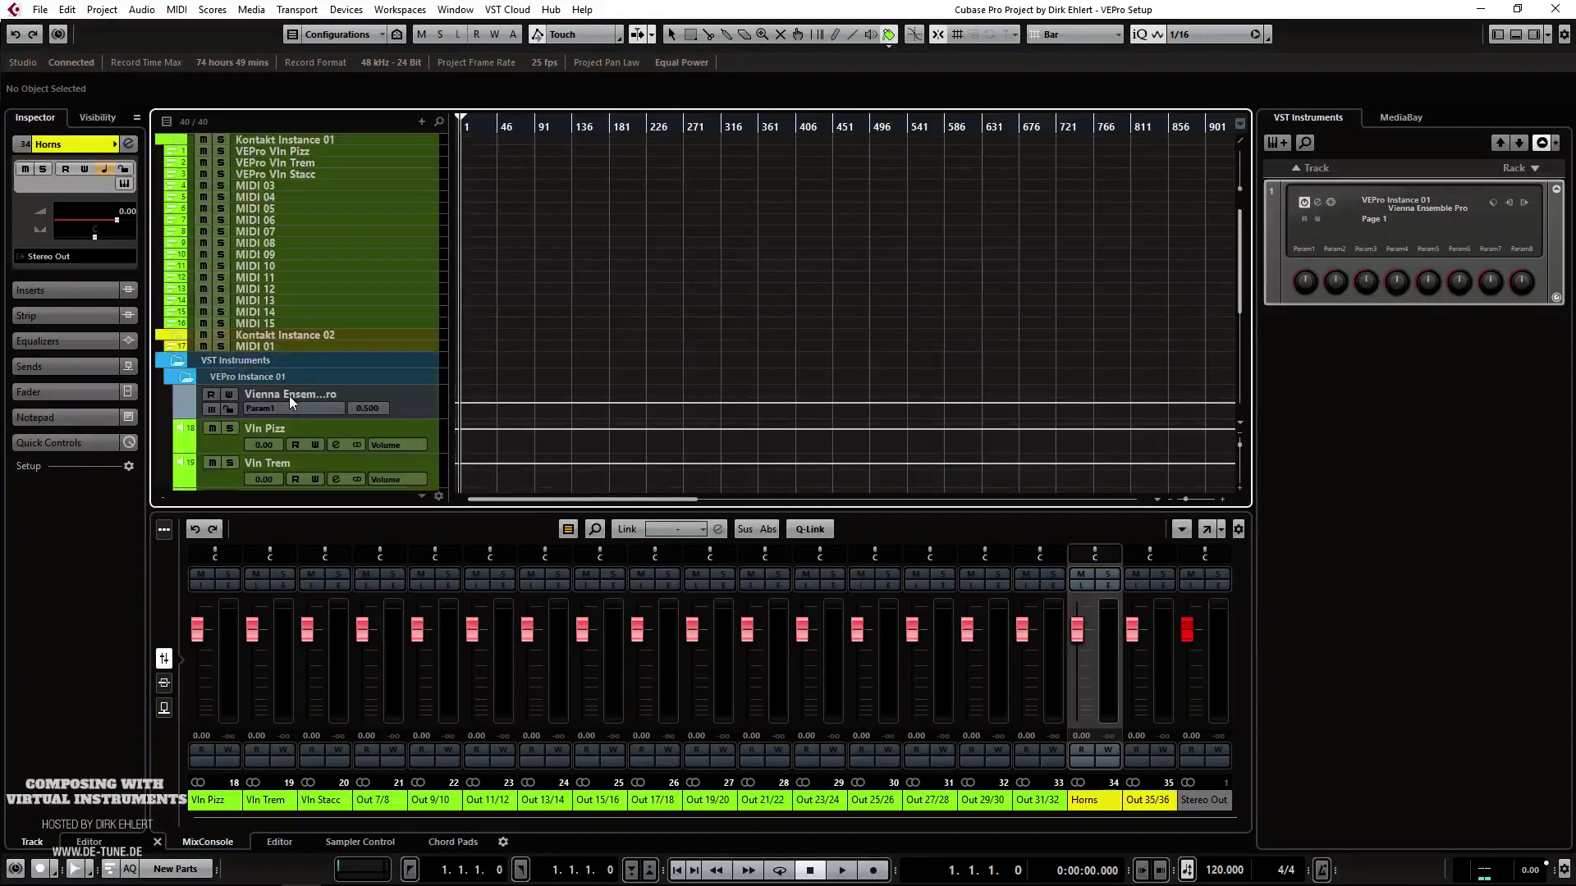
double_click(268, 346)
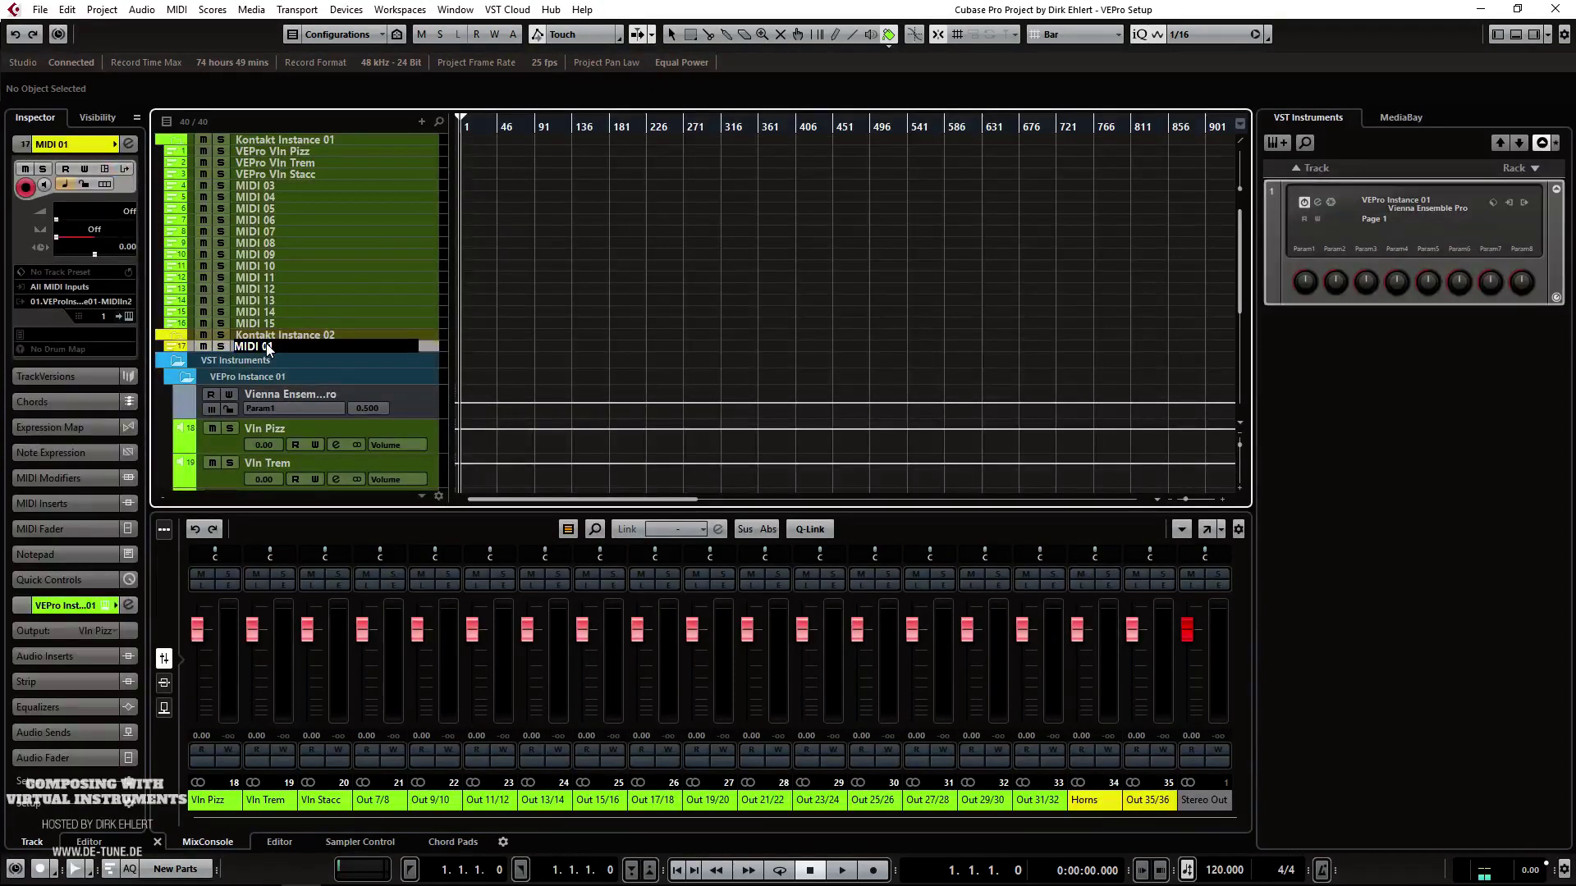
key("ctrl+a")
type("Horns")
key("Return")
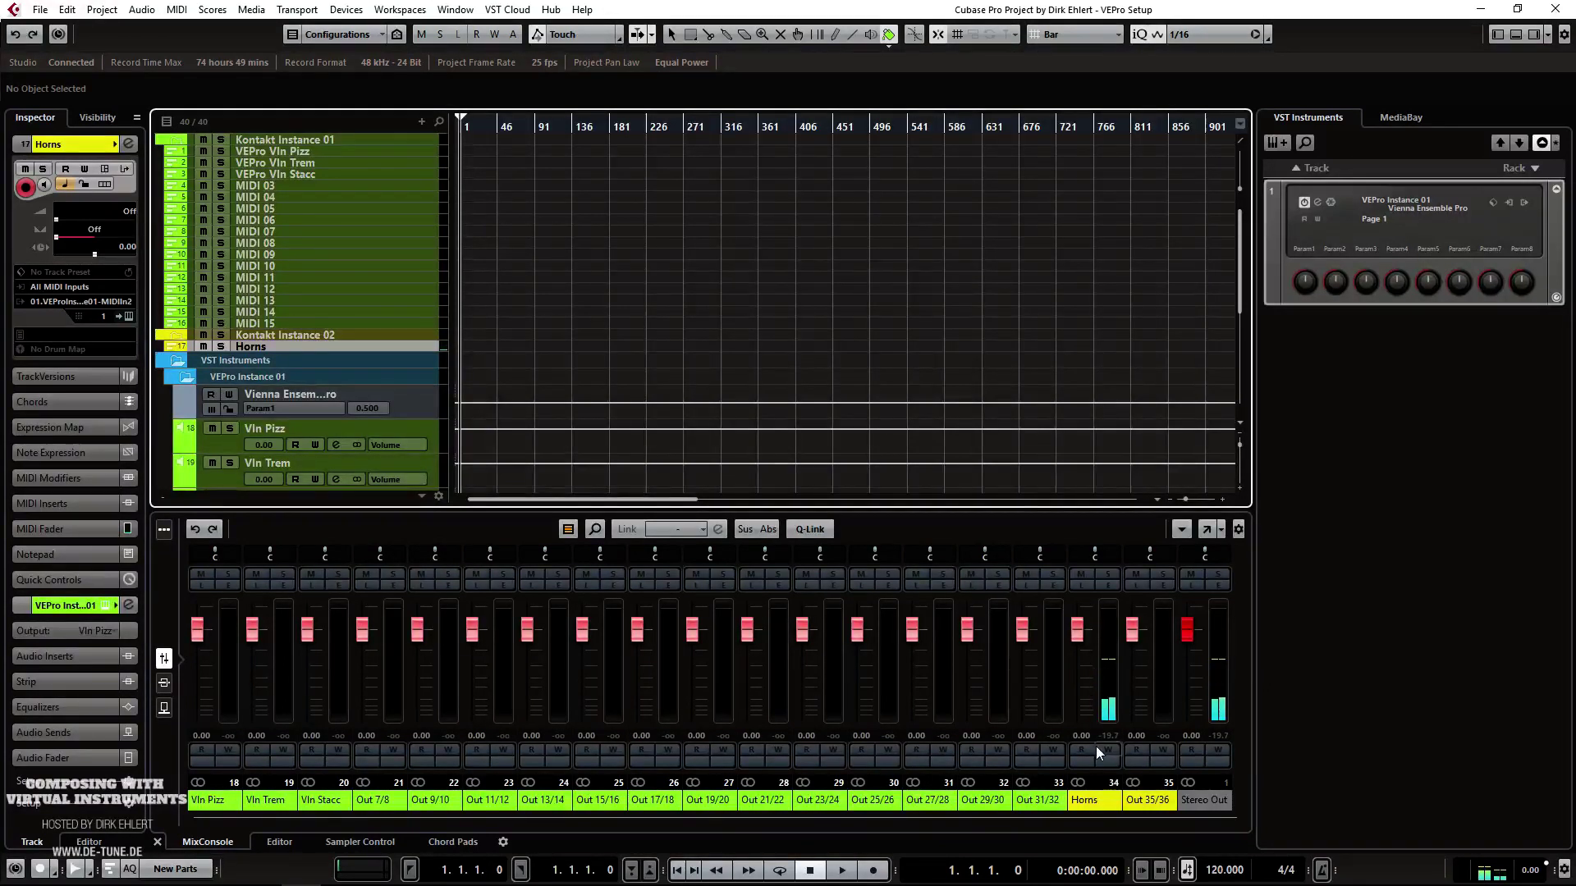
Step: Record a short MIDI part on the VEPro Vln Pizz track, starting at bar 1
mouse_move(1089, 804)
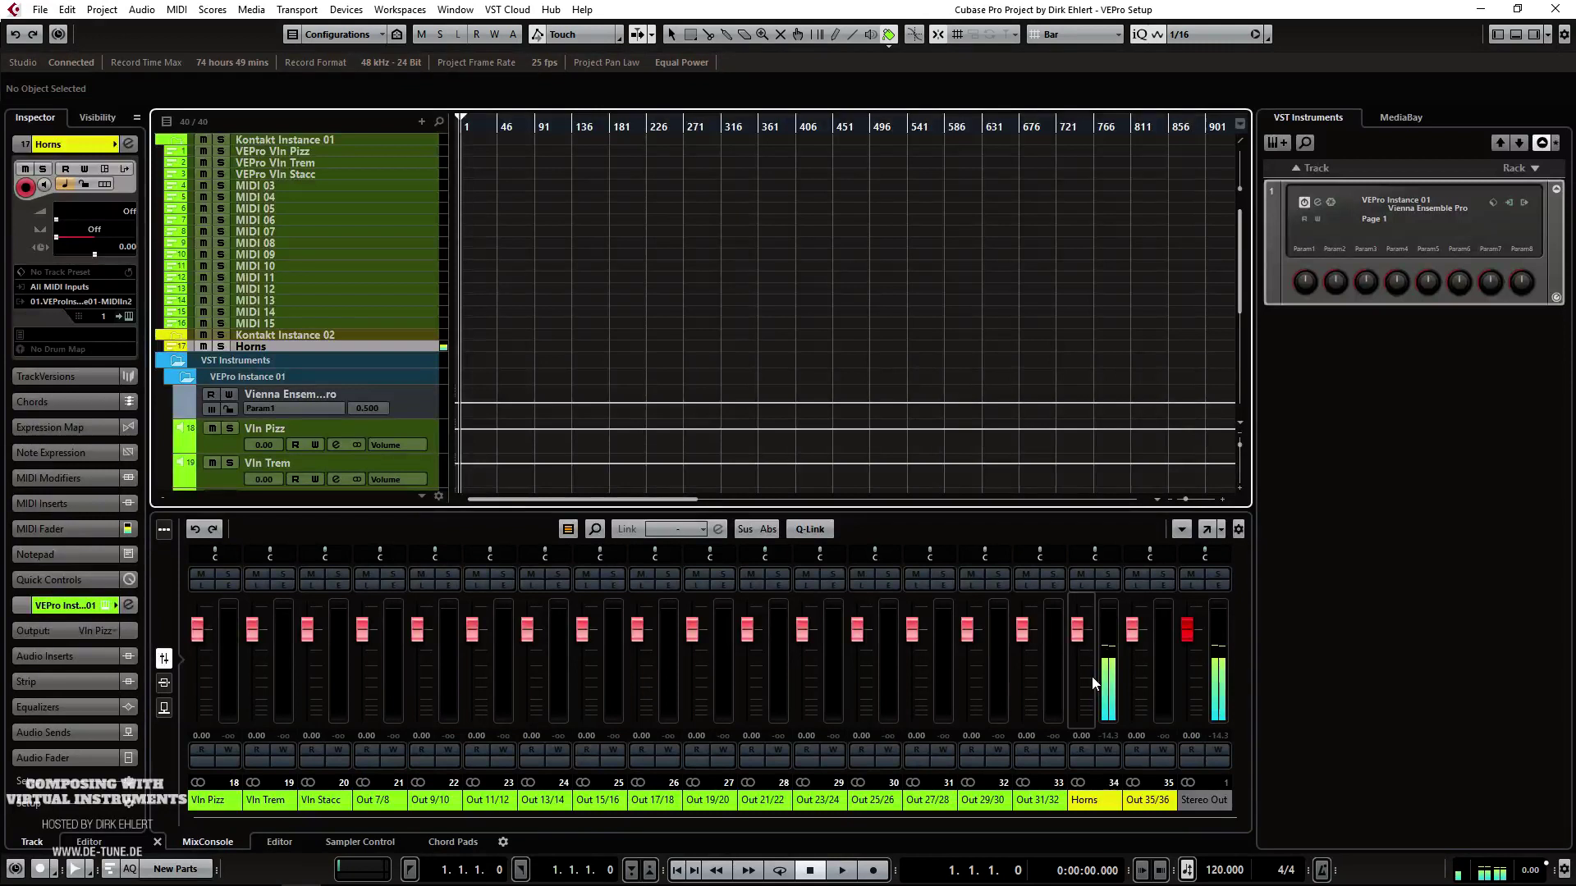
left_click(320, 152)
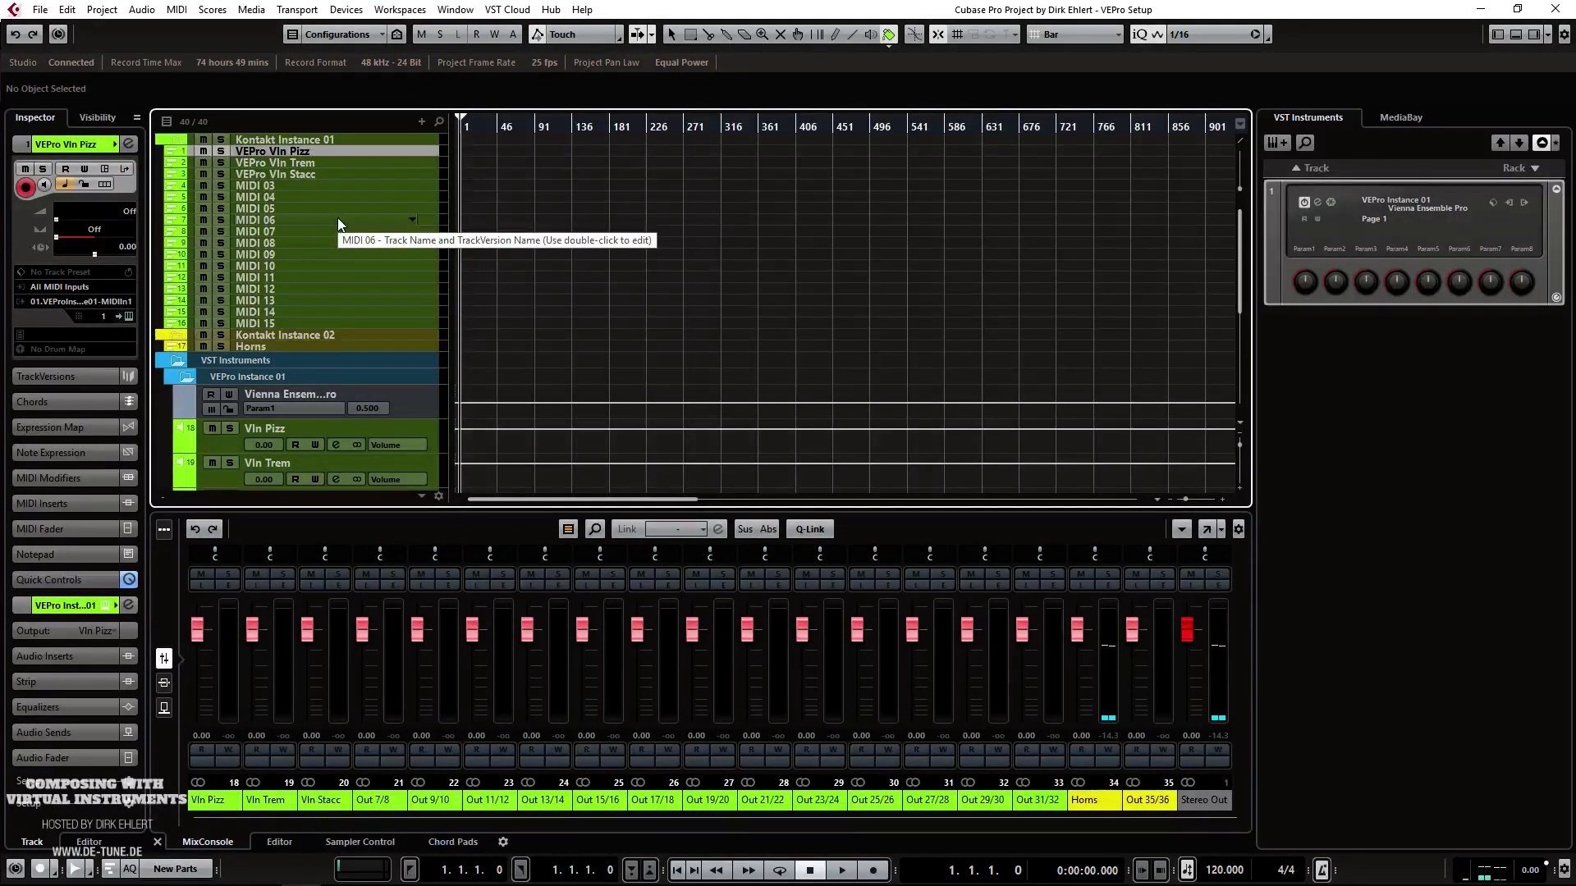
key("KP_Multiply")
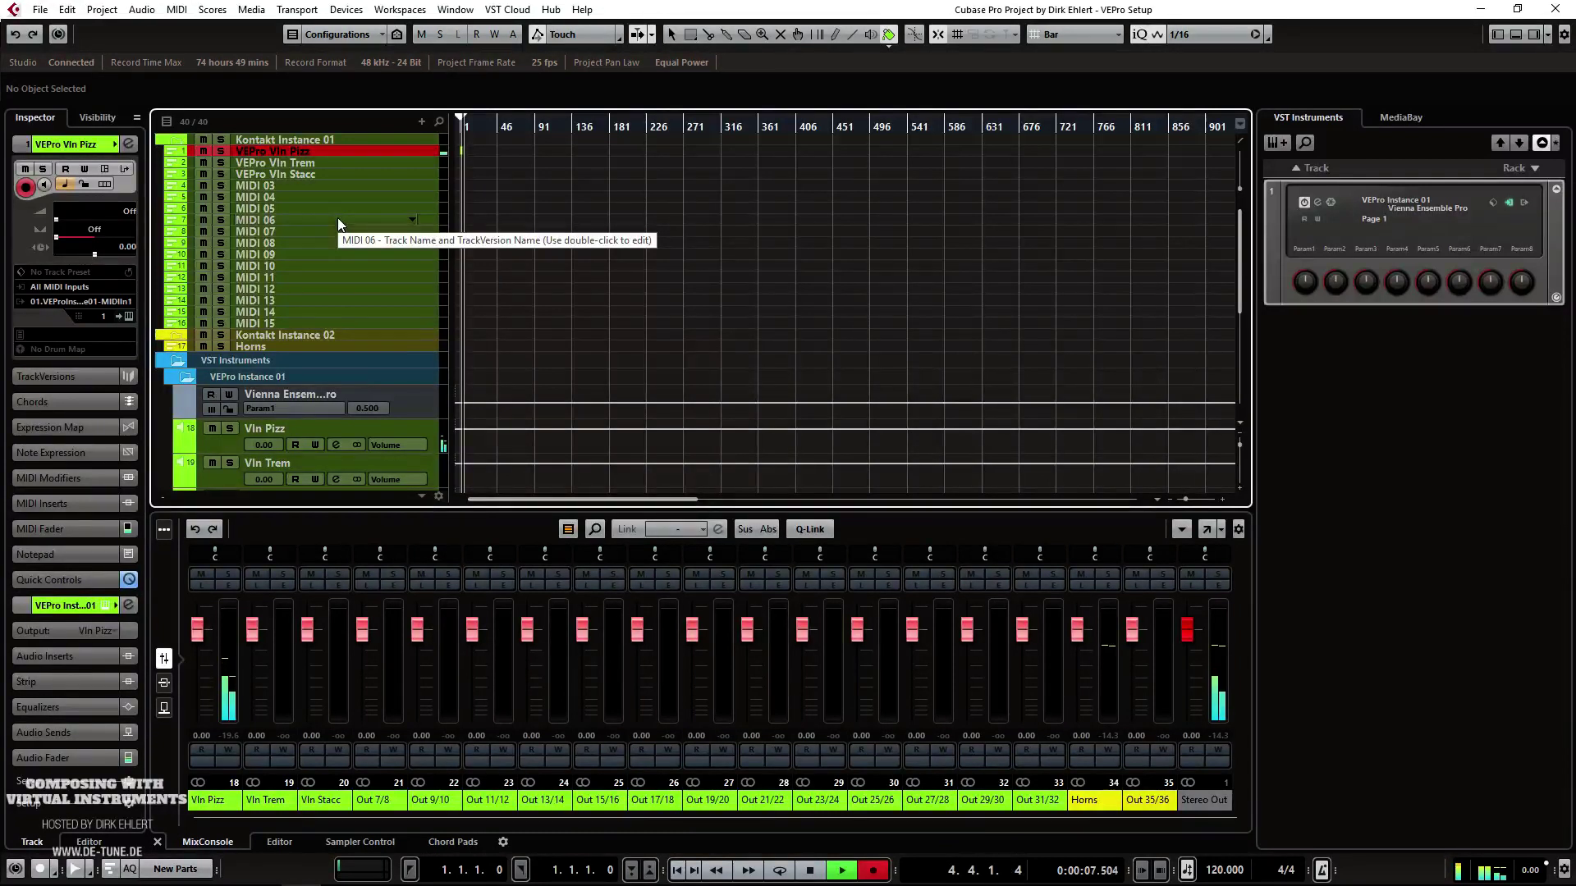
key("space")
key("h")
key("h")
key("h")
key("h")
key("h")
key("h")
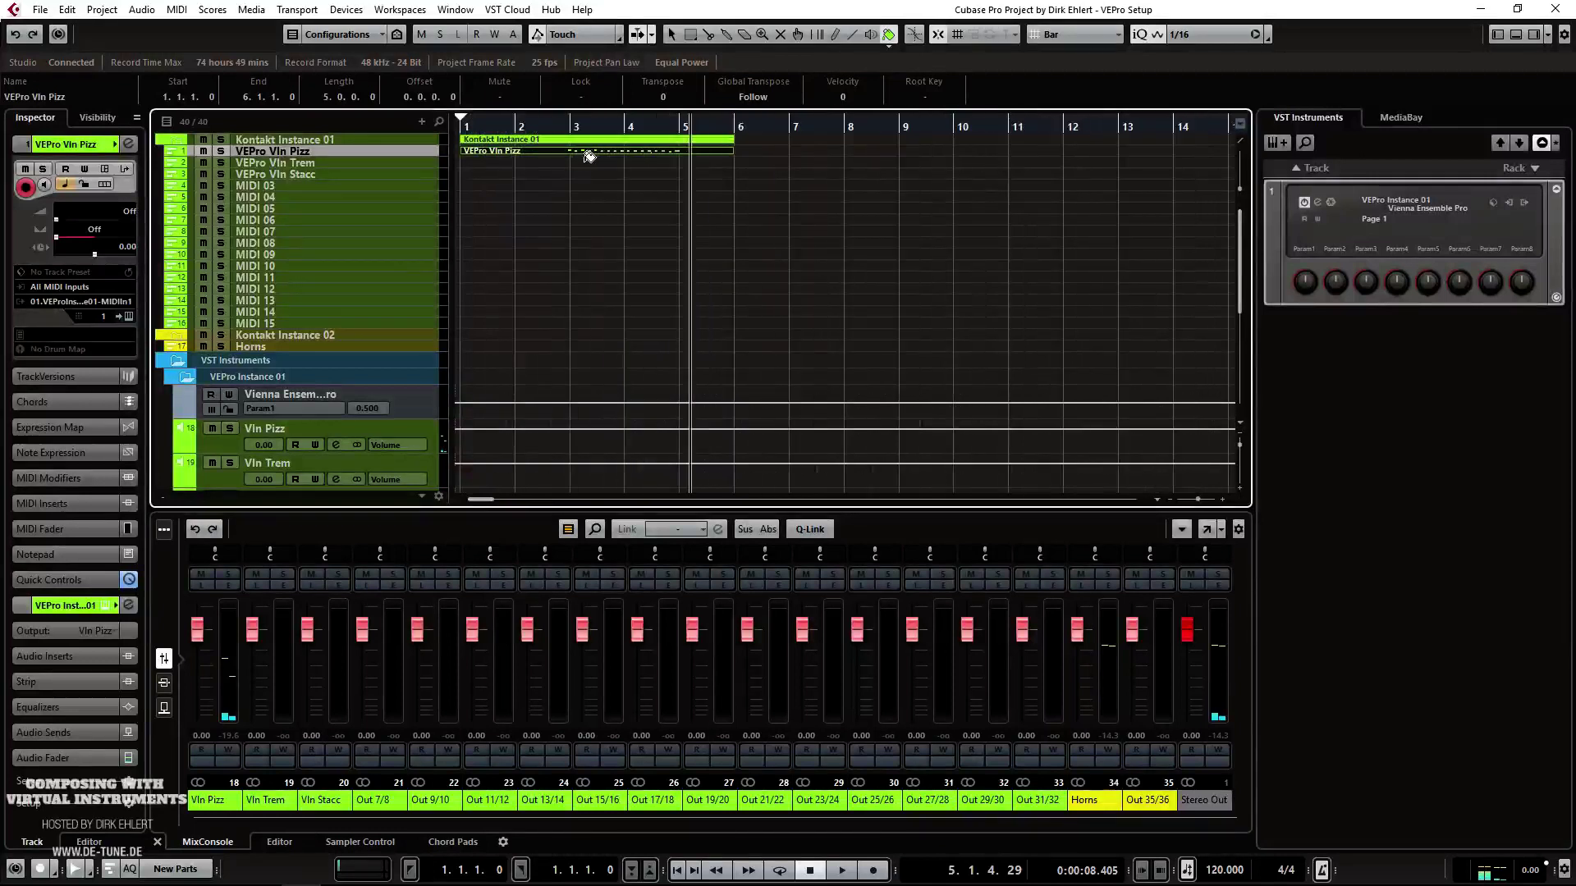
Step: Open the recorded VEPro Vln Pizz part in the lower-zone note editor
key("1")
left_click(570, 147)
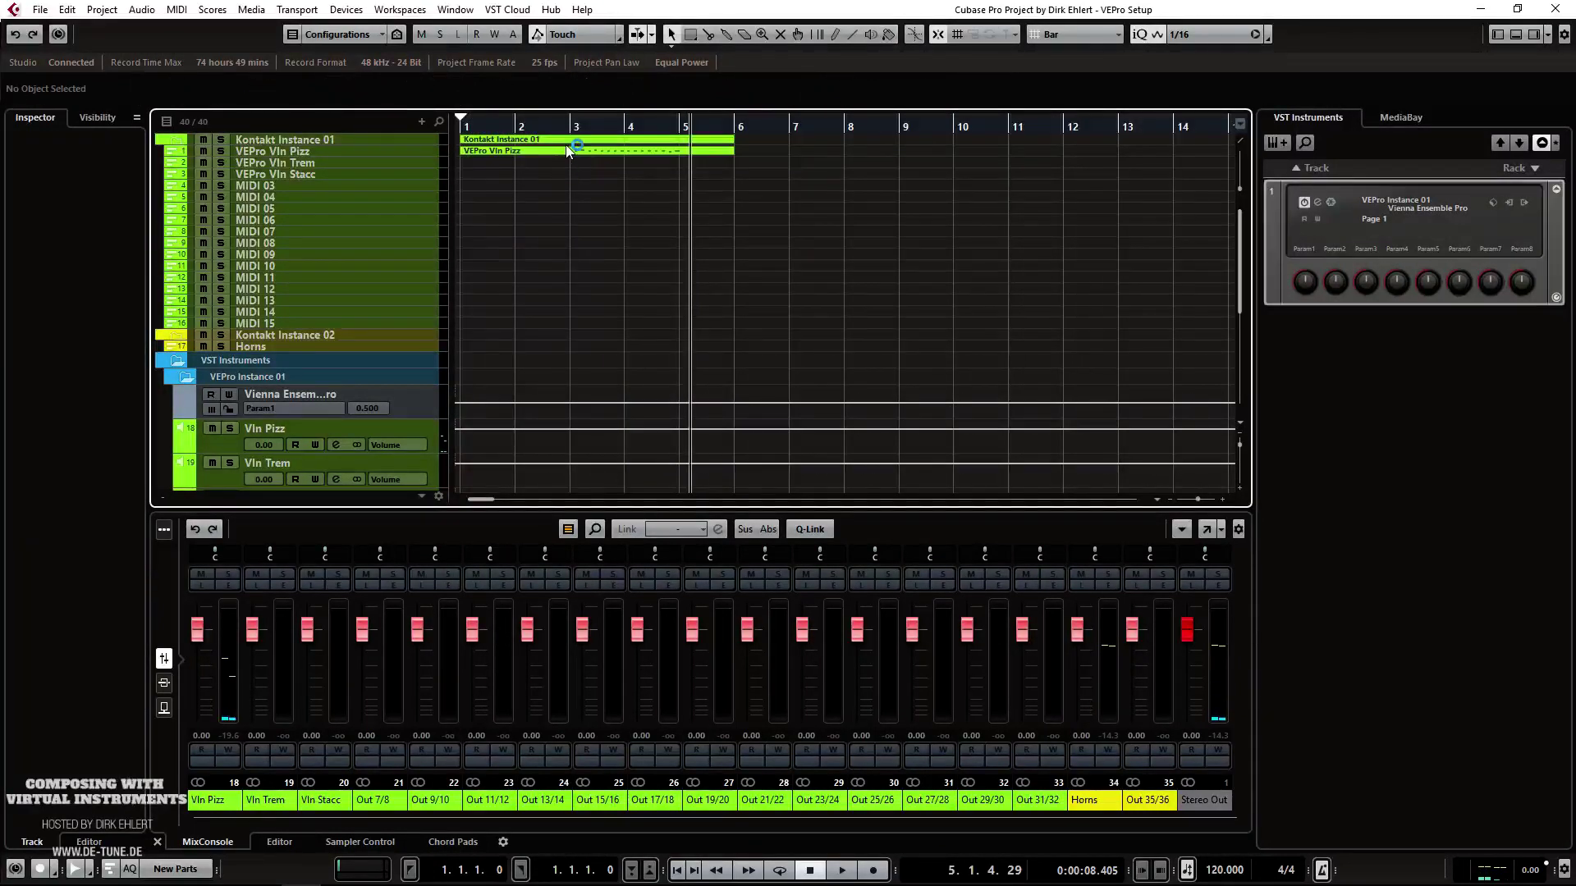
double_click(569, 151)
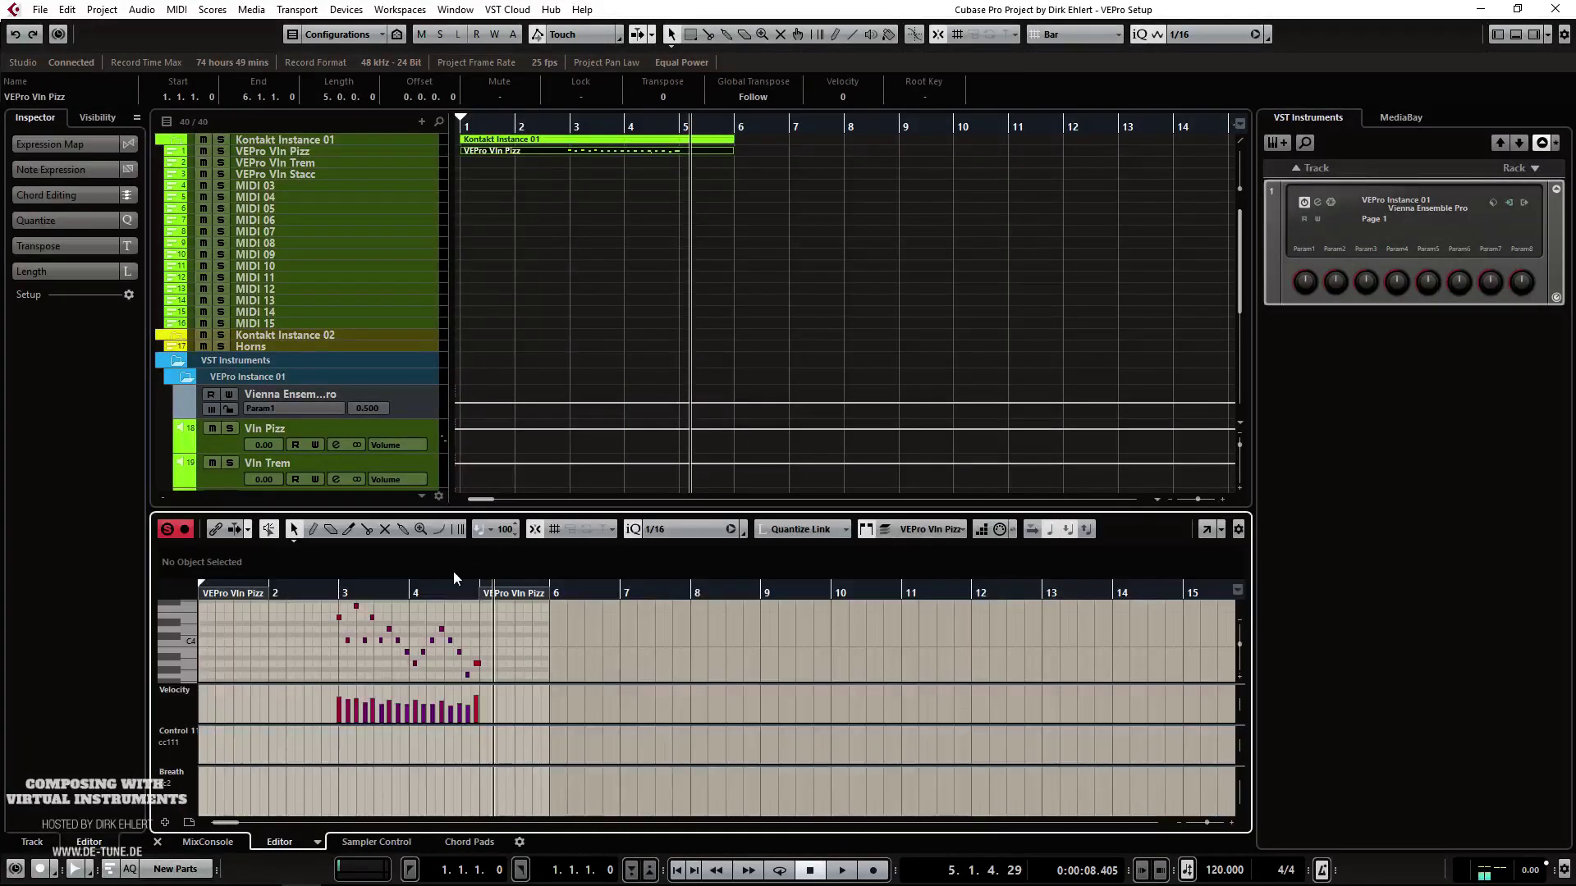
Step: Quantize all notes in the VEPro Vln Pizz part to 1/8 and close the note editor
key("ctrl+a")
left_click(341, 620)
scroll(342, 649, "up", 1)
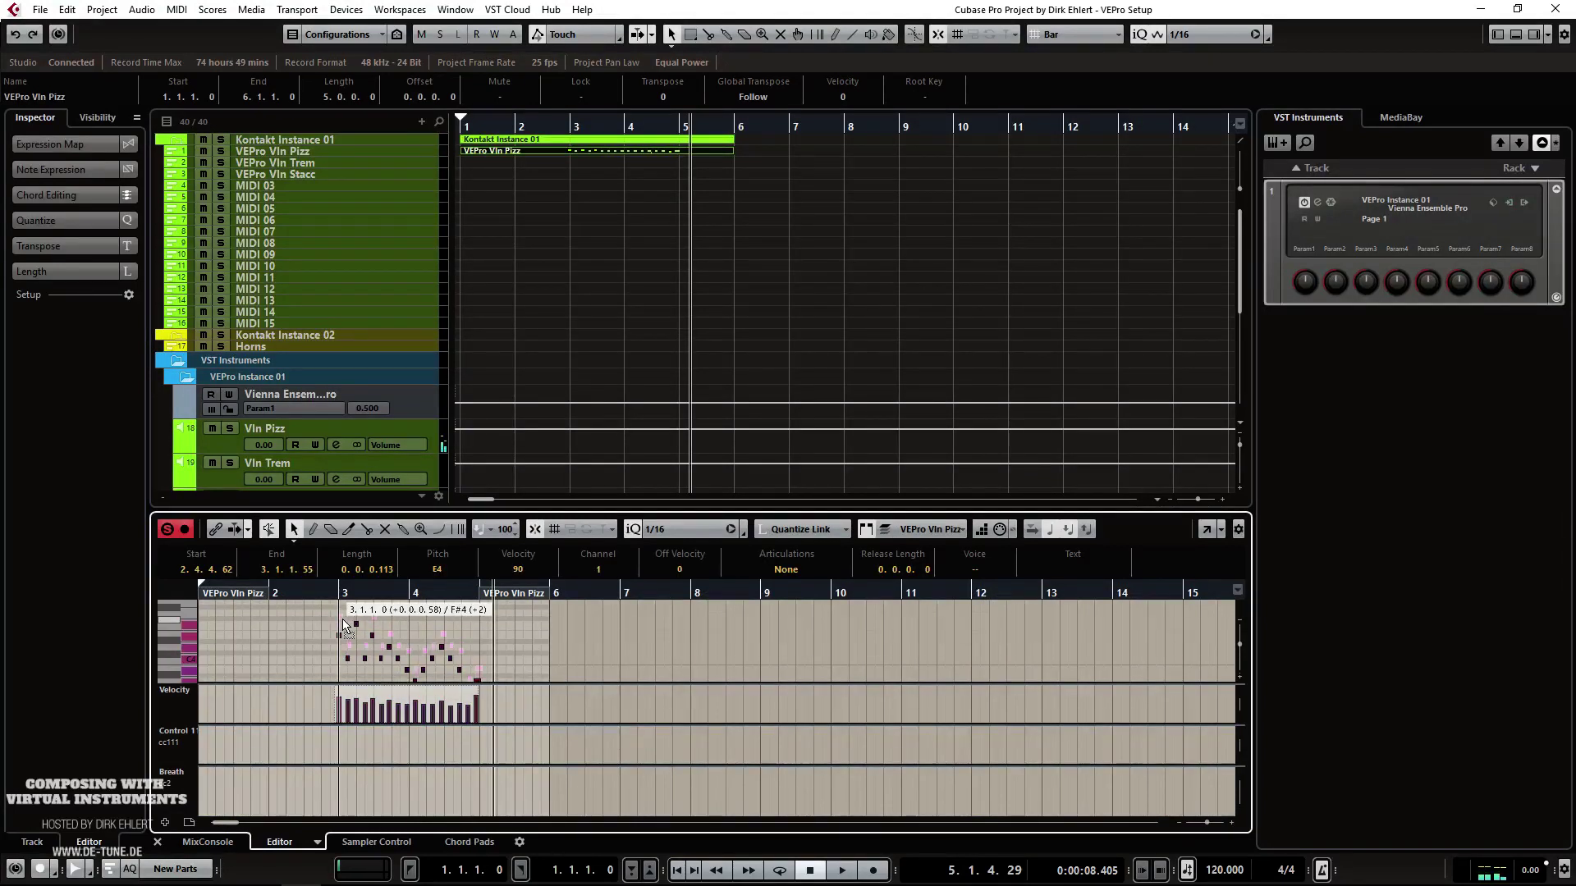
key("q")
left_click(673, 529)
left_click(694, 528)
left_click(672, 531)
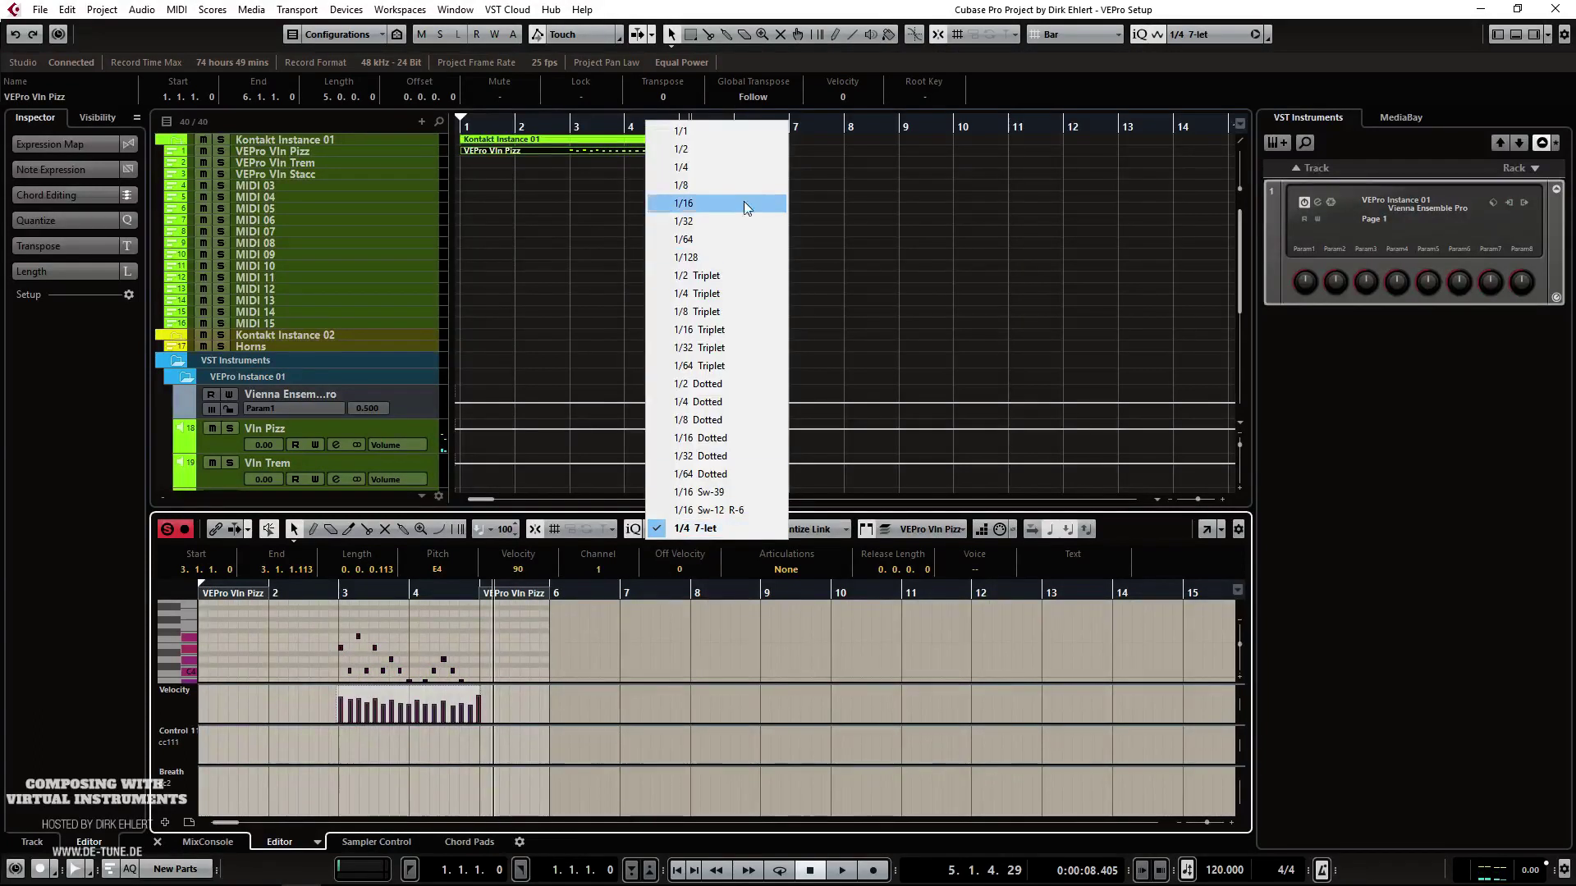
left_click(693, 184)
key("q")
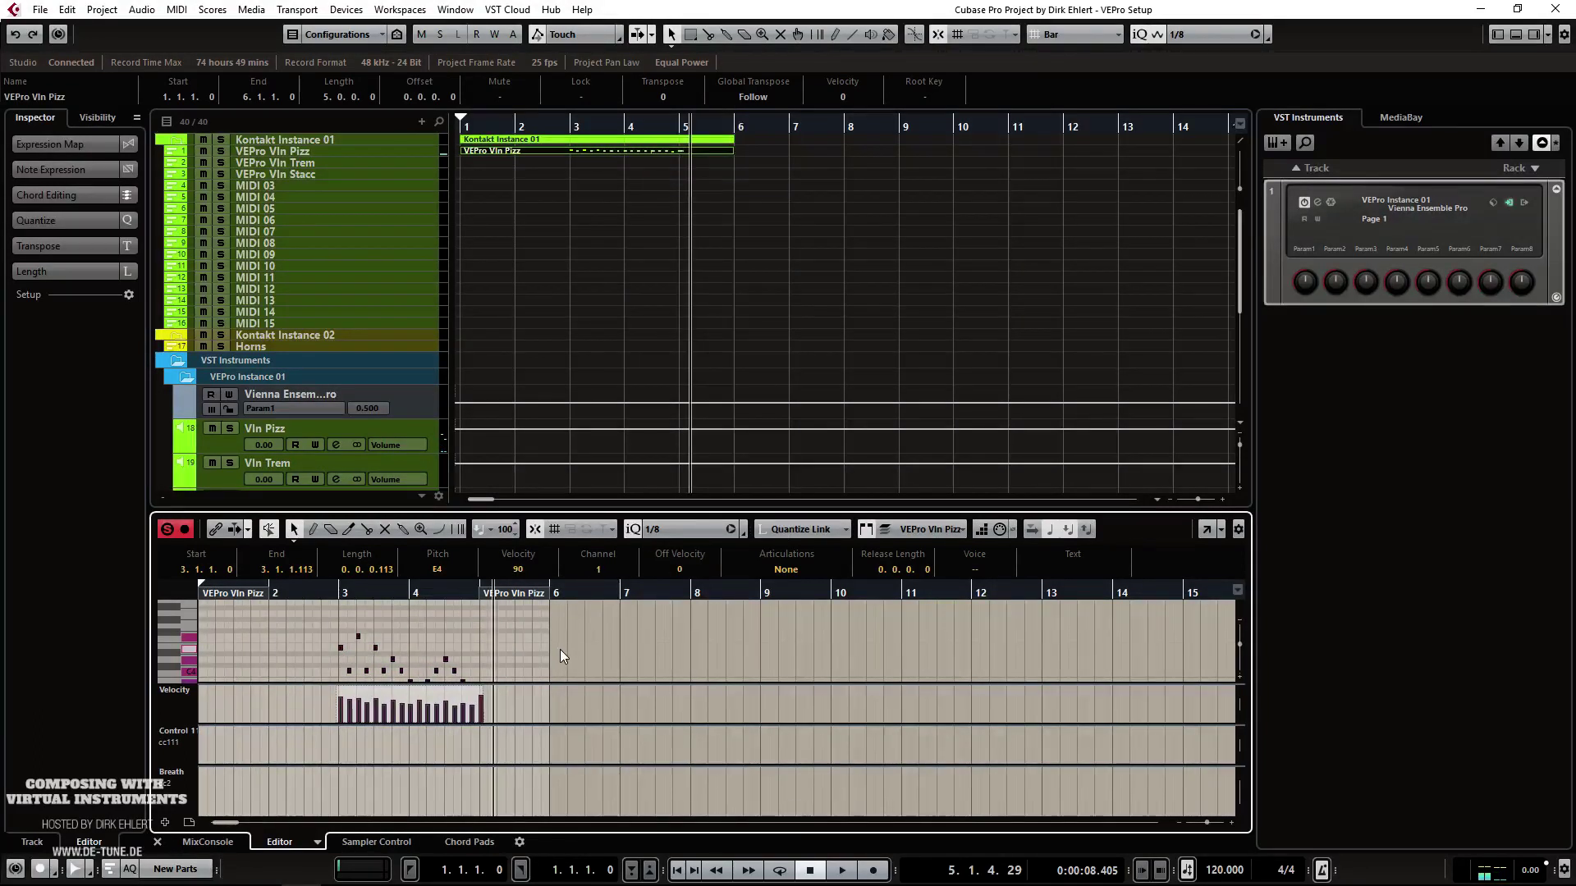
key("ctrl+e")
Step: Enlarge the VEPro Vln Pizz and VEPro Vln Trem tracks in the track list
left_click(309, 161)
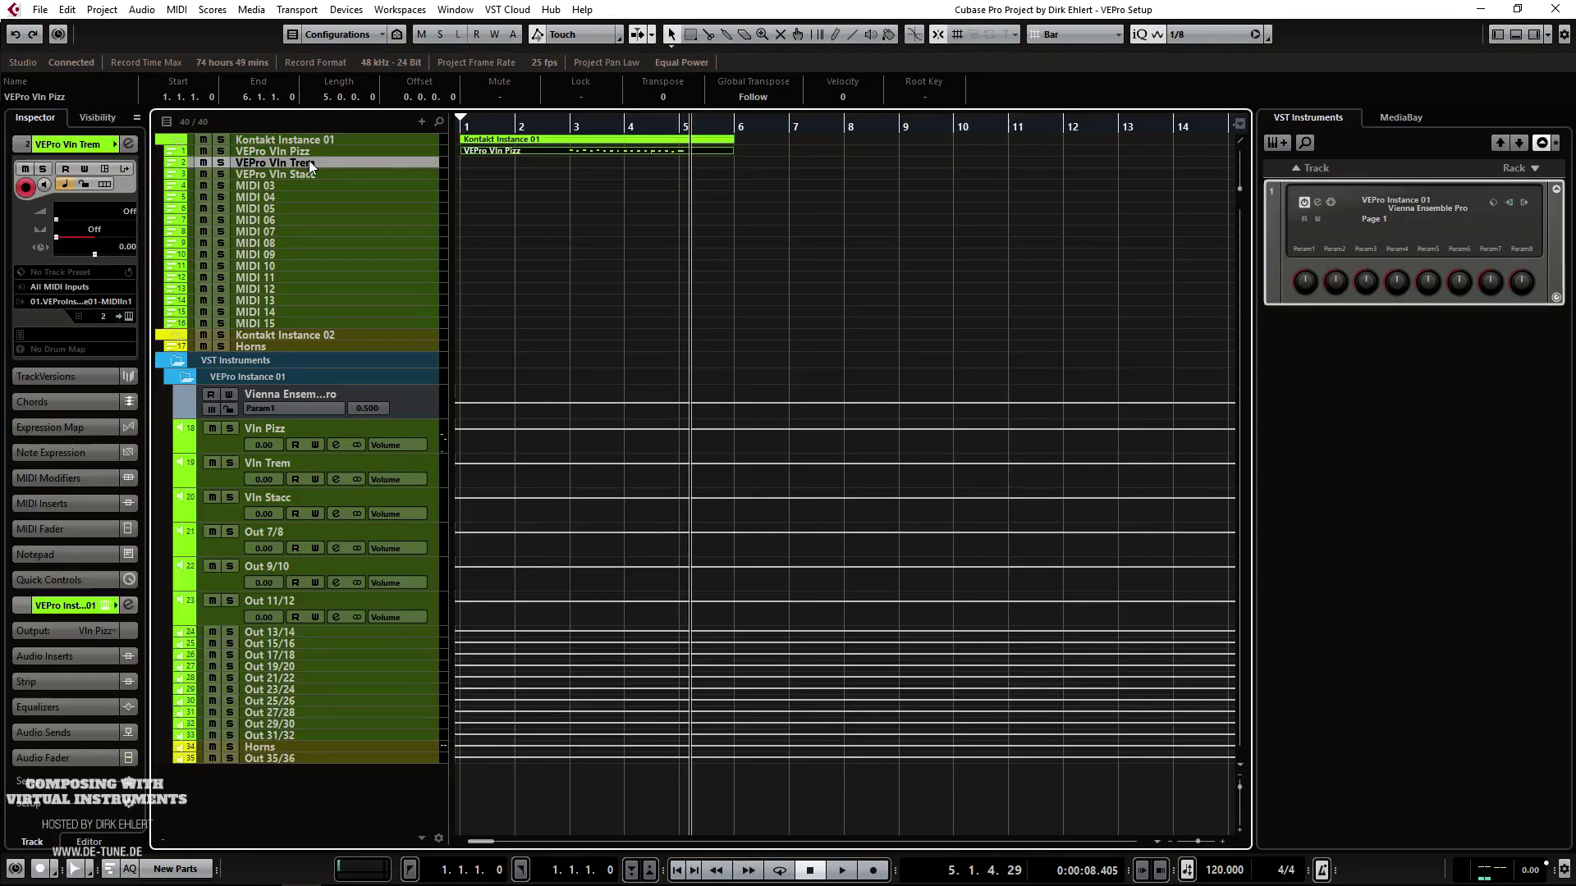
left_click_drag(398, 155, 391, 211)
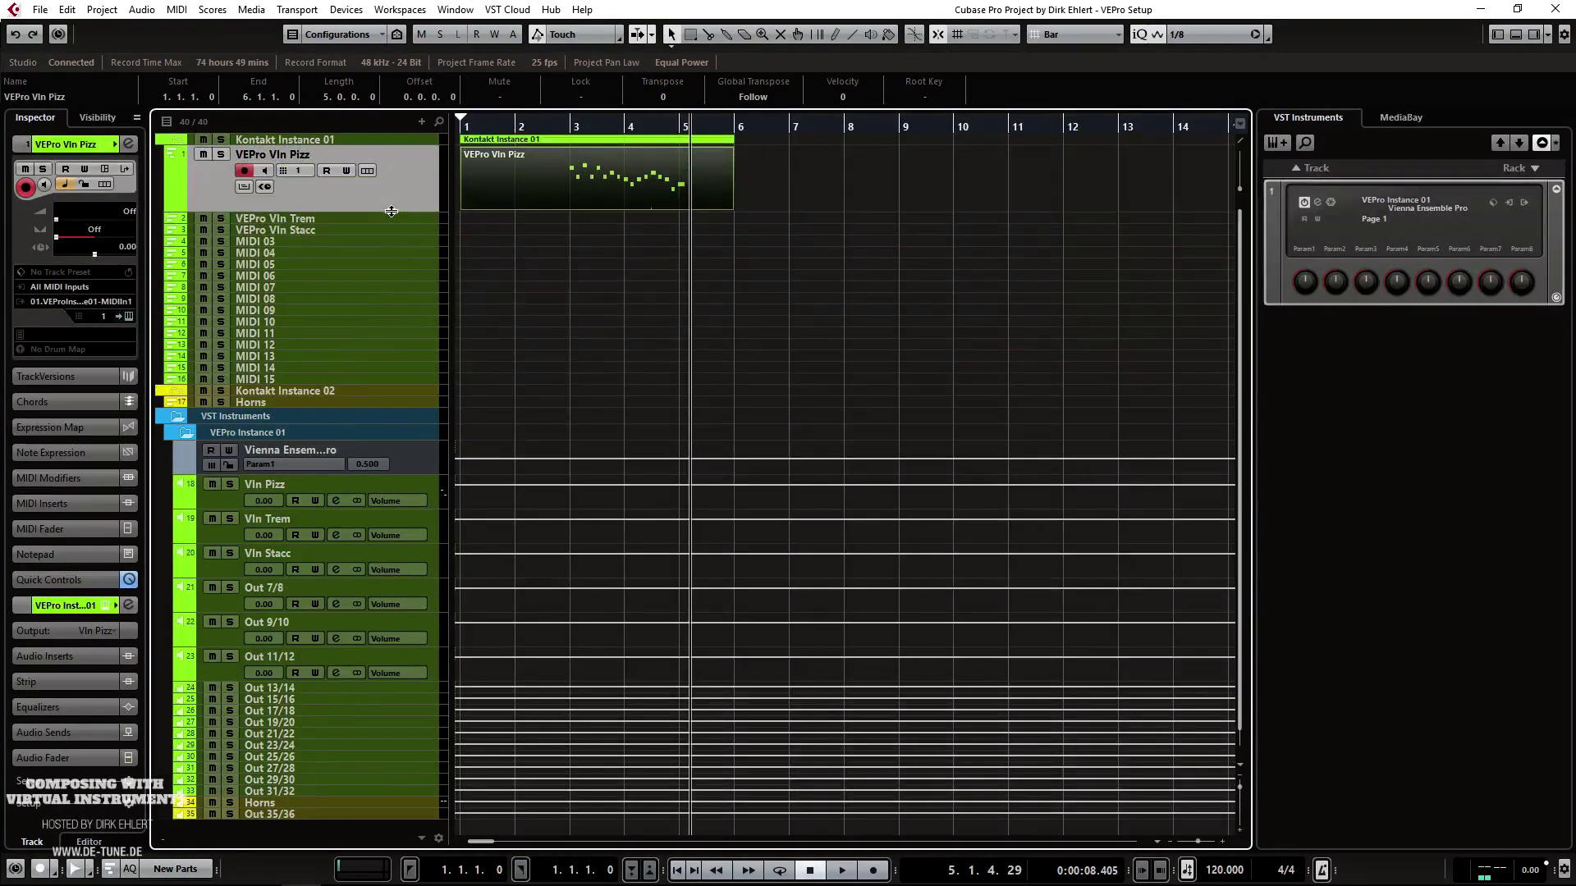
left_click(368, 219)
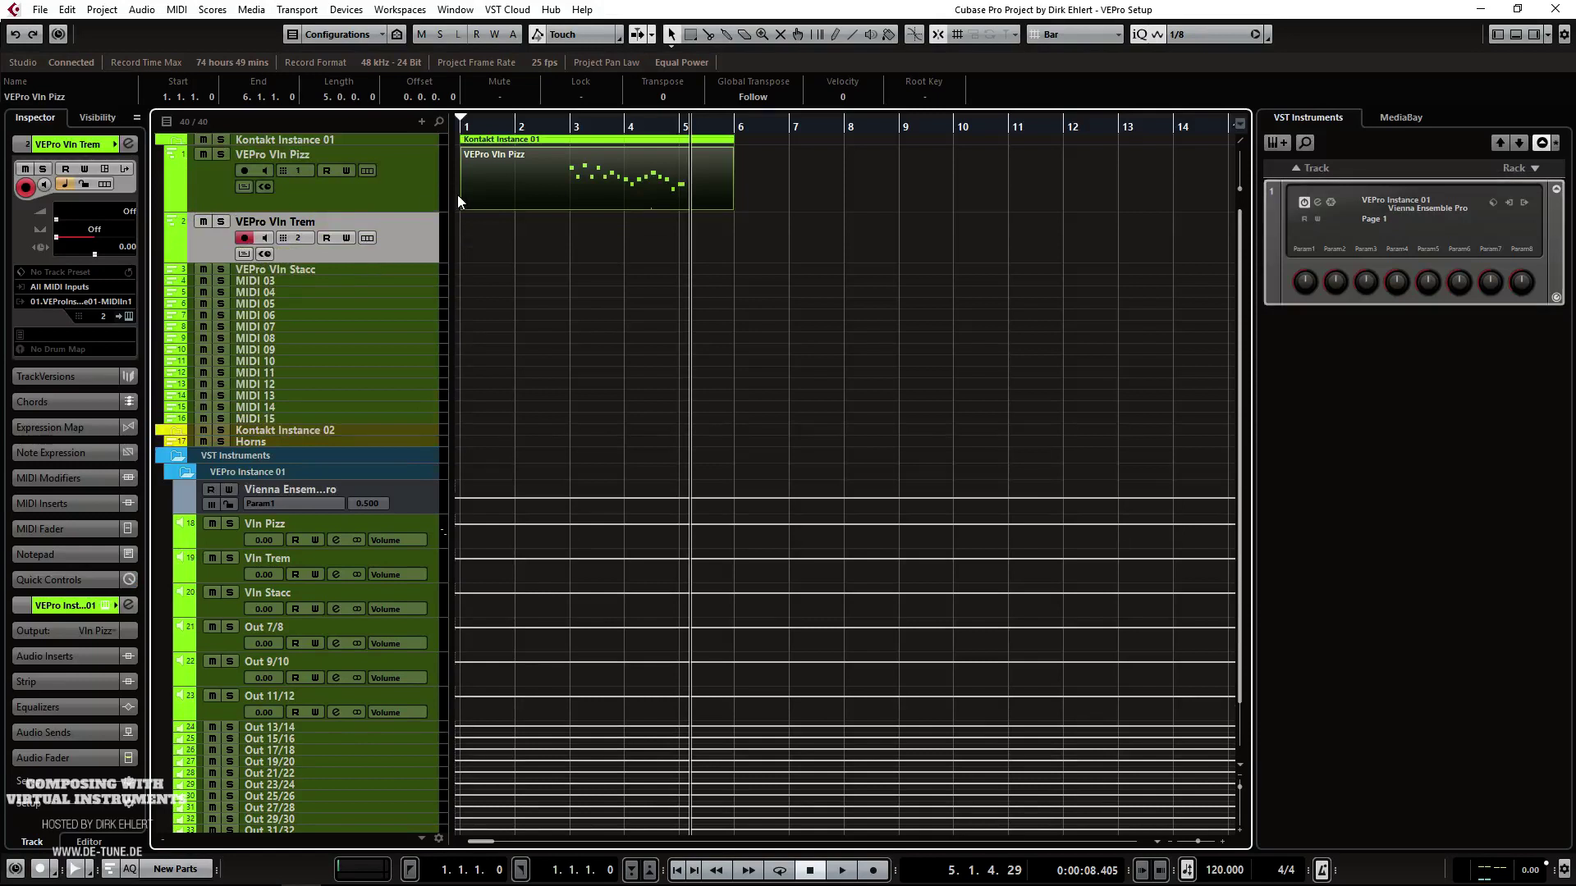
Step: Trim the two empty bars off the start of the VEPro Vln Pizz part and move it to start at bar 2
left_click_drag(470, 205, 565, 186)
left_click(517, 125)
key("space")
key("space")
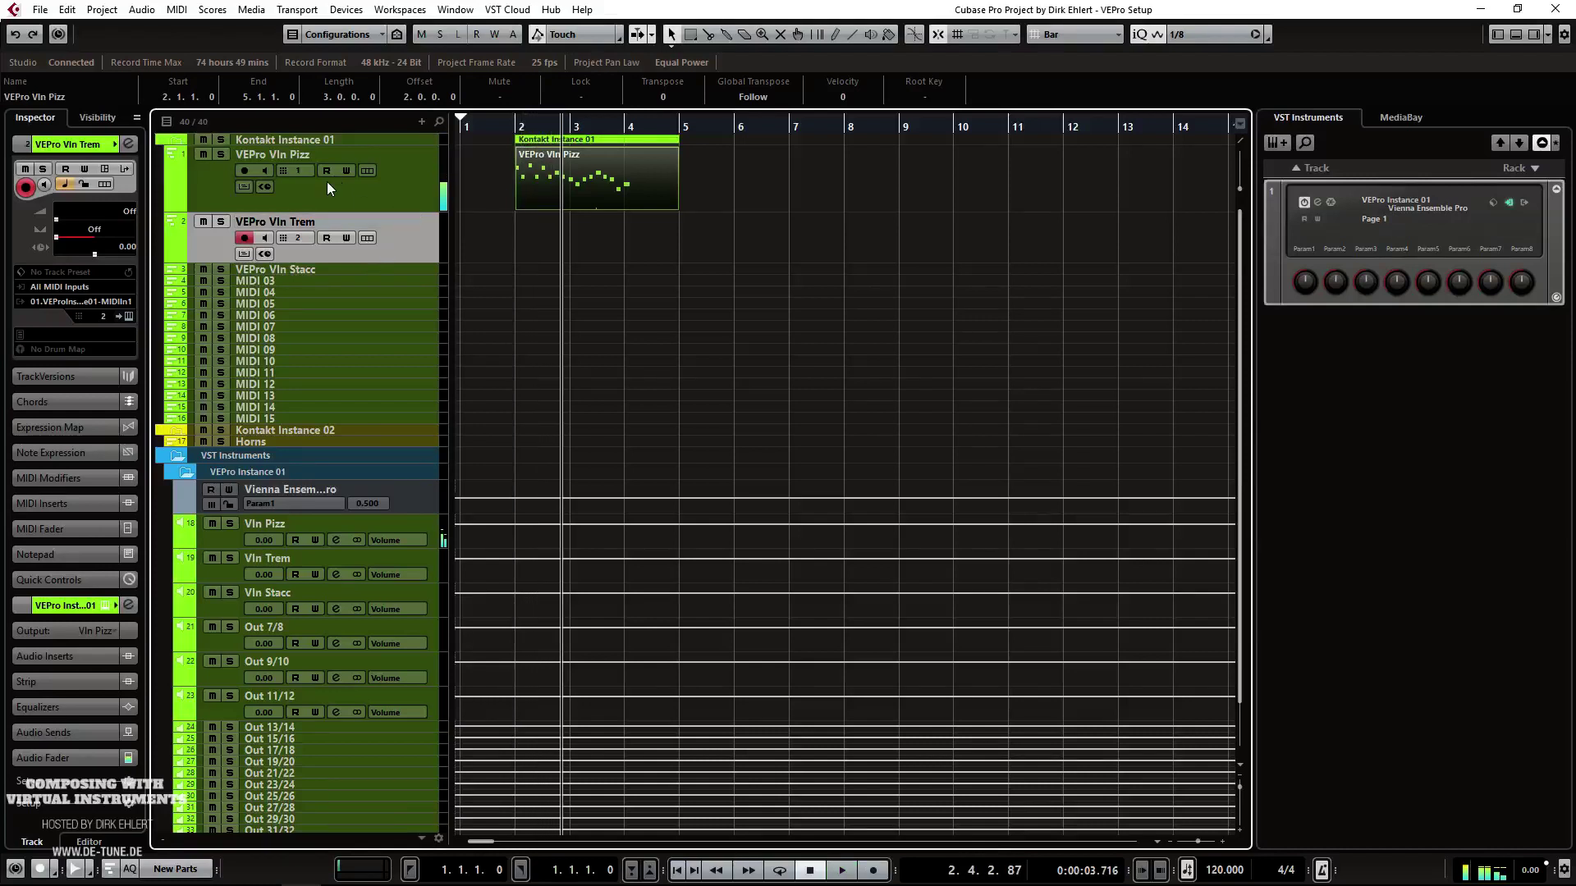
Step: Set the VEPro Vln Pizz track delay to -25 and play back the part to check its timing
left_click(327, 180)
double_click(120, 249)
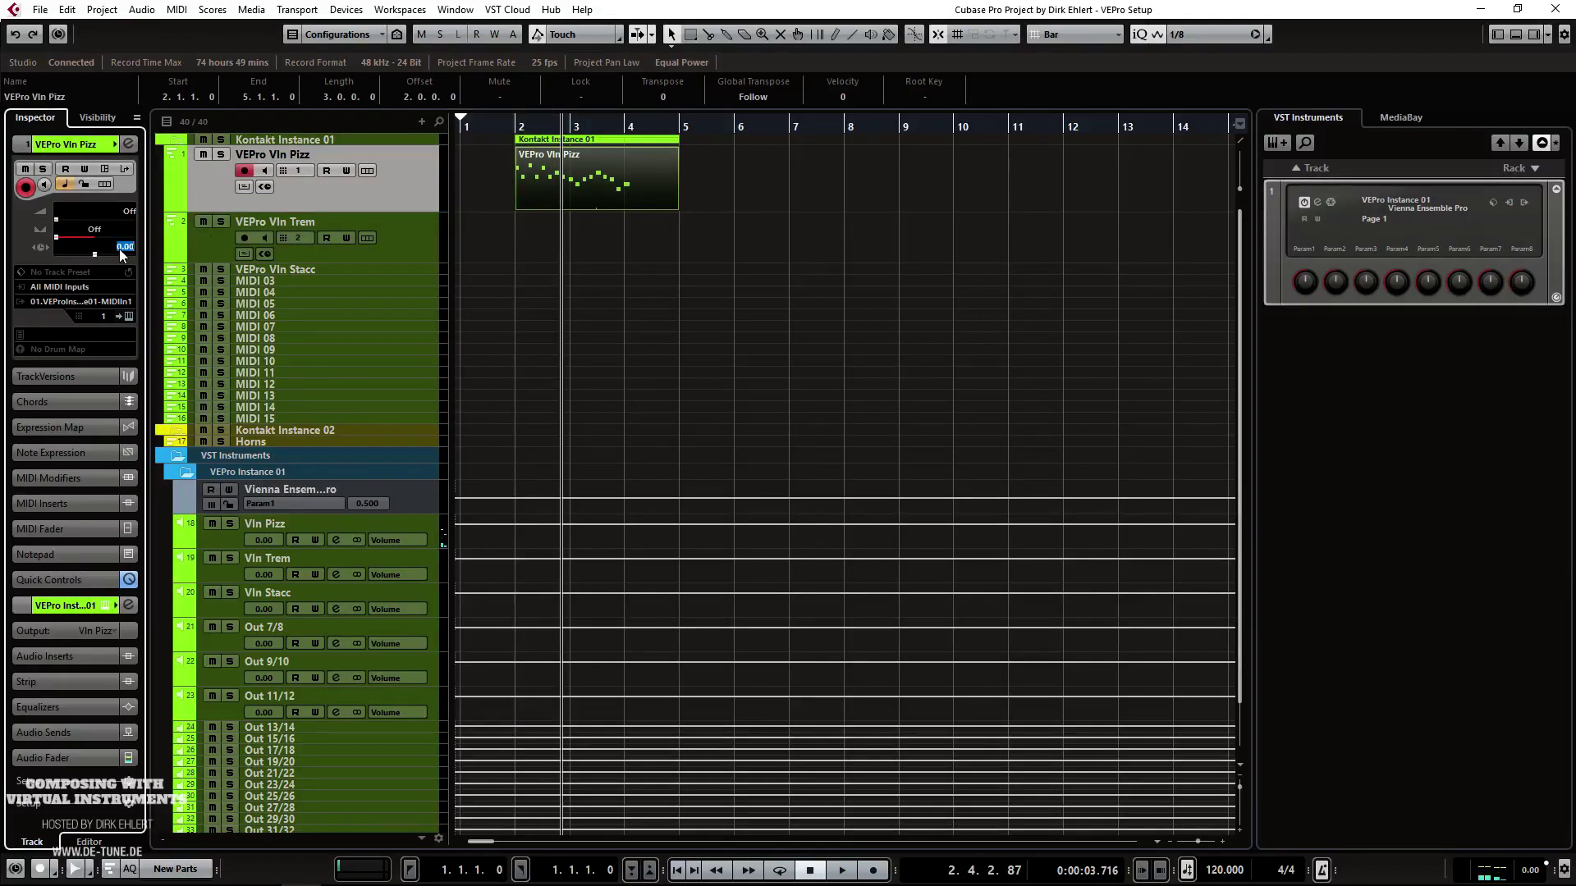
type("-25")
key("Return")
key("space")
key("space")
Step: Record a short MIDI part on the VEPro Vln Trem track, starting at bar 1
left_click(296, 220)
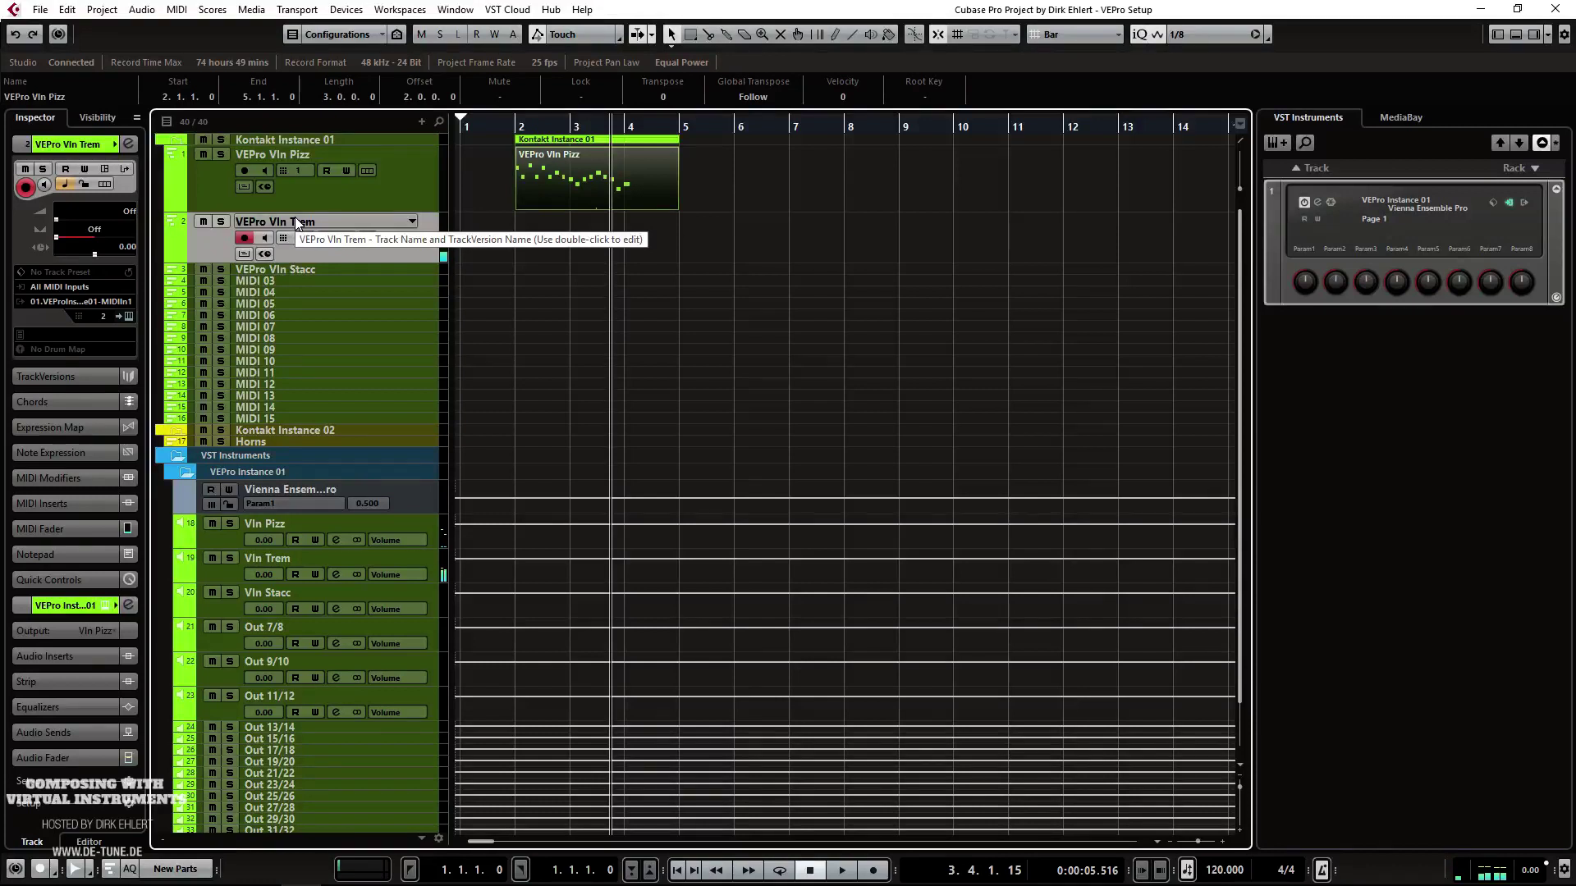
key("KP_Decimal")
key("KP_Multiply")
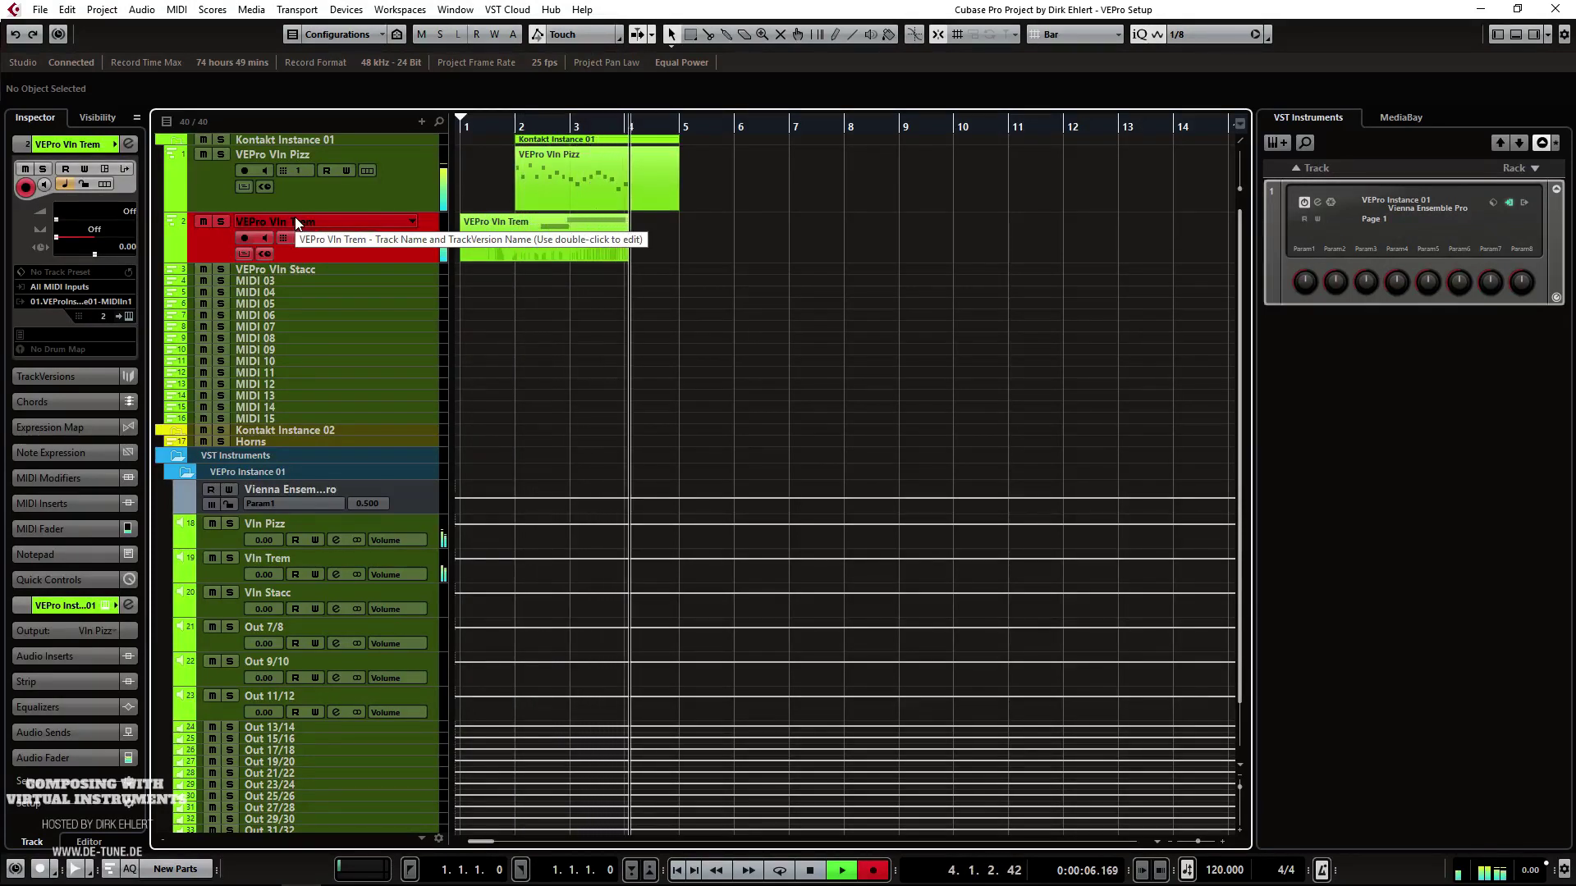
key("KP_0")
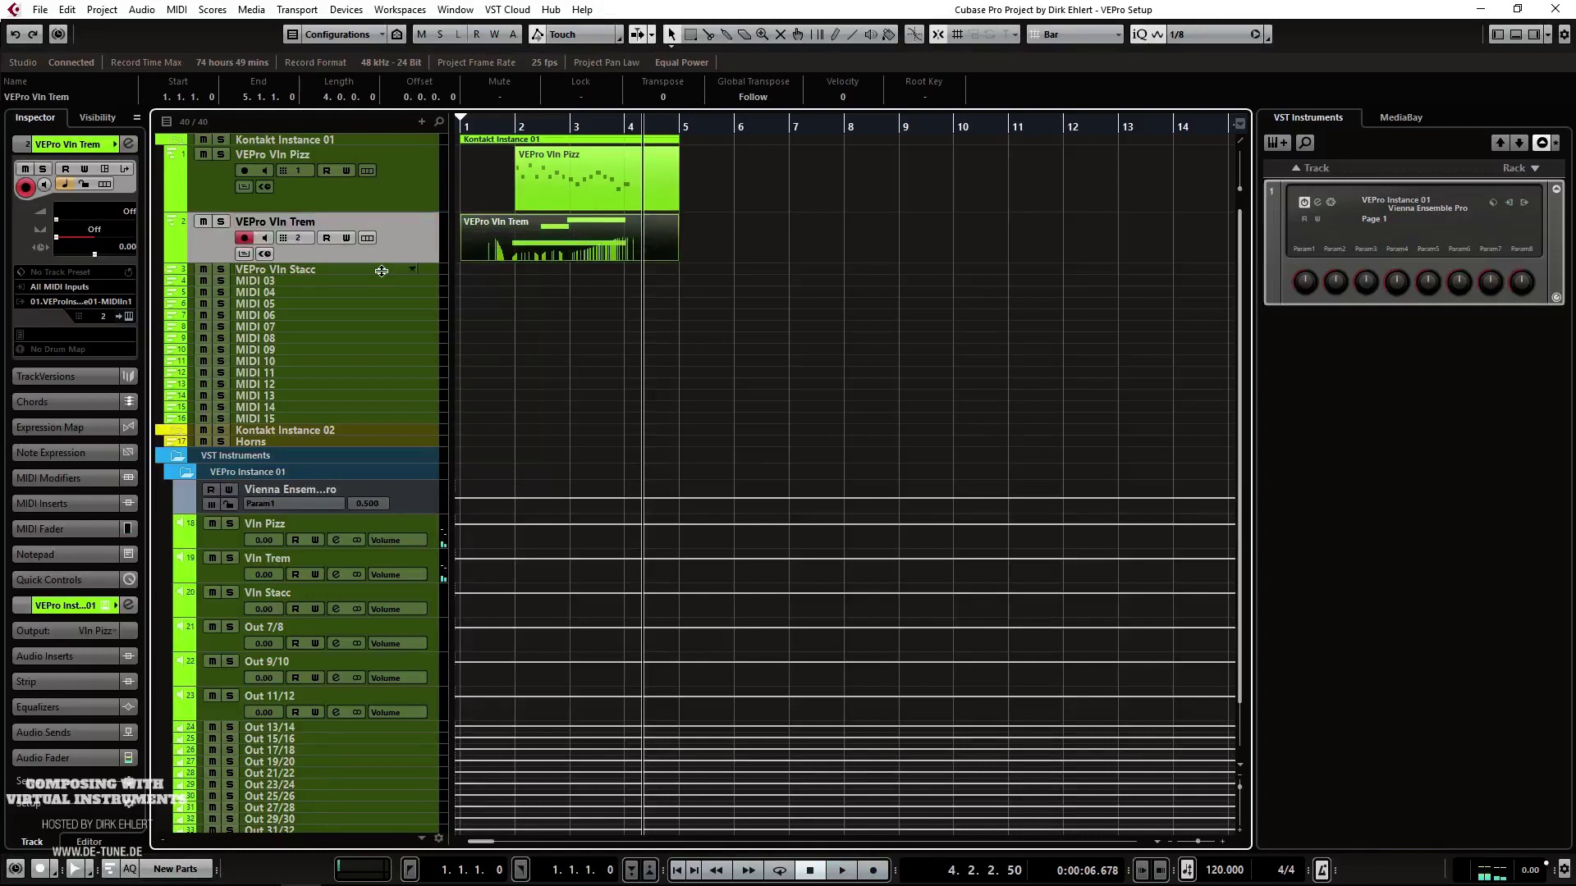
Step: Record a trial MIDI take on the Horns track from bar 1 and delete it
left_click(283, 441)
key("KP_Decimal")
key("KP_Multiply")
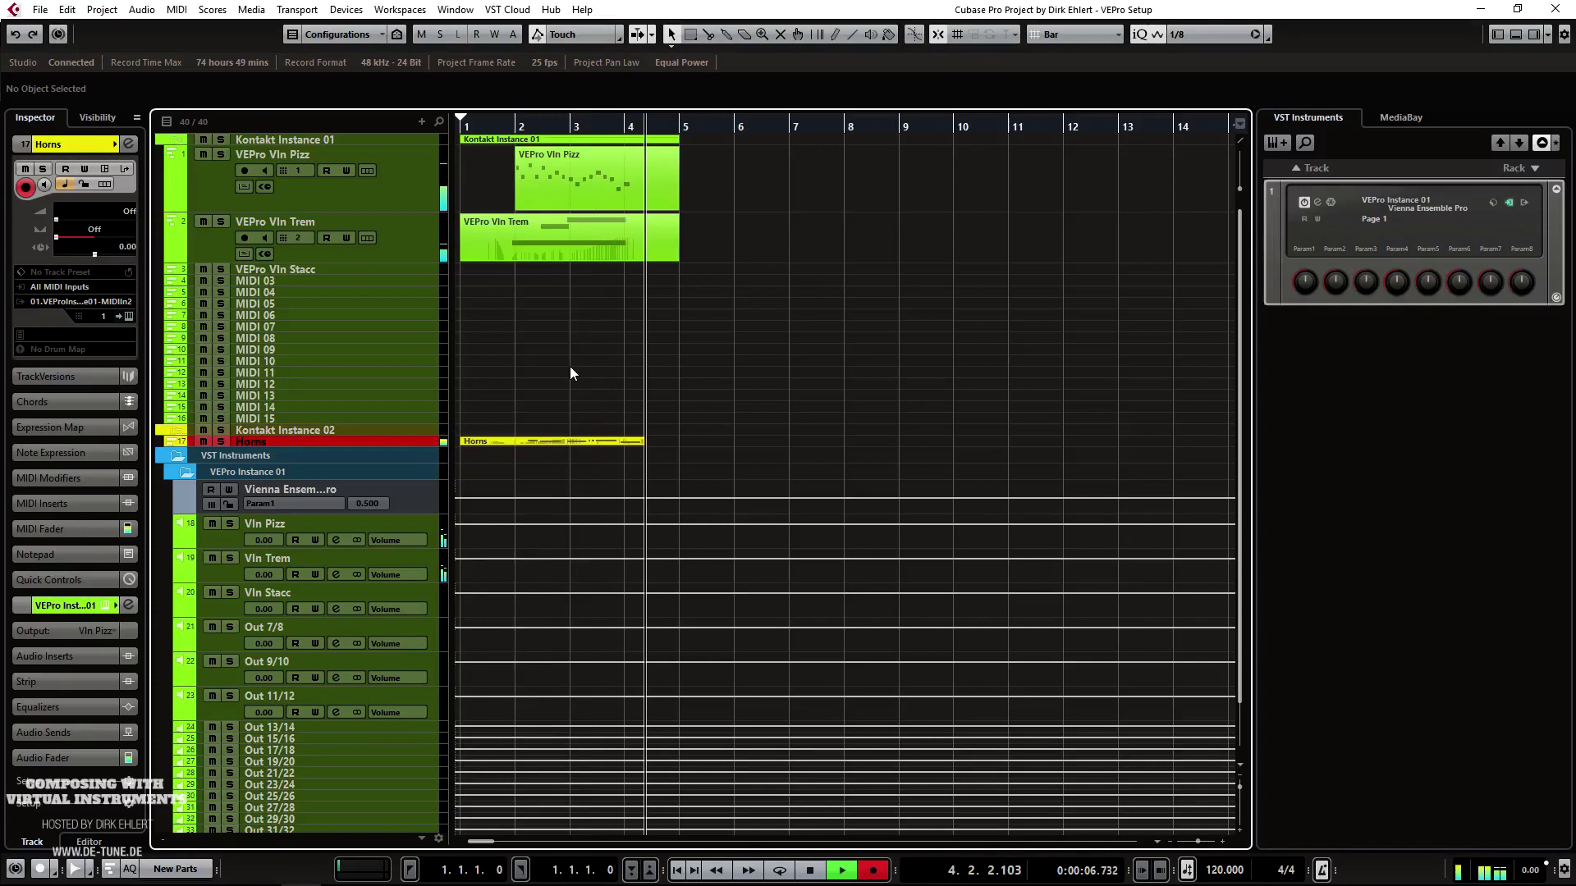
key("KP_0")
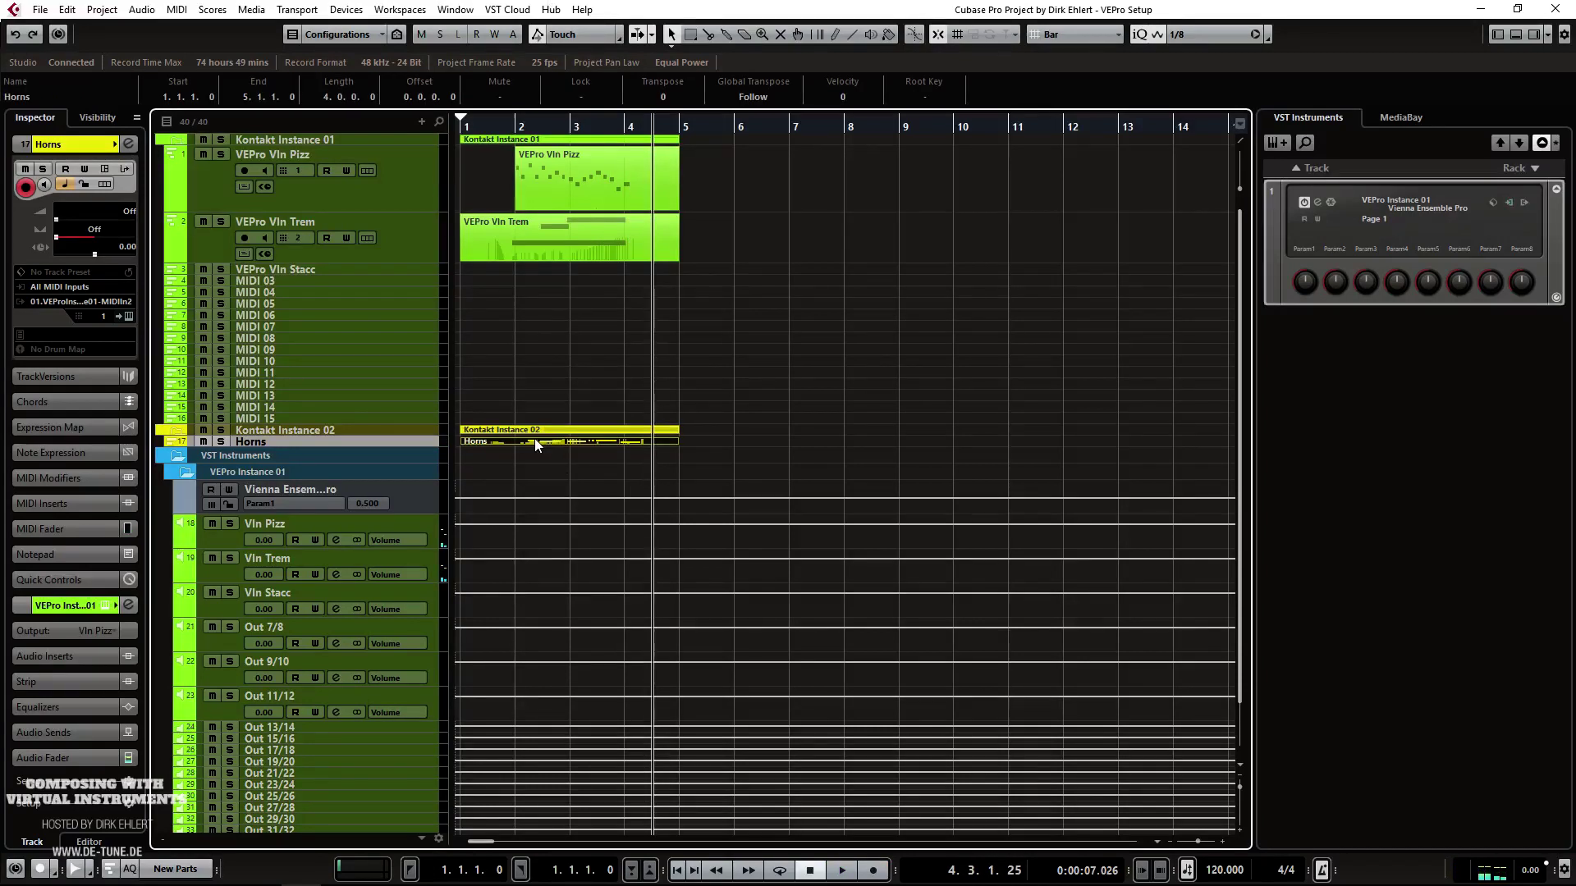
key("Delete")
Step: Record a fresh MIDI part on the Horns track from bar 1 and enlarge the track
key("Home")
key("KP_Multiply")
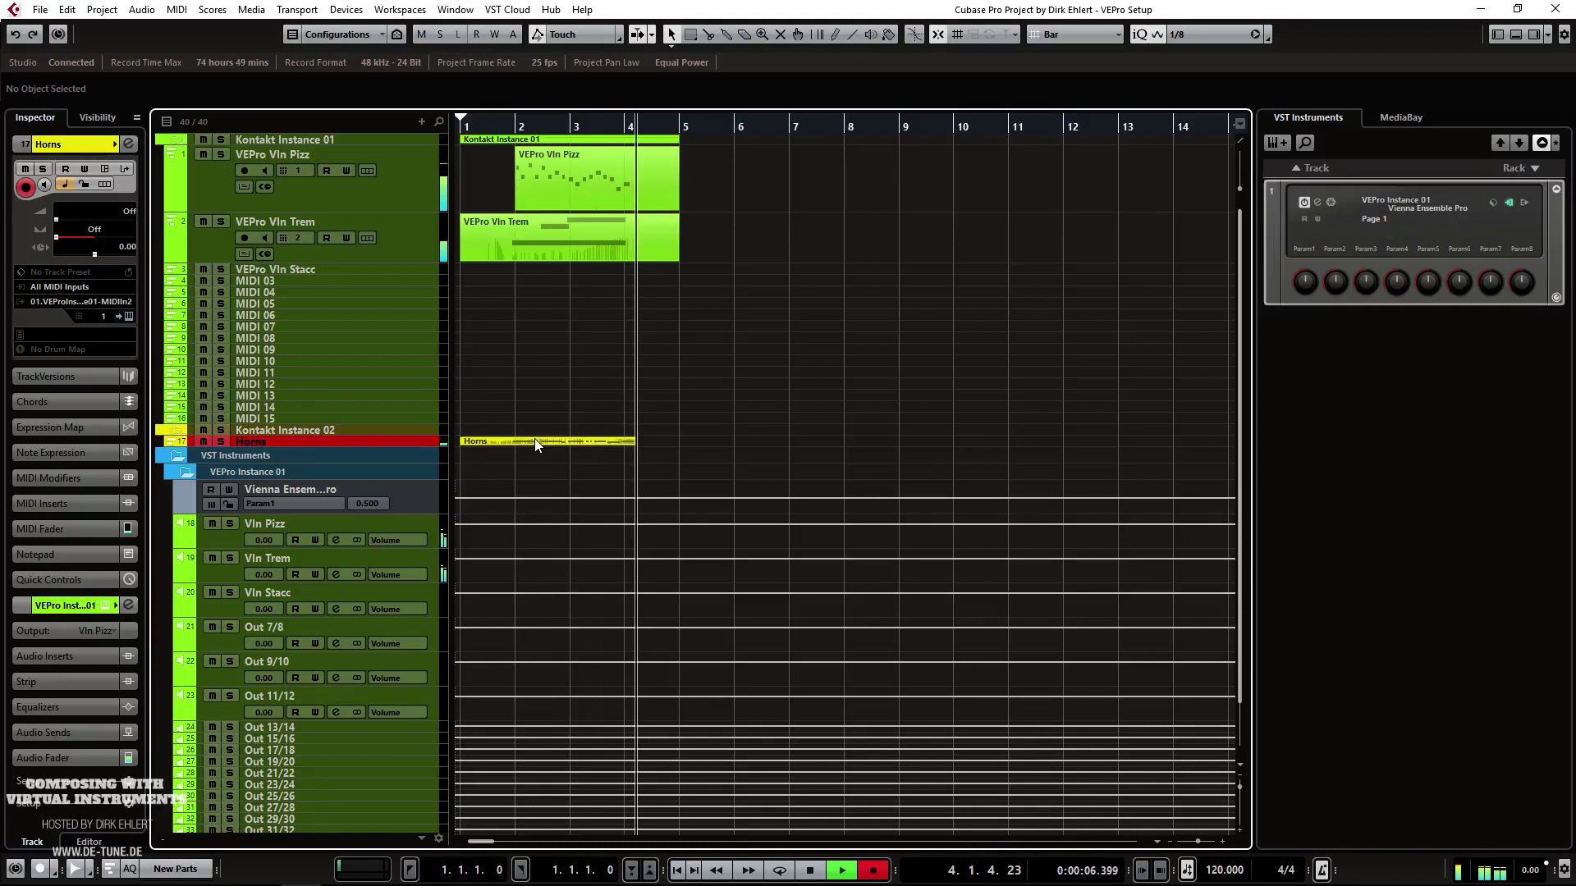
key("space")
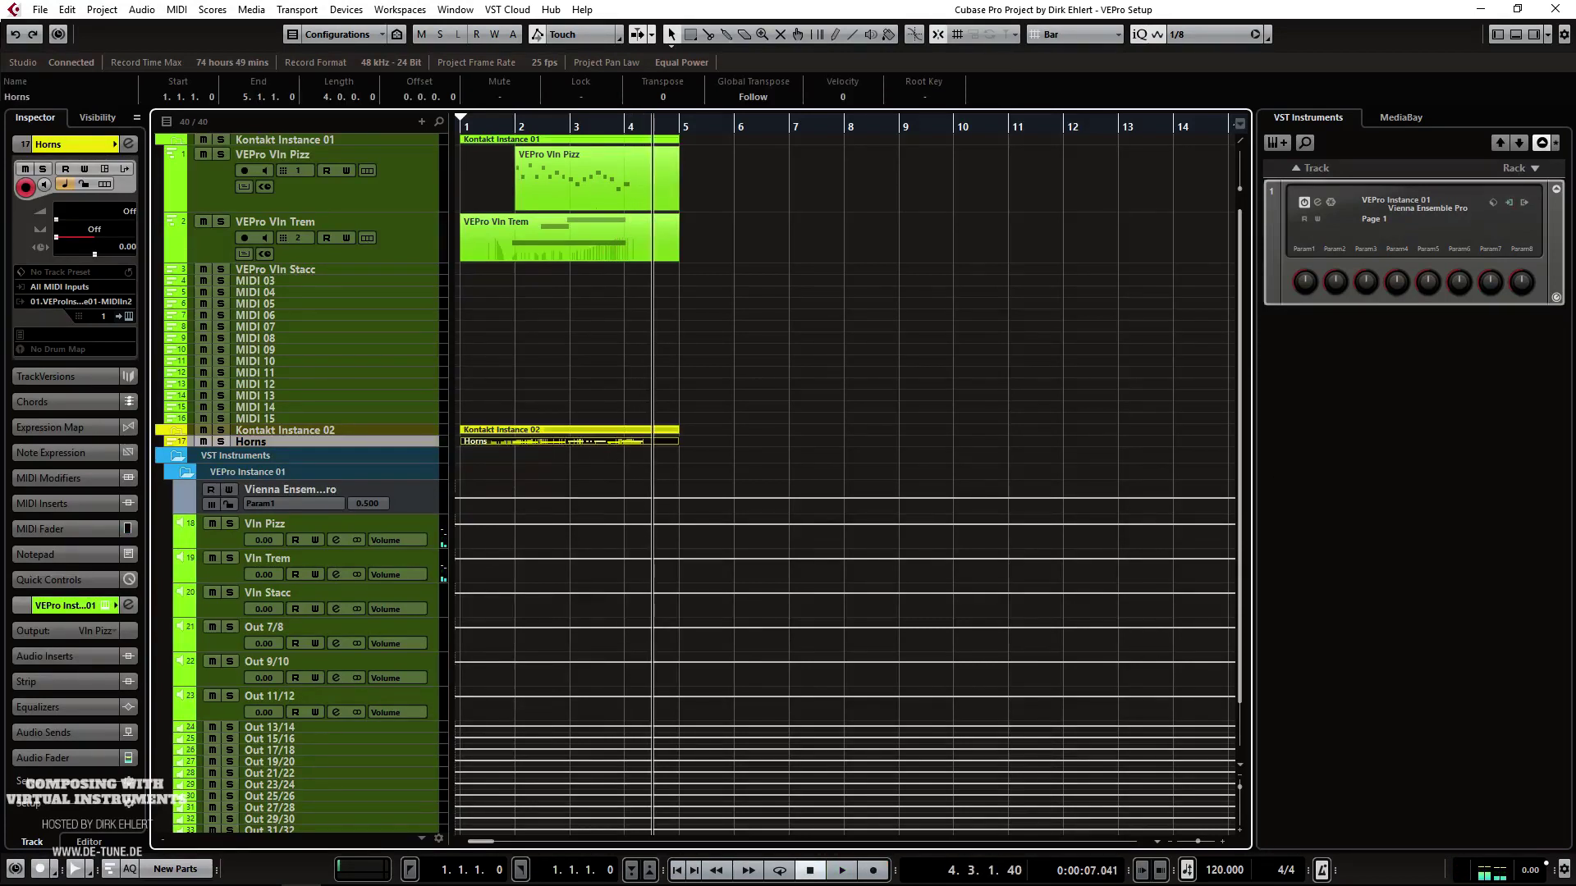
left_click_drag(298, 449, 300, 485)
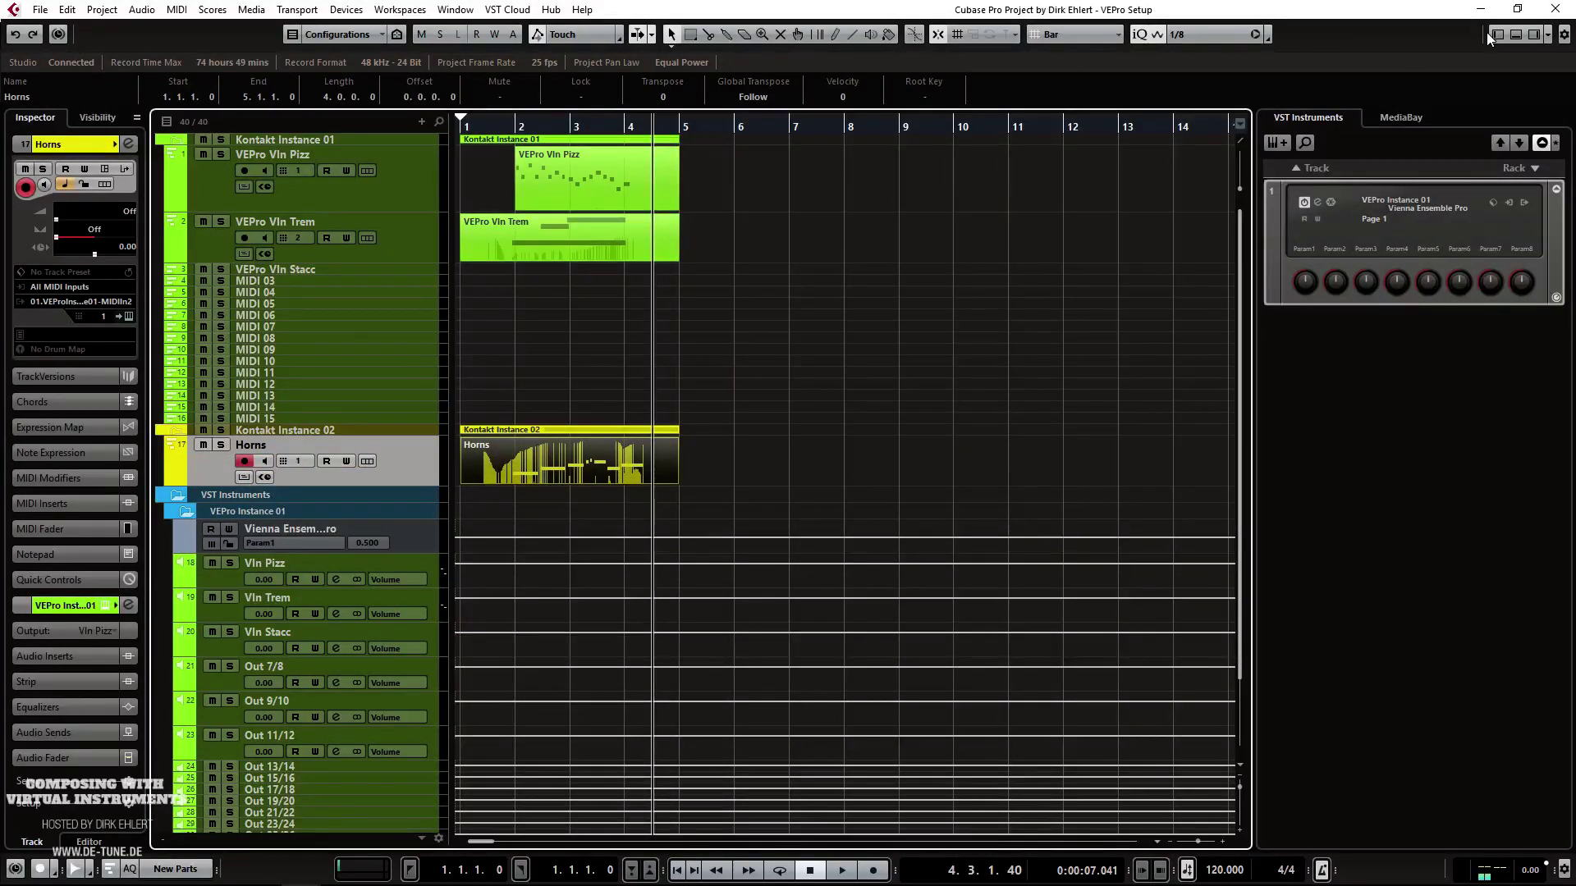
Step: Show the MixConsole in the lower zone and play the project from the start while monitoring the channel levels
left_click(1515, 34)
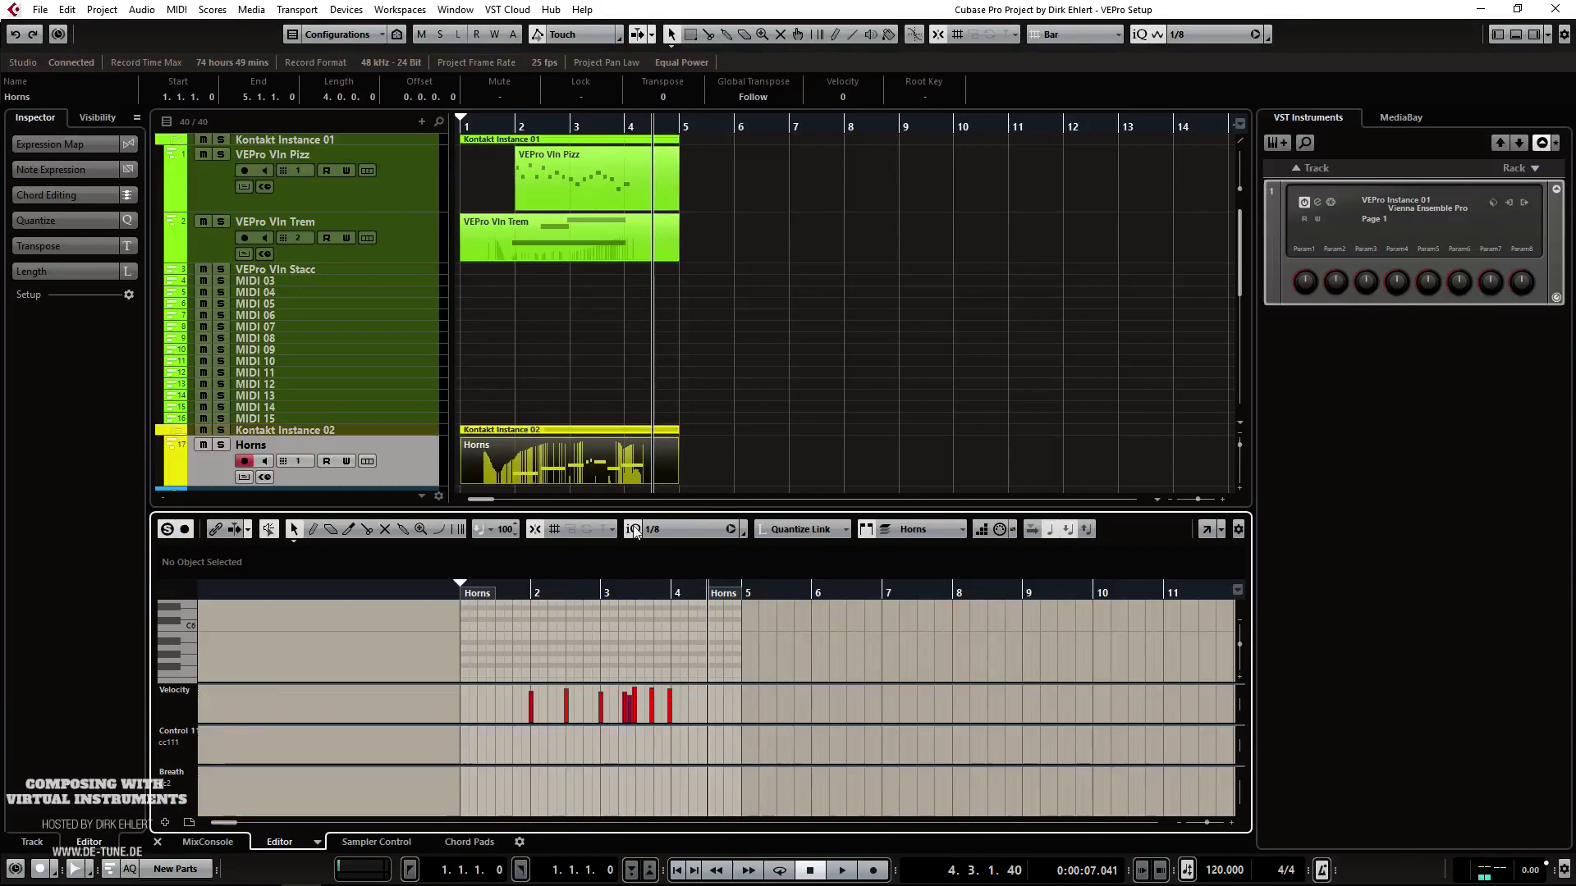
left_click(201, 845)
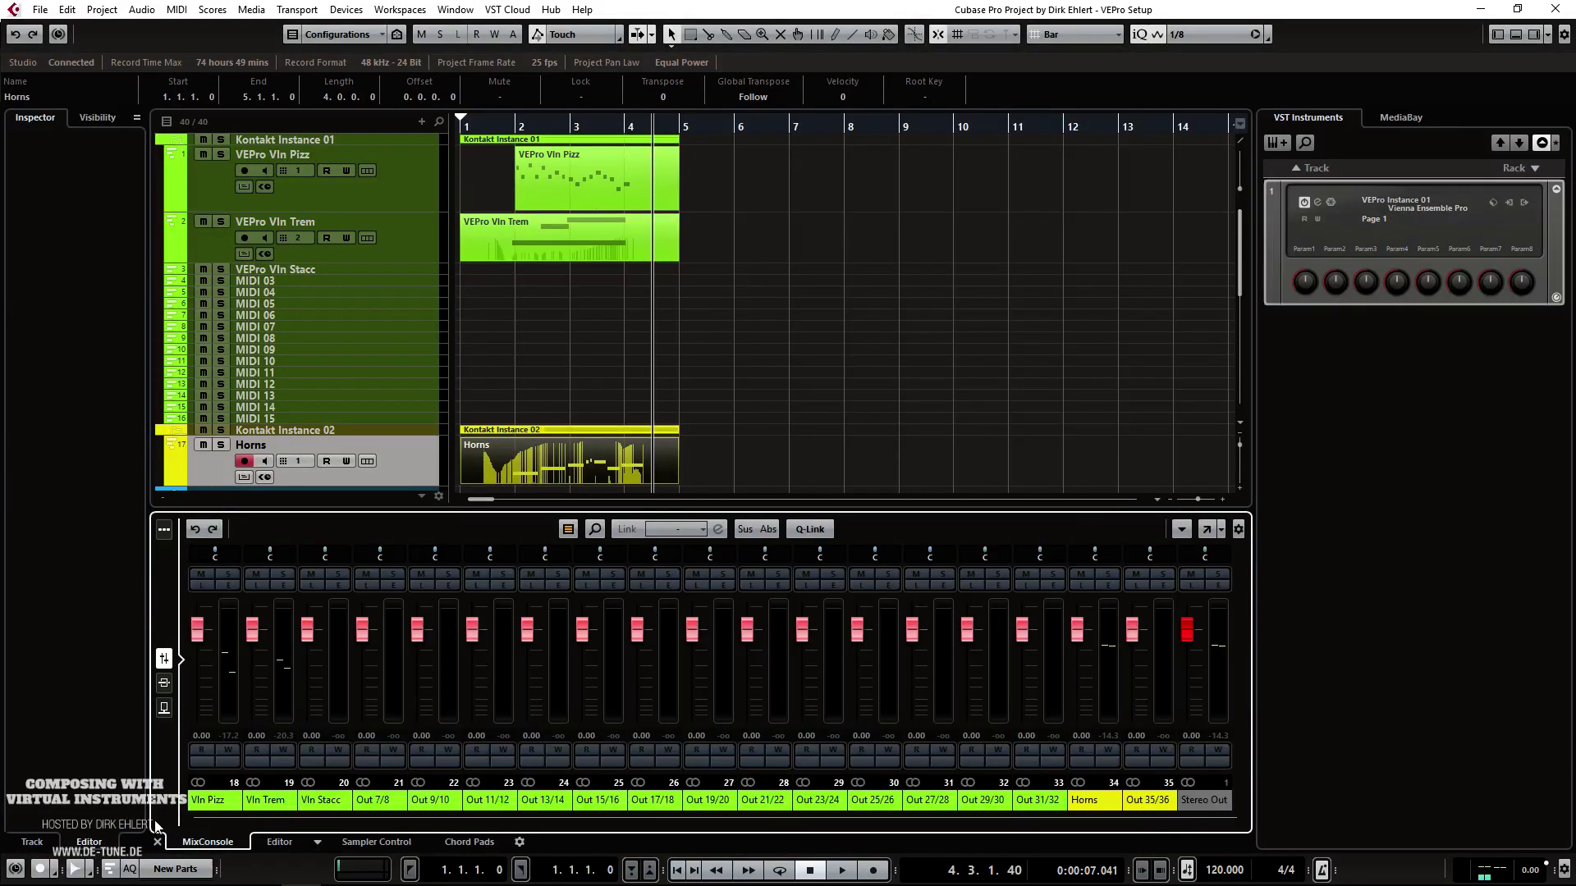
left_click(1109, 687)
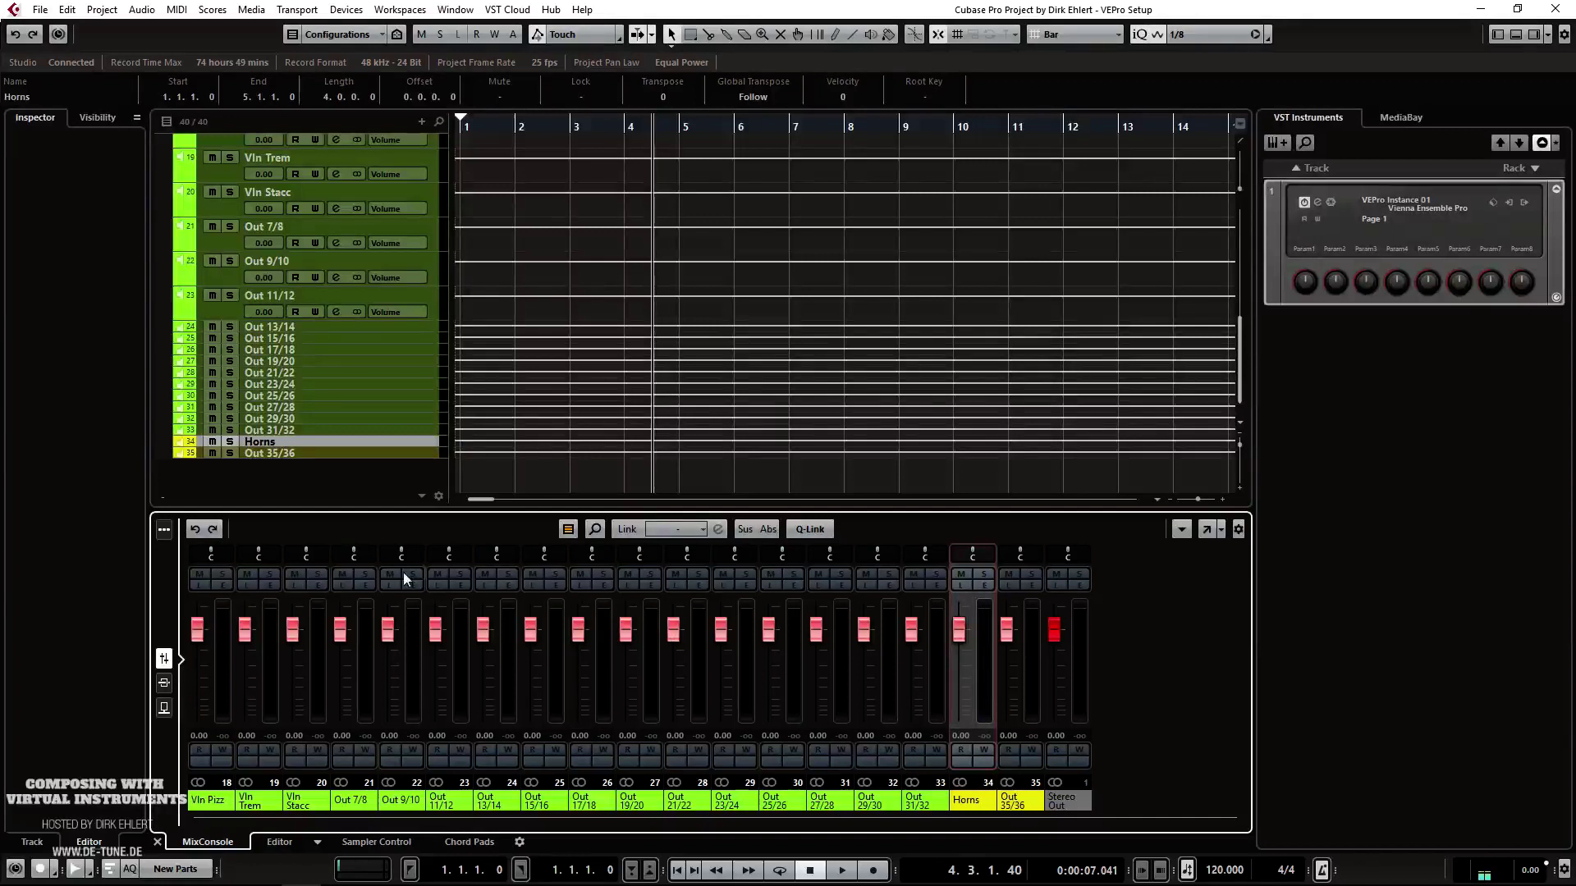
key("Home")
key("space")
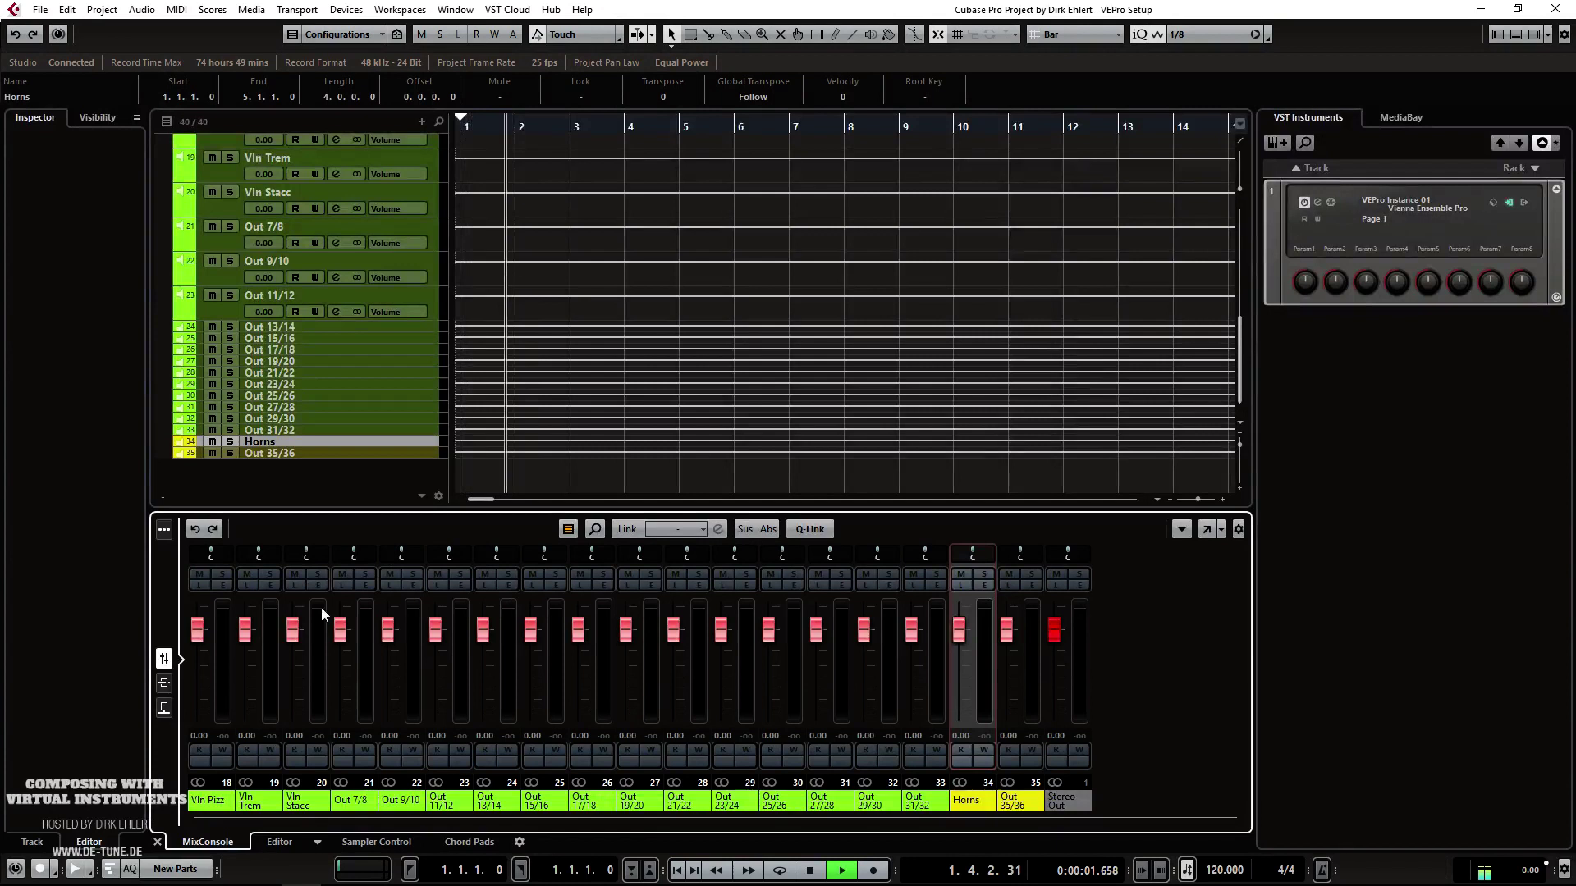
left_click(164, 537)
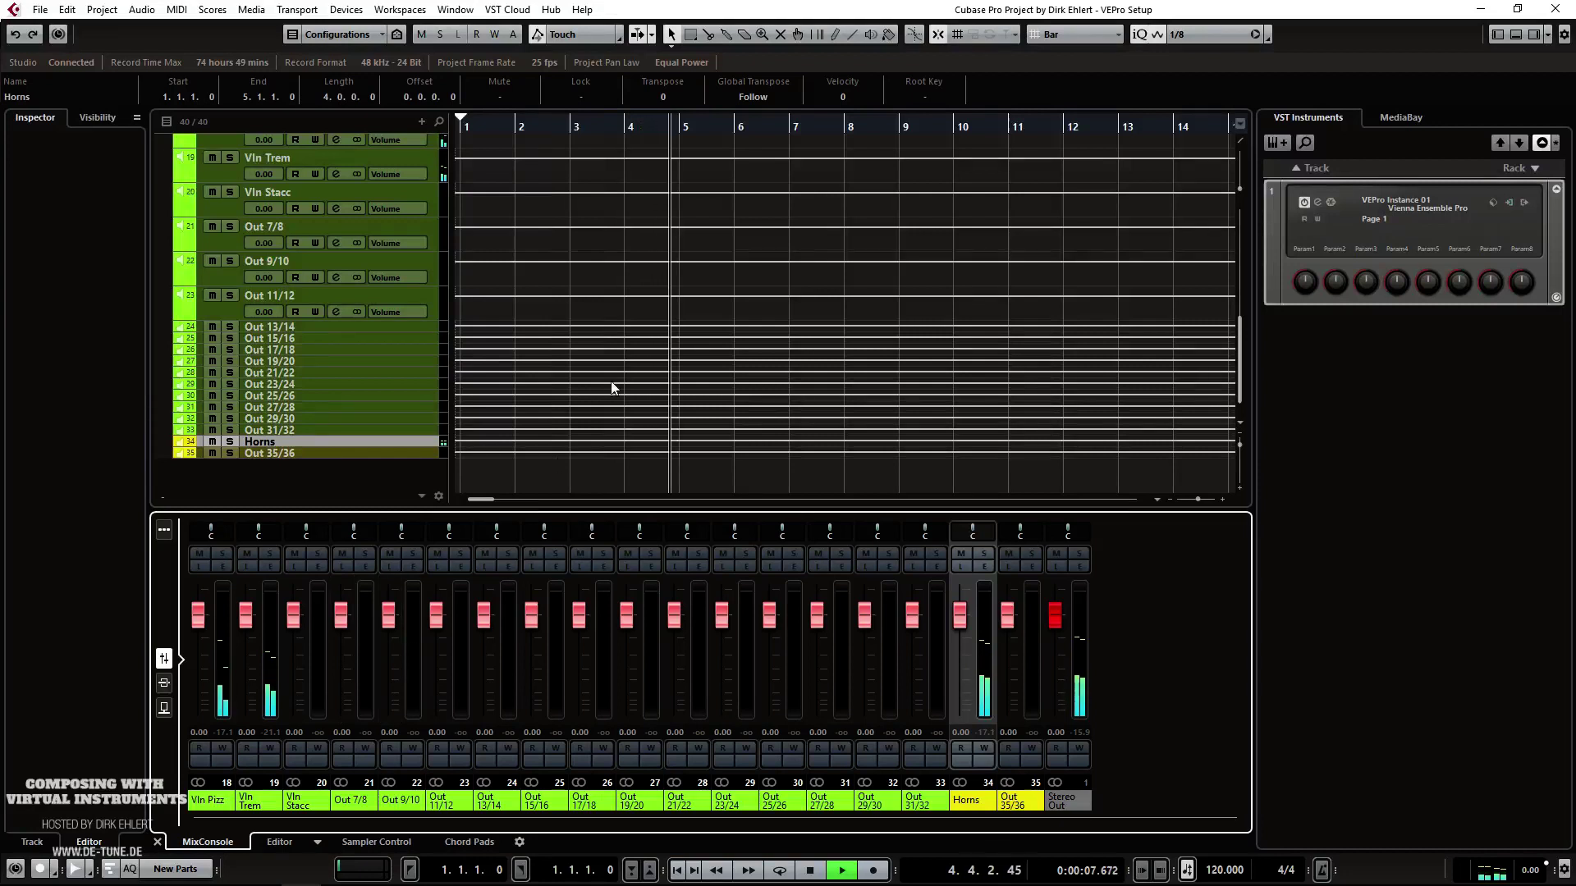
key("space")
Step: Replay the project from the start and examine the recorded parts alongside the output channel meters
left_click(648, 242)
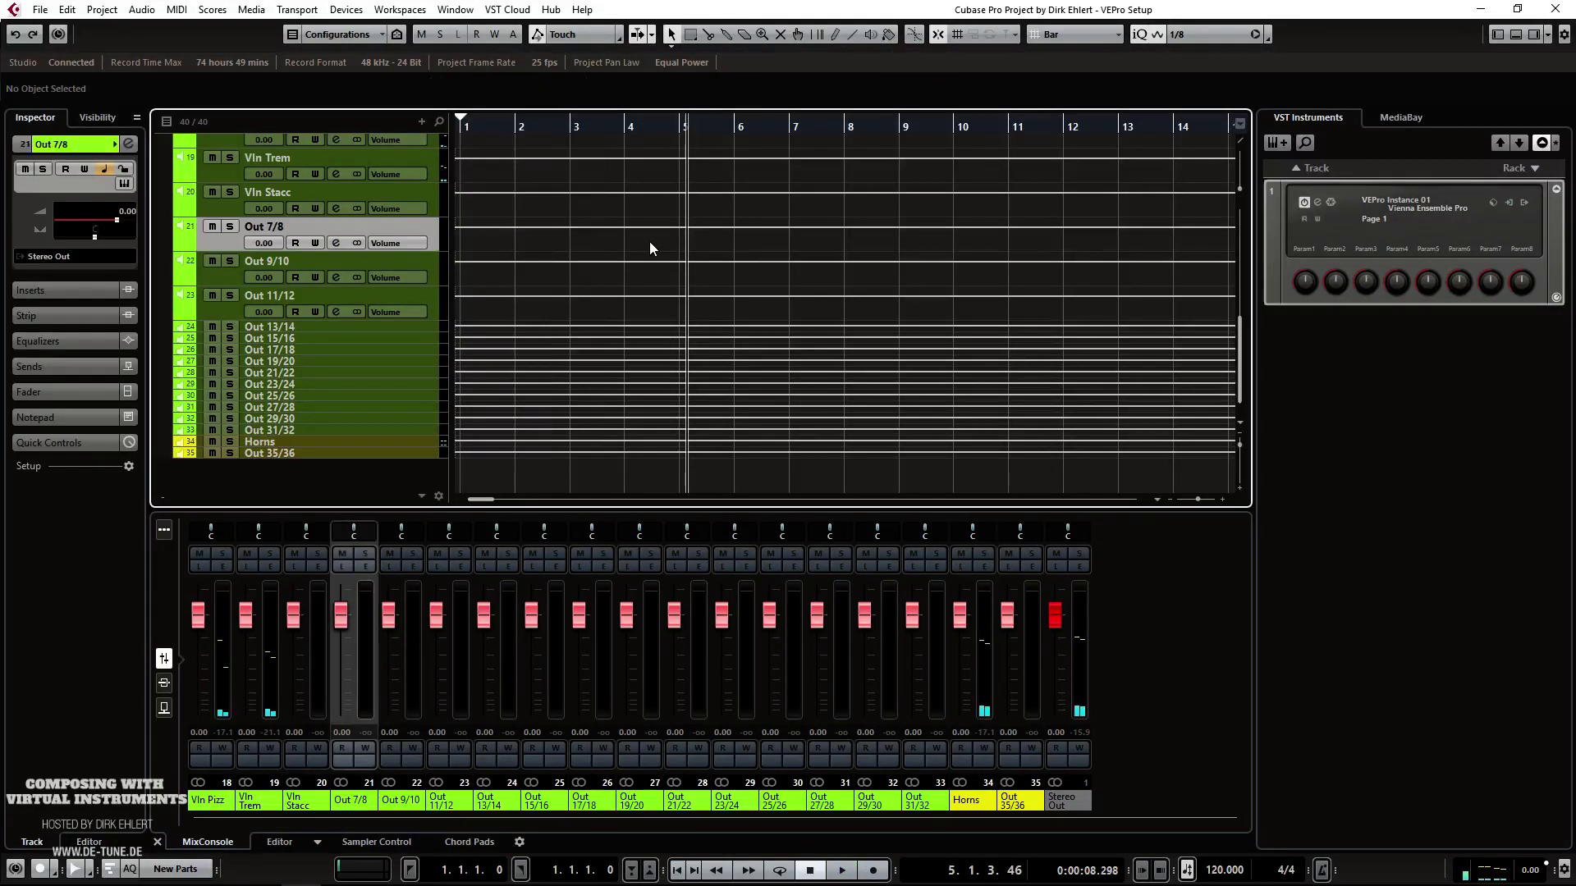
key("Home")
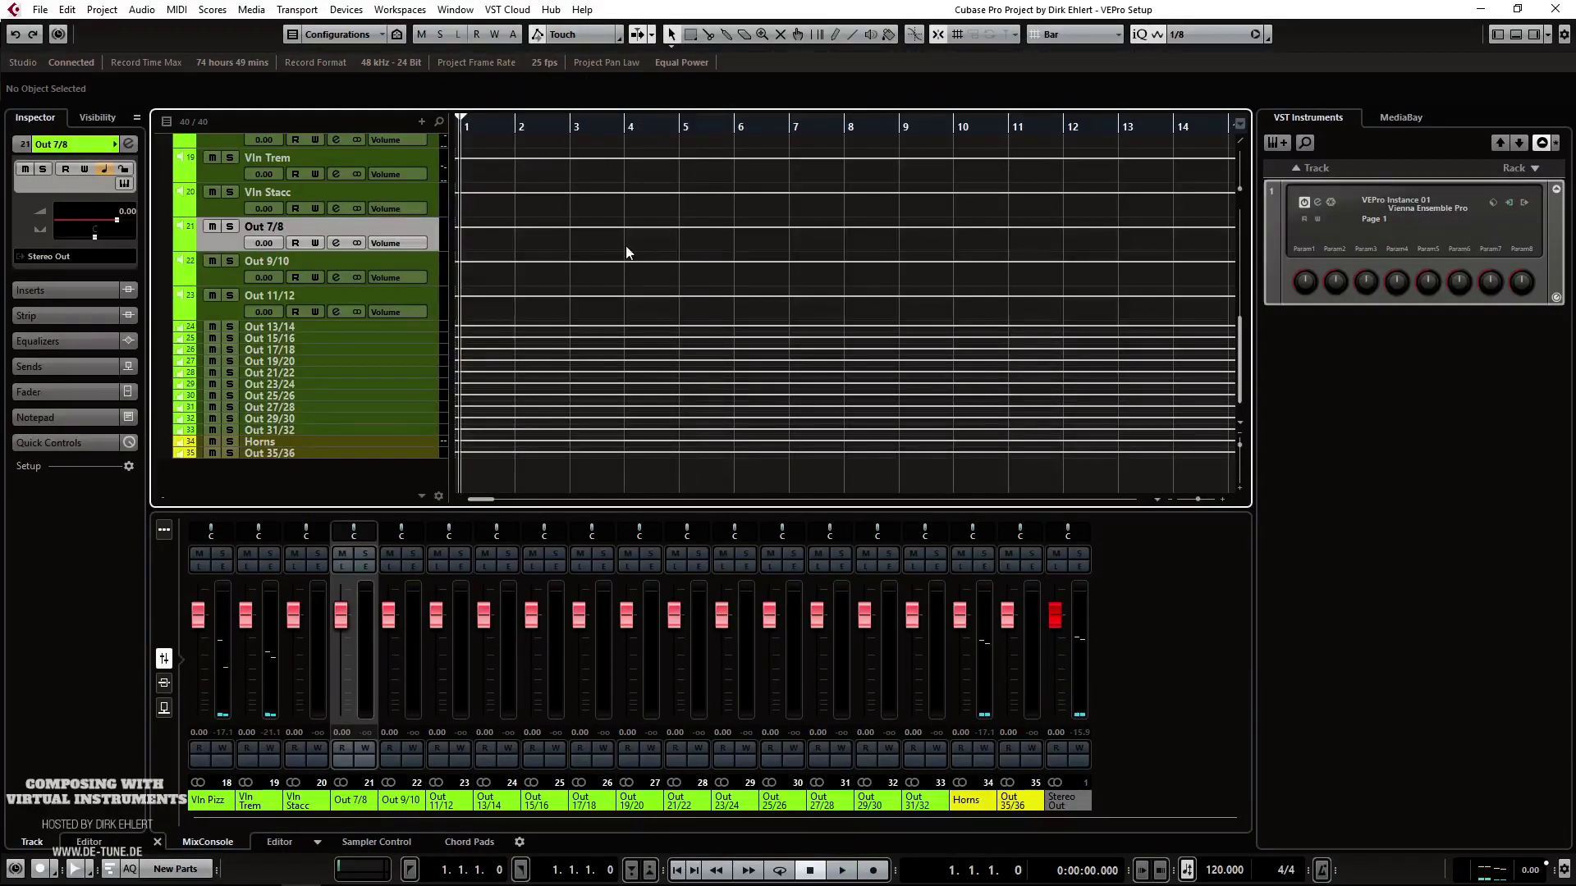
key("space")
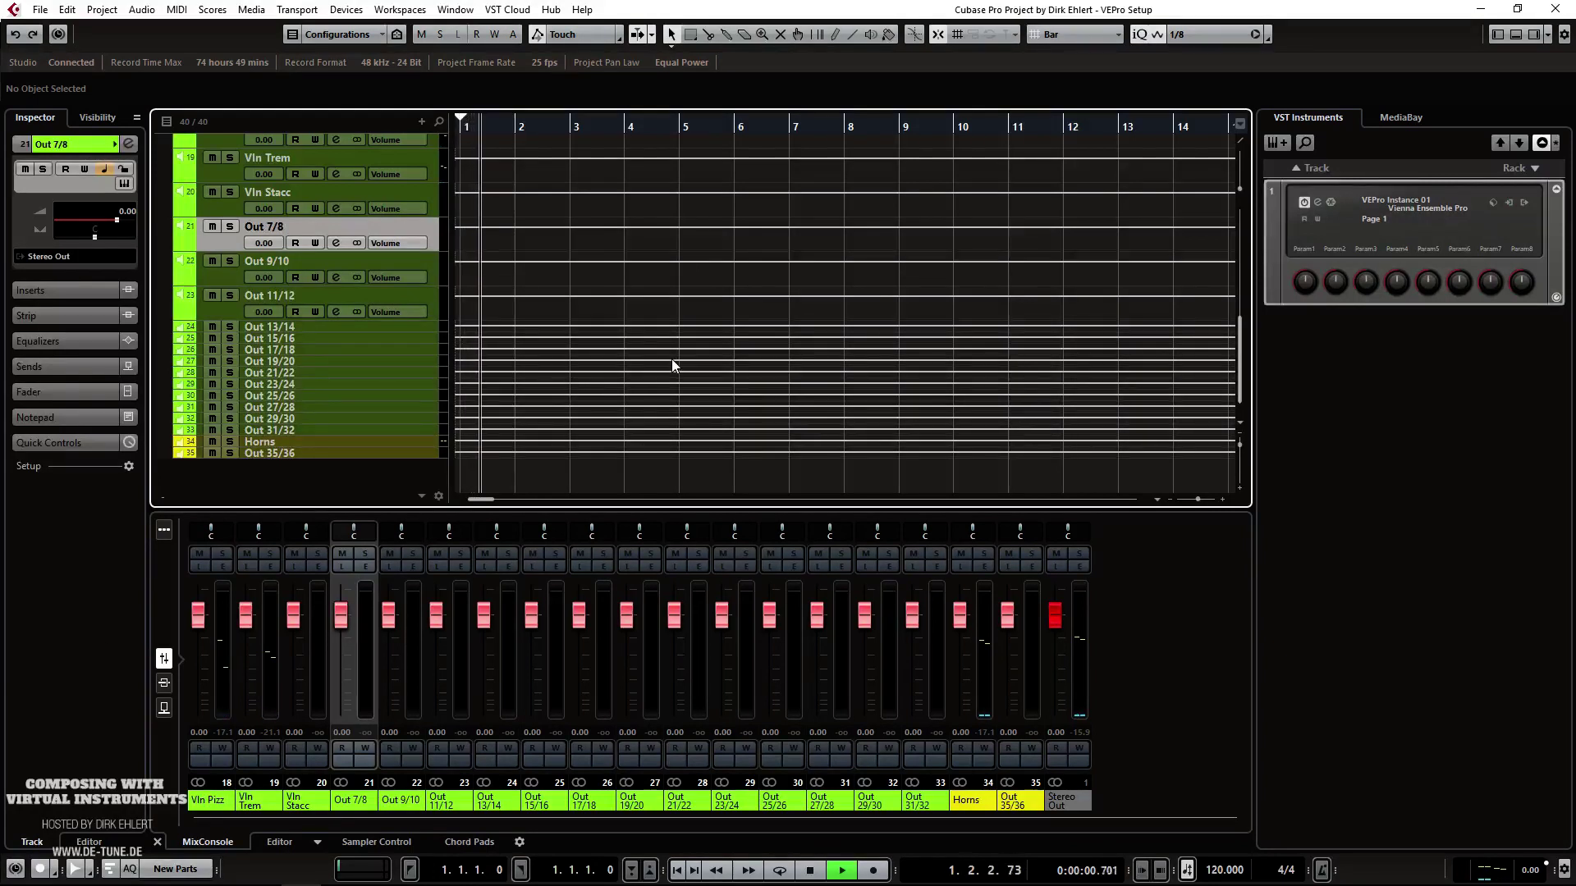
scroll(671, 358, "up", 5)
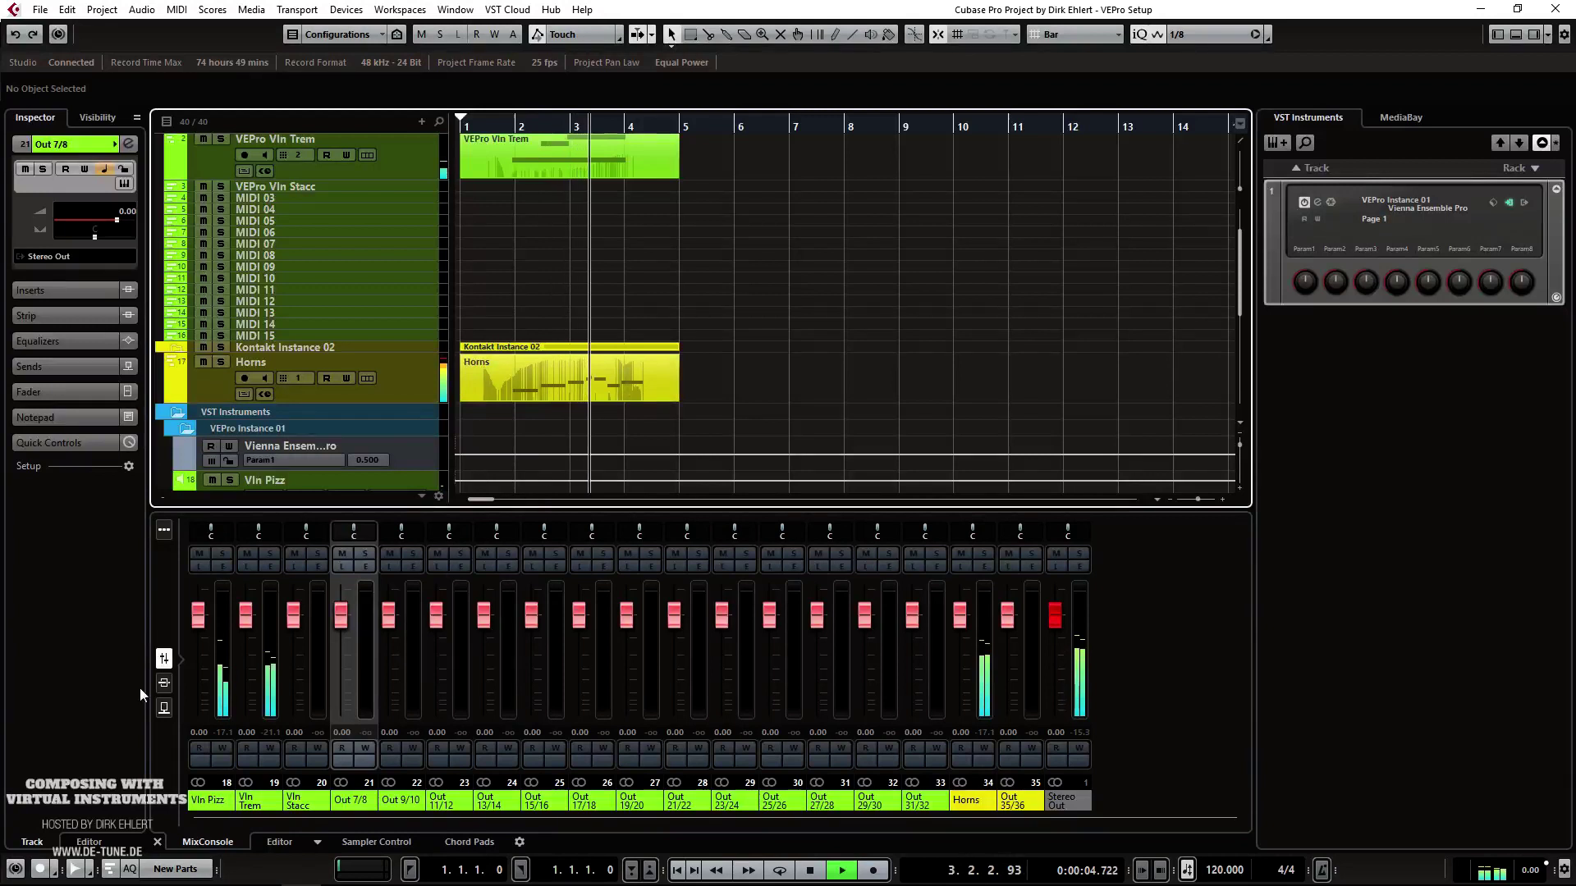
key("space")
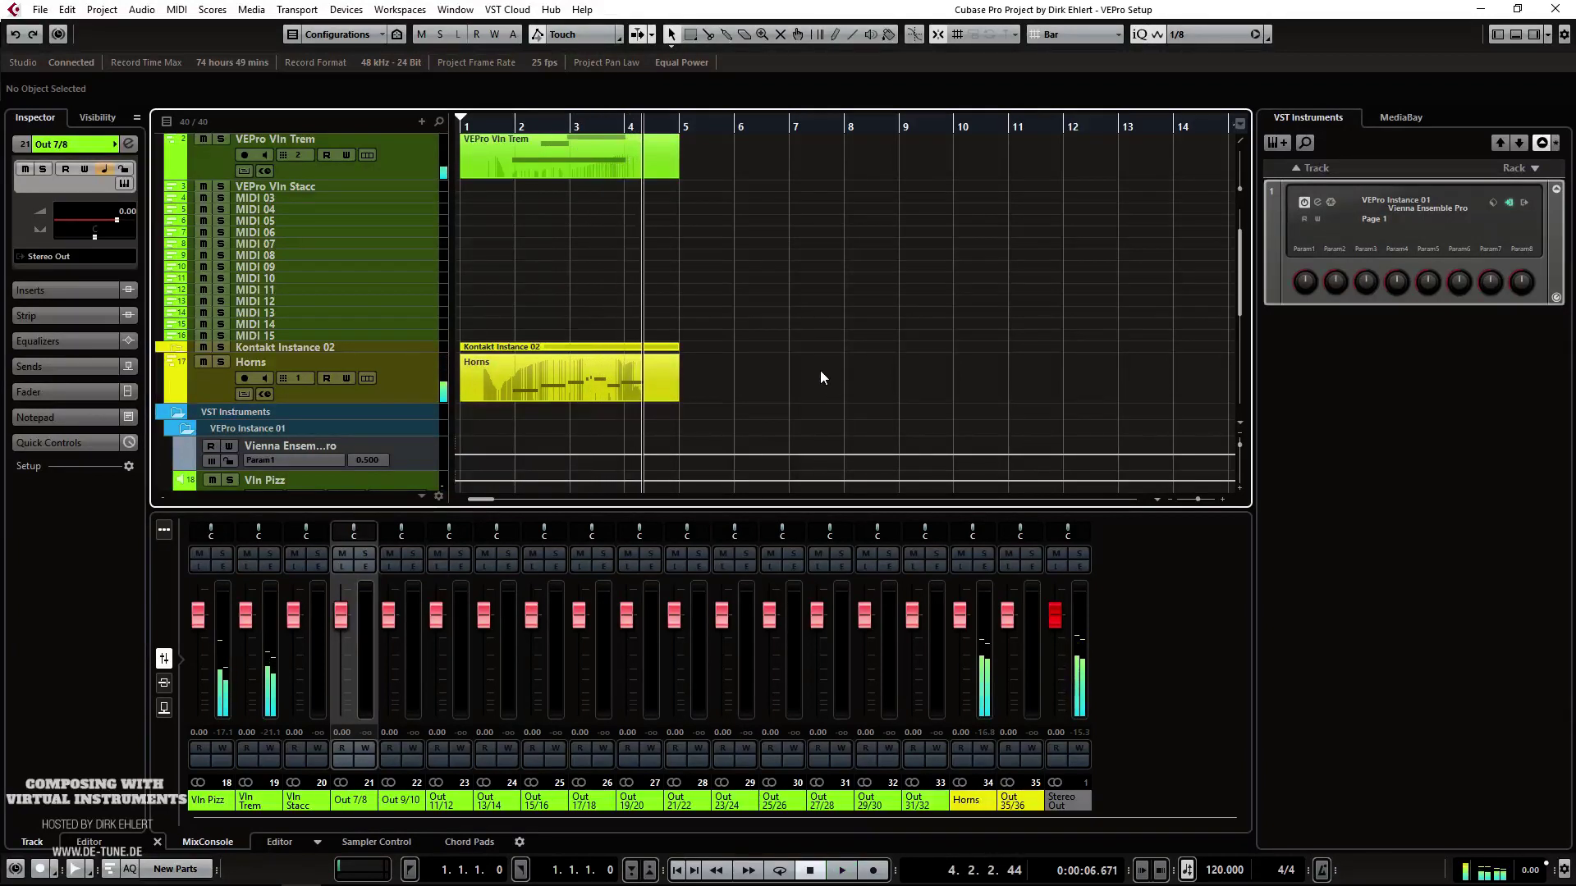
Step: Show the MixConsole toolbar again and display the insert slots of the output channels
left_click(164, 529)
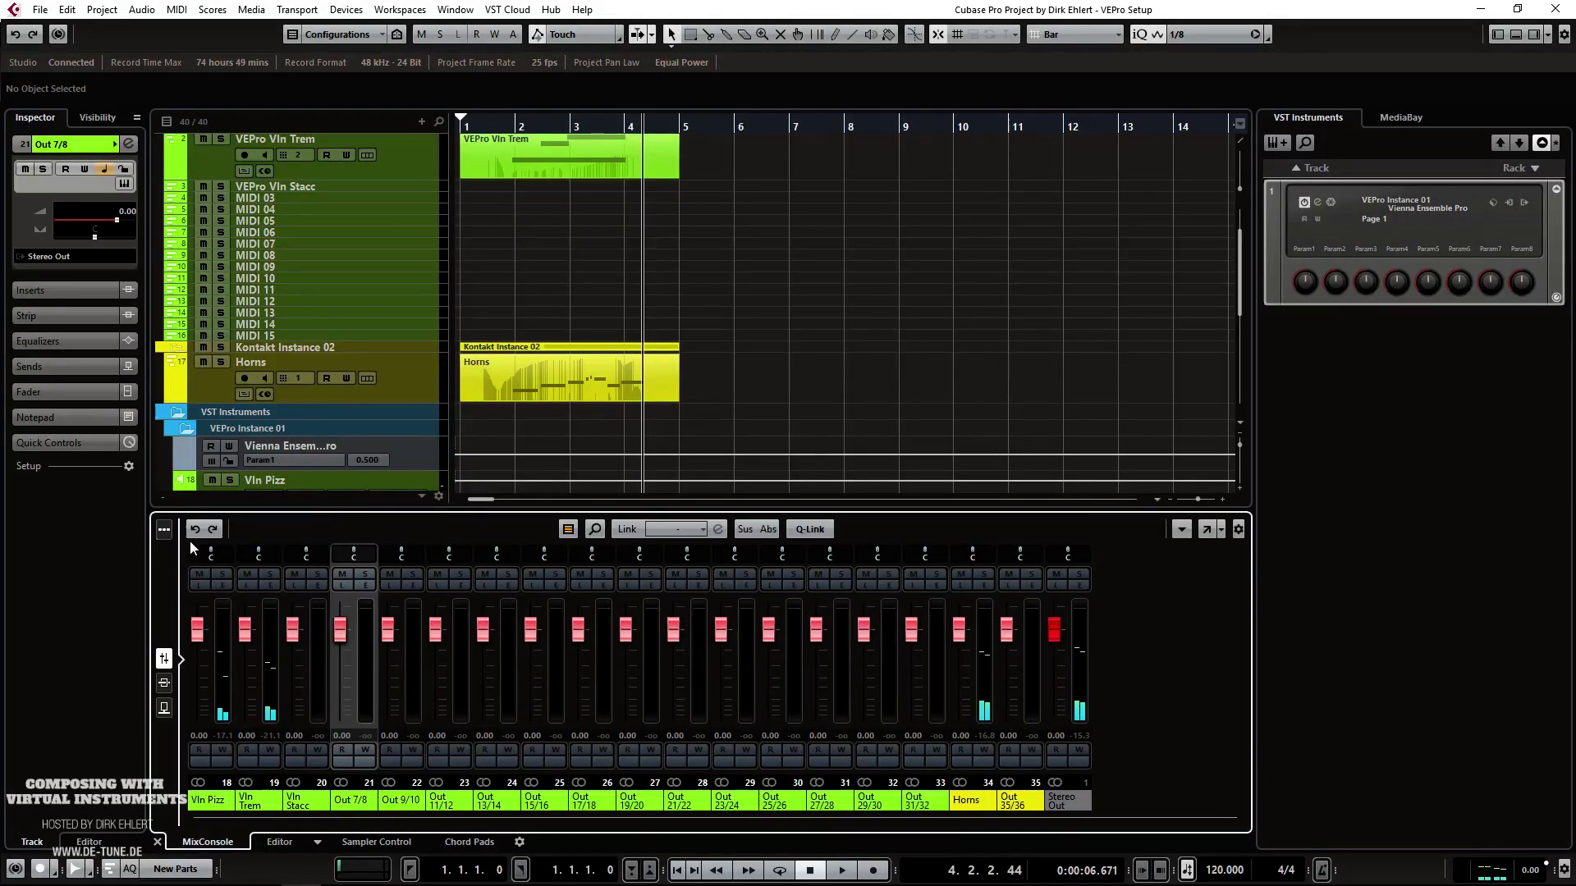
left_click(164, 683)
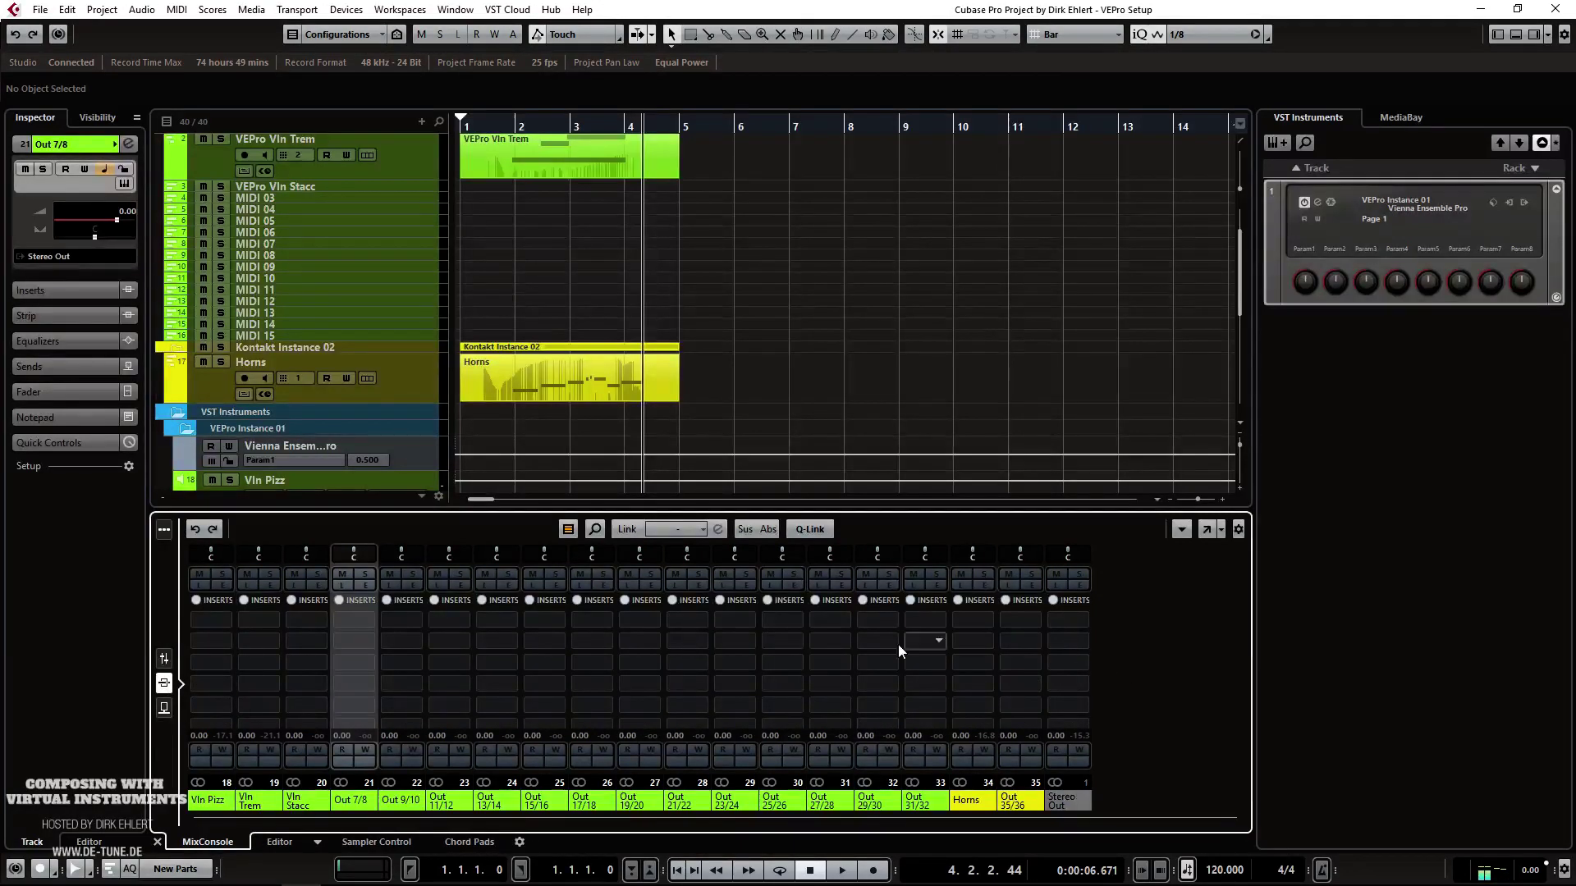
scroll(815, 282, "up", 2)
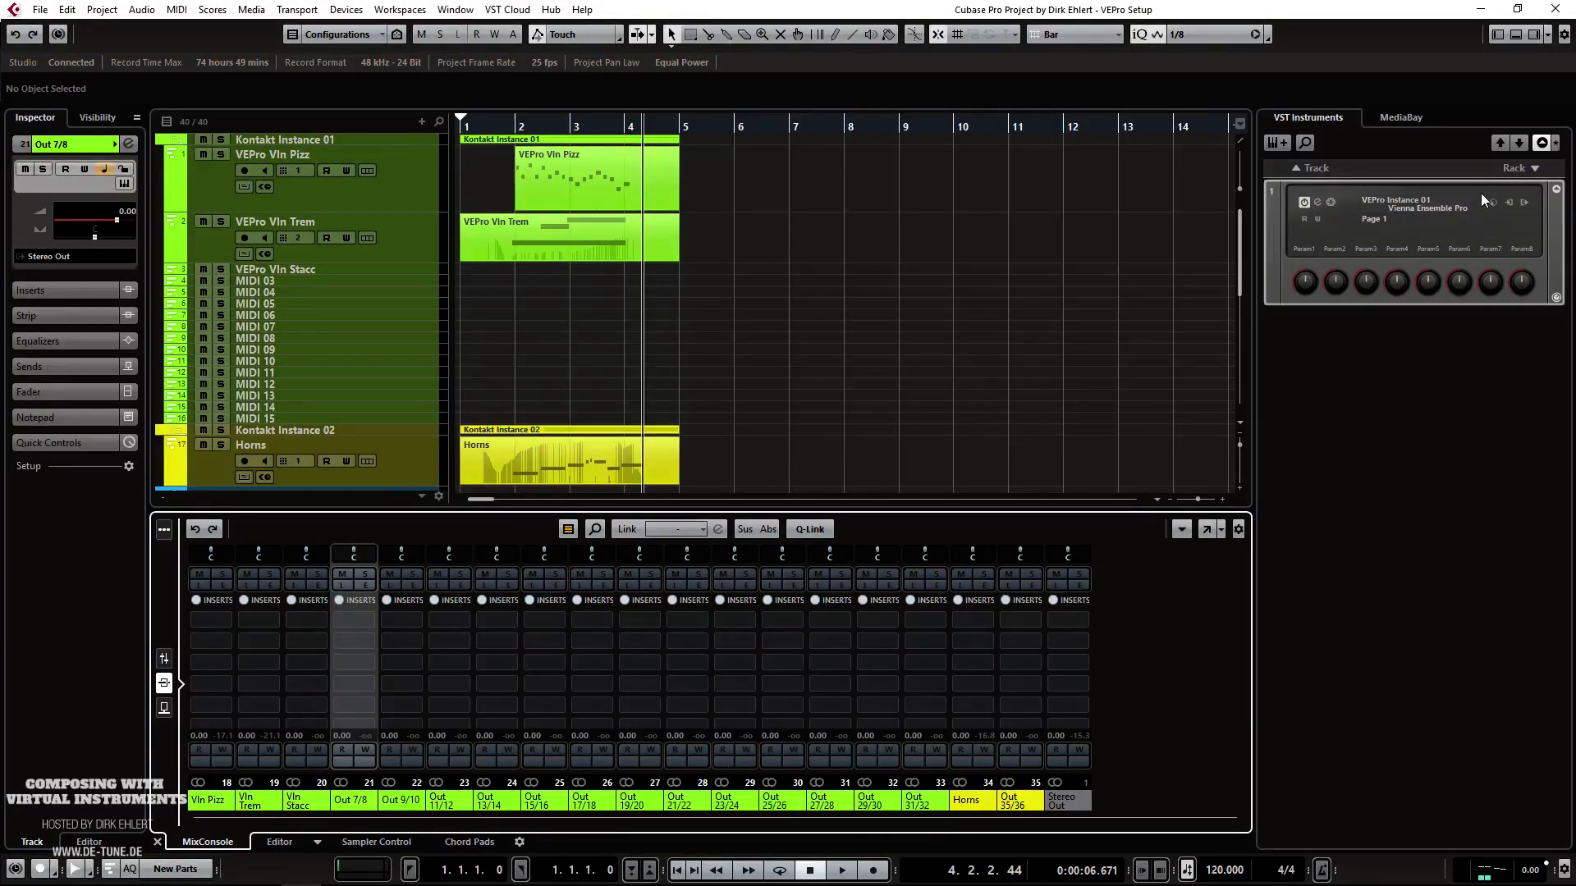
Step: Add a second Vienna Ensemble Pro sampler instance to the instrument rack and create a MIDI track for it
left_click(1516, 169)
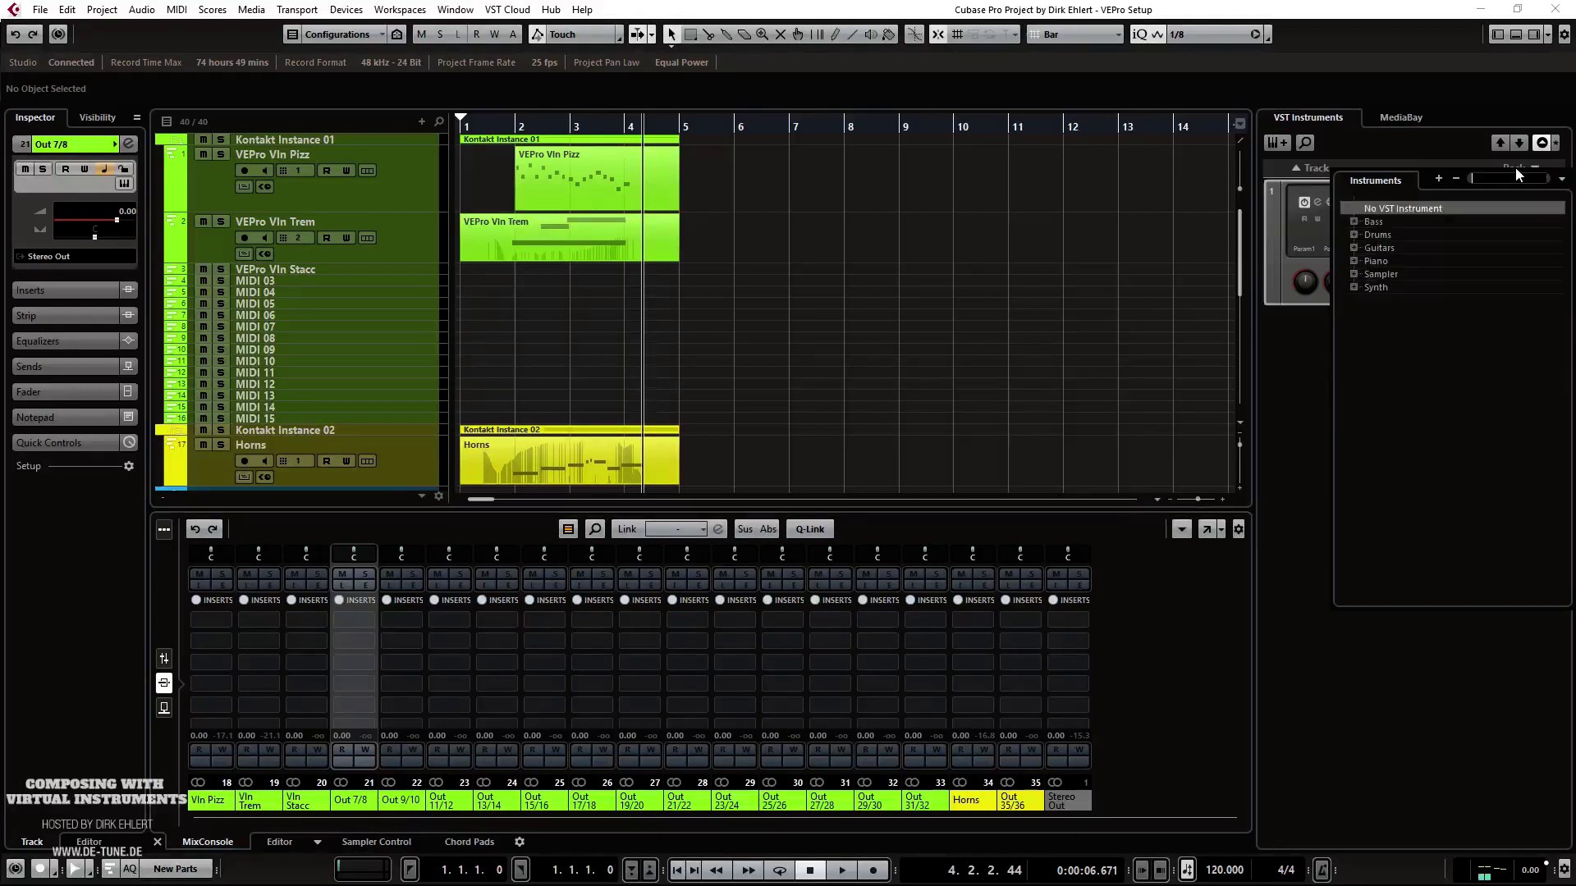
left_click(1353, 274)
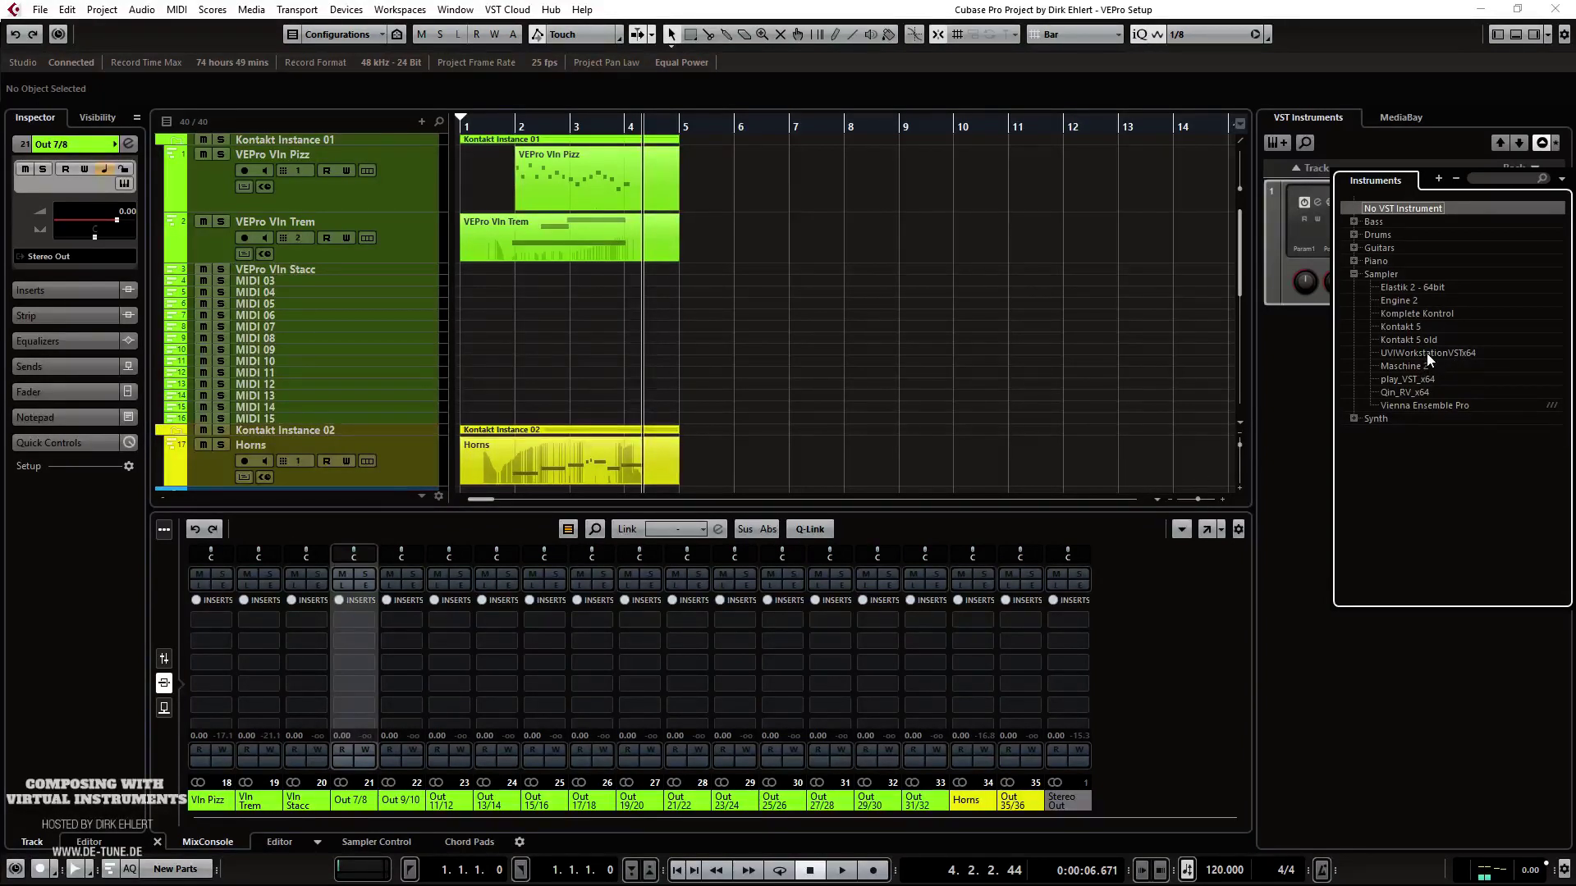
left_click(1415, 405)
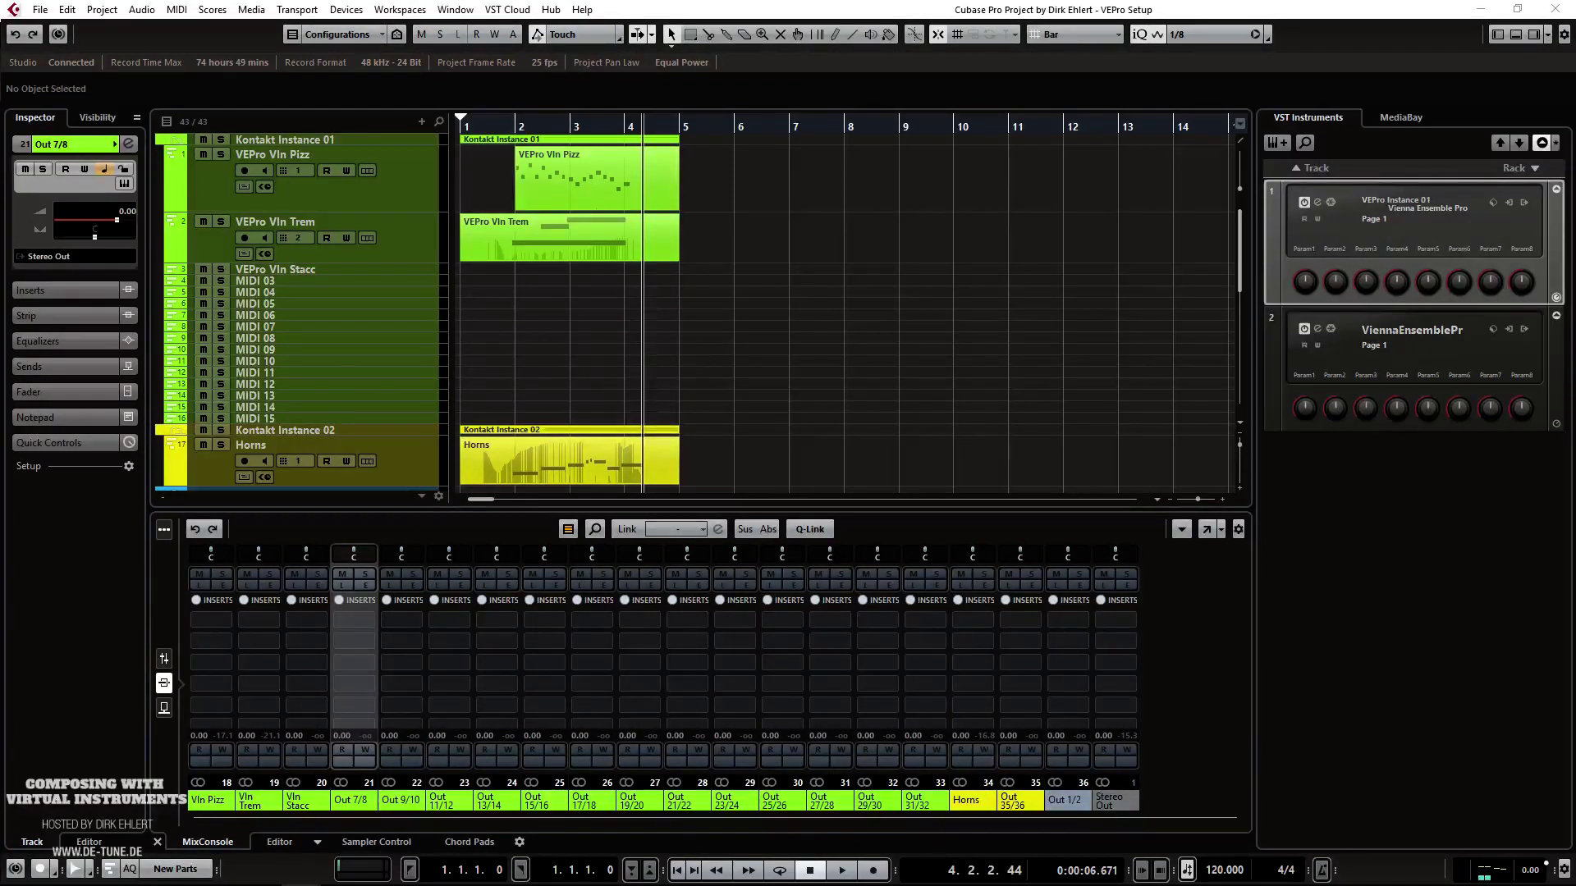
left_click(711, 359)
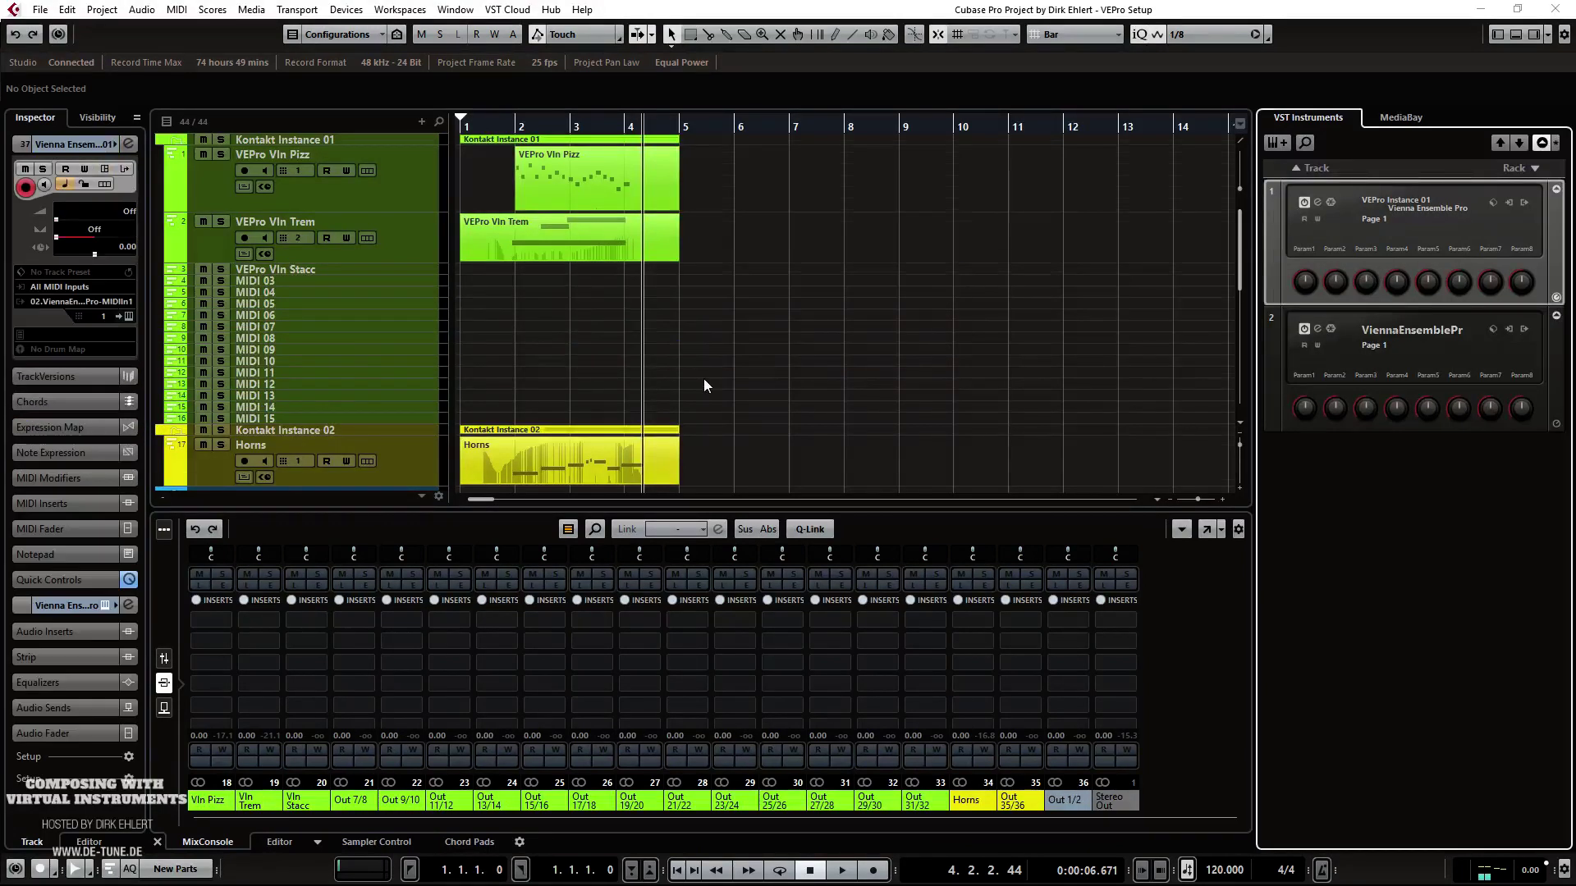
Step: Move the Vienna Ensemble Pro 01 MIDI track directly below the Horns MIDI track
scroll(574, 343, "down", 4)
scroll(611, 353, "down", 3)
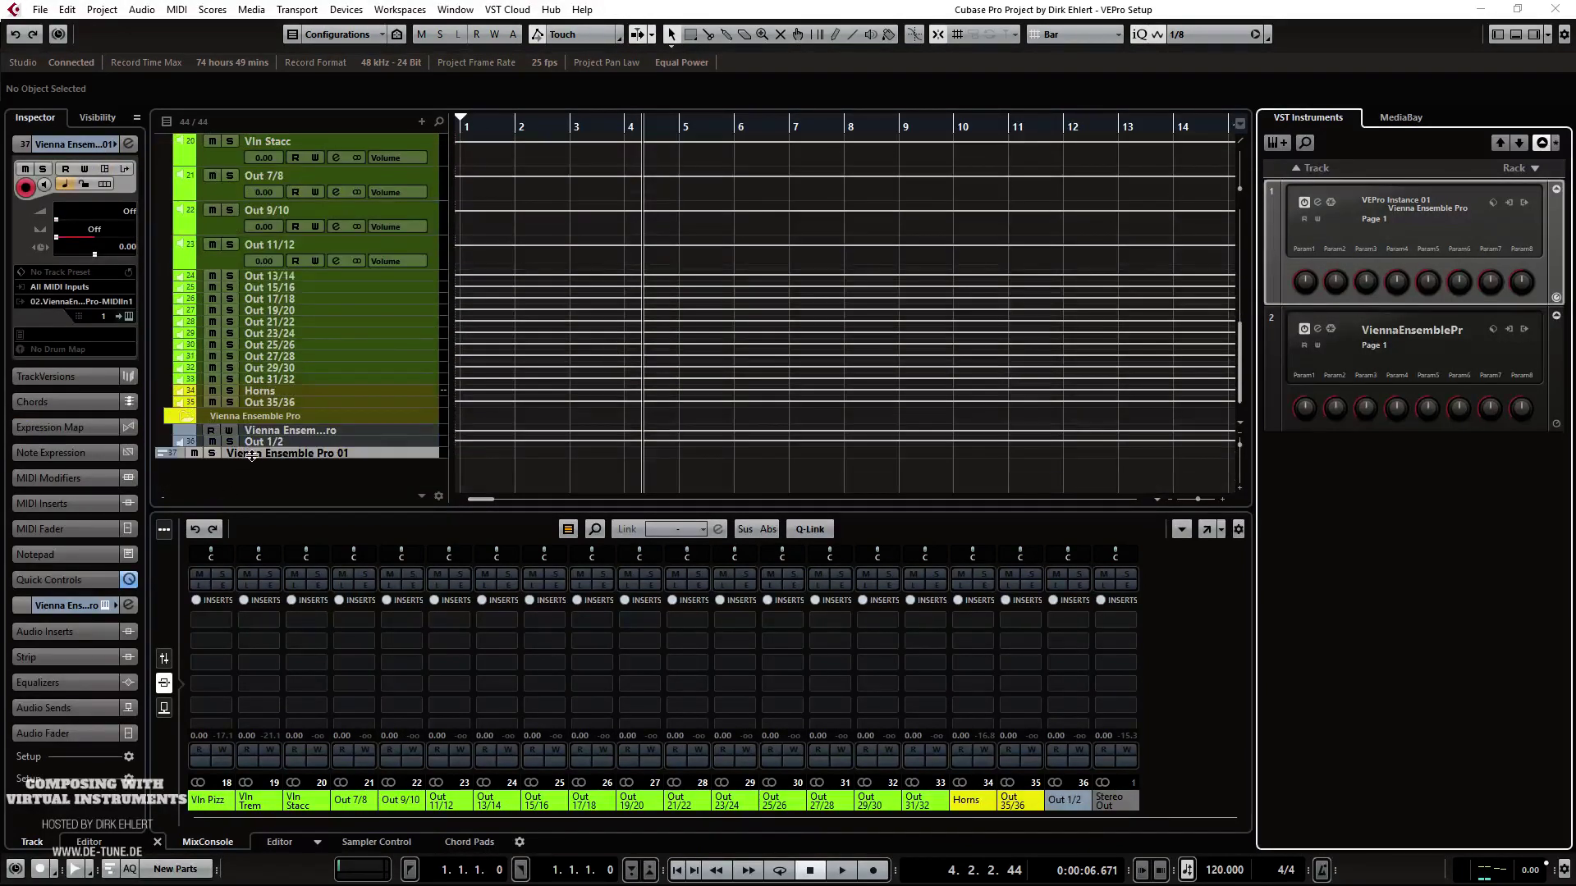
left_click_drag(258, 450, 322, 169)
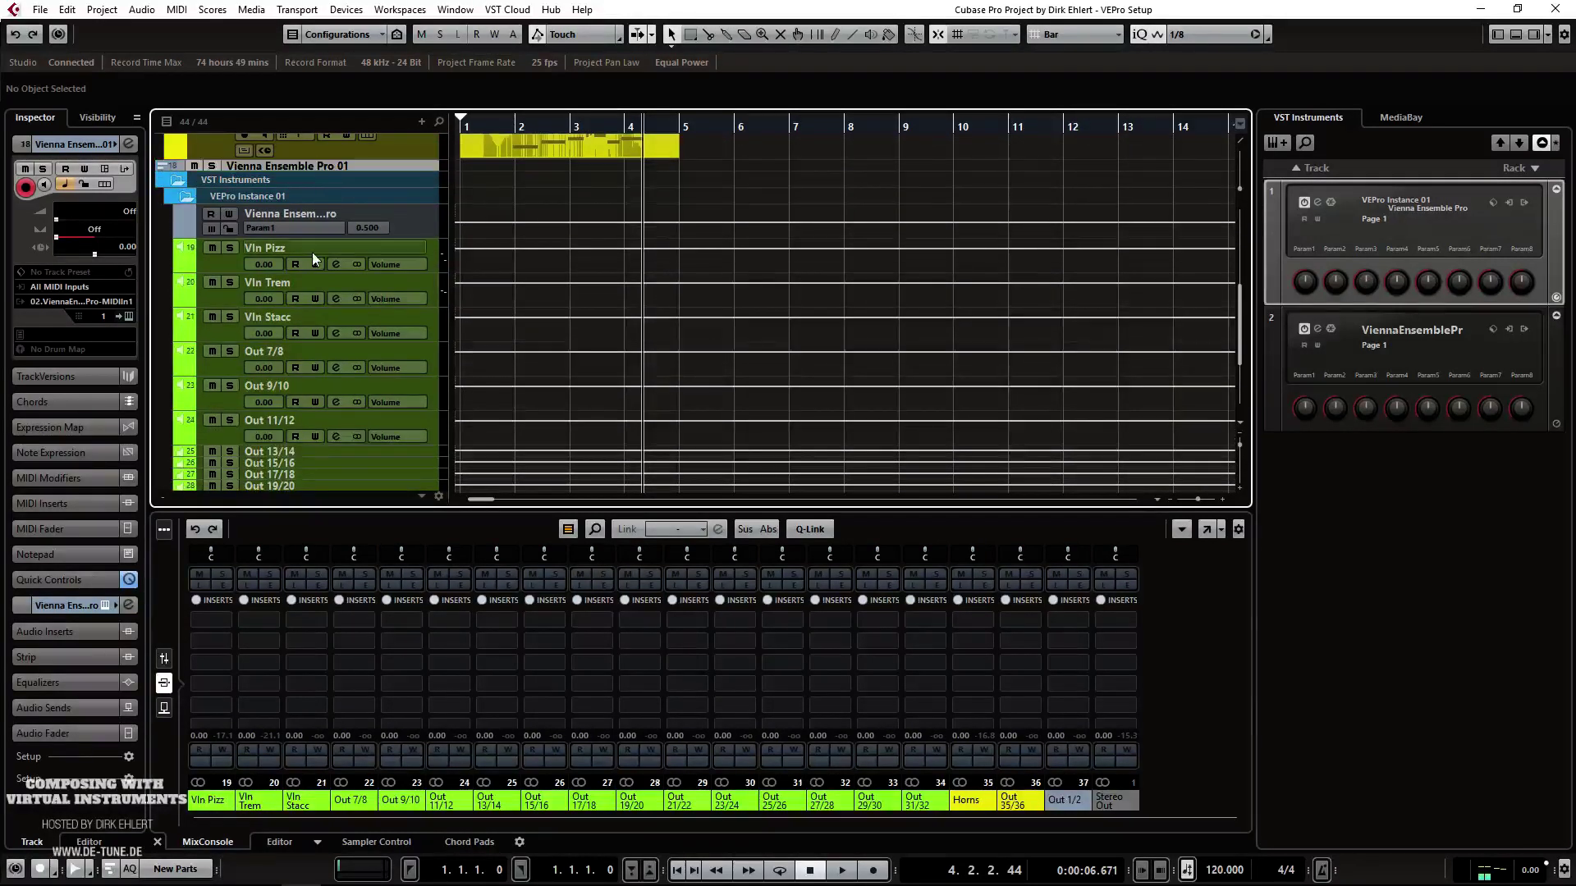
Step: Connect the second Vienna Ensemble Pro plugin to a new 64-bit localhost instance with the preserved name Instance 02
left_click(1525, 329)
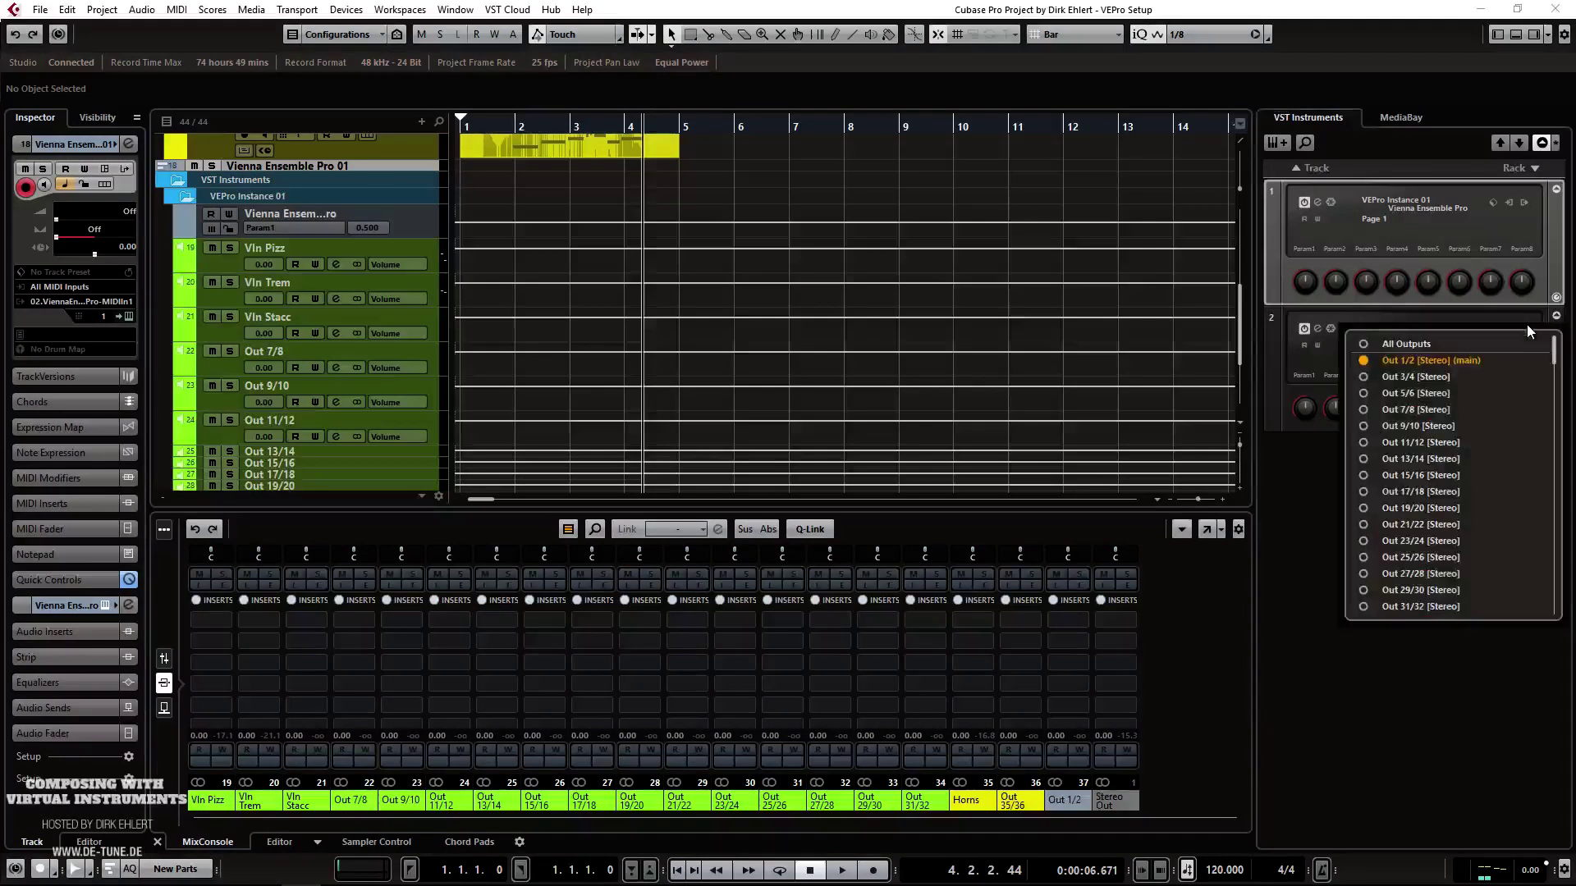
left_click(1305, 570)
left_click(1317, 329)
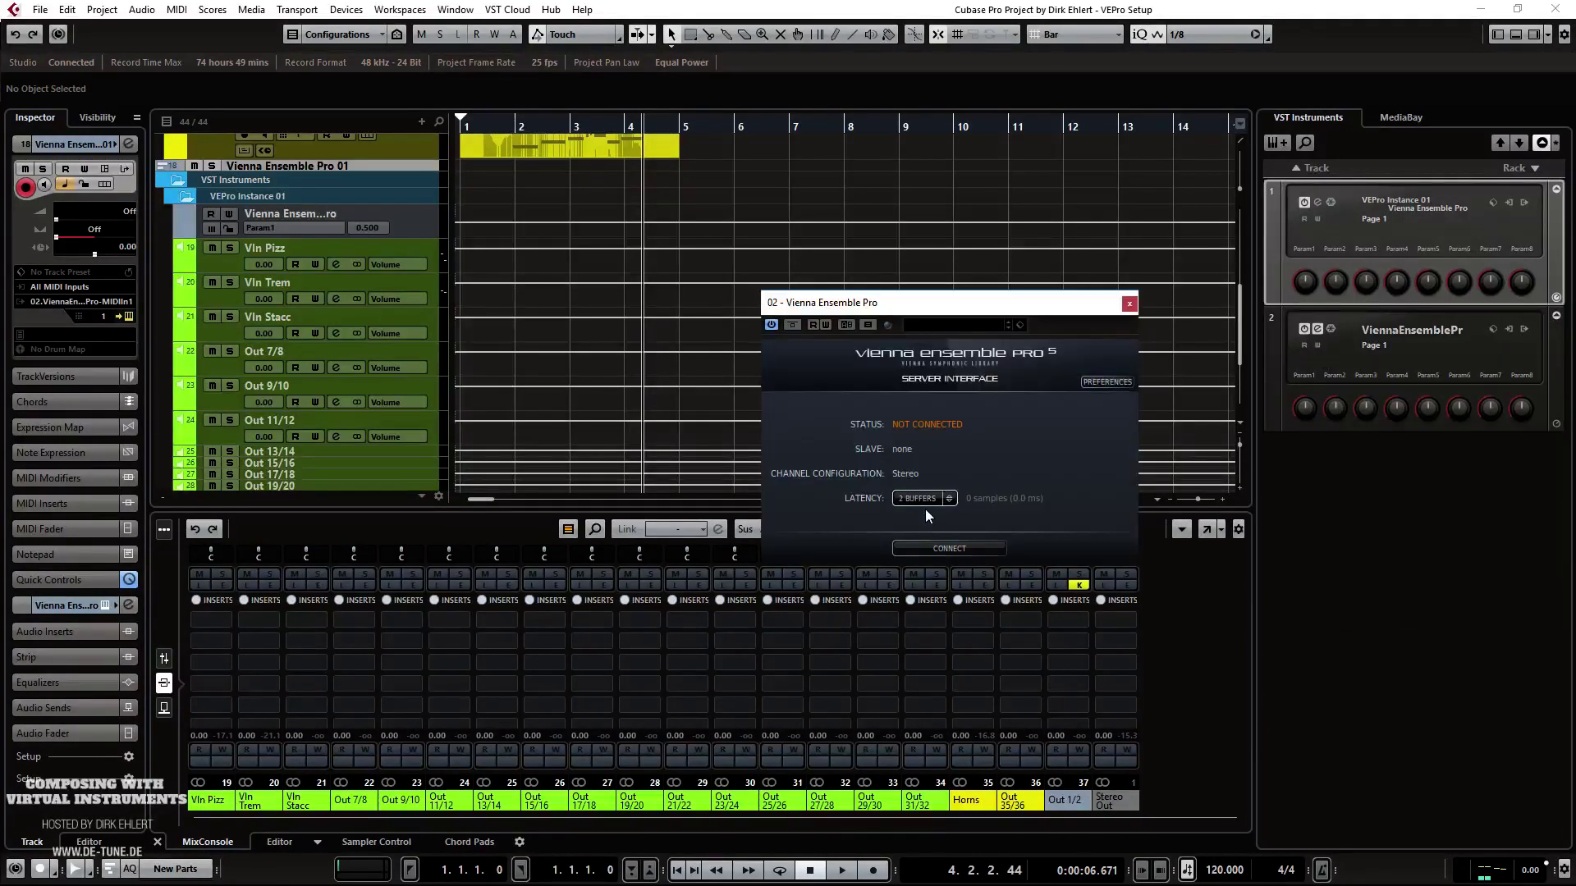
left_click(933, 547)
left_click(886, 421)
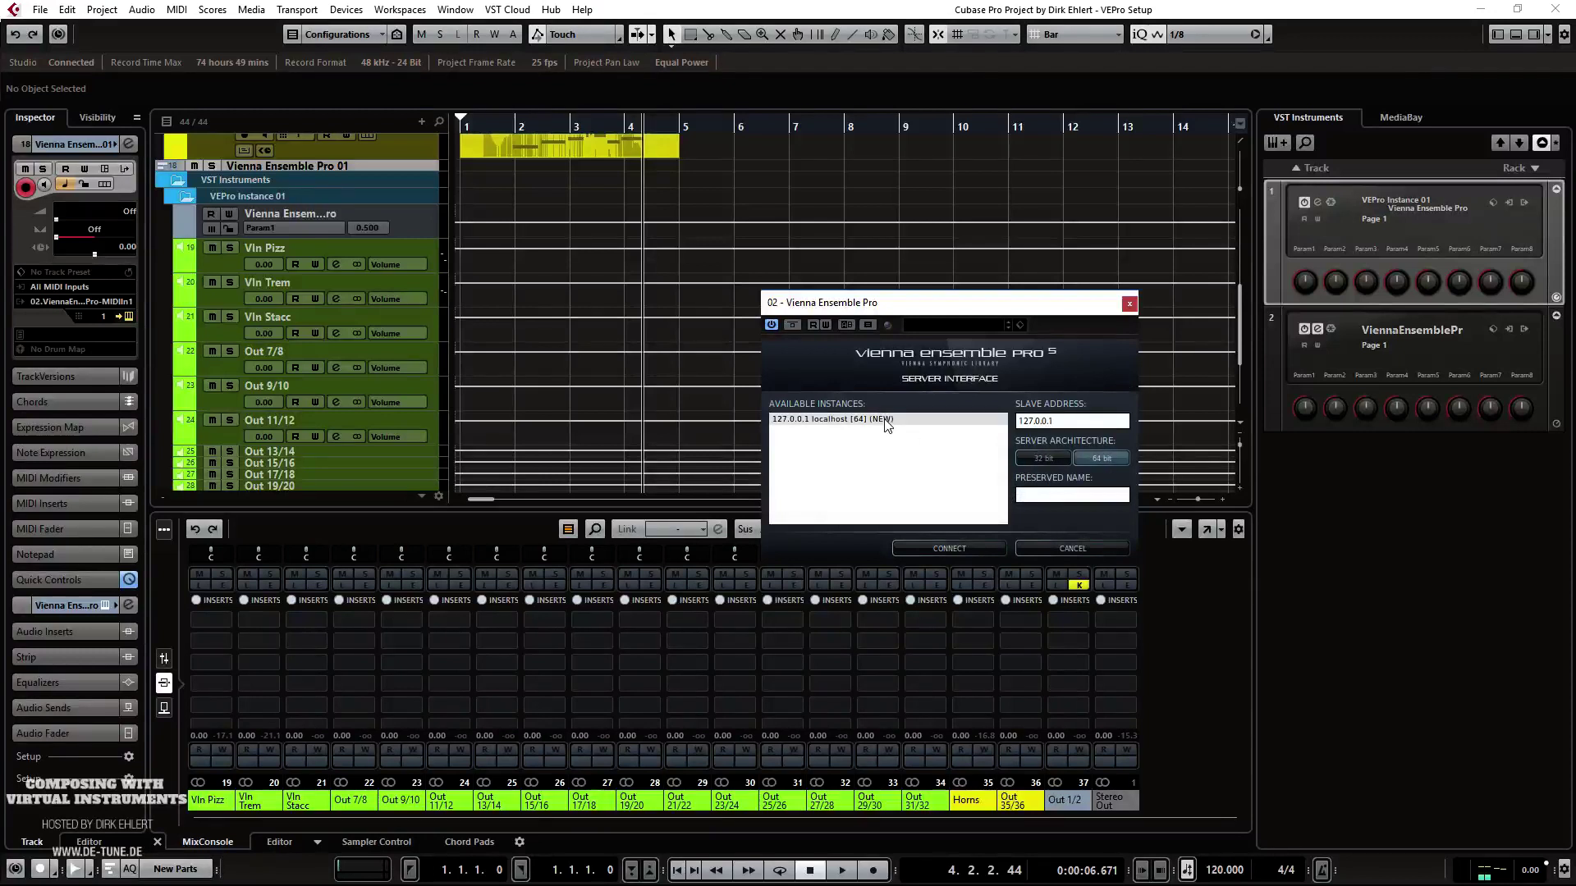
left_click(1035, 496)
type("Inst")
left_click(949, 551)
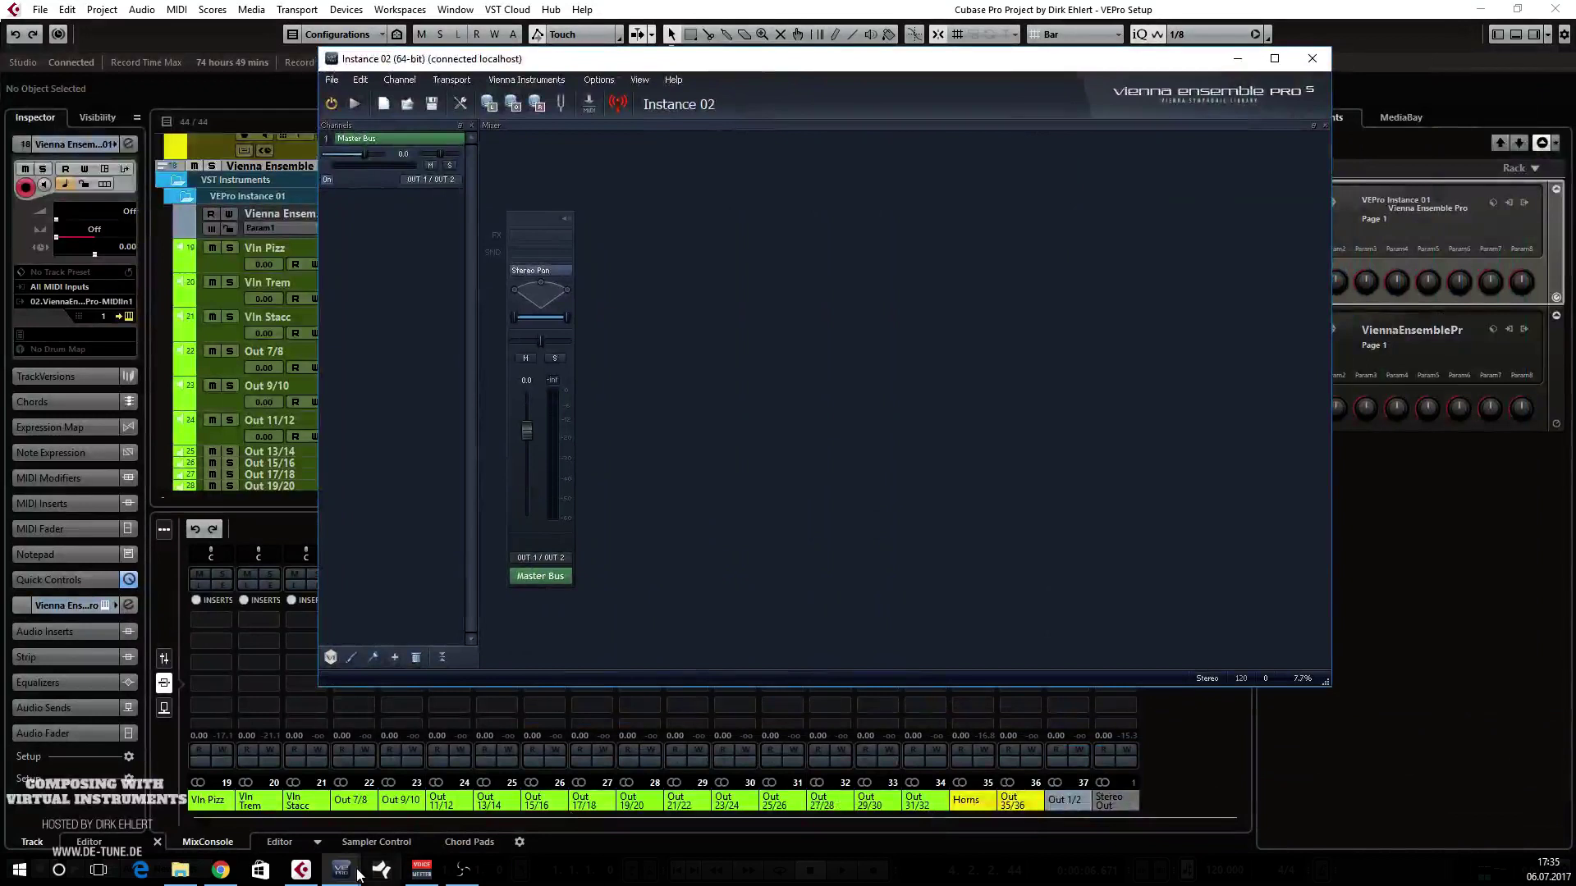
Step: Enable Decouple for Instance 02 in the Vienna Ensemble Pro Server and return to the Instance 02 window
mouse_move(359, 874)
left_click(201, 800)
left_click(1111, 385)
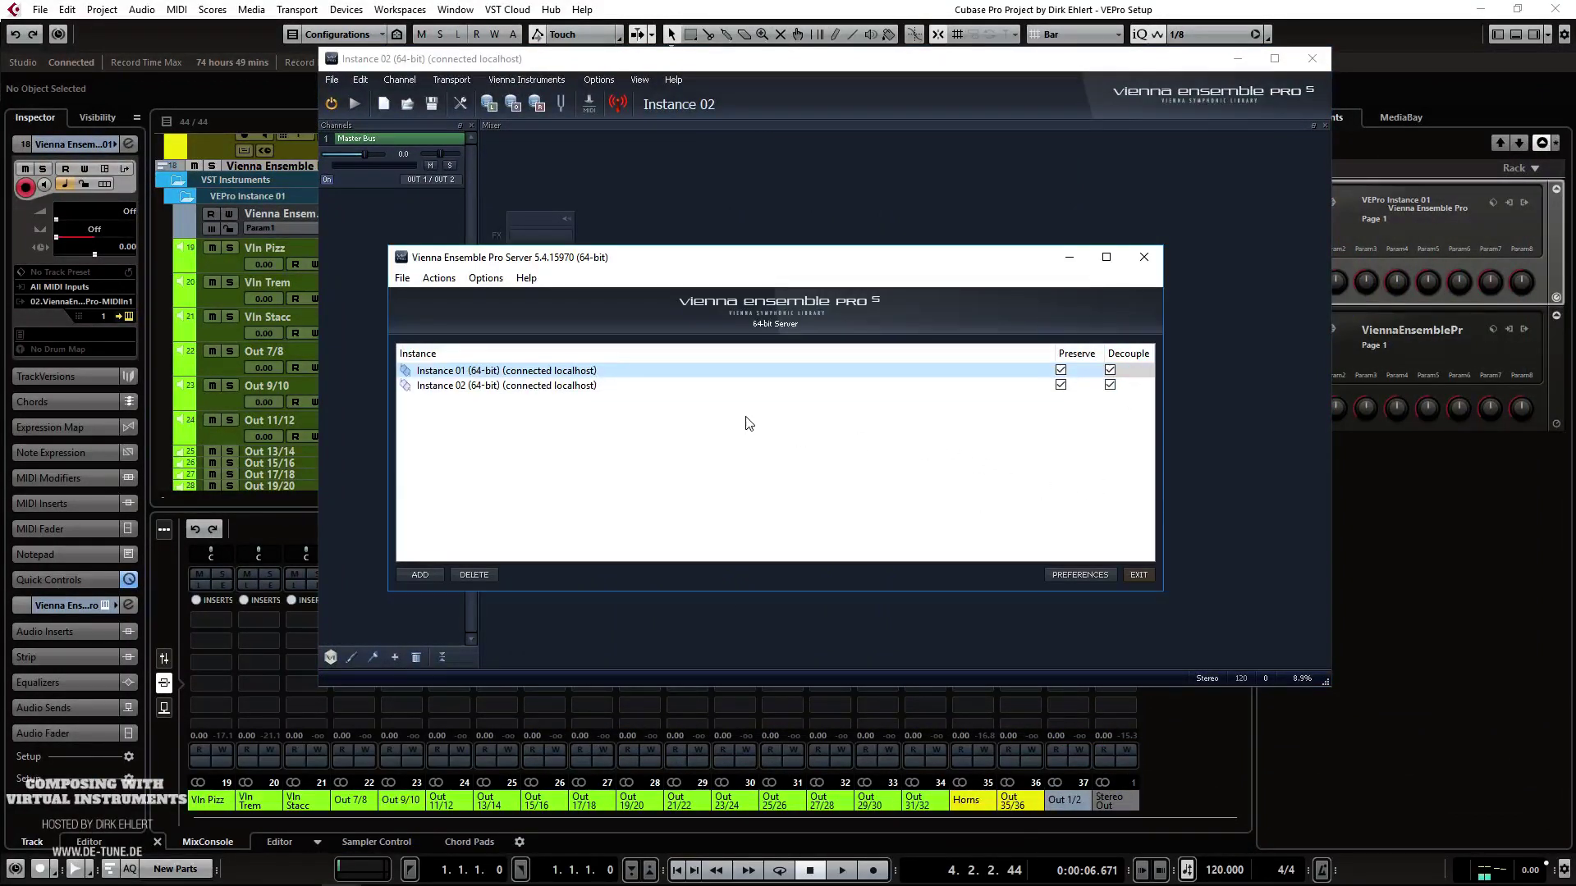
left_click(862, 629)
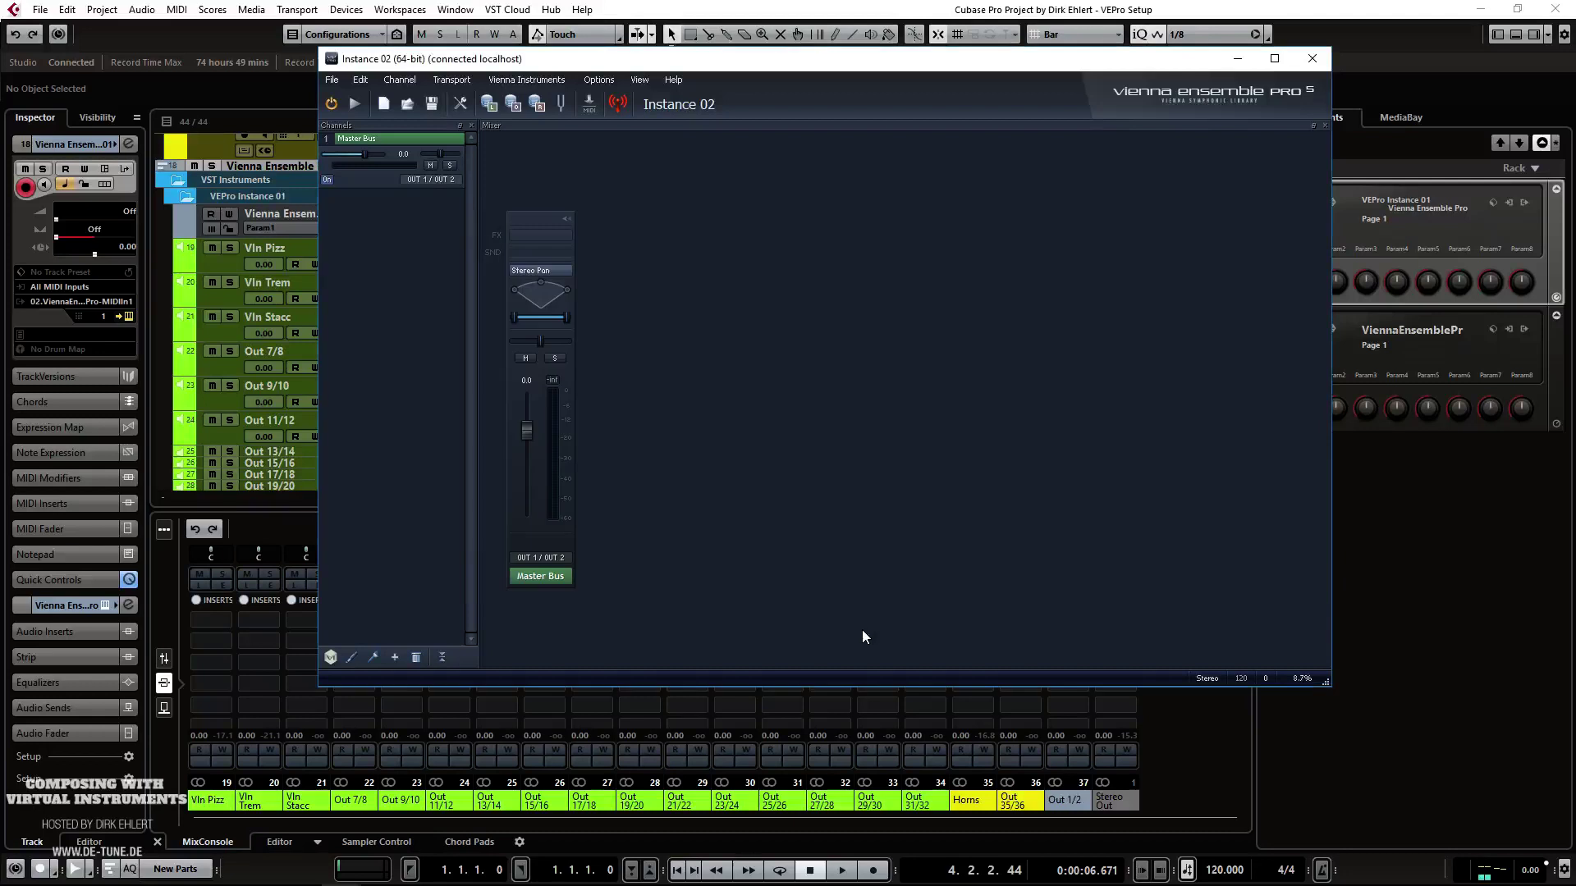
Step: Add a stereo Kontakt 5 plugin channel to Instance 02, fed by VE PRO Plugin MIDI In 1, and minimise the instance window
left_click(371, 148)
left_click(400, 80)
mouse_move(443, 117)
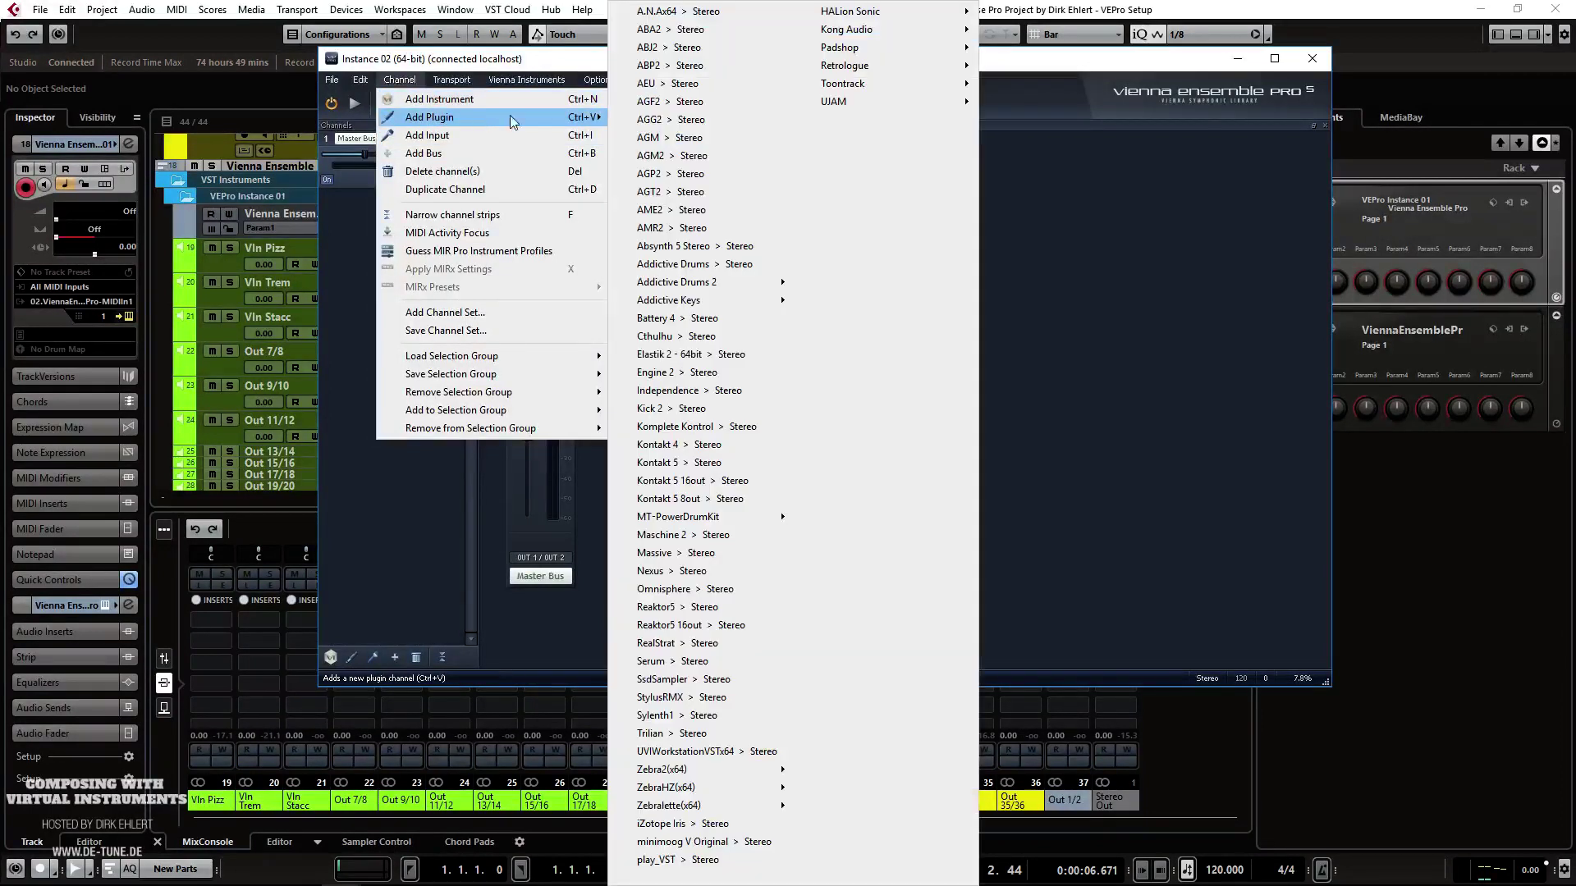
mouse_move(698, 517)
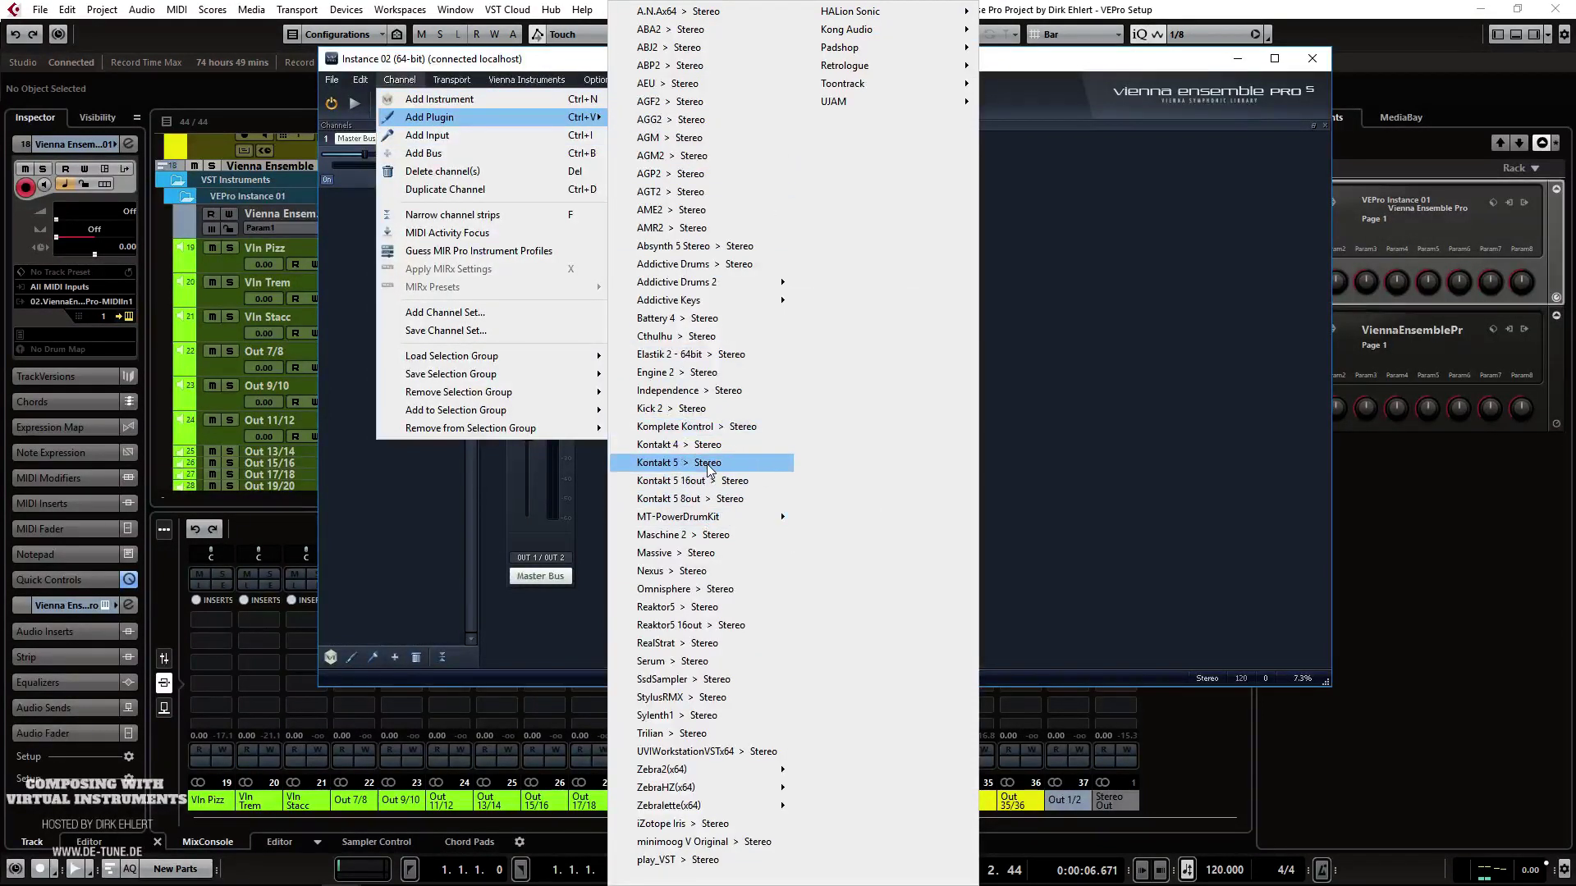
left_click(669, 462)
left_click(617, 146)
left_click(625, 199)
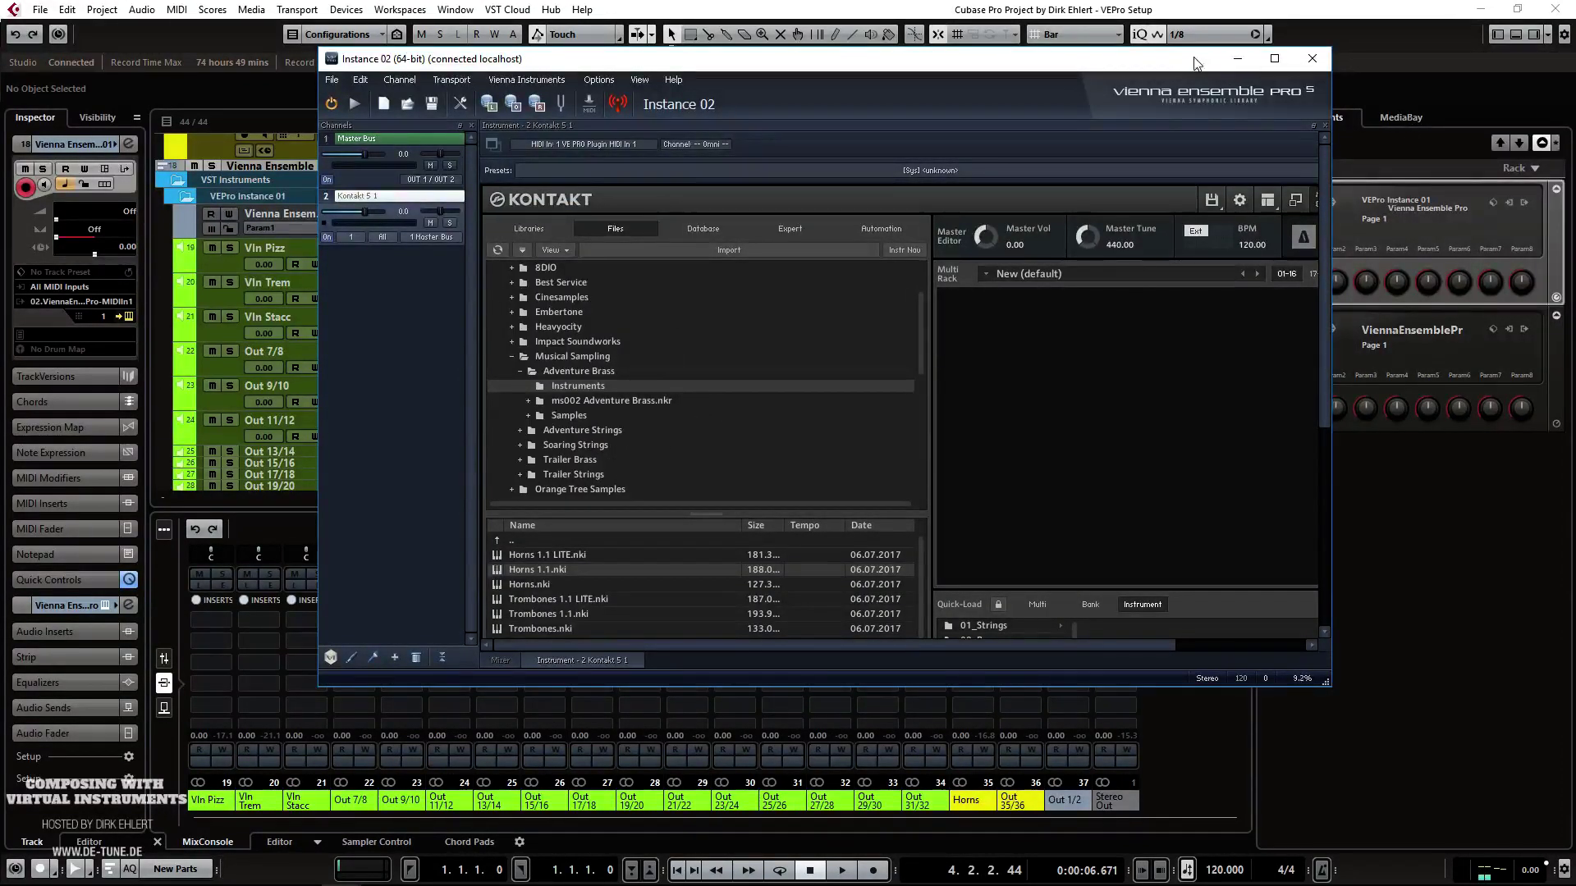
left_click(1237, 58)
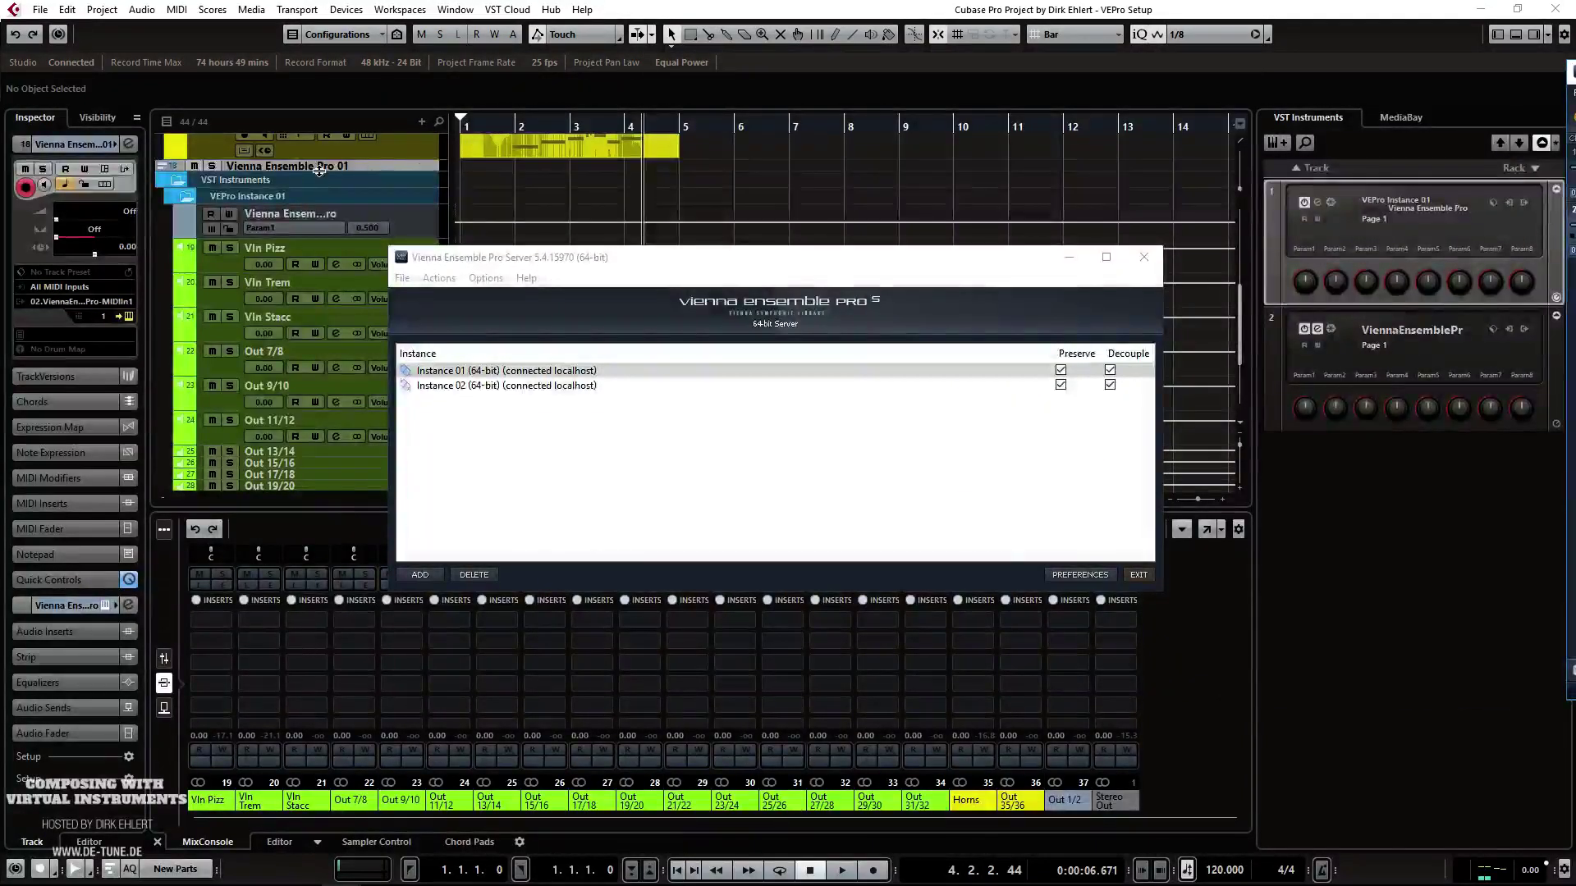
Step: Enlarge the Vienna Ensemble Pro 01 MIDI track and review the available MIDI output ports
left_click(317, 176)
left_click(116, 308)
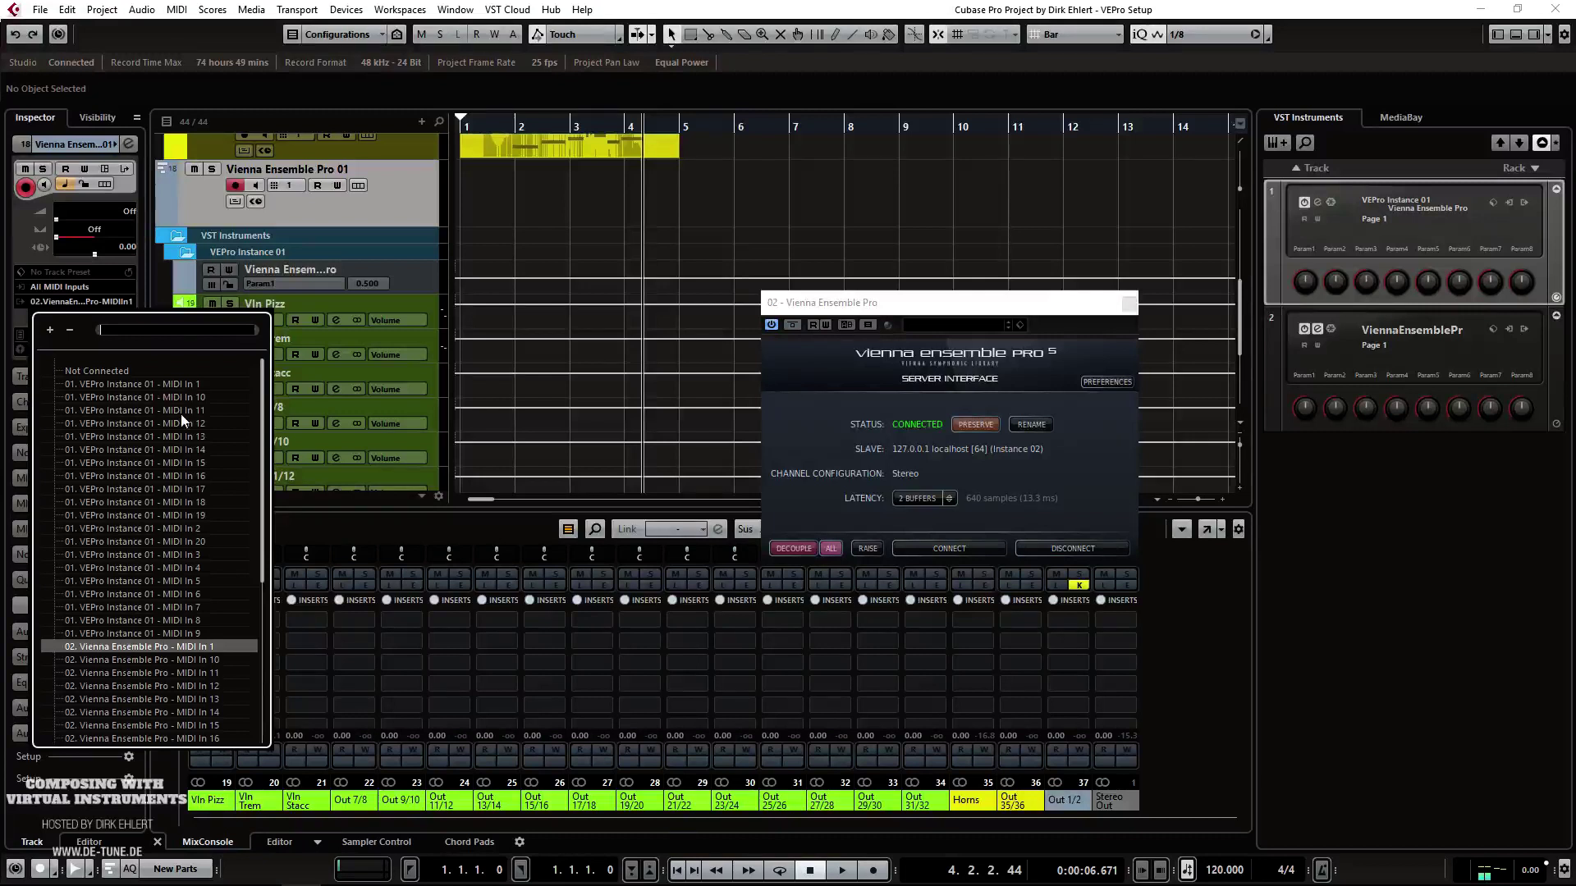
scroll(179, 492, "down", 5)
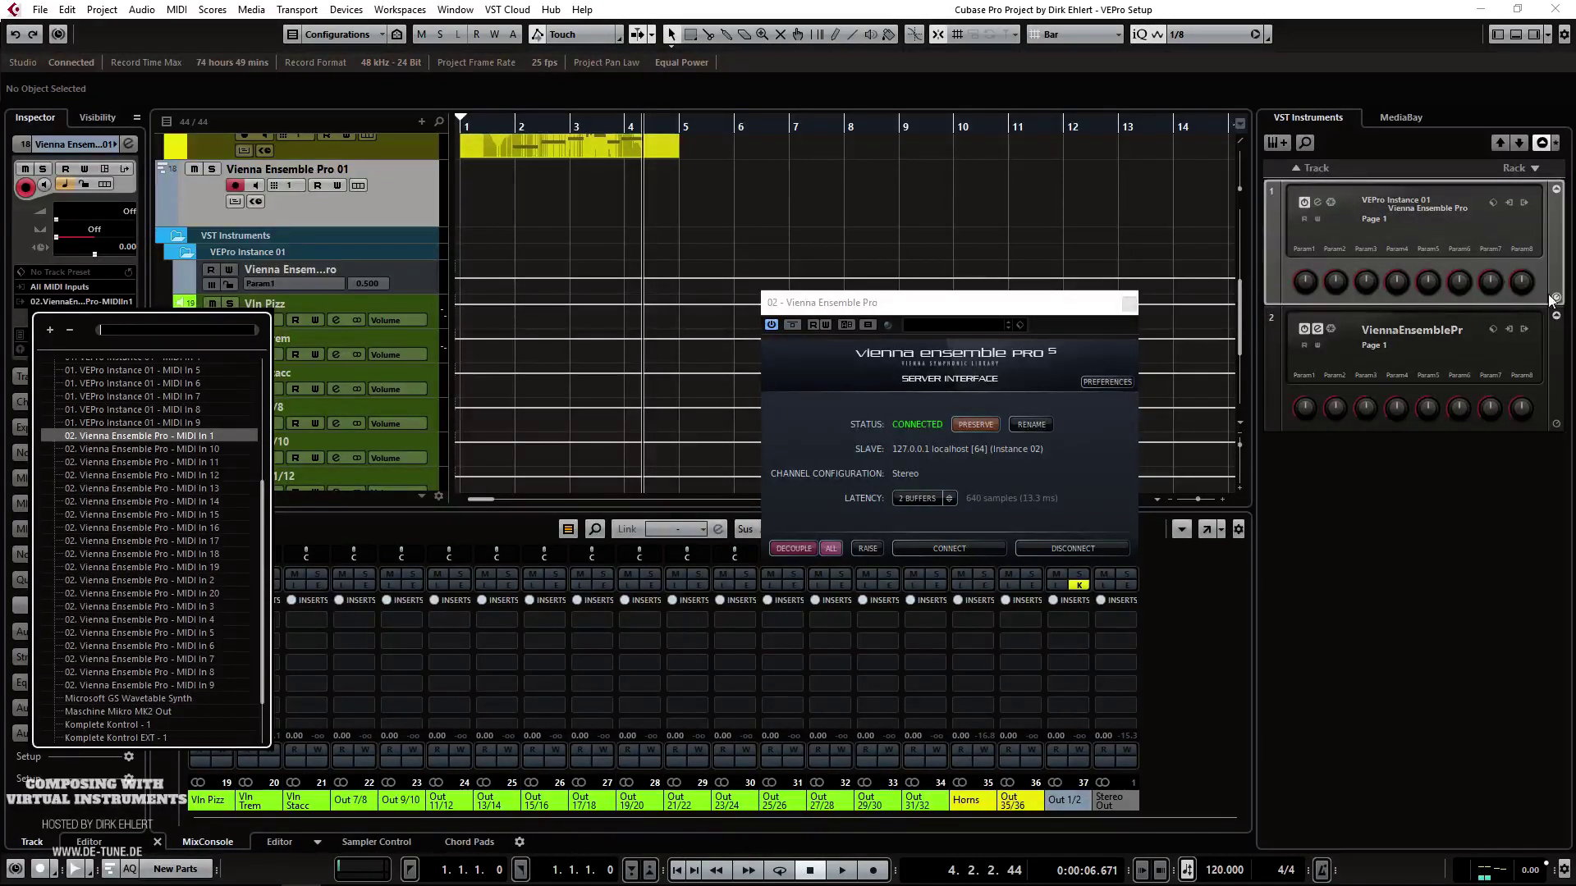
Step: Rename the second Vienna Ensemble Pro instrument in the rack as VEPro Instance 02
left_click(1389, 338)
left_click(1388, 338)
left_click(1389, 338)
left_click(1389, 338)
left_click(1397, 338)
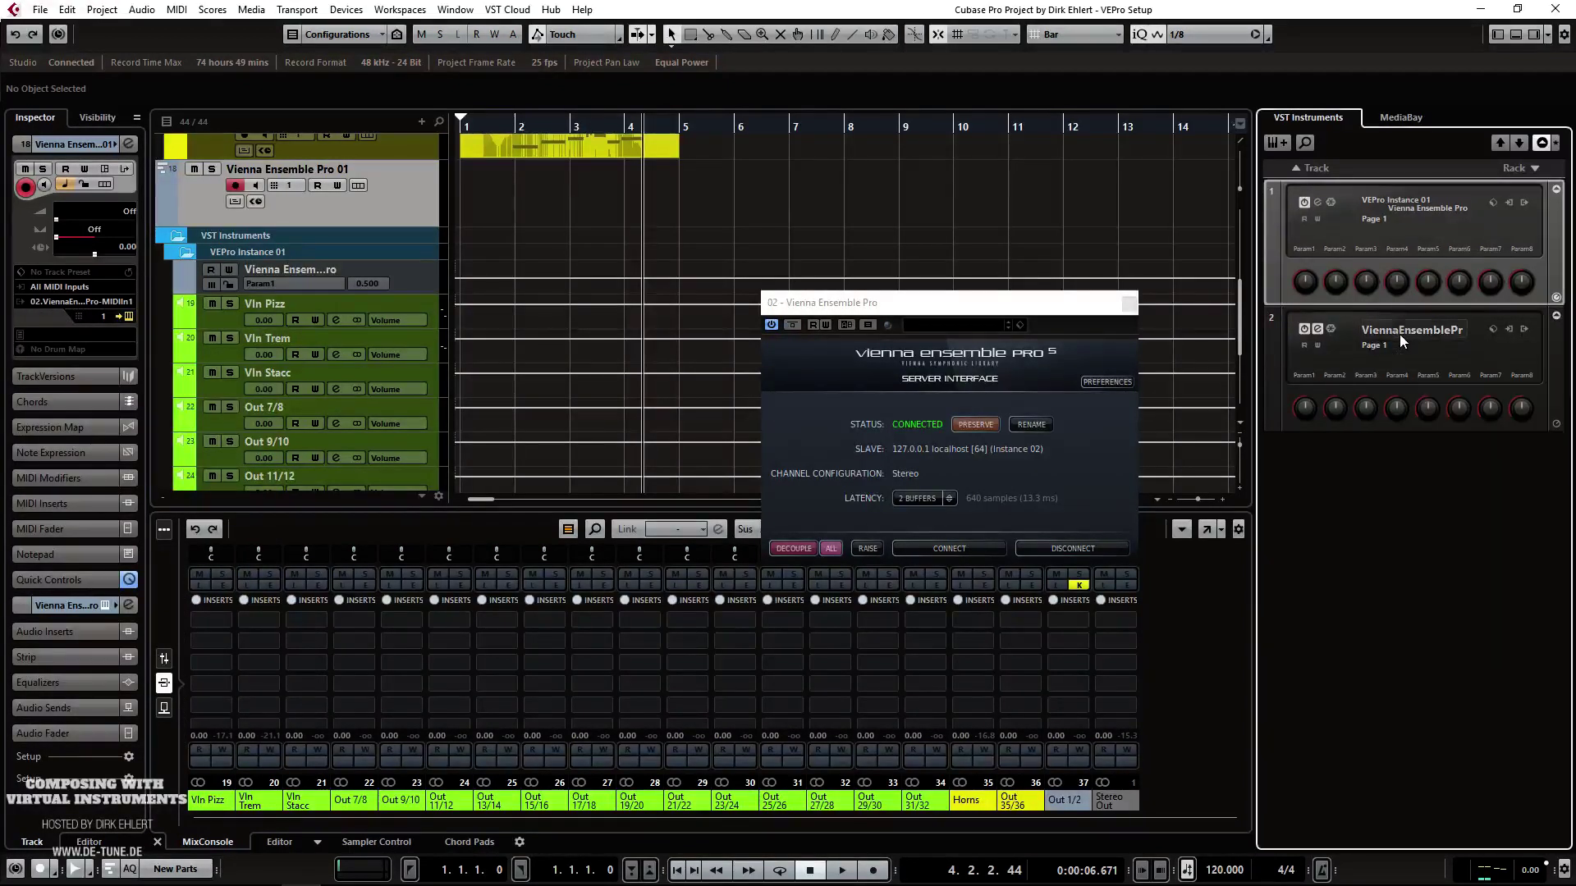
double_click(1426, 337)
type("VE")
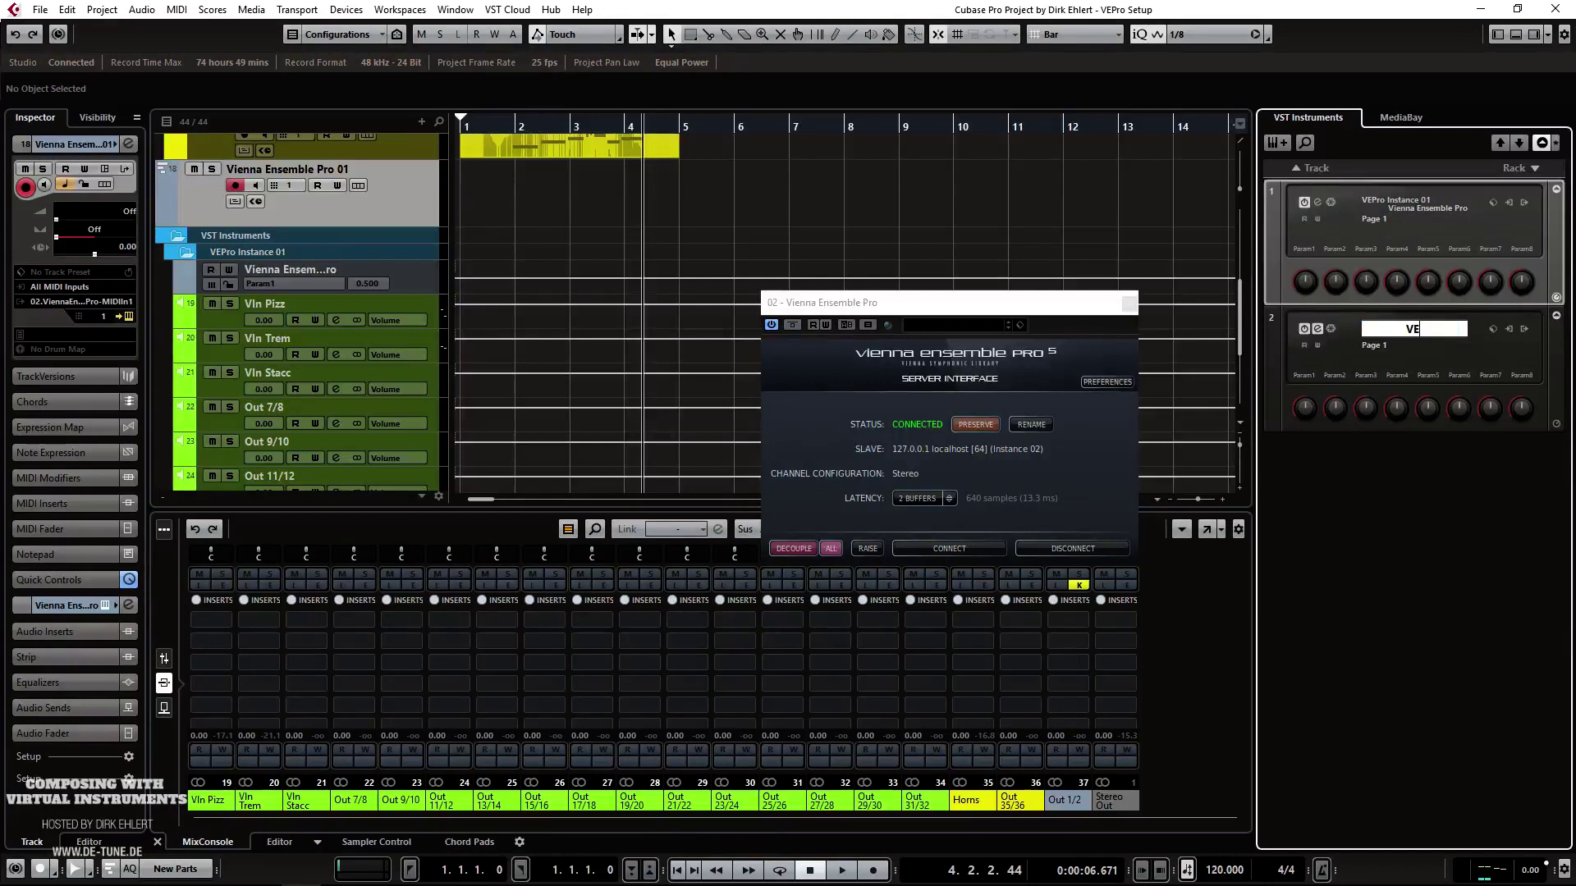
type("Pro Instance 02")
key("Return")
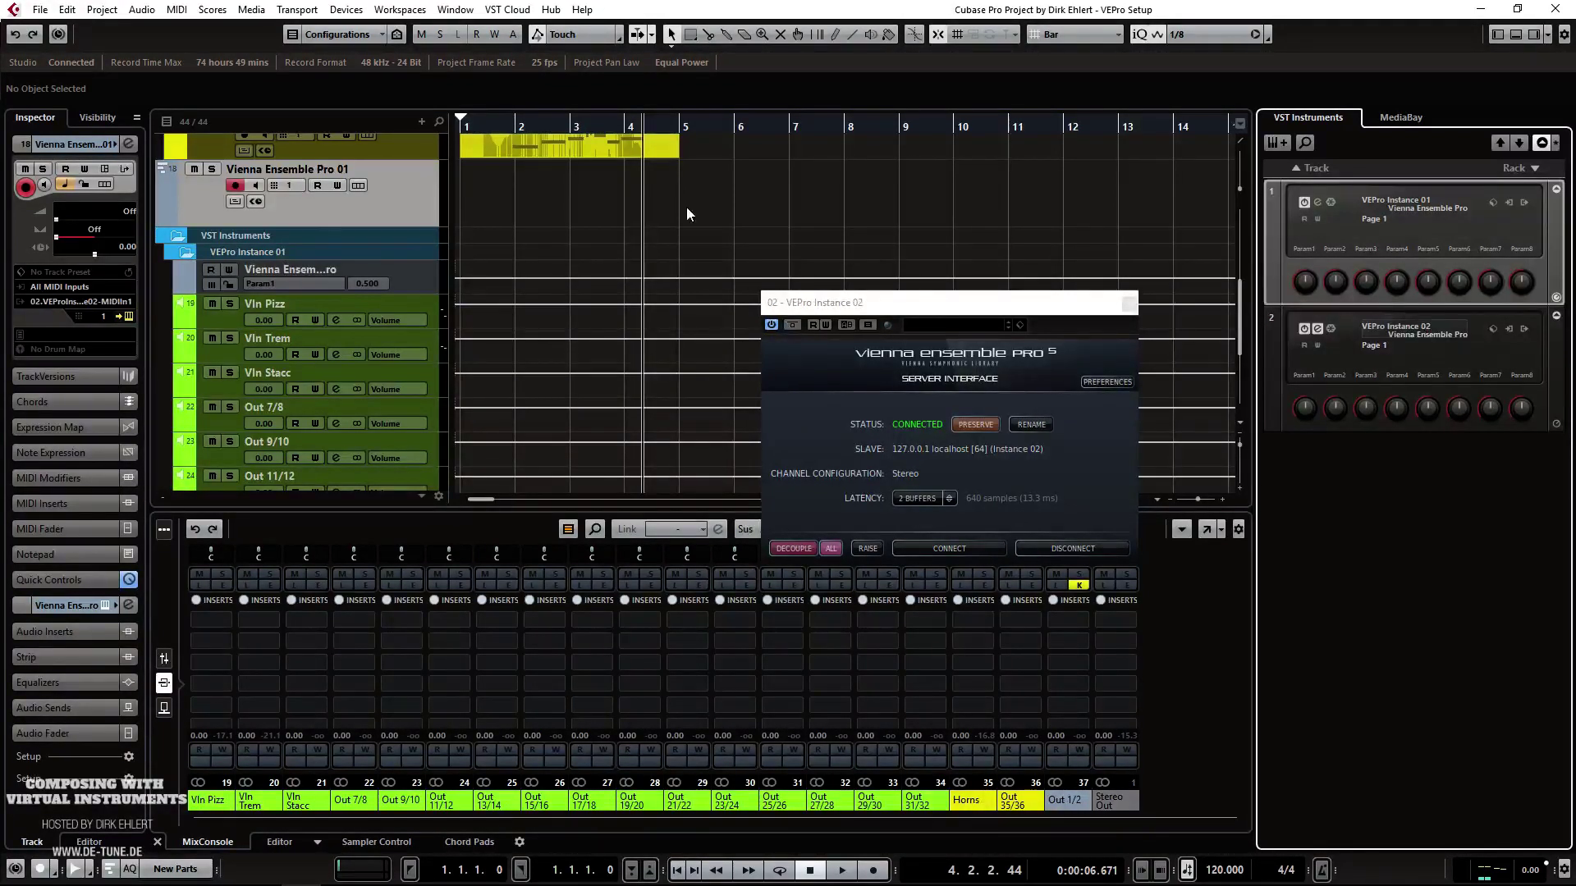
Step: Check how the ports of the renamed second instance are listed among the MIDI track's output choices
left_click(86, 302)
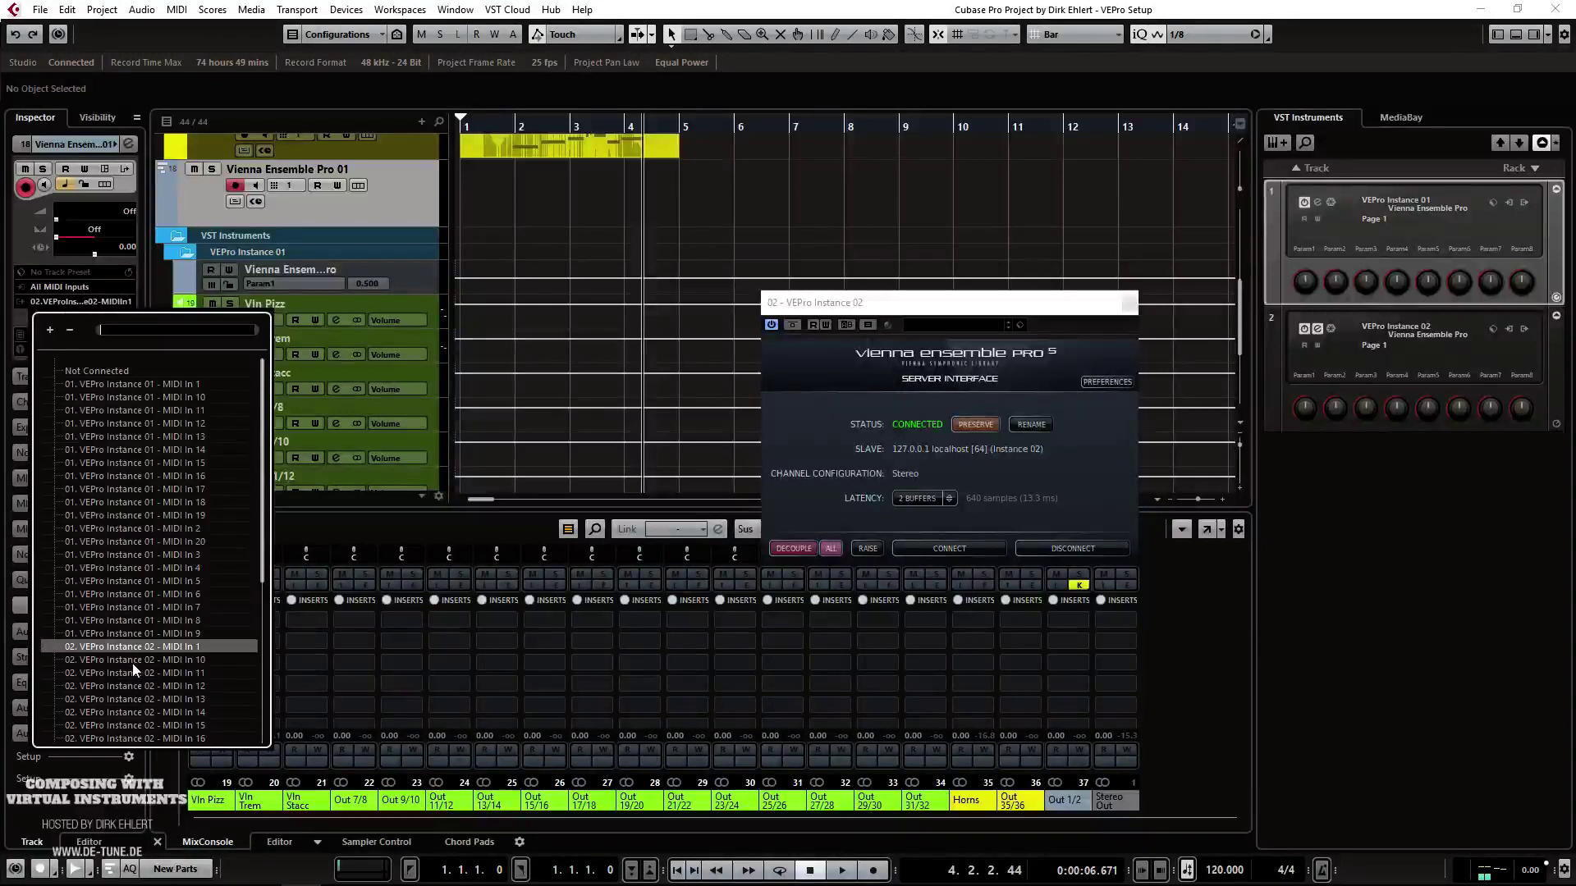
scroll(131, 663, "down", 2)
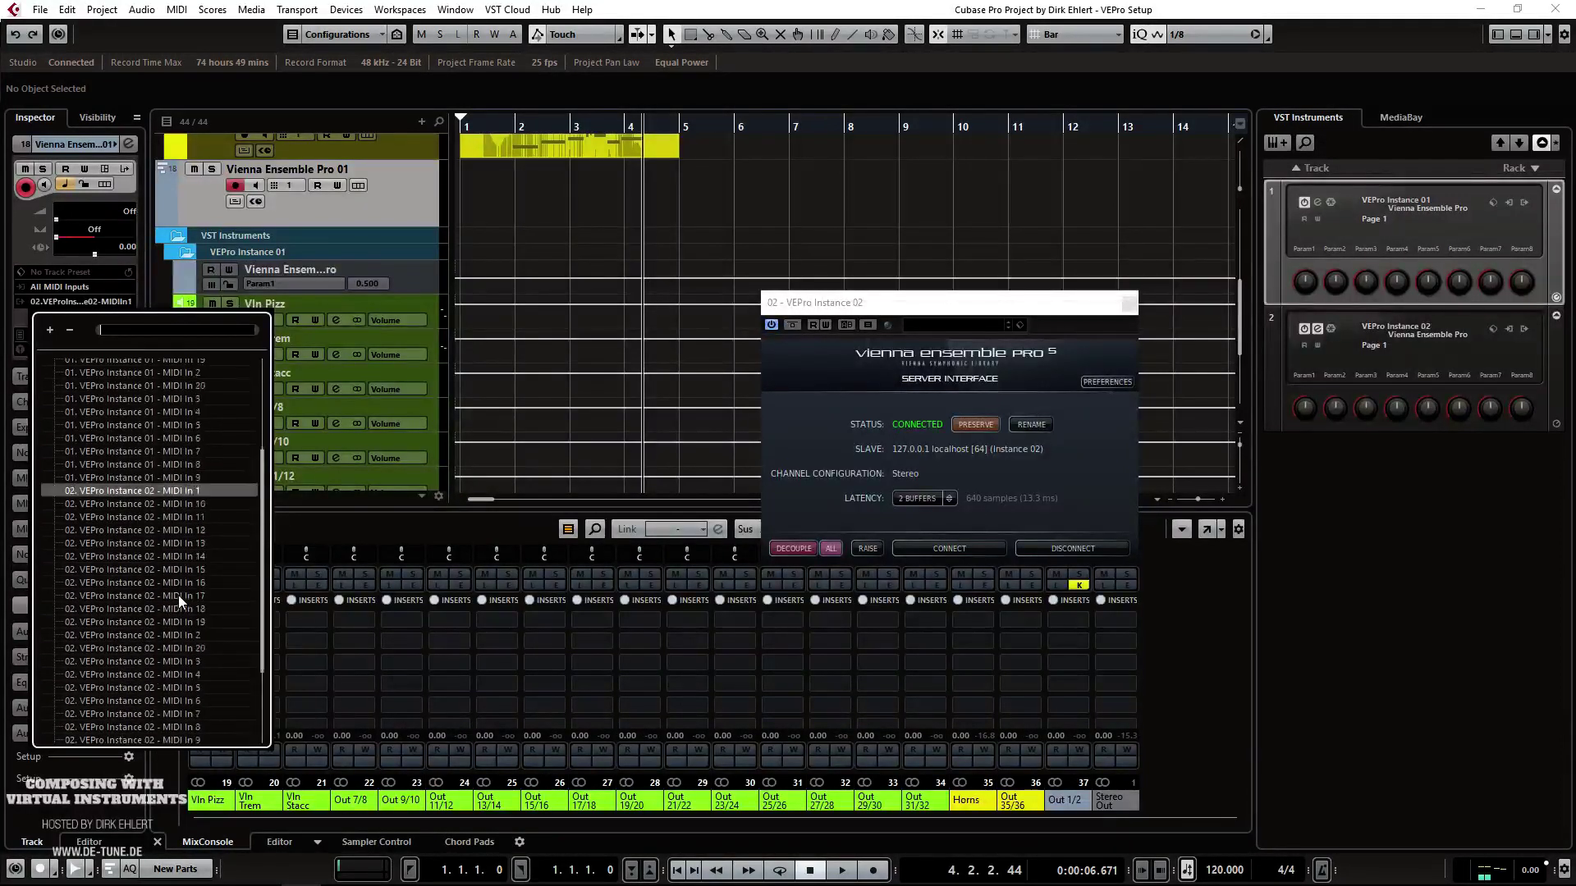
scroll(179, 594, "up", 2)
left_click(380, 205)
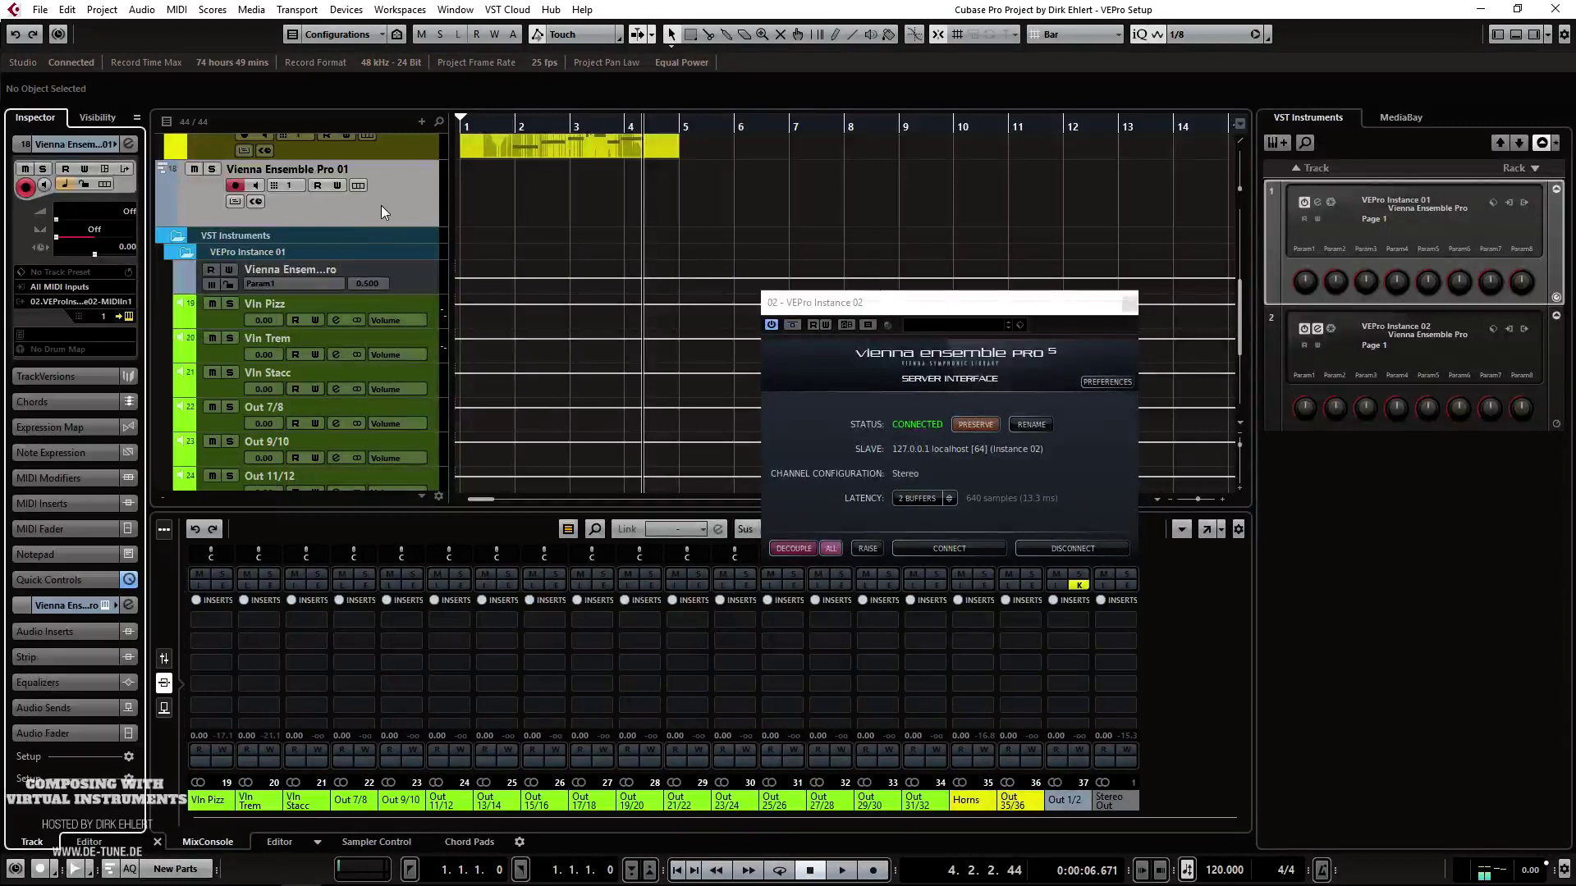
Step: Raise the Instance 02 window from its server interface, review its mixer channels, and close it again
scroll(381, 205, "up", 5)
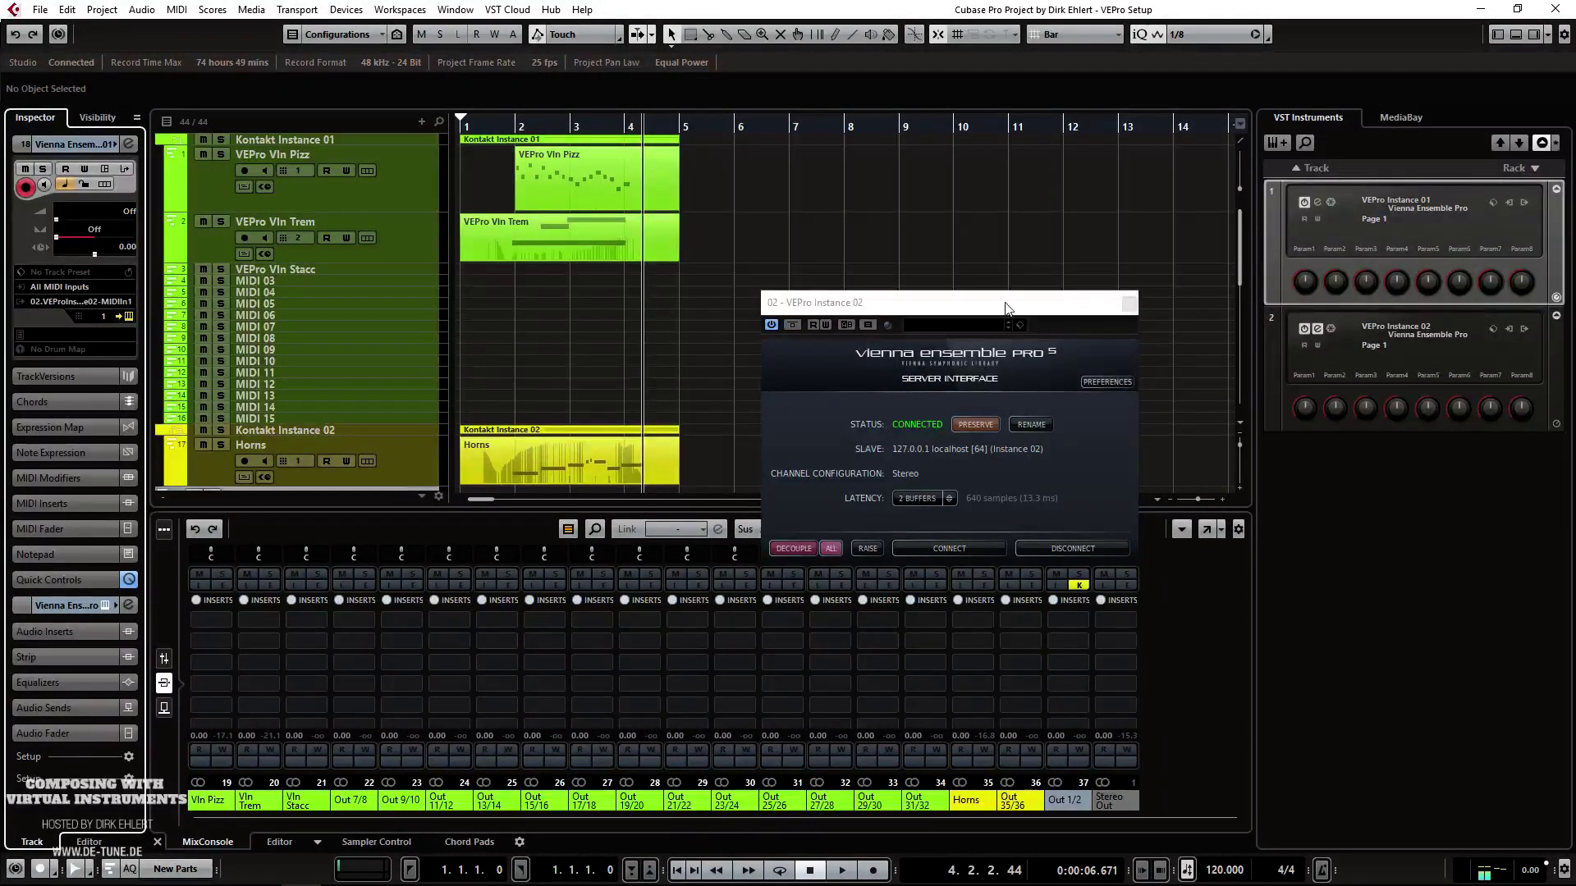
left_click_drag(998, 306, 856, 250)
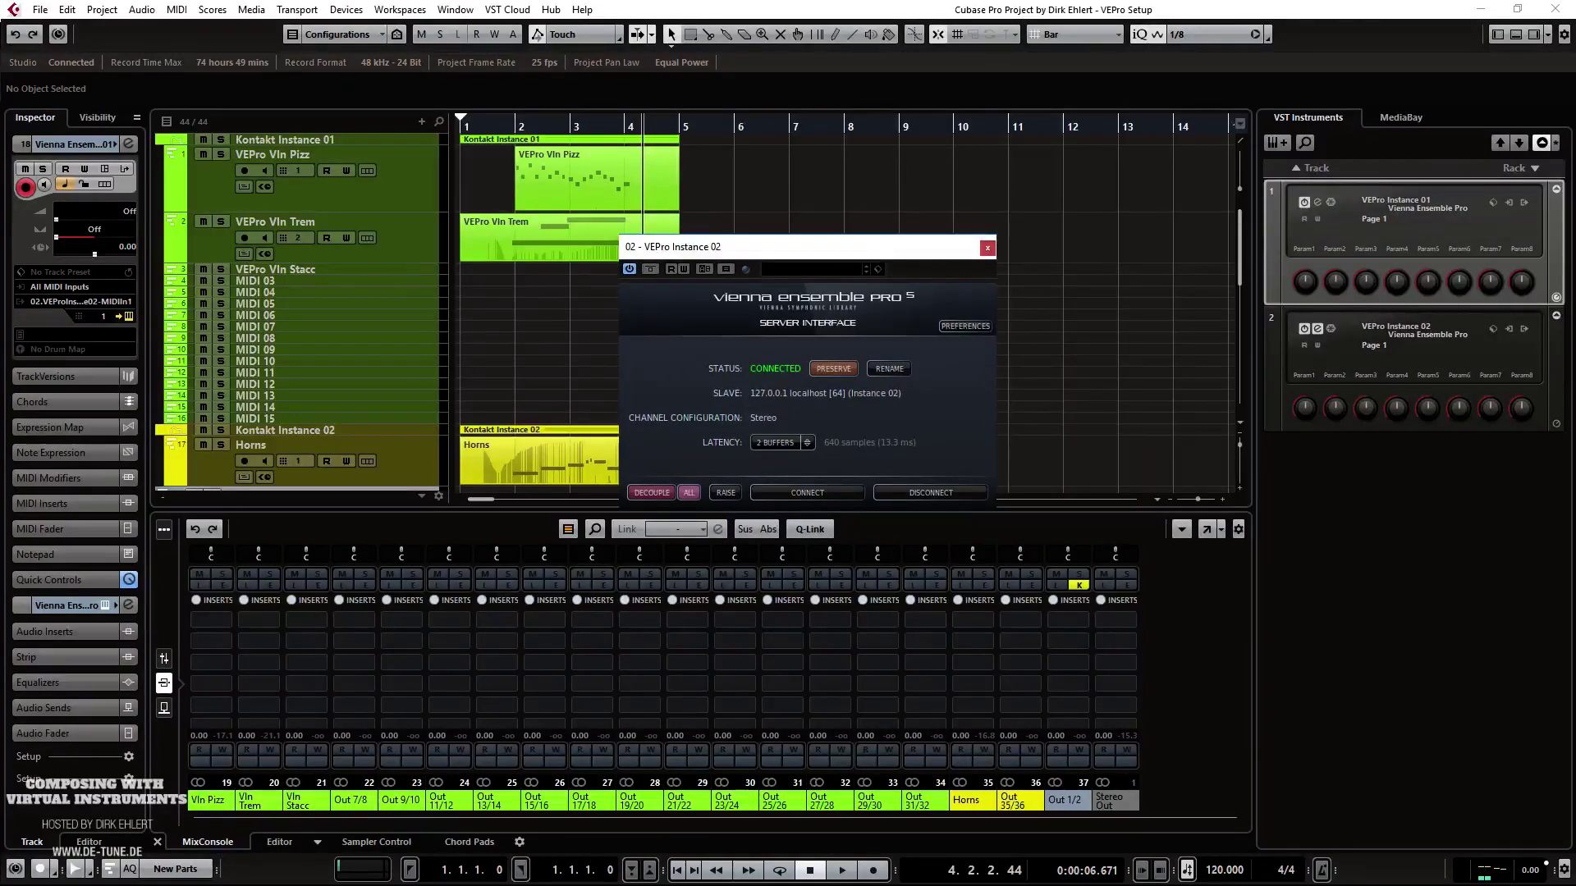
left_click(725, 492)
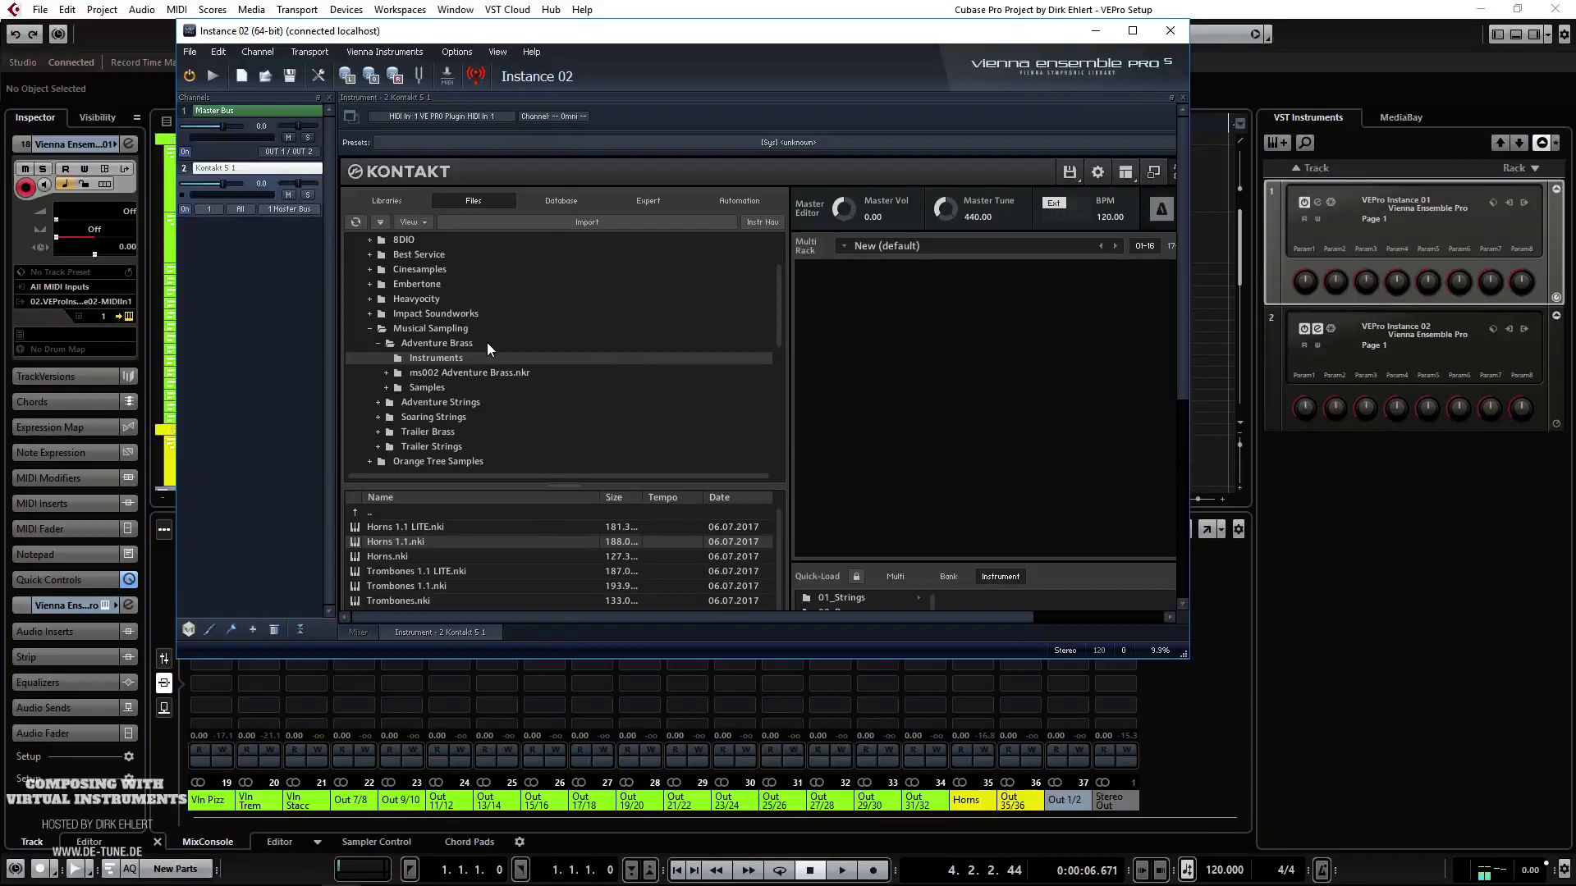
left_click(243, 112)
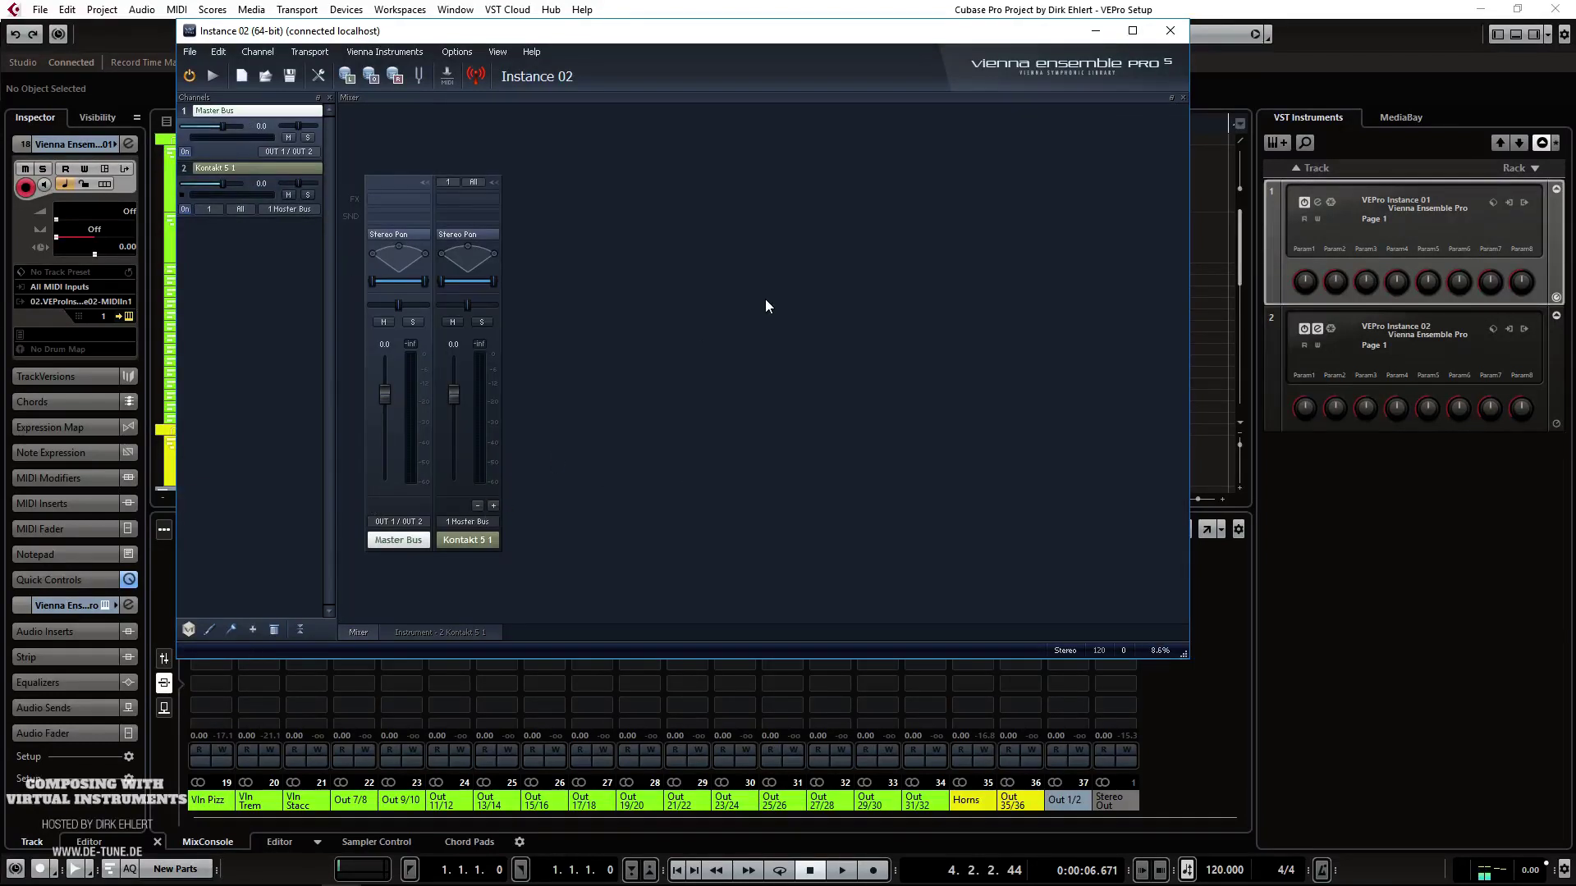
left_click(1171, 40)
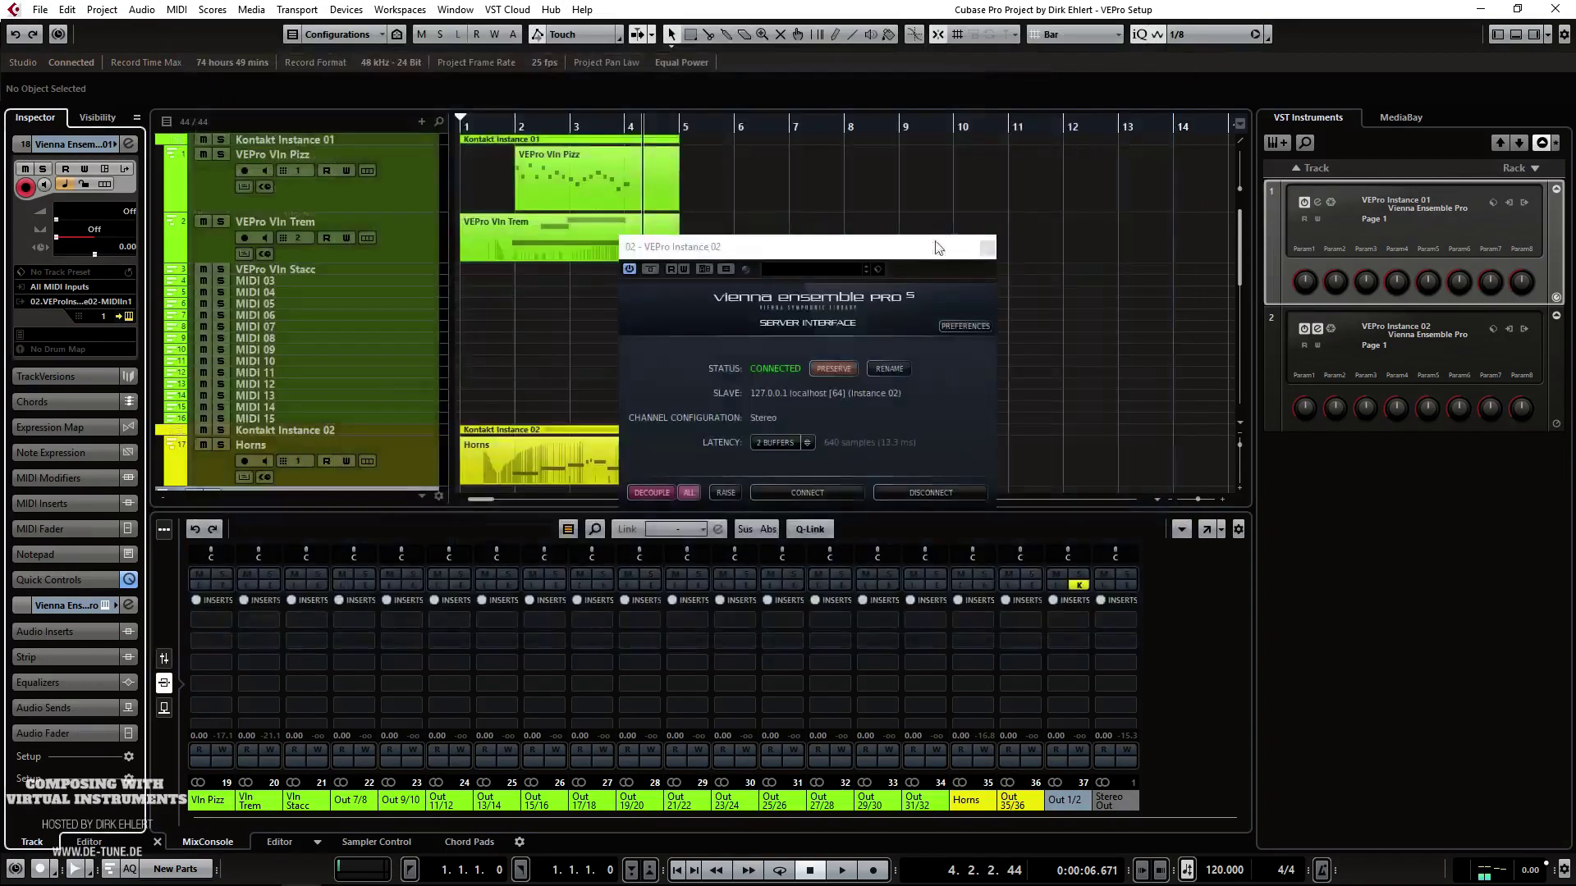
left_click_drag(938, 251, 802, 156)
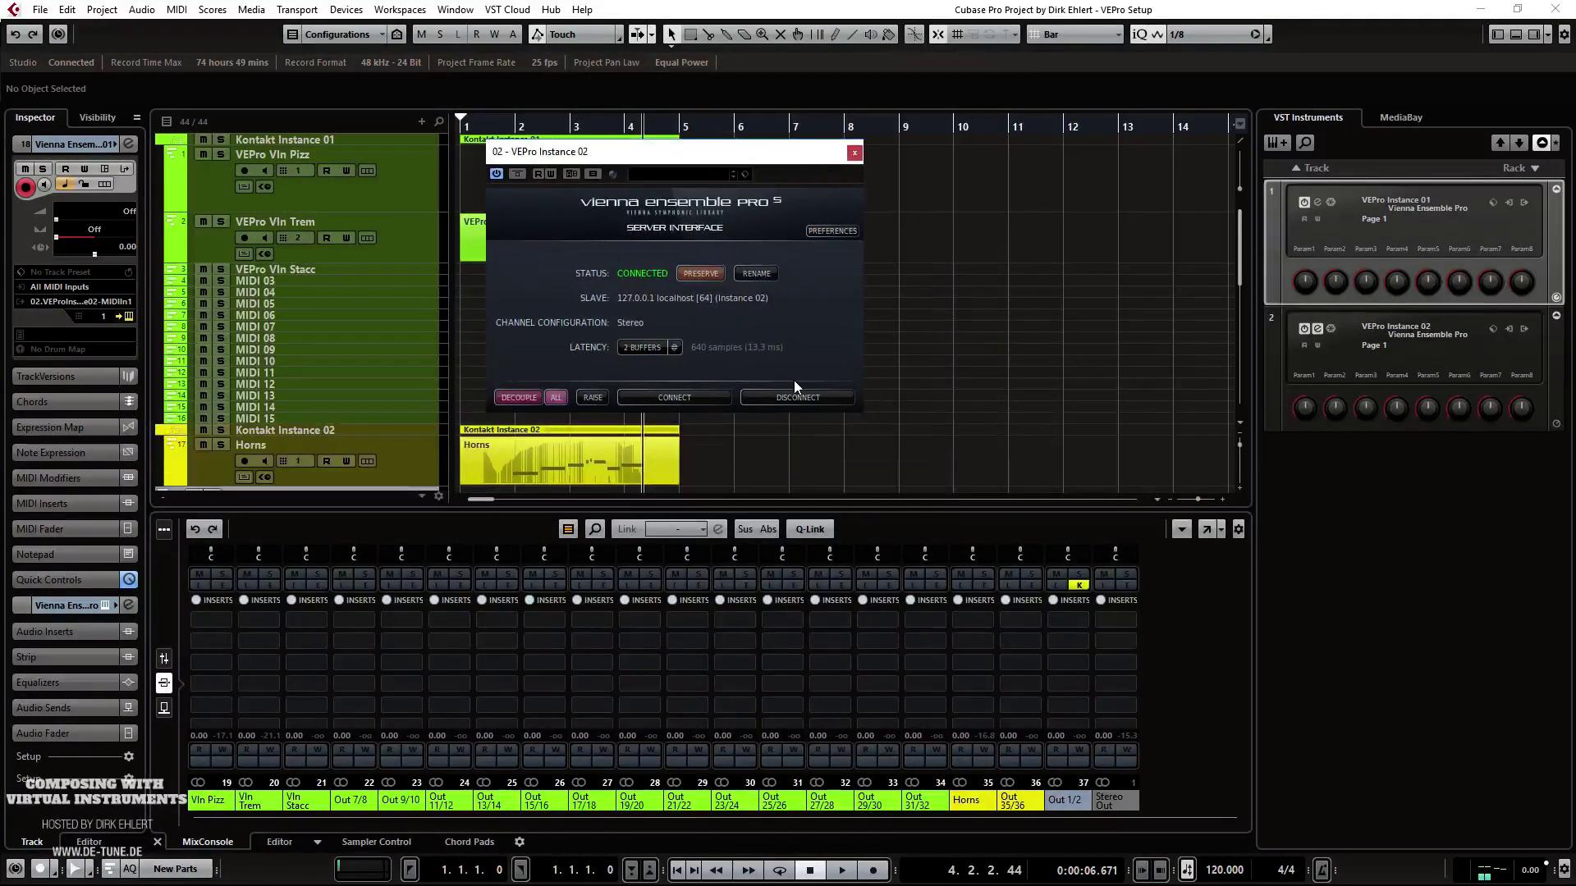